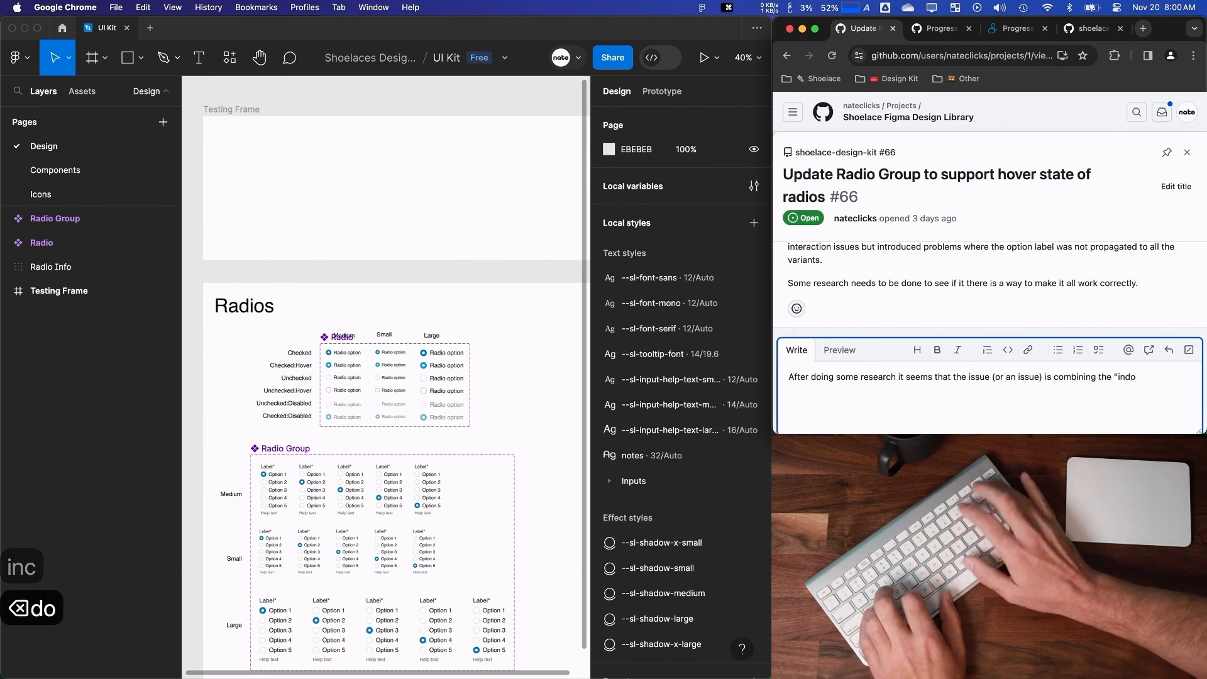
Reword the comment's opening sentence to blame the radio option's "indicator" portion having some conflicts with the multiple hover states.
key("BackSpace")
key("BackSpace")
key("BackSpace")
key("BackSpace")
key("BackSpace")
key("BackSpace")
key("BackSpace")
key("BackSpace")
key("BackSpace")
key("BackSpace")
key("BackSpace")
key("BackSpace")
key("BackSpace")
key("BackSpace")
key("BackSpace")
key("BackSpace")
key("BackSpace")
key("BackSpace")
key("BackSpace")
type("with the id")
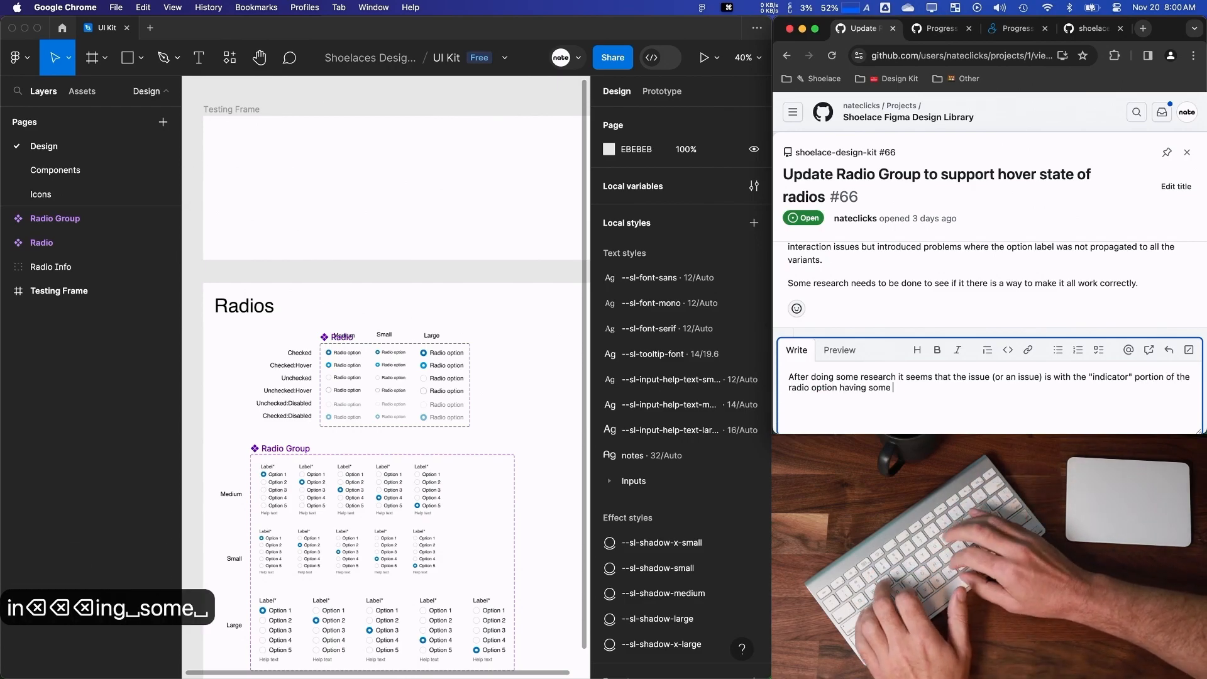
type("conflicts with the mulitple hover")
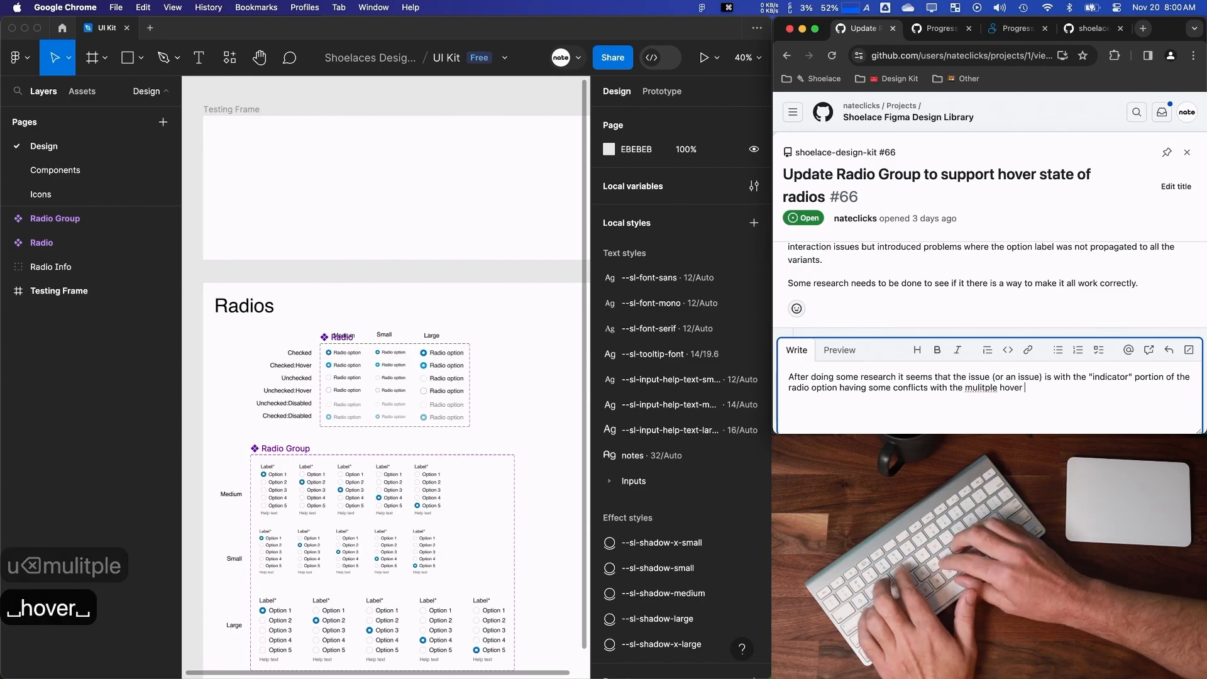
Add "After some exploration, I am going to split the indicator into separate, multiple components." to the comment and correct the misspelled "mulitple".
type("some exploraiton")
key("BackSpace")
key("BackSpace")
key("BackSpace")
key("BackSpace")
type("tion, I am going to split the inc")
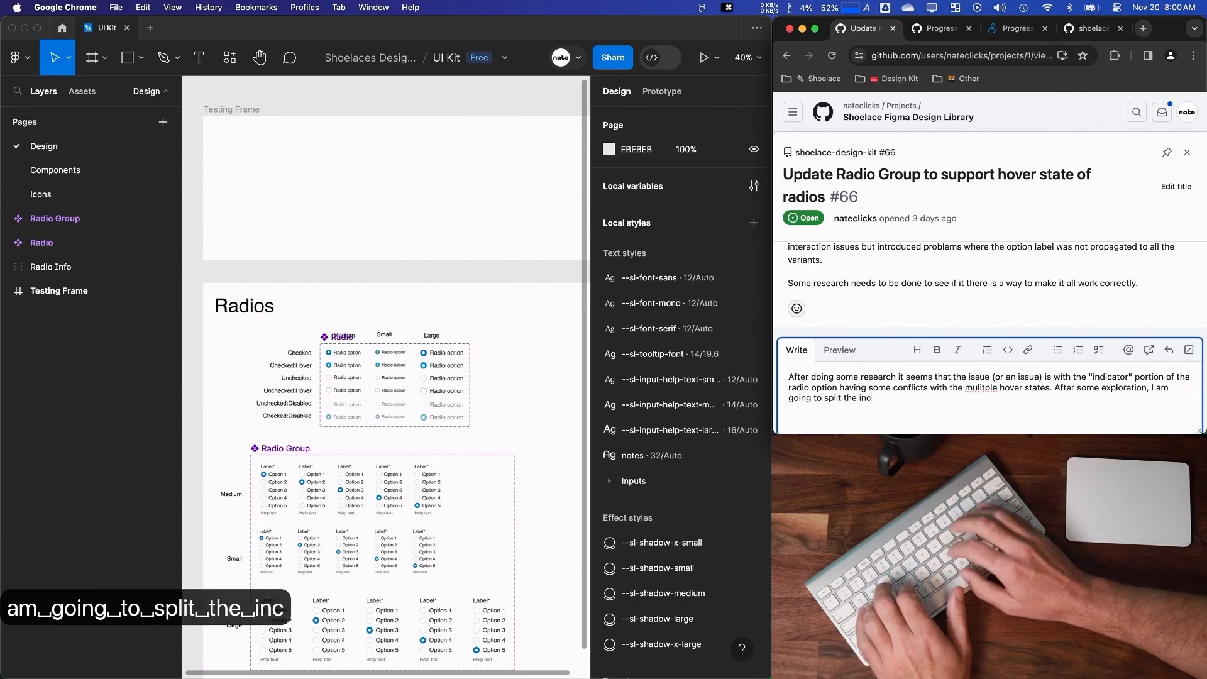
key("BackSpace")
type("dicator into separate, multi")
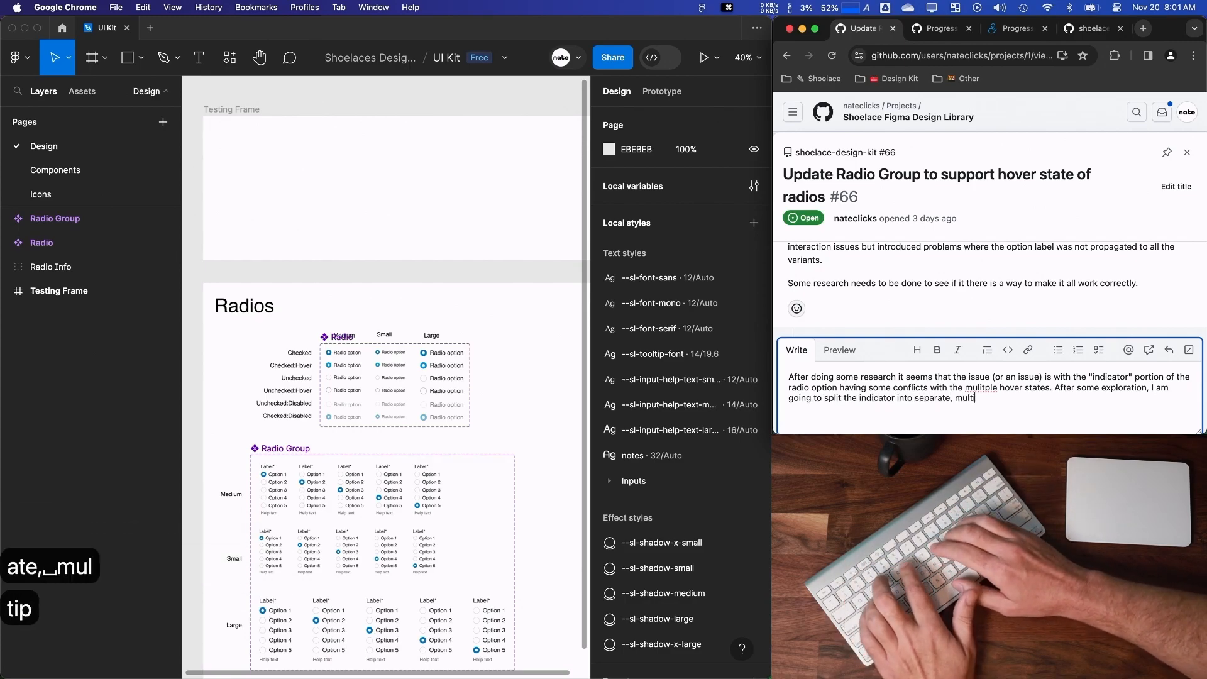
type("nts.")
right_click(979, 387)
left_click(1031, 388)
Add "This worked in some testing but I haven't tried to incorporate all the different sizes yet." and post the comment.
type("THis")
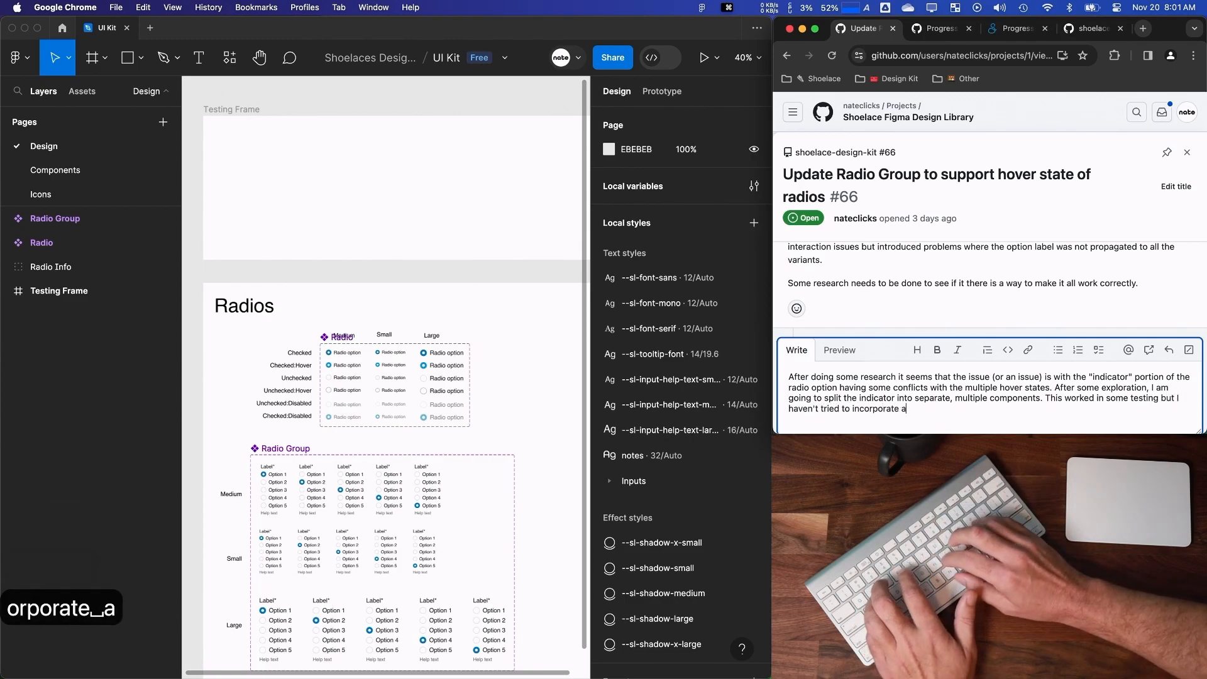
key("BackSpace")
type("he different sizes yet.")
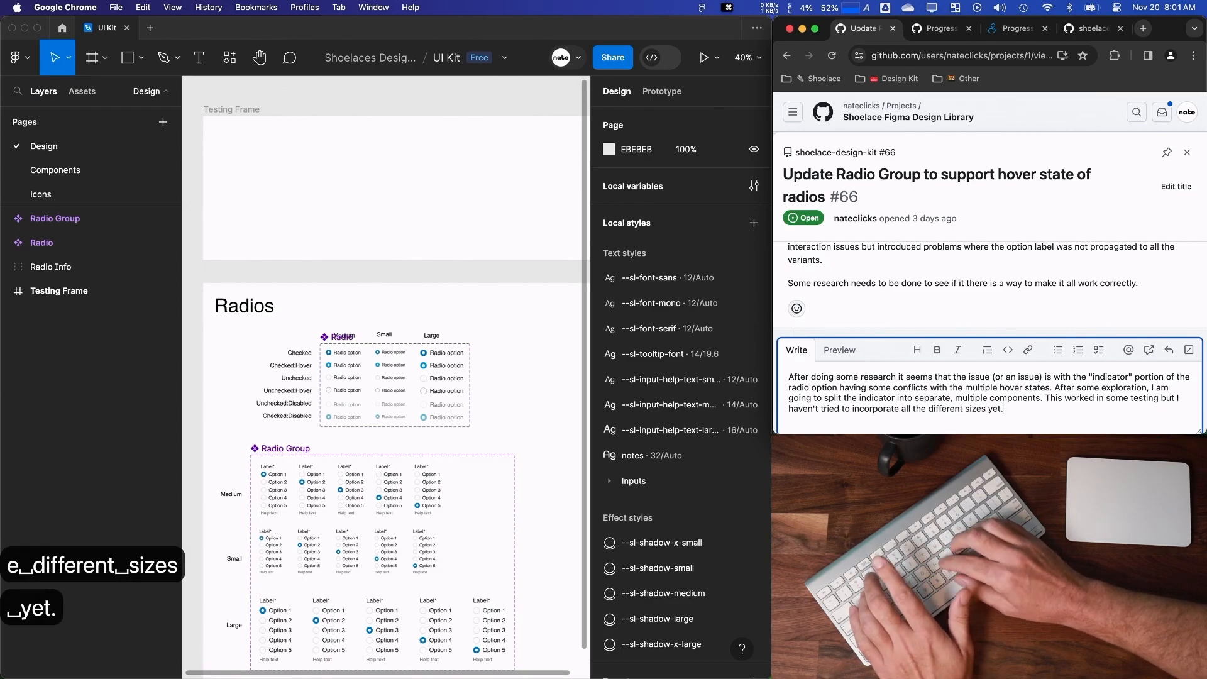
key("super+Return")
In Figma, add a text box about 1148 × 181 at the top of the Testing Frame reading "The issue I am trying to fix:".
scroll(226, 138, "right", 2)
left_click(244, 166)
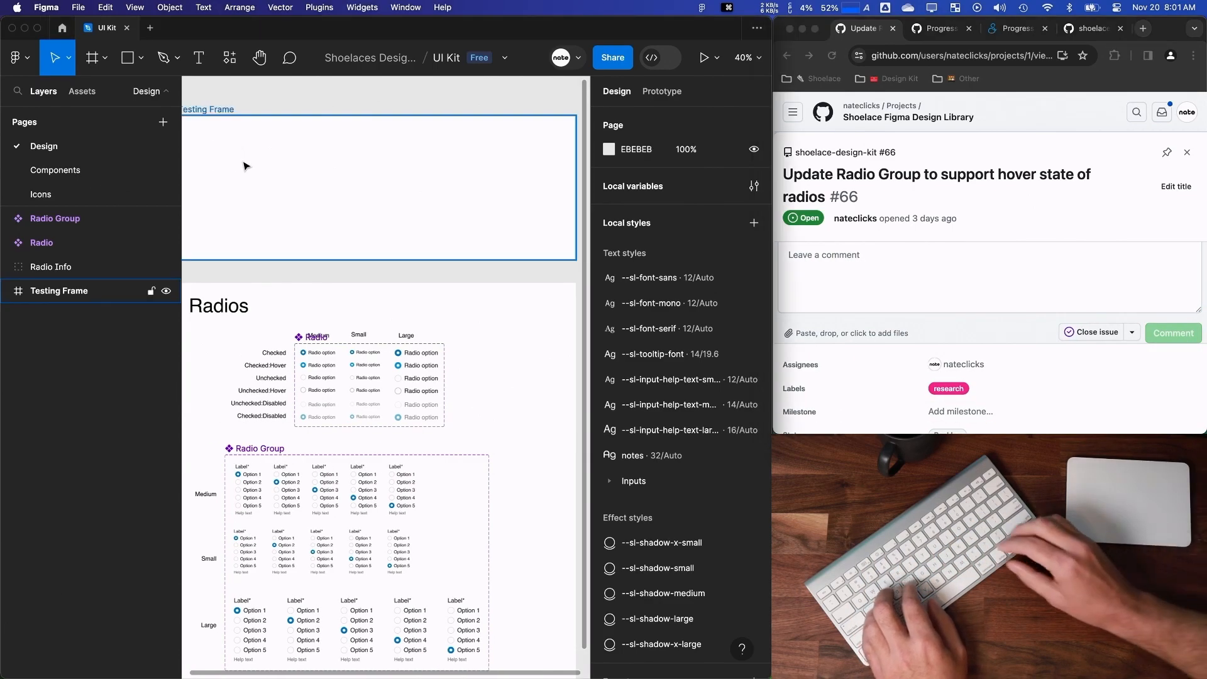
key("super+shift+backslash")
scroll(243, 165, "up", 3)
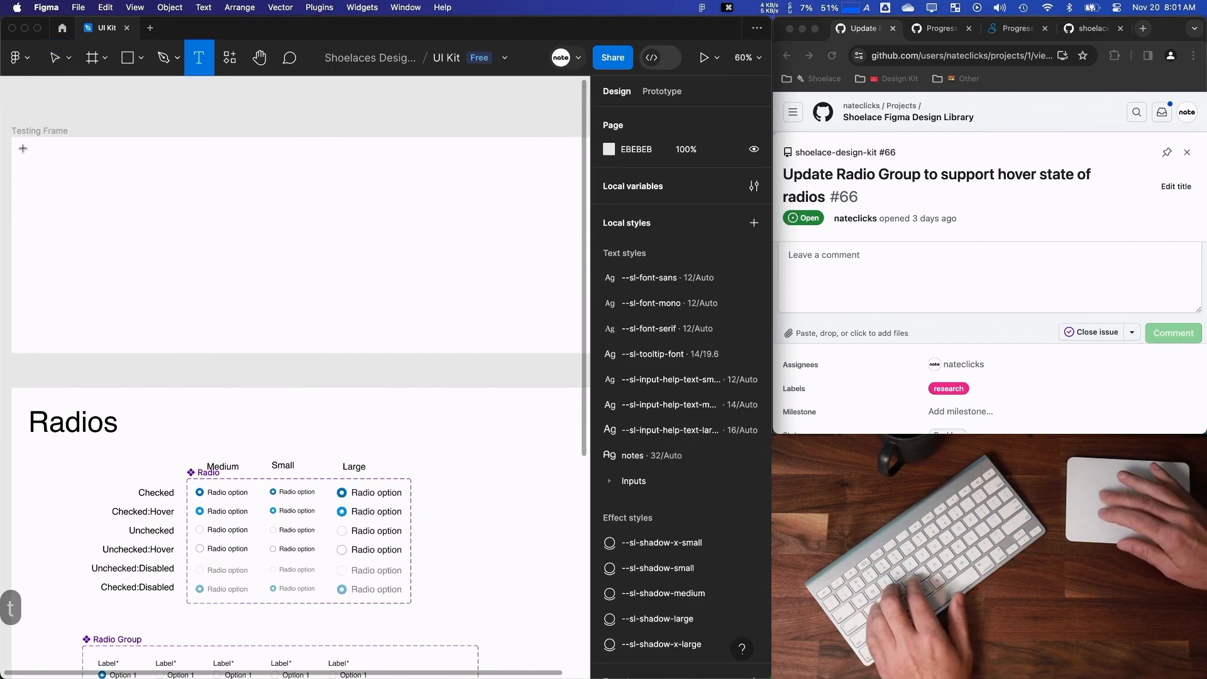
left_click_drag(27, 148, 544, 228)
type("The Issu")
key("BackSpace")
key("BackSpace")
key("BackSpace")
key("BackSpace")
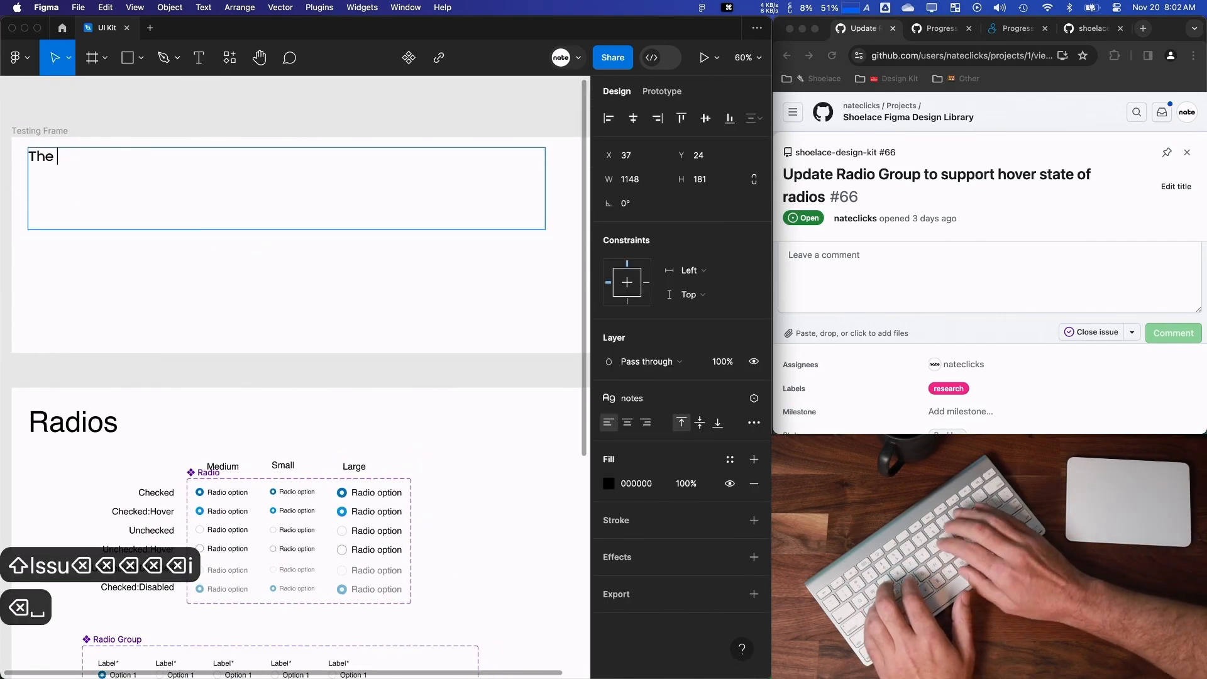
type("issue I am trying to fix:")
key("shift+Return")
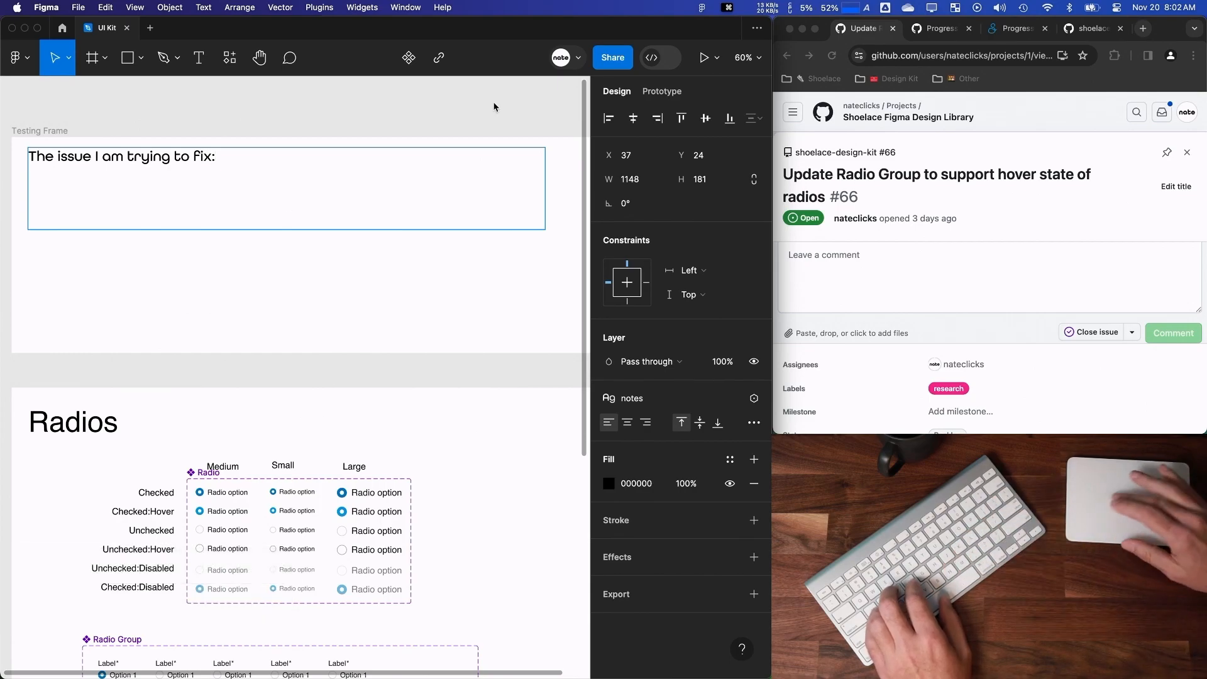
Switch to the browser and examine the example radio options on Shoelace's Radio Group documentation page.
left_click(1017, 31)
left_click(968, 28)
left_click(786, 106)
scroll(868, 384, "down", 3)
scroll(842, 264, "up", 10)
scroll(845, 268, "up", 1)
left_click(823, 119)
left_click(787, 107)
left_click(827, 159)
left_click(1195, 101)
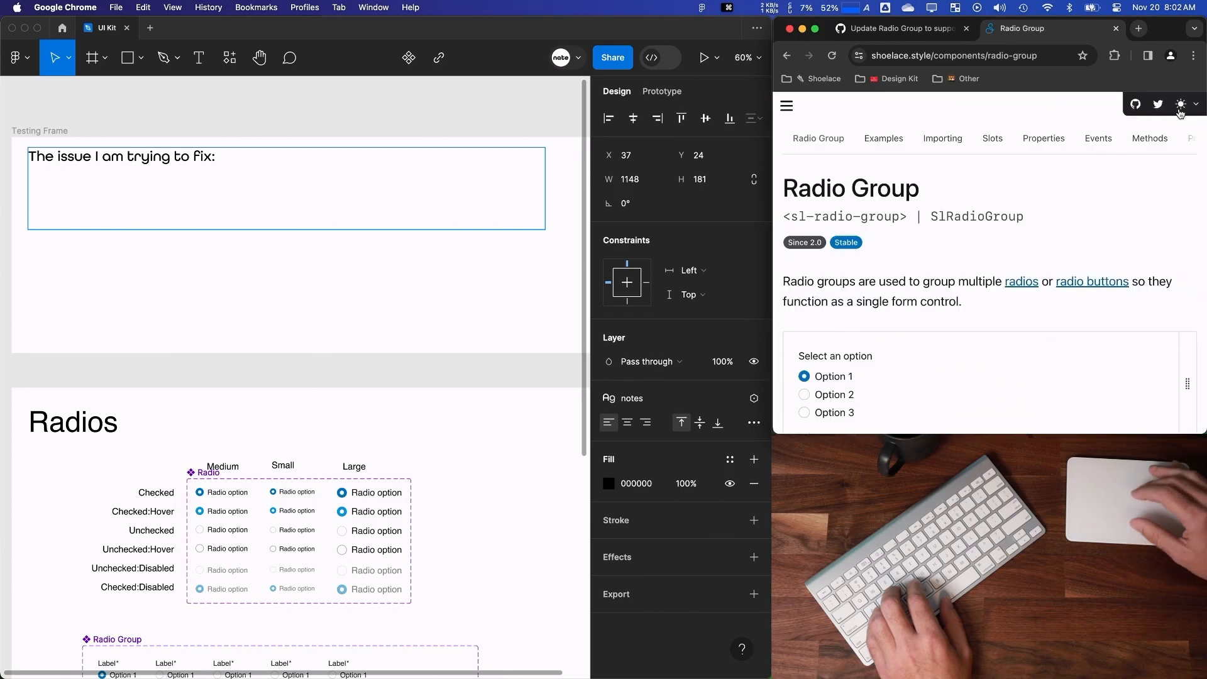
scroll(884, 265, "down", 3)
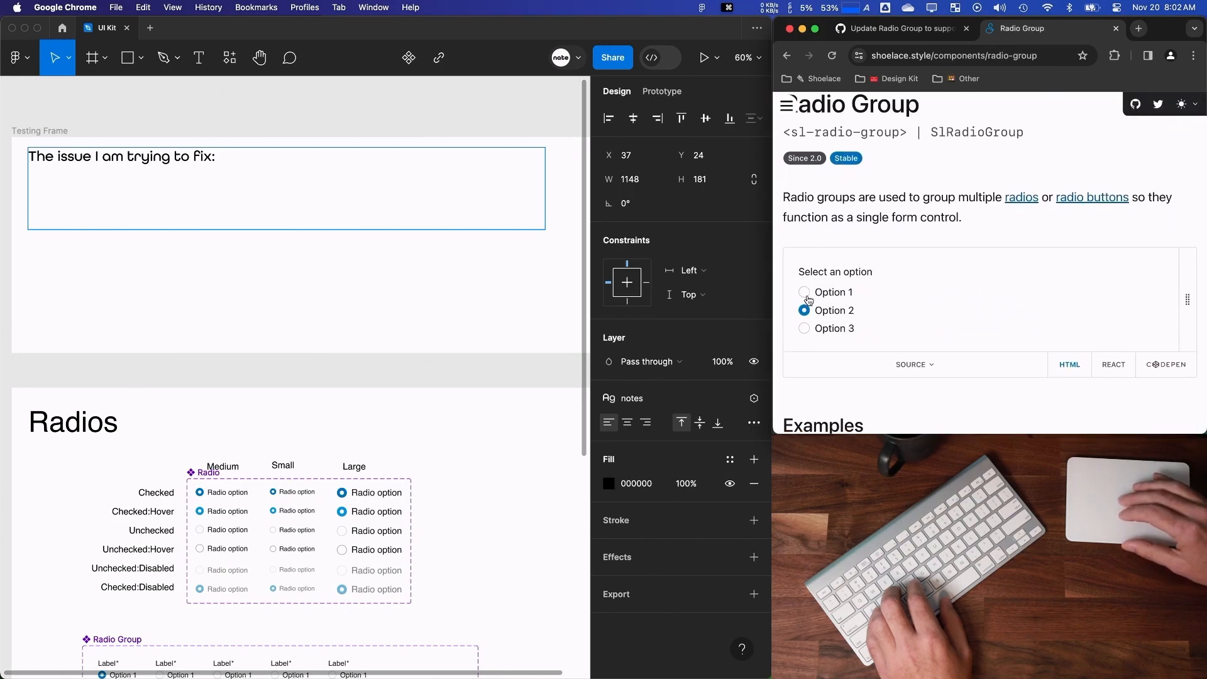
Back in Figma, add the line "The radio indicator (the little circle) should have a hover state." to the Testing Frame note.
left_click(180, 158)
key("Return")
type("The radio")
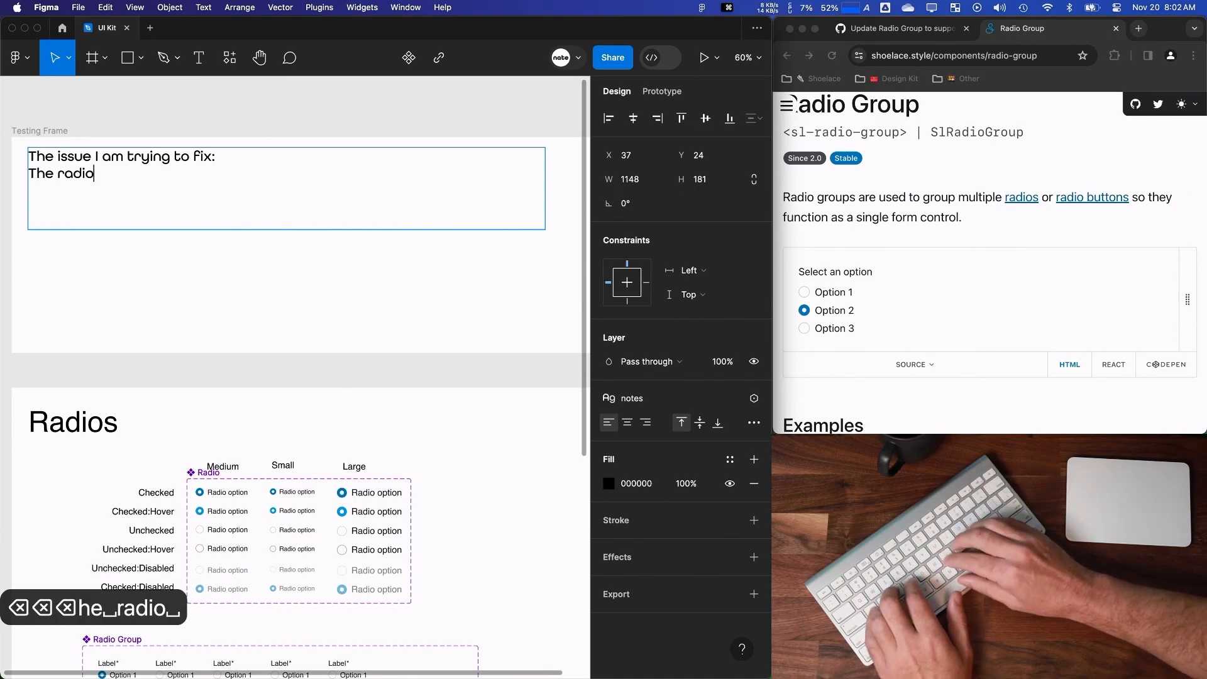
type(" “indicondicat")
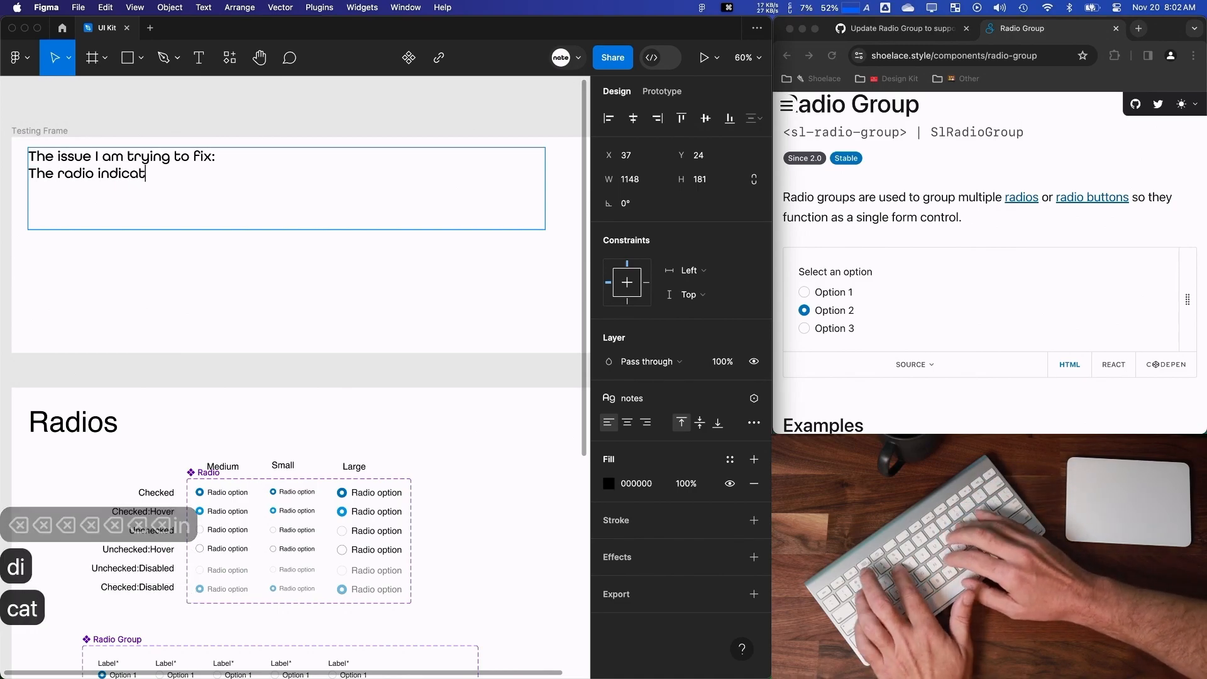
type("or “(th")
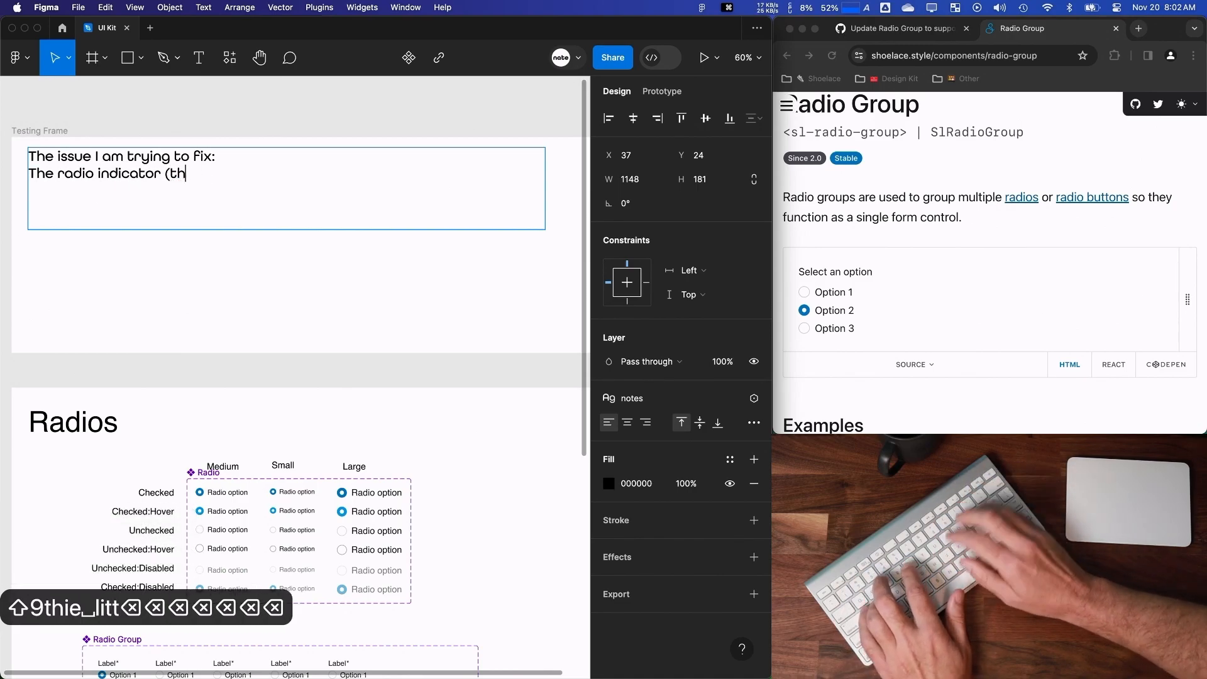
type("ie li) sho")
key("BackSpace")
key("BackSpace")
key("BackSpace")
type("uld have a hover state.")
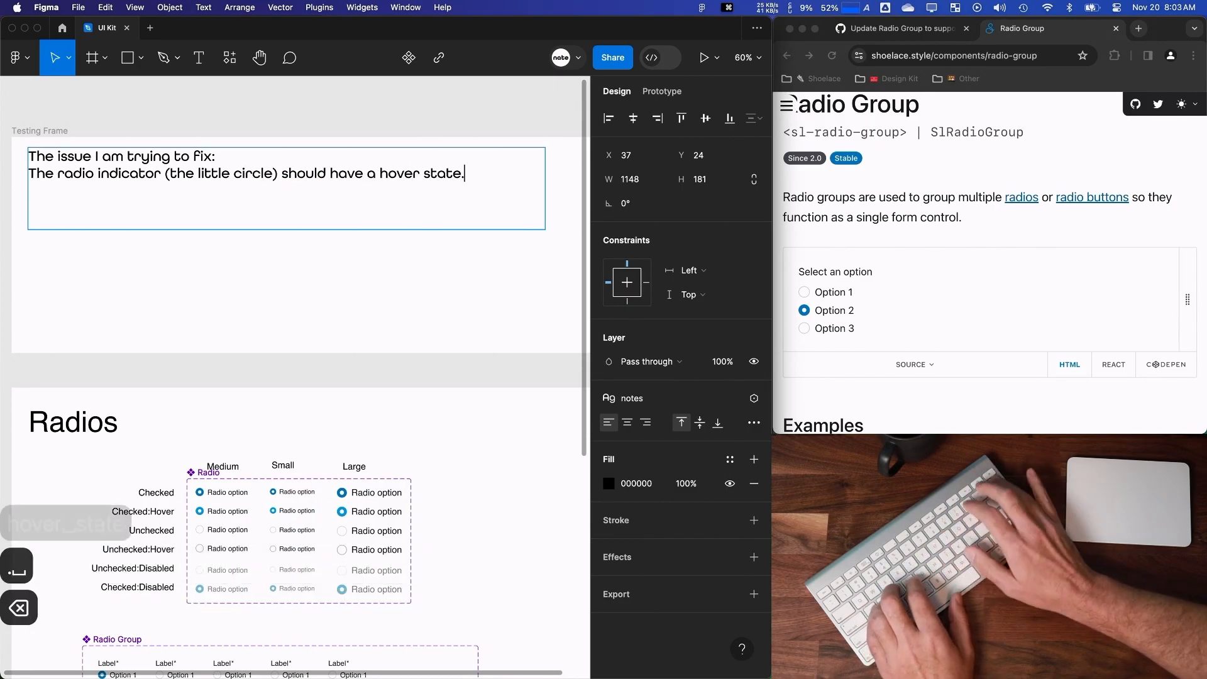
Add "The previous attempt caused some issues when the user would click on the circle to change options." and "I'll show ya:" to the note.
key("BackSpace")
key("BackSpace")
key("BackSpace")
type("The pro")
key("BackSpace")
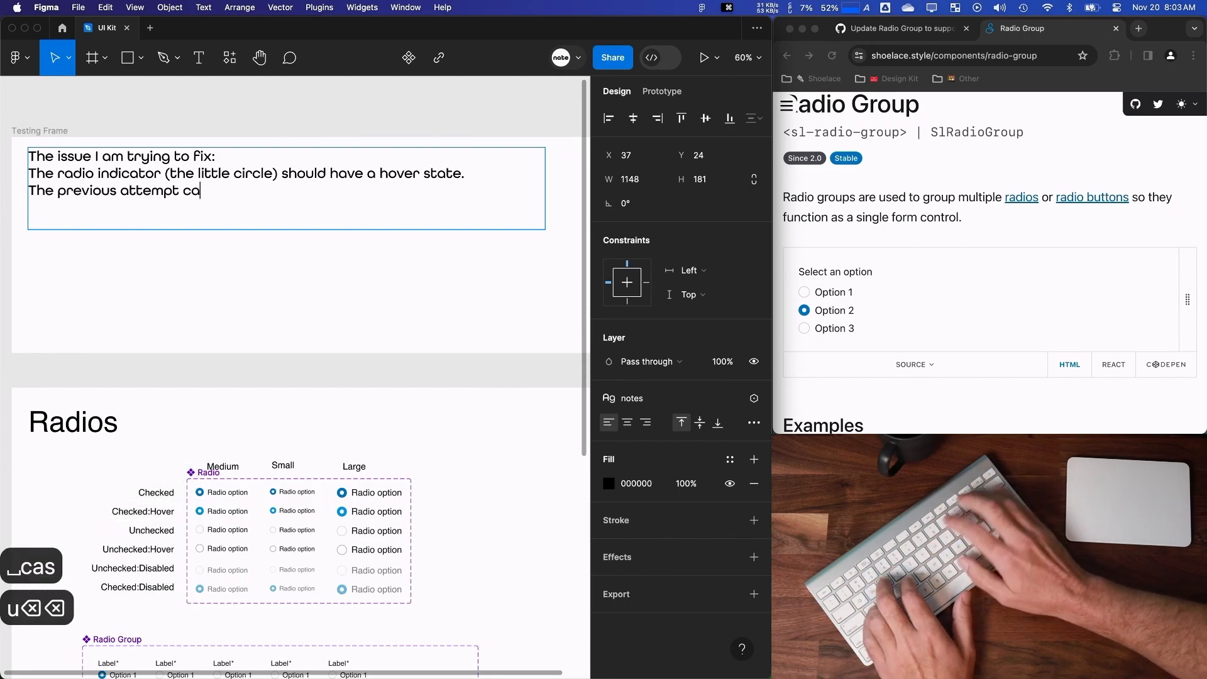
type("es when the user would click on the circle to s")
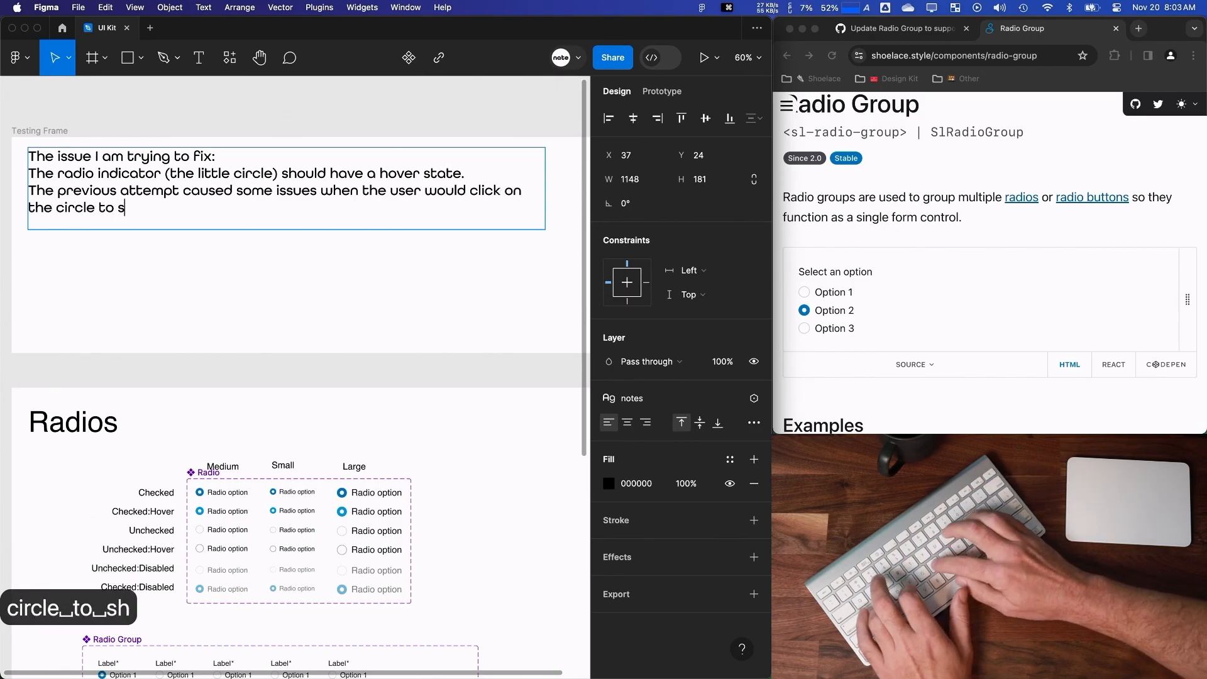
key("BackSpace")
key("BackSpace")
key("BackSpace")
key("BackSpace")
key("BackSpace")
key("BackSpace")
type("hange options.")
key("Return")
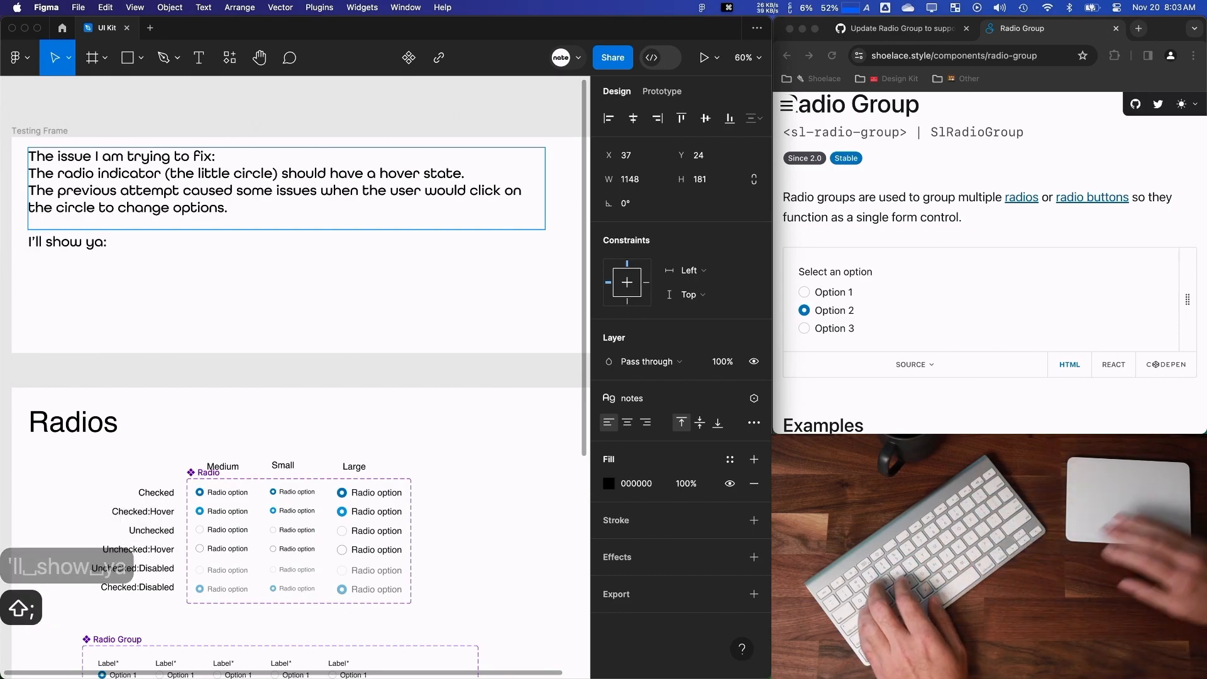
key("Escape")
scroll(205, 310, "down", 2)
scroll(312, 205, "down", 4)
scroll(312, 205, "left", 4)
scroll(312, 205, "up", 2)
scroll(302, 213, "up", 2)
key("r")
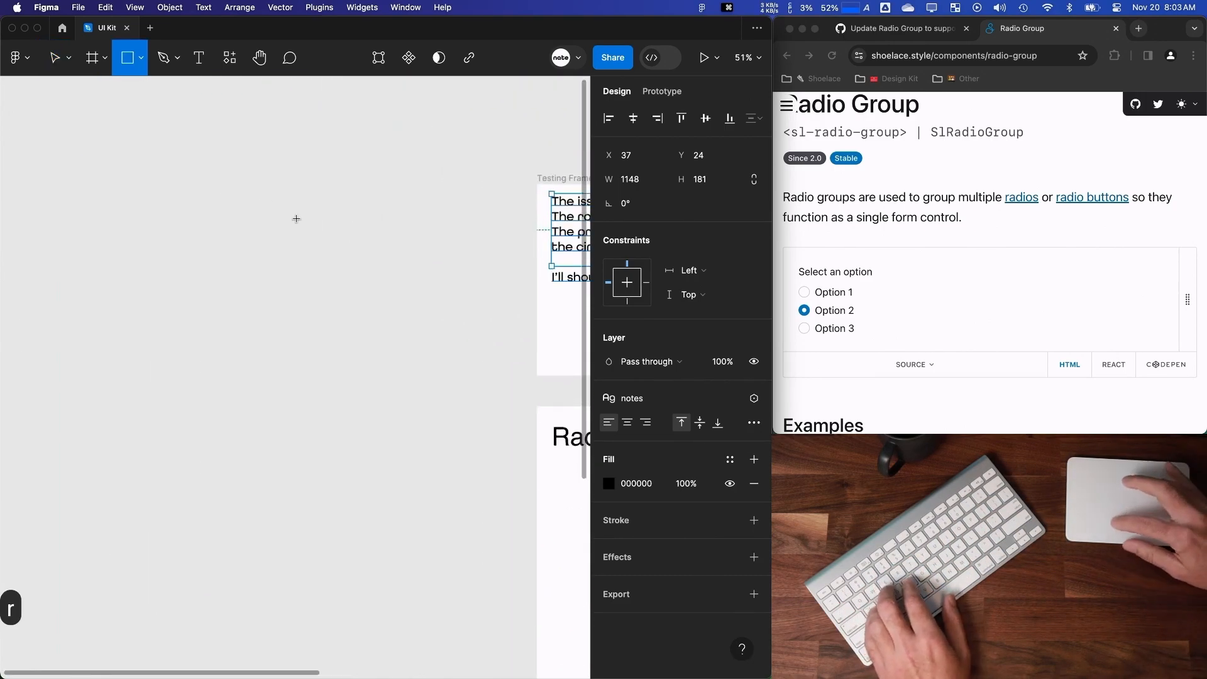
scroll(296, 218, "up", 5)
left_click(269, 259)
key("Escape")
left_click(272, 263)
key("BackSpace")
Place a circle on the empty canvas beside the Testing Frame and set its size to 16 × 16.
key("o")
left_click(268, 259)
left_click(640, 183)
type("16")
key("Tab")
type("16")
Remove the circle's fill and give it a black 1 px inside stroke.
left_click(613, 326)
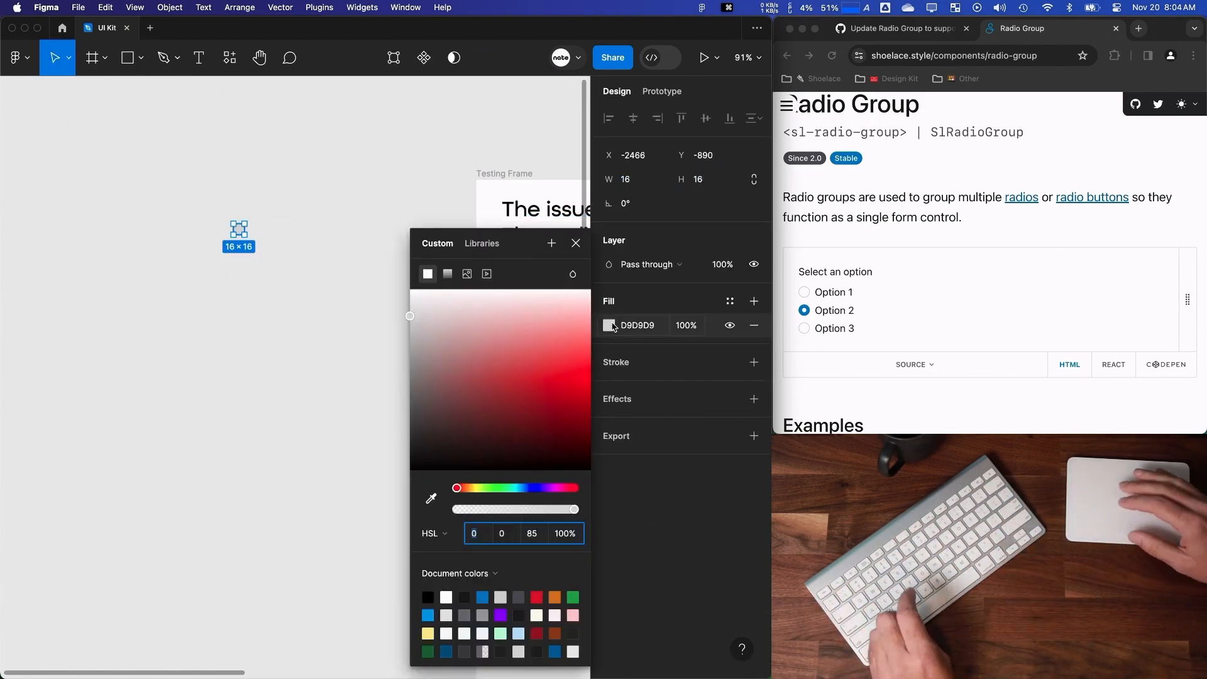
left_click(753, 328)
left_click(754, 338)
left_click(215, 285)
scroll(214, 285, "up", 5)
Show the layers list again, group the outlined circle and rename the group "The issue".
key("shift+super+backslash")
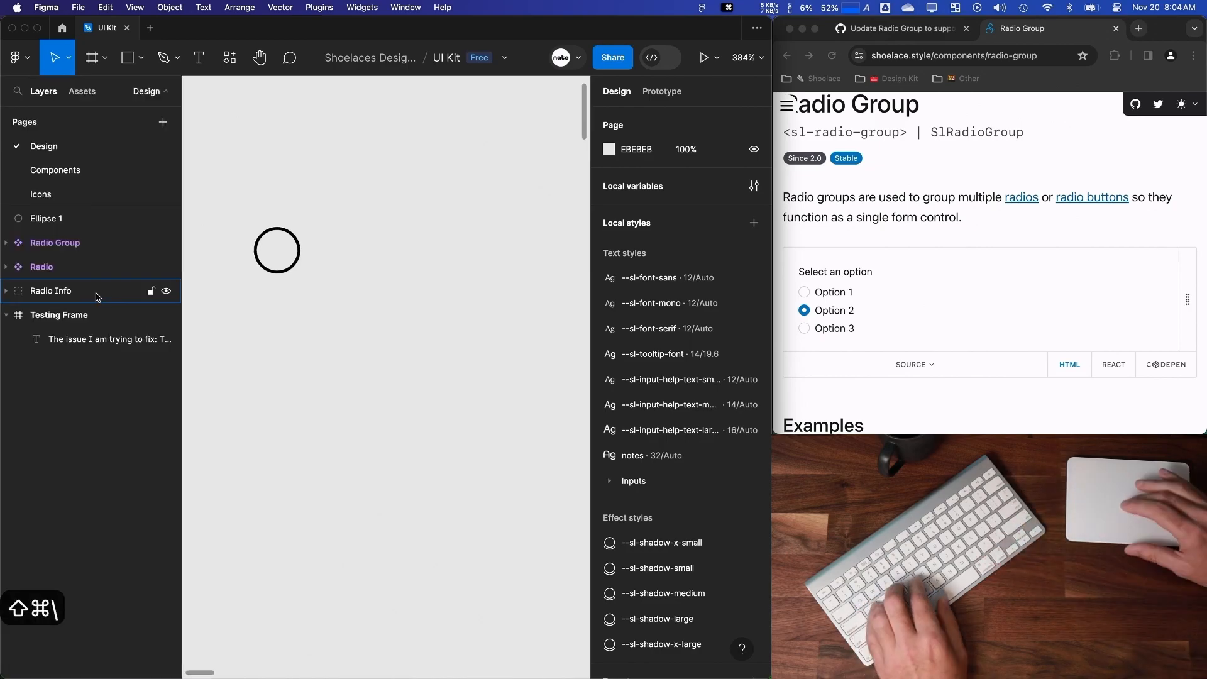
left_click(40, 225)
key("super+g")
key("super+r")
type("The sii")
key("BackSpace")
key("BackSpace")
key("BackSpace")
type("issue")
key("Return")
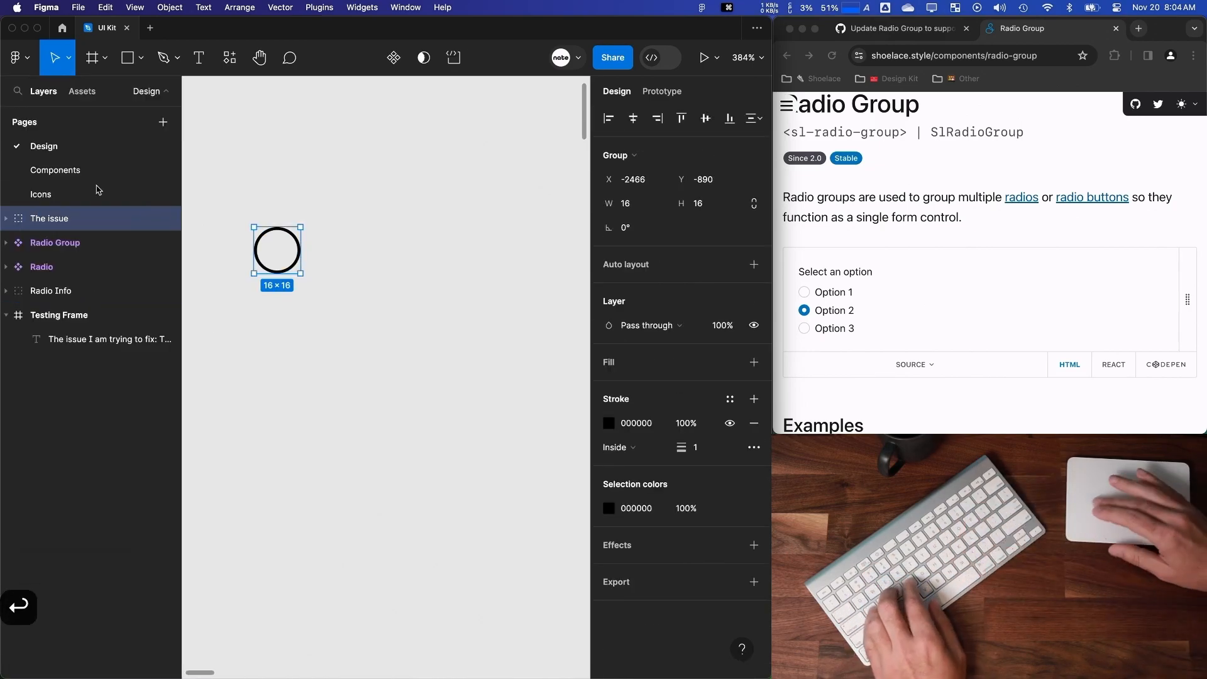
Place a second circle inside the outlined one and set its size to 8 × 8.
left_click(286, 258)
key("o")
left_click(272, 247)
left_click(637, 183)
type("8")
key("Tab")
type("8")
key("Tab")
Select the inner circle together with the outlined circle's group and align their centers horizontally and vertically.
scroll(264, 252, "down", 4)
left_click_drag(210, 230, 341, 372)
left_click(633, 119)
left_click(705, 118)
scroll(261, 383, "up", 4)
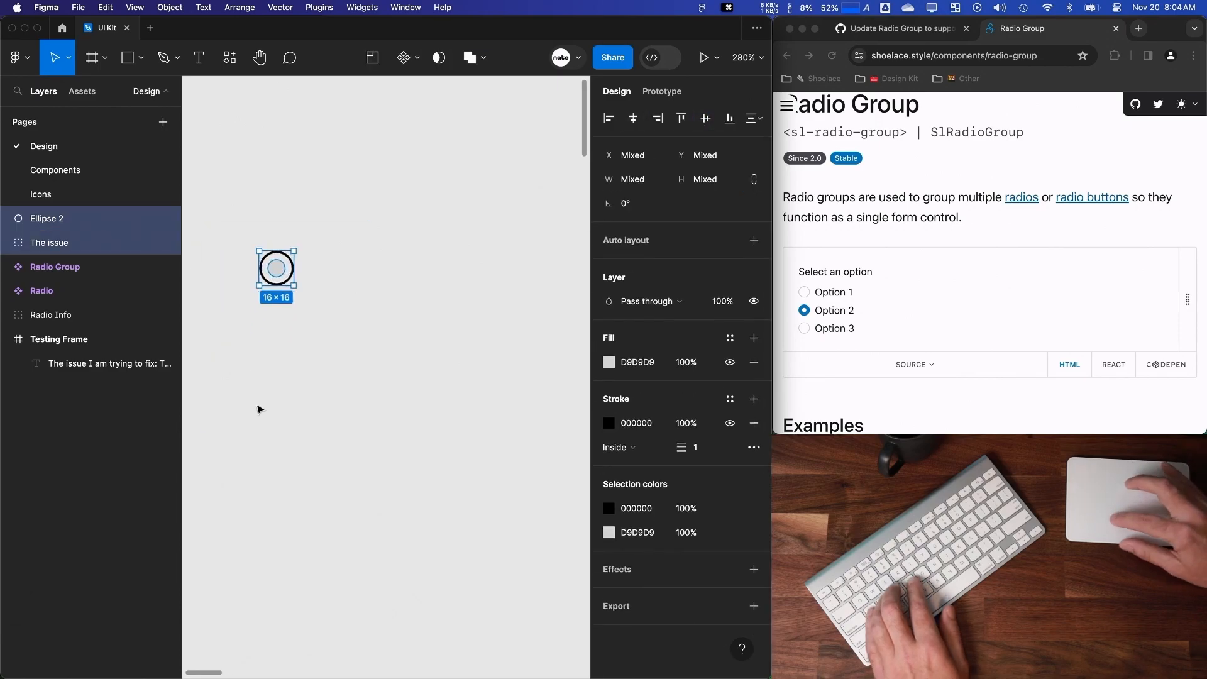
scroll(264, 283, "left", 2)
left_click(288, 61)
left_click(271, 166)
key("Escape")
key("Escape")
Add a text box about 84 × 11 above the circles reading "Creating".
key("t")
left_click_drag(247, 170, 418, 190)
type("Creating")
scroll(381, 348, "up", 2)
key("Escape")
Enlarge the "Creating" text box to about 198 × 68 and extend its text with "Radios like the first version I made".
scroll(379, 347, "down", 5)
scroll(348, 319, "down", 3)
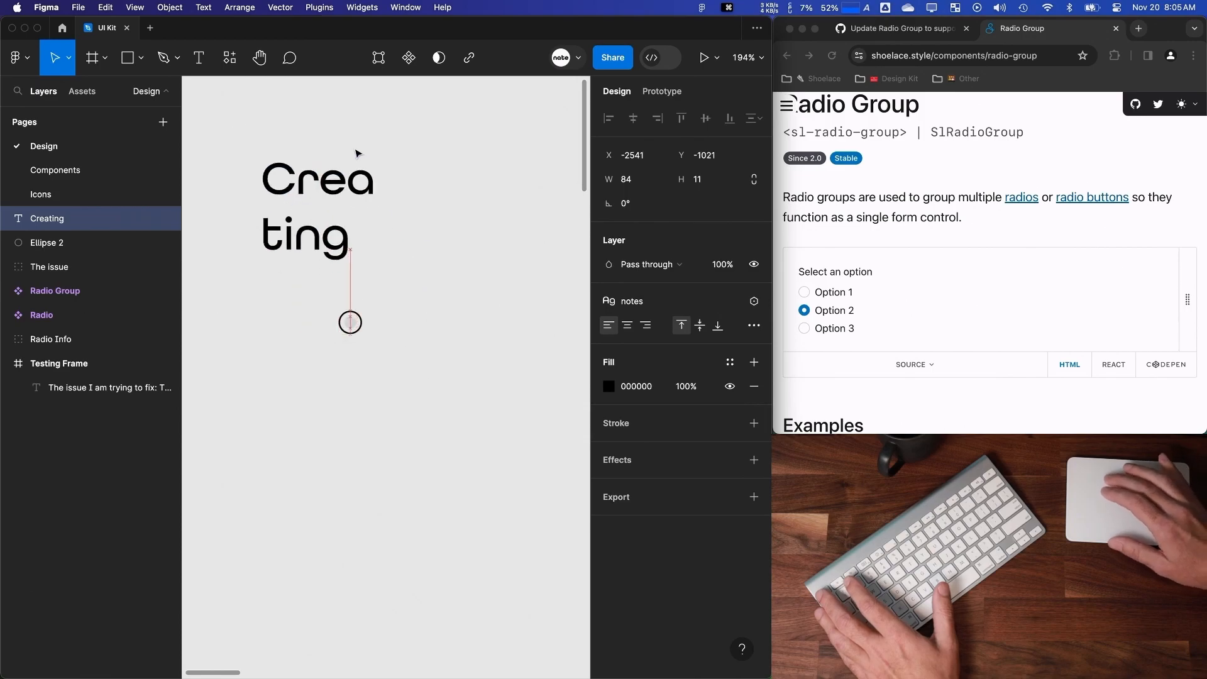
left_click_drag(355, 131, 457, 226)
key("Return")
key("Right")
type("Radios like th")
key("BackSpace")
type("e first version I madee")
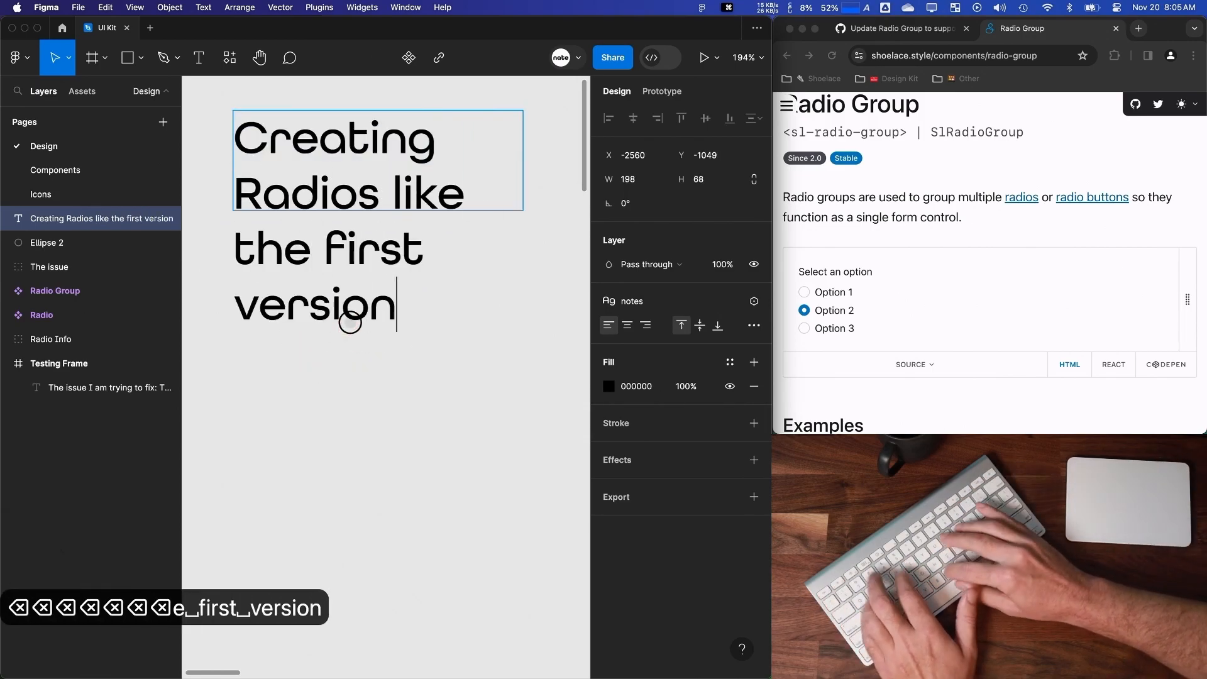
key("BackSpace")
key("Escape")
Widen the text box above the circles to about 699 × 112.
scroll(304, 468, "down", 3)
left_click_drag(421, 327, 540, 318)
left_click(255, 307)
left_click(270, 308)
left_click_drag(255, 304, 53, 304)
scroll(358, 364, "down", 2)
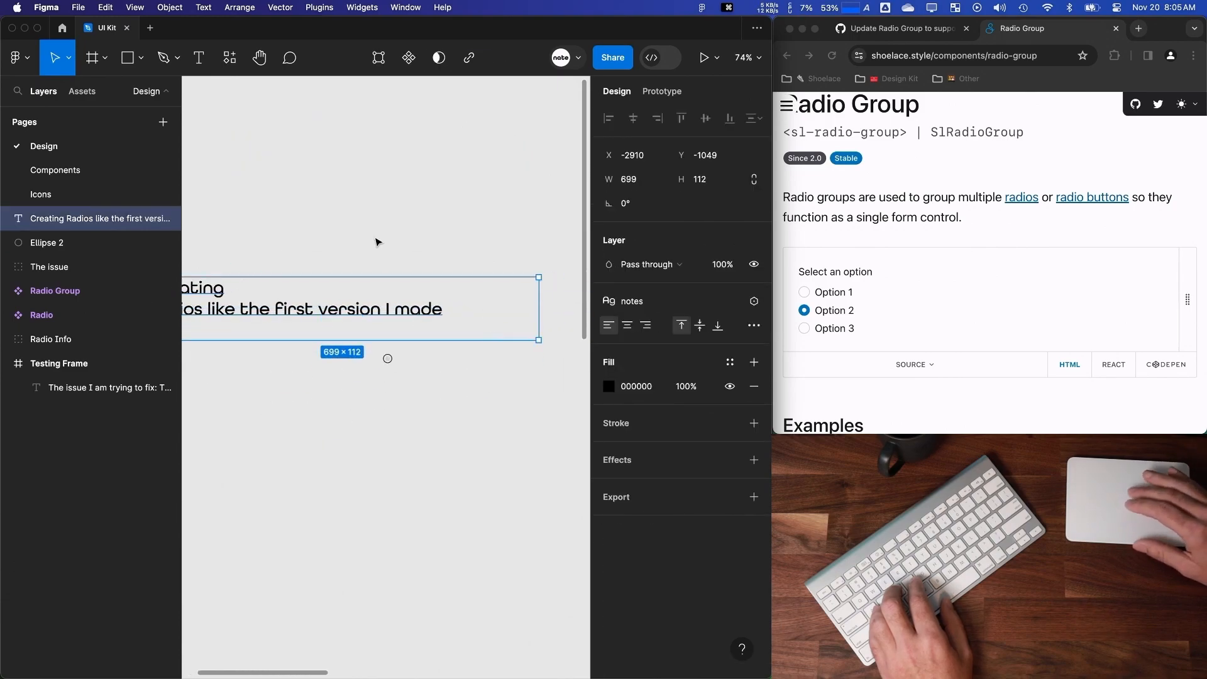
Detach the notes text style from the text above the circles and set its font size to 14.
left_click(730, 301)
left_click(698, 350)
left_click(713, 265)
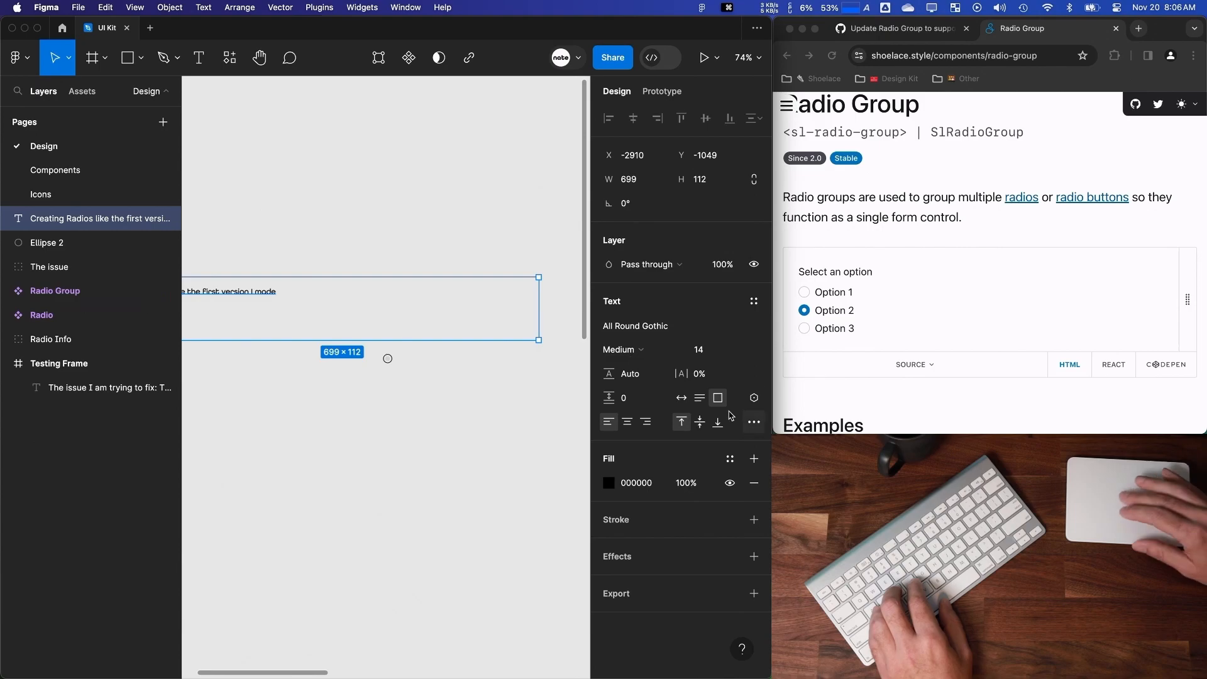
Shrink the text box above the circles to fit its text.
double_click(410, 334)
key("BackSpace")
key("Escape")
scroll(389, 405, "up", 5)
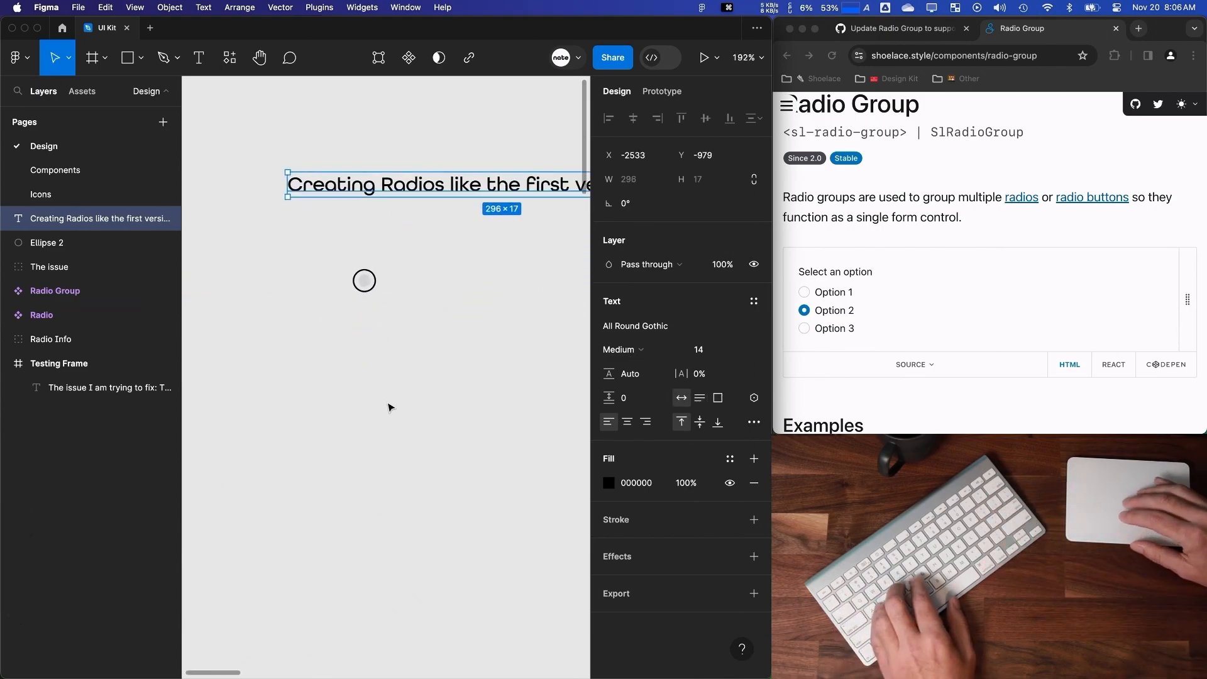
Fill the small 8 × 8 inner circle with solid black 000000.
scroll(377, 387, "right", 2)
left_click(367, 369)
left_click(309, 271)
scroll(312, 275, "up", 3)
left_click(607, 325)
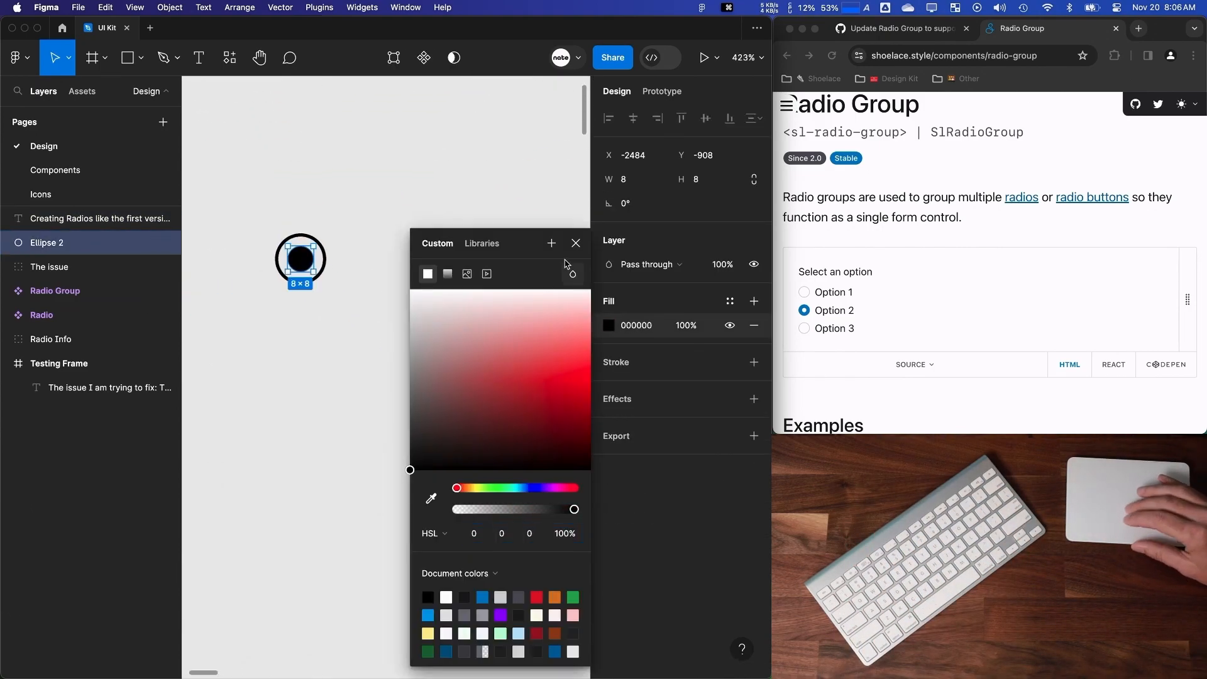
left_click(576, 244)
left_click(337, 392)
scroll(337, 393, "down", 2)
Set the stroke opacity of the outer circle group to 30%.
left_click_drag(277, 127, 350, 262)
left_click(330, 193)
left_click(322, 188)
left_click(688, 423)
key("BackSpace")
key("BackSpace")
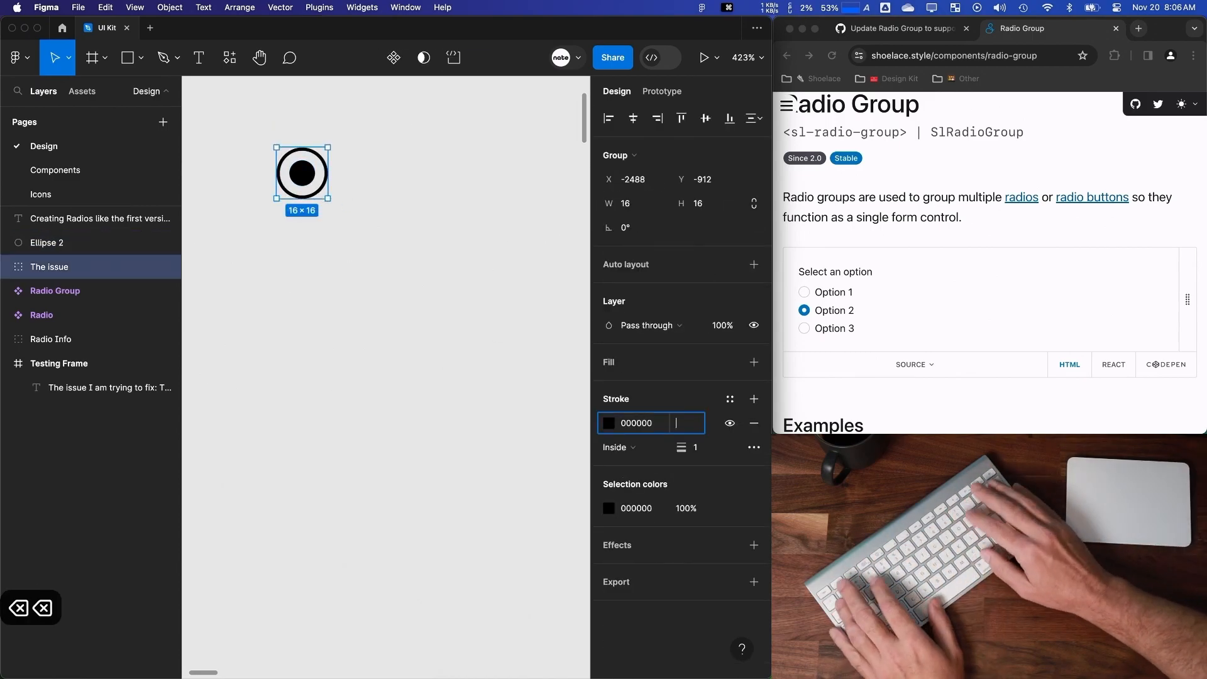
type("30")
key("Return")
Create a component from the two circles and ungroup "The issue" group inside it.
left_click_drag(253, 125, 350, 229)
left_click(406, 57)
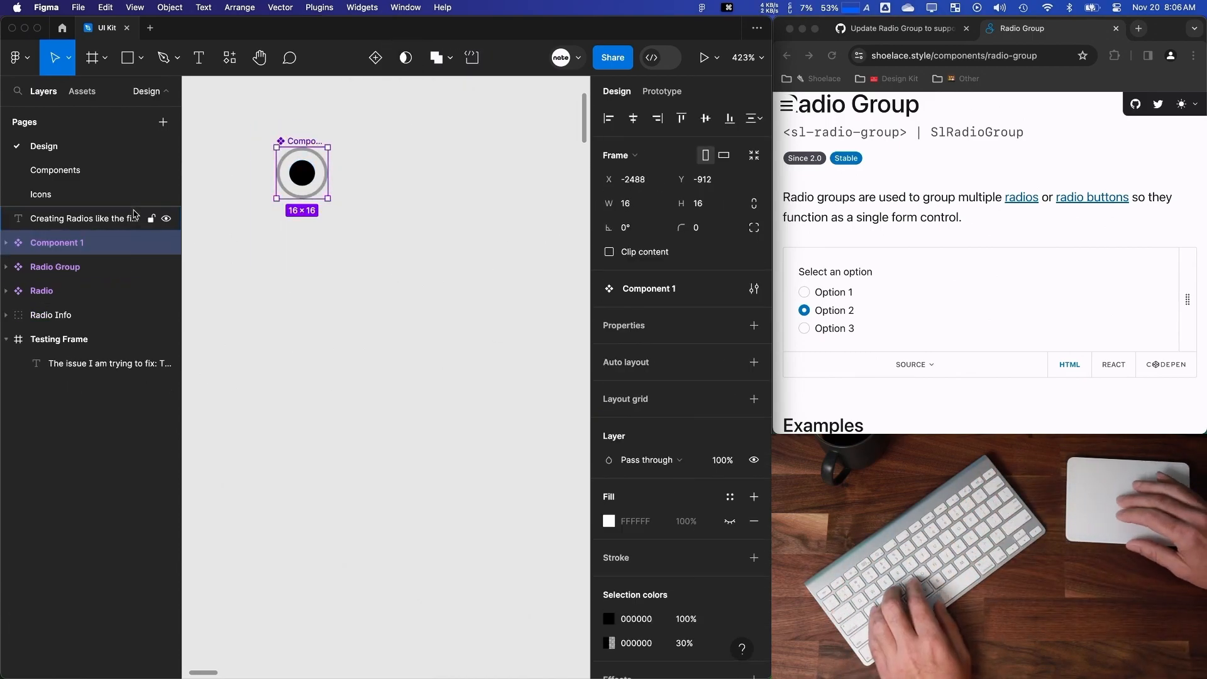
left_click(6, 243)
left_click(44, 291)
left_click(23, 290)
key("super+z")
key("super+z")
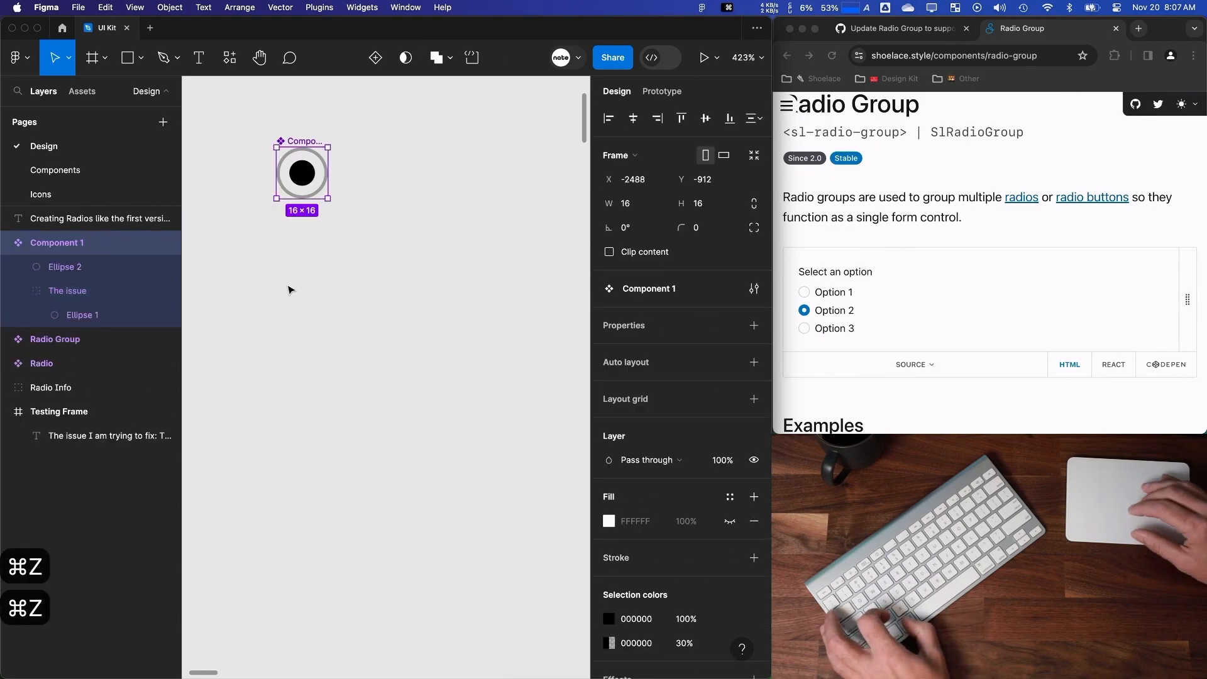
left_click(77, 286)
key("shift+super+g")
Rename the component's inner circle layer "Indicator" and its outer one "Outer Circle".
left_click(76, 269)
left_click(72, 286, "shift")
double_click(73, 268)
type("Indicator")
key("Return")
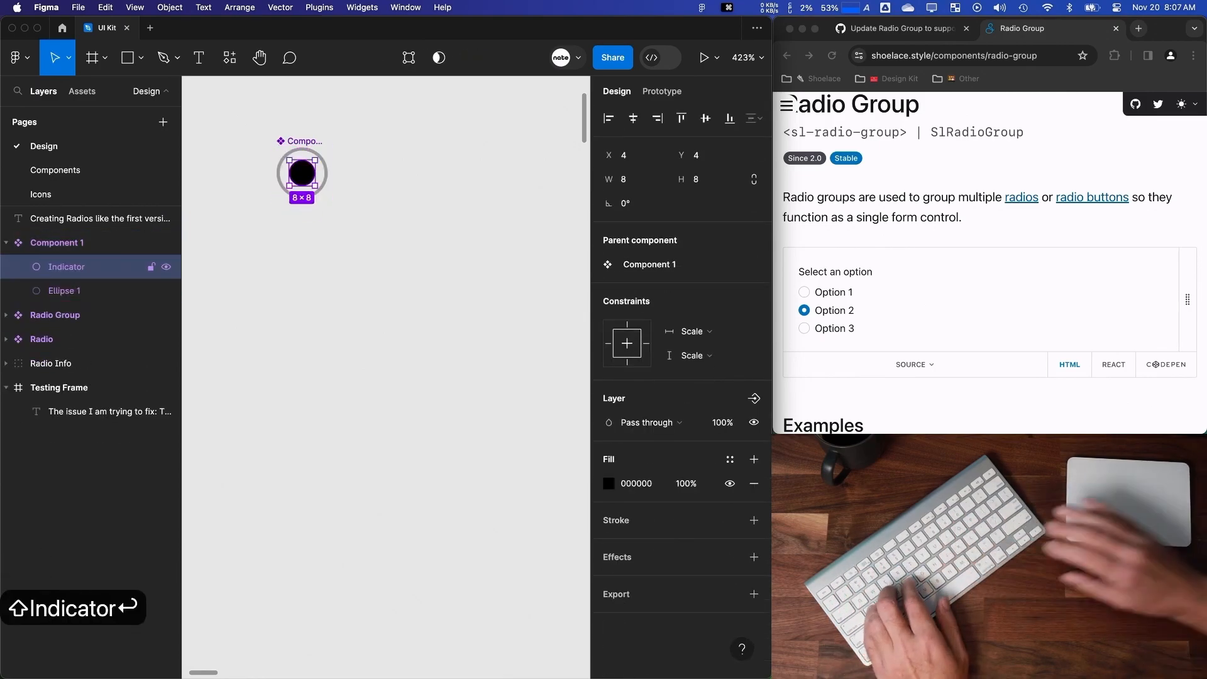
double_click(71, 290)
type("Outer Circle")
key("Return")
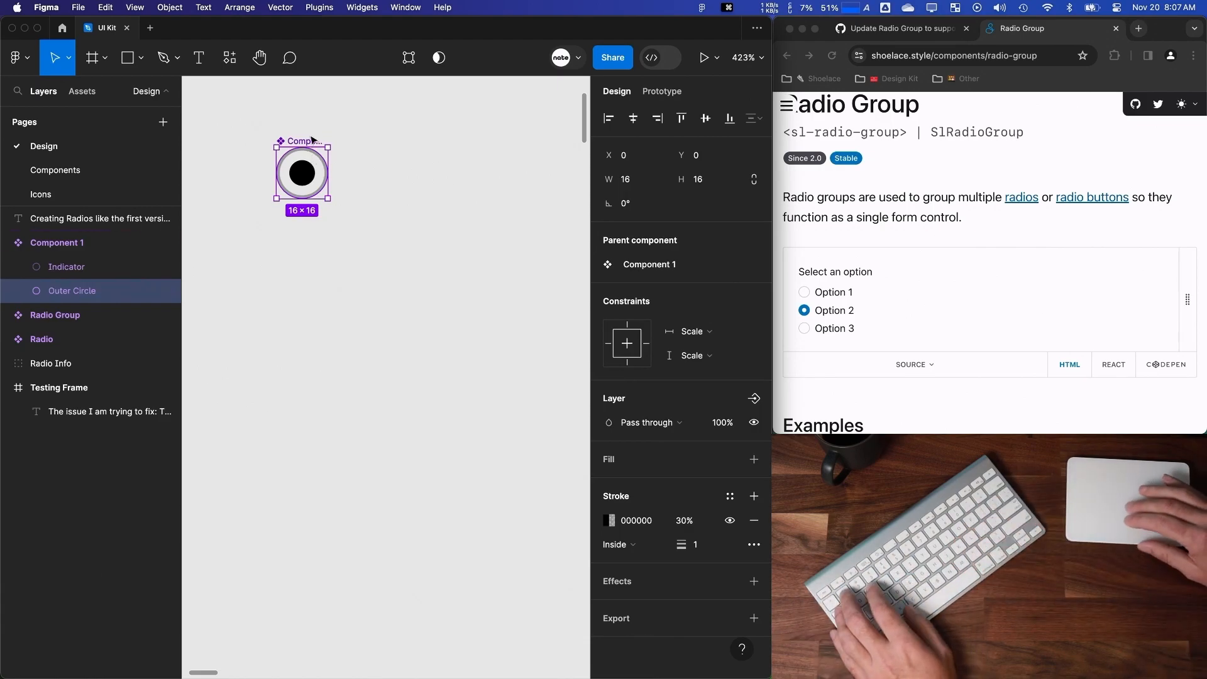
Rename the circle component "The old way" and add three variants to it.
double_click(55, 242)
type("The old way")
key("Return")
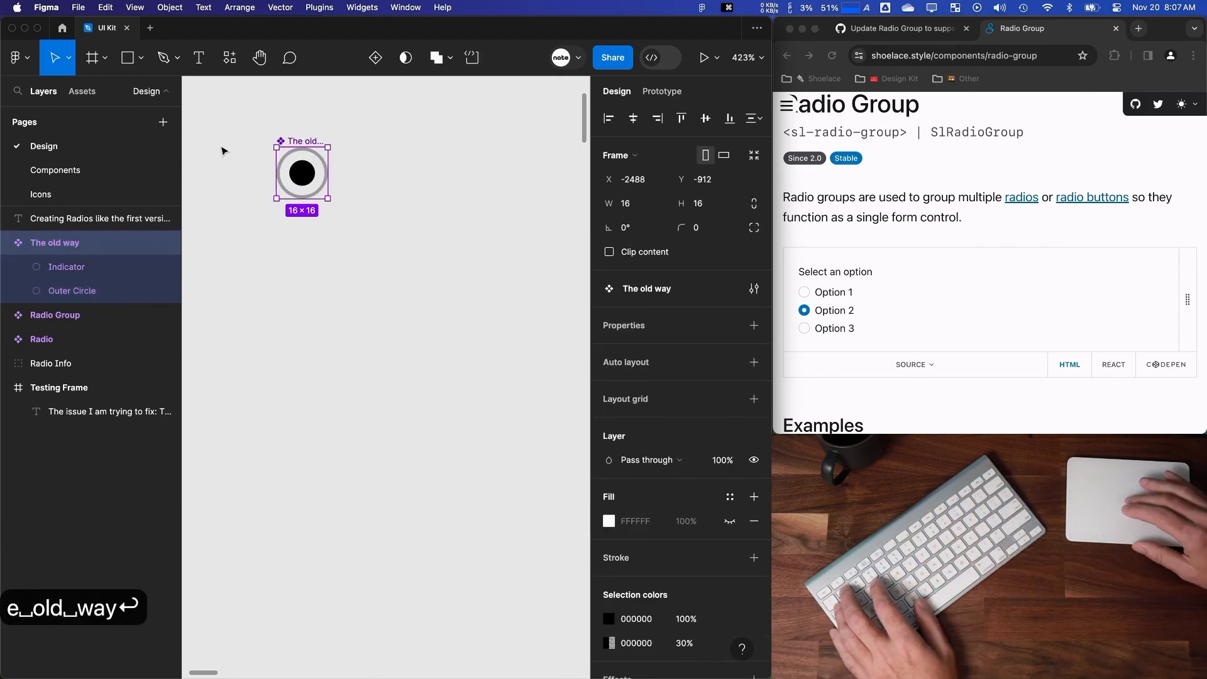
left_click(375, 57)
scroll(323, 300, "down", 5)
left_click(304, 331)
left_click(304, 407)
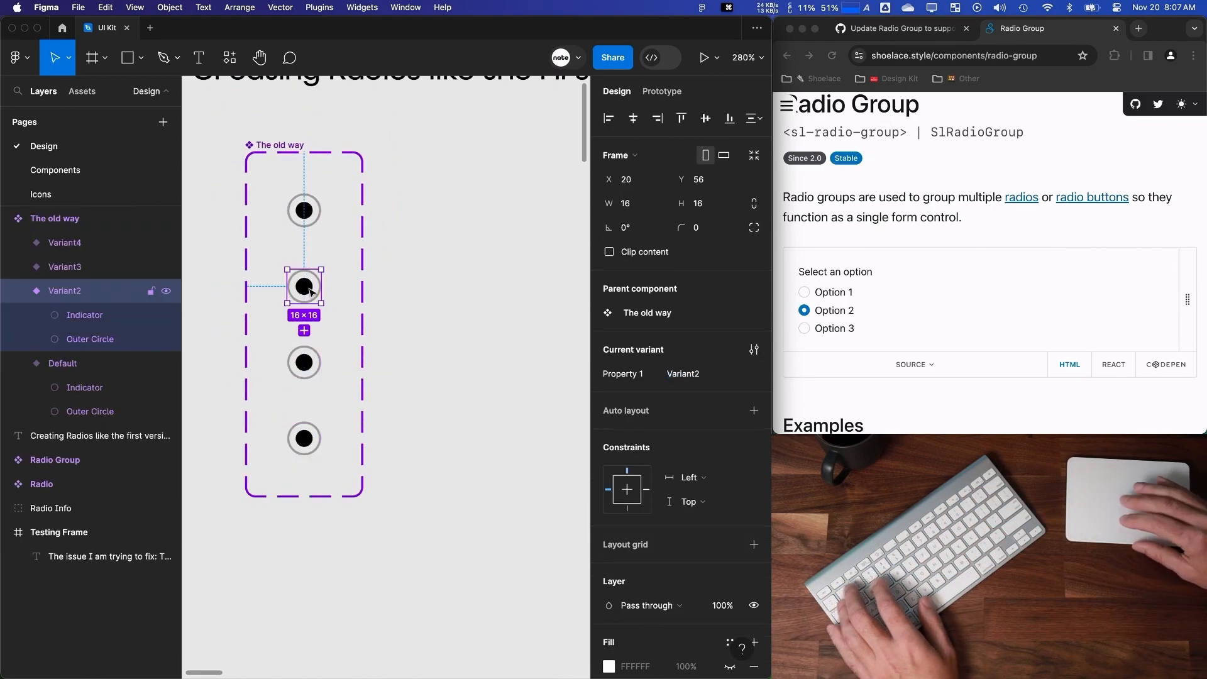
Rename the variant property of all four variants to "State" and name the first variant "Selected".
left_click(64, 364, "shift")
type("State")
key("Tab")
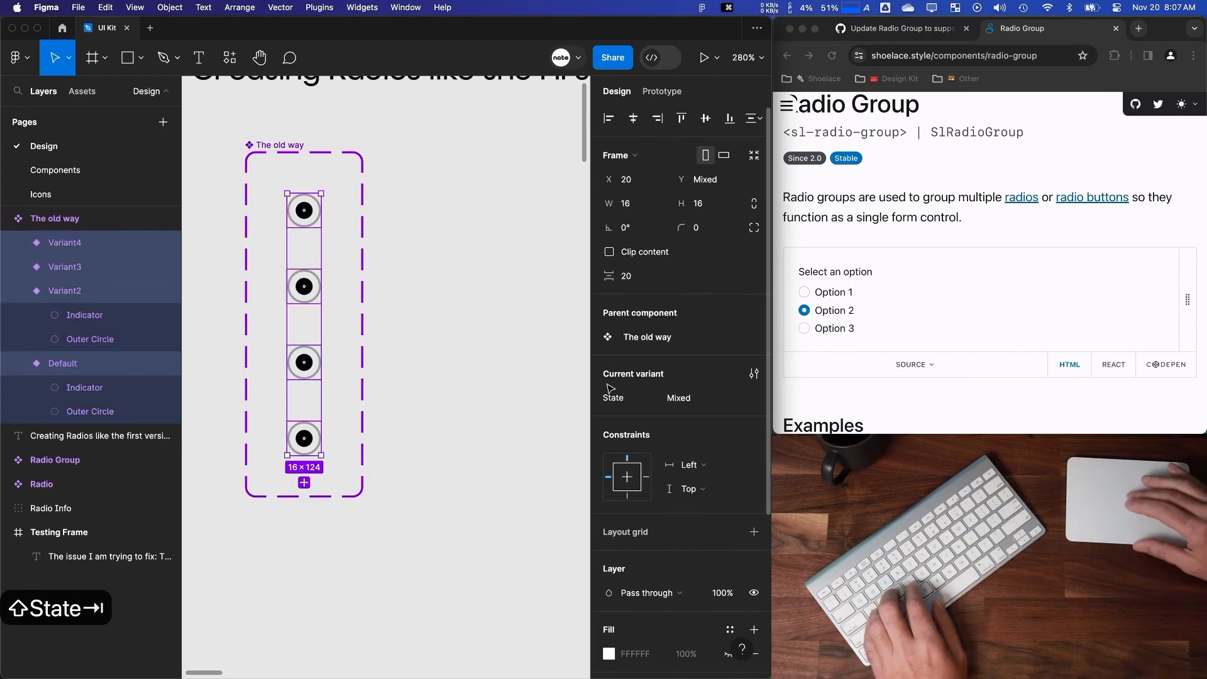
key("BackSpace")
type("Selected")
key("Return")
Set the second variant's state to "Hover" and the third variant's state to "Unselected".
left_click(304, 287)
left_click(691, 374)
type("Hover")
key("Return")
left_click(304, 363)
left_click(691, 375)
type("Unselected")
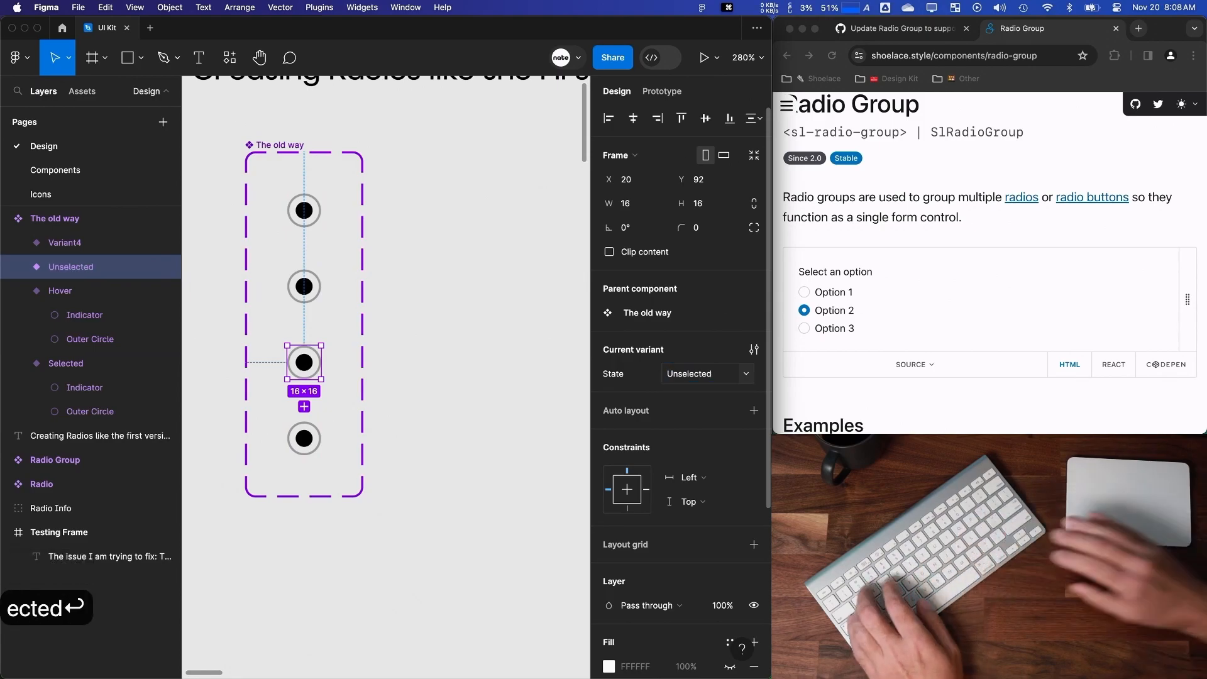
key("Return")
Set the fourth variant's state to "Unselected:Hover" and extend the second variant's state to "Selected:Hover".
type("Unselecrted")
key("BackSpace")
key("BackSpace")
key("BackSpace")
key("BackSpace")
type("ted:Hover")
left_click(304, 286)
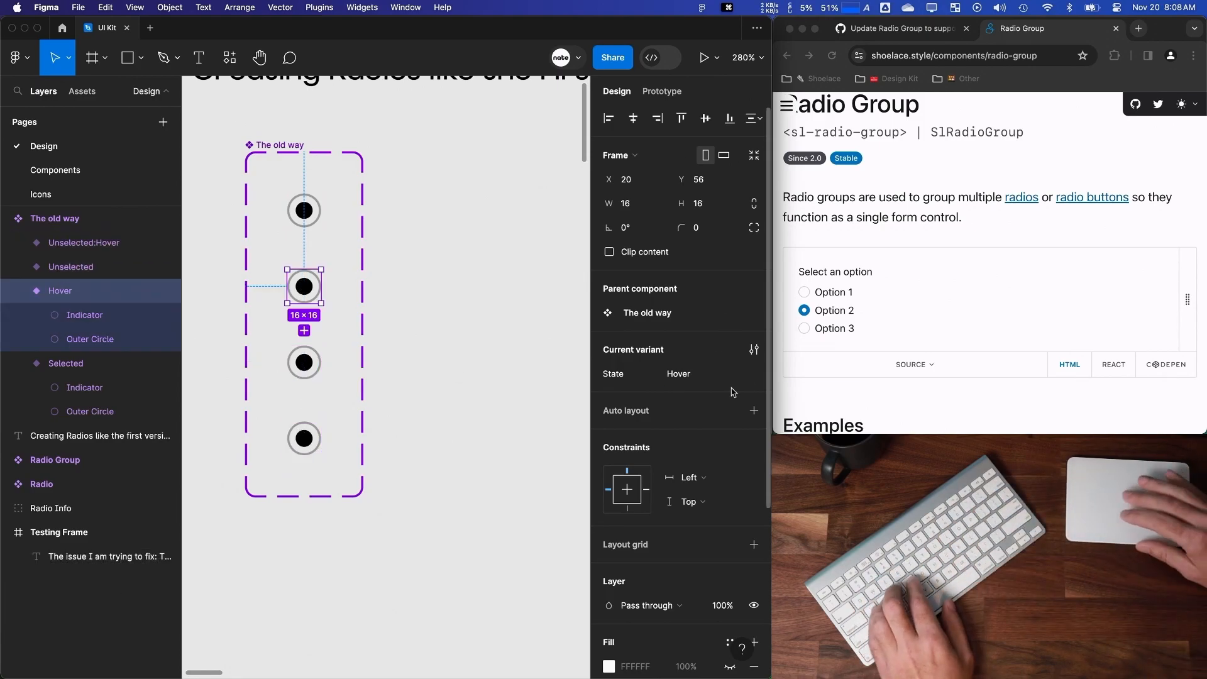
left_click(700, 374)
key("Left")
type("Selected:")
left_click(500, 387)
Set the stroke opacity of the outer circles in both hover variants to 70%.
scroll(329, 363, "up", 3)
left_click(397, 334)
left_click(399, 336, "super")
left_click(411, 338, "super")
left_click(409, 560, "shift+super")
left_click(726, 424)
left_click(685, 521)
type("70")
key("Return")
Hide the Indicator circles in the Unselected and Unselected:Hover variants.
double_click(395, 432)
left_click(394, 543, "shift")
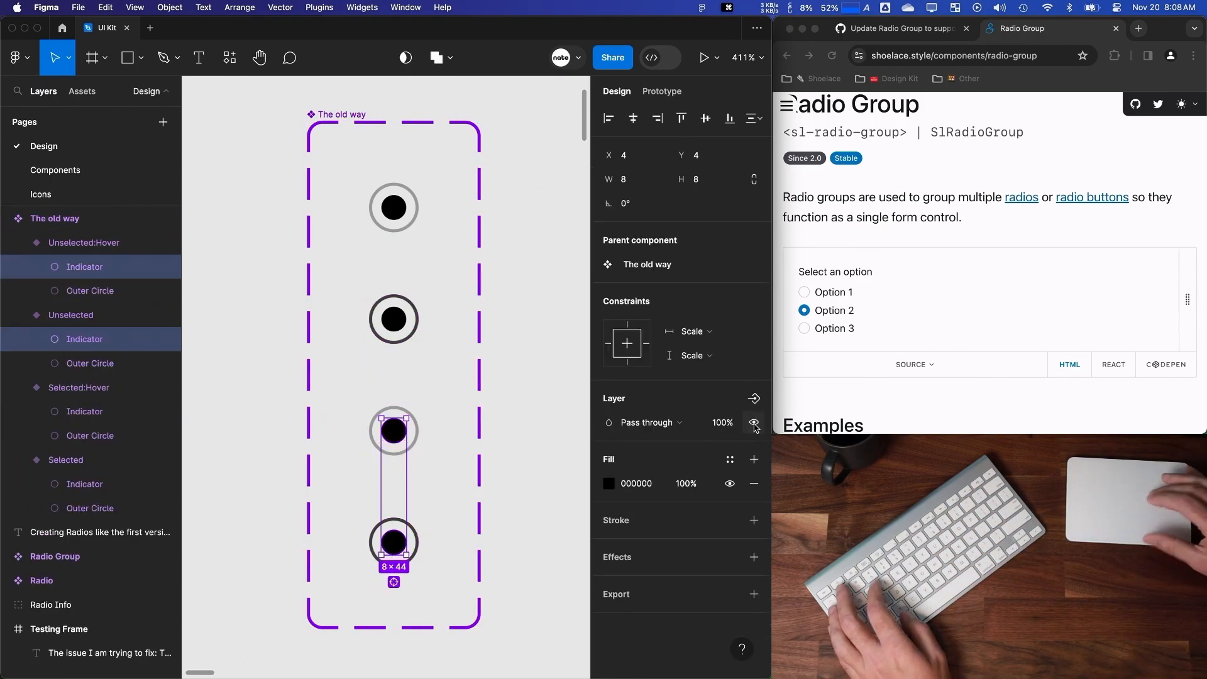
left_click(753, 423)
left_click(511, 459)
scroll(511, 458, "down", 3)
scroll(331, 296, "up", 3)
Add a "While hovering" interaction that changes the Selected variant to Selected:Hover.
left_click(391, 244)
key("shift+e")
left_click_drag(410, 235, 381, 355)
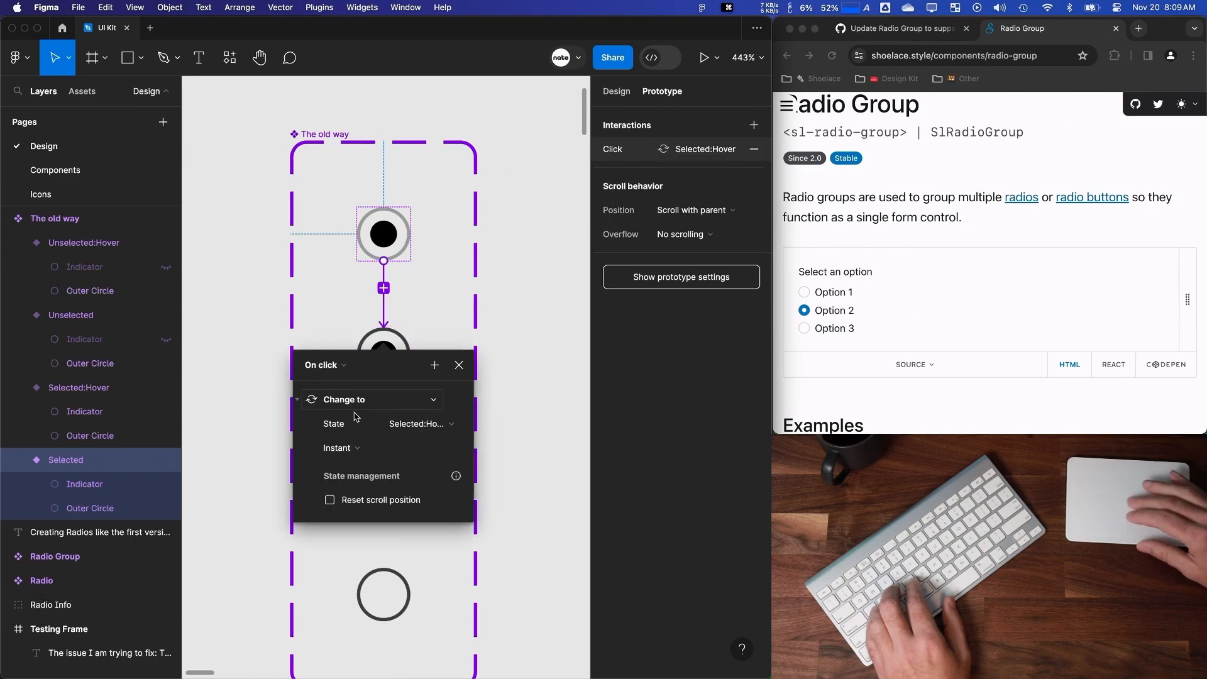
left_click(359, 404)
left_click(461, 397)
left_click(327, 365)
left_click(346, 401)
key("Escape")
Add a "While hovering" interaction that changes the Unselected variant to Unselected:Hover.
left_click(386, 475)
left_click_drag(410, 475, 383, 595)
left_click(328, 609)
left_click(339, 617)
left_click(499, 507)
scroll(499, 512, "down", 3)
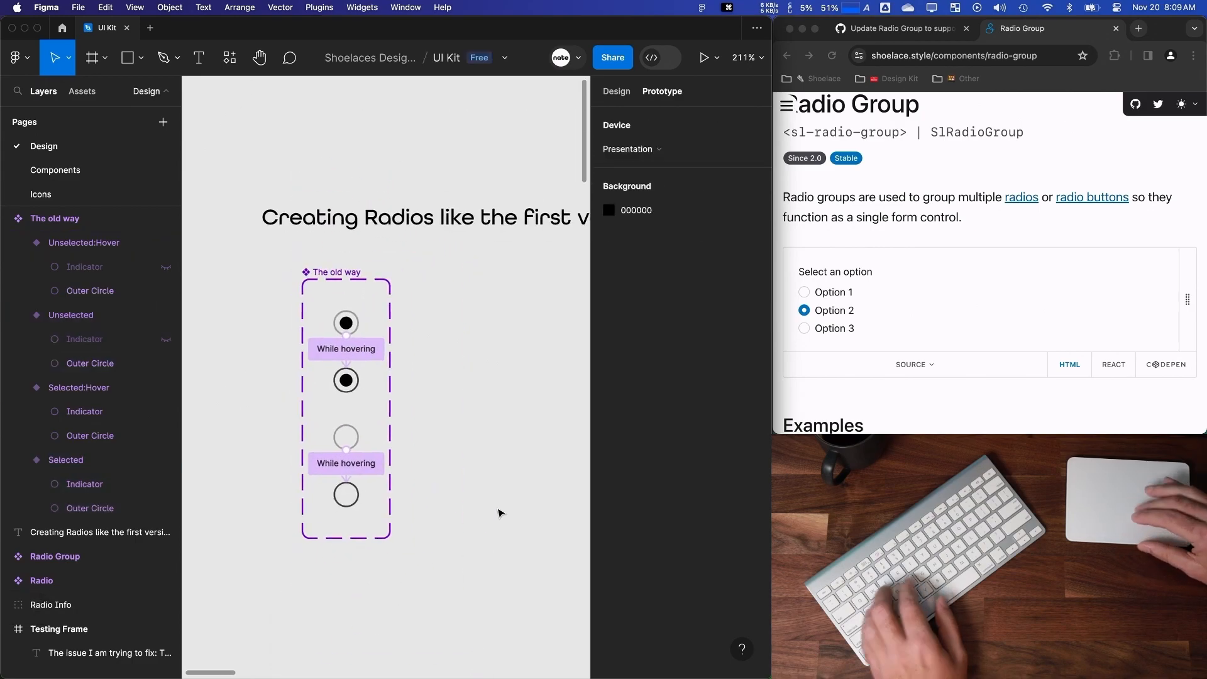
Rename "The old way" component set to "Indicators - the old way".
double_click(336, 272)
key("Up")
type("Indico")
key("BackSpace")
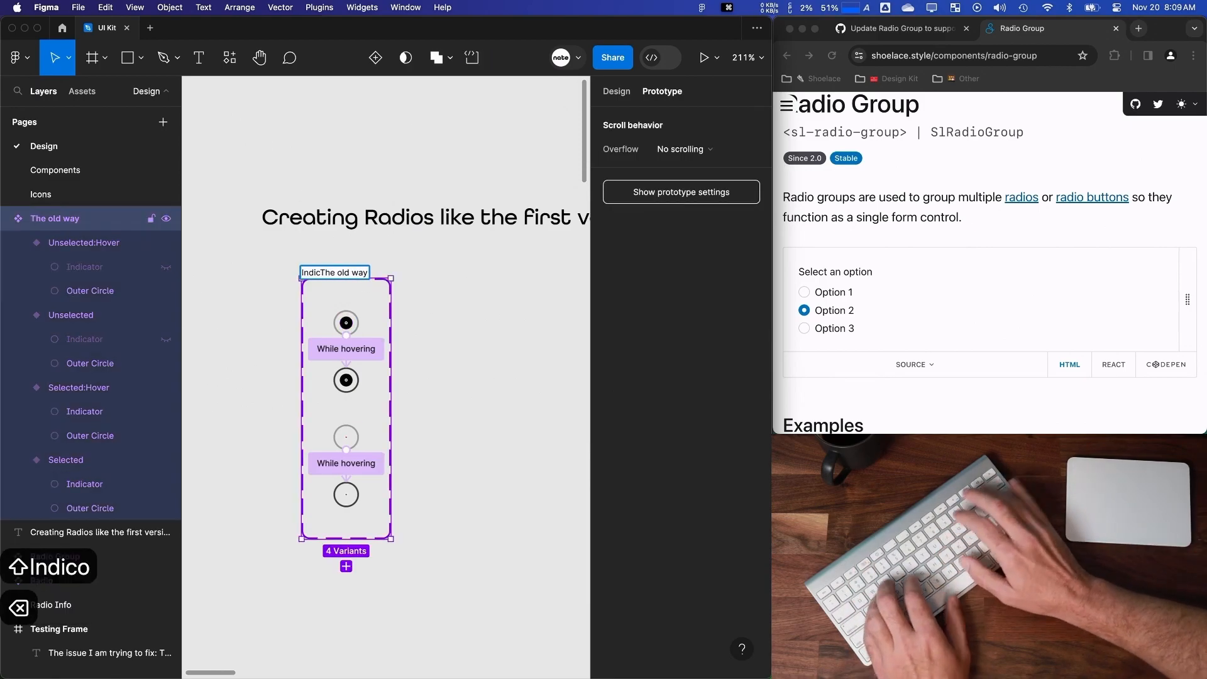
type("ators -")
key("Delete")
type("t")
left_click(461, 358)
Replace "like" with "similar to" in the heading above the indicators.
scroll(462, 360, "down", 1)
double_click(457, 226)
type("similar to")
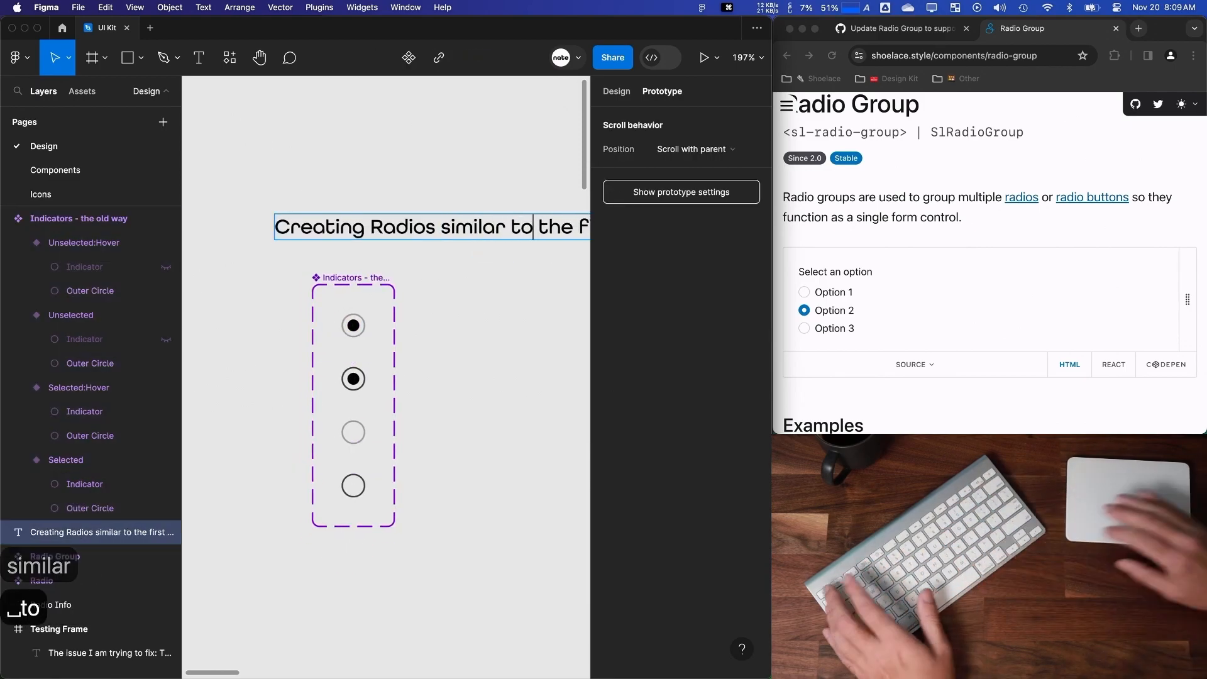
left_click(461, 331)
scroll(461, 331, "right", 1)
key("Escape")
Add a text box beside the indicator variants reading "Radio option label".
scroll(459, 330, "right", 2)
left_click_drag(400, 288, 523, 323)
type("Radio option label")
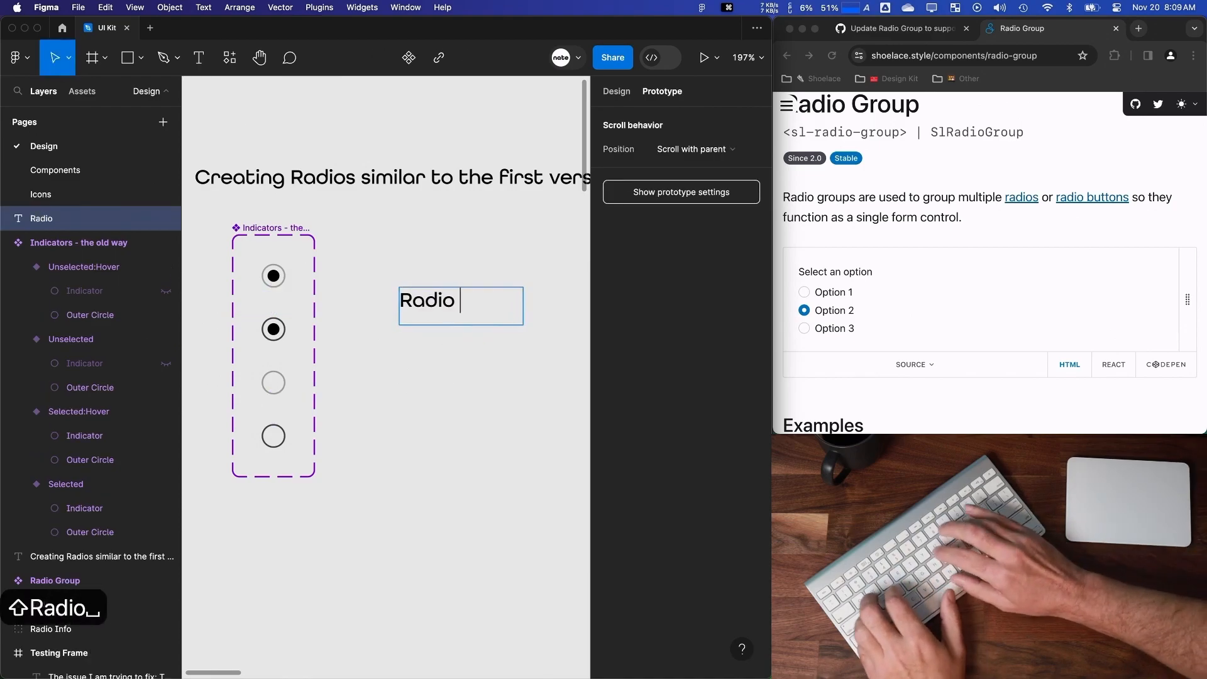
key("Escape")
scroll(501, 431, "right", 3)
left_click(383, 372)
scroll(383, 371, "down", 3)
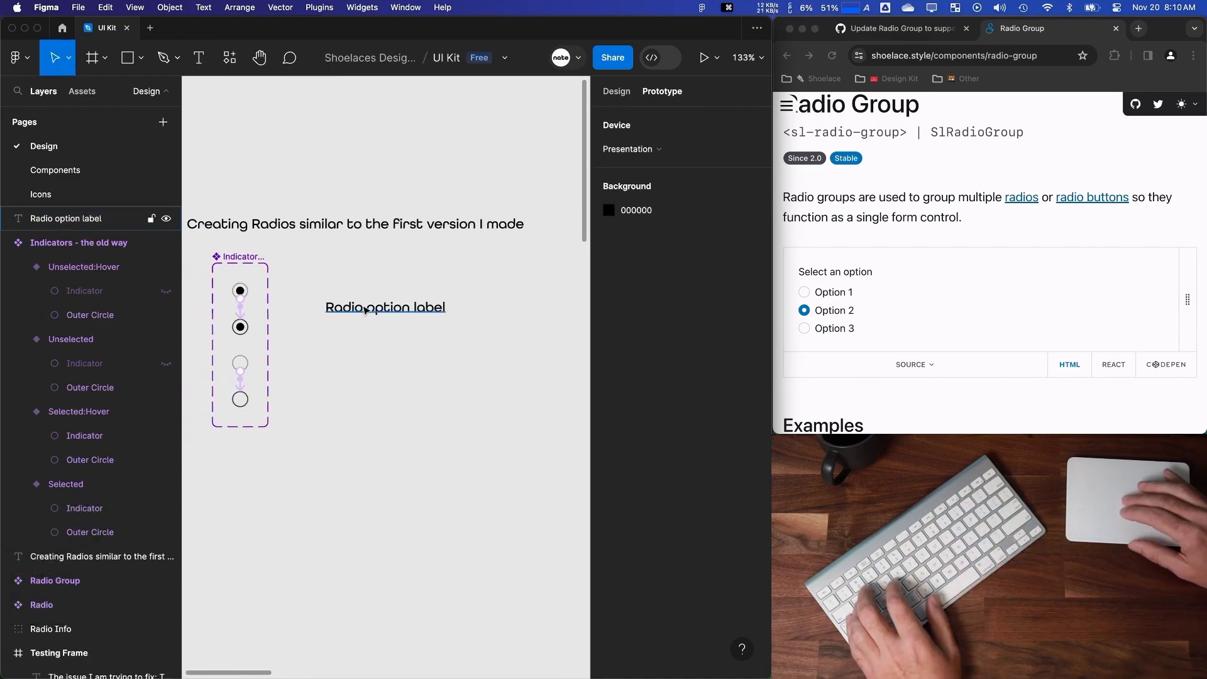
Apply the --sl-font-sans text style to the radio option label and fit its box to the text.
left_click_drag(367, 307, 383, 285)
left_click(618, 91)
left_click(753, 301)
left_click(503, 352)
left_click(753, 325)
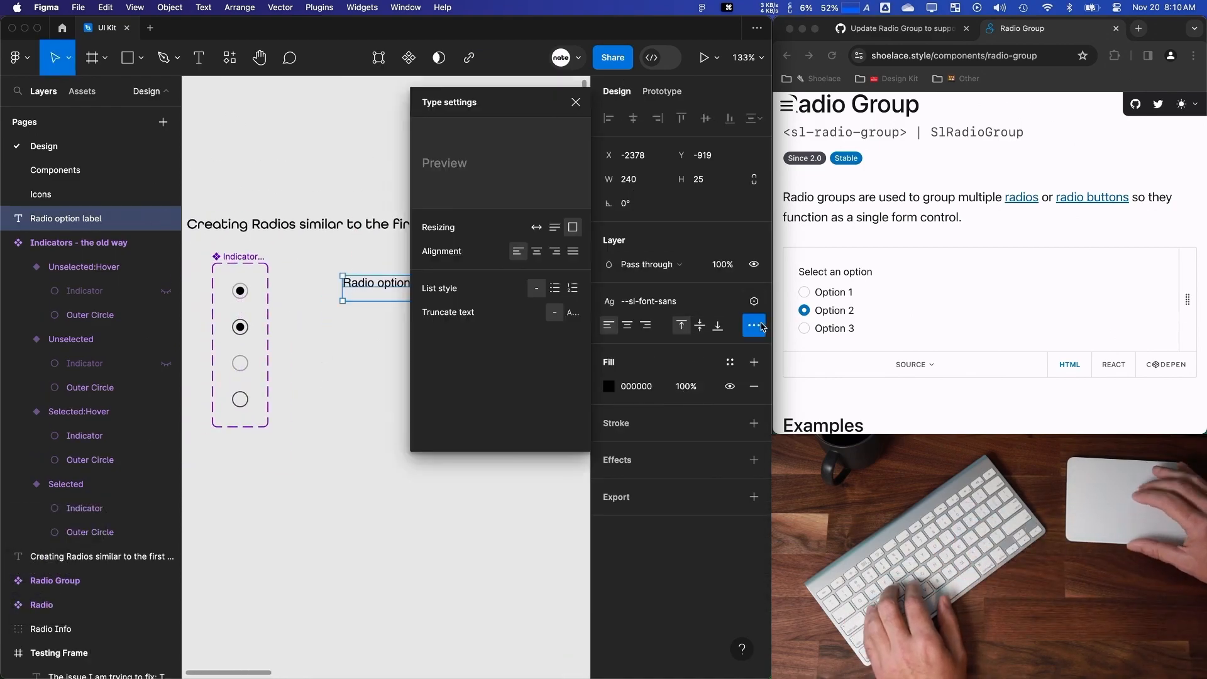
left_click(576, 103)
left_click_drag(385, 284, 388, 287)
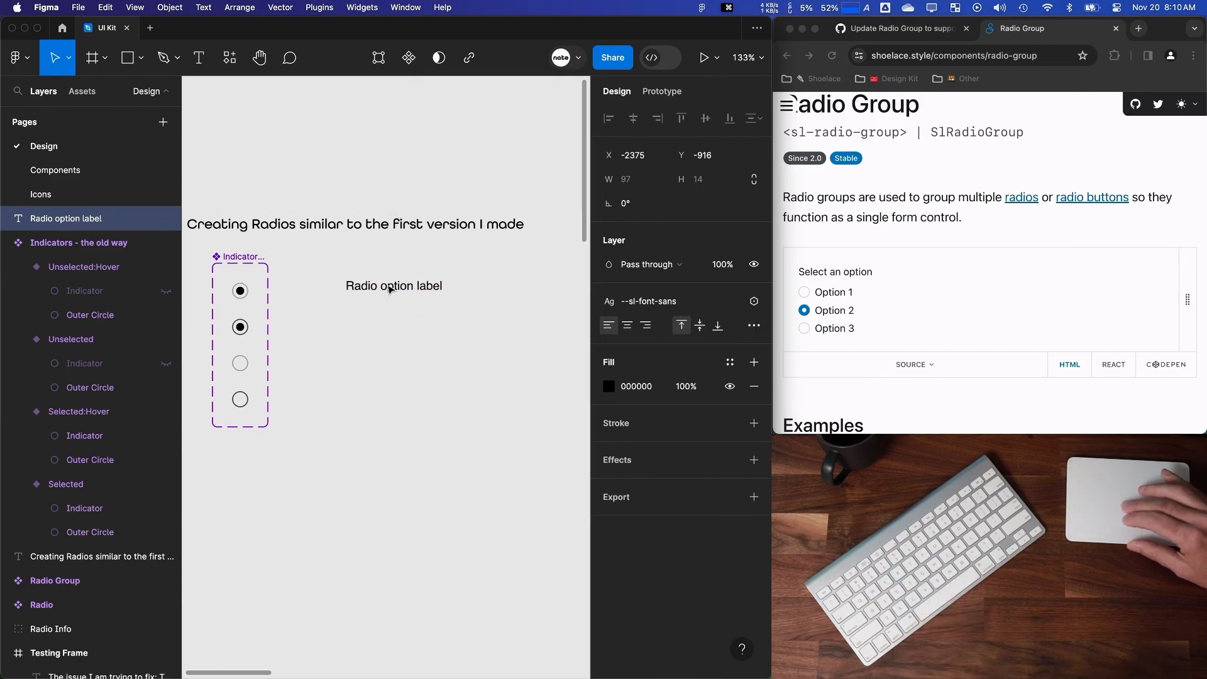
Place an instance of the "Indicators - the old way" component in front of the radio option label.
left_click(86, 94)
left_click(45, 206)
left_click_drag(49, 284, 369, 287)
left_click(336, 285)
scroll(357, 326, "up", 5)
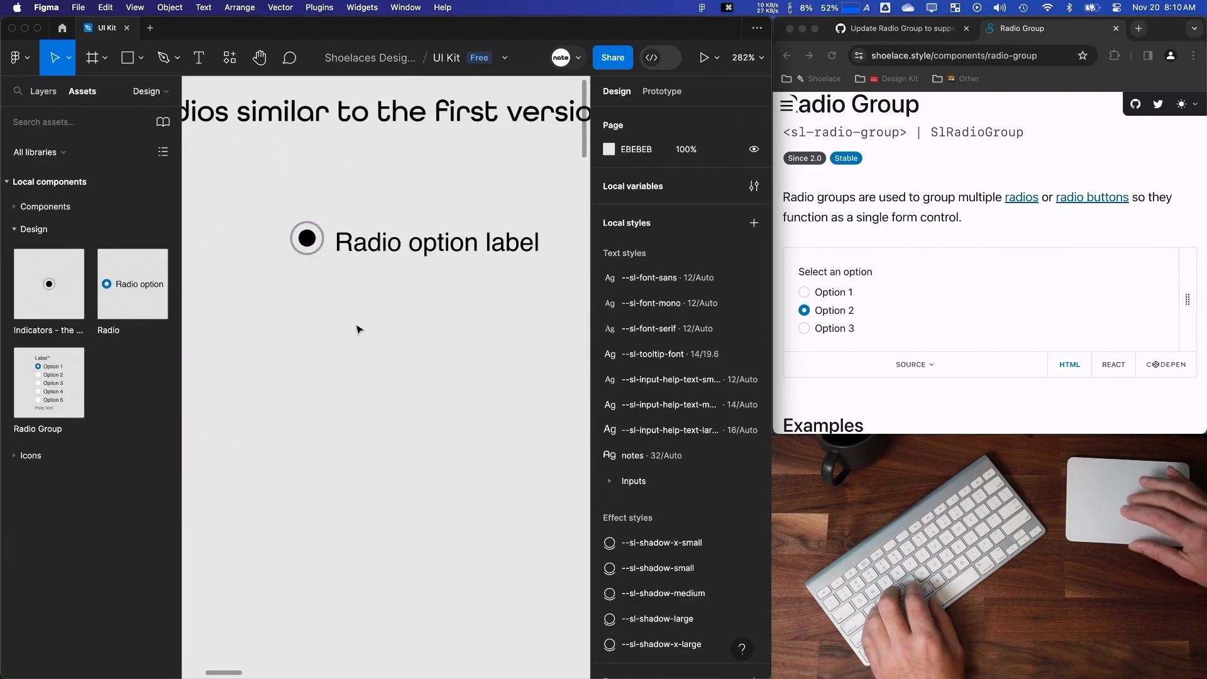
left_click_drag(313, 241, 309, 241)
left_click(402, 244)
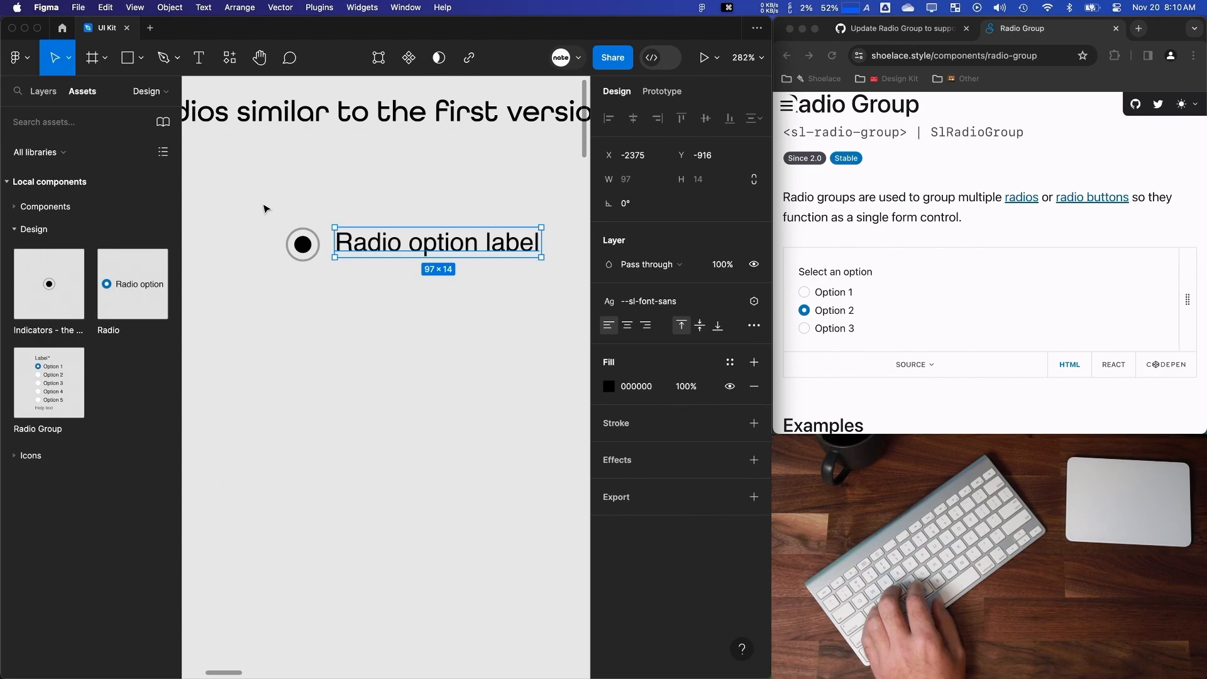
Combine the indicator instance and its label into a component and add a second variant.
left_click_drag(269, 306, 363, 190)
key("alt+super+k")
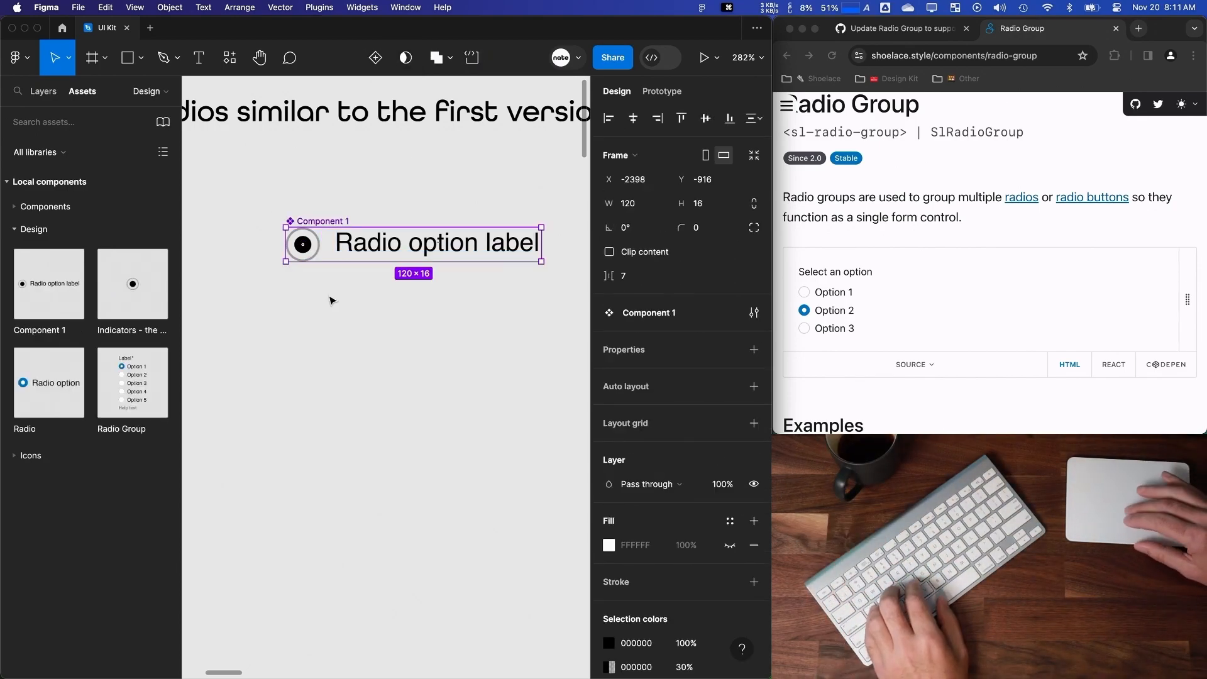
left_click(376, 63)
Rename the new component's variant property to "State", with values "Selected" for the first variant and "Unselected" for the second.
double_click(629, 401)
type("State")
key("Tab")
left_click(694, 403)
type("Selected")
left_click(456, 412)
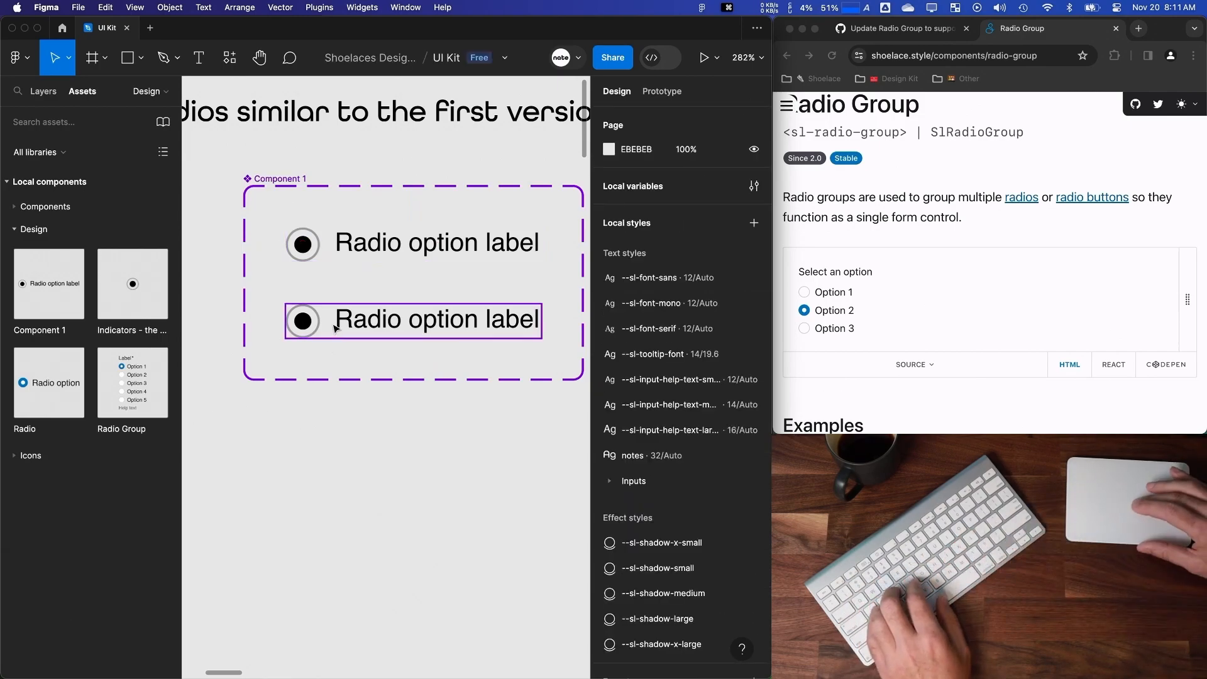
left_click(334, 326)
left_click(692, 404)
type("Unselected")
left_click(440, 411)
Switch the nested indicator in the upper radio option variant to its Unselected state.
left_click(298, 323)
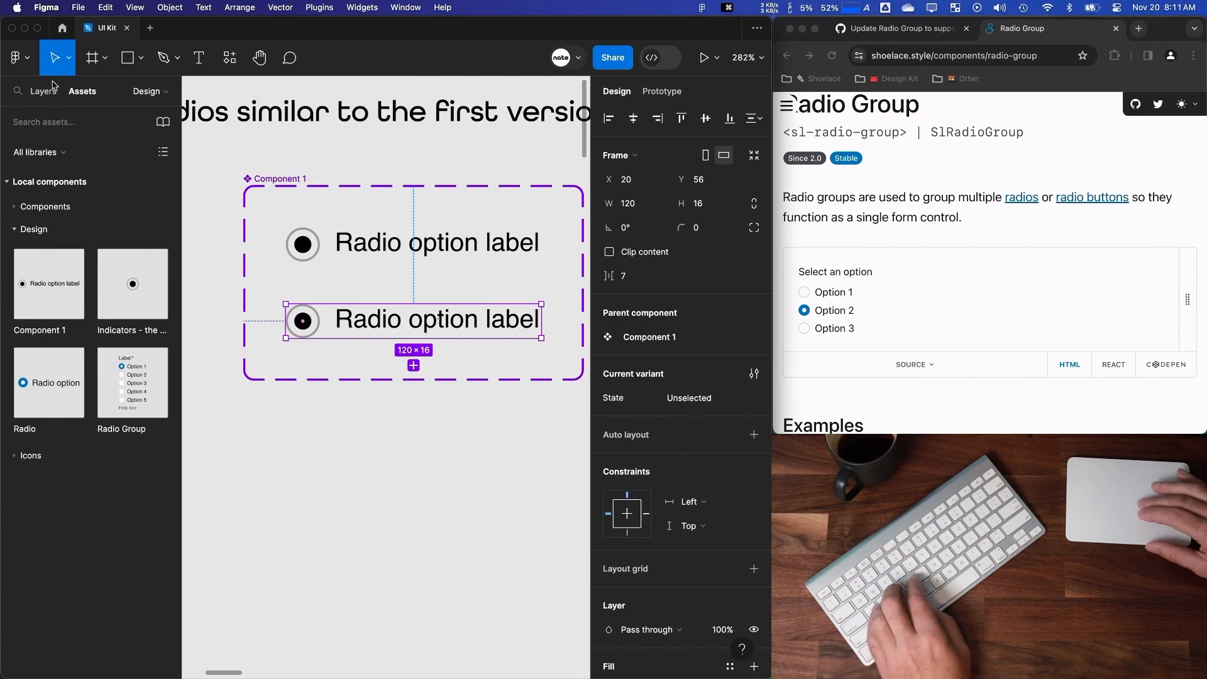
key("alt+1")
left_click(53, 268)
left_click(24, 268)
left_click(68, 292)
left_click(698, 375)
left_click(693, 410)
left_click(310, 505)
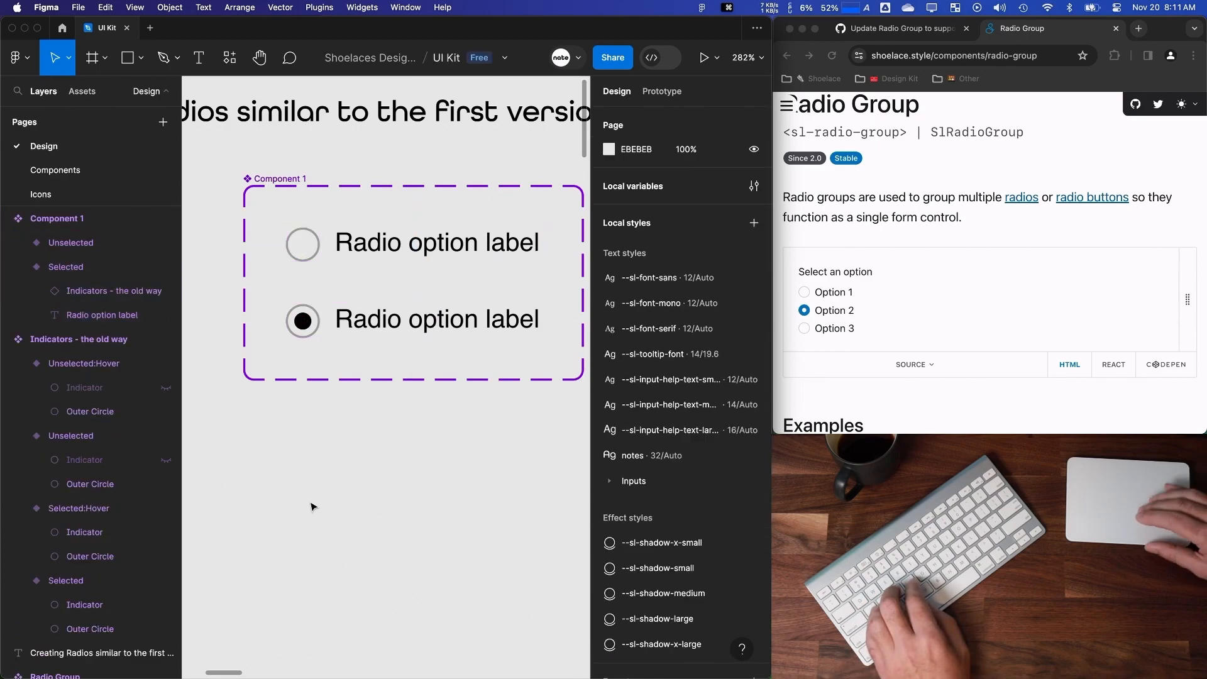
Add a prototype connection from the lower radio option variant to the upper one.
scroll(333, 293, "up", 5)
left_click(439, 340)
key("shift+e")
left_click_drag(491, 314, 492, 210)
left_click(468, 229)
left_click(463, 223)
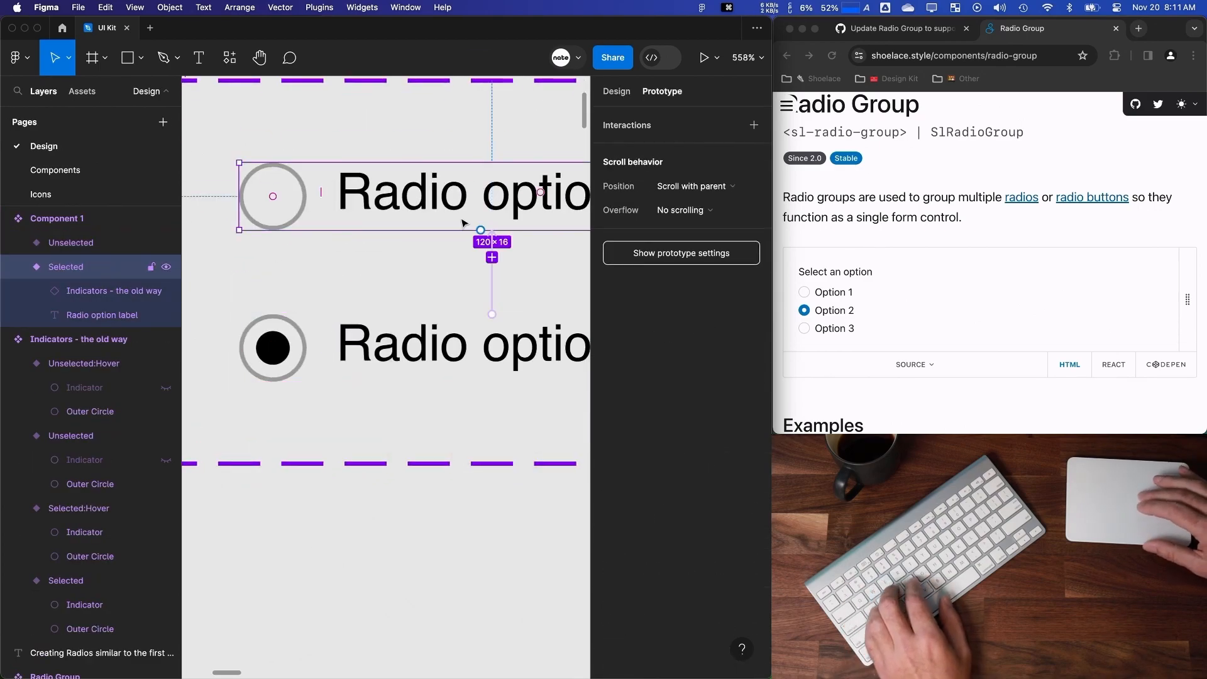
Add a click prototype connection from the upper radio option variant to the lower one.
scroll(463, 222, "down", 4)
left_click_drag(387, 233, 415, 279)
left_click(385, 484)
scroll(385, 484, "down", 5)
scroll(385, 484, "down", 4)
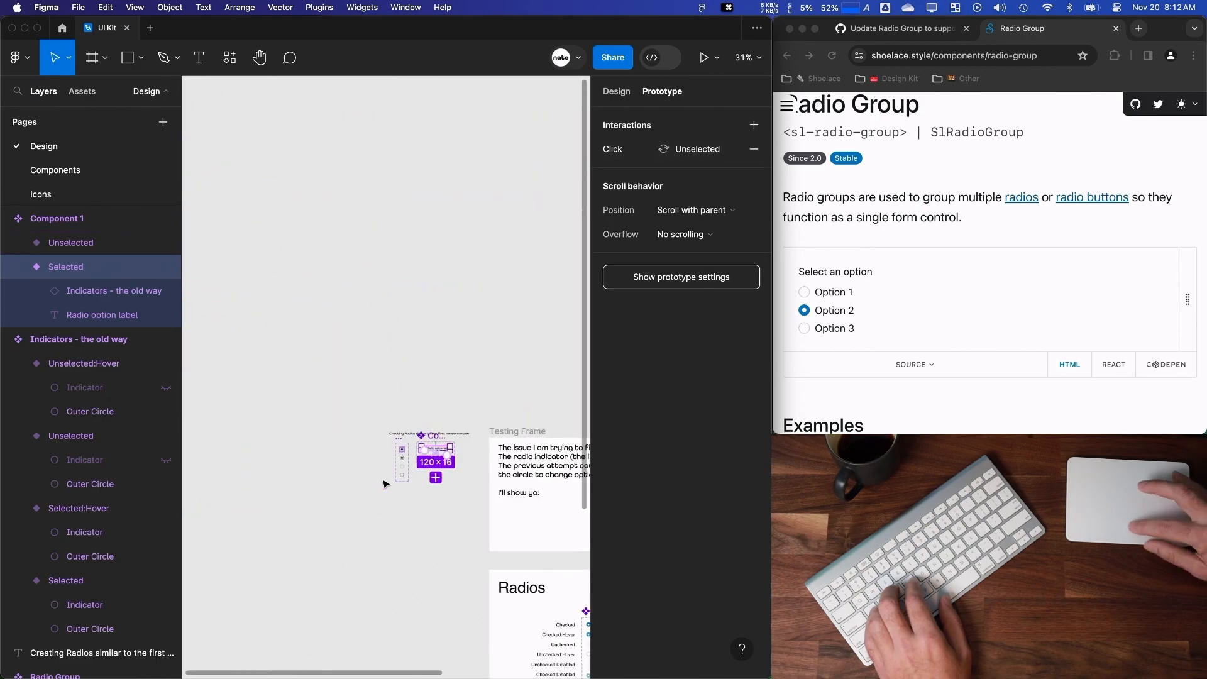
Draw a frame about 245 × 194 beside the old indicators component set and name it "Quick Test".
key("f")
scroll(382, 479, "left", 4)
left_click_drag(248, 198, 453, 360)
double_click(262, 193)
type("Quick Text")
key("BackSpace")
key("BackSpace")
type("st")
Place an instance of Component 1 from the local components inside the Quick Test frame.
left_click(350, 179)
left_click(351, 200)
left_click(82, 92)
left_click_drag(49, 283, 372, 270)
Preview the Quick Test frame to test how the radio option responds, and close the preview.
key("shift+e")
left_click(269, 192)
left_click(761, 58)
left_click(717, 58)
left_click(667, 113)
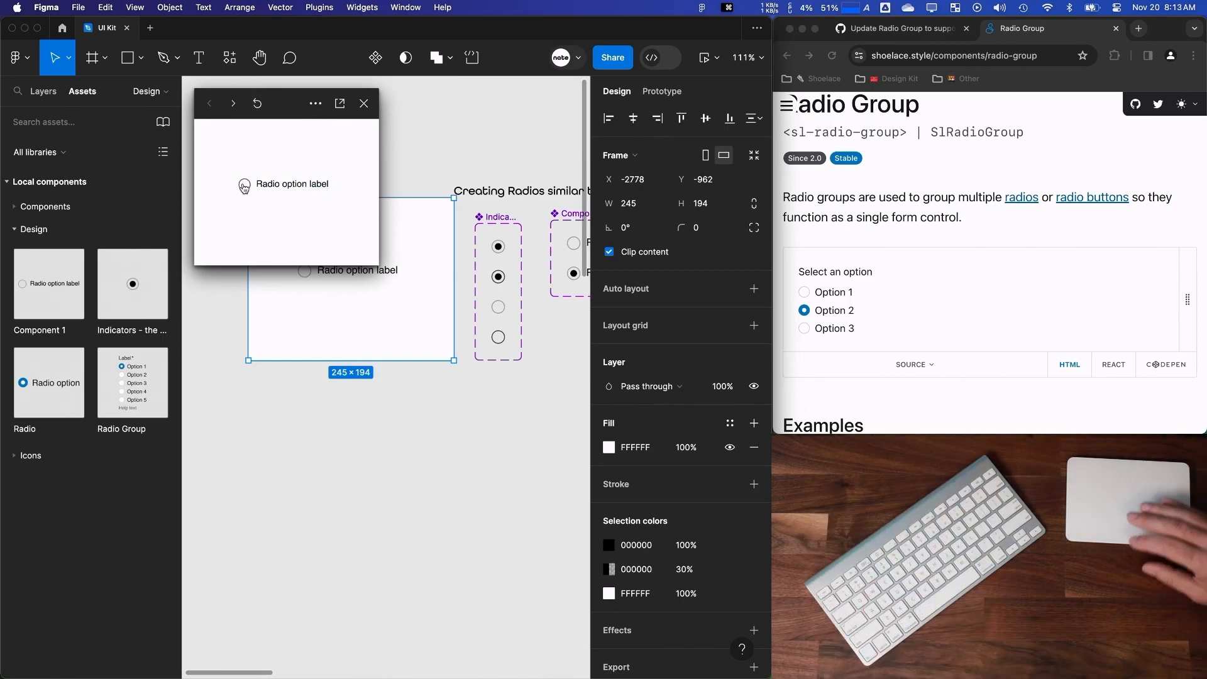
left_click(364, 103)
Add a note atop the Quick Test frame: "If you ONLY click on the label, it all works fine, BUT as soon as you click on the indicator, it breaks.".
scroll(371, 395, "down", 5)
scroll(364, 346, "up", 5)
left_click(361, 344)
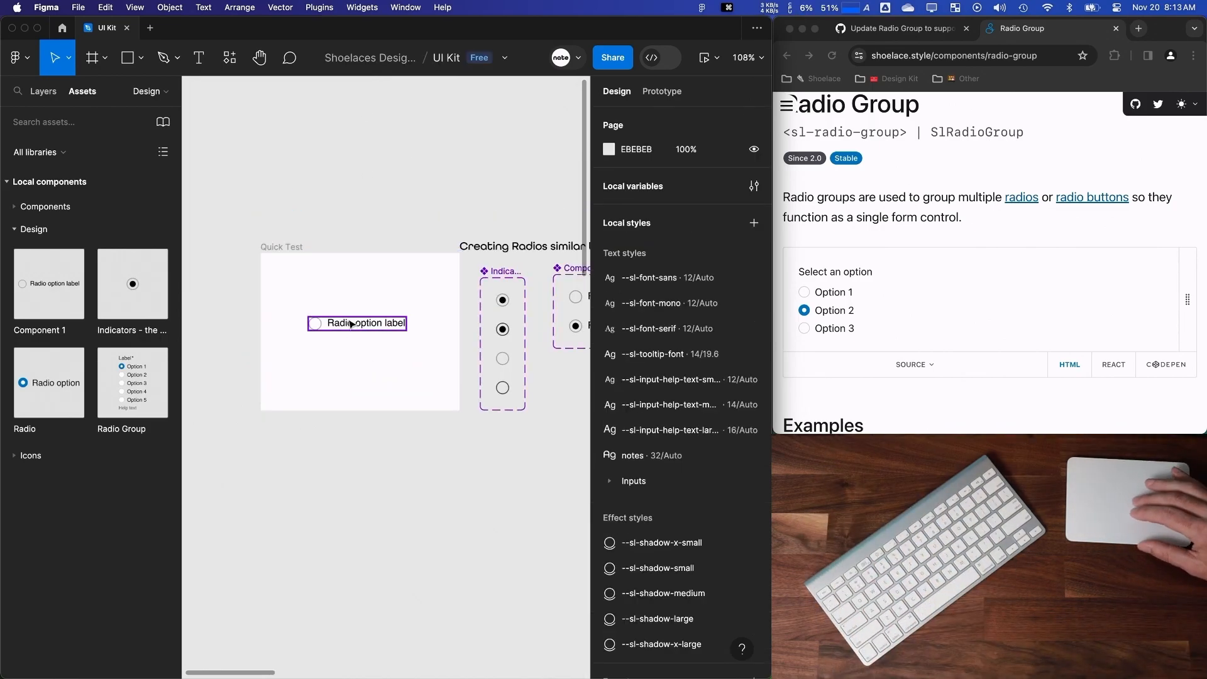
left_click(291, 261)
key("t")
left_click_drag(279, 262, 446, 294)
type("If")
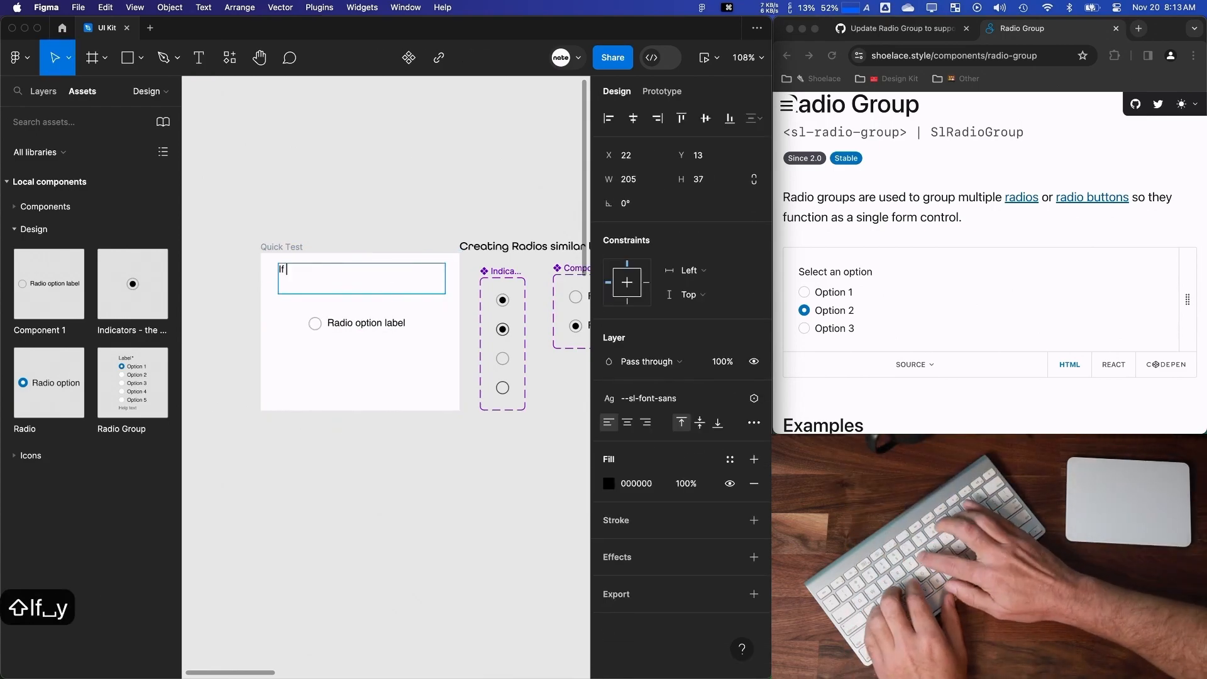
type(" you ONLY click on the label, it all works fine, BUT as soon")
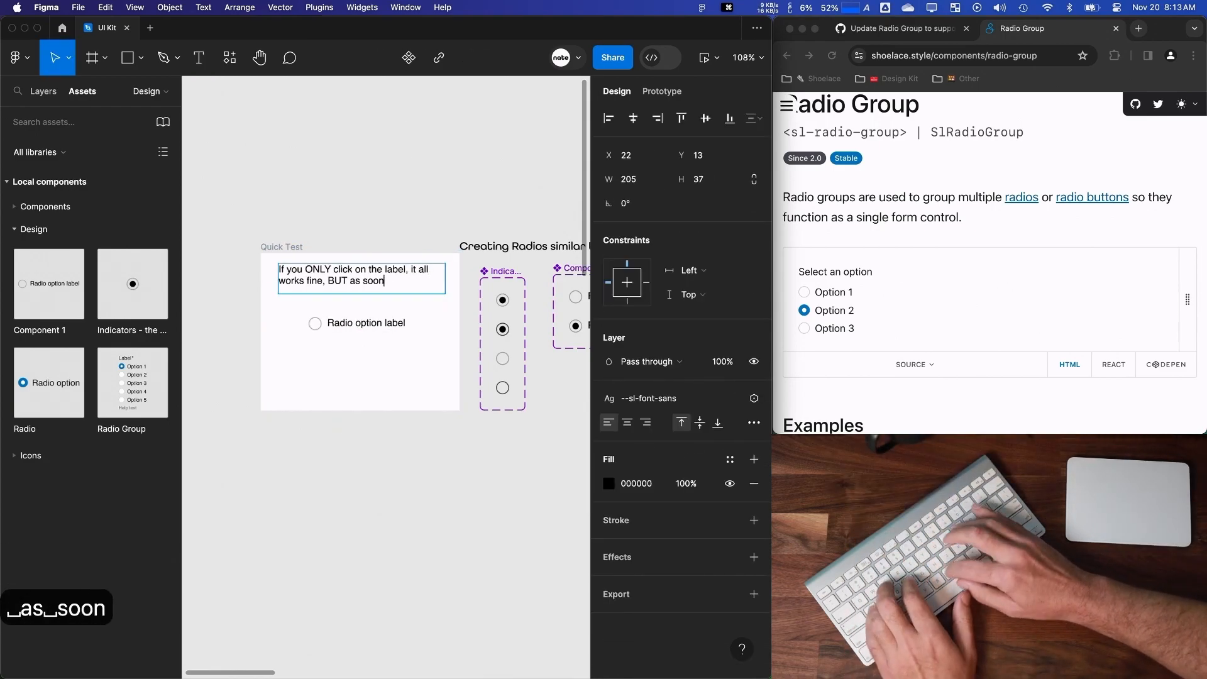
type(" as you click on the indicator, it breaks.")
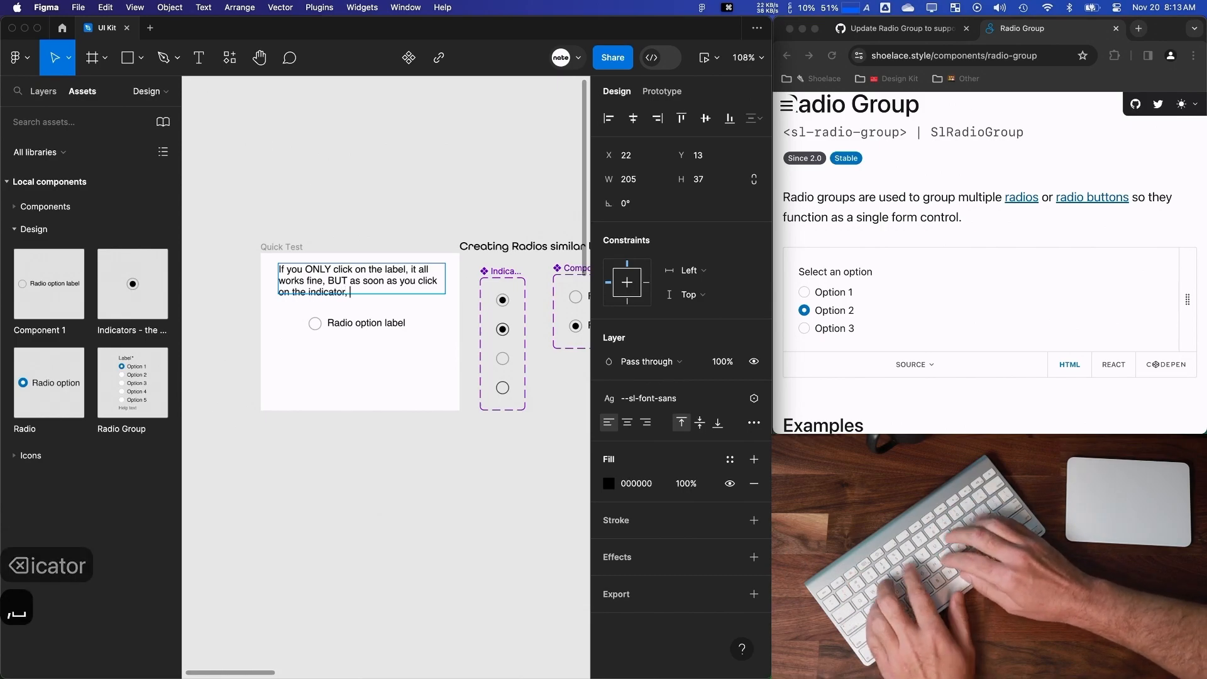
key("Escape")
left_click(353, 412)
Move the radio option instance lower in its frame and vertically centre the indicator and label in the main component's upper variant.
scroll(327, 365, "up", 5)
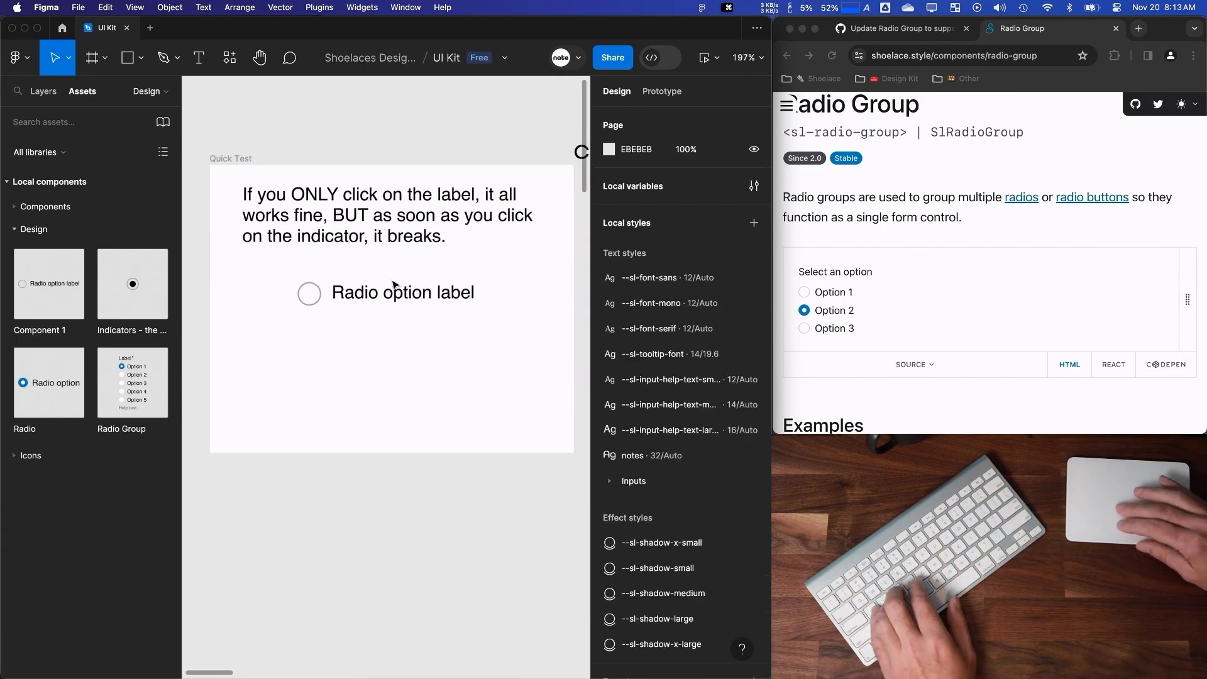
left_click_drag(391, 297, 381, 336)
right_click(371, 335)
left_click(423, 522)
double_click(357, 379)
key("super+a")
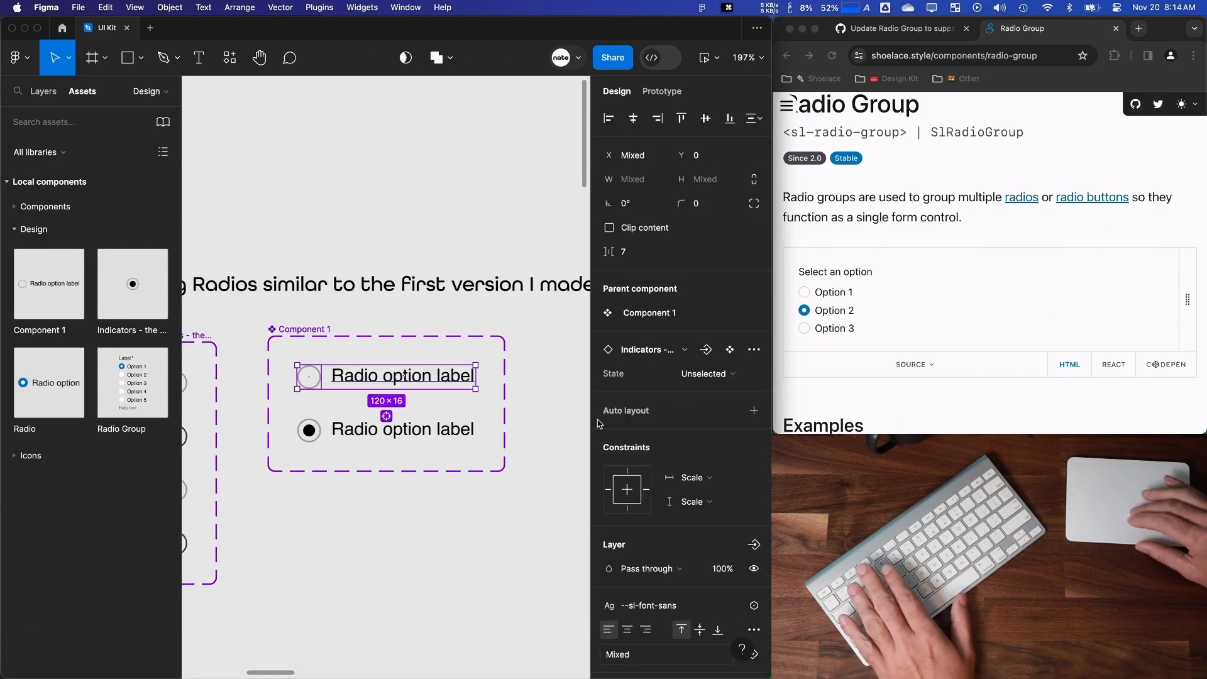
left_click(705, 118)
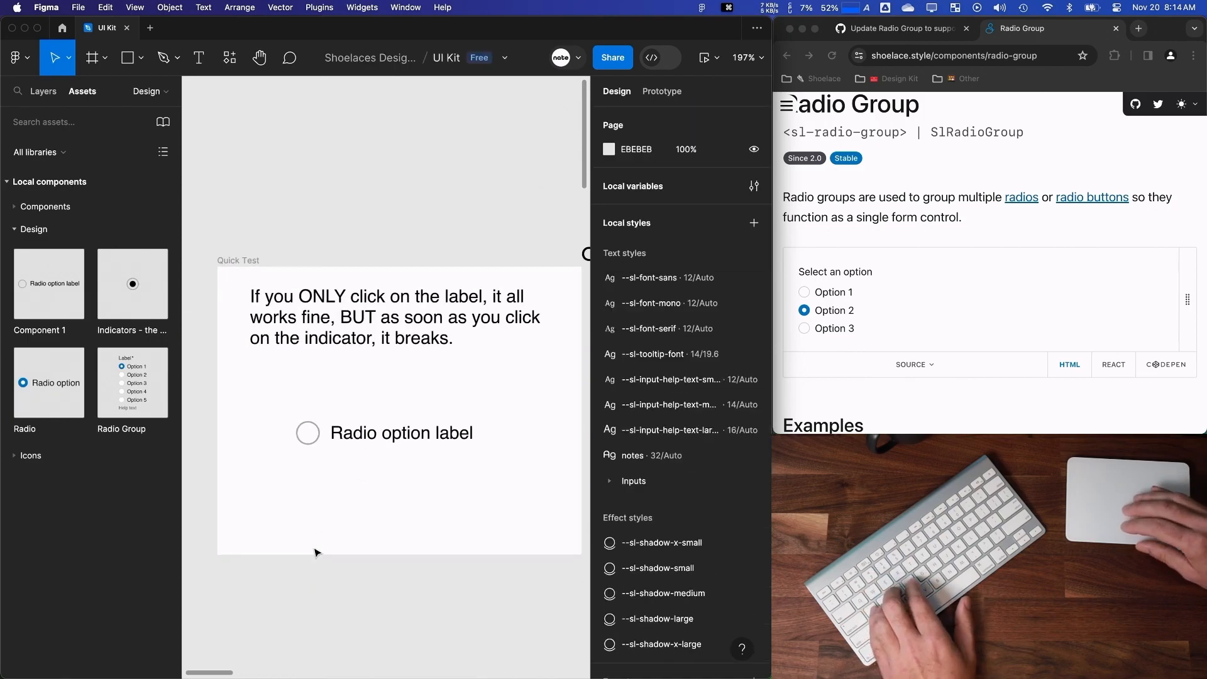
Preview the Quick Test frame again to compare interacting with the label and the indicator.
left_click(715, 66)
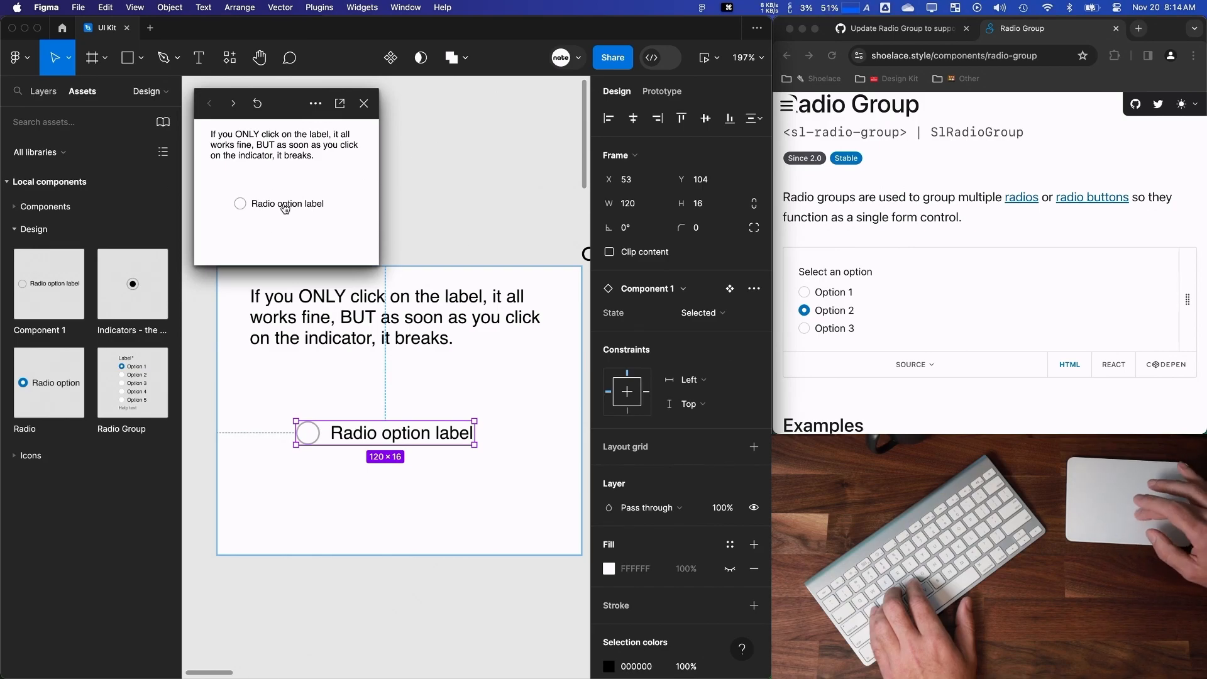
left_click(363, 104)
scroll(390, 339, "down", 5)
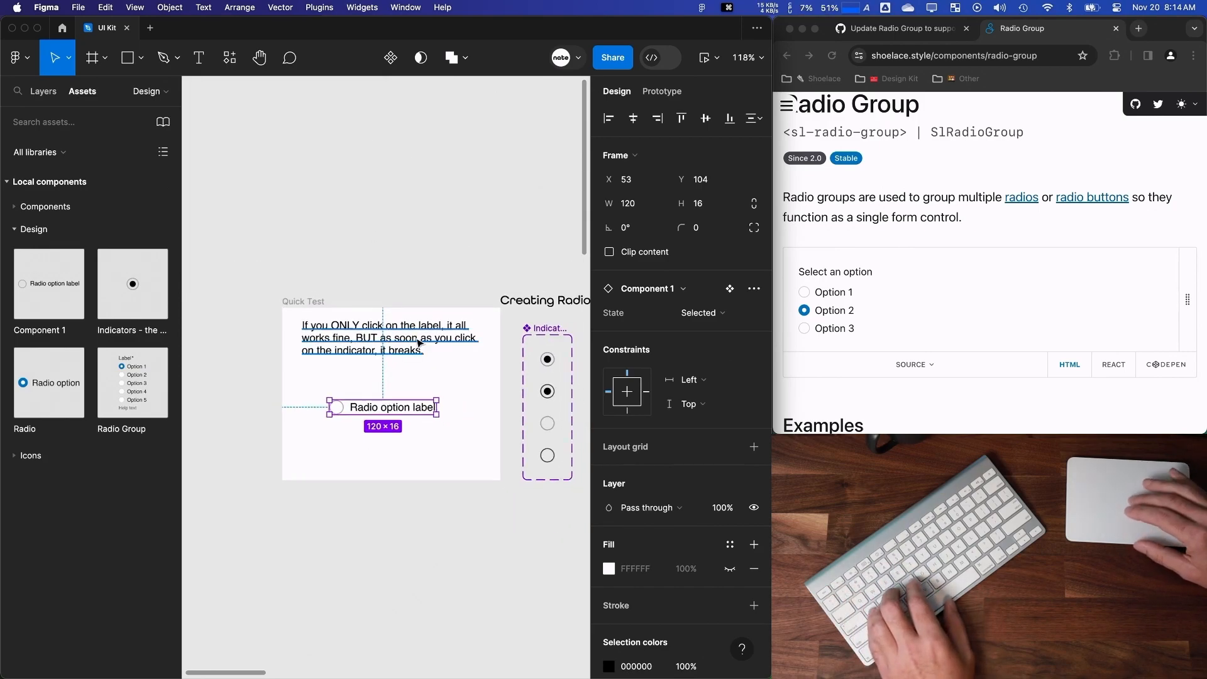
Replace the Quick Test note with "Solution (I think) is I have to create separate components for Selected and Unselected Indicators...".
double_click(427, 350)
key("cmd+a")
type("Solution (I think) is ")
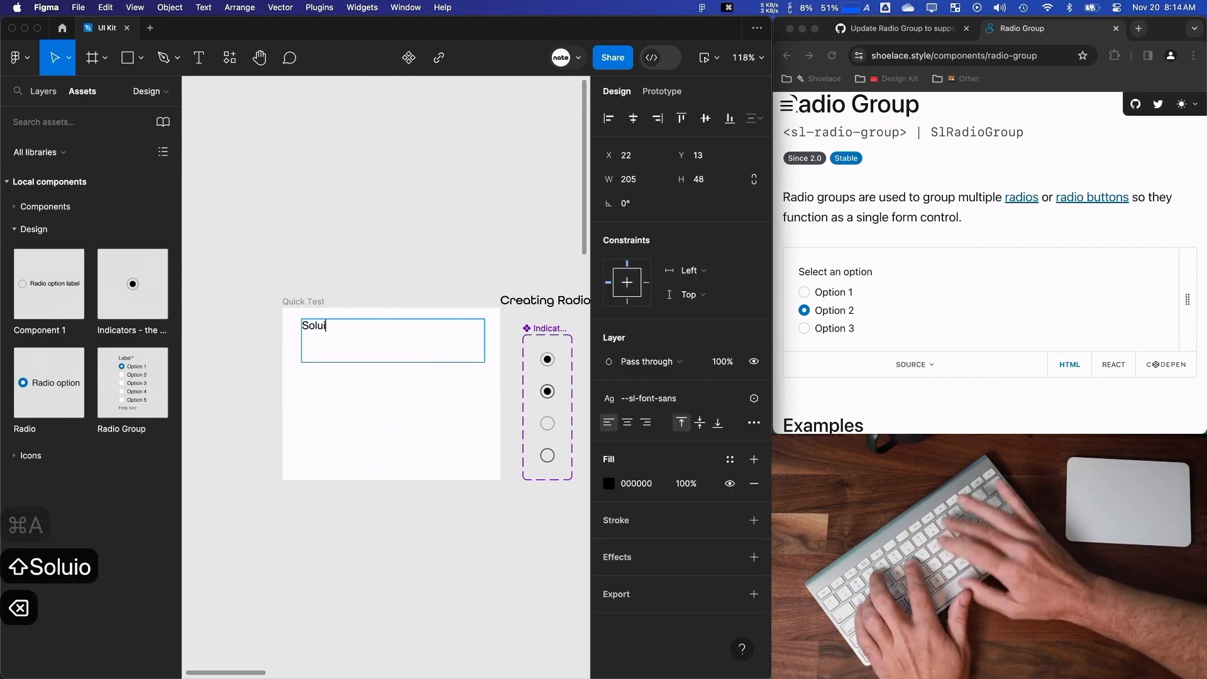
type("I have to create separate co")
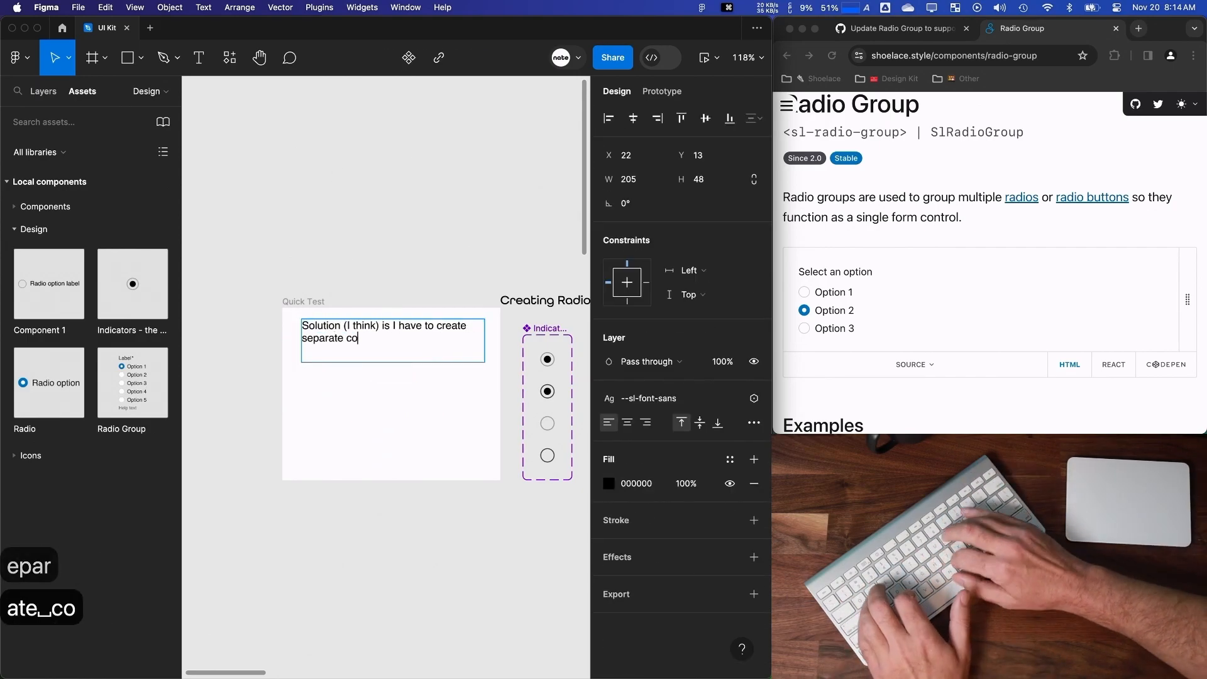
type("mponents for Selected and Unselected Indicators...")
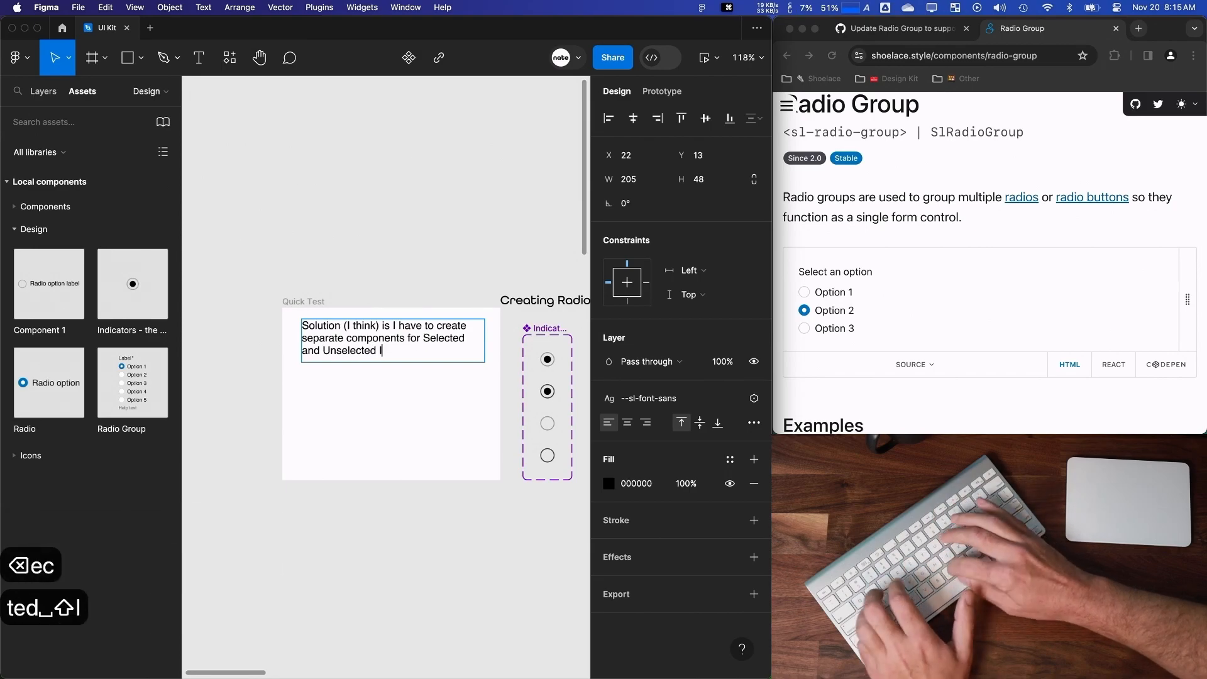
left_click(416, 412)
Duplicate the "Indicators - the old way" component set directly below the original.
scroll(416, 411, "right", 3)
scroll(455, 418, "up", 5)
left_click(456, 417)
scroll(455, 417, "down", 5)
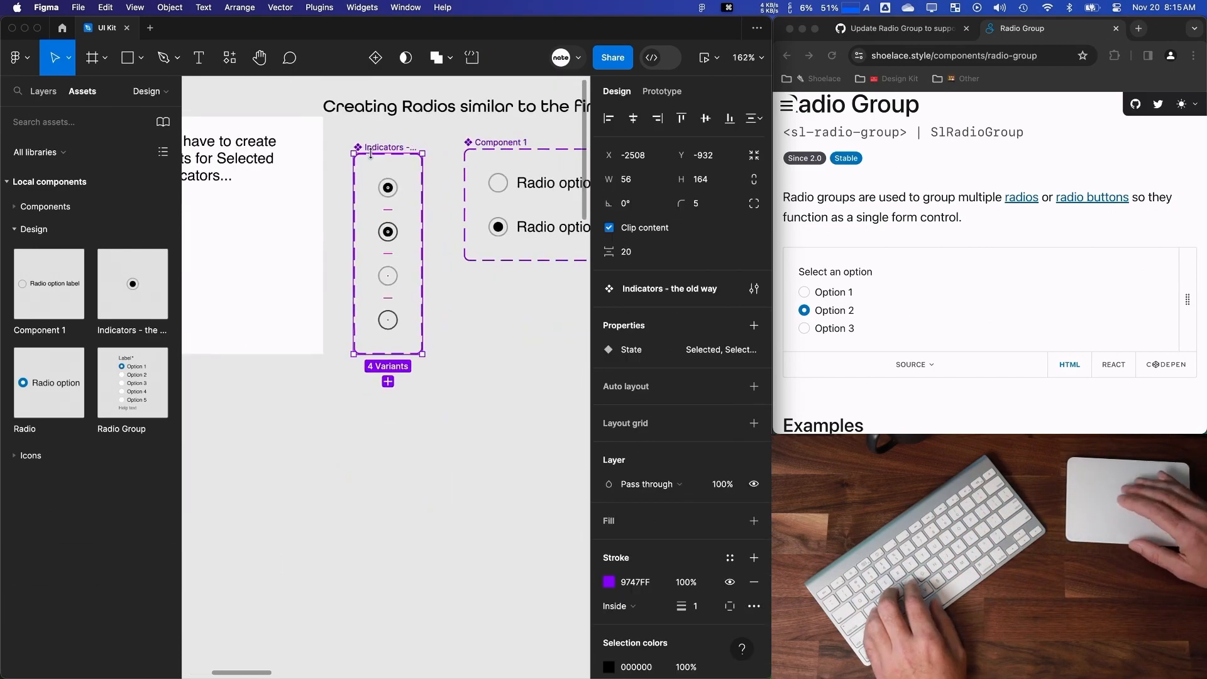
scroll(318, 137, "right", 2)
left_click_drag(304, 150, 304, 461)
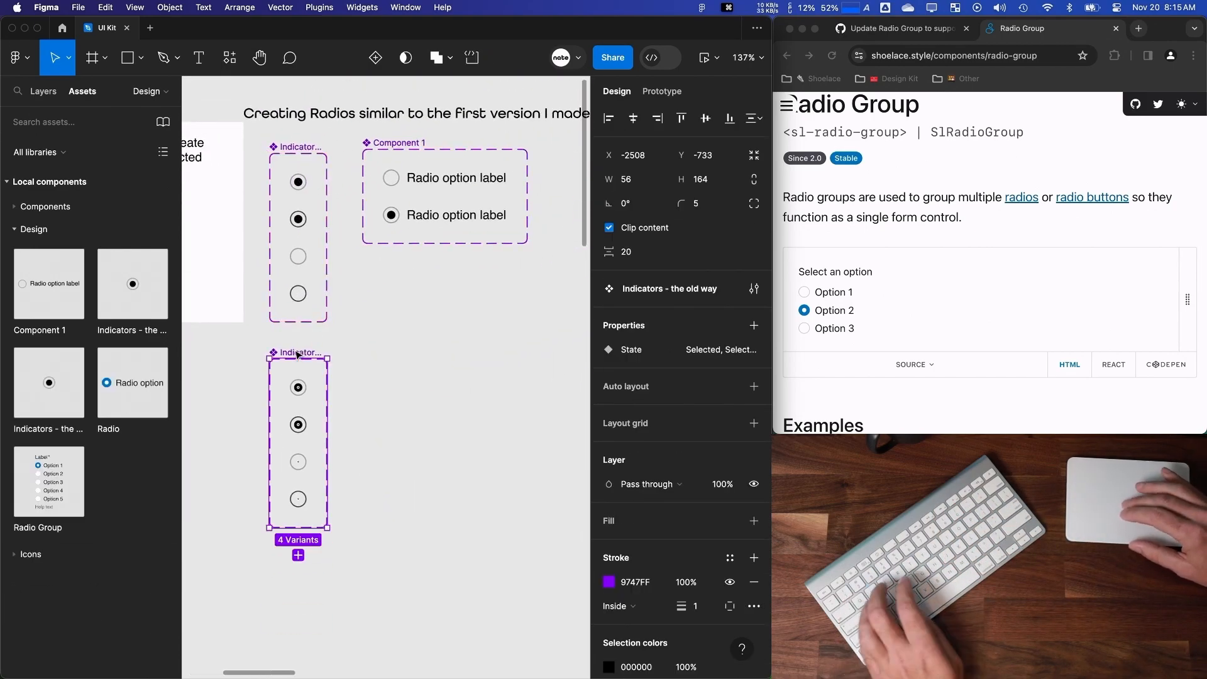
Rename the duplicated indicator component set "Update - Selected Indicator".
double_click(298, 355)
type("UPdate")
key("BackSpace")
key("BackSpace")
key("BackSpace")
key("BackSpace")
key("BackSpace")
type("p")
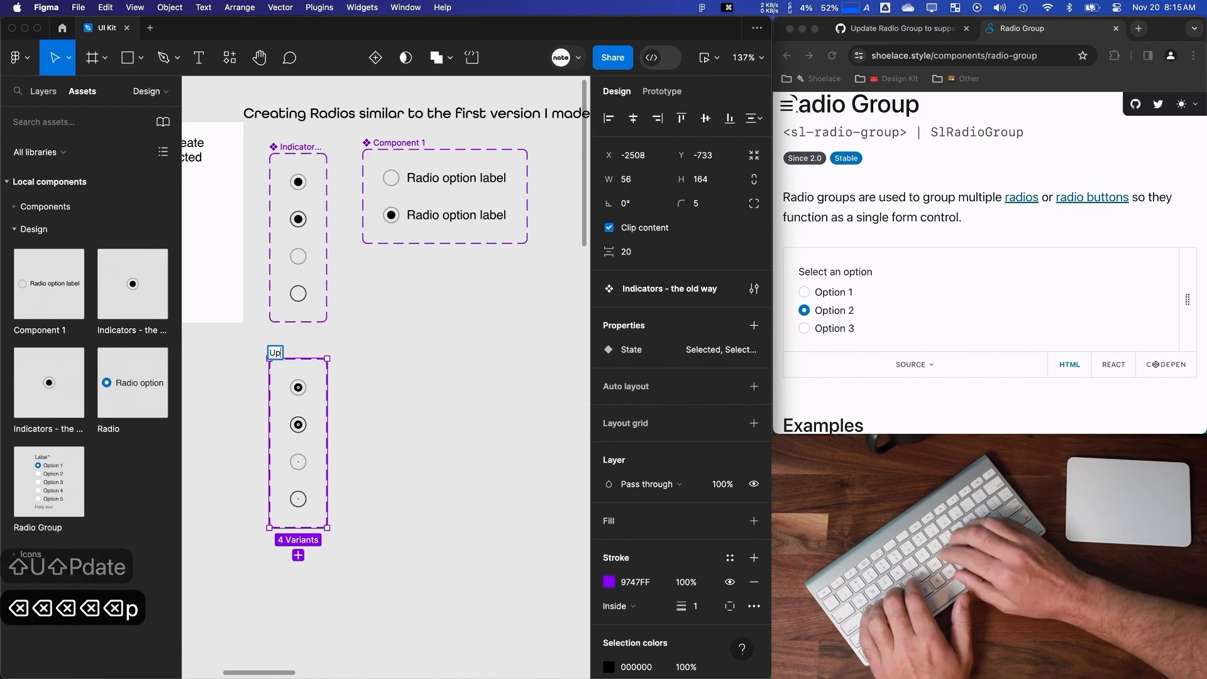
type("date - S")
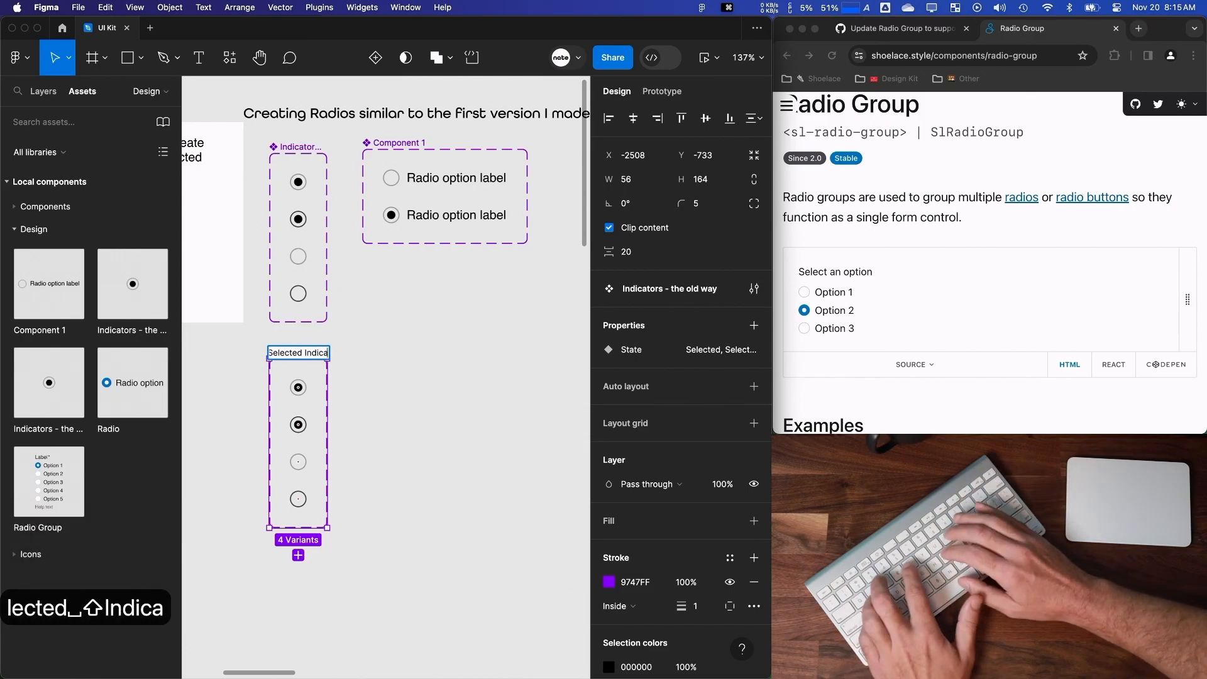
left_click(371, 443)
Duplicate the Update - Selected Indicator set below itself and rename the copy "Update - Unselected Indicator".
scroll(300, 356, "up", 5)
scroll(300, 357, "down", 4)
left_click(300, 355)
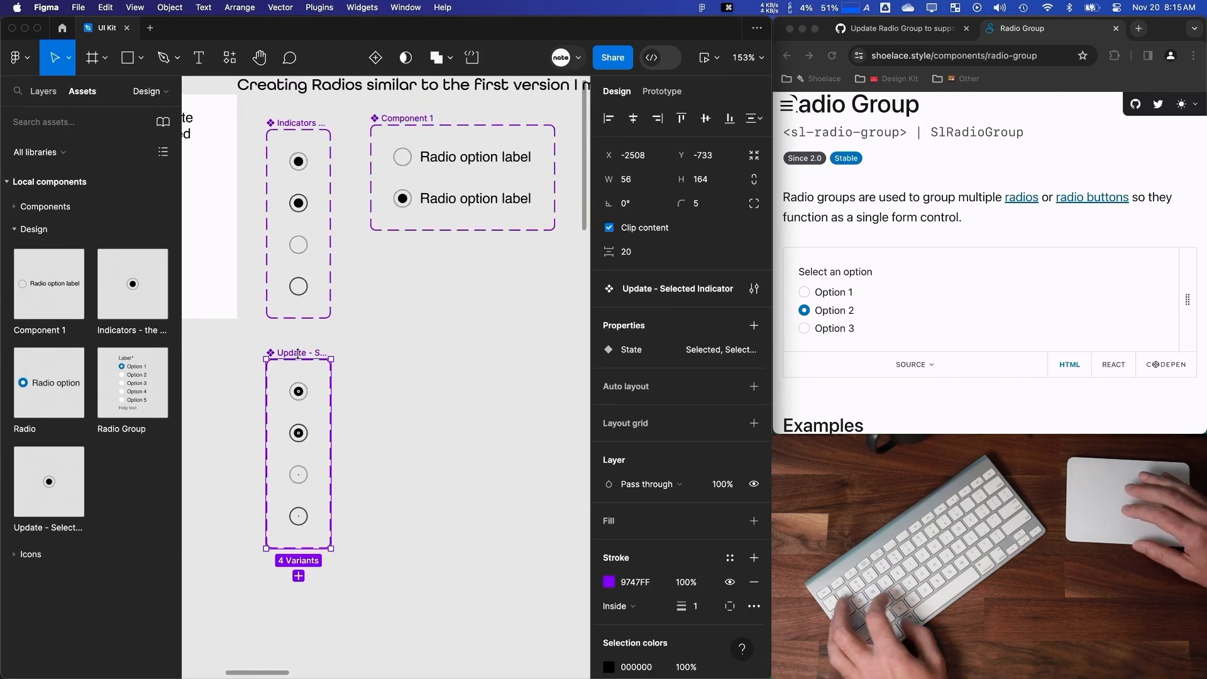
key("super+d")
double_click(408, 377)
key("Left")
key("super+Left")
key("Right")
key("Right")
key("Right")
key("Right")
key("Right")
key("Right")
key("Right")
key("Right")
key("Right")
type("Un")
key("BackSpace")
type("s")
key("Return")
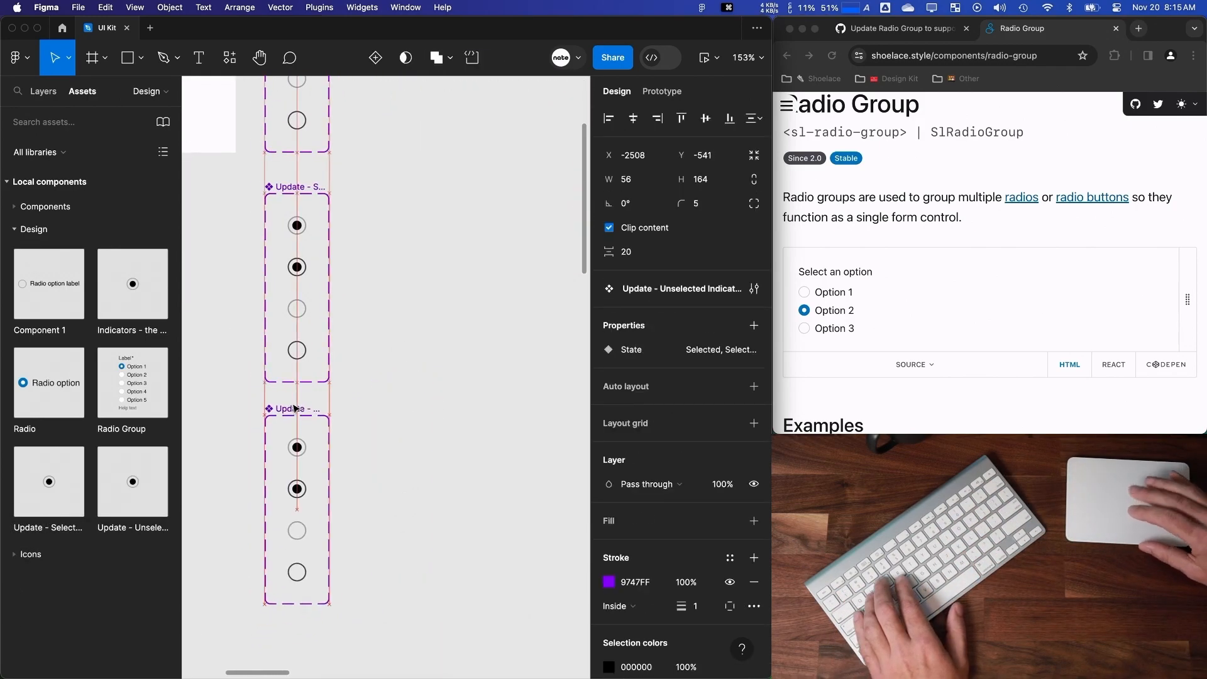
left_click_drag(294, 406, 294, 406)
Add auto layout to both the Update - Selected Indicator and Update - Unselected Indicator component sets.
left_click(296, 225)
key("shift+Return")
left_click(750, 390)
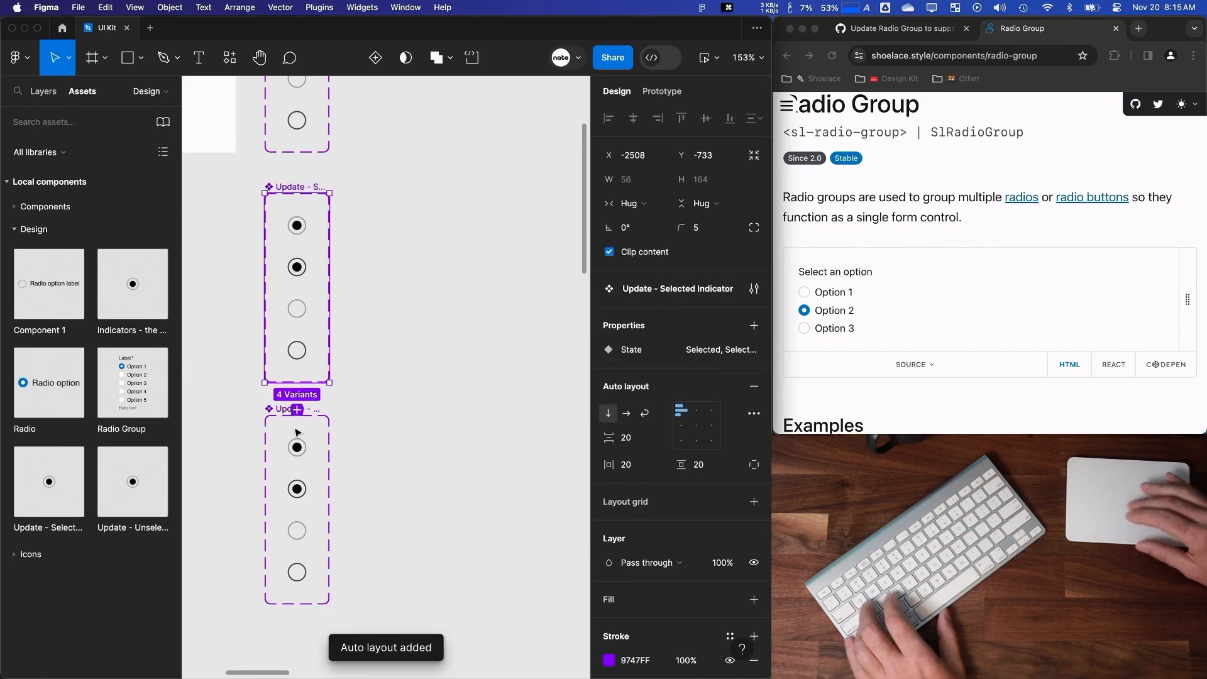
left_click(266, 413)
left_click(756, 386)
left_click(352, 280)
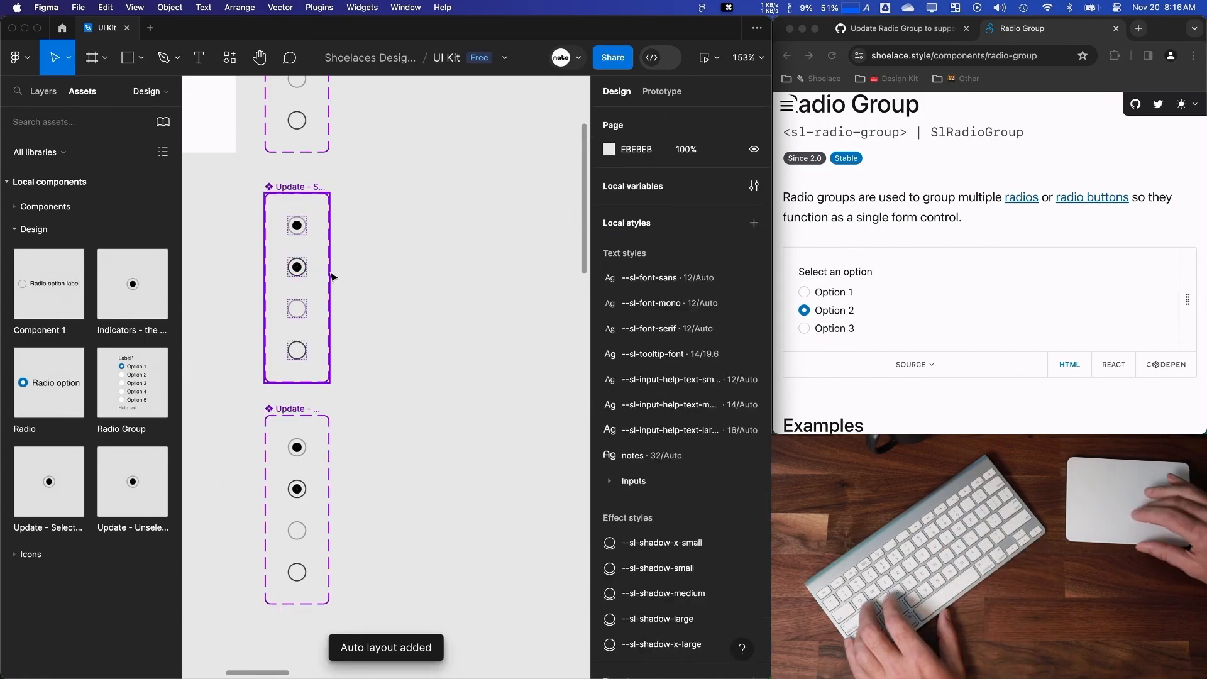
Delete the two unselected variants from the Selected Indicator set and the two selected variants from the Unselected Indicator set.
left_click(297, 313)
key("BackSpace")
left_click(297, 312)
key("BackSpace")
left_click(298, 449)
key("BackSpace")
left_click(298, 447)
key("BackSpace")
Place the Unselected Indicator set beside the Selected one and inspect the hover connections in both sets.
left_click_drag(301, 423, 368, 187)
scroll(320, 251, "up", 5)
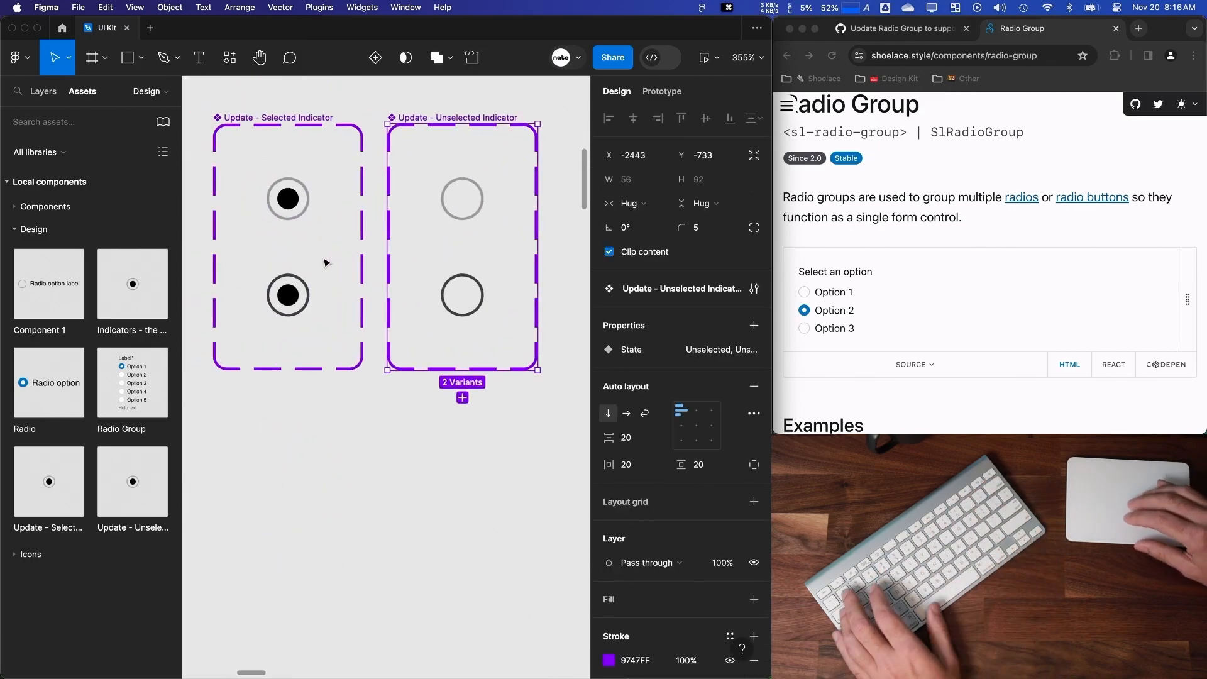
left_click(380, 515)
key("shift+e")
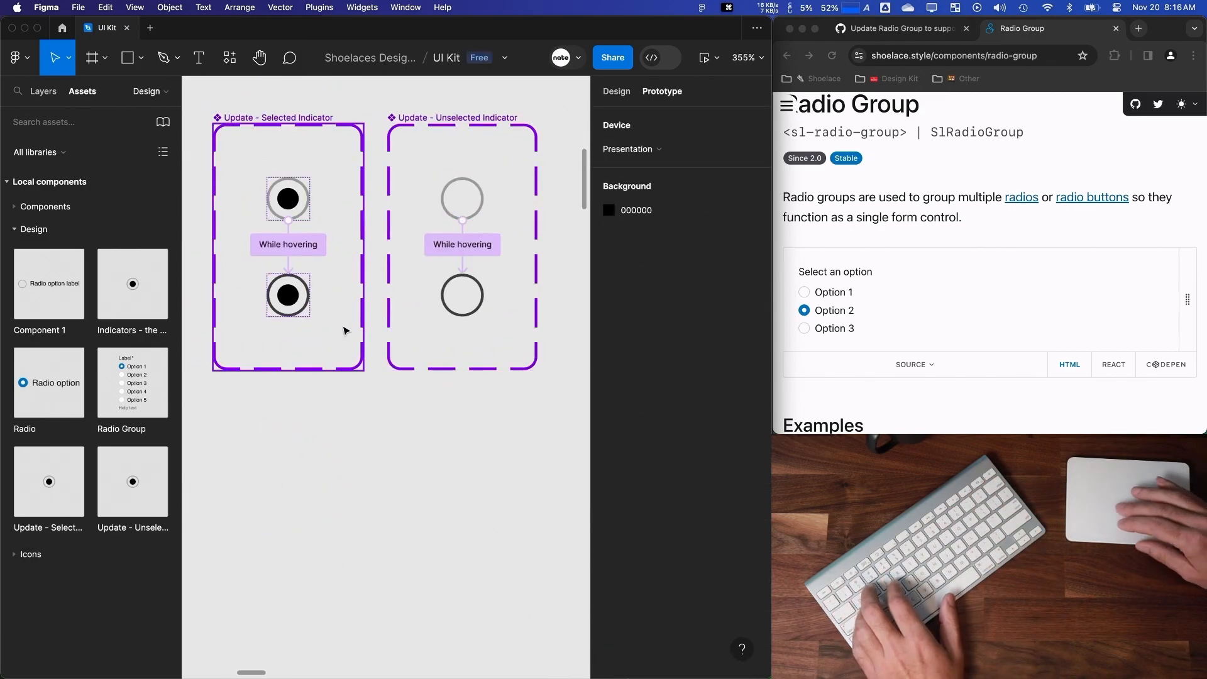
scroll(377, 479, "up", 5)
scroll(377, 490, "down", 4)
scroll(336, 342, "up", 5)
scroll(315, 342, "right", 2)
Swap Component 1's nested indicators, using Update - Unselected Indicator in the upper variant and Update - Selected Indicator in the lower one.
left_click(273, 340)
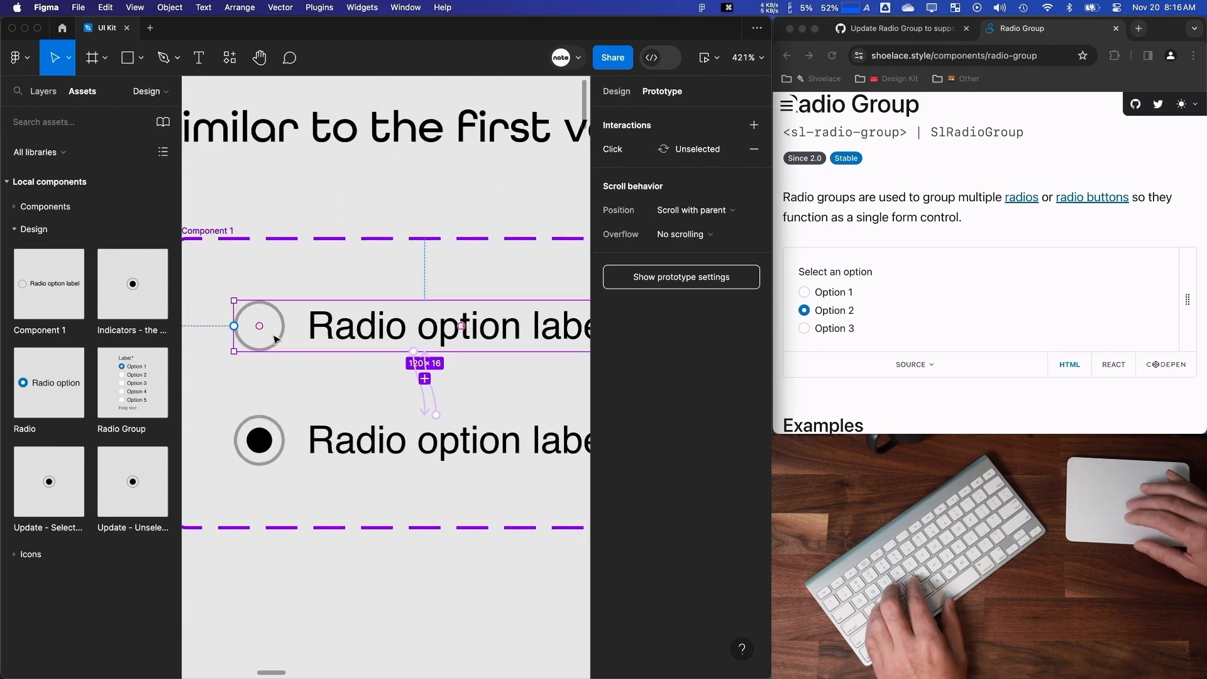
double_click(274, 339)
left_click(617, 92)
left_click(643, 354)
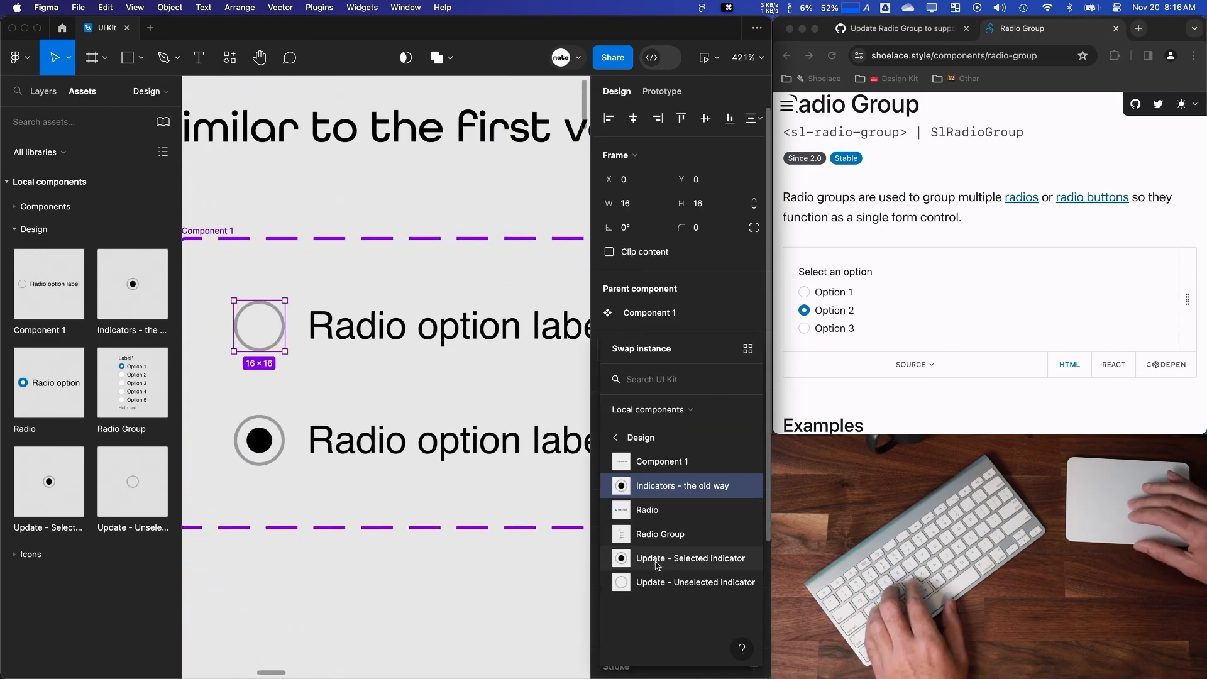
left_click(659, 583)
left_click(723, 379)
left_click(706, 291)
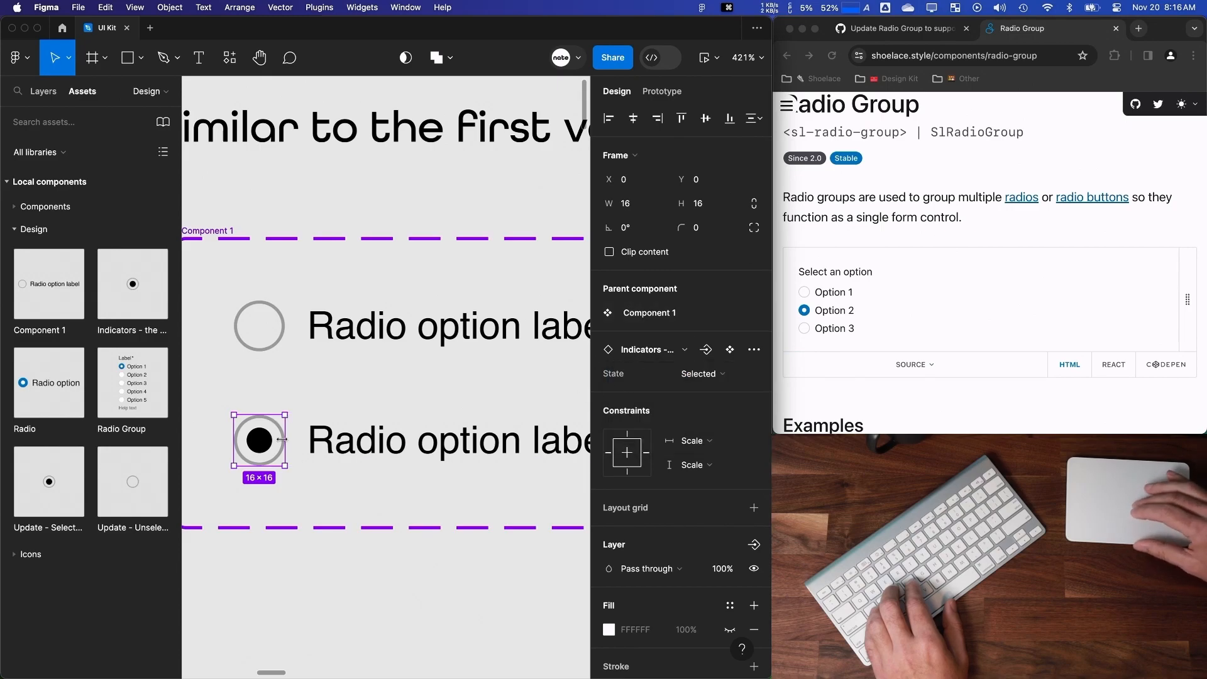
left_click(620, 349)
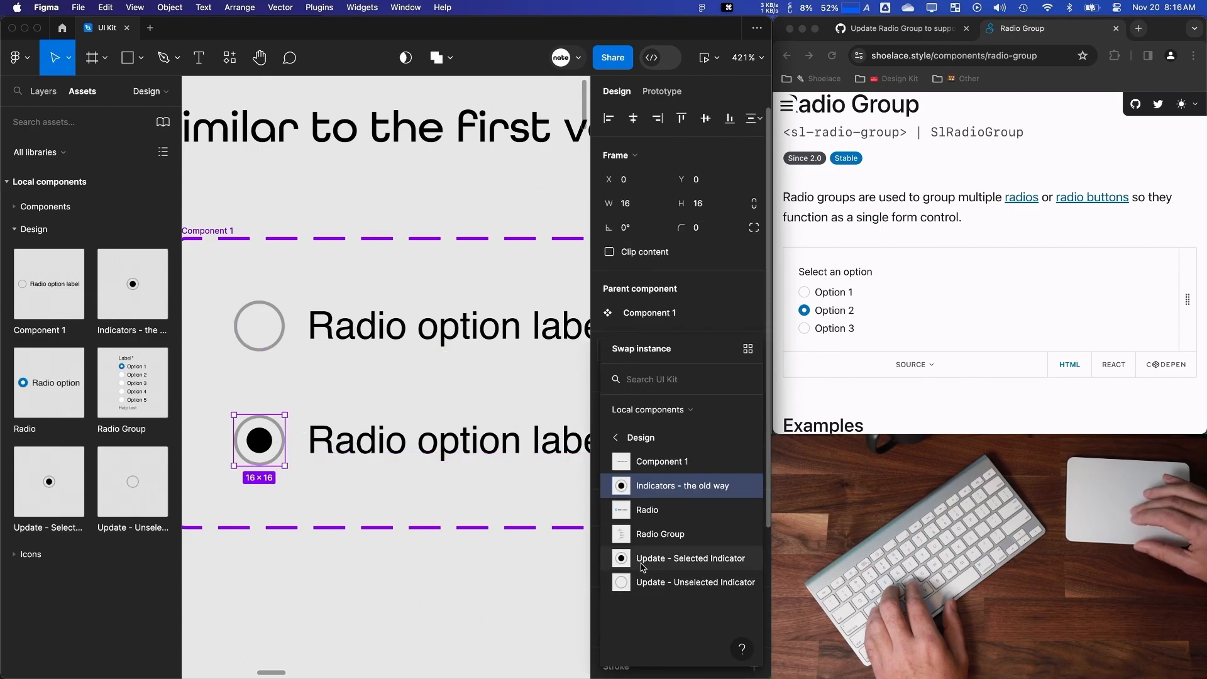
left_click(493, 617)
Replace the radio option in the Quick Test frame with a fresh instance of Component 1.
scroll(407, 612, "down", 5)
scroll(406, 612, "left", 5)
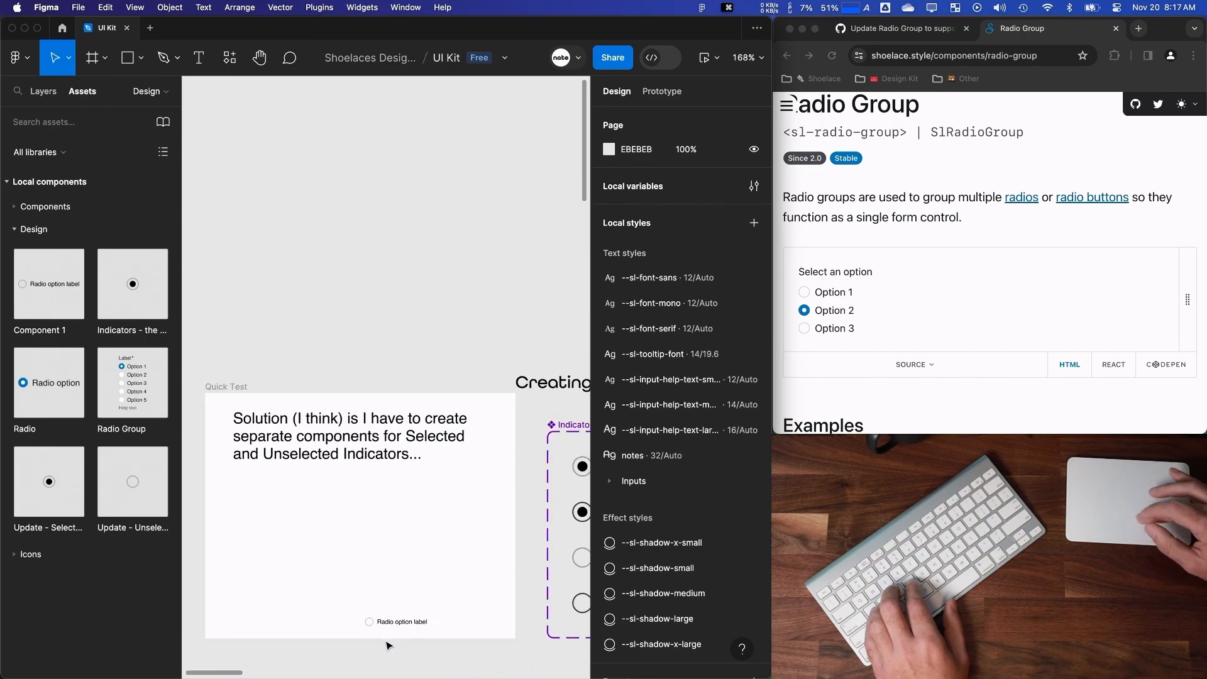
key("super+z")
scroll(338, 548, "up", 5)
scroll(338, 548, "down", 3)
Append a paragraph reading "I hope this works." to the Quick Test note and move the radio option instance below it.
double_click(446, 434)
left_click(447, 435)
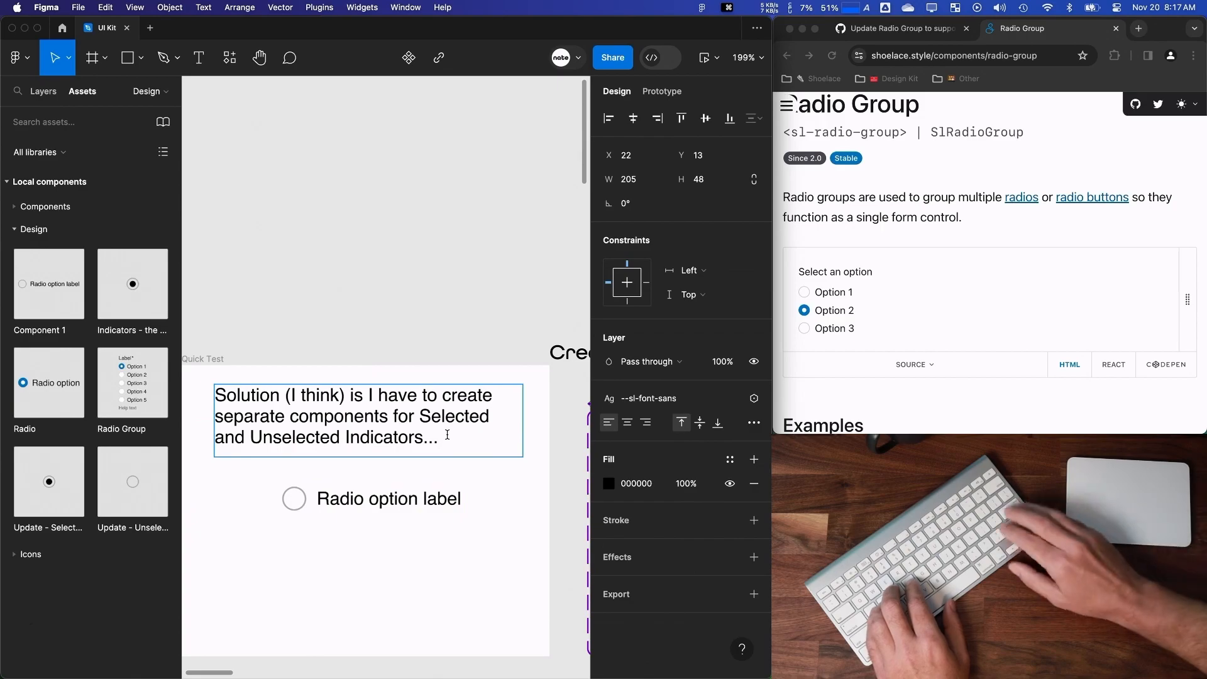
key("Return")
type("I hope this works.")
key("Return")
key("Escape")
left_click_drag(349, 506, 345, 547)
Preview the Quick Test frame to test the radio option with its separate indicator components.
key("Escape")
key("shift+space")
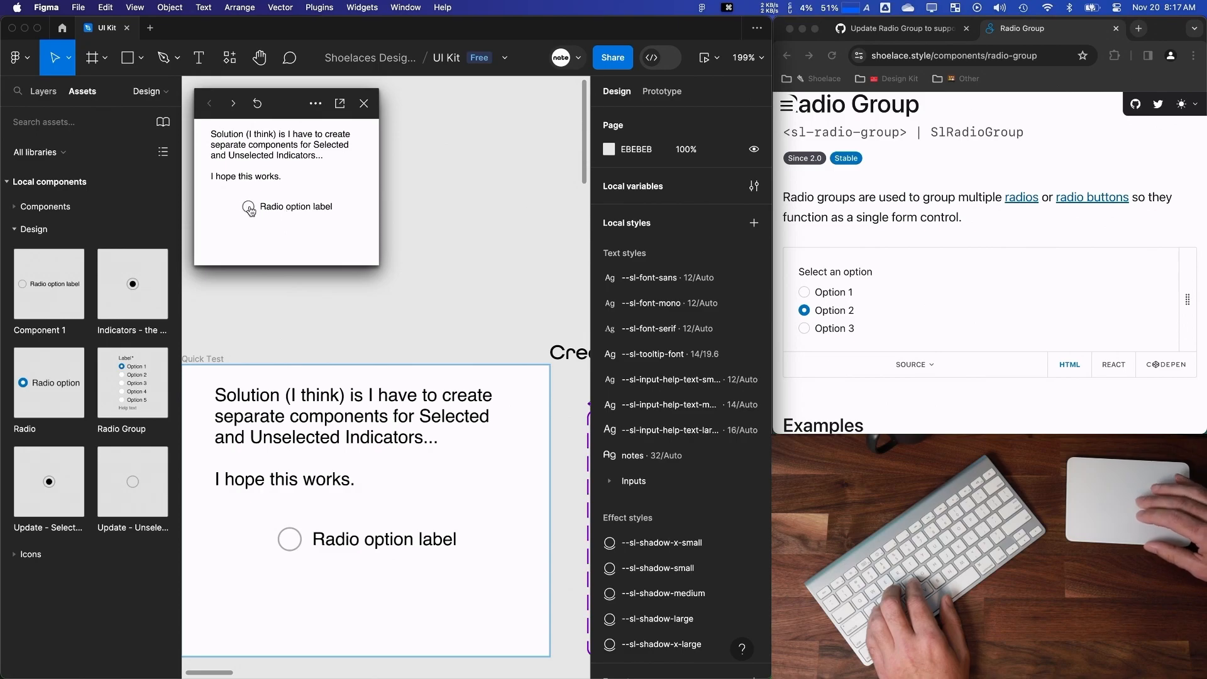
Replace the whole Quick Test note with "YEA!!!. Let's get this into the ACTUAL component now.".
double_click(347, 489)
left_click(357, 485)
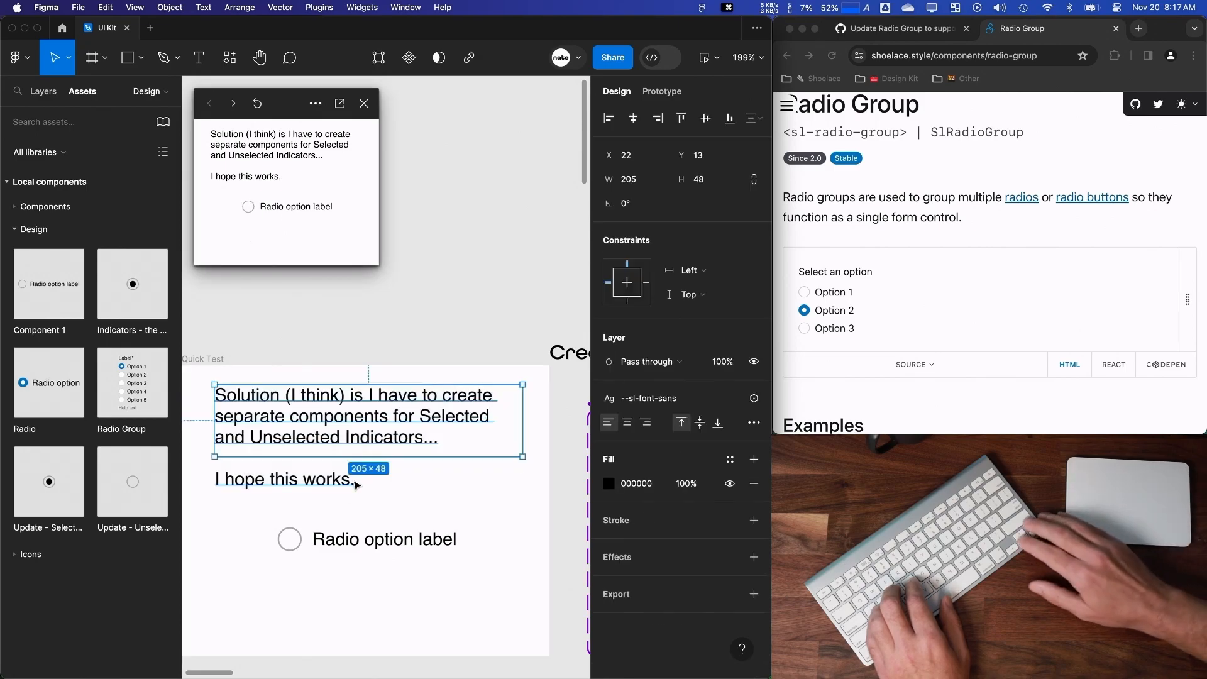
double_click(336, 484)
left_click(359, 484)
double_click(332, 483)
key("super+a")
type("YEA!!!")
type(". Let's get this in")
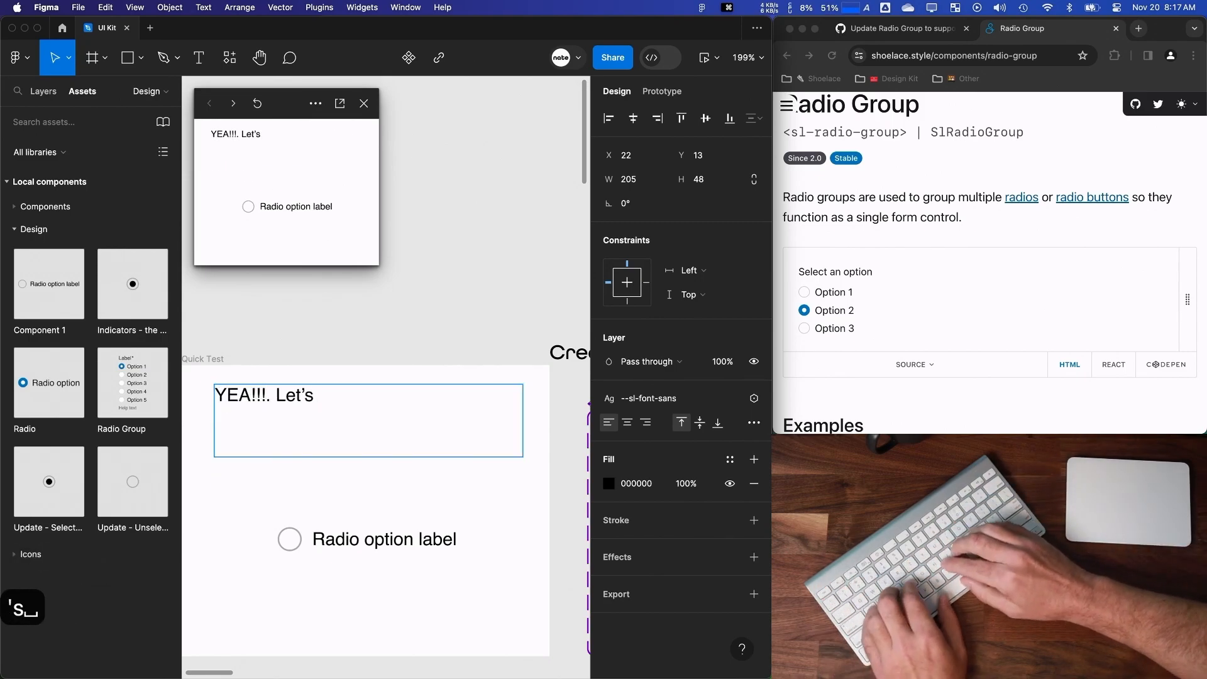
type("ot")
key("BackSpace")
key("BackSpace")
type("to the ACTUAL compn")
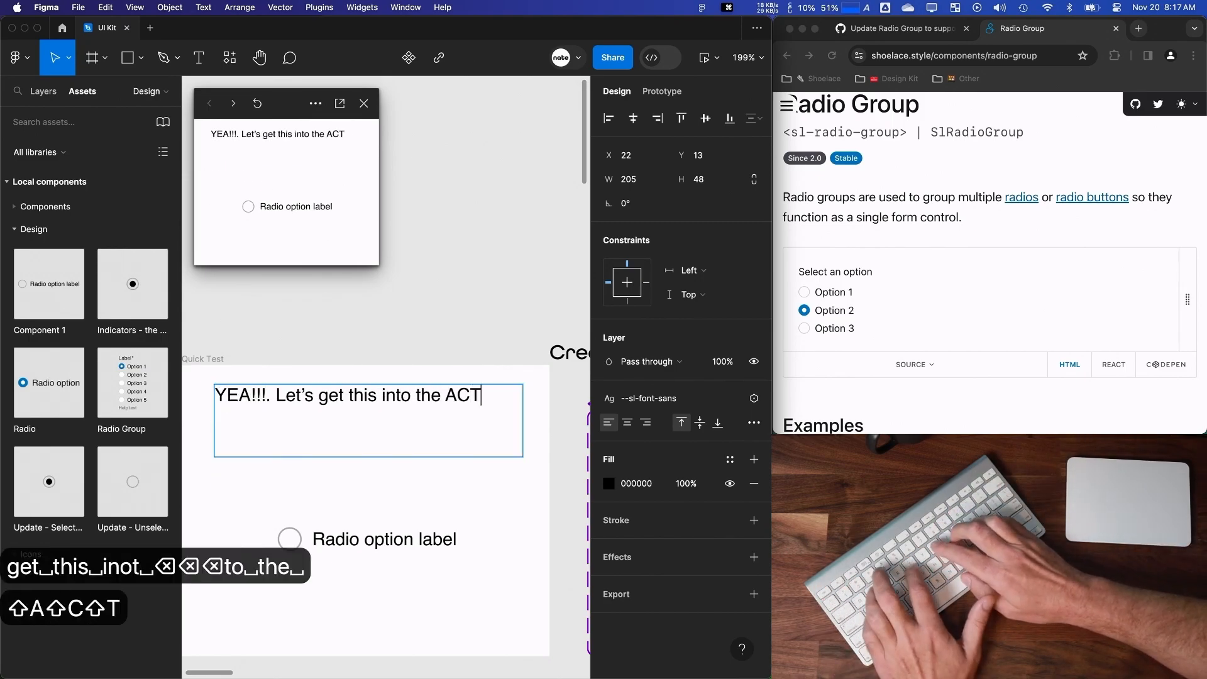
key("BackSpace")
type("onent now.")
key("Escape")
scroll(379, 361, "down", 3)
scroll(378, 362, "down", 8)
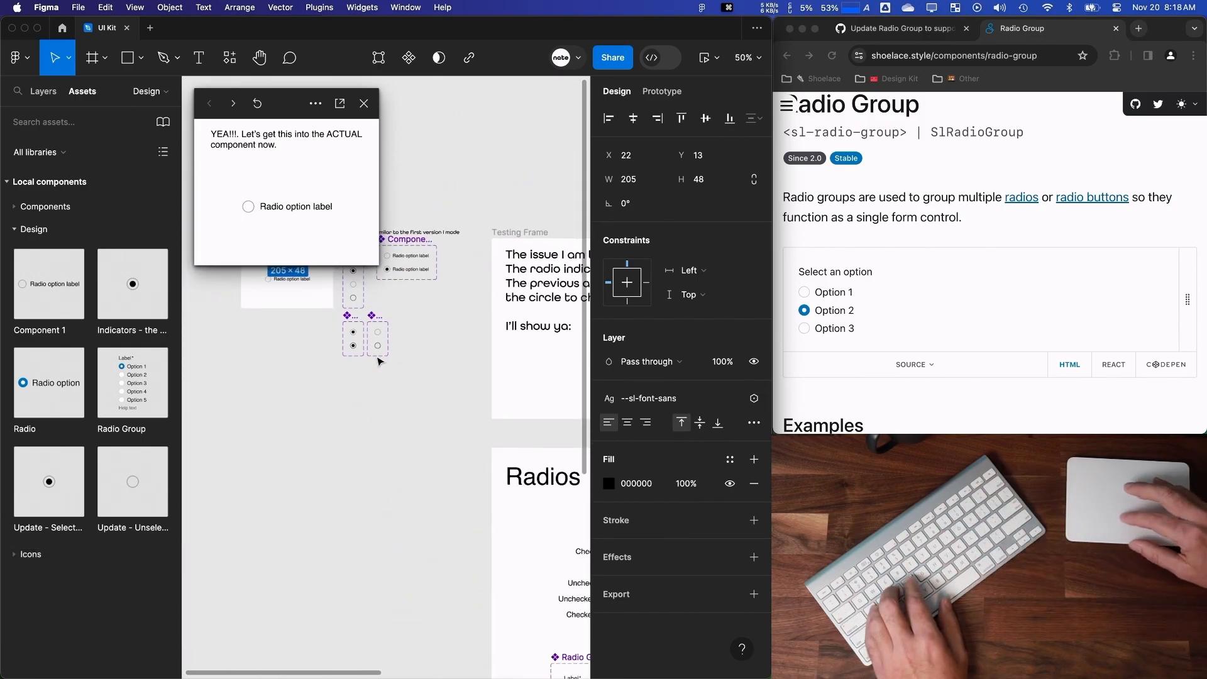
Close the preview and move the Update - Selected Indicator and Update - Unselected Indicator components into the Radios frame beside the Radio component.
left_click(364, 103)
left_click(44, 91)
scroll(437, 506, "right", 2)
scroll(437, 506, "down", 1)
scroll(438, 506, "right", 3)
scroll(439, 507, "down", 1)
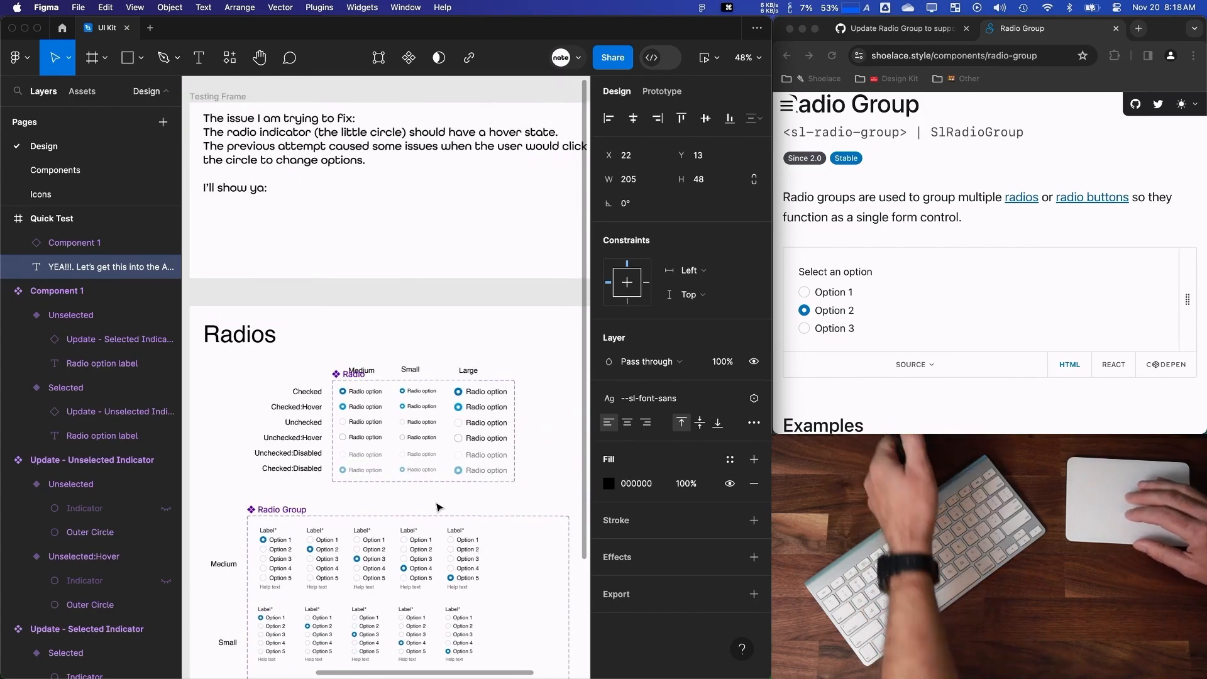
scroll(319, 426, "left", 2)
scroll(319, 426, "up", 1)
scroll(319, 426, "down", 3)
scroll(319, 427, "up", 1)
scroll(320, 426, "left", 1)
left_click_drag(297, 387, 241, 334)
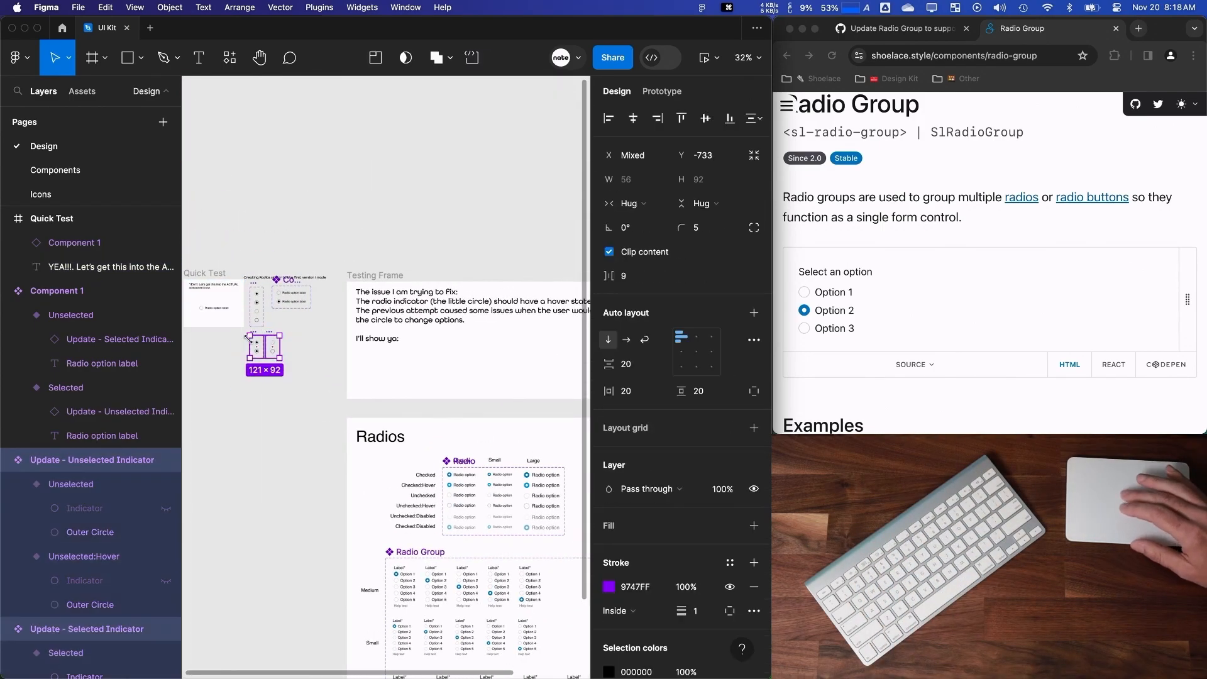
left_click(319, 486)
scroll(355, 512, "up", 5)
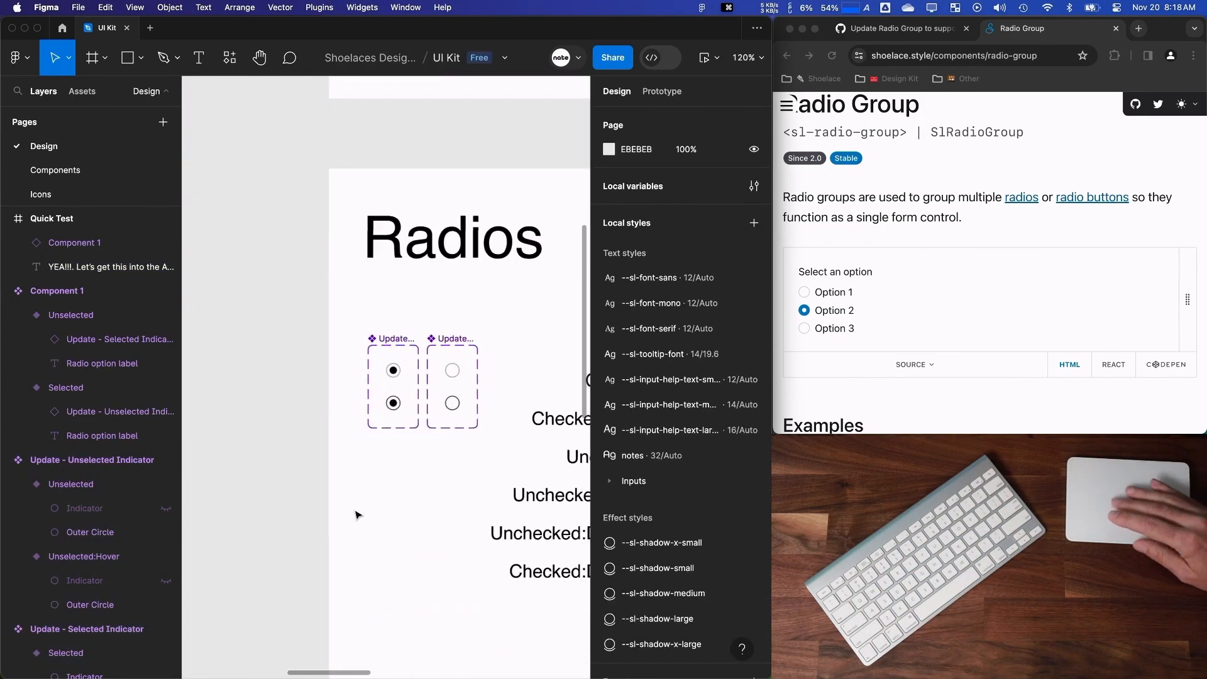
Replace the circles in the Selected variant of Update - Selected Indicator with a copy of the medium Checked icon and fit the variant to it.
scroll(357, 515, "right", 2)
scroll(357, 515, "down", 1)
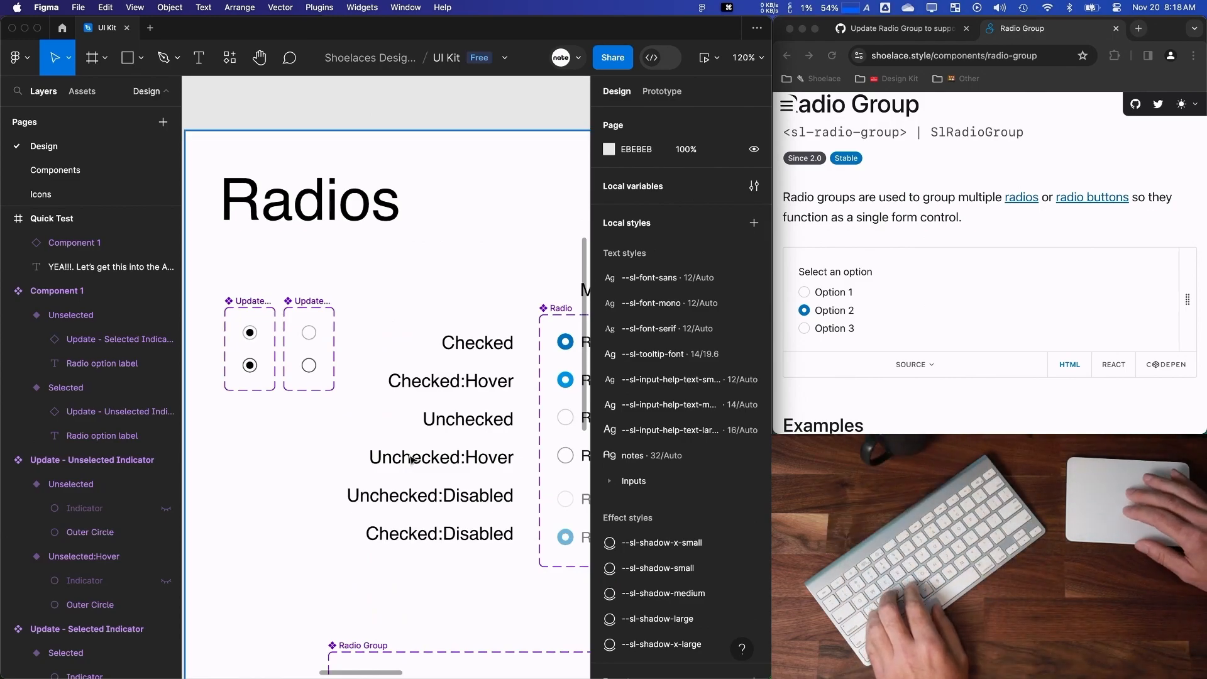
scroll(394, 474, "right", 2)
scroll(394, 473, "up", 1)
left_click(493, 355, "super")
left_click(38, 570)
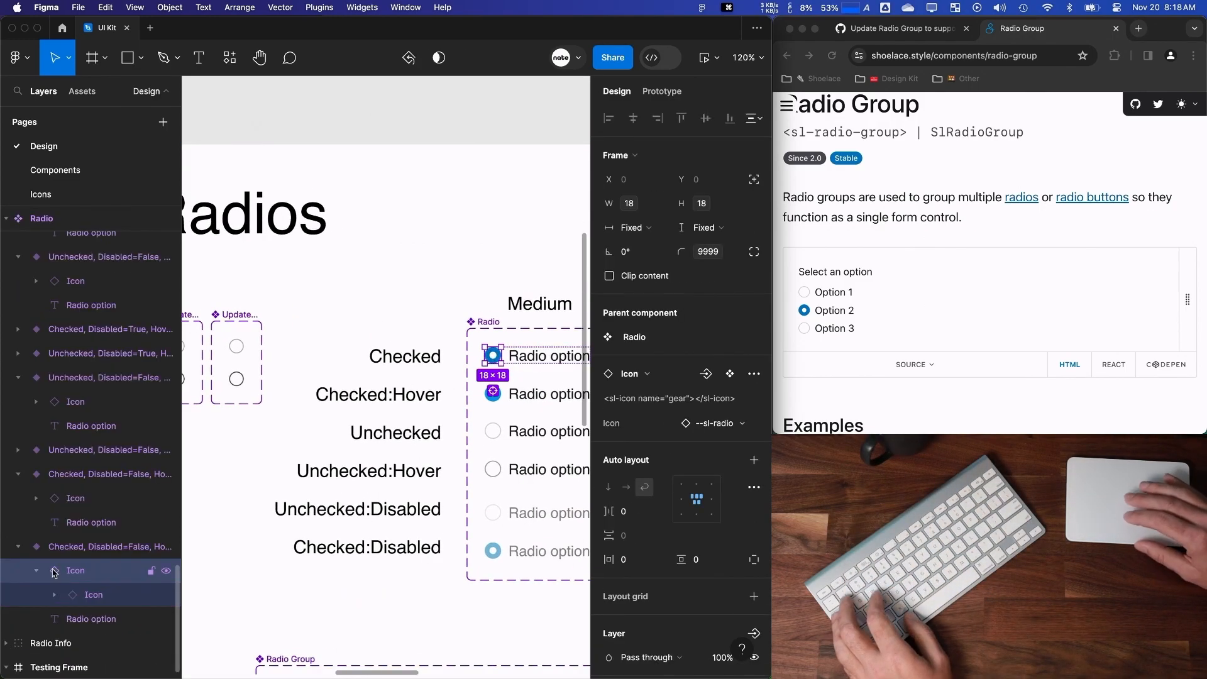
key("super+c")
scroll(362, 371, "left", 3)
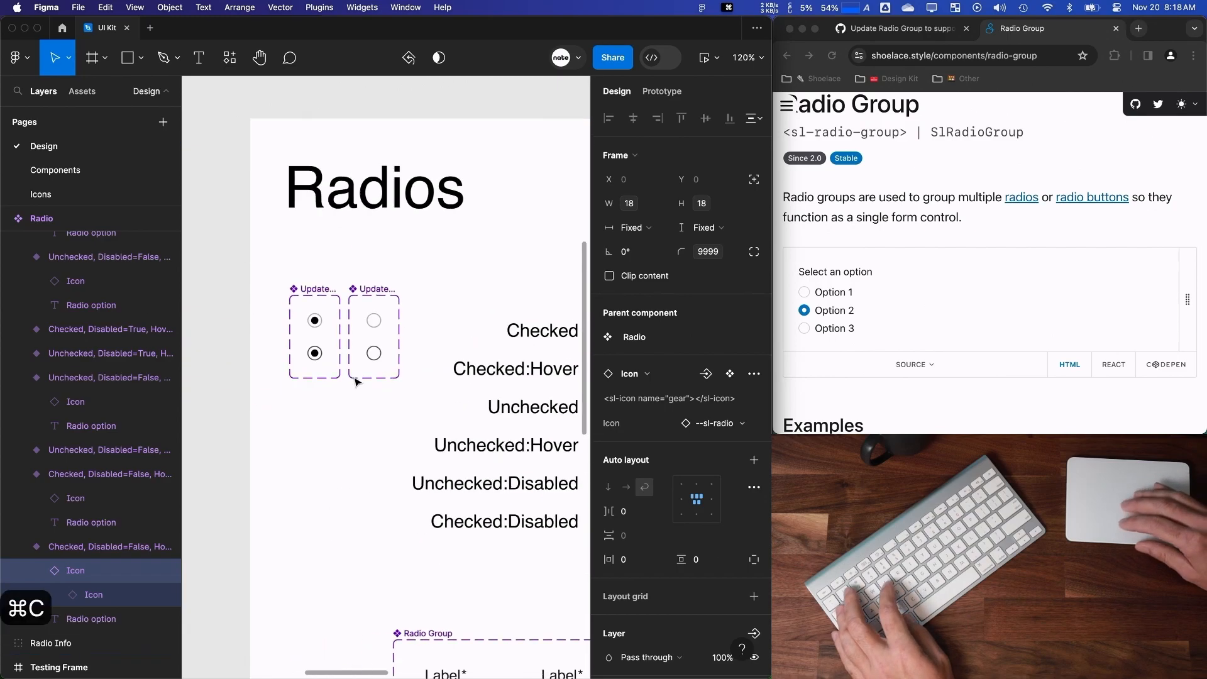
scroll(364, 326, "up", 5)
left_click(367, 311, "super")
key("super+v")
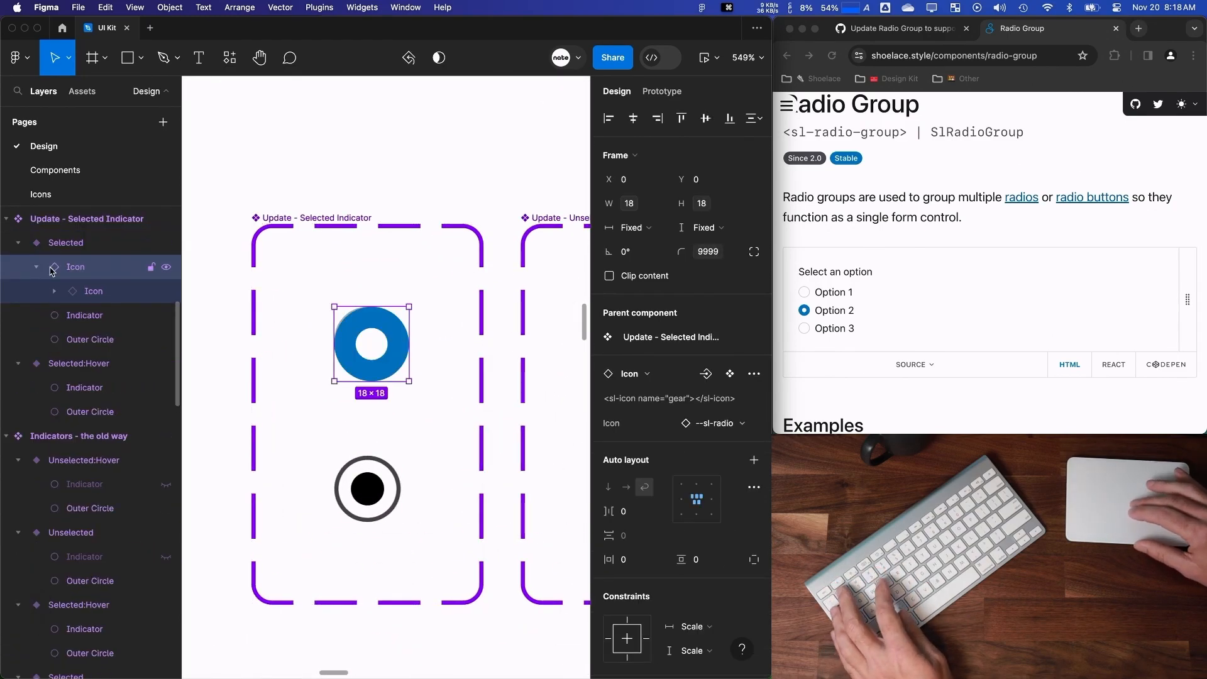
left_click(84, 316)
key("BackSpace")
left_click(84, 317)
key("BackSpace")
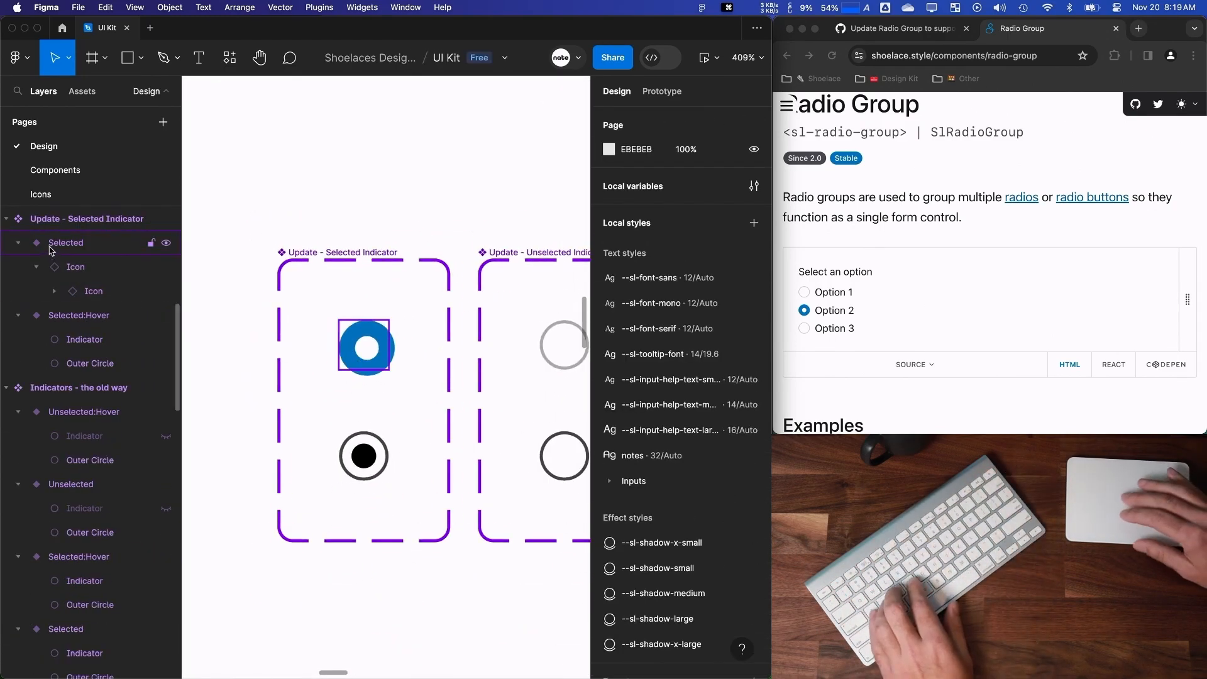
left_click(359, 367)
Replace the circles in the Selected:Hover variant with a copy of the medium Checked:Hover icon and fit the variant to it.
scroll(243, 396, "down", 6)
left_click(432, 359, "super")
key("super+c")
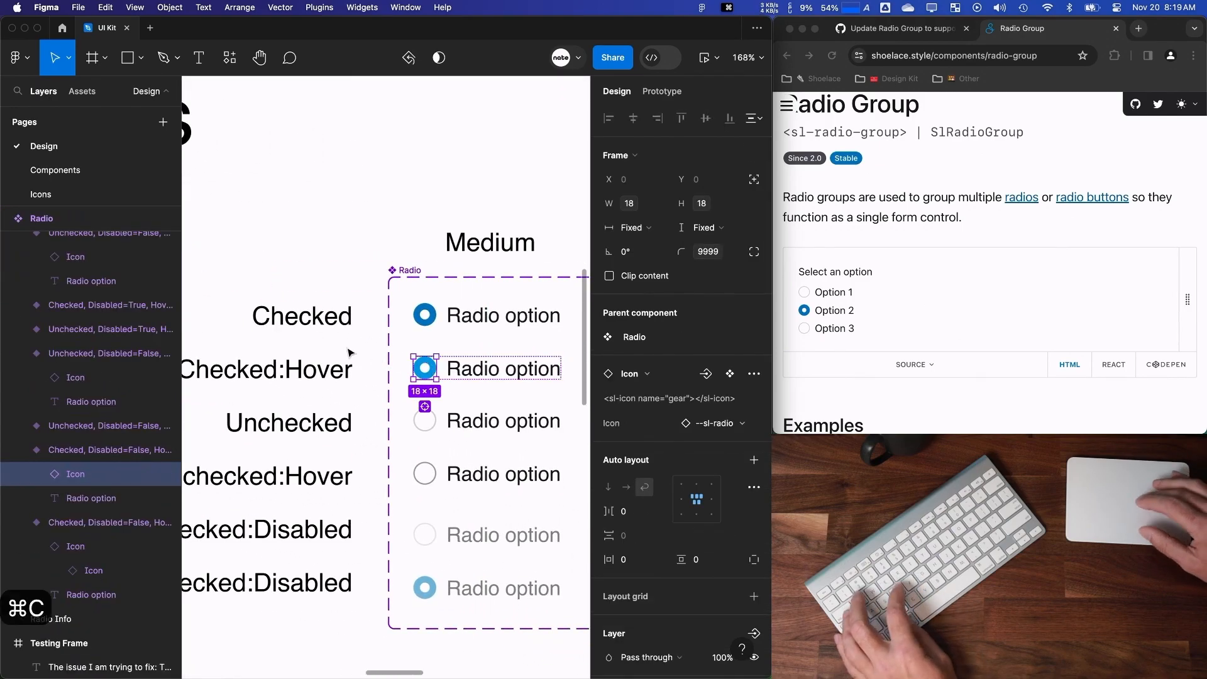
scroll(389, 359, "left", 5)
scroll(350, 350, "up", 5)
left_click(355, 357)
left_click(354, 354)
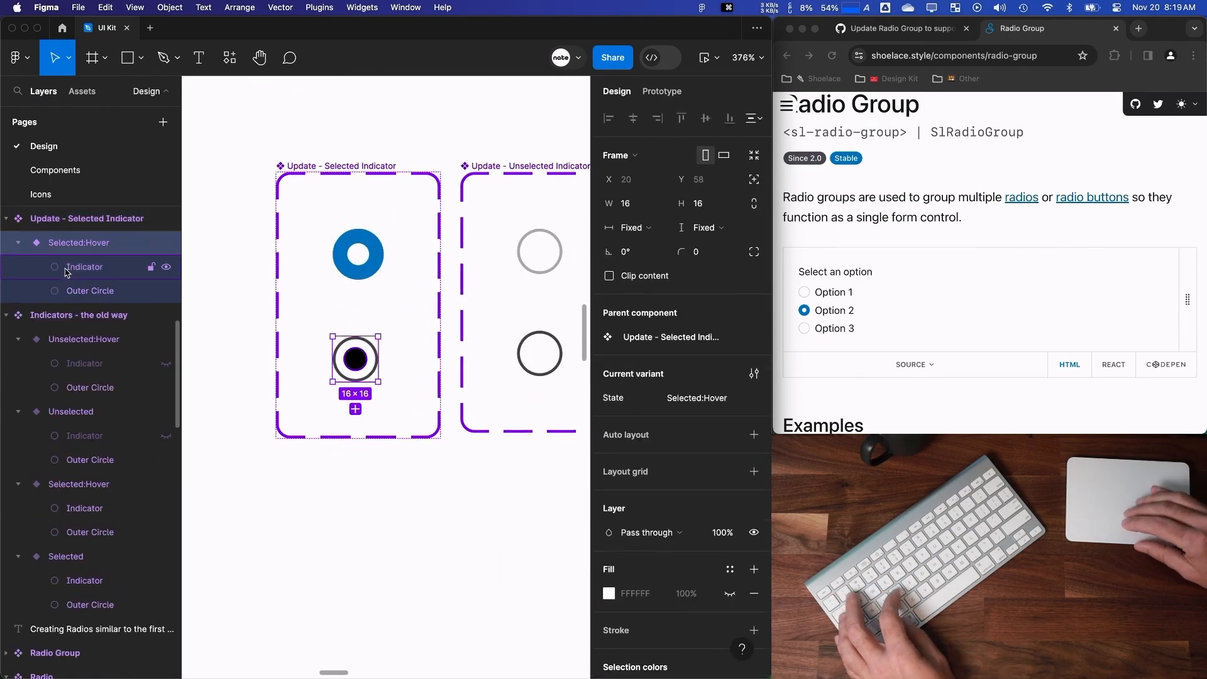
scroll(70, 270, "up", 3)
left_click(70, 273)
left_click(97, 370)
key("super+v")
left_click(85, 416)
left_click(83, 440, "shift")
key("BackSpace")
left_click(73, 367)
Rename the Update - Selected Indicator component set as "Radio Indicator - Selected".
scroll(326, 407, "right", 3)
double_click(262, 178)
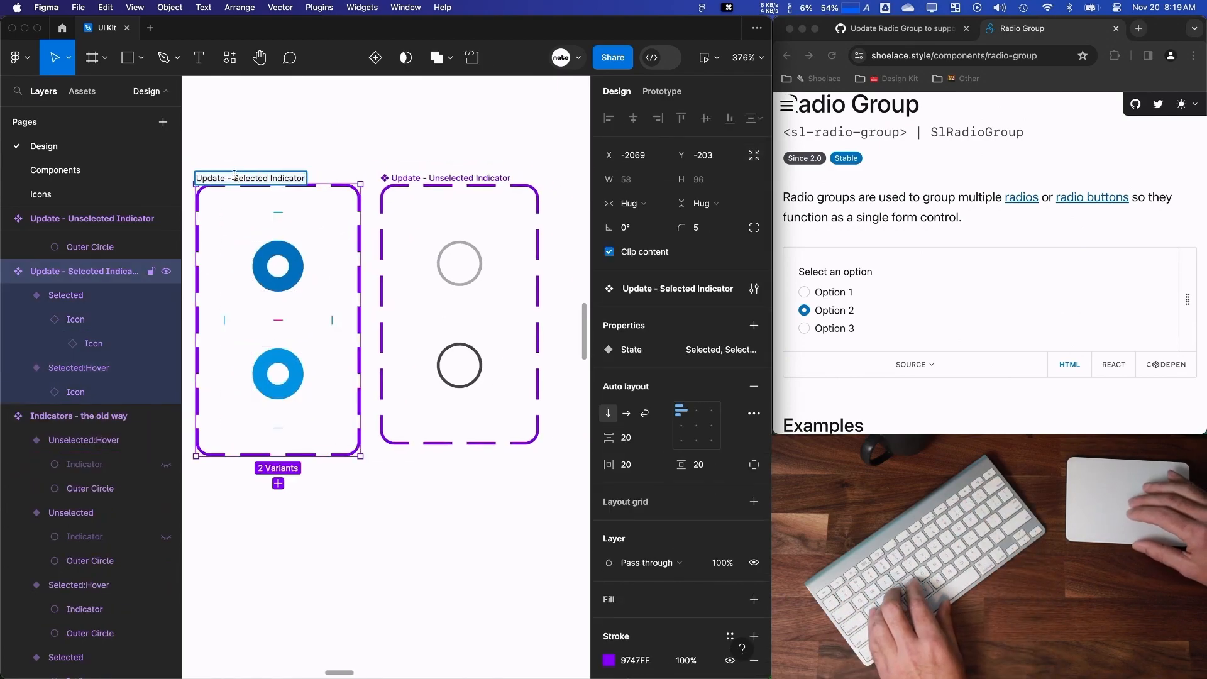
key("shift+Left")
key("shift+Left")
key("shift+Left")
key("shift+Left")
key("shift+Left")
key("shift+Left")
key("shift+Left")
key("shift+Left")
key("shift+Left")
key("shift+Left")
key("shift+Left")
key("shift+Left")
key("shift+Left")
key("shift+Left")
key("shift+Left")
key("shift+Left")
key("shift+Left")
key("shift+Left")
type("Radio")
key("shift+Right")
key("shift+Right")
key("shift+Right")
key("shift+Right")
key("shift+Right")
key("shift+Right")
key("shift+Right")
key("shift+Right")
key("shift+Right")
key("BackSpace")
key("super+Right")
type("- Selected")
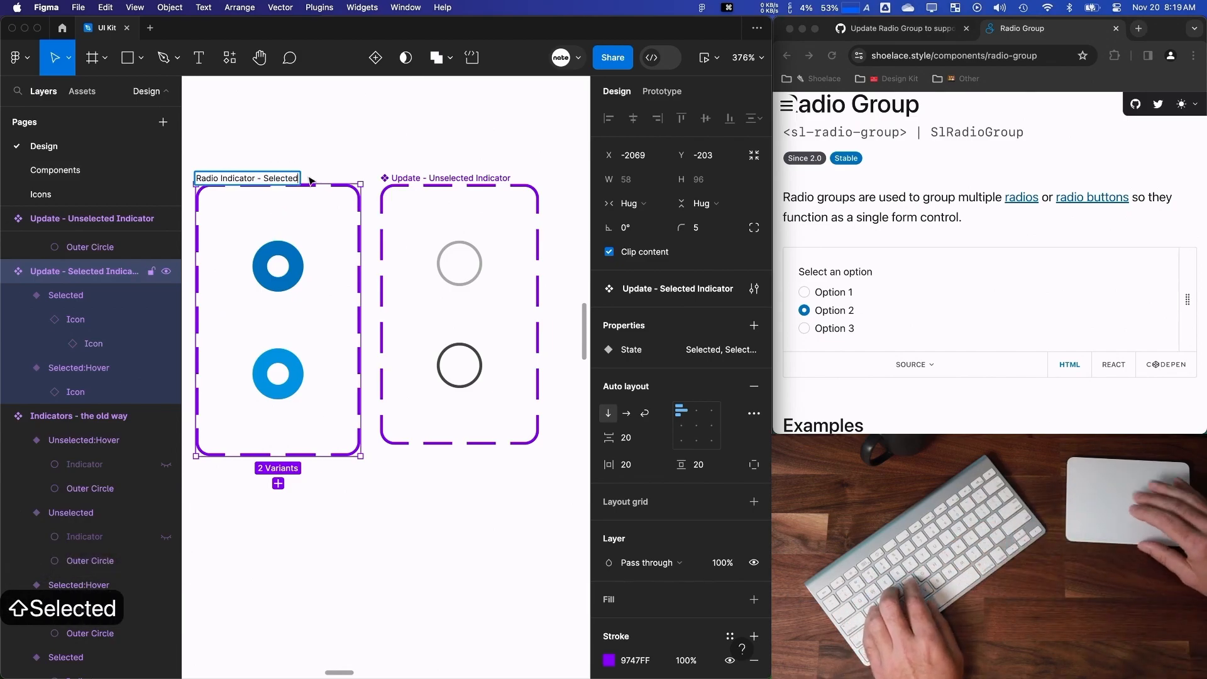
Rename the Update - Unselected Indicator component set as "Radio Indicator - Unselected".
key("Tab")
type("Radio Inc")
key("BackSpace")
type("dicator - Unselected")
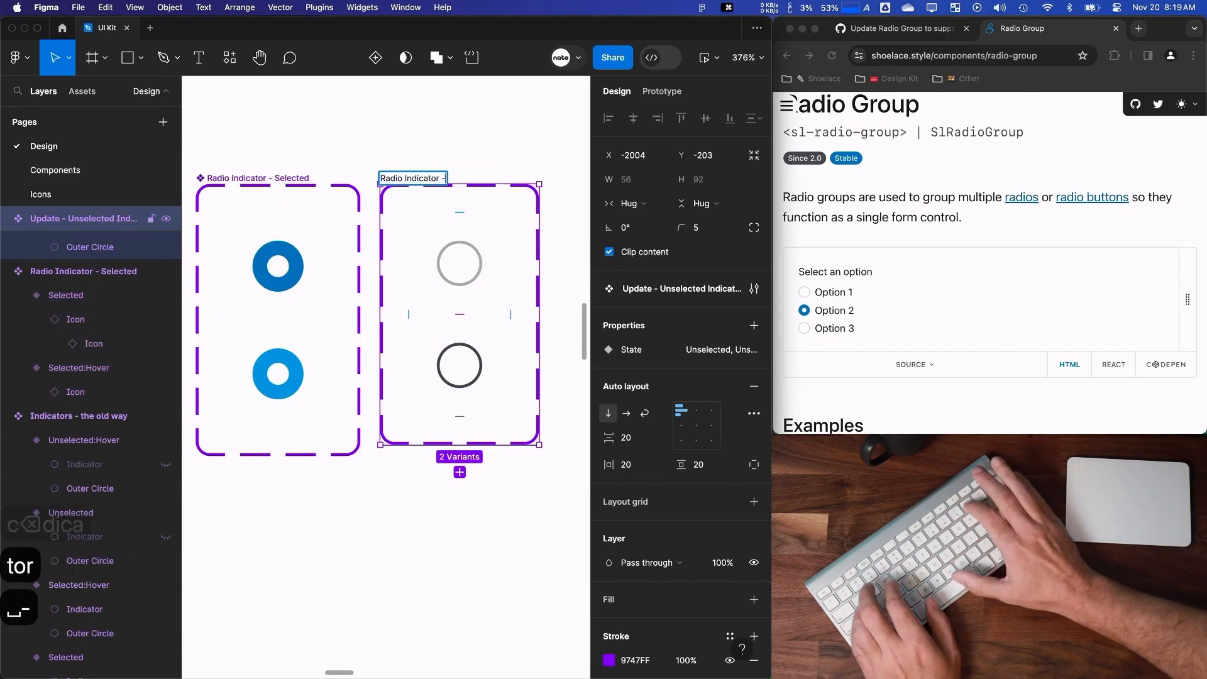
key("BackSpace")
key("BackSpace")
key("BackSpace")
key("BackSpace")
type("ected")
left_click(435, 349)
Replace the circles in the Unselected variant with a copy of the medium Unchecked icon and resize the variant to fit it.
scroll(435, 349, "down", 10)
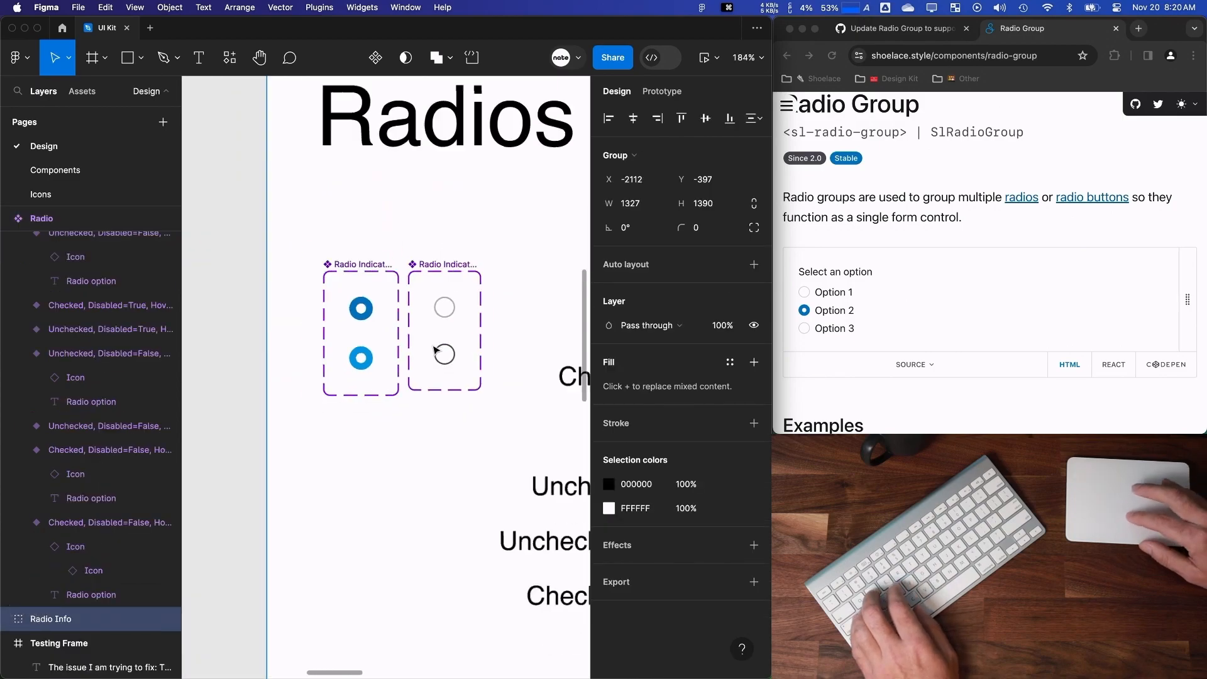
scroll(435, 348, "right", 4)
double_click(499, 305)
key("super+c")
scroll(302, 261, "up", 10)
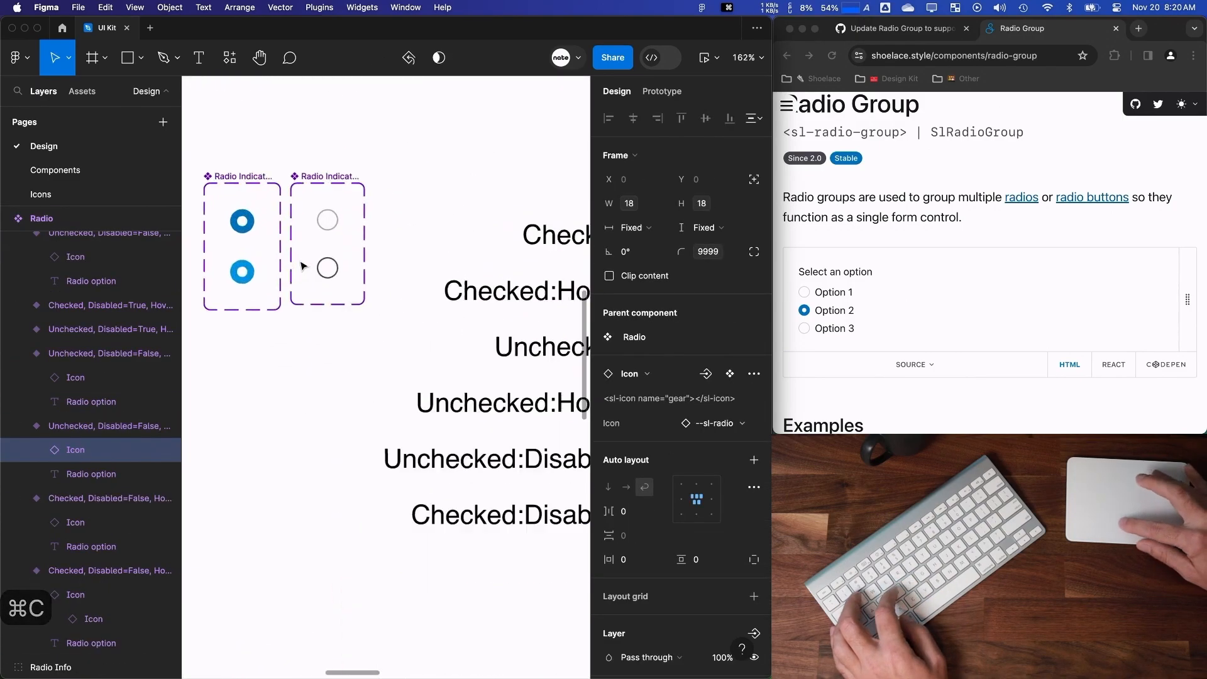
left_click(345, 204)
key("super+v")
left_click(64, 291)
left_click(67, 311, "shift")
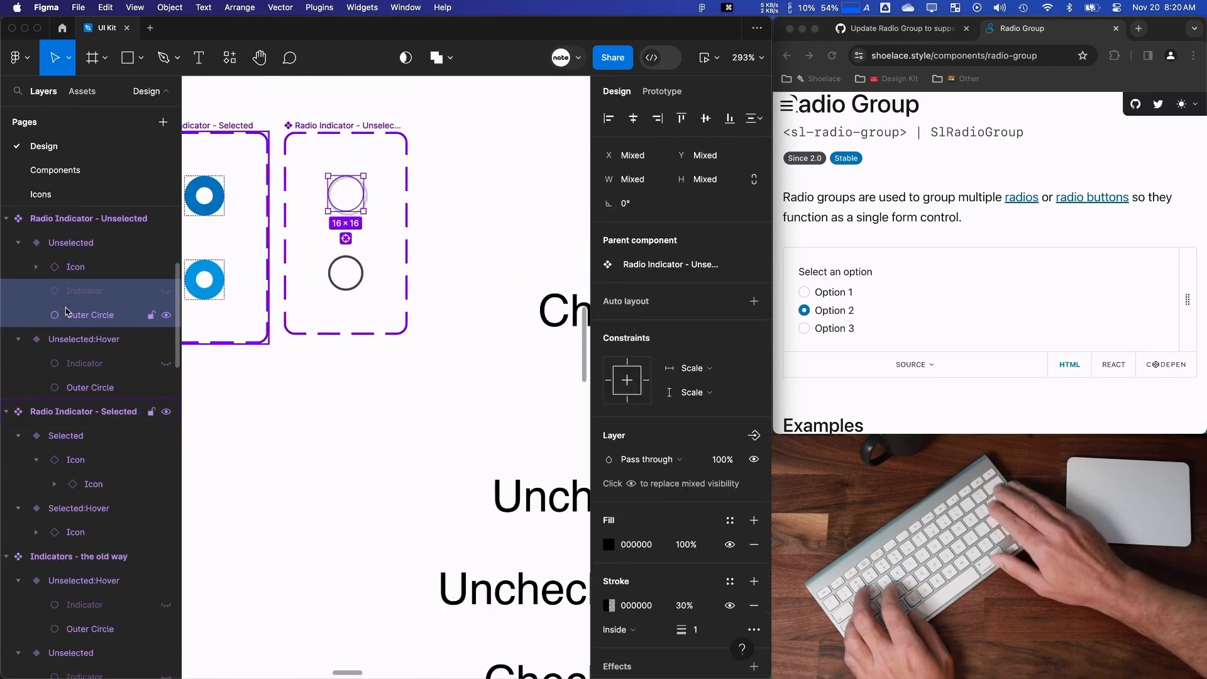
key("BackSpace")
left_click(80, 243)
left_click(754, 160)
Replace the circles in the Unselected:Hover variant with a copy of the medium Unchecked:Hover icon and resize the variant to fit it.
scroll(221, 382, "down", 5)
scroll(222, 382, "right", 3)
left_click(325, 403, "super")
key("super+c")
scroll(318, 364, "left", 5)
scroll(316, 354, "up", 10)
scroll(326, 334, "up", 1)
left_click(334, 340)
key("super+v")
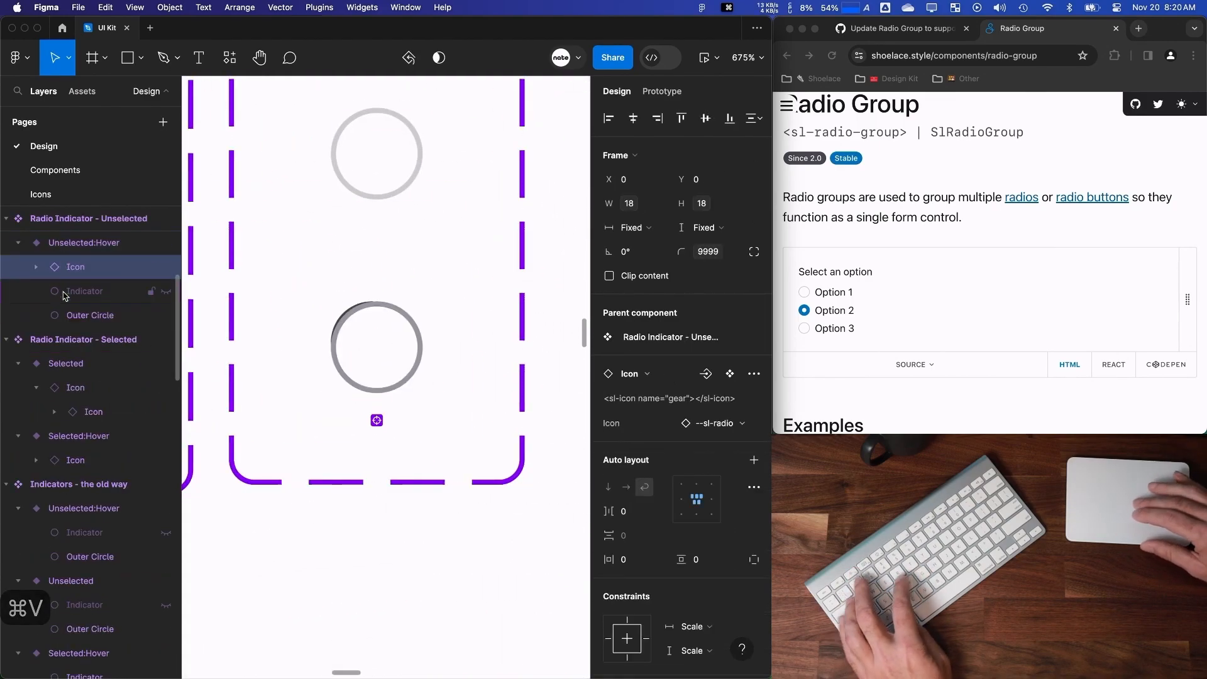
left_click(67, 294)
left_click(87, 312, "shift")
key("BackSpace")
left_click(76, 266)
left_click(83, 243)
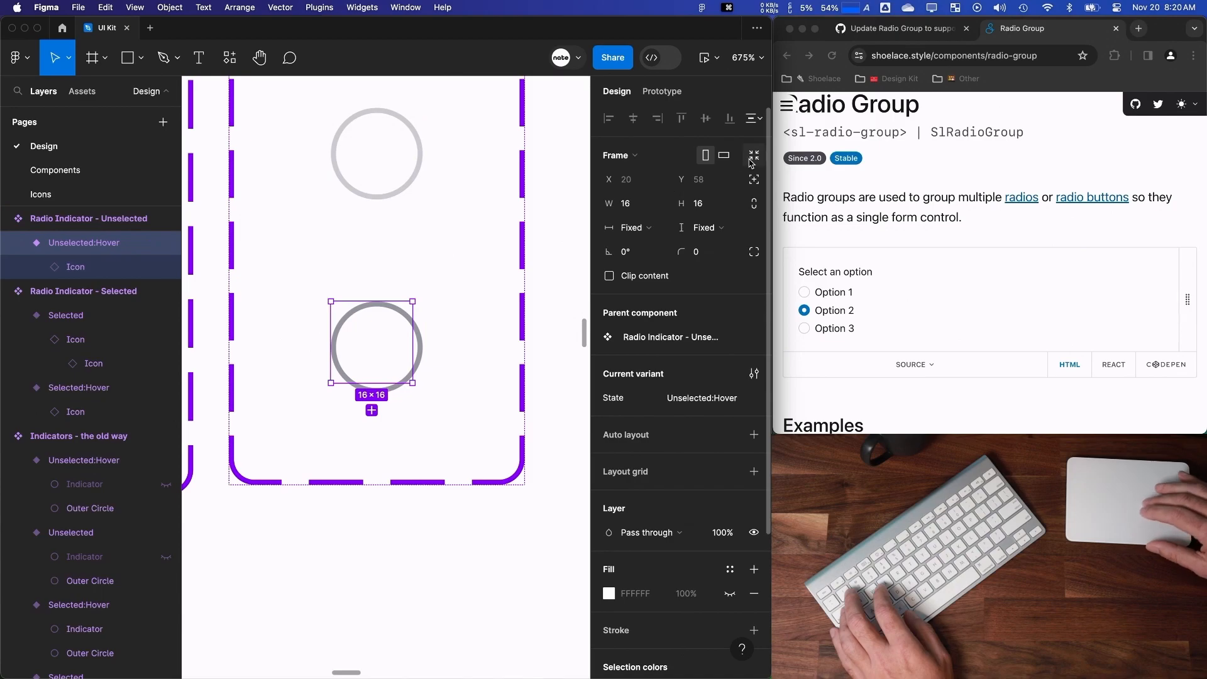
Swap the medium Checked, Checked:Hover and Checked:Disabled icons in the Radio component for Radio Indicator - Selected.
scroll(359, 465, "down", 10)
scroll(359, 465, "right", 2)
scroll(360, 465, "up", 1)
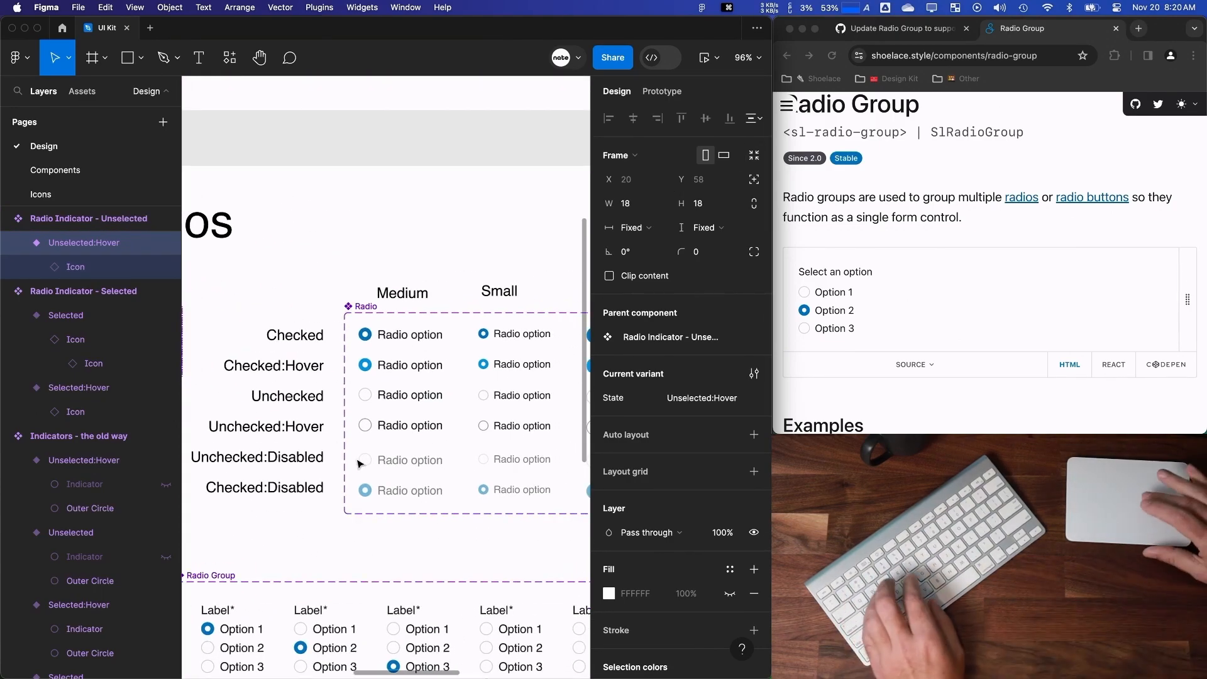
scroll(365, 370, "up", 4)
left_click(357, 300)
left_click(364, 299, "super")
left_click(371, 366, "shift+super")
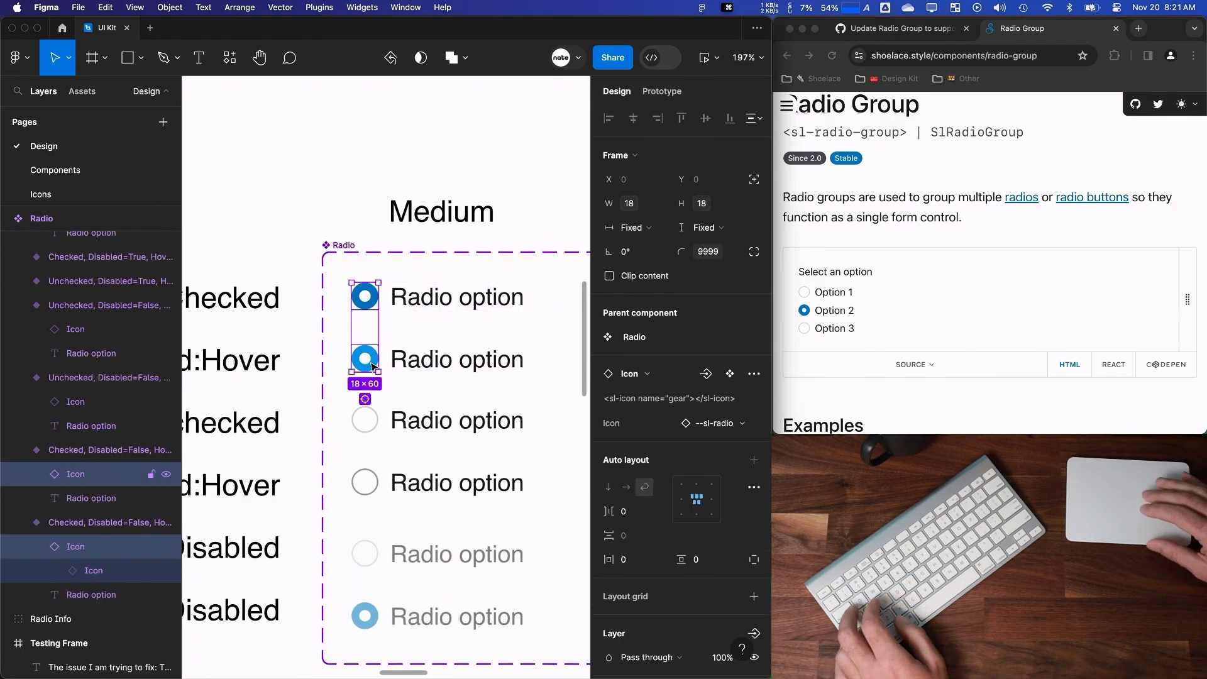
left_click(371, 607, "shift")
left_click(646, 373)
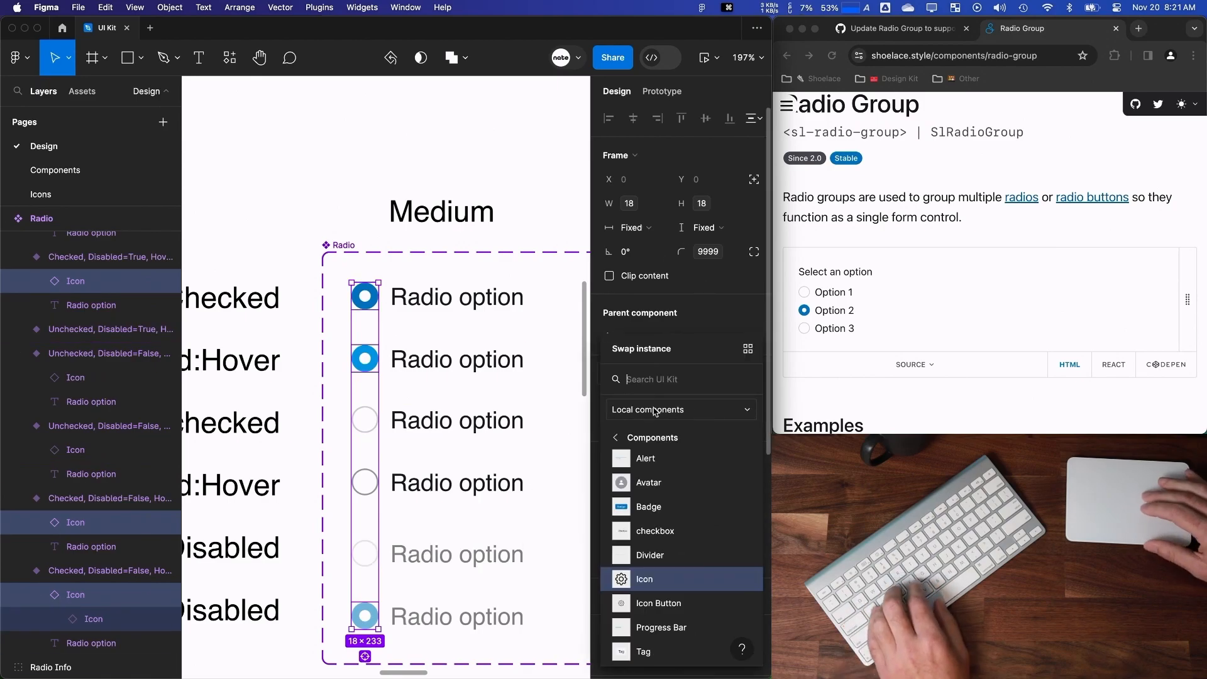
type("radio in")
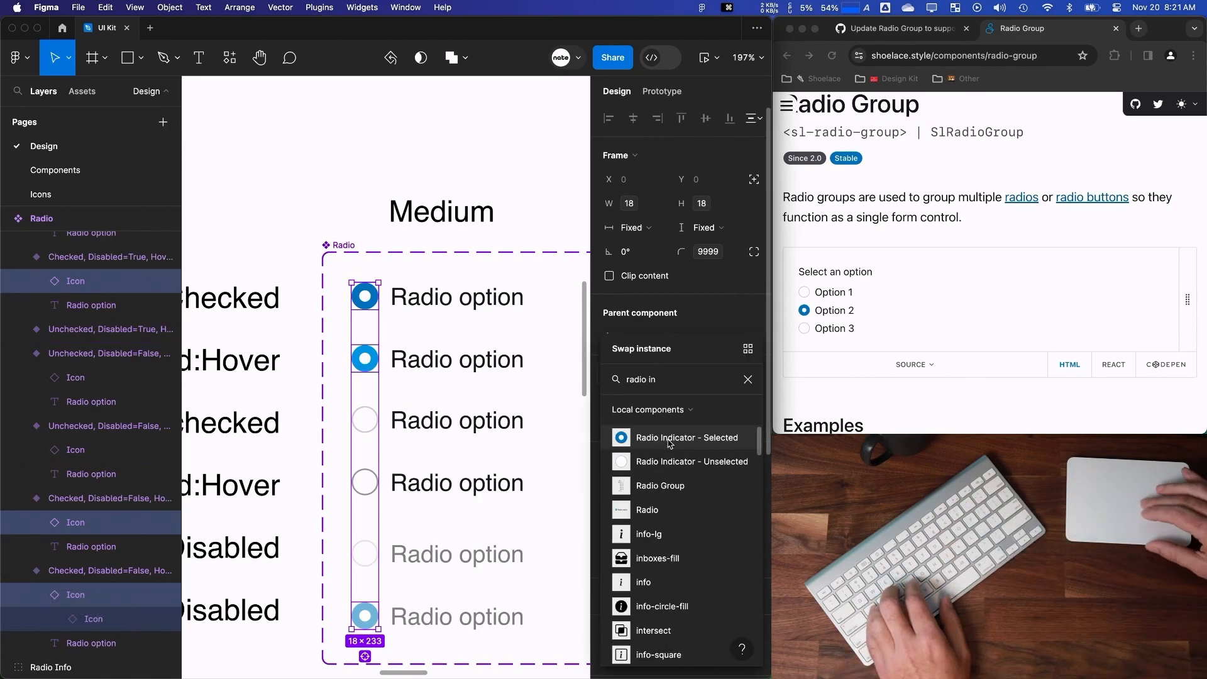
left_click(653, 433)
Swap the medium Unchecked, Unchecked:Hover and Unchecked:Disabled icons in the Radio component for Radio Indicator - Unselected.
left_click(367, 433)
left_click(366, 485, "shift")
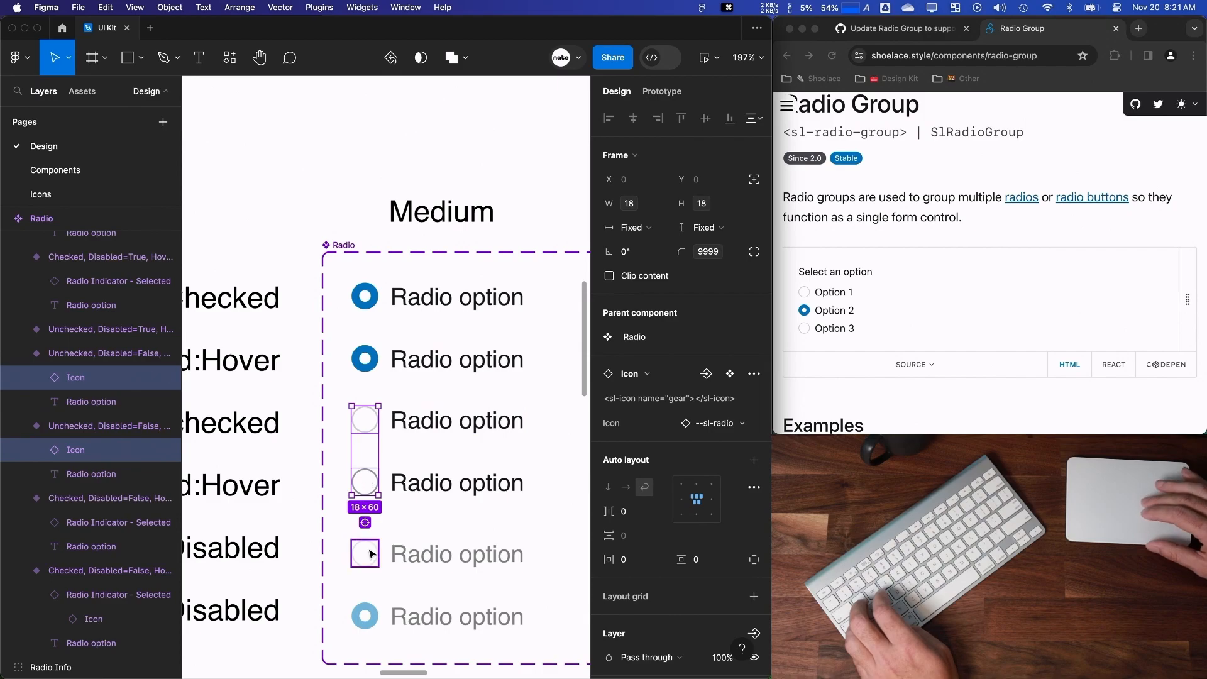
left_click(372, 559, "shift")
left_click(646, 373)
type("radio in")
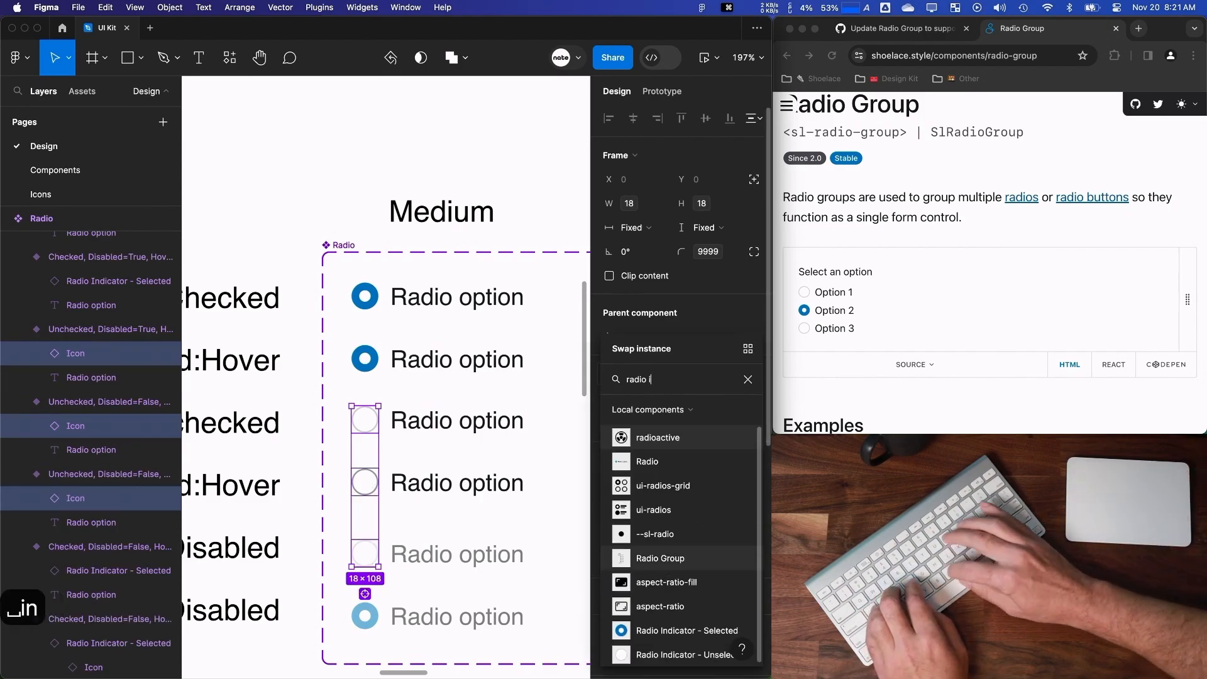
left_click(673, 466)
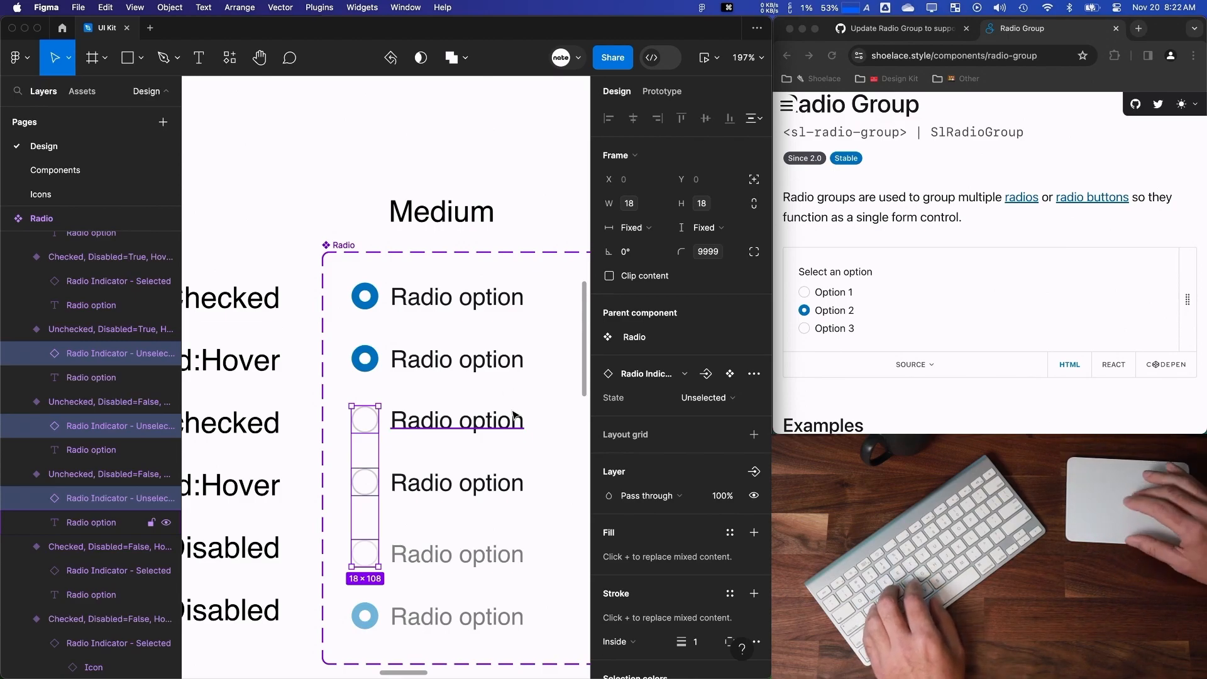
Delete the medium Checked:Hover and Unchecked:Hover variants from the Radio component.
scroll(513, 415, "down", 5)
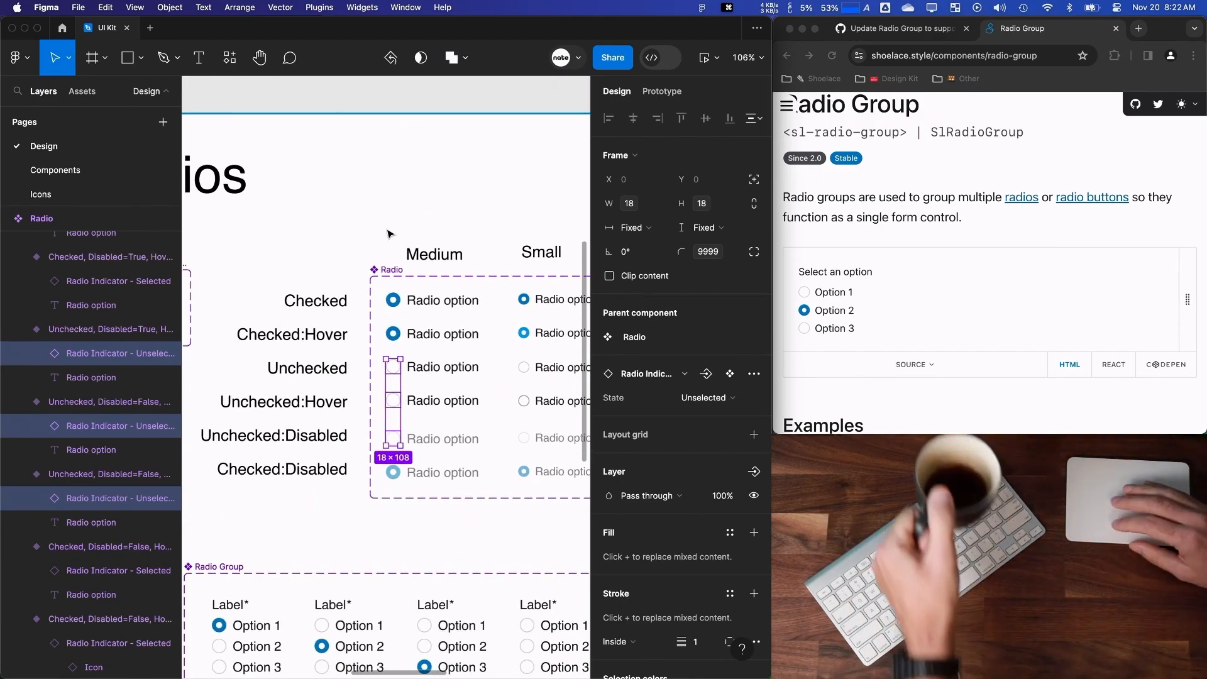
left_click(422, 334)
scroll(412, 327, "down", 4)
scroll(389, 339, "up", 6)
scroll(379, 341, "left", 3)
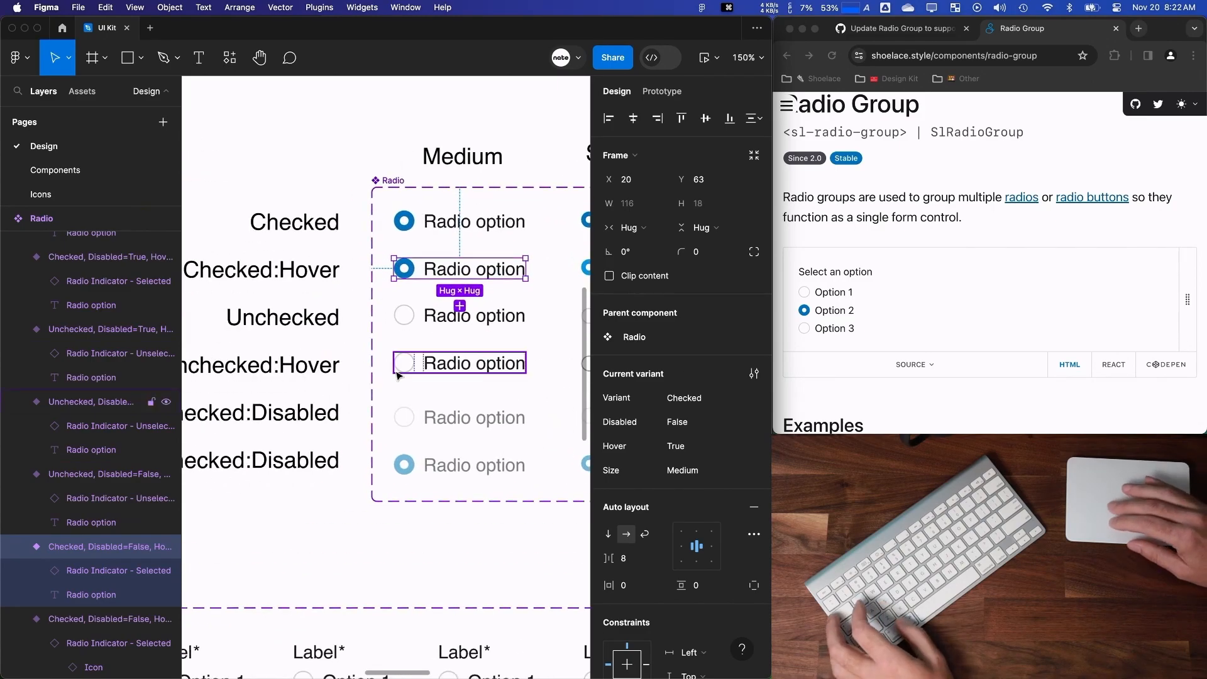
key("Delete")
left_click(462, 363)
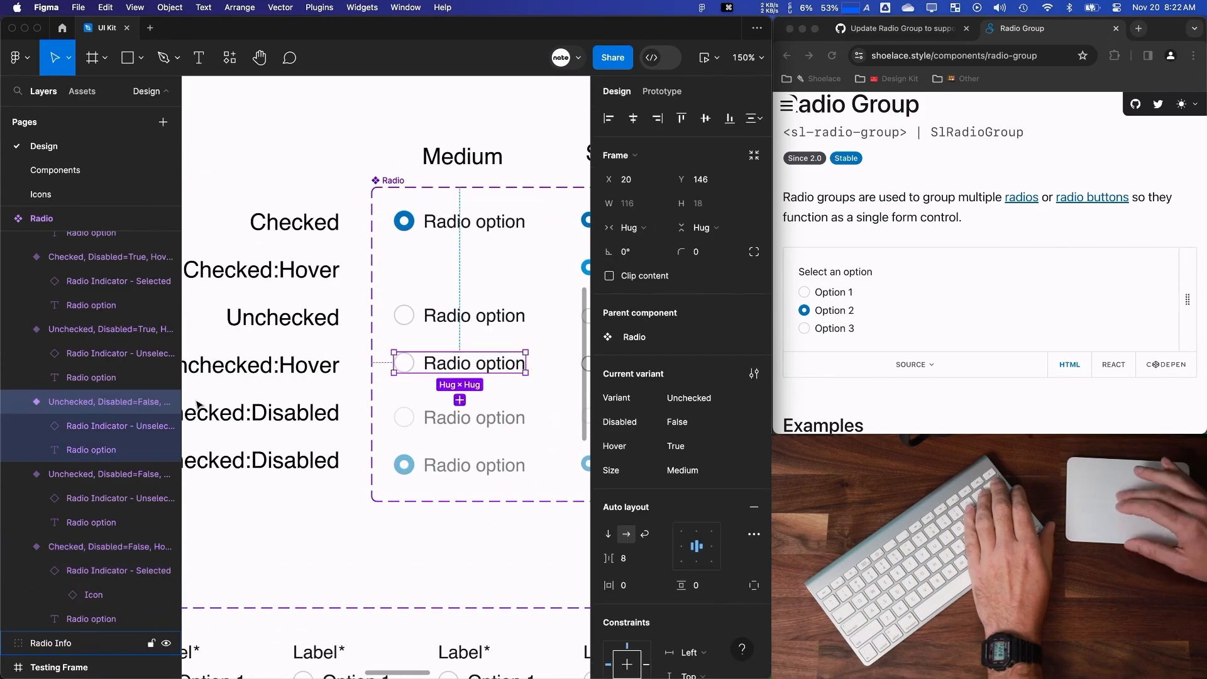
key("Delete")
Switch to prototyping and examine the interactions of the medium Radio variants and the Radio Group's Option 1, Medium variant.
scroll(481, 237, "left", 1)
left_click(480, 237)
key("shift+e")
left_click(483, 264)
scroll(482, 265, "up", 5)
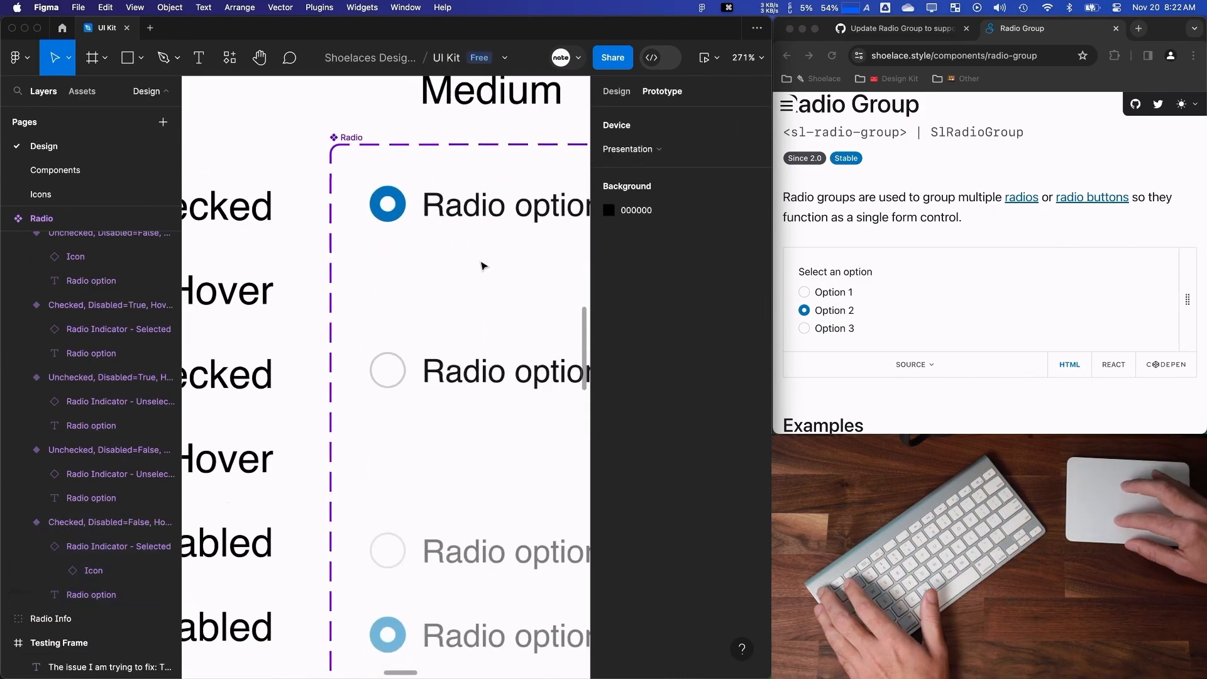
scroll(483, 266, "down", 5)
scroll(482, 266, "right", 1)
scroll(331, 382, "left", 8)
scroll(331, 382, "right", 8)
scroll(331, 382, "left", 2)
left_click(442, 302)
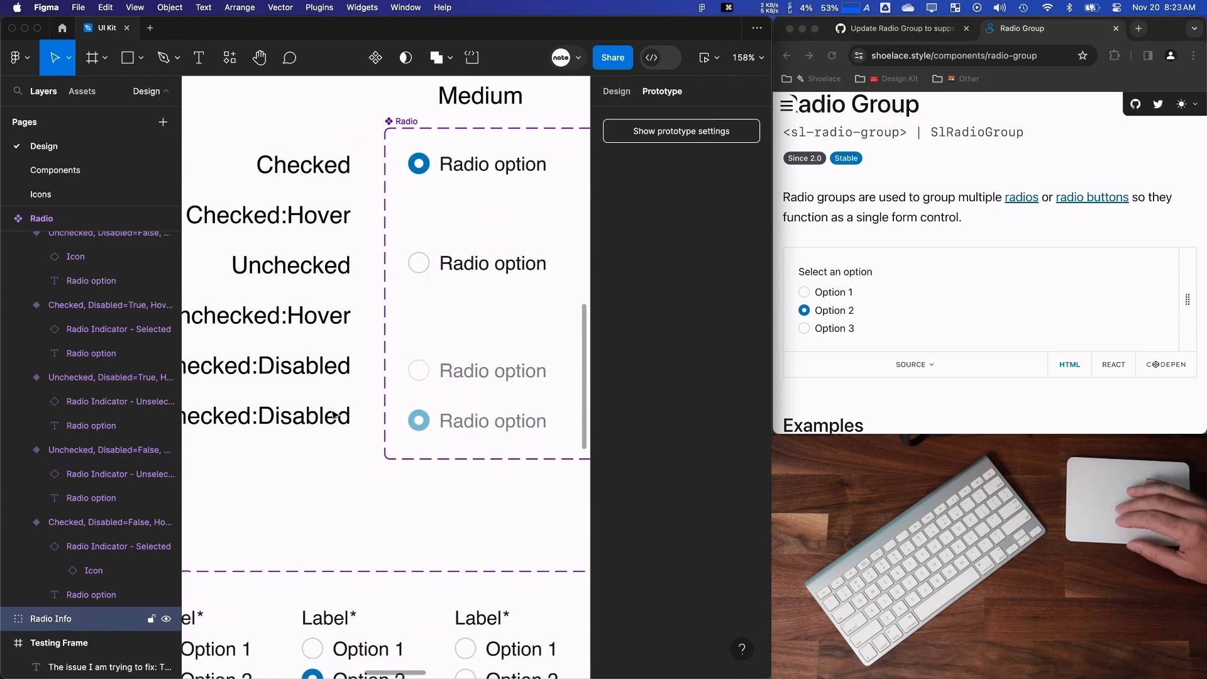
scroll(261, 367, "down", 8)
left_click(308, 303)
scroll(406, 221, "left", 1)
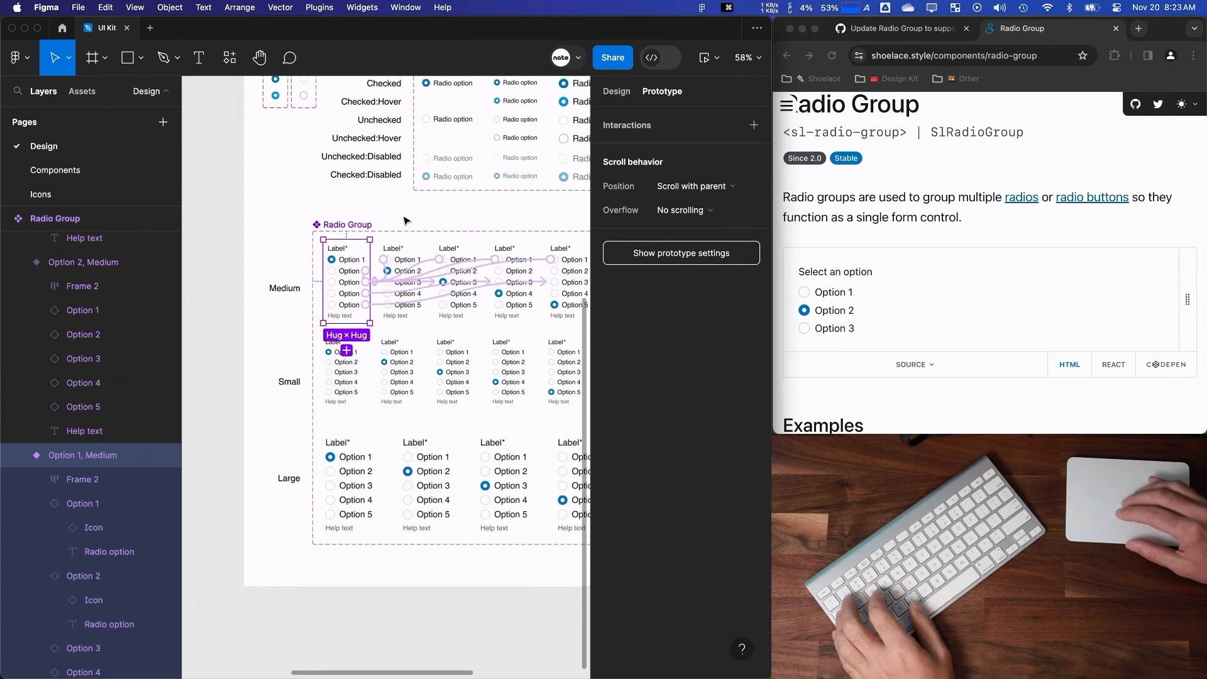
Replace the Testing Frame note with "Now that Hover states are in the indicator, I was able to remove them from" and hide the layers sidebar.
scroll(406, 219, "up", 7)
double_click(405, 220)
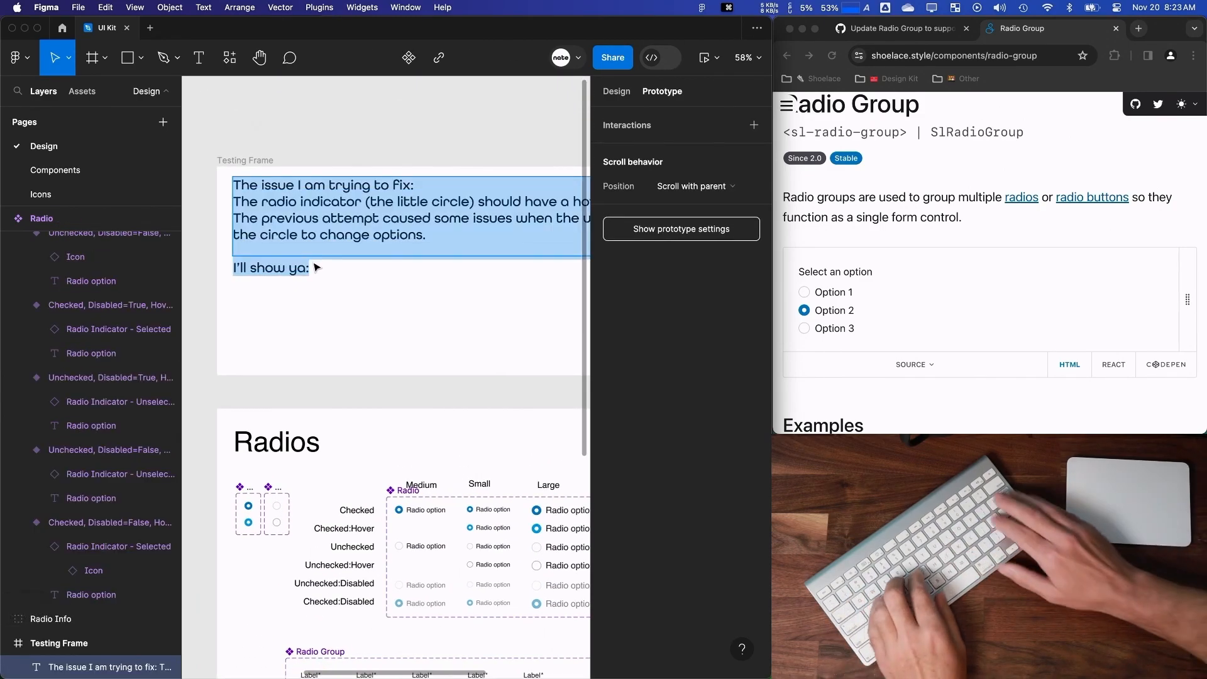
key("BackSpace")
type("Now that Hover states are in the indicator, I was able to")
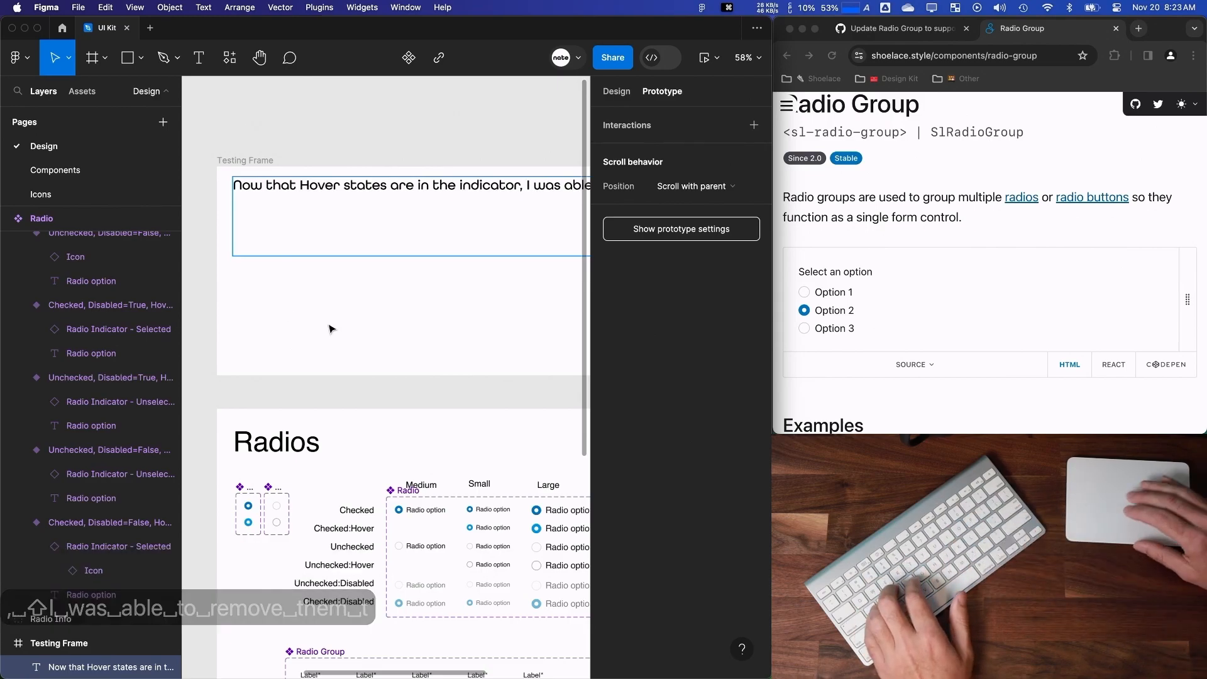
scroll(330, 326, "right", 4)
key("shift+super+backslash")
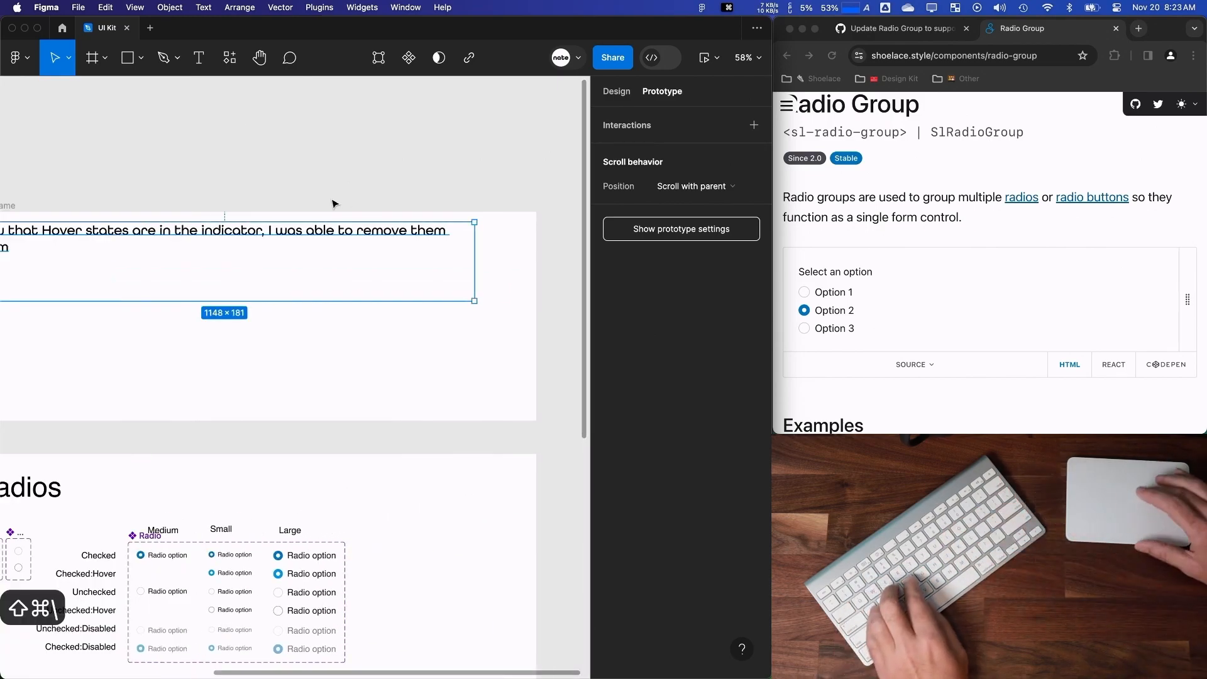
Complete the Testing Frame note with "Radio component." and add the line "Let's see if this new approach works.".
scroll(347, 173, "left", 2)
left_click(194, 215)
double_click(161, 206)
key("Right")
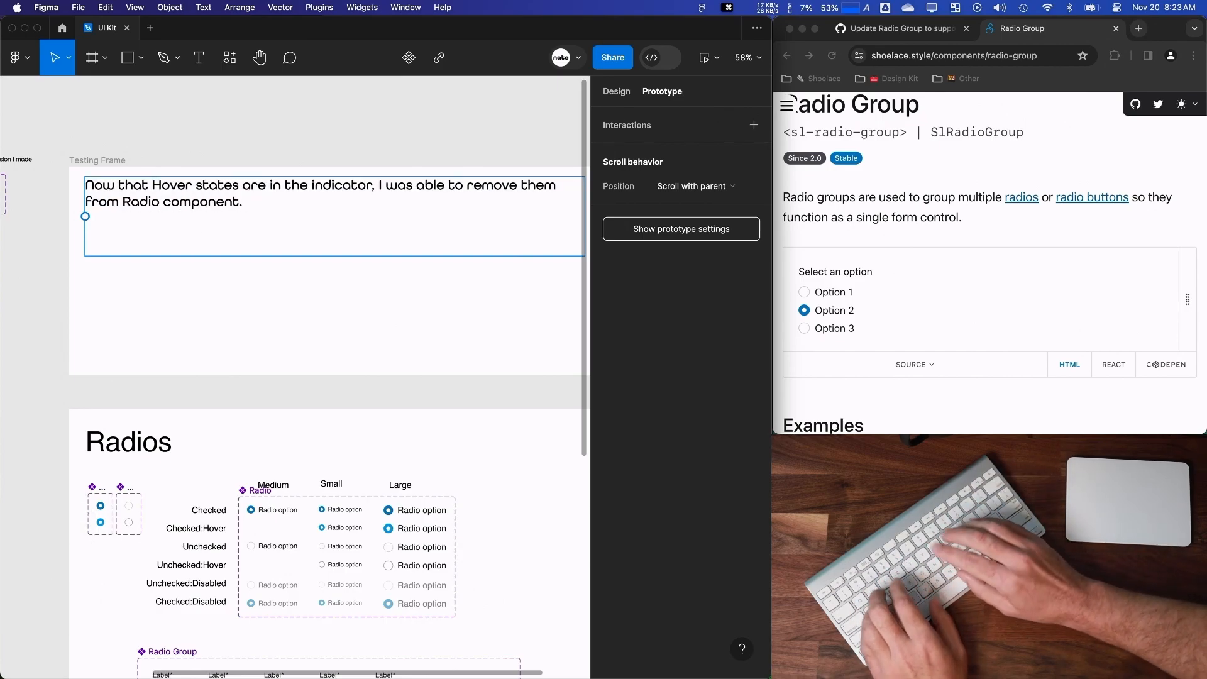
type("t's see if this helps.")
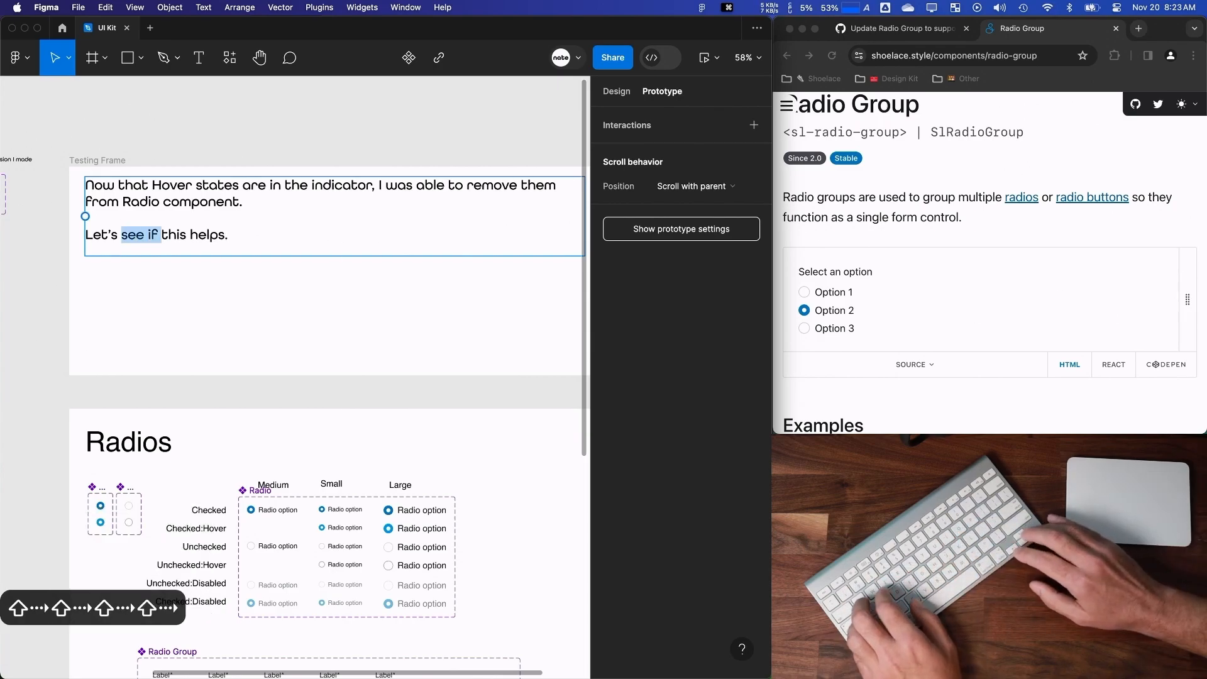
key("BackSpace")
key("BackSpace")
key("BackSpace")
key("BackSpace")
key("BackSpace")
key("BackSpace")
type("new approach works")
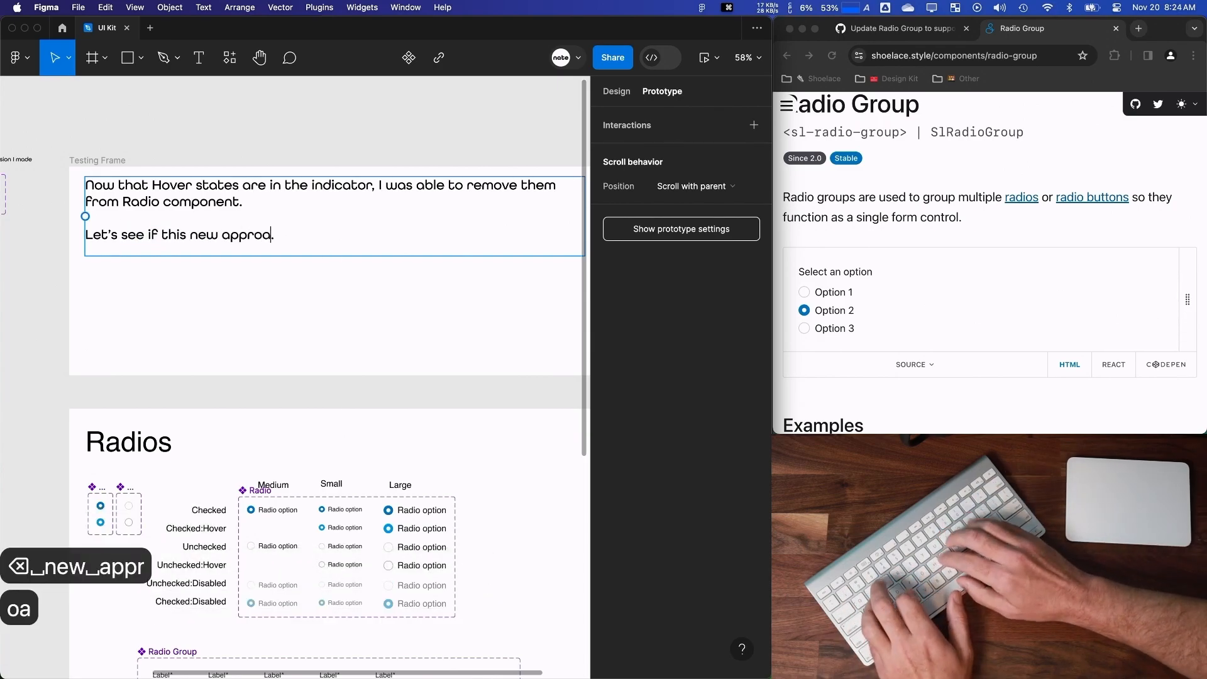
key("Escape")
Place a copy of the medium Option 1 Radio Group variant beneath the Testing Frame note and show its design properties.
scroll(208, 390, "left", 2)
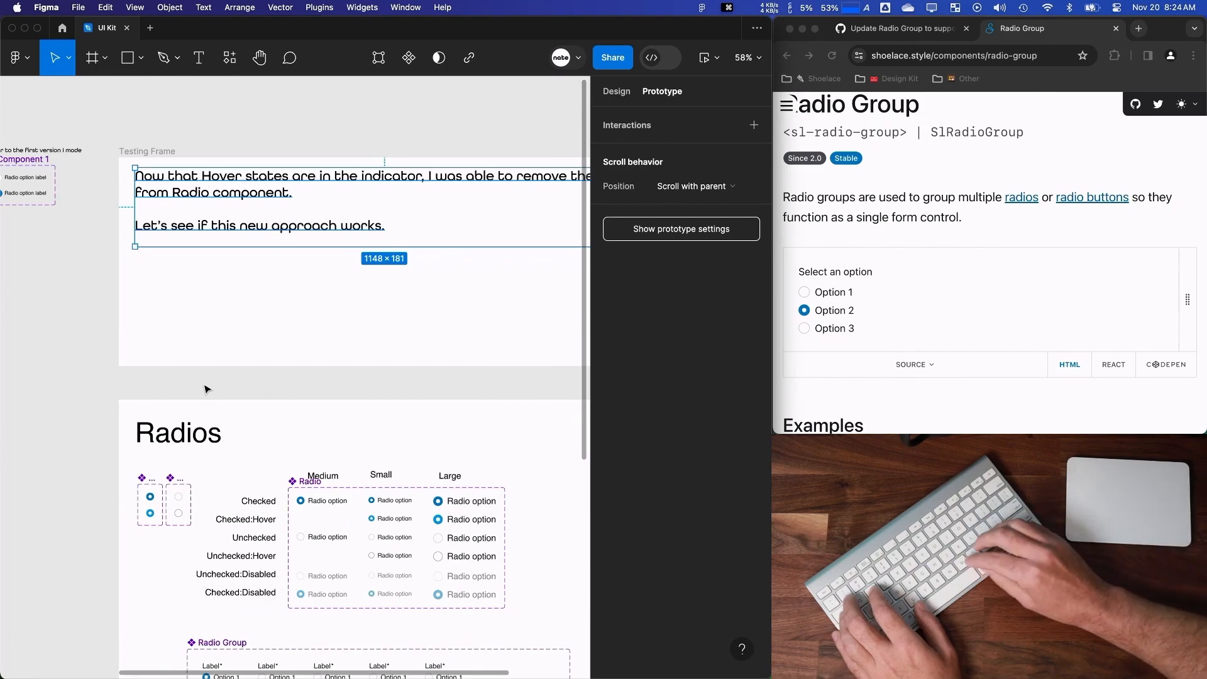
scroll(206, 389, "down", 3)
scroll(207, 389, "down", 1)
scroll(207, 390, "right", 1)
scroll(225, 566, "up", 2)
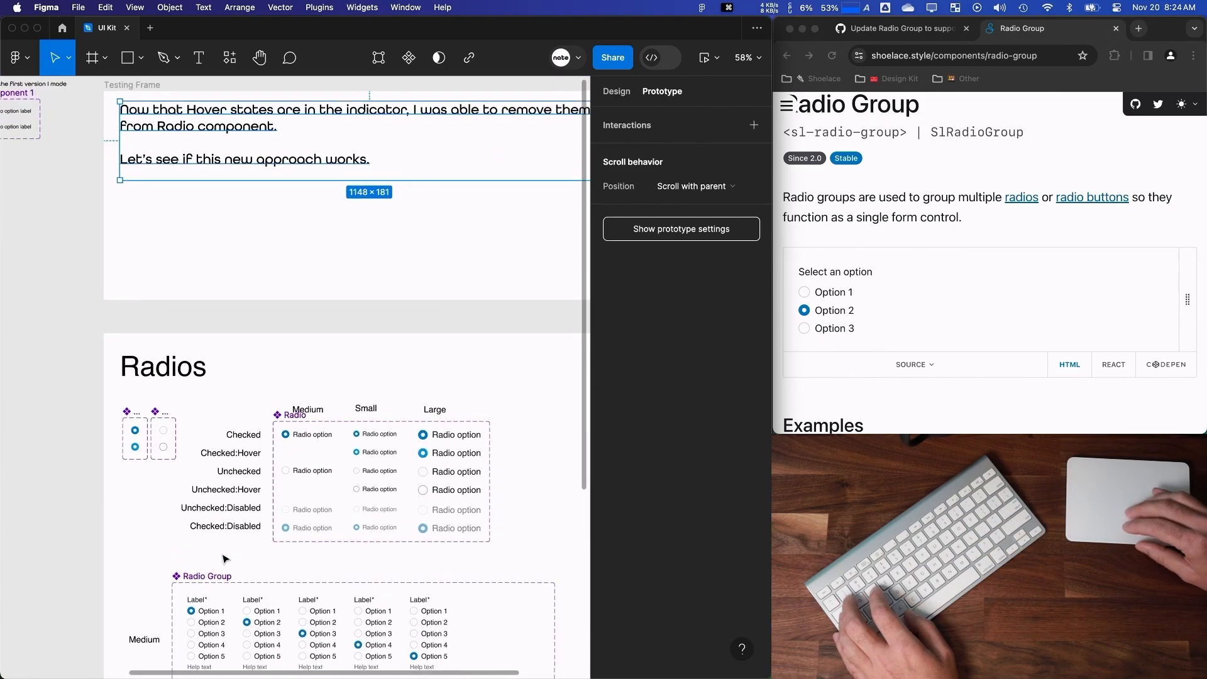
left_click_drag(216, 621, 220, 197)
left_click_drag(214, 350, 209, 339)
scroll(204, 350, "up", 5)
left_click(268, 352)
left_click(617, 91)
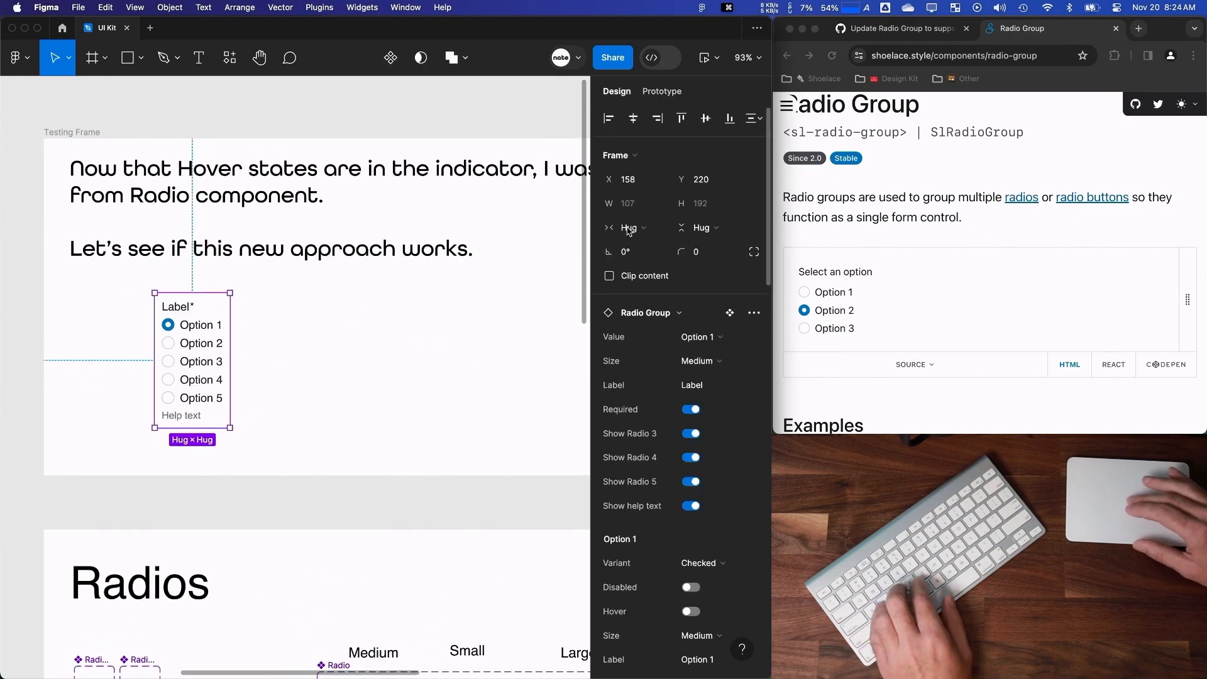
Preview the Testing Frame in an enlarged window, test choosing the radio options, and close the preview.
left_click(408, 386)
scroll(394, 383, "down", 3)
left_click(249, 332)
left_click(153, 182)
left_click(705, 62)
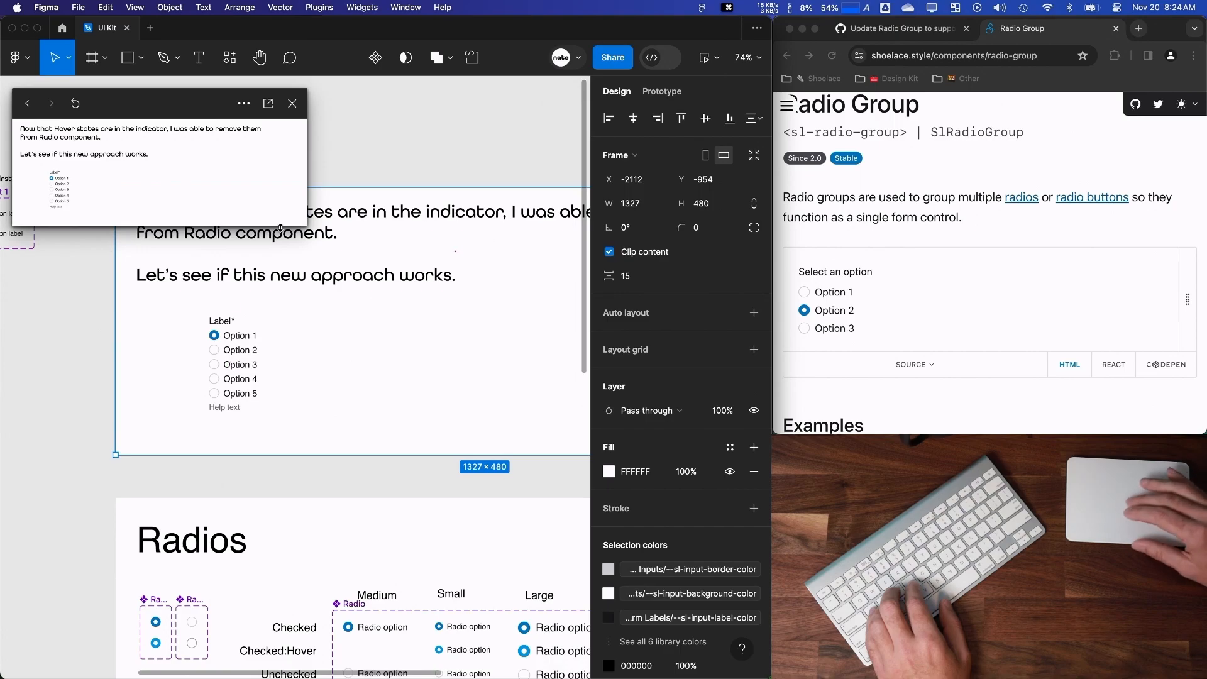
left_click_drag(304, 225, 771, 434)
left_click(196, 343)
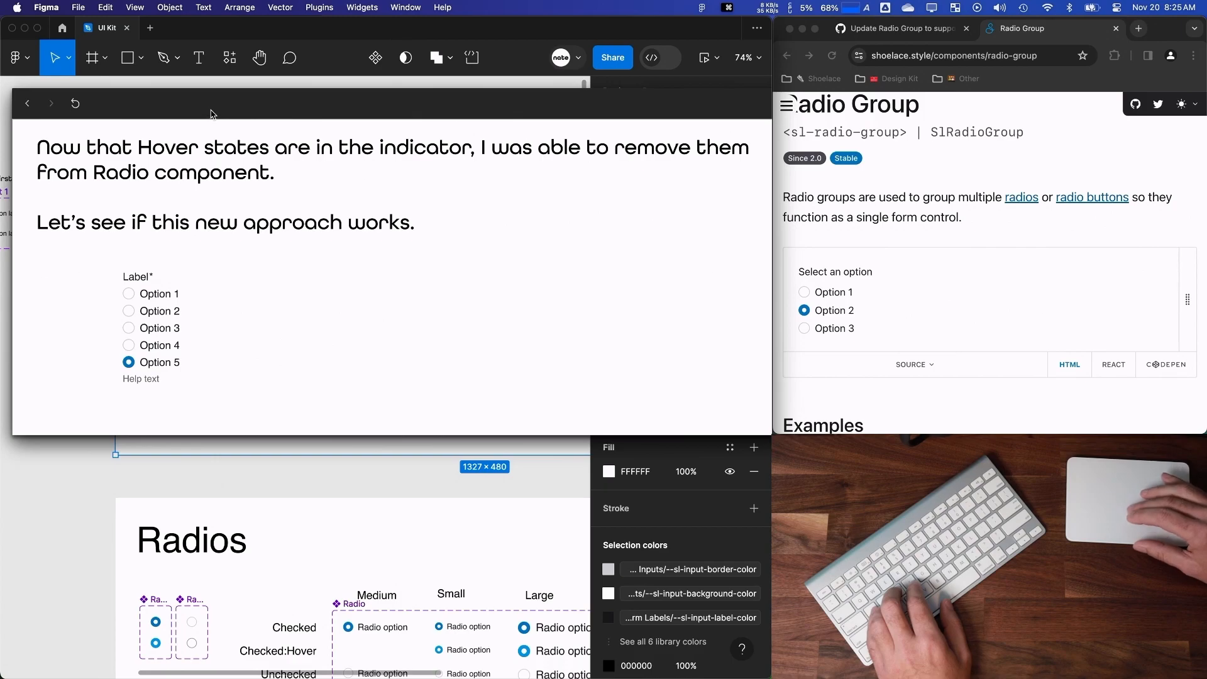
left_click_drag(210, 109, 149, 145)
left_click_drag(534, 129, 440, 140)
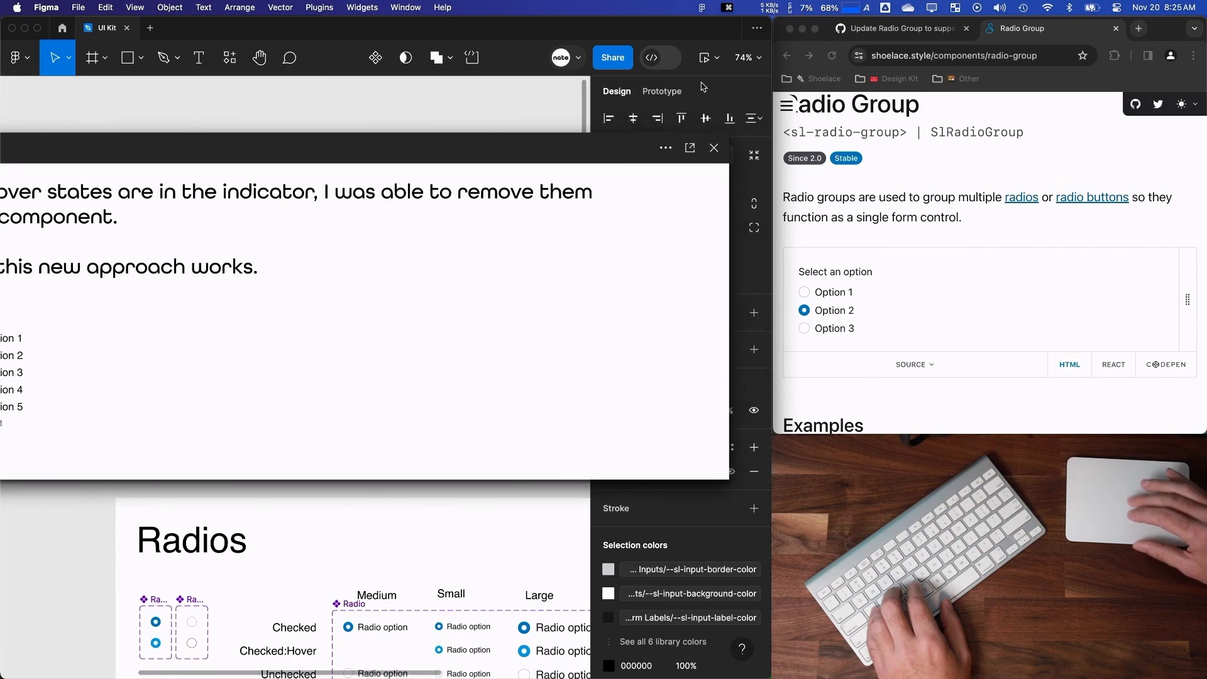
left_click(714, 149)
Replace the Testing Frame note with "I think it works. Now I need to do the same thing for the other sizes.".
key("Return")
key("cmd+a")
type("Y")
key("BackSpace")
type("I think it wor")
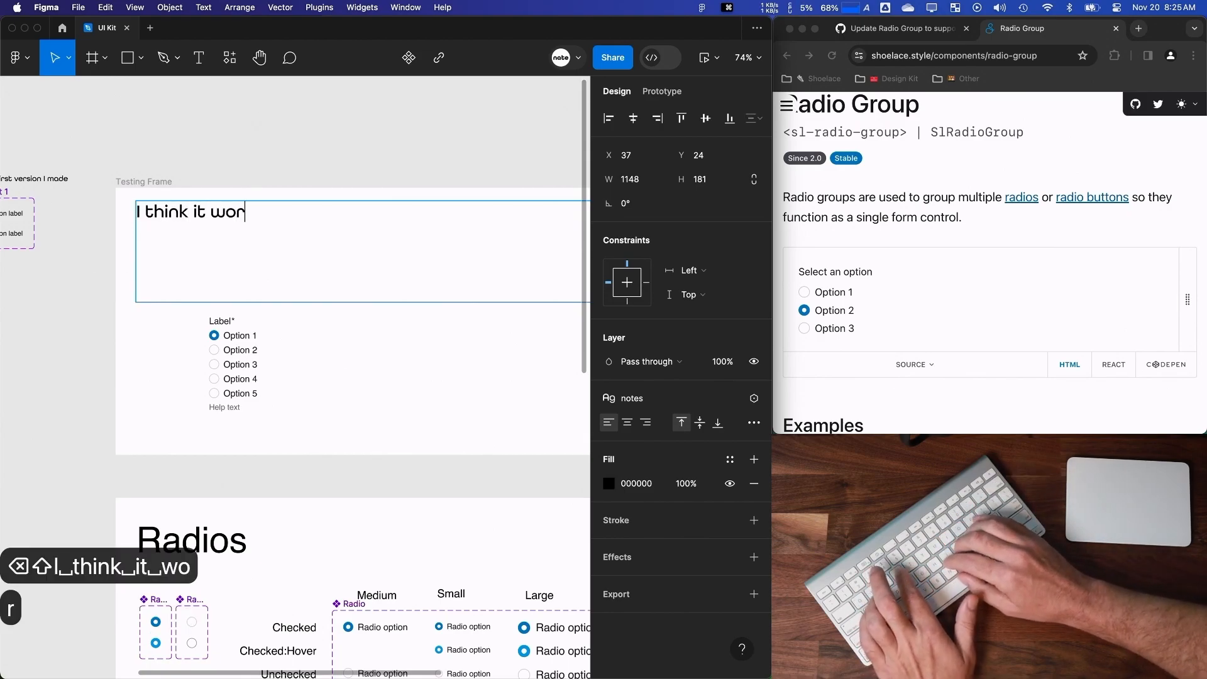
type("ks. Now I need to ")
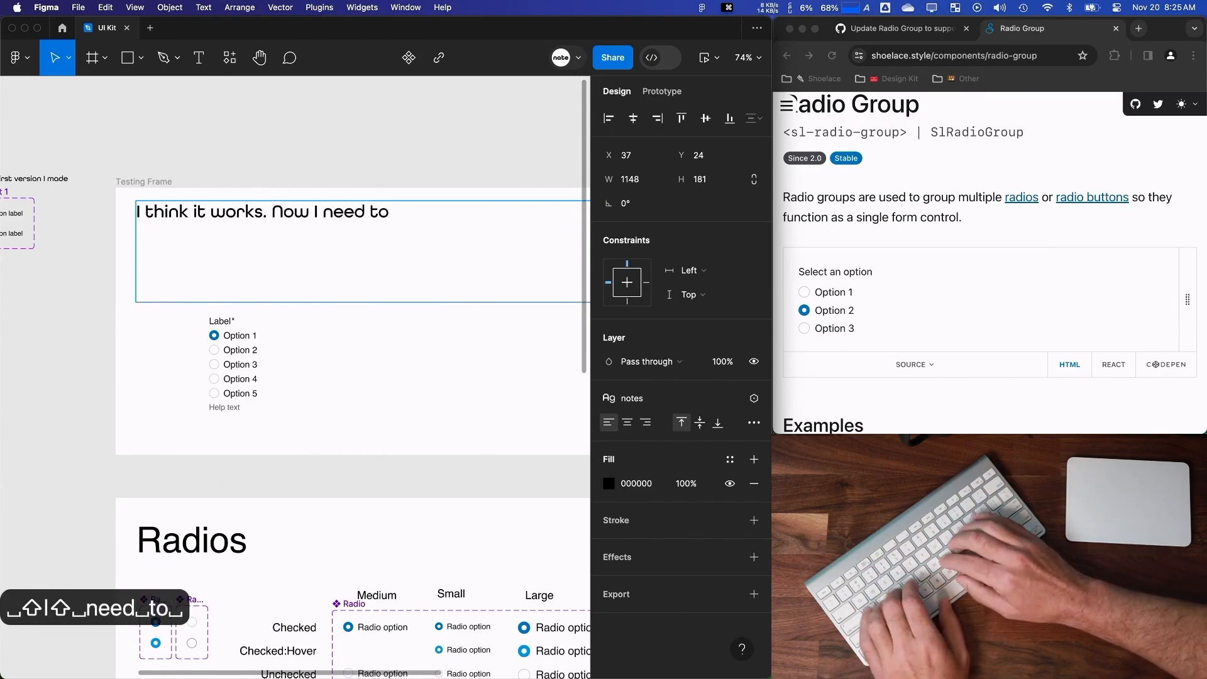
type("do the same thing for")
scroll(475, 359, "down", 4)
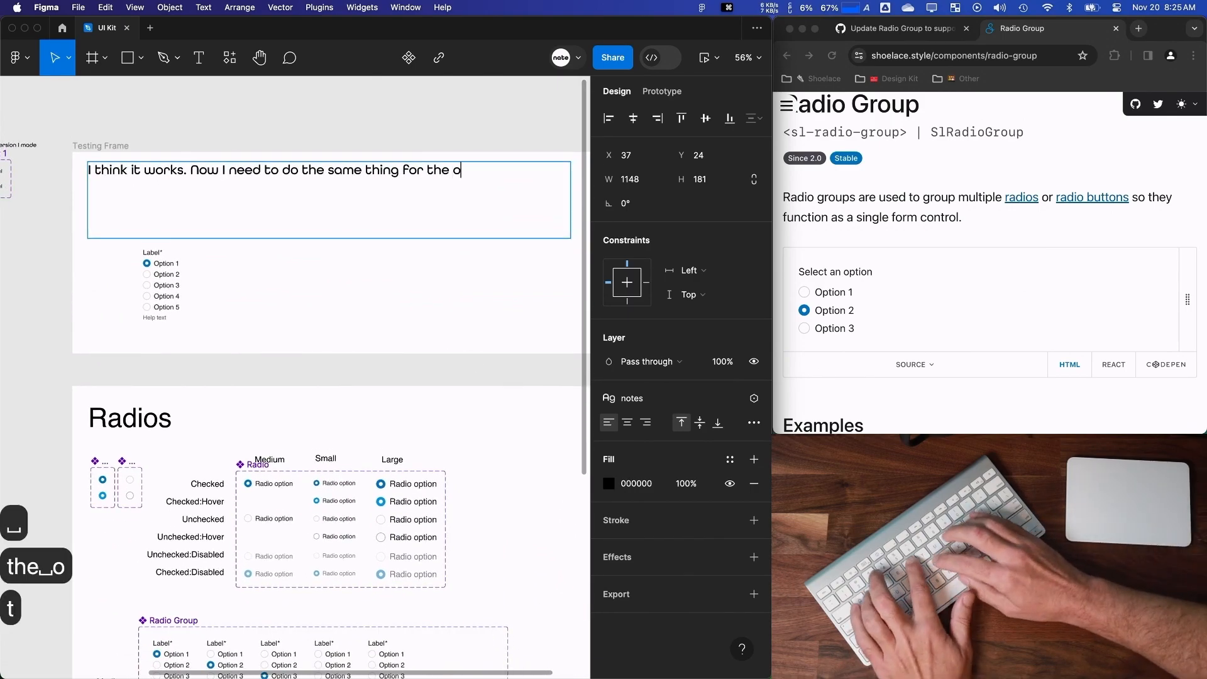
type("the other sizes.")
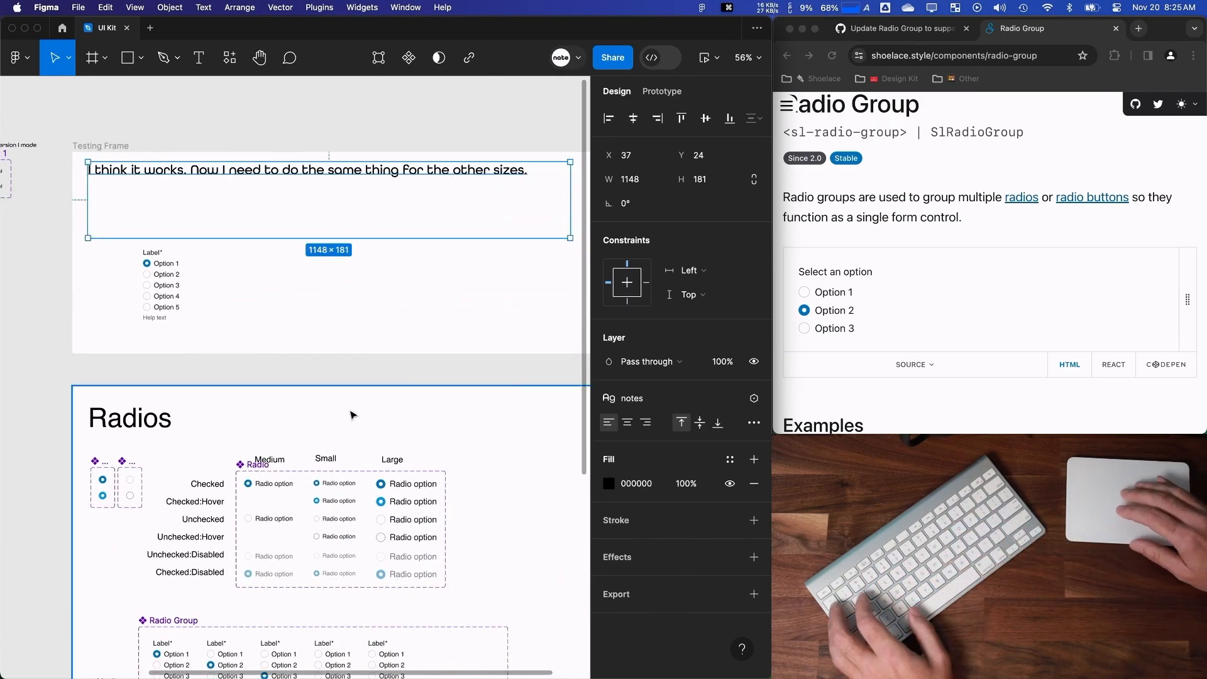
Delete the Checked:Hover and Unchecked:Hover row labels beside the Radio component.
scroll(352, 415, "down", 4)
scroll(217, 278, "up", 5)
double_click(221, 283)
key("BackSpace")
double_click(222, 358)
key("BackSpace")
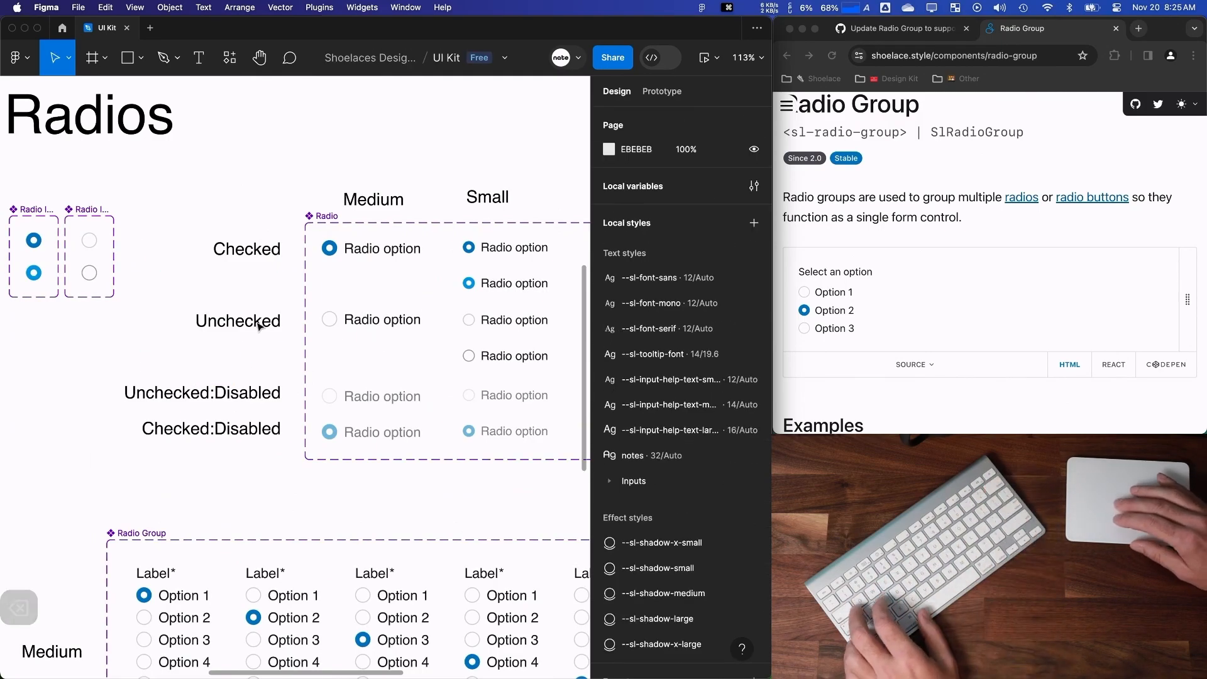
Delete the small and large Checked:Hover and Unchecked:Hover variants from the Radio component.
scroll(259, 326, "right", 2)
double_click(400, 353)
key("BackSpace")
left_click(447, 275)
scroll(447, 274, "right", 2)
left_click(491, 250, "shift")
left_click(490, 325, "shift")
key("BackSpace")
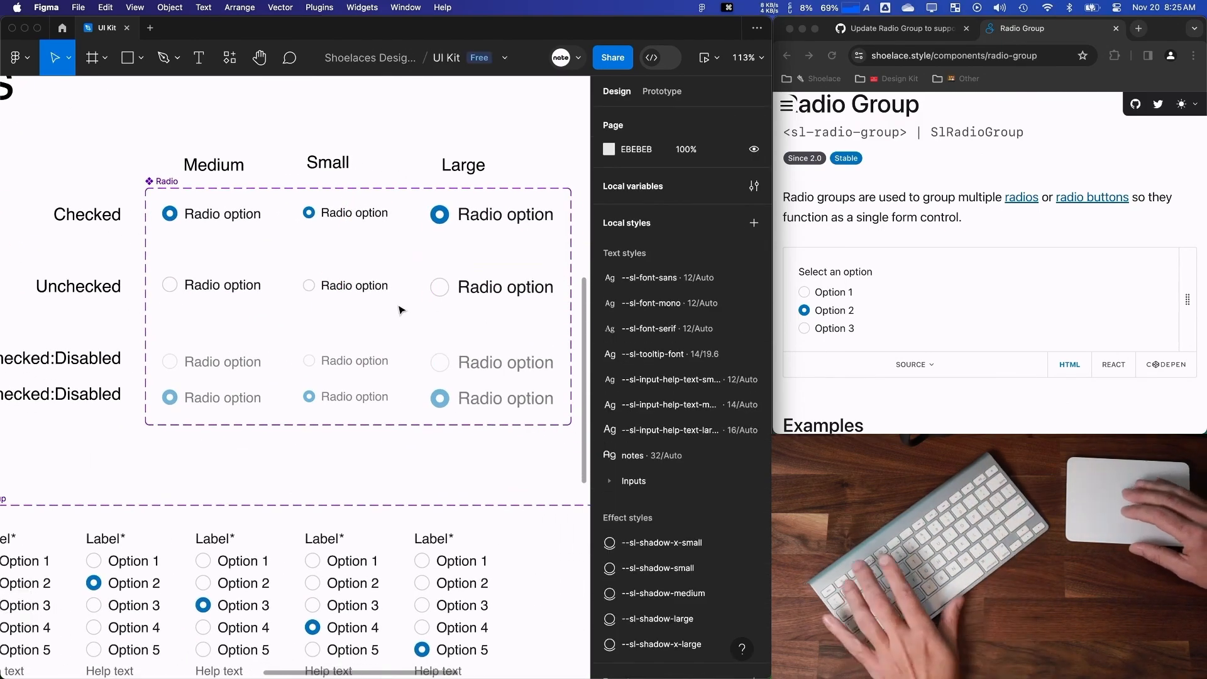
Swap the small Checked and Checked:Disabled icons in the Radio component for Radio Indicator - Selected.
left_click(334, 298)
scroll(335, 301, "up", 5)
double_click(290, 143)
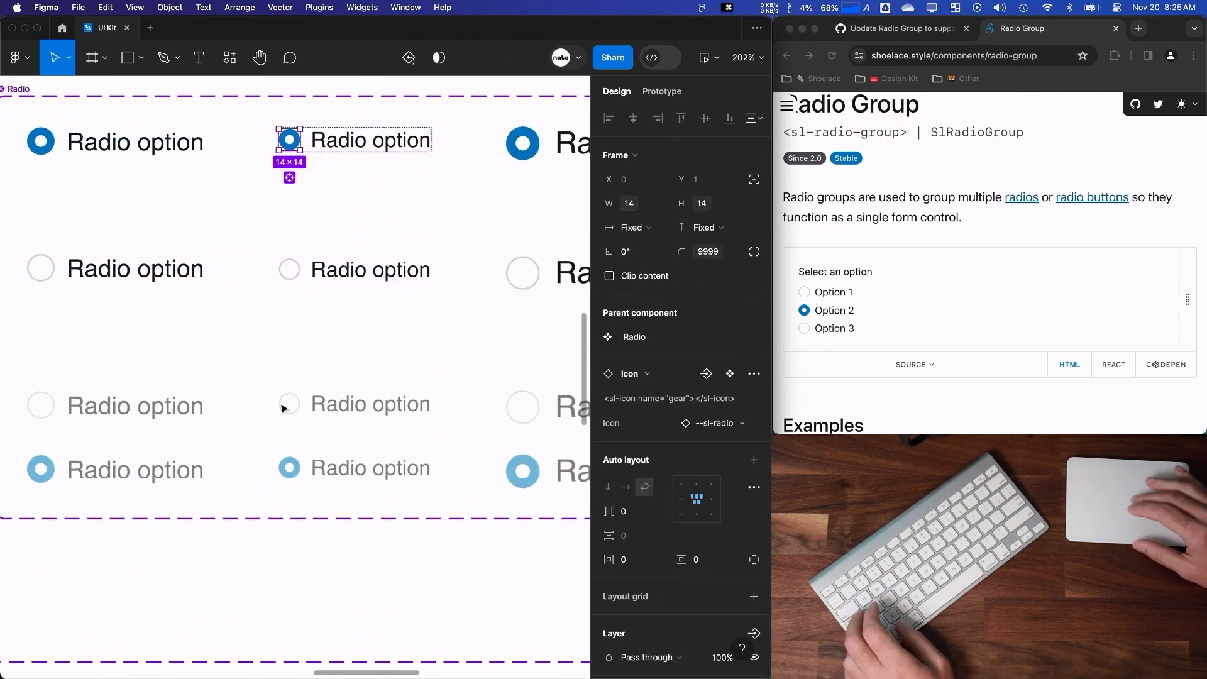
left_click(636, 373)
type("radio ind")
left_click(692, 463)
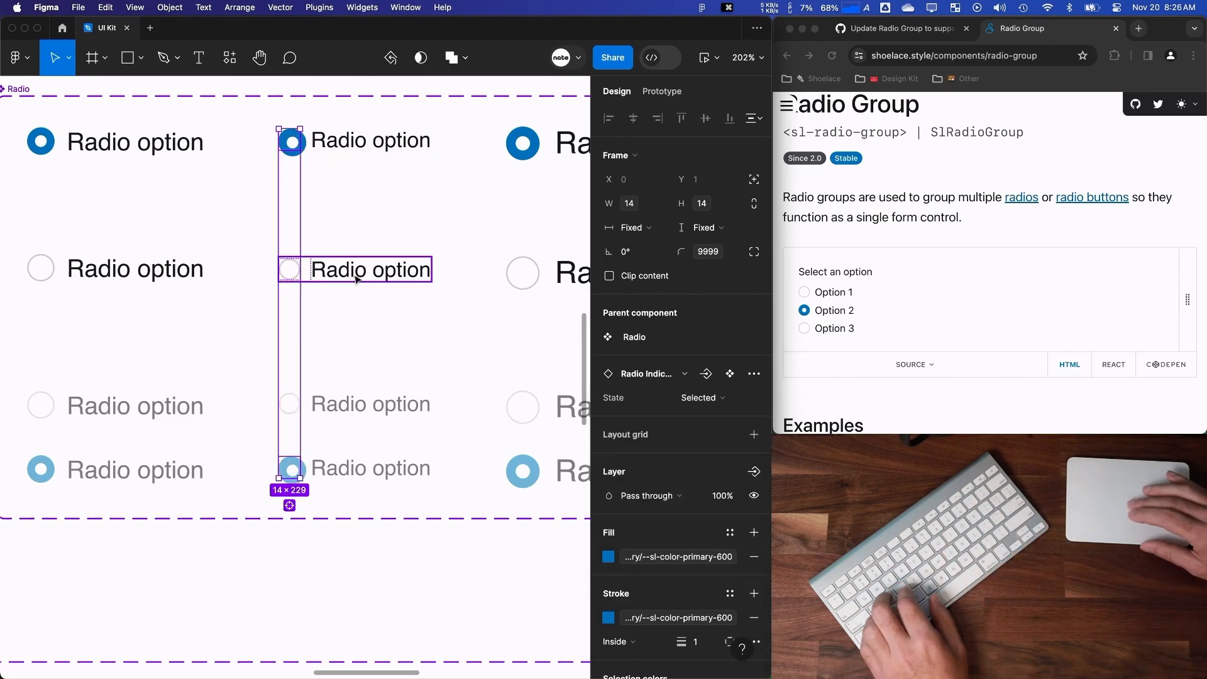
scroll(263, 209, "down", 1)
left_click(303, 220)
left_click(302, 354, "shift")
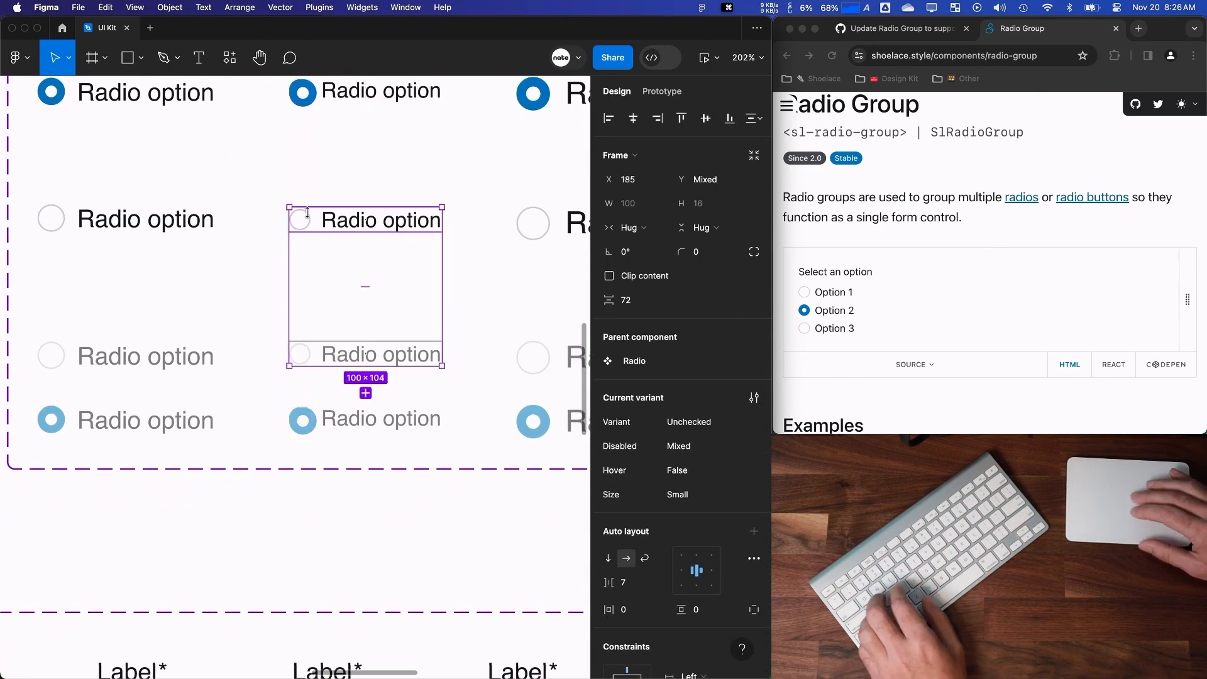
double_click(299, 220)
scroll(300, 220, "up", 1)
Swap the large Checked and Checked:Disabled icons in the Radio component for Radio Indicator - Selected.
left_click(481, 152)
left_click(484, 186)
left_click_drag(484, 185, 486, 484)
double_click(479, 152)
left_click(484, 470, "shift+super")
left_click(636, 372)
type("radio in")
left_click(654, 437)
left_click(489, 197)
Swap the large Unchecked and Unchecked:Disabled icons in the Radio component for Radio Indicator - Unselected.
scroll(281, 202, "down", 4)
scroll(281, 203, "up", 3)
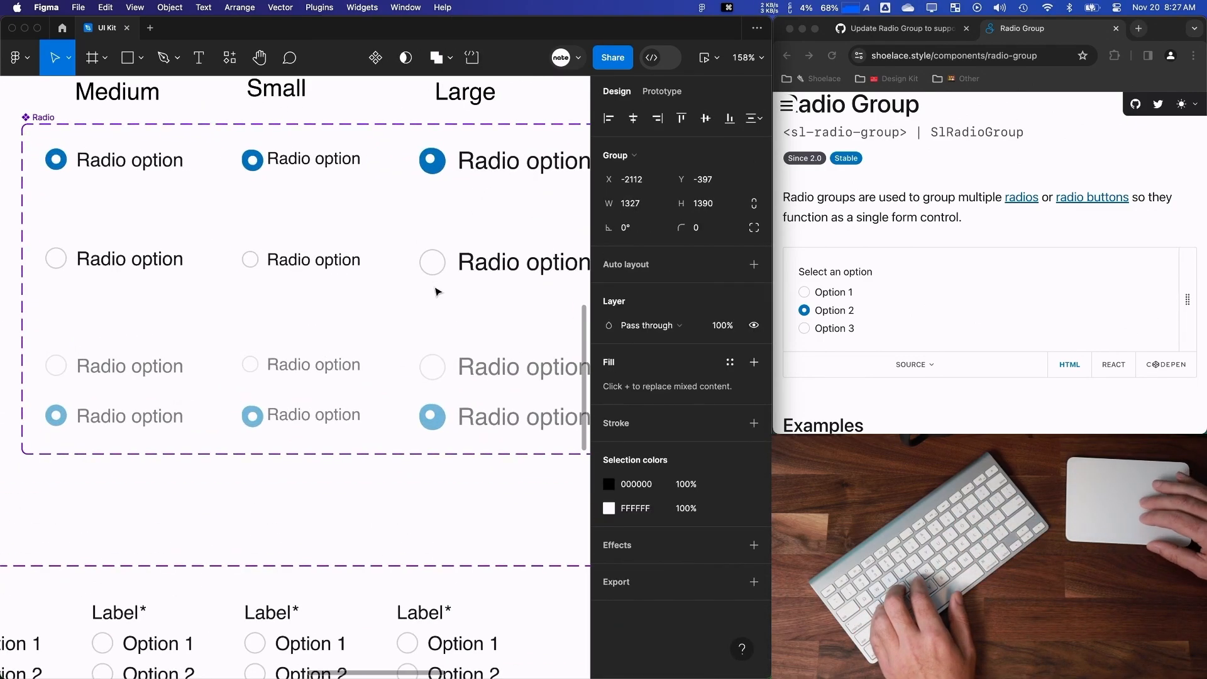
left_click(433, 264, "super")
left_click(435, 372, "shift+super")
left_click(636, 372)
type("radio in")
left_click(670, 461)
left_click(497, 314)
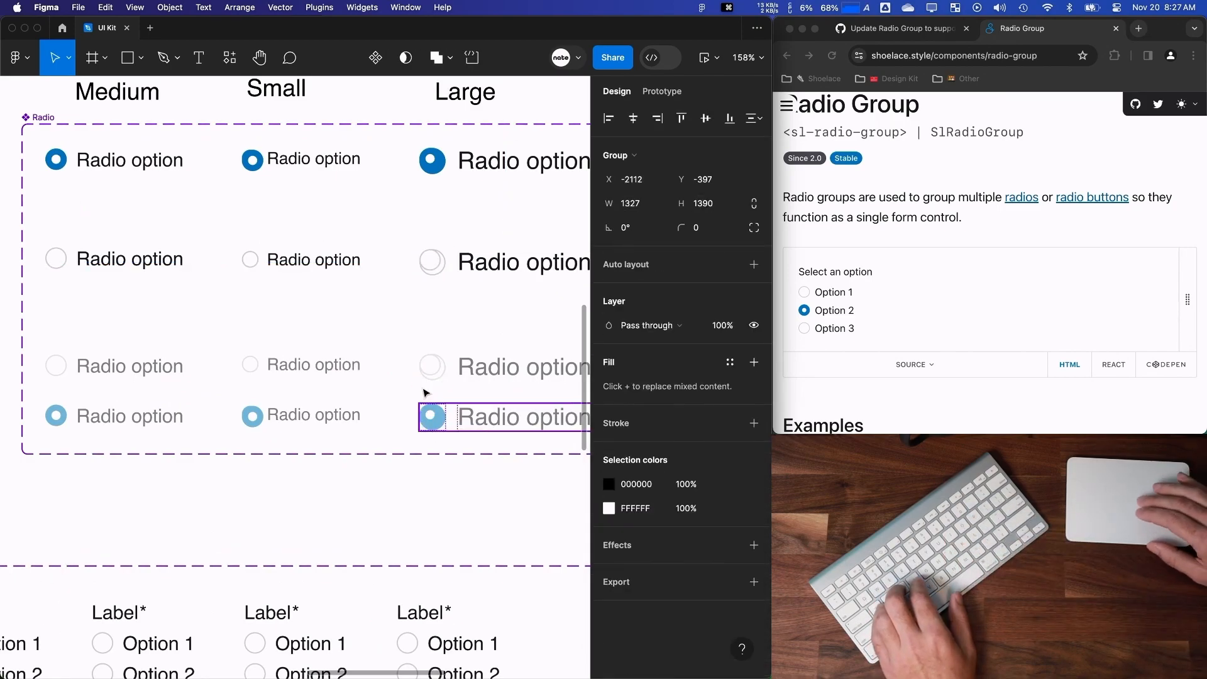
Show the layers sidebar and examine the nested icon layers of the large Unchecked:Disabled variant.
scroll(437, 342, "up", 4)
key("shift+super+backslash")
scroll(440, 352, "down", 1)
left_click(443, 331)
left_click(62, 267)
left_click(37, 267)
left_click(55, 291)
left_click(85, 294)
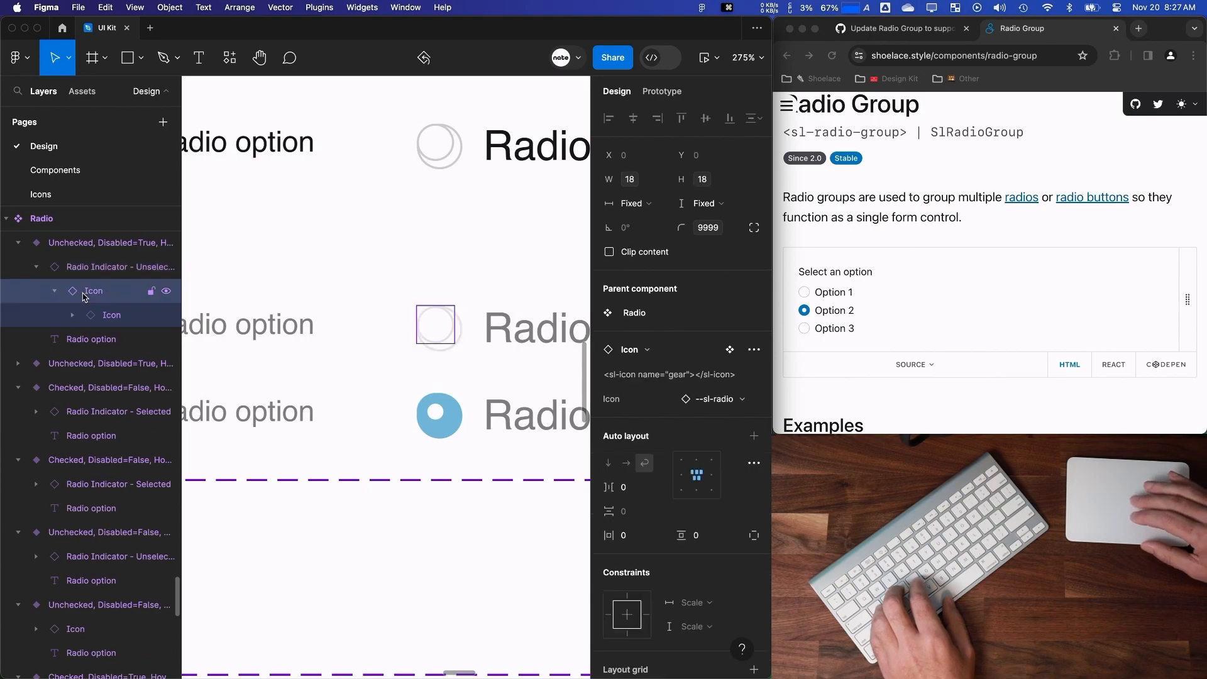
Examine the nested icon layers and sizing of the Unselected variant in the Radio Indicator - Unselected component.
scroll(399, 264, "down", 5)
scroll(399, 264, "left", 4)
scroll(385, 238, "up", 6)
scroll(385, 238, "up", 2)
left_click(385, 237)
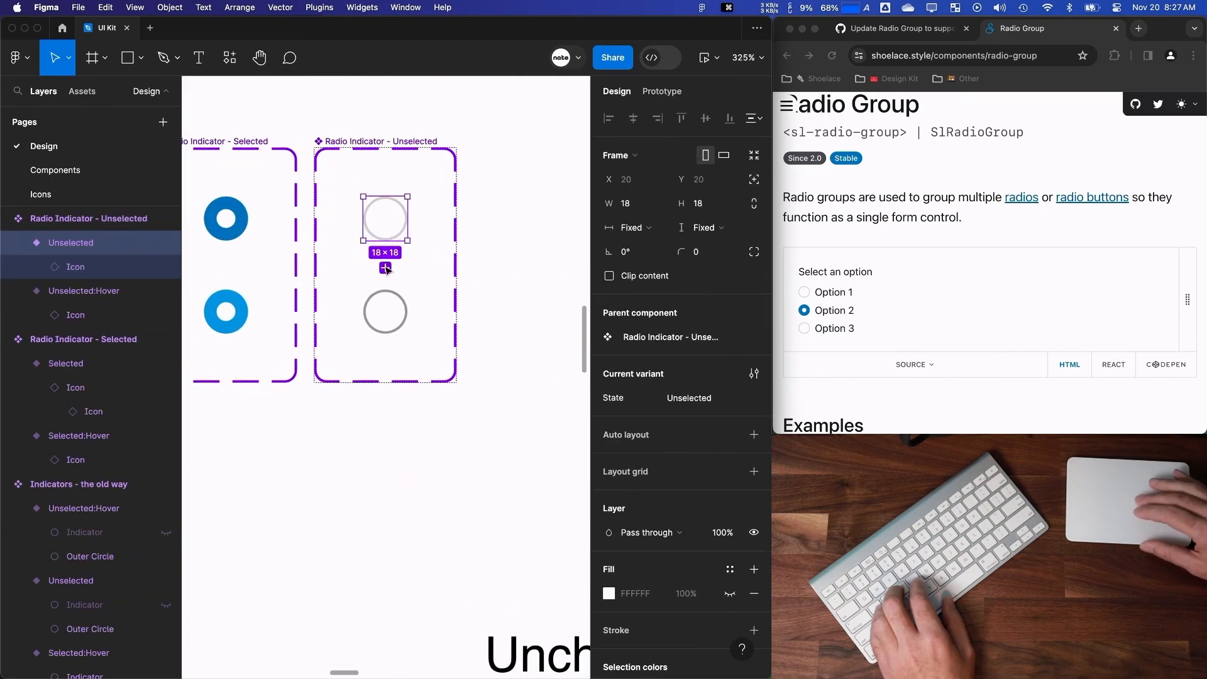
left_click(387, 308)
left_click(37, 268)
left_click(54, 291)
left_click(71, 269)
left_click(54, 291)
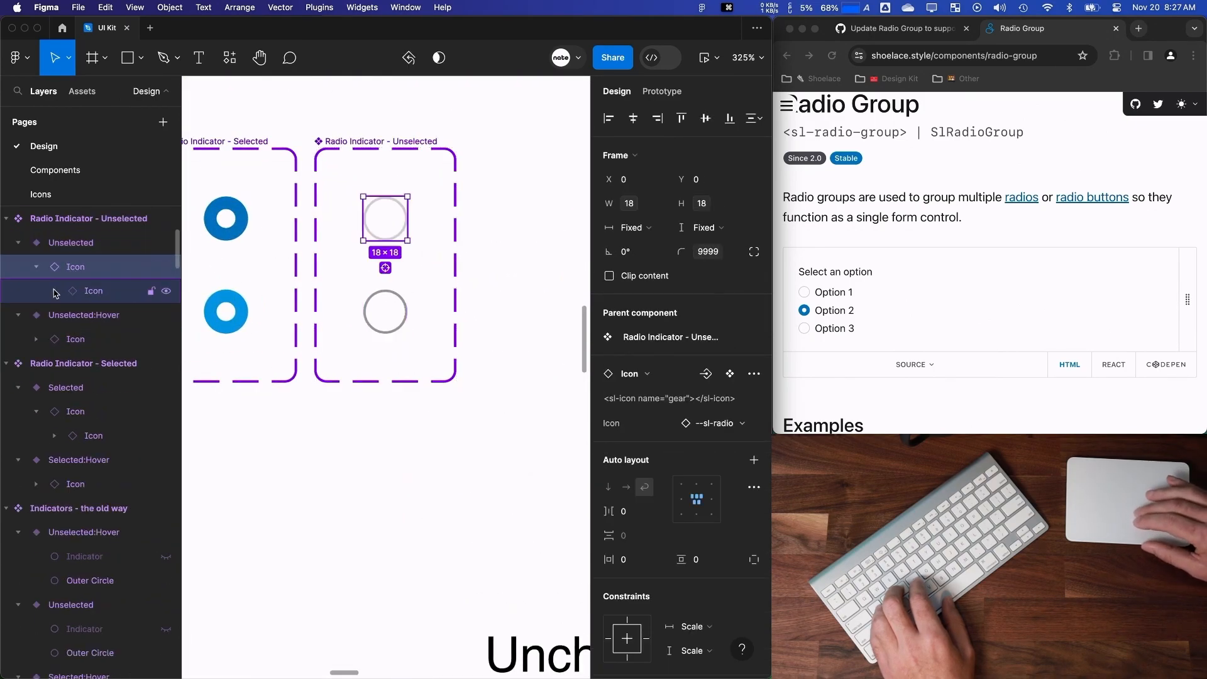
Try changing the width and height sizing modes of the Unselected variant's icon, and undo both changes.
left_click(656, 248)
left_click(710, 228)
left_click(702, 244)
key("super+z")
key("super+z")
Examine the nested icon layers inside the small Checked variant's Radio Indicator - Selected.
scroll(525, 256, "down", 5)
left_click(520, 339)
scroll(520, 339, "right", 5)
left_click(439, 192, "super")
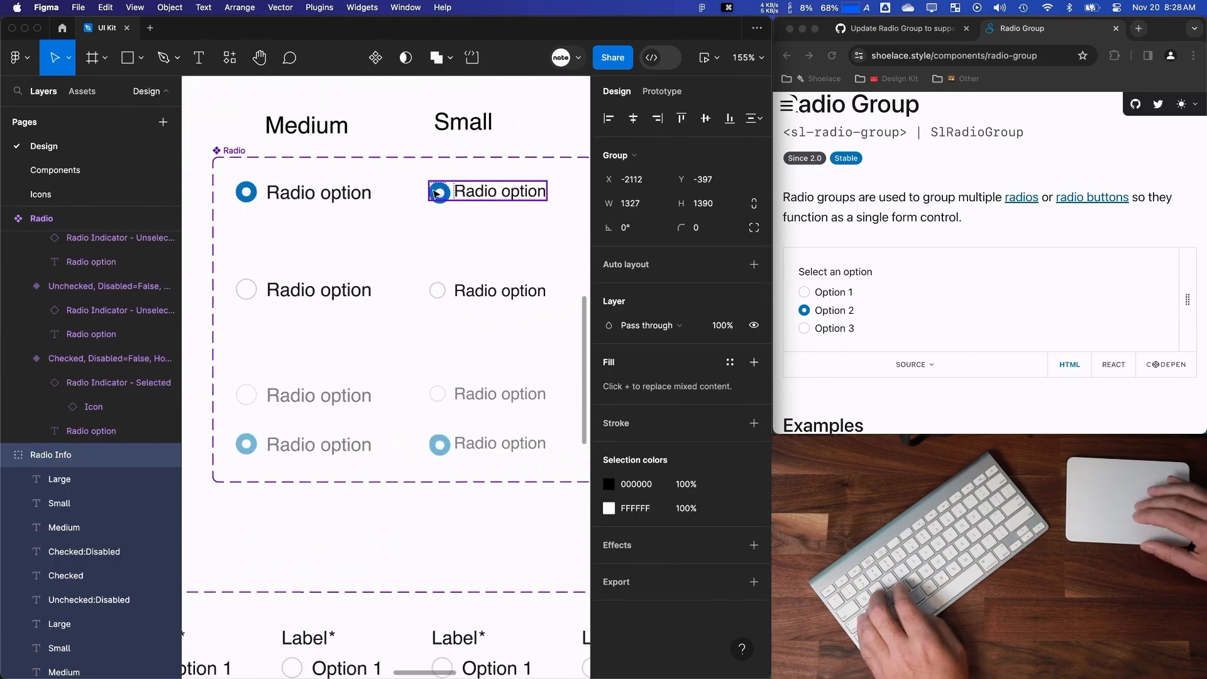
scroll(457, 203, "up", 5)
left_click(98, 322)
left_click(94, 294)
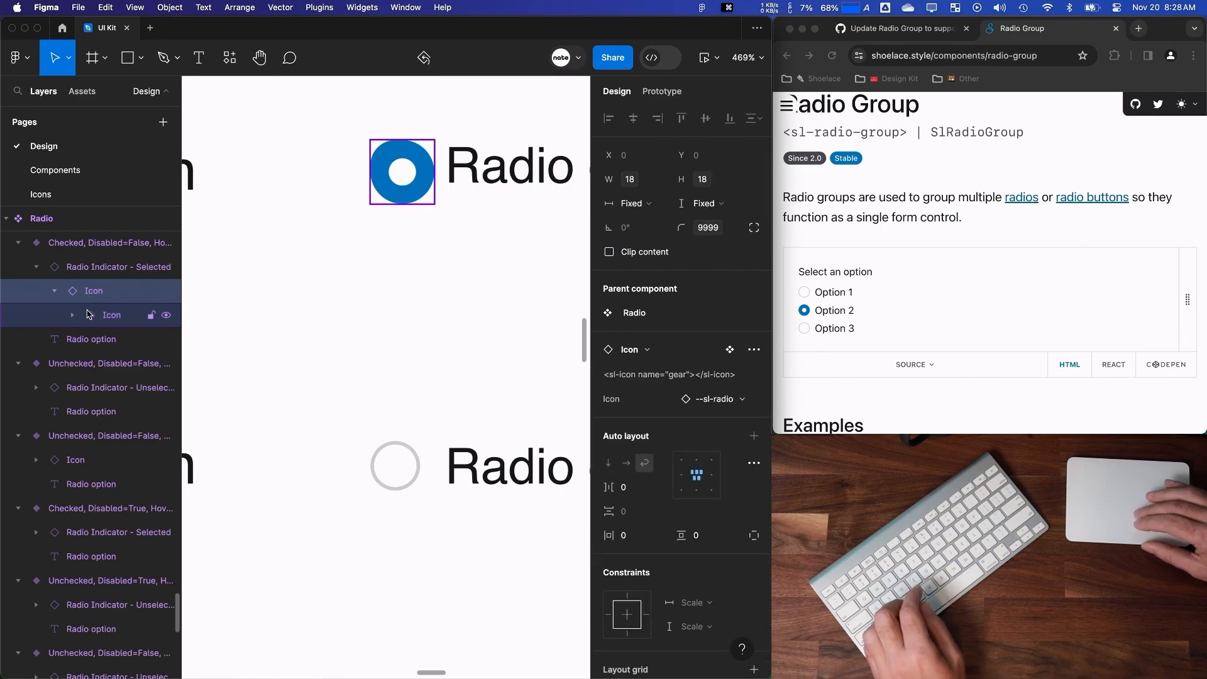
left_click(91, 315)
Set the width and height of the small Checked variant's Radio Indicator - Selected to fill the container.
left_click(70, 268)
left_click(635, 228)
left_click(647, 246)
left_click(699, 228)
left_click(690, 246)
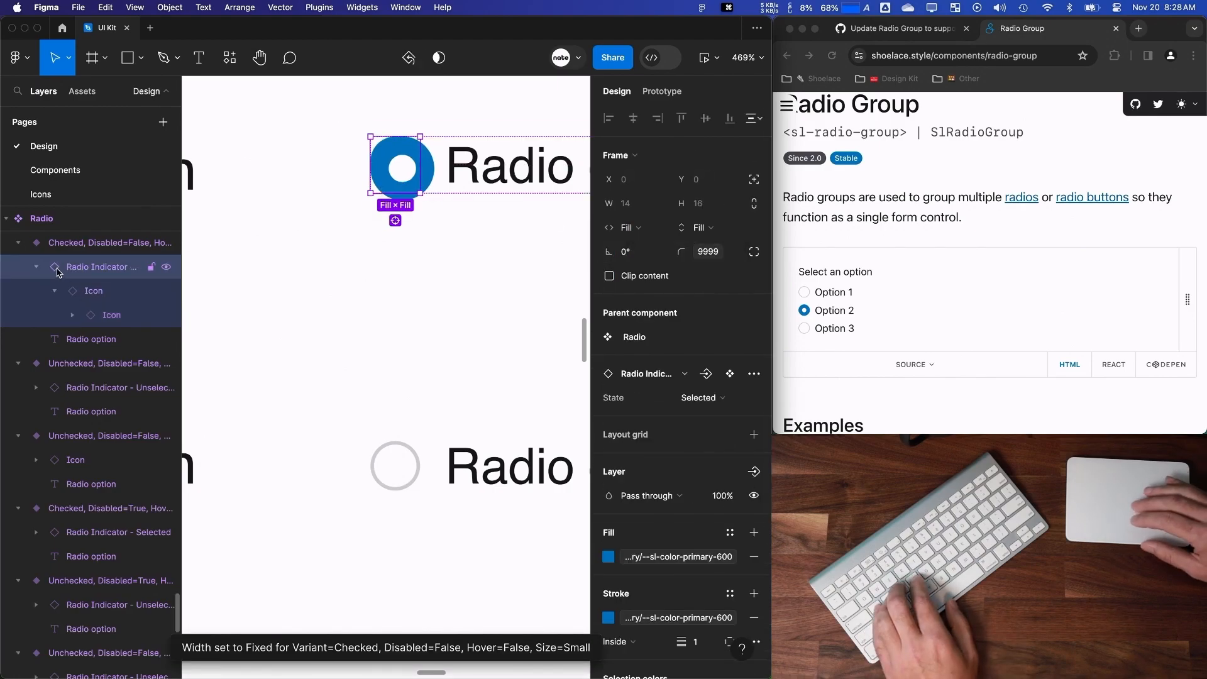
Try changing the width sizing of the icon nested in the small Checked variant's indicator, and undo it.
left_click(93, 291)
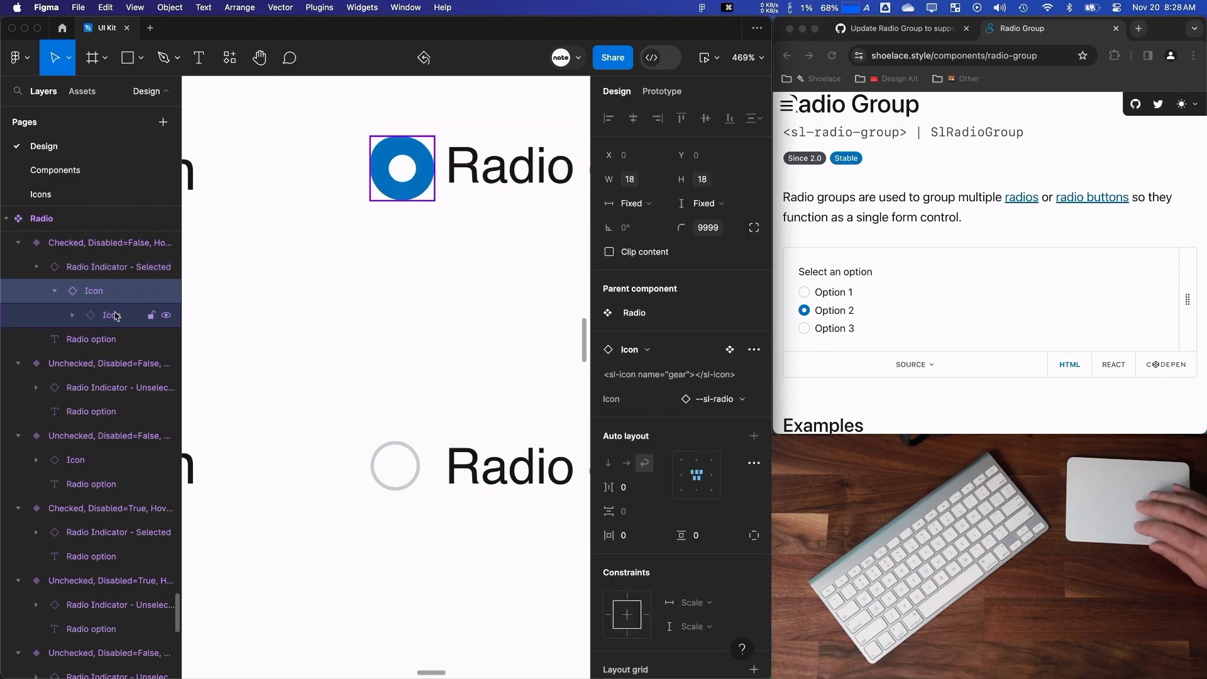
left_click(650, 220)
key("super+z")
key("super+z")
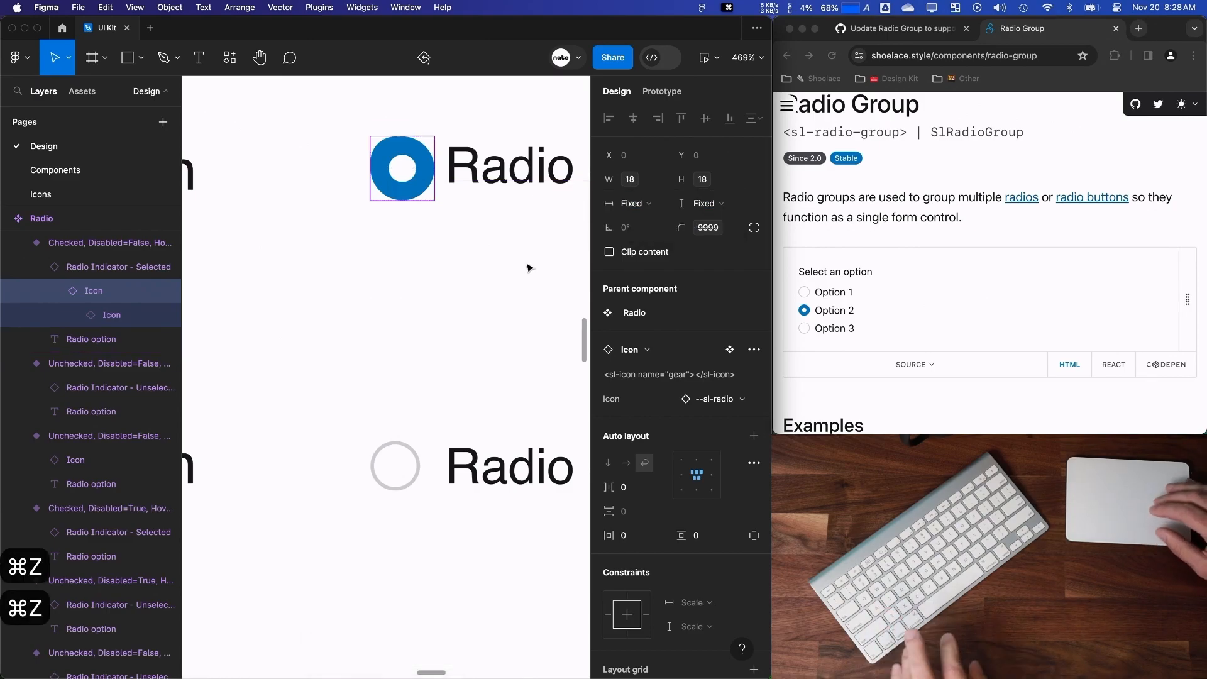
Examine each nested Icon layer of the small Checked variant and its size settings.
left_click(528, 265)
left_click(151, 455)
scroll(426, 301, "up", 1)
scroll(426, 302, "right", 1)
double_click(369, 237)
left_click(75, 314)
left_click(91, 340)
left_click(108, 363)
left_click(76, 290)
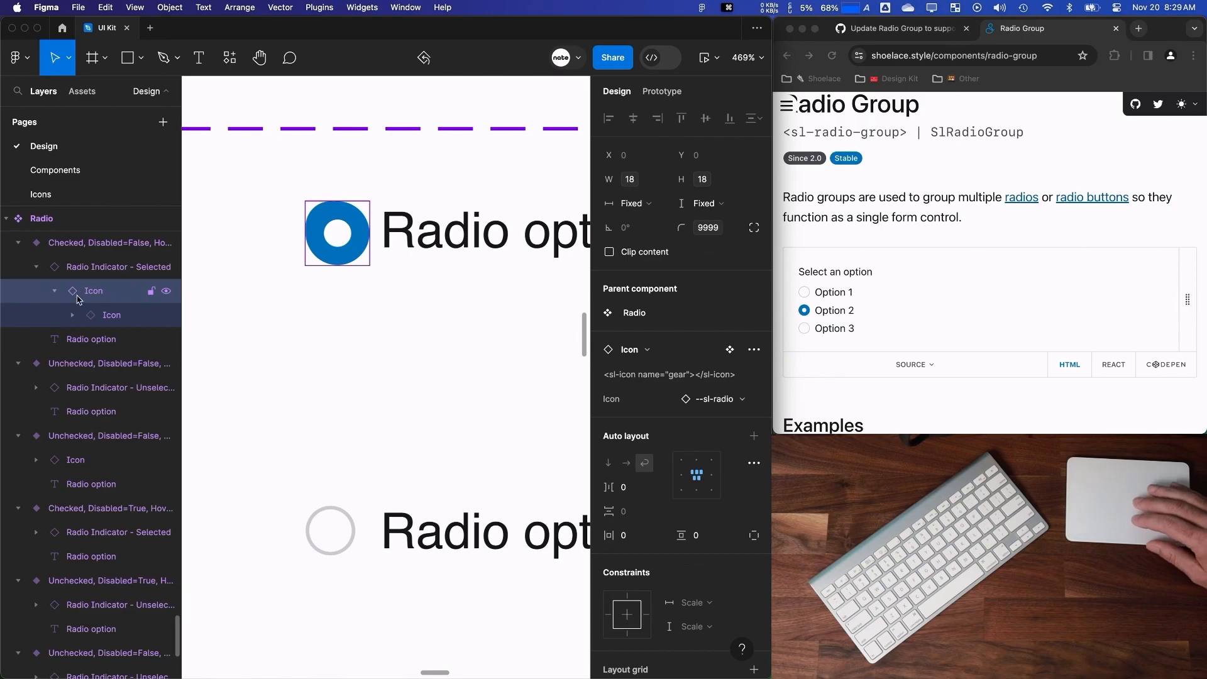
left_click_drag(76, 289, 93, 282)
left_click(93, 295)
Examine the width sizing options of the innermost Icon and the Radio Indicator in the small Checked variant.
scroll(396, 333, "down", 5)
scroll(396, 334, "right", 2)
scroll(283, 270, "left", 1)
left_click(101, 315)
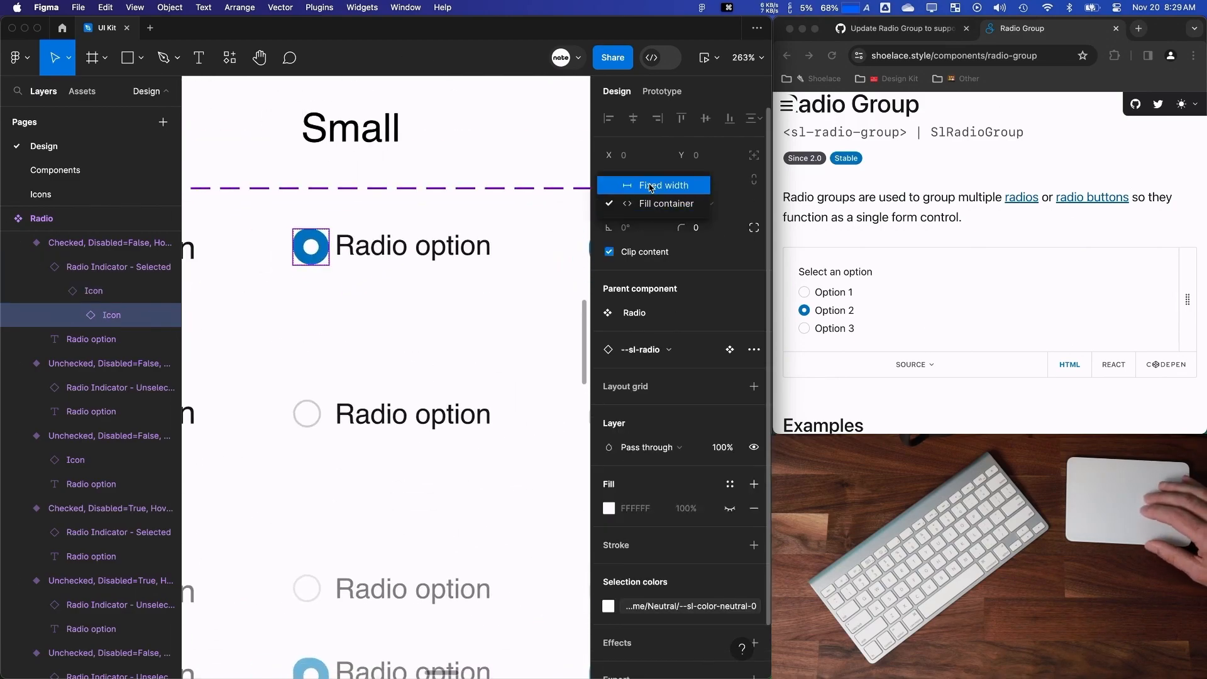
left_click(74, 269)
left_click(647, 227)
scroll(352, 369, "left", 2)
scroll(352, 369, "down", 2)
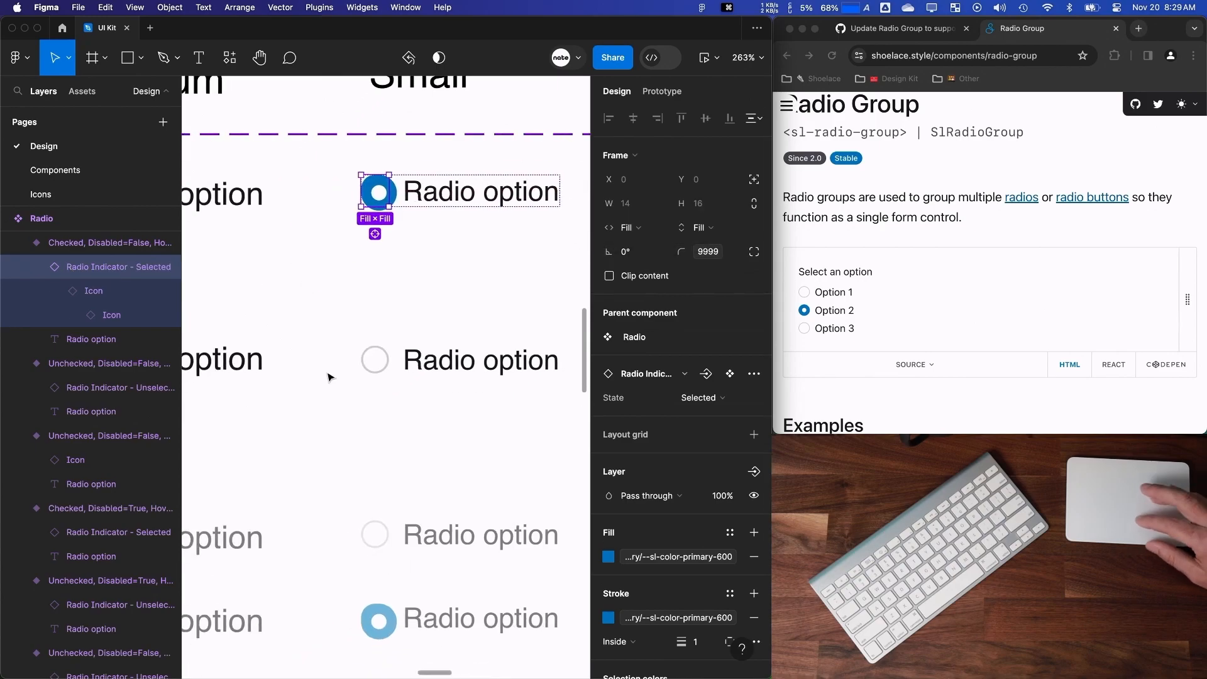
scroll(89, 274, "up", 1)
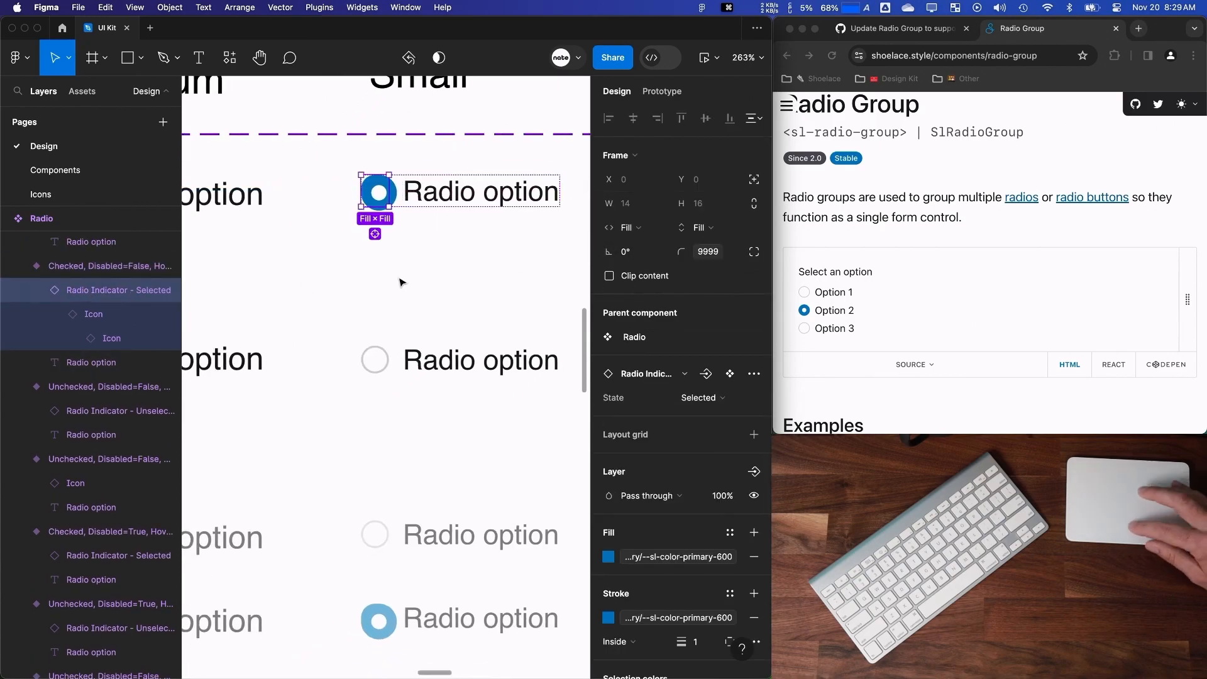
Set the small Checked variant's Radio Indicator - Selected to fixed width and fixed height.
scroll(402, 283, "down", 5)
left_click(93, 524)
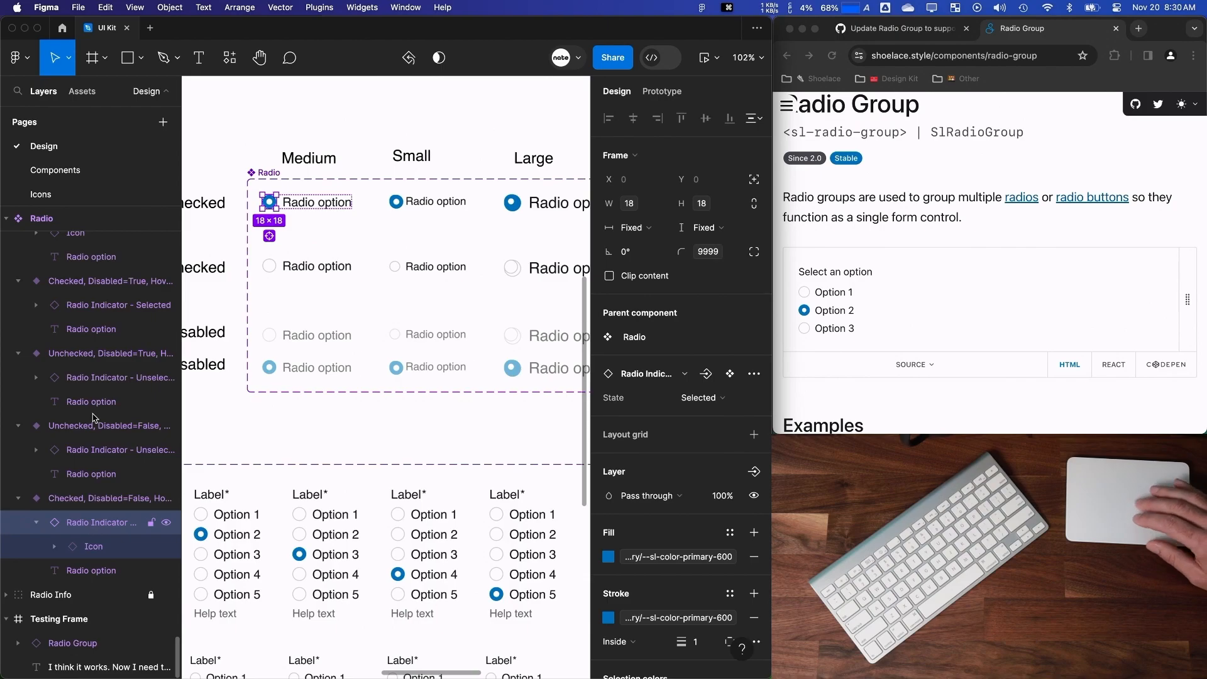
left_click(396, 202)
left_click(632, 228)
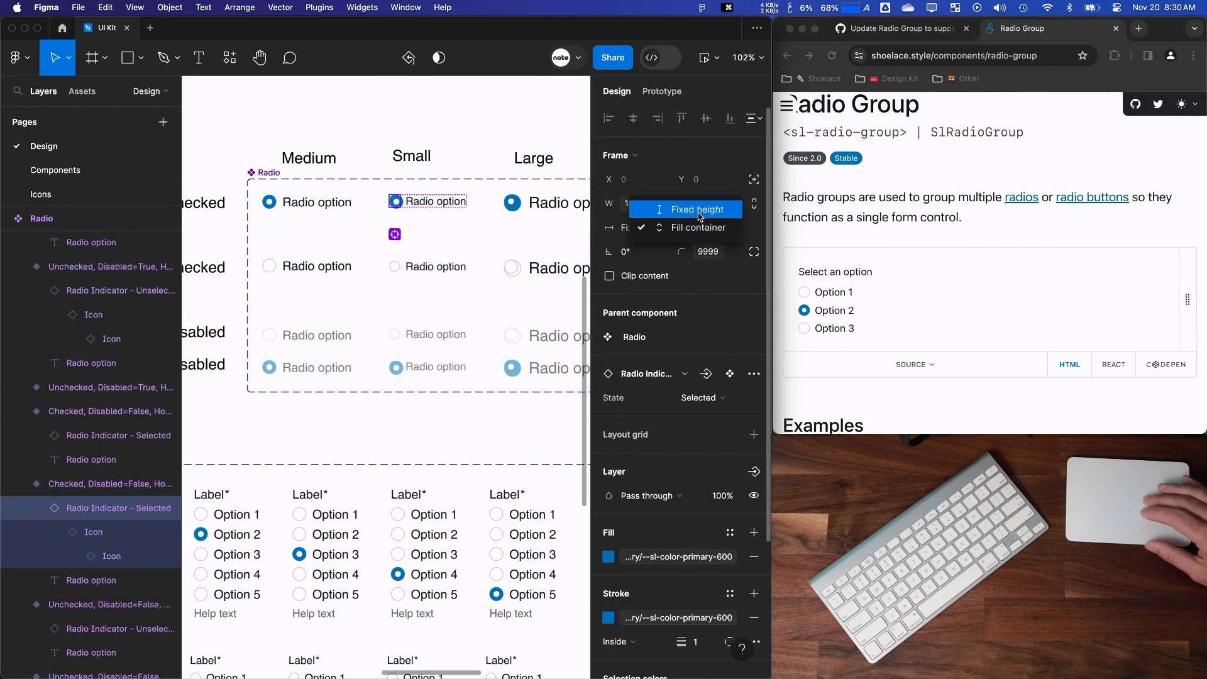
left_click(714, 283)
type("toggl")
left_click(704, 319)
left_click(402, 217)
scroll(402, 217, "up", 5)
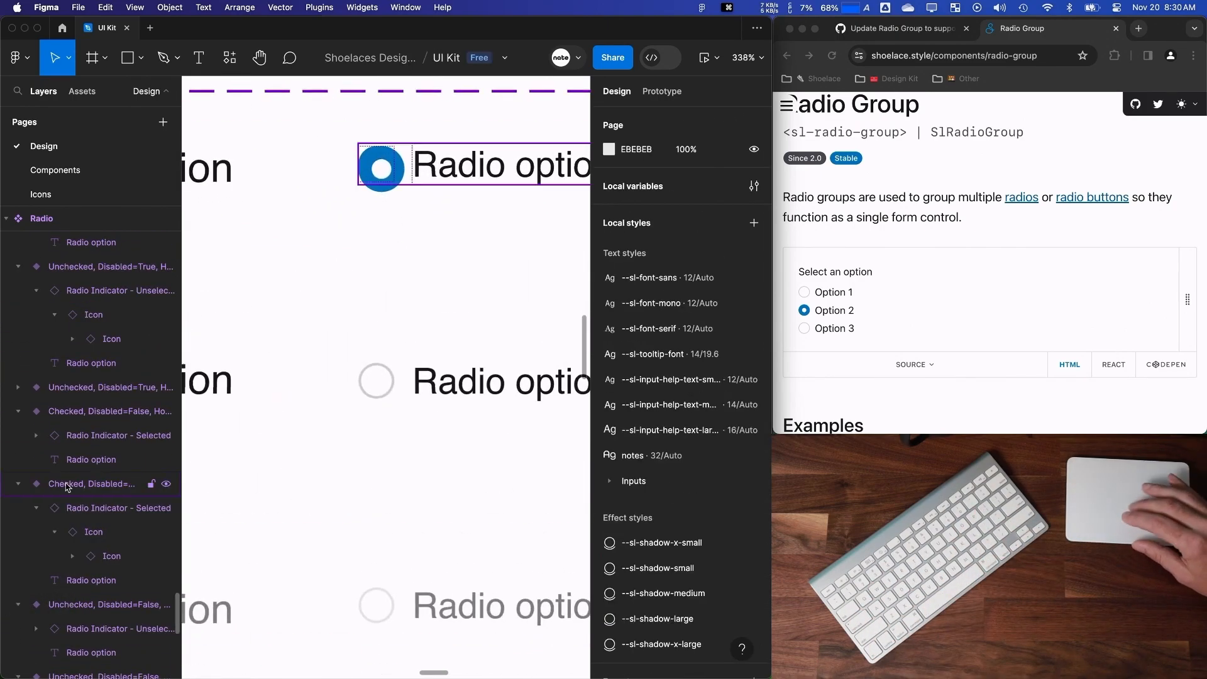
Set the width of the Selected and Selected:Hover variants in Radio Indicator - Selected to fill the container.
left_click(80, 316)
scroll(363, 243, "down", 5)
scroll(363, 242, "left", 10)
left_click(358, 193)
left_click(632, 227)
left_click(641, 251)
left_click(359, 241)
left_click(632, 228)
left_click(640, 247)
scroll(337, 336, "right", 10)
scroll(337, 337, "left", 10)
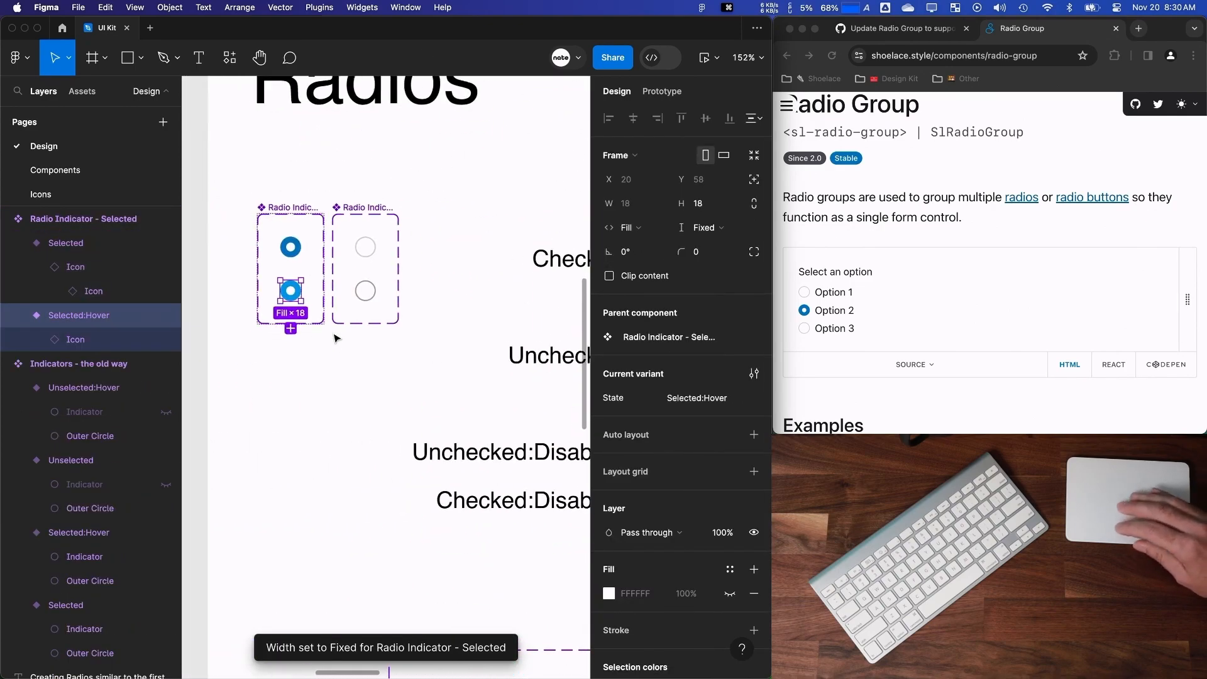
Examine the Radio Indicator - Selected and its nested Icon layers in the small Checked variant up close.
left_click(291, 208)
scroll(366, 230, "right", 10)
scroll(459, 222, "up", 10)
left_click(410, 162)
left_click(51, 480)
left_click(38, 484)
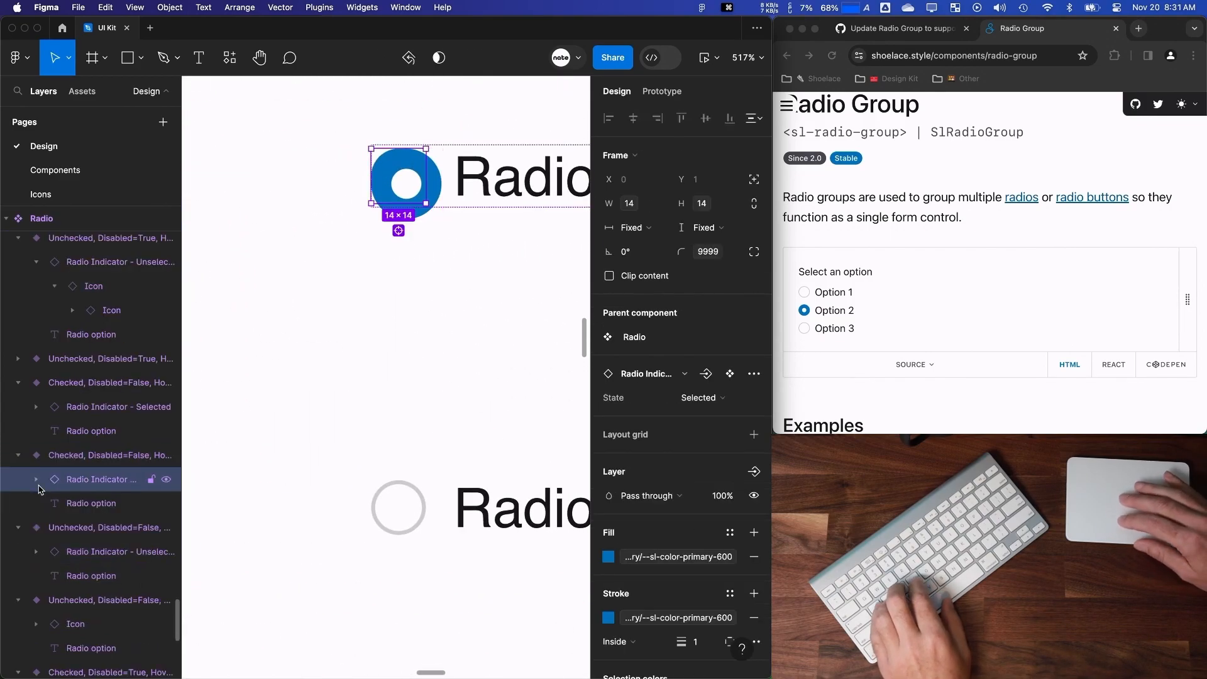
left_click(37, 480)
double_click(73, 503)
left_click(332, 365)
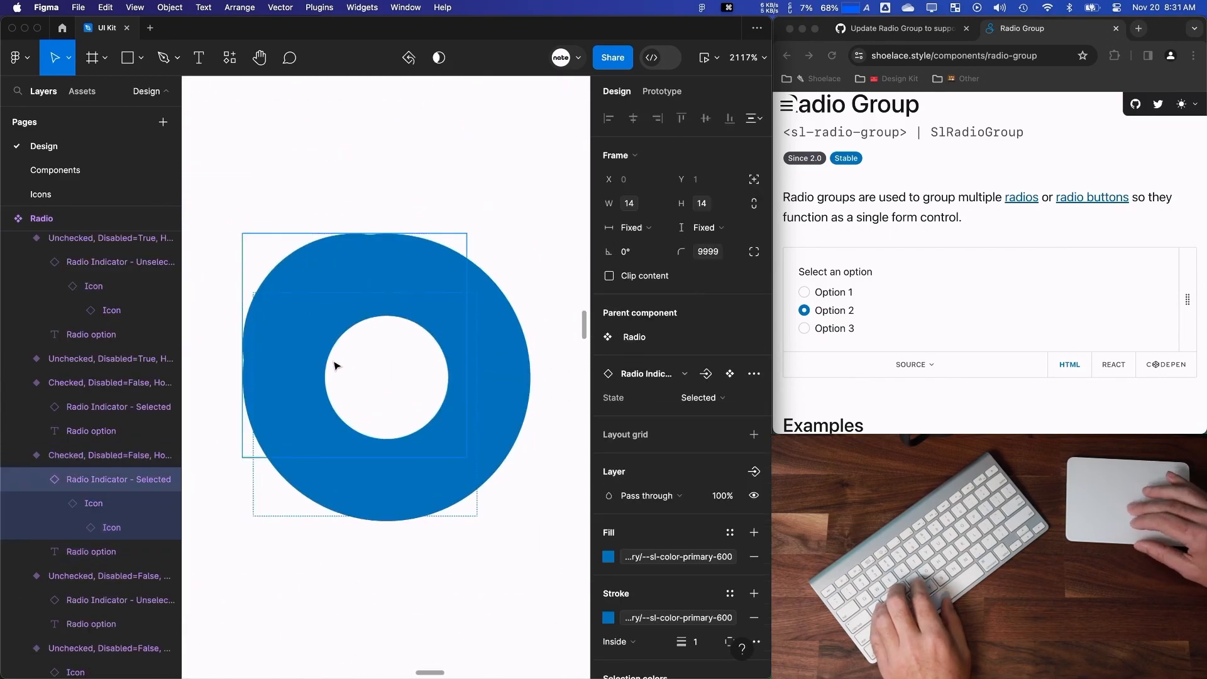
scroll(327, 369, "down", 5)
left_click(327, 372, "super")
scroll(254, 522, "down", 5)
left_click(113, 512)
Set the height of the Selected variant in Radio Indicator - Selected to fill the container.
scroll(304, 418, "left", 2)
scroll(304, 420, "down", 5)
scroll(303, 425, "left", 5)
scroll(303, 424, "left", 8)
scroll(311, 353, "up", 5)
left_click(319, 217)
left_click(88, 269)
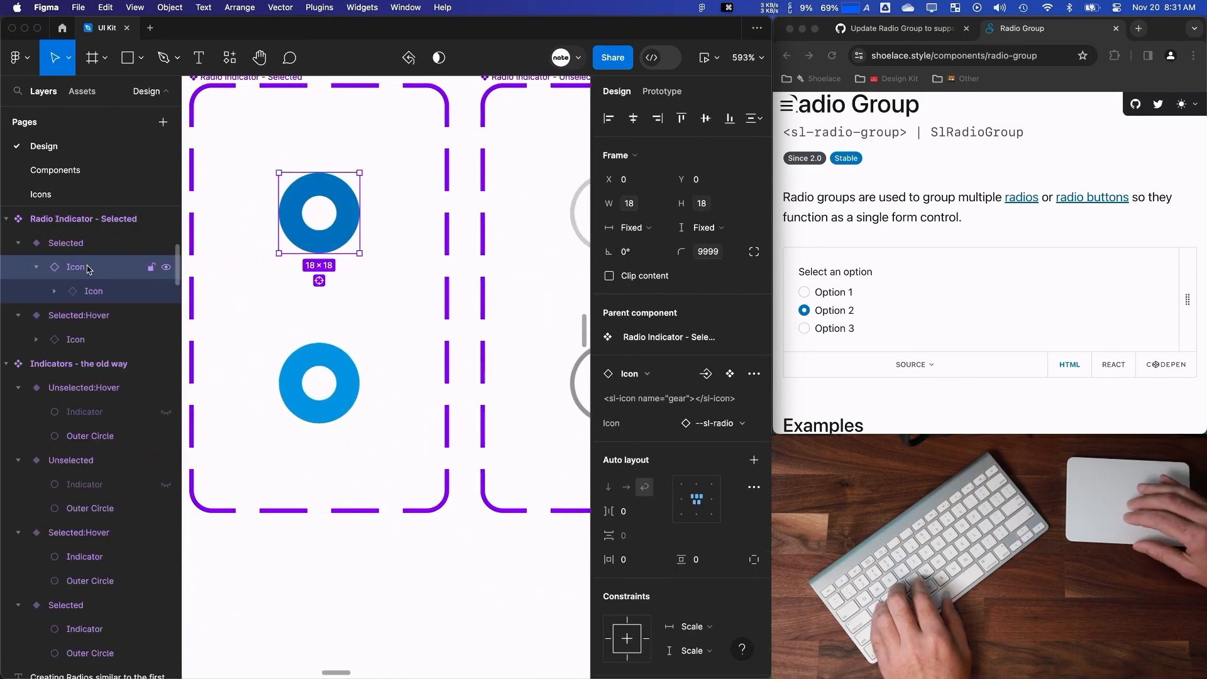
left_click(39, 247)
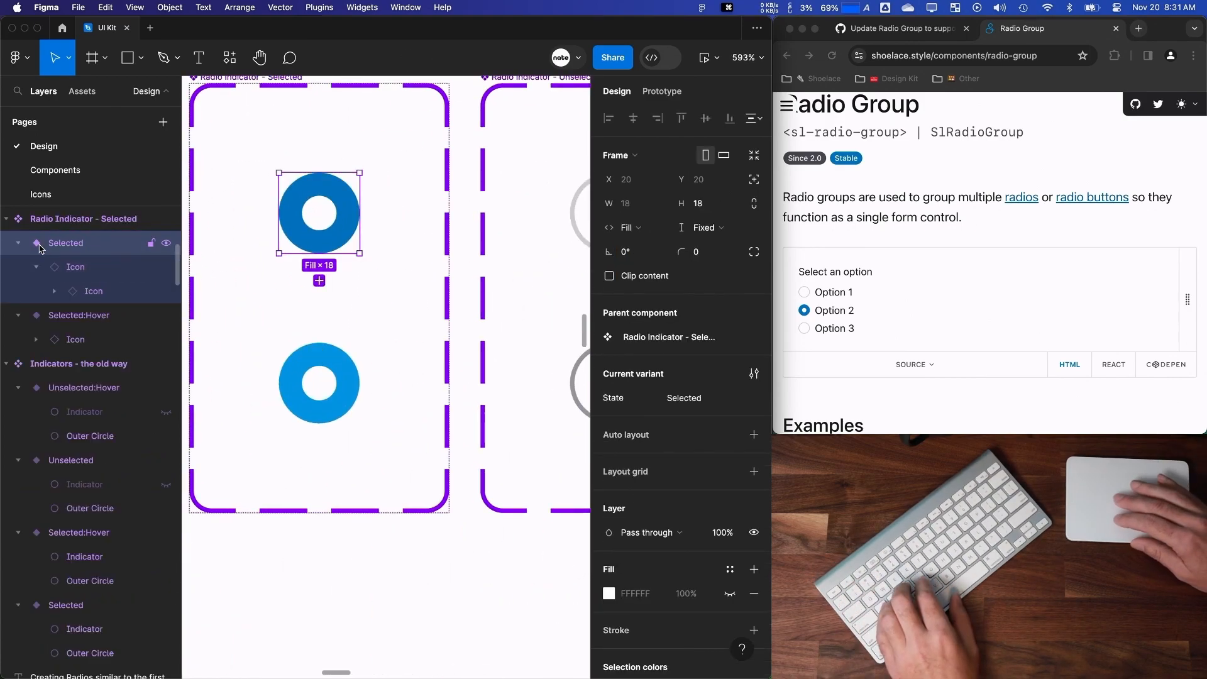
left_click(703, 227)
left_click(707, 248)
Try repositioning the outer Icon and the Icon nested in it within the Selected indicator variant, undoing each attempt.
left_click(145, 272)
left_click_drag(310, 236, 346, 339)
key("super+z")
left_click(144, 290)
left_click_drag(307, 237, 401, 327)
key("super+z")
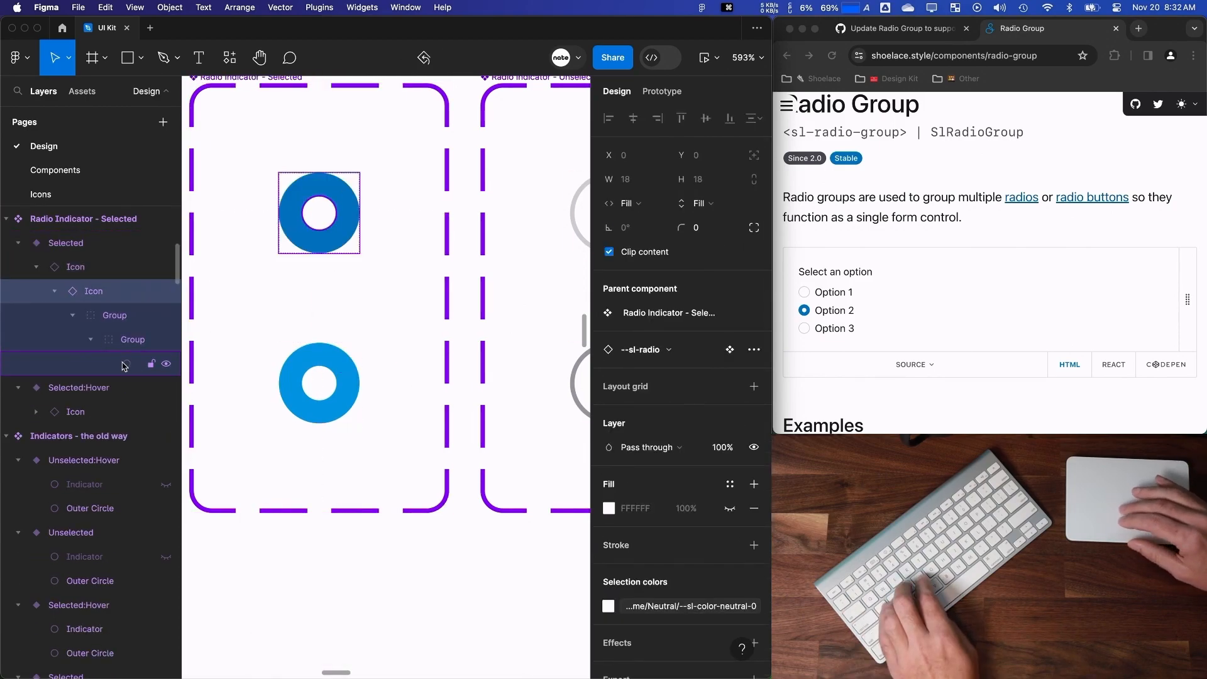
Examine the Group and Icon layers nested in the Selected indicator variant and their sizing settings.
left_click(116, 340)
left_click(86, 296)
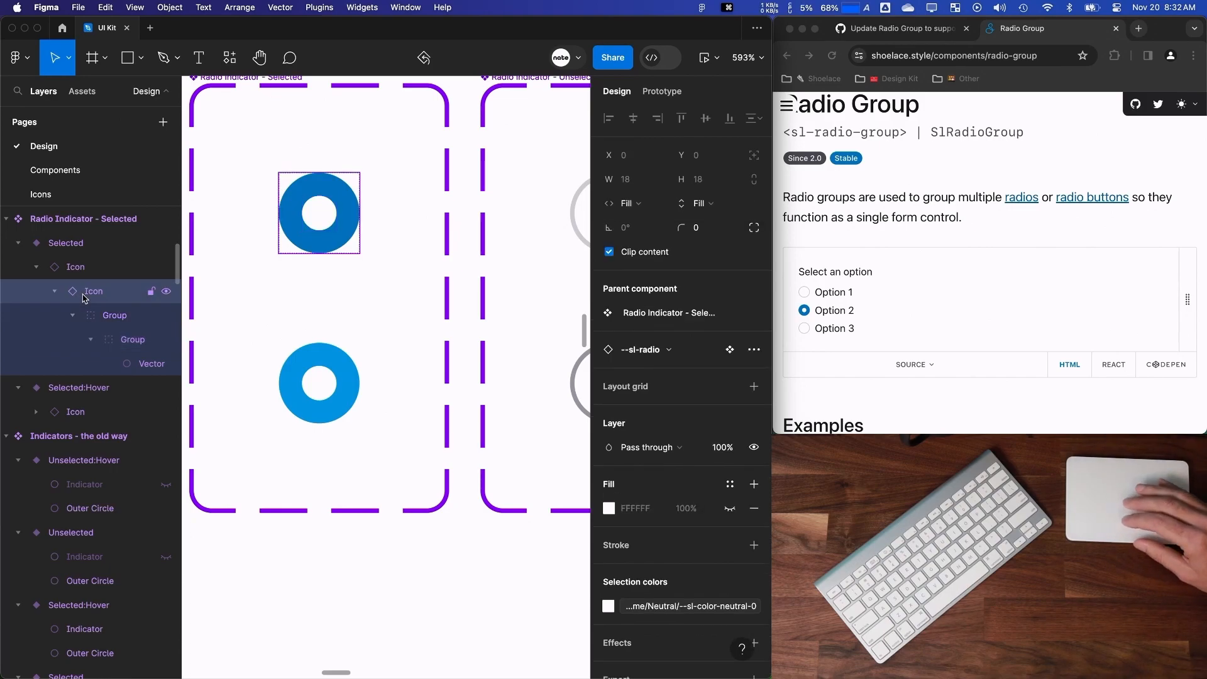
left_click(61, 270)
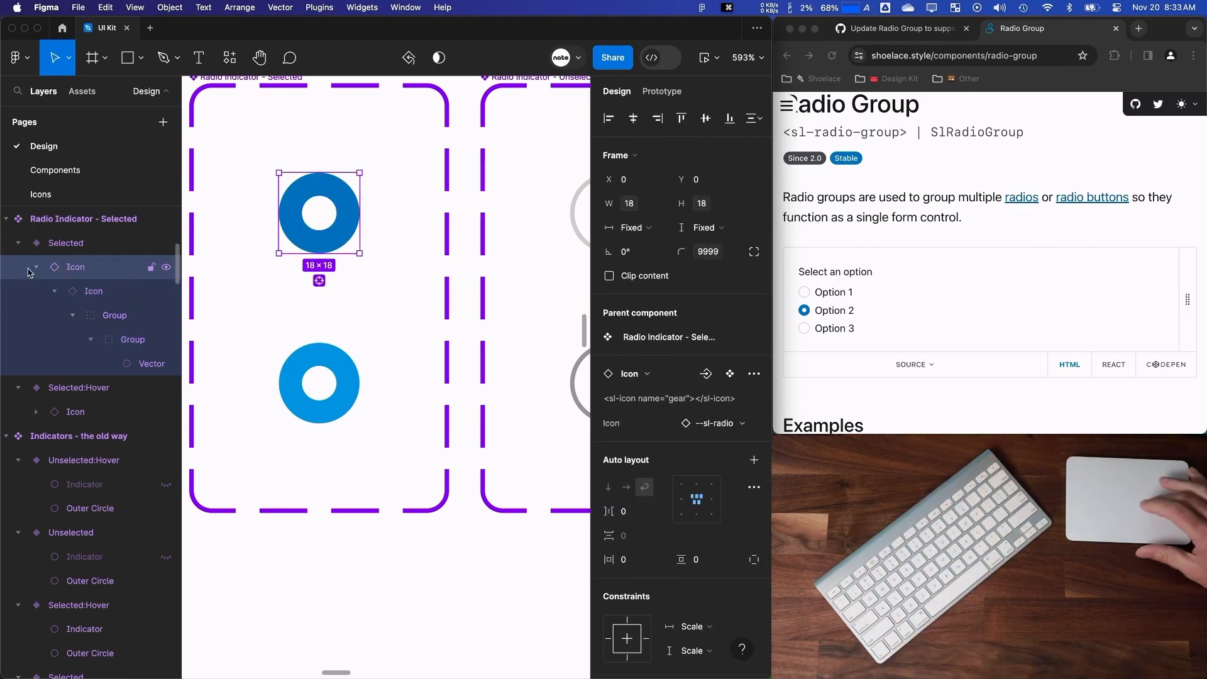
scroll(232, 276, "up", 1)
left_click(106, 320)
left_click(79, 296)
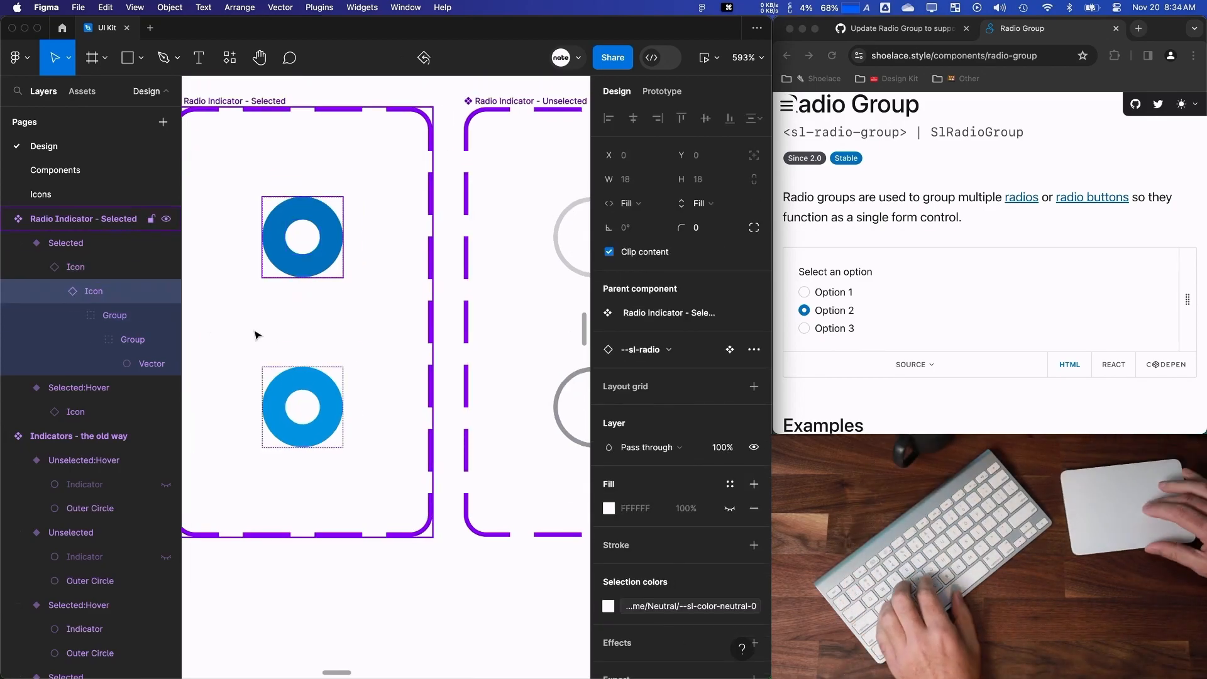
Toggle the visibility of the Icon inside the small Checked variant's indicator off and on again.
scroll(306, 329, "down", 5)
scroll(300, 355, "right", 10)
scroll(342, 326, "up", 5)
scroll(344, 326, "up", 4)
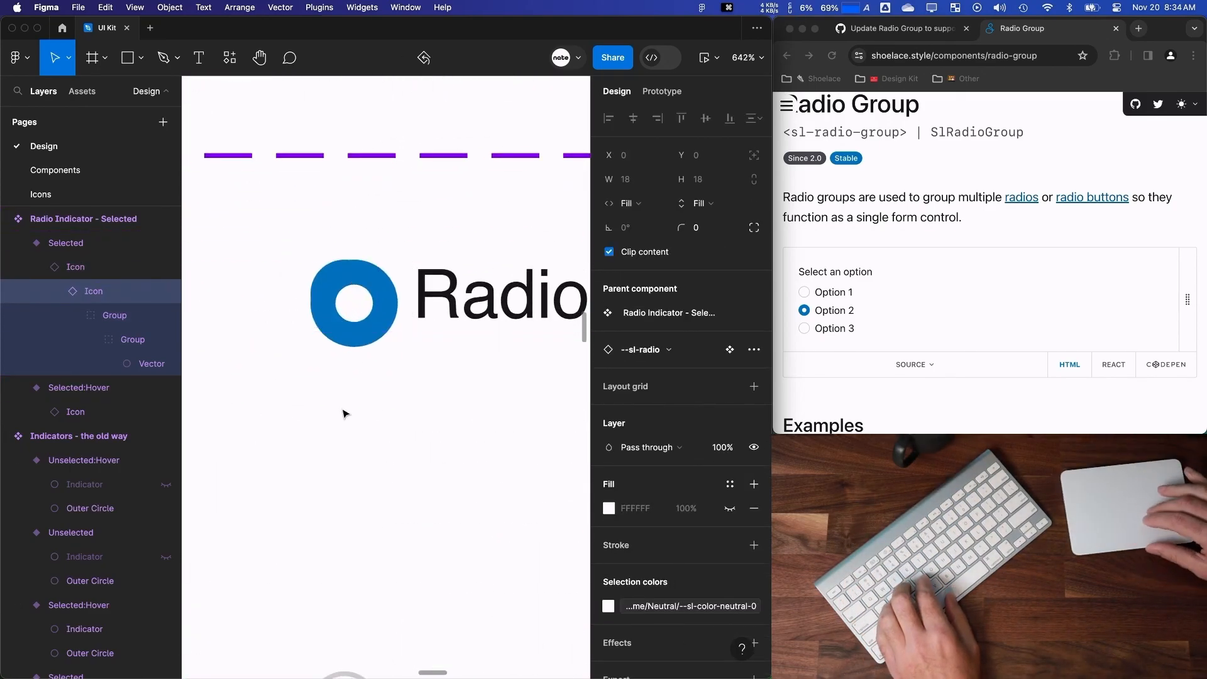
left_click(322, 306)
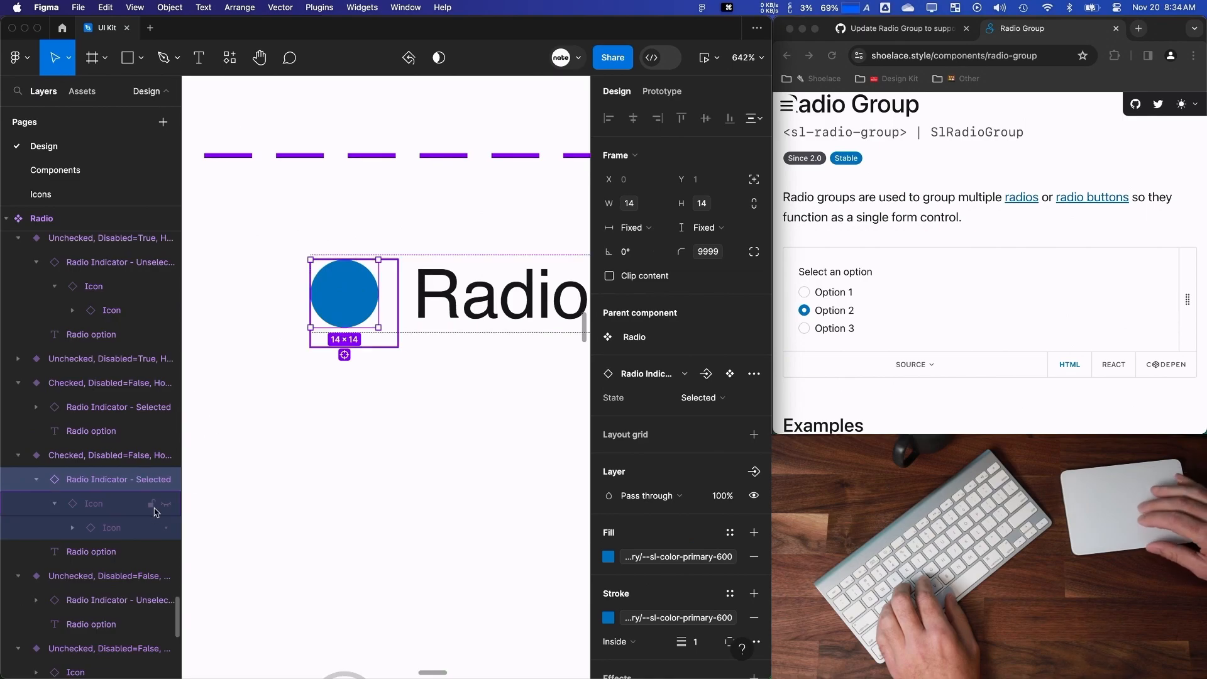
left_click(166, 504)
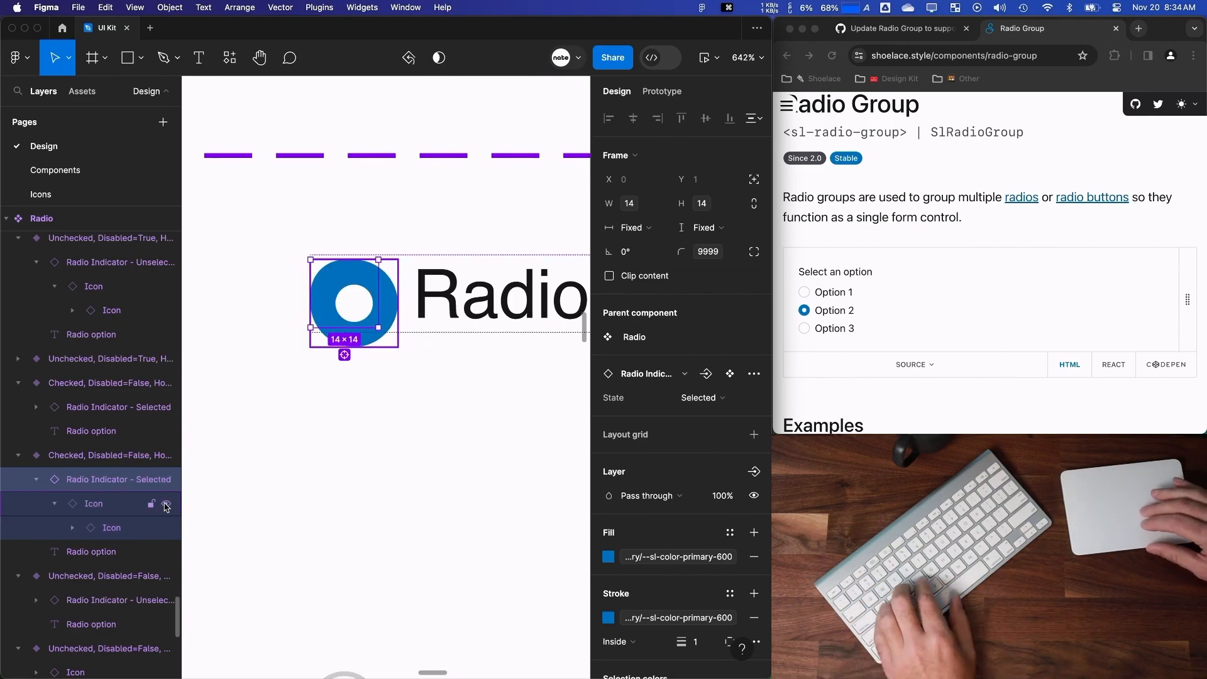
left_click(115, 504)
Compare the fill and stroke settings of the Selected indicator variant with those of its nested Icon.
scroll(393, 391, "down", 8)
scroll(418, 308, "up", 10)
left_click(415, 276)
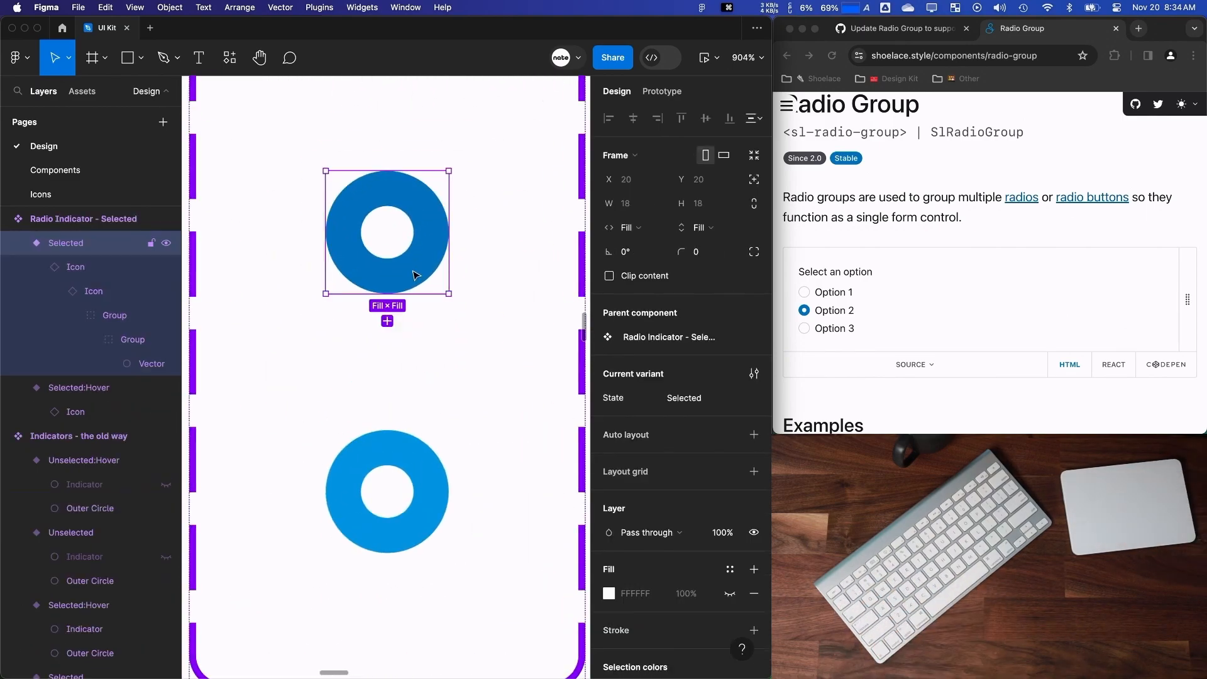
double_click(431, 271)
scroll(708, 447, "down", 7)
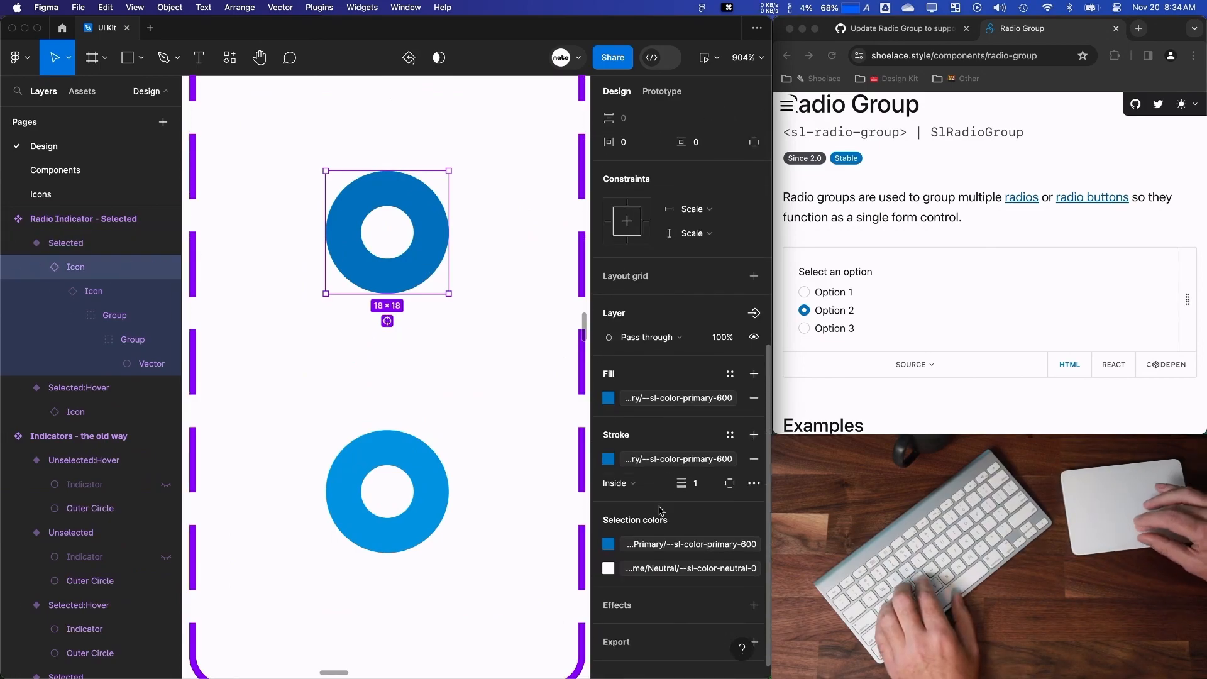
left_click(51, 249)
left_click(81, 265)
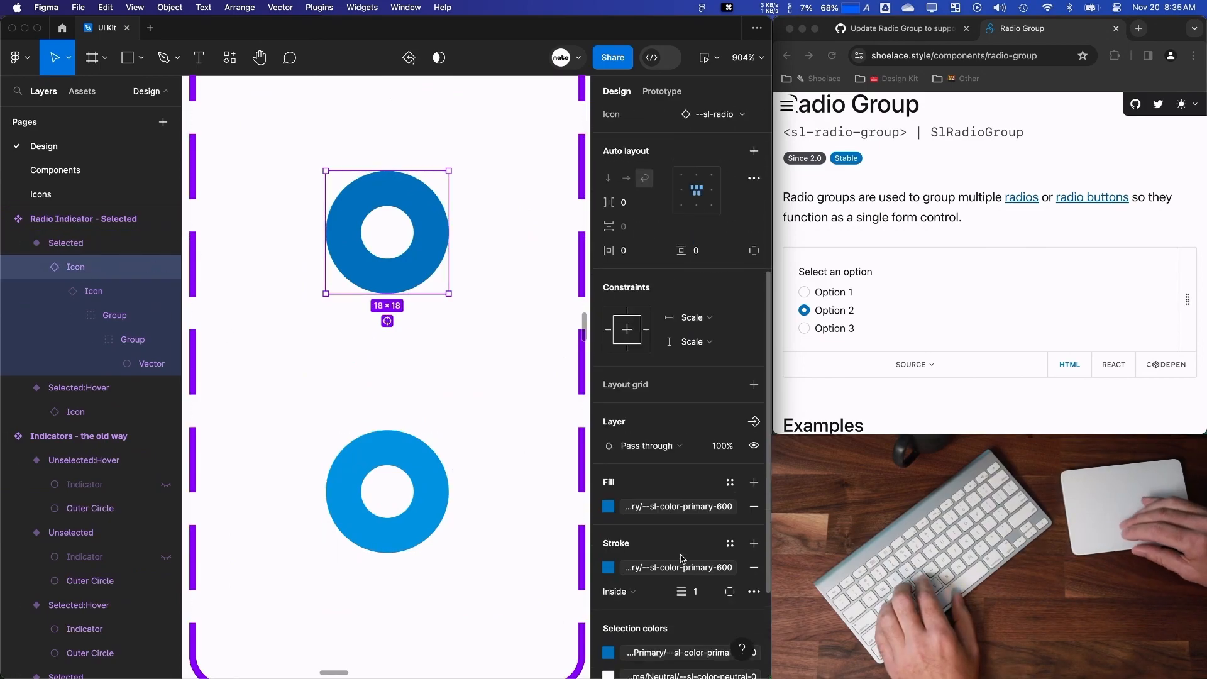
left_click(92, 296)
left_click(62, 242)
scroll(423, 326, "down", 3)
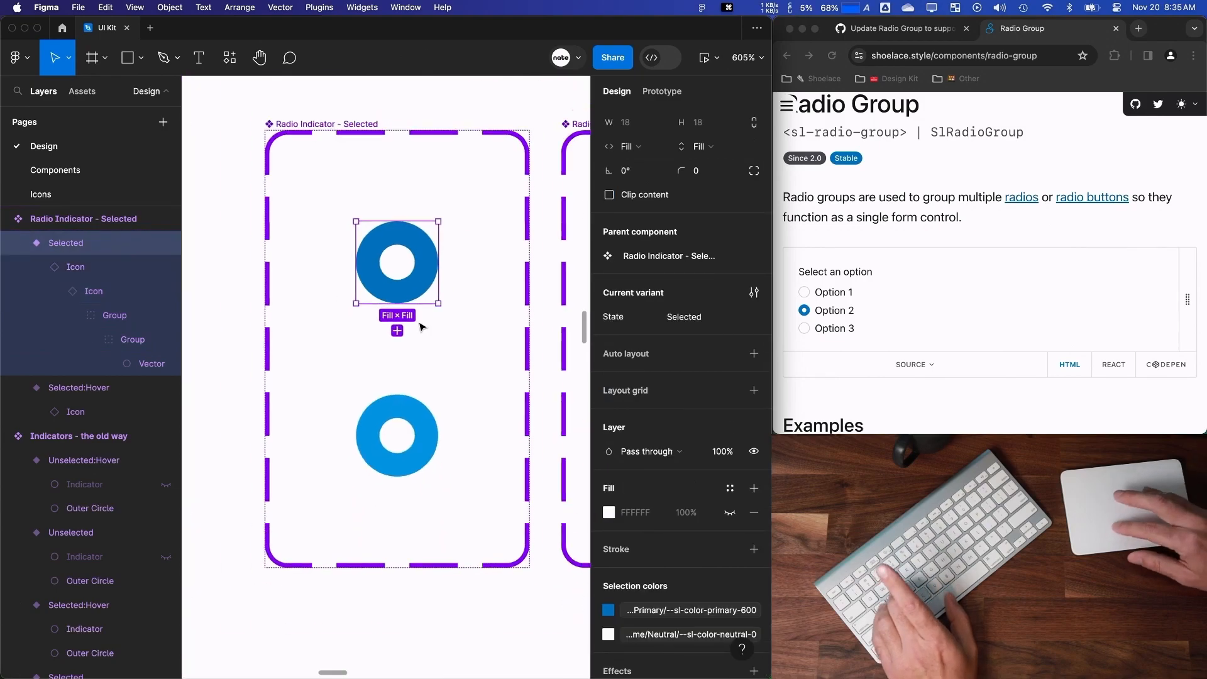
Remove the fill and stroke from the Radio Indicator - Selected in the small Checked variant.
scroll(423, 326, "right", 10)
scroll(423, 326, "down", 5)
scroll(375, 326, "up", 5)
left_click(375, 326, "super")
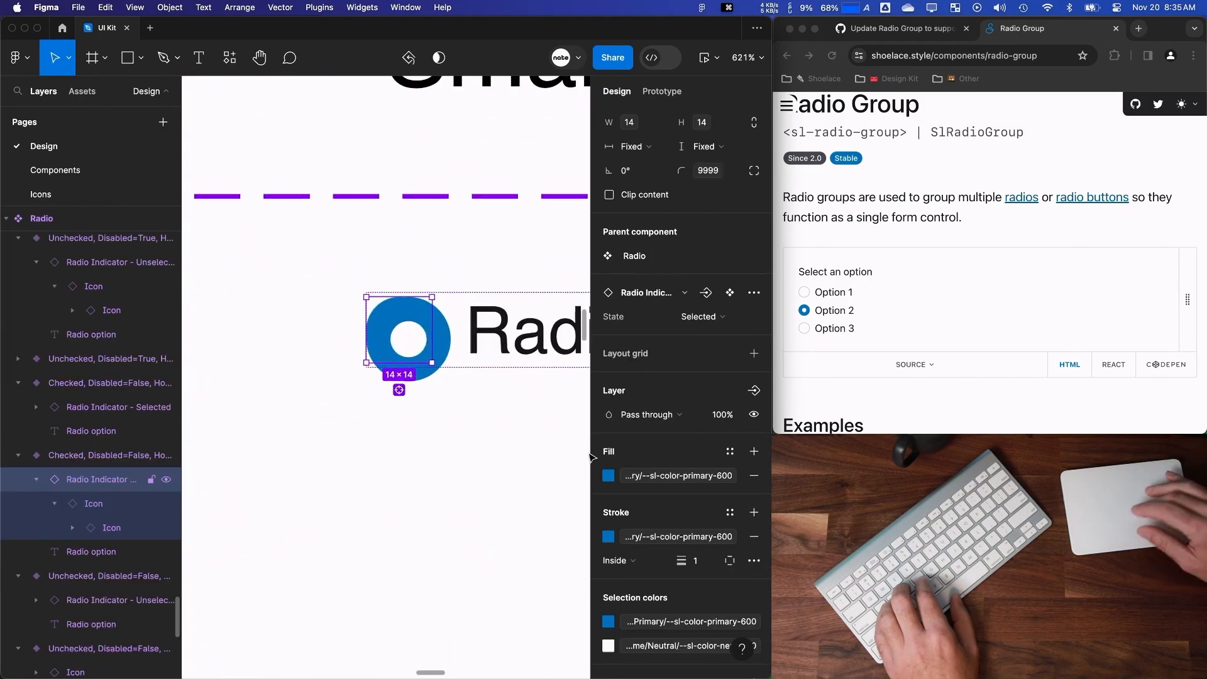
left_click(757, 480)
left_click(756, 514)
Remove the fill and stroke from the Radio Indicator - Selected in the small Checked:Disabled variant.
scroll(283, 431, "down", 6)
scroll(292, 439, "up", 5)
left_click(294, 440, "super")
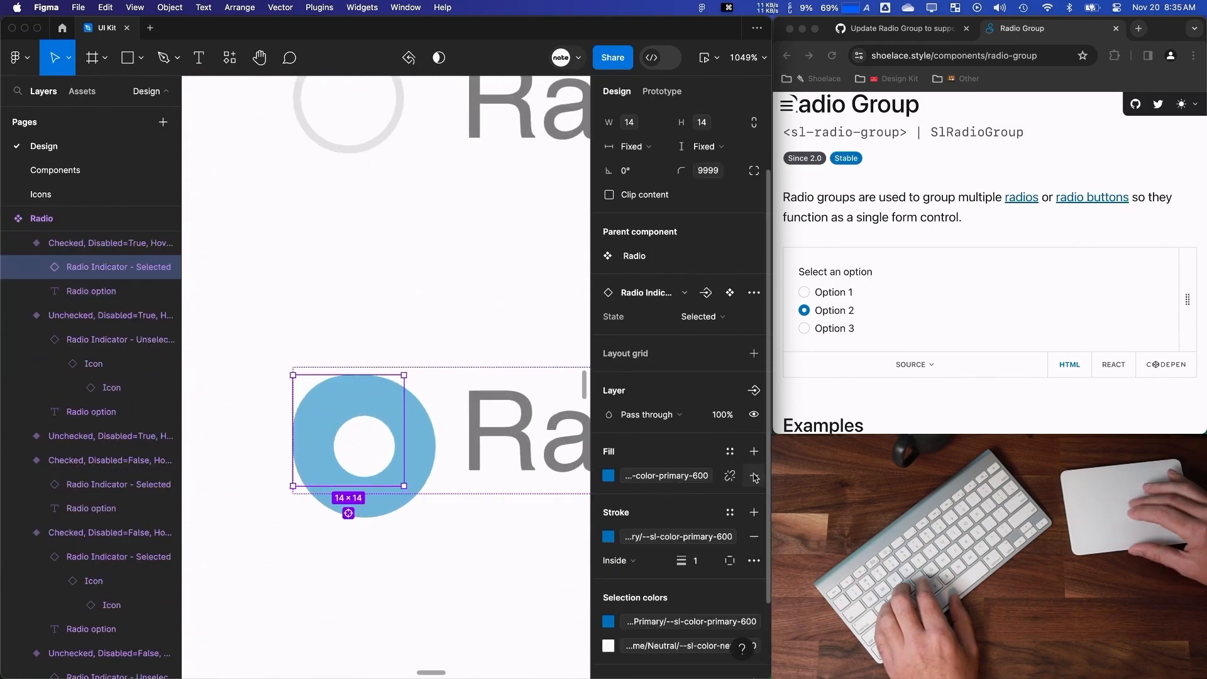
Select the Radio Indicators of all four large Radio variants and remove their fill and stroke.
scroll(427, 562, "down", 5)
left_click(410, 445, "shift")
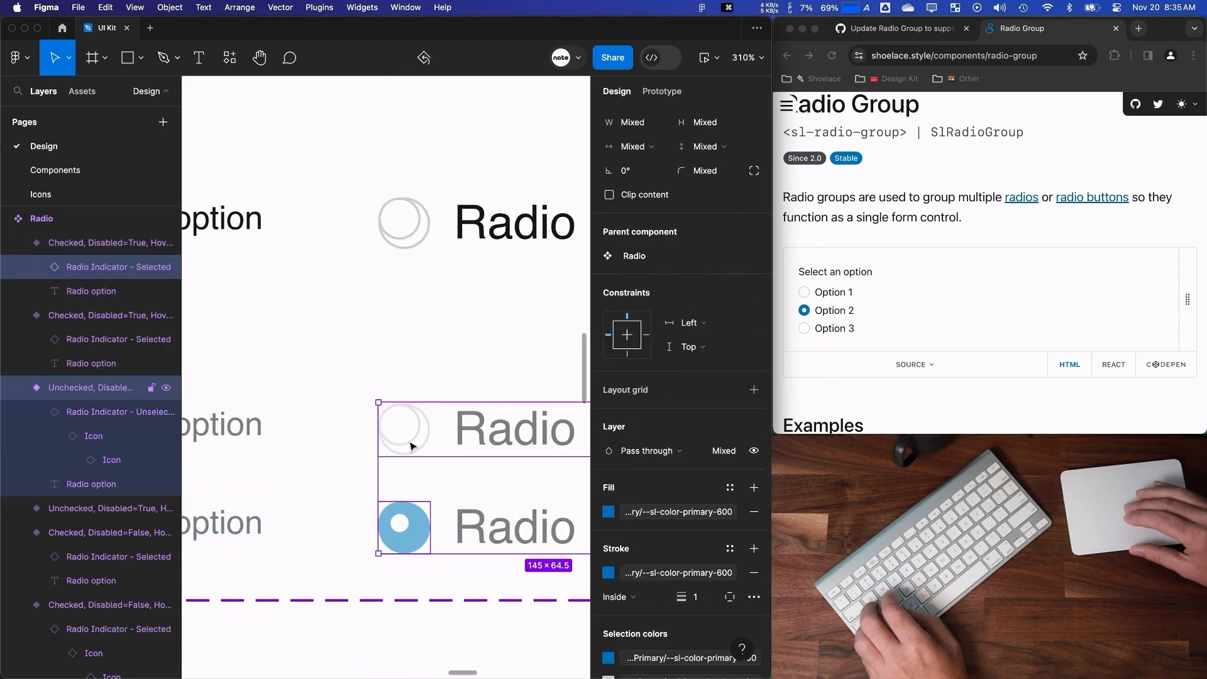
left_click(104, 410)
scroll(281, 388, "down", 4)
left_click(112, 267, "super")
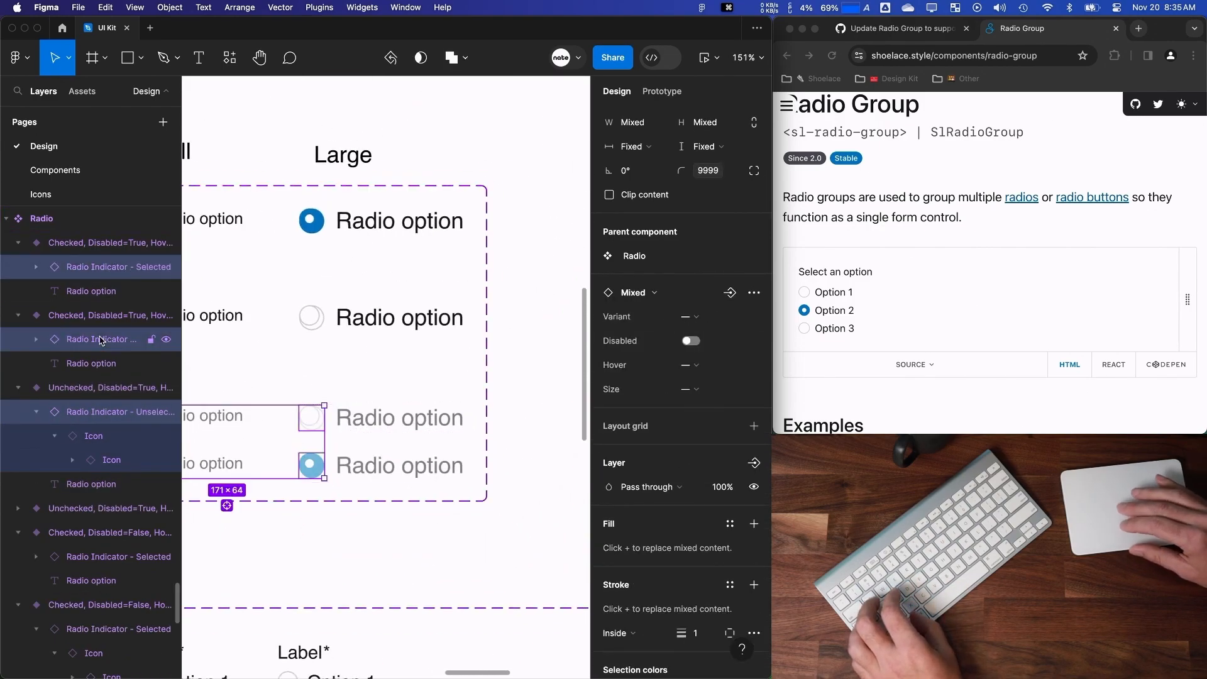
left_click(92, 559, "shift")
scroll(95, 553, "down", 2)
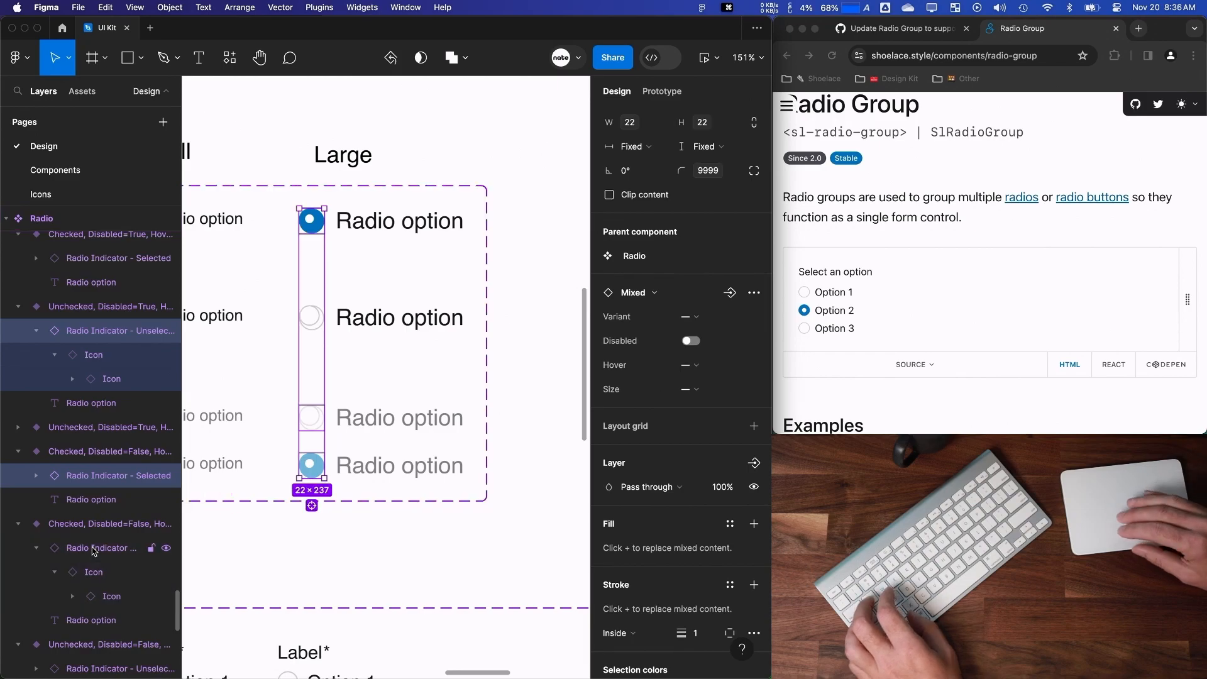
scroll(689, 524, "down", 3)
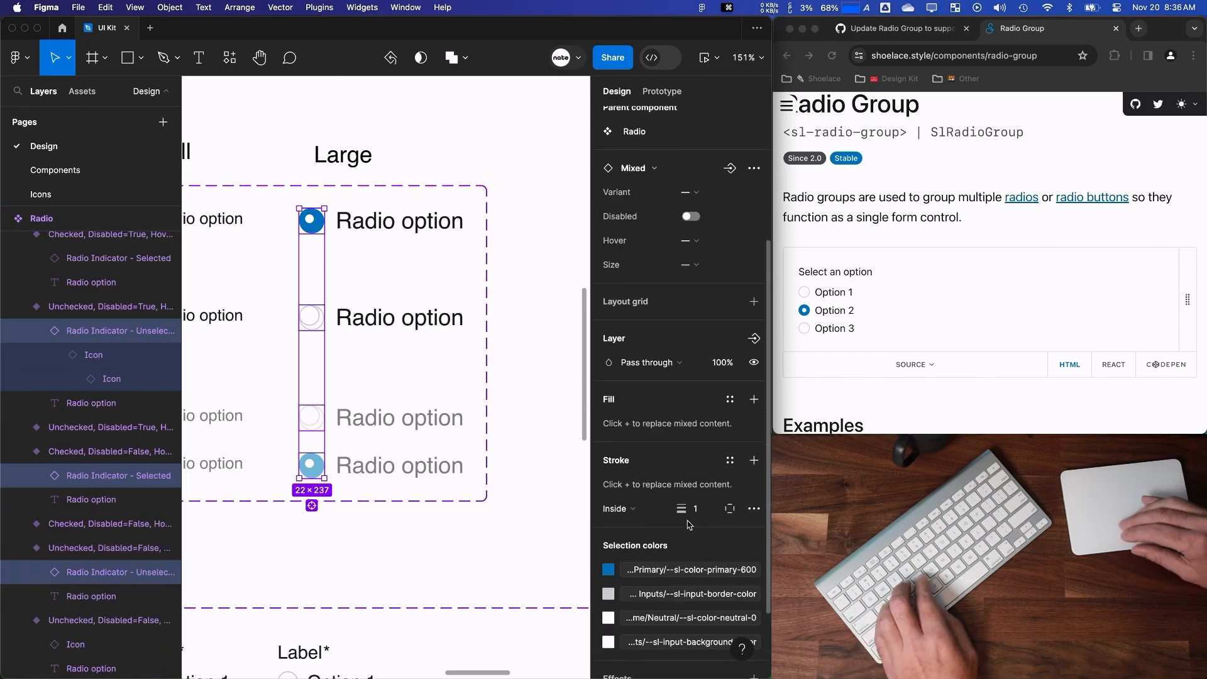
left_click(754, 400)
left_click(754, 460)
Compare the layout settings of the small Checked Radio variant with those of the Selected indicator variant.
scroll(341, 350, "left", 5)
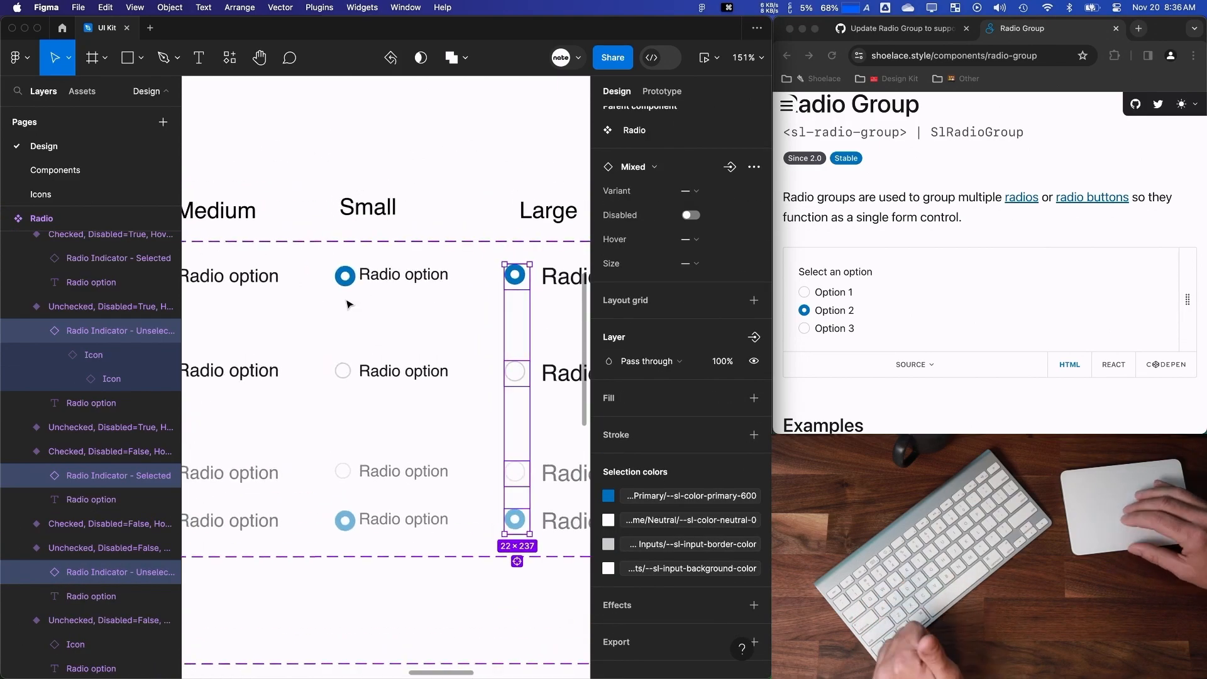
left_click(84, 332)
scroll(423, 270, "up", 5)
scroll(427, 267, "down", 3)
left_click(434, 263)
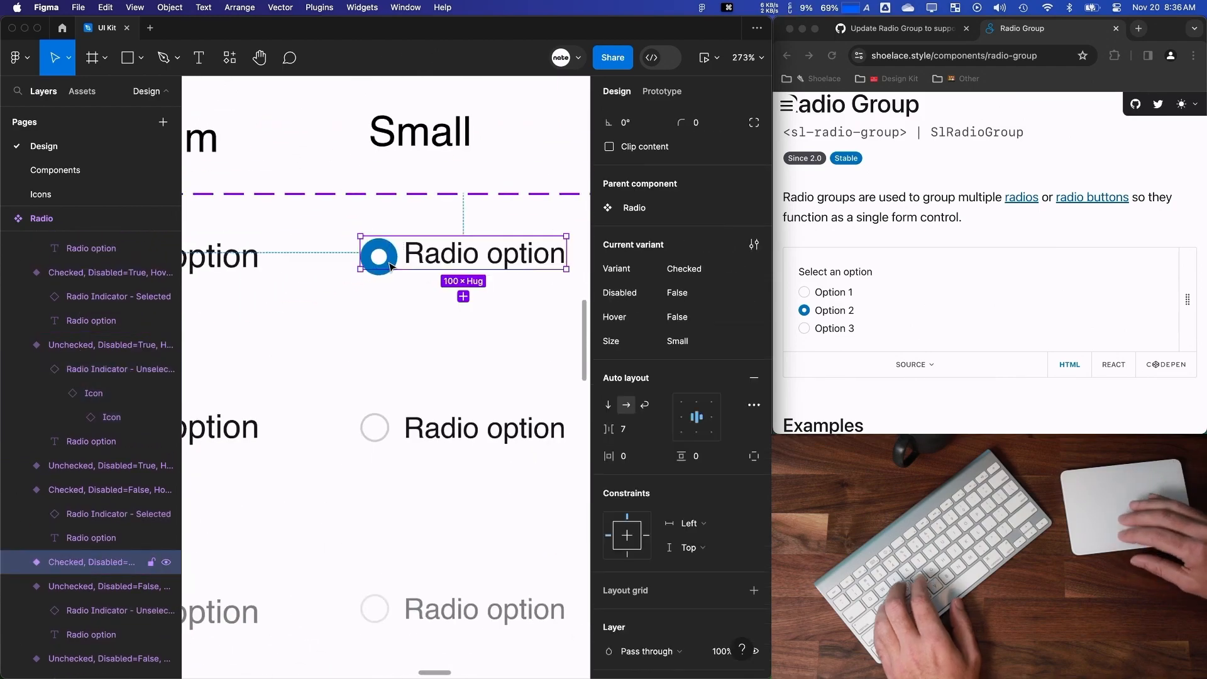
scroll(358, 340, "left", 5)
scroll(352, 333, "down", 3)
left_click(305, 263)
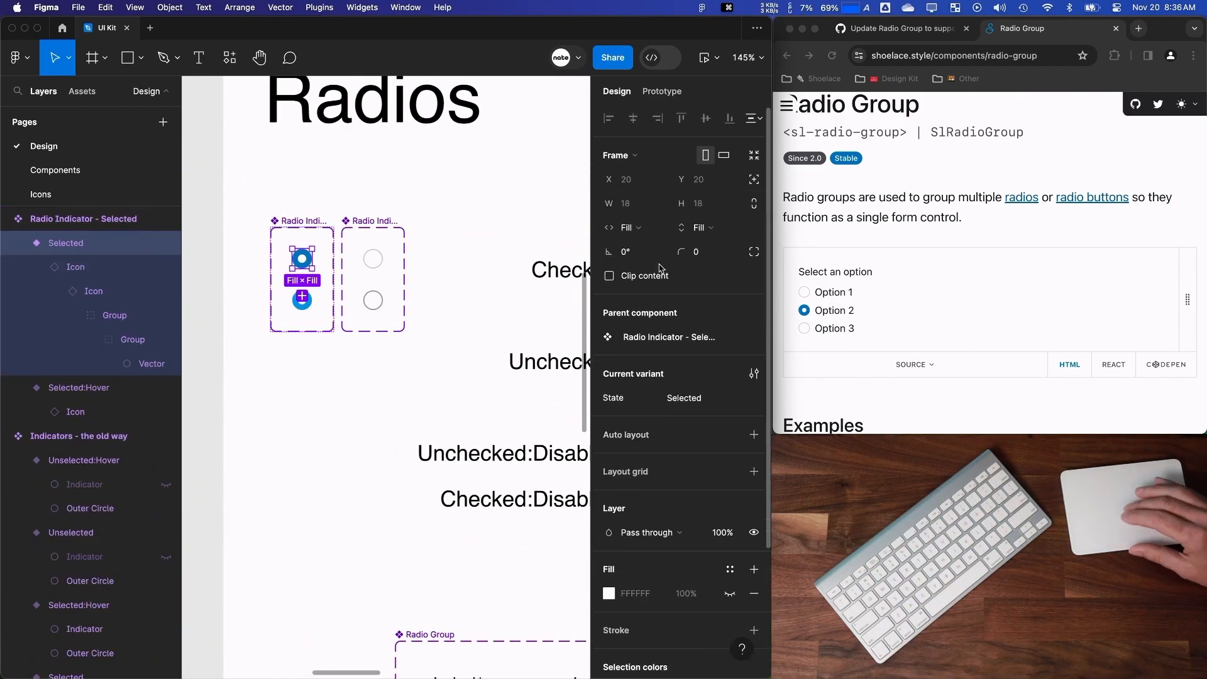
Inspect the Icon layers nested in the Selected indicator variant and their constraints, then collapse the nested layers.
scroll(307, 265, "up", 5)
left_click(69, 267)
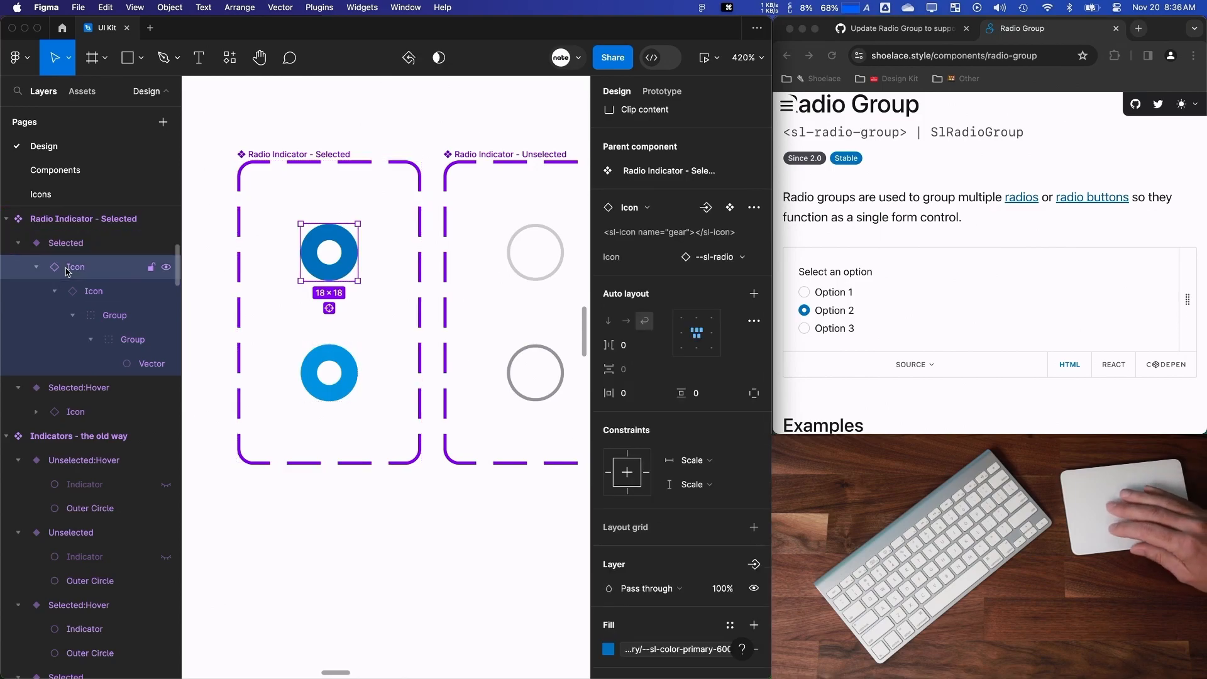
left_click(76, 292)
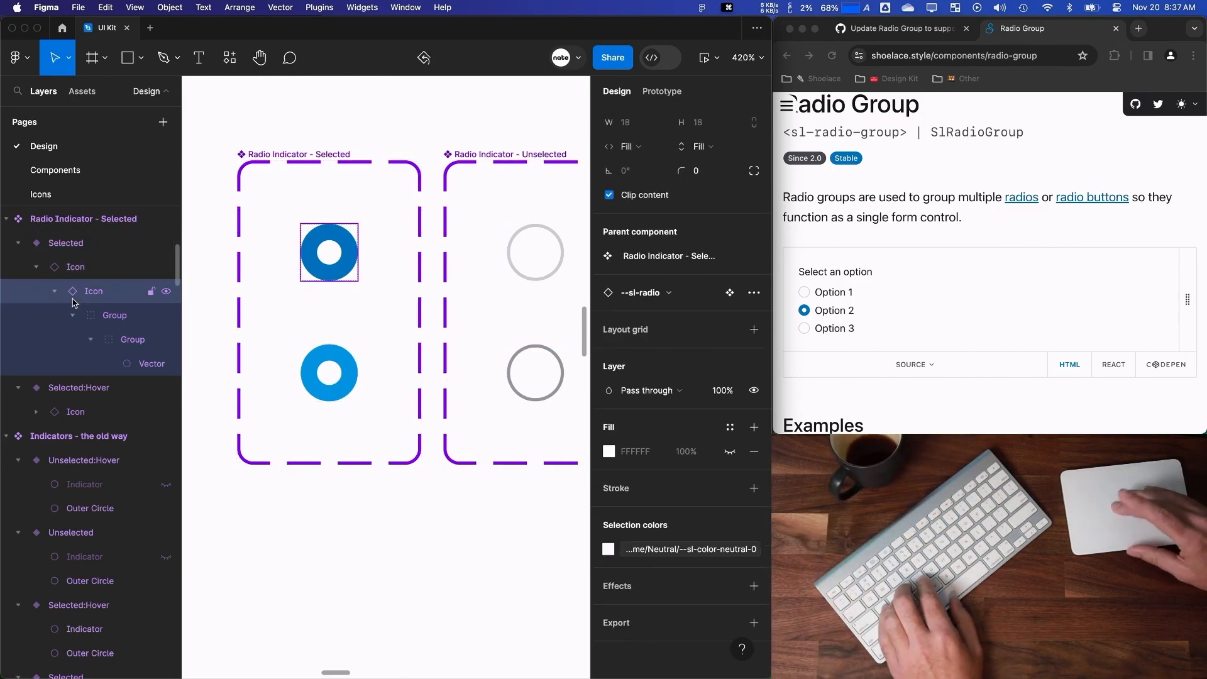
left_click(68, 271)
left_click_drag(74, 297, 70, 267)
left_click(68, 269)
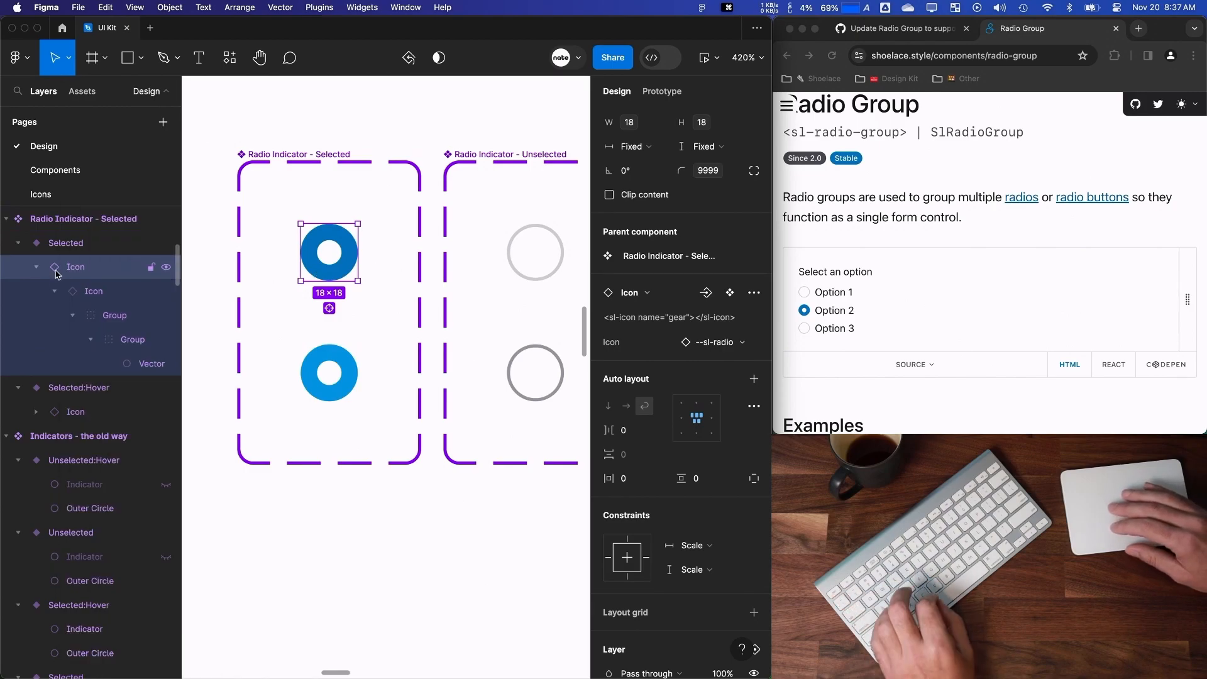
left_click(55, 291)
left_click(55, 244)
scroll(640, 560, "down", 2)
Try setting the width of the Selected indicator variant's Icon to hug contents, and undo it.
left_click(100, 269)
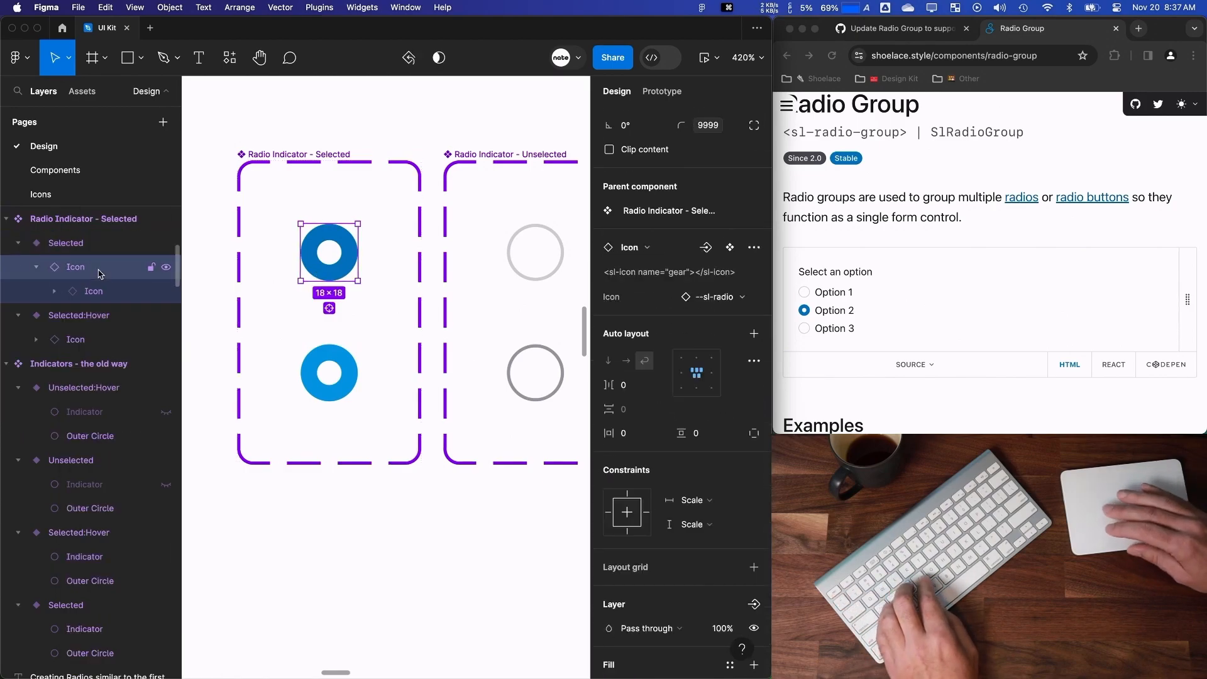
scroll(630, 461, "down", 5)
scroll(655, 288, "up", 7)
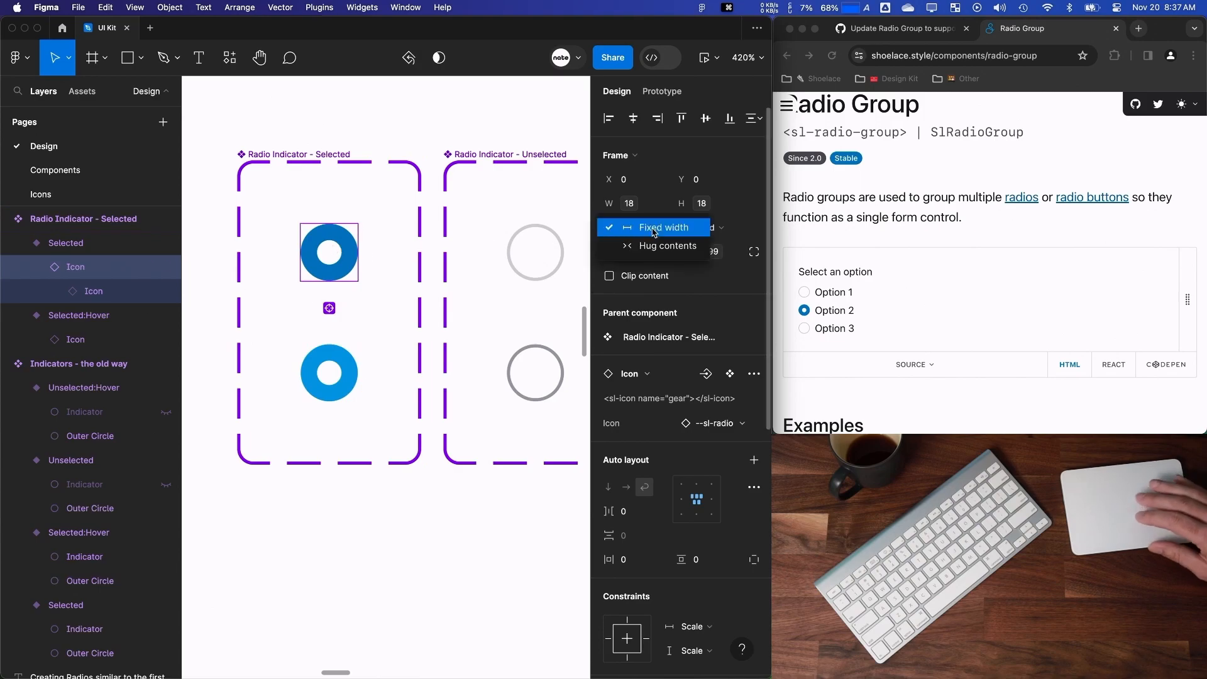
left_click(666, 246)
key("super+z")
key("super+z")
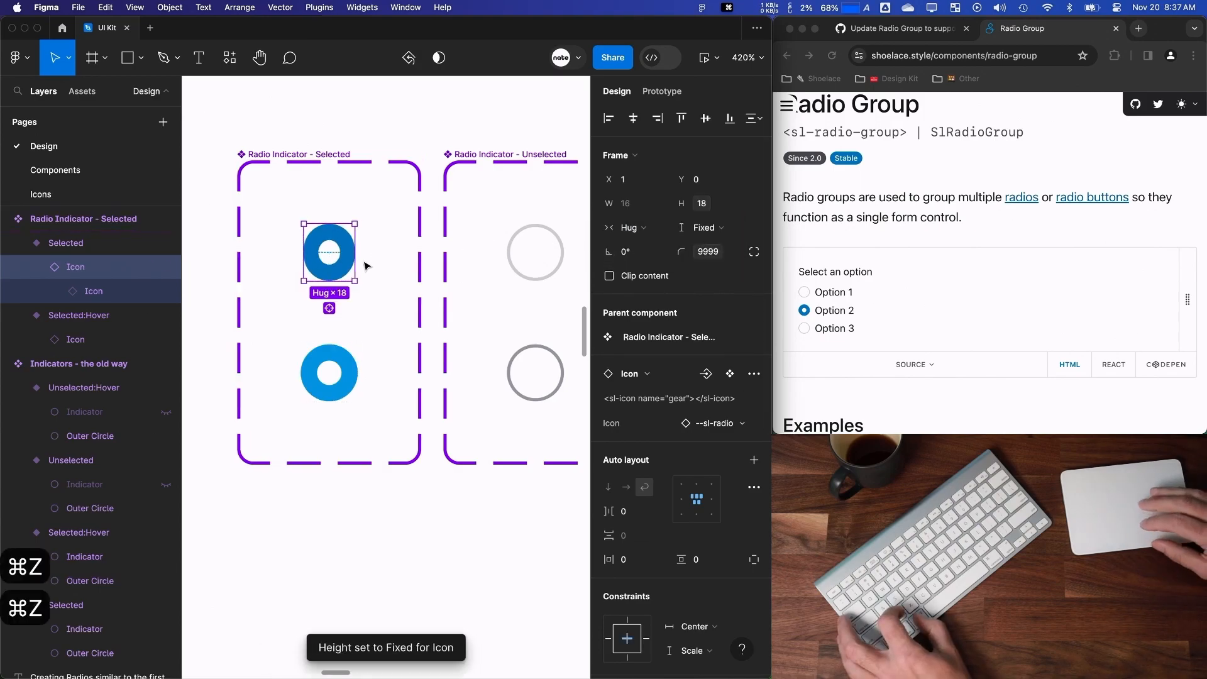
scroll(395, 369, "right", 2)
key("super+z")
Set the small Checked variant's Radio Indicator - Selected to fill the container in both width and height.
scroll(553, 240, "down", 5)
scroll(456, 338, "right", 5)
scroll(455, 338, "right", 4)
left_click(440, 291)
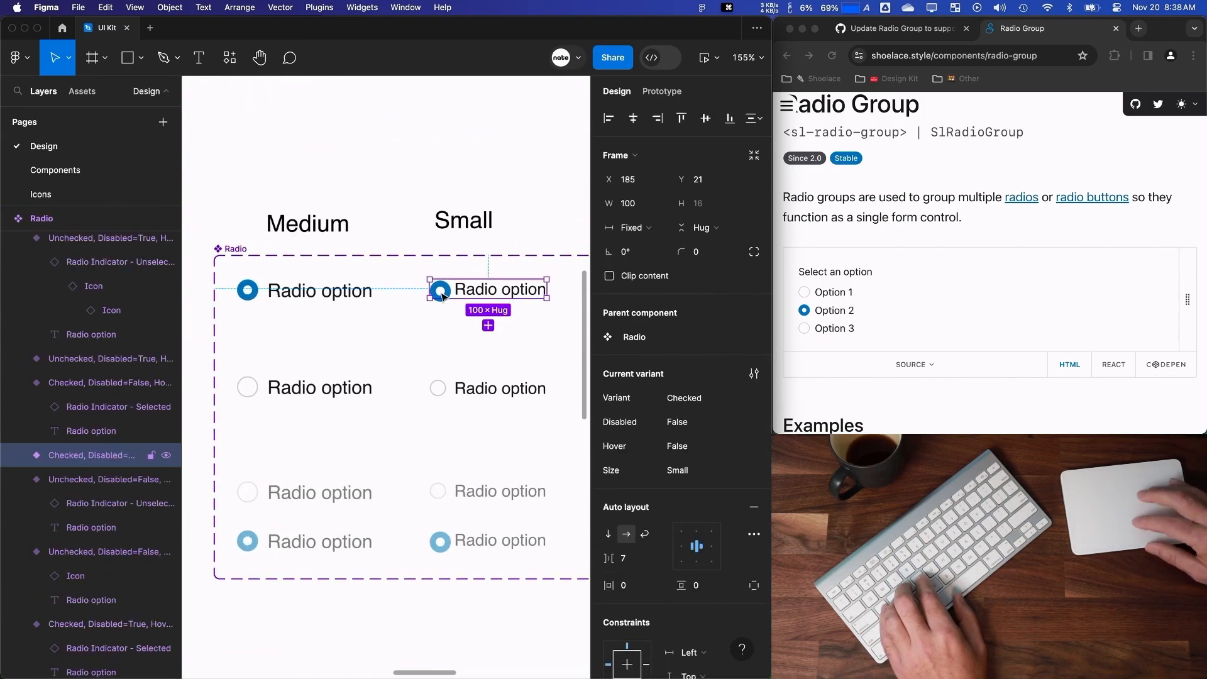
scroll(440, 290, "up", 6)
left_click(22, 456)
left_click(94, 479)
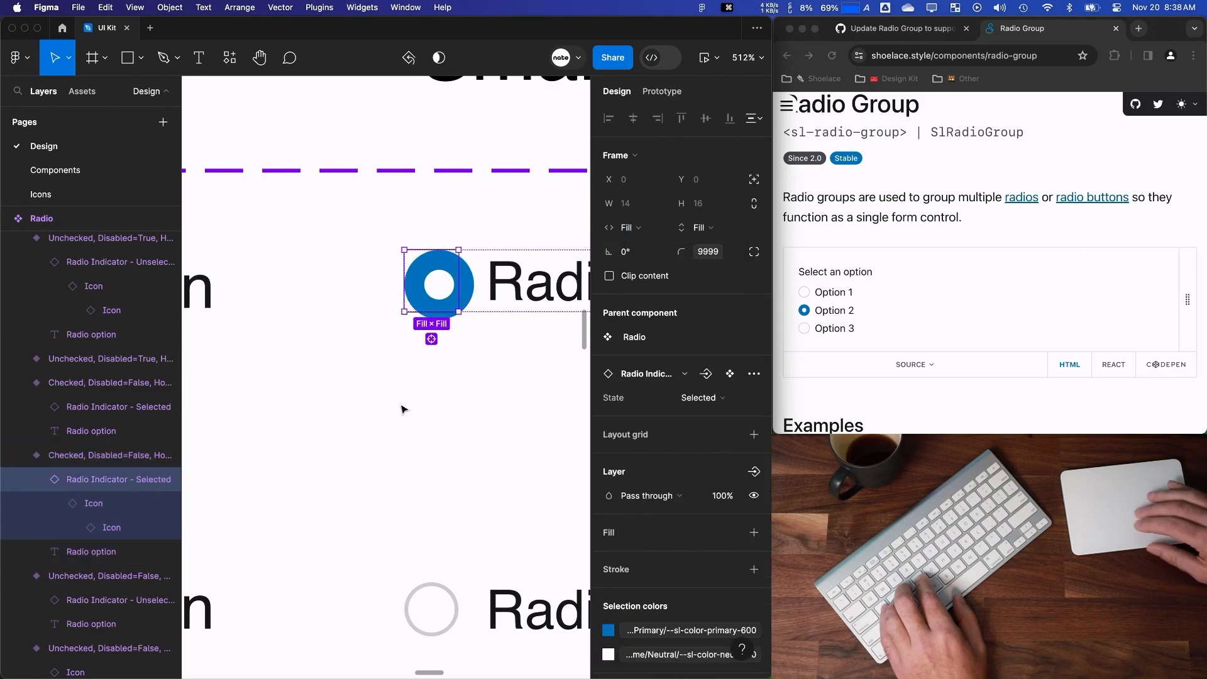
Move both Radio Indicator component sets above the Small column of the Radio variants.
scroll(420, 358, "down", 8)
scroll(420, 358, "left", 3)
left_click_drag(296, 248, 369, 317)
scroll(369, 317, "right", 2)
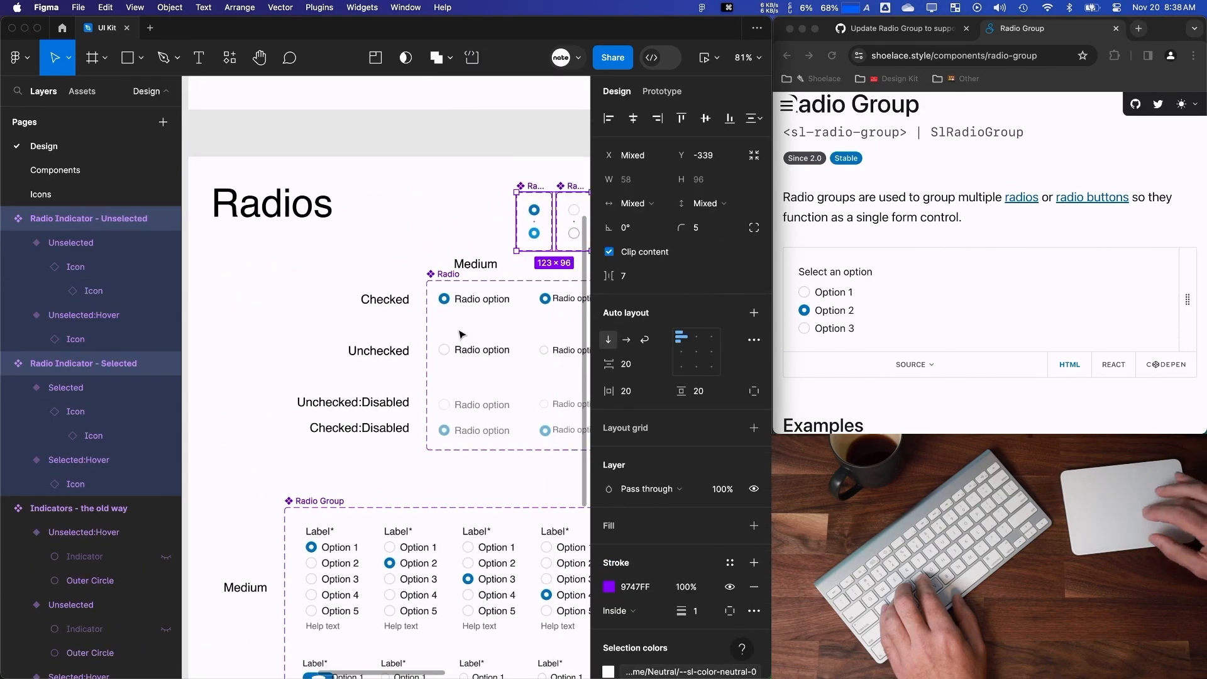
scroll(506, 280, "up", 5)
scroll(450, 318, "right", 4)
scroll(450, 318, "up", 2)
left_click(241, 328)
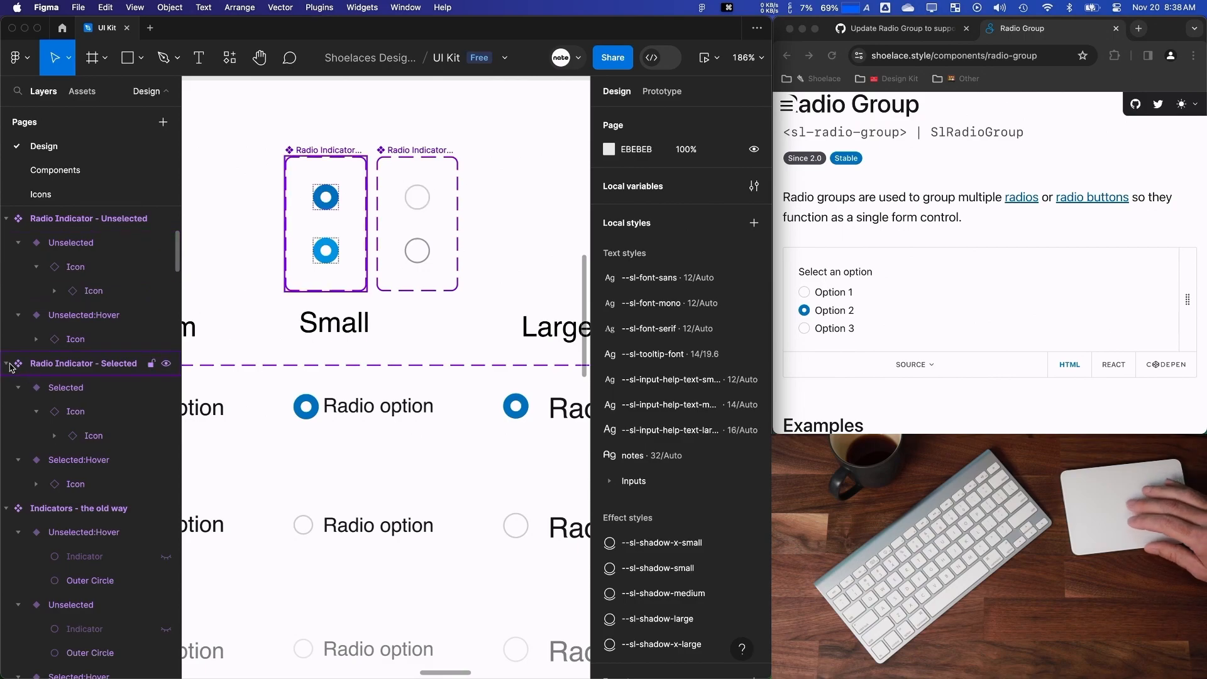
Collapse the expanded component sets in the layer list and move the Radio set directly beneath Radio Indicator - Selected.
left_click(58, 388)
left_click(6, 387)
left_click_drag(8, 434, 20, 379)
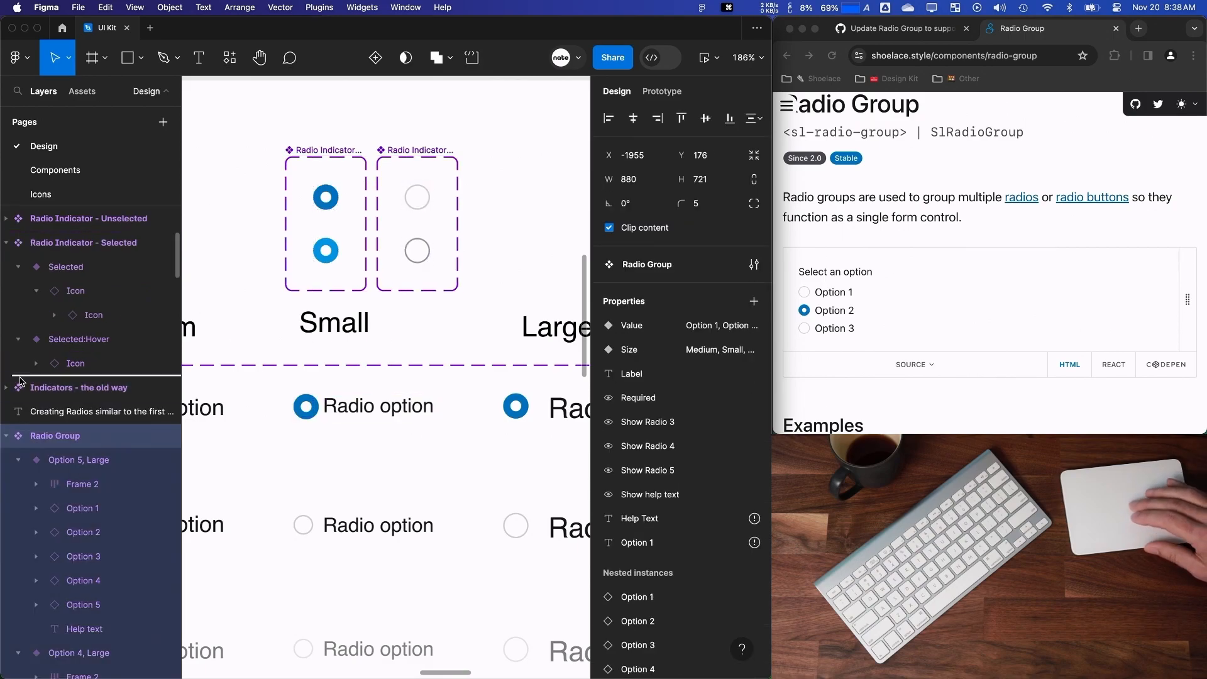
left_click(6, 436)
left_click_drag(9, 458, 21, 423)
left_click_drag(17, 434, 12, 377)
Inspect the small Checked radio and the Selected indicator variant, including its nested Icon layers.
left_click(334, 411)
scroll(58, 224, "up", 5)
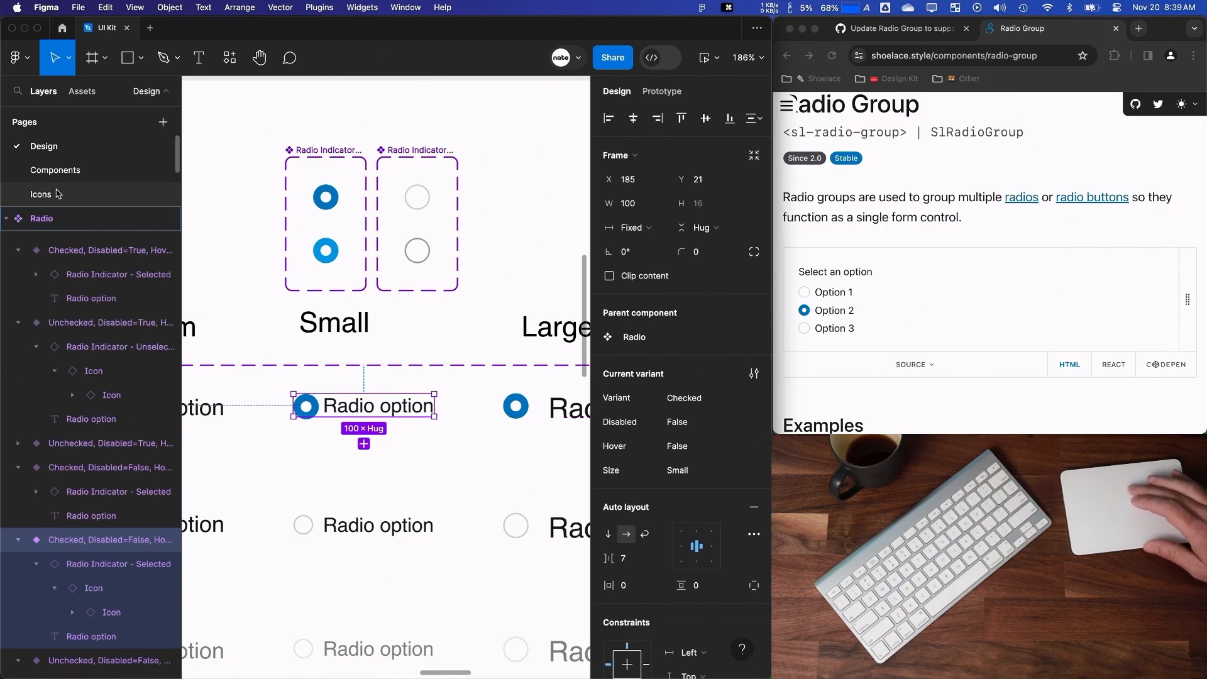
left_click(325, 196)
left_click(309, 407)
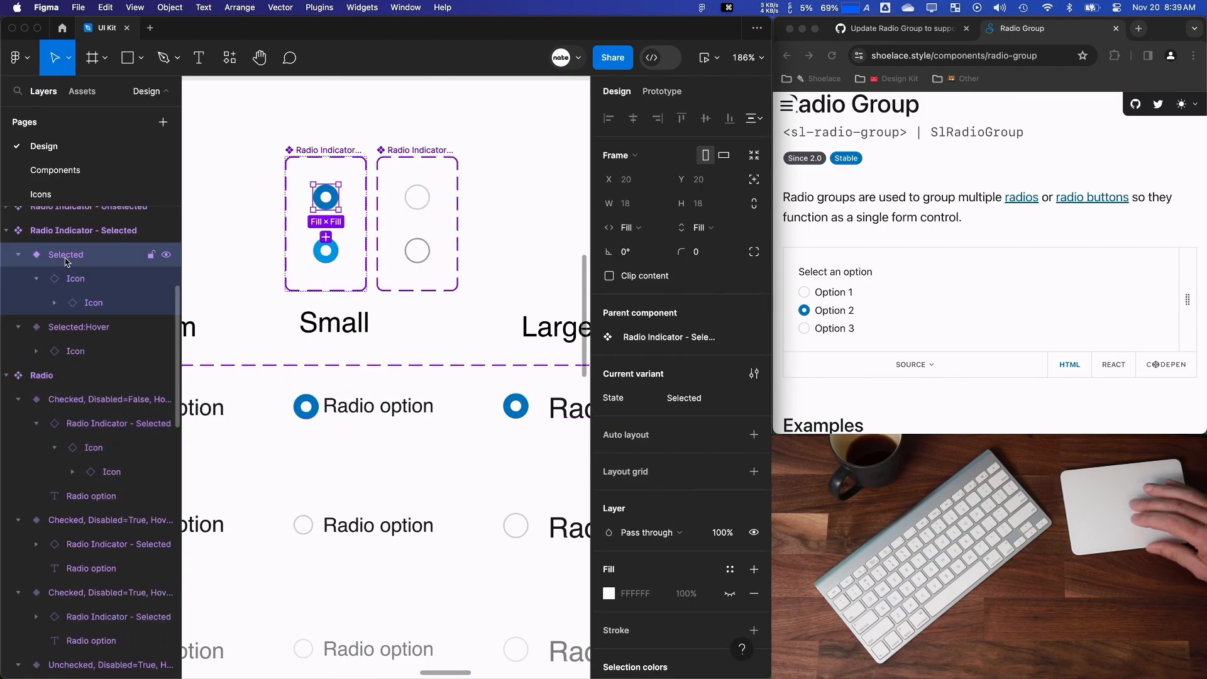
left_click(67, 257)
scroll(68, 259, "up", 1)
left_click(55, 299)
left_click(87, 254)
left_click(69, 275)
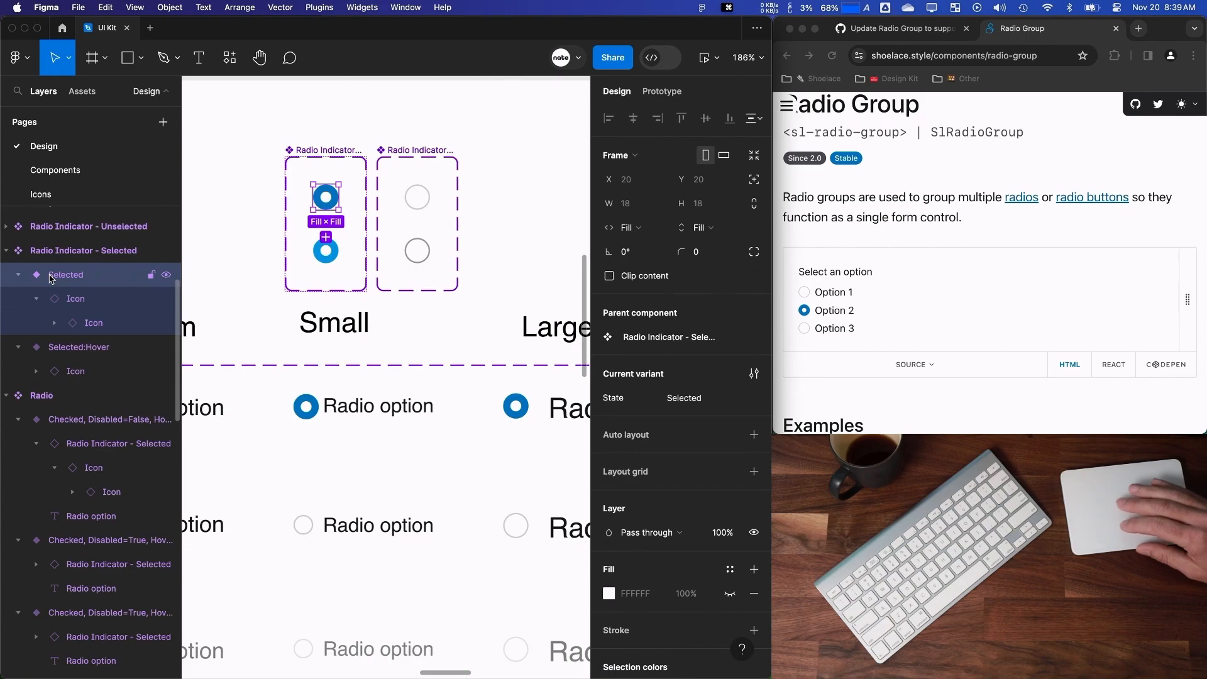
Set the Icon nested in the small Checked radio's indicator to a fixed width and height.
left_click(78, 347, "shift")
left_click(641, 227)
left_click(697, 259)
left_click(86, 468)
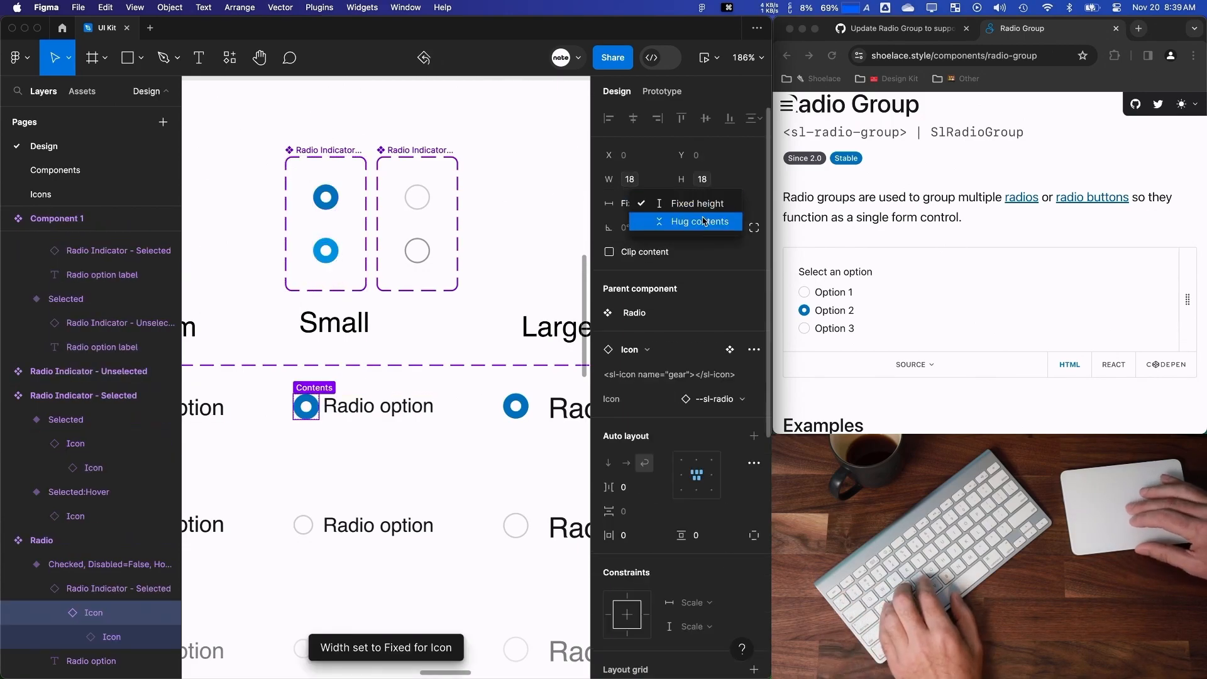
left_click(636, 221)
Give the small Checked radio's Radio Indicator - Selected a fixed width and height using the --sl-toggle-size-small variable.
left_click(107, 588)
left_click(663, 206)
left_click(701, 236)
left_click(661, 278)
left_click(667, 363)
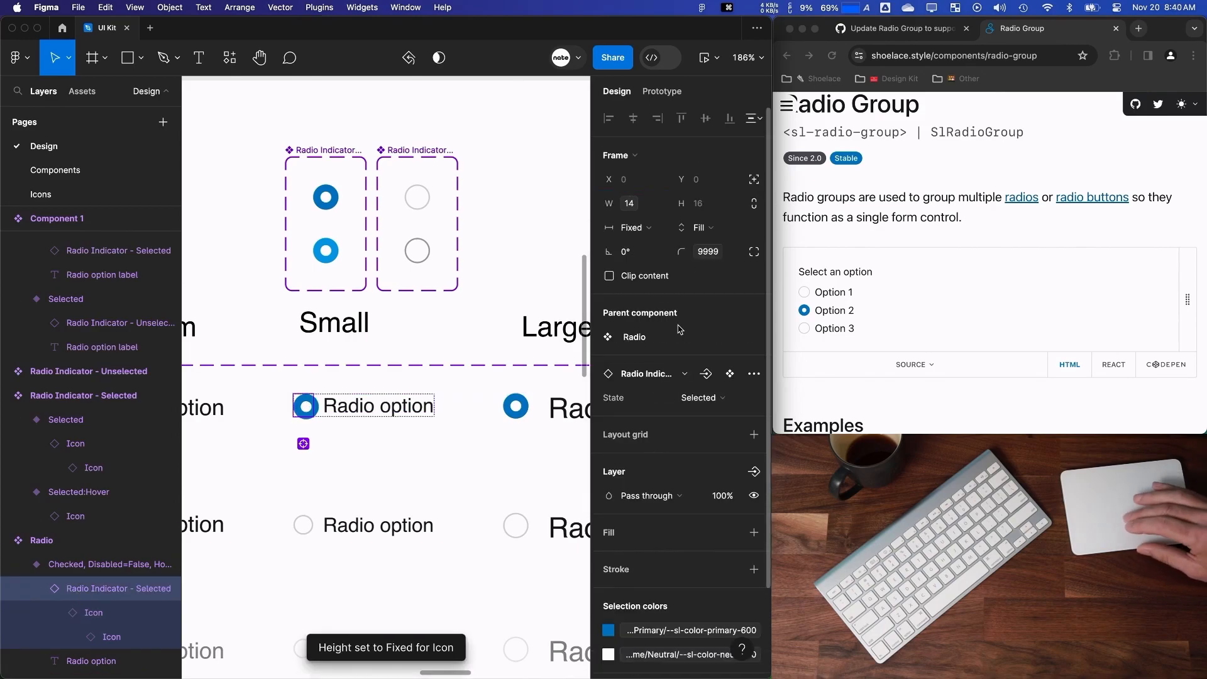
left_click(721, 281)
type("togg")
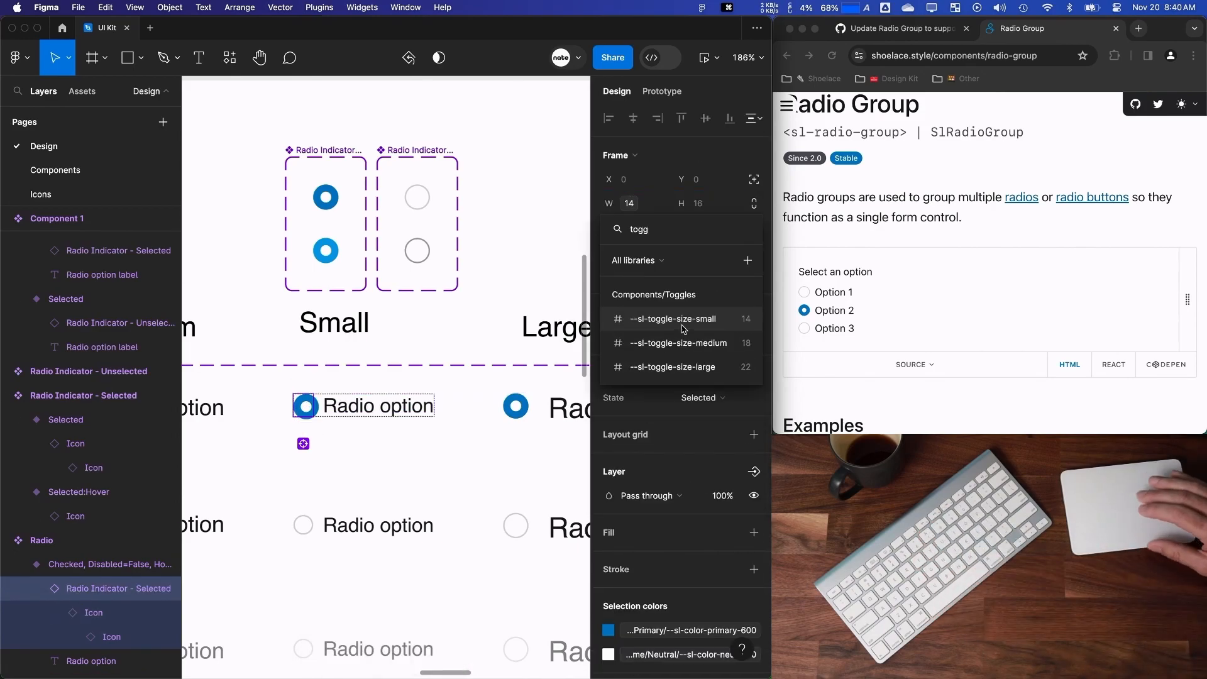
left_click(682, 325)
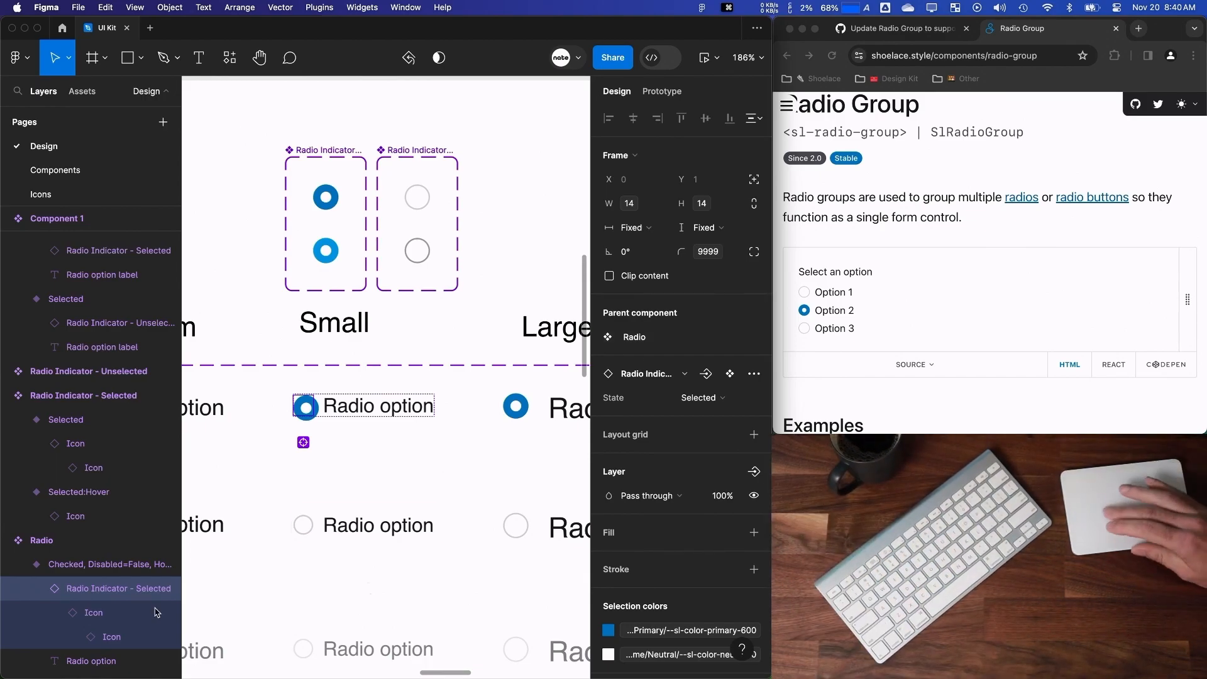
Set the Selected variant of Radio Indicator - Selected to fill its container in width and height.
scroll(89, 363, "up", 2)
left_click(94, 322)
scroll(94, 323, "up", 1)
left_click(326, 197)
key("Return")
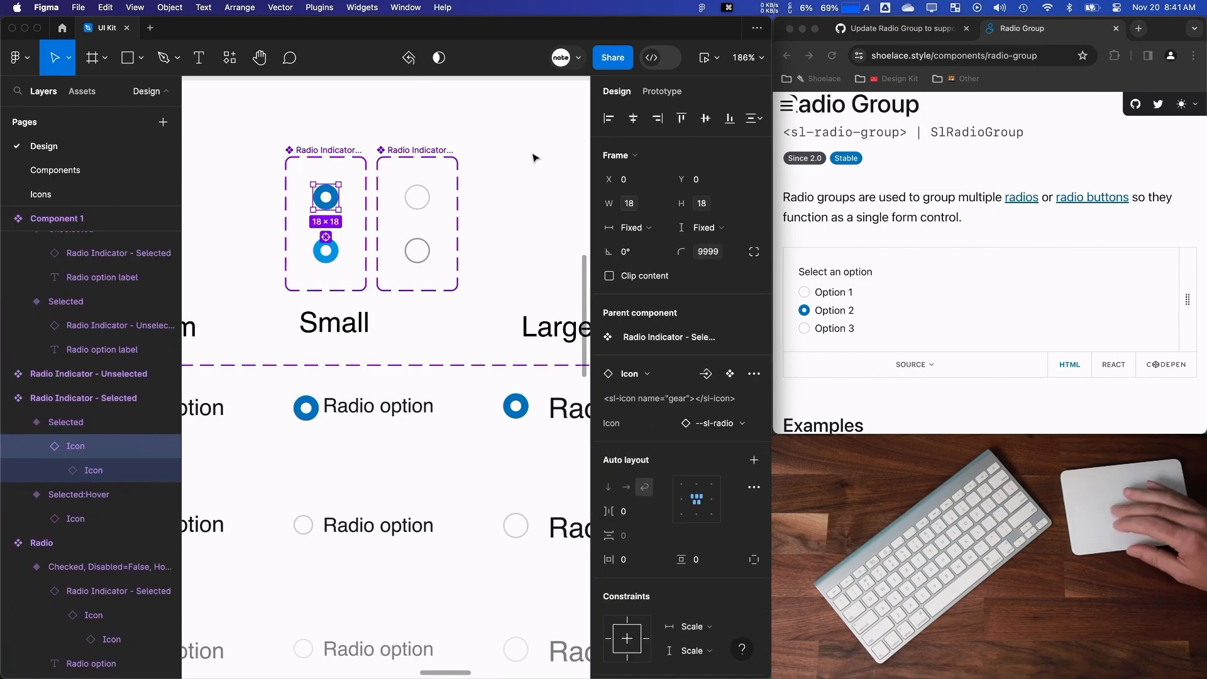
left_click(61, 425)
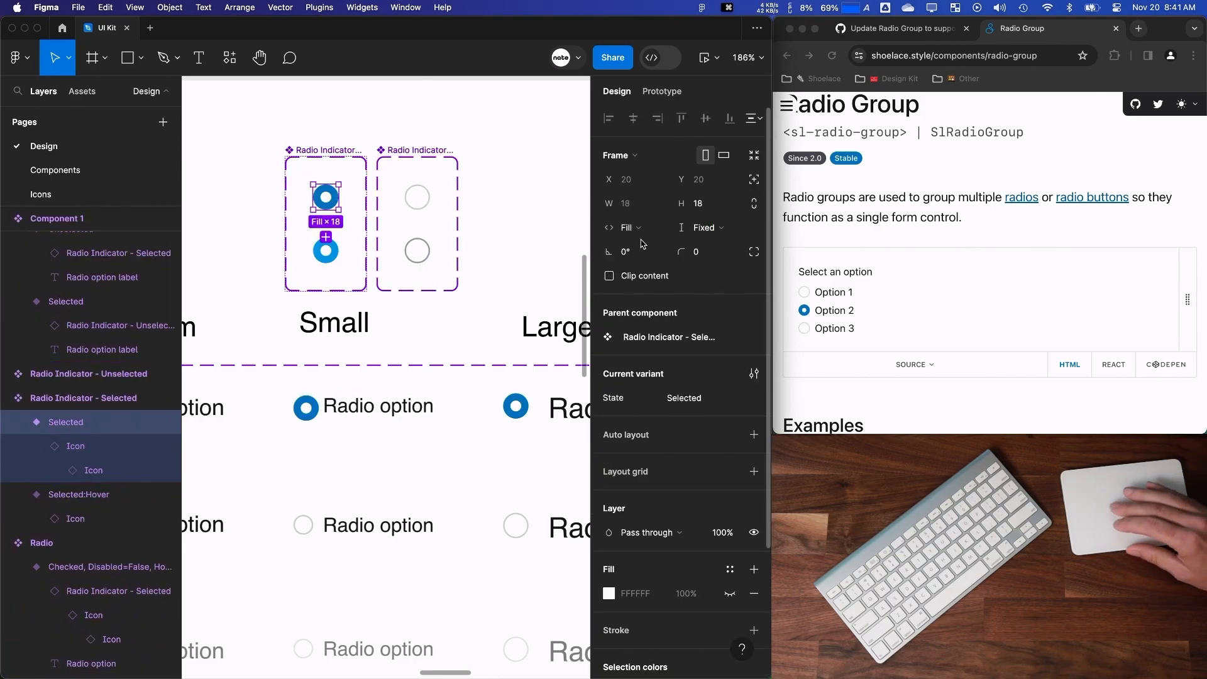
key("Return")
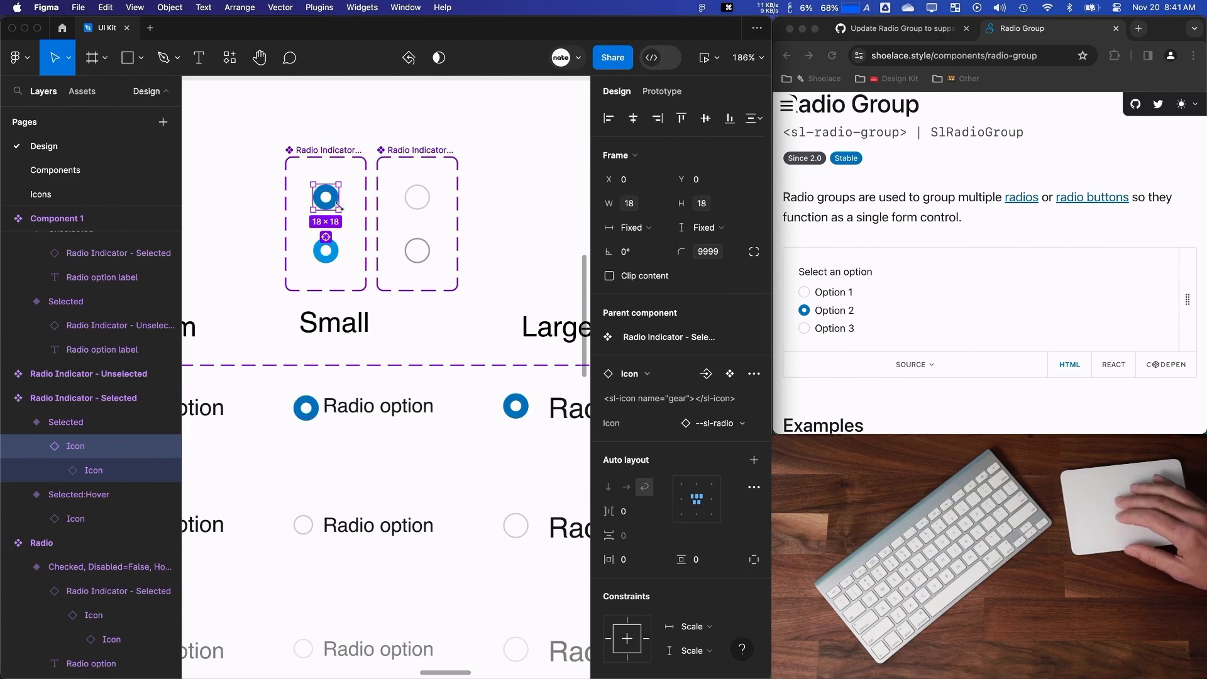
Try changing the width sizing of the small Checked radio's Radio Indicator - Selected, and undo it.
scroll(323, 377, "up", 1)
left_click(70, 472)
left_click(59, 450)
left_click(117, 570)
left_click(104, 594)
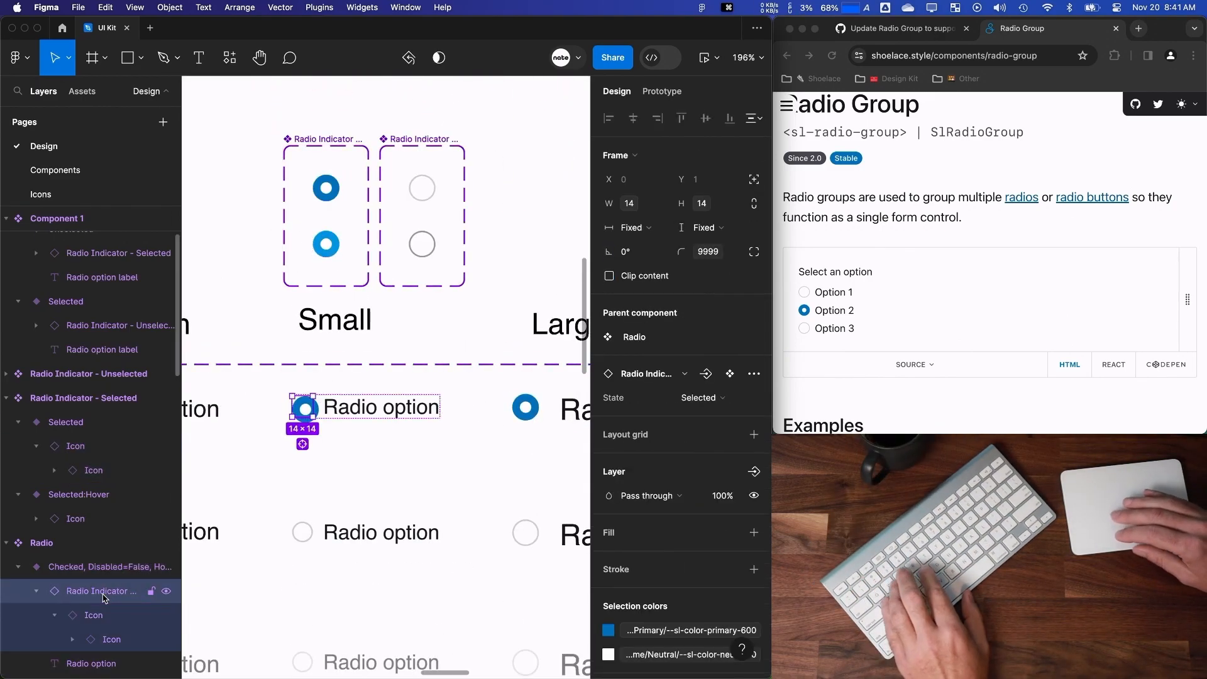
left_click(654, 247)
key("super+z")
Compare the Icons of the Selected and Selected:Hover variants with the indicator in the small Checked radio.
left_click(331, 249, "super")
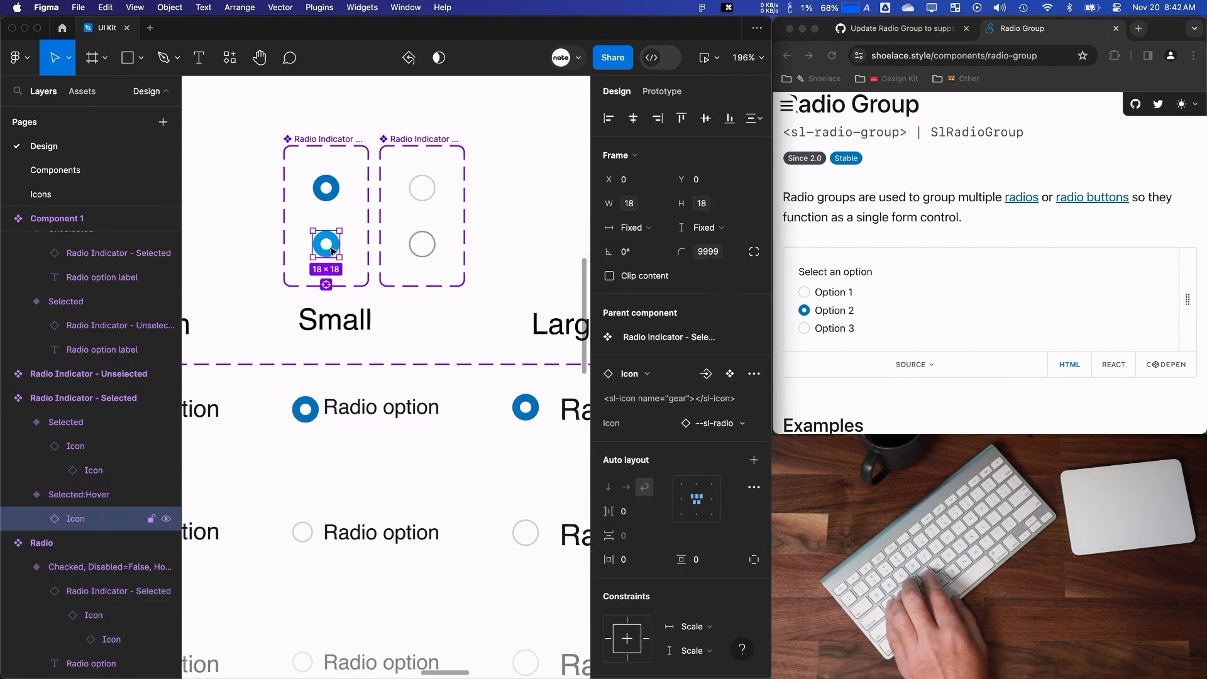
left_click(325, 182)
left_click(297, 209)
scroll(312, 252, "up", 5)
left_click(300, 538)
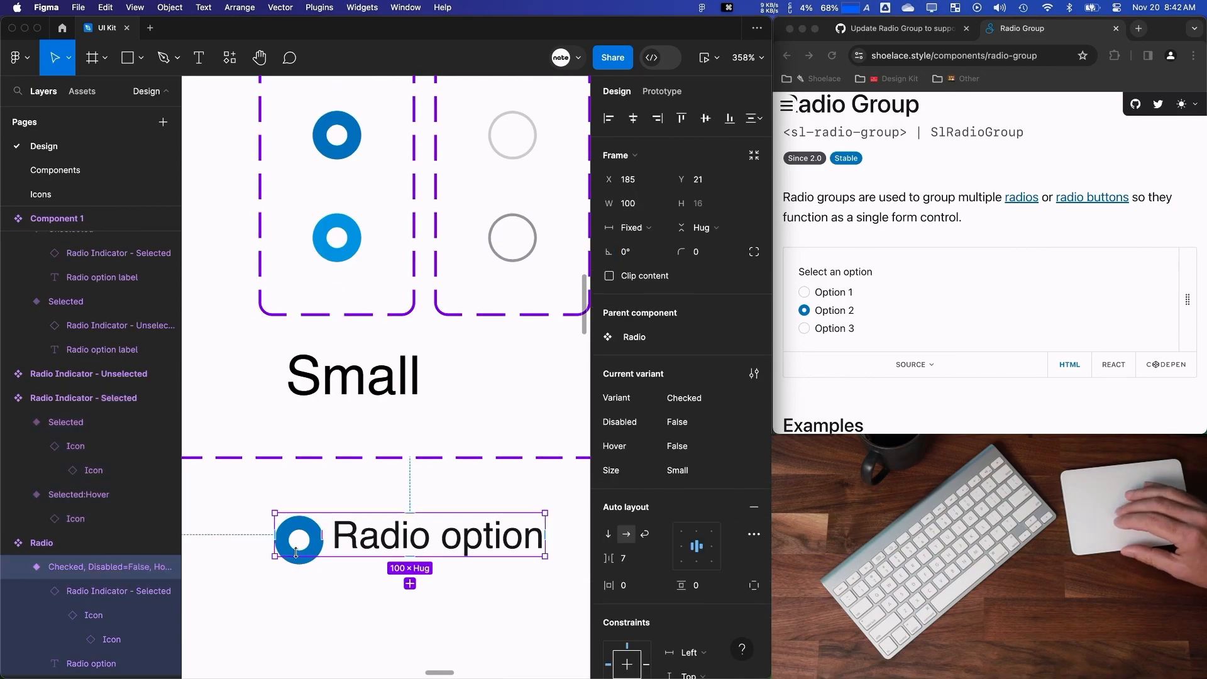
Set the Selected variant's Icon to hug contents in width and height, with both constraints set to Center.
left_click(325, 153)
left_click(96, 446)
key("Escape")
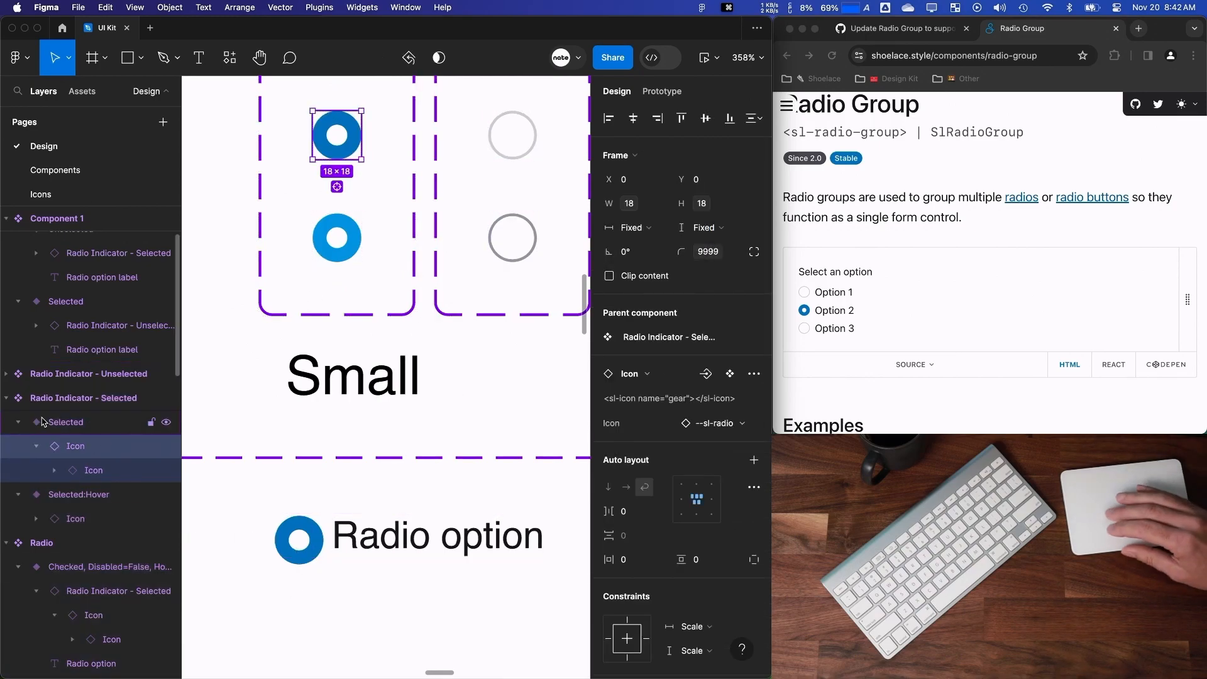
left_click(636, 228)
left_click(641, 251)
left_click(708, 227)
left_click(707, 251)
Set the Selected:Hover variant's Icon to hug contents in both directions and center its horizontal and vertical constraints.
left_click(75, 518)
left_click(635, 227)
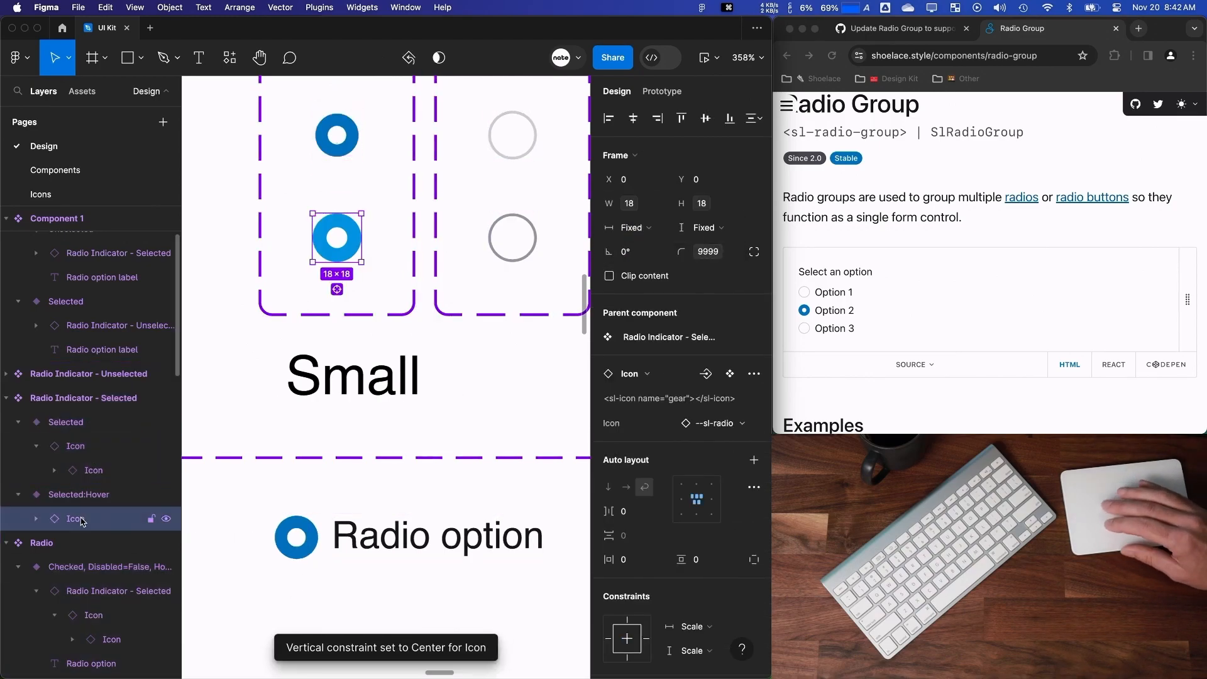
left_click(641, 243)
left_click(708, 228)
left_click(708, 243)
Remove the stroke from the Radio Indicators in the Medium column of the Radio variants.
scroll(471, 404, "down", 5)
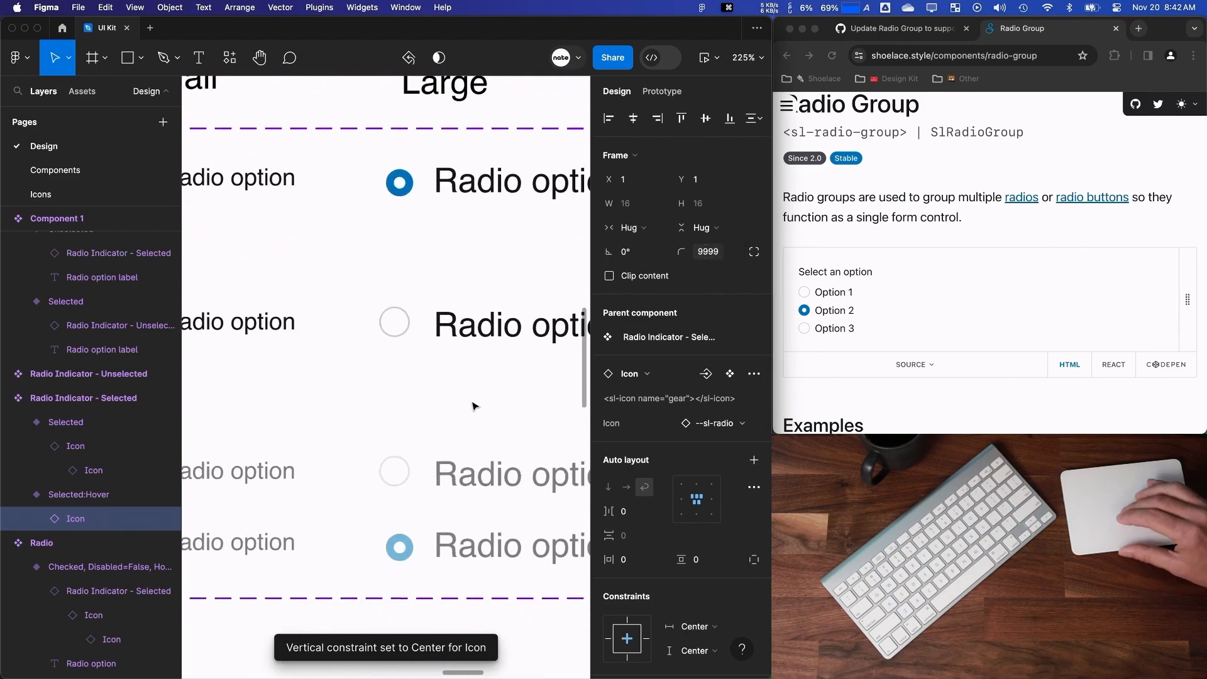
left_click(399, 183)
scroll(264, 289, "left", 7)
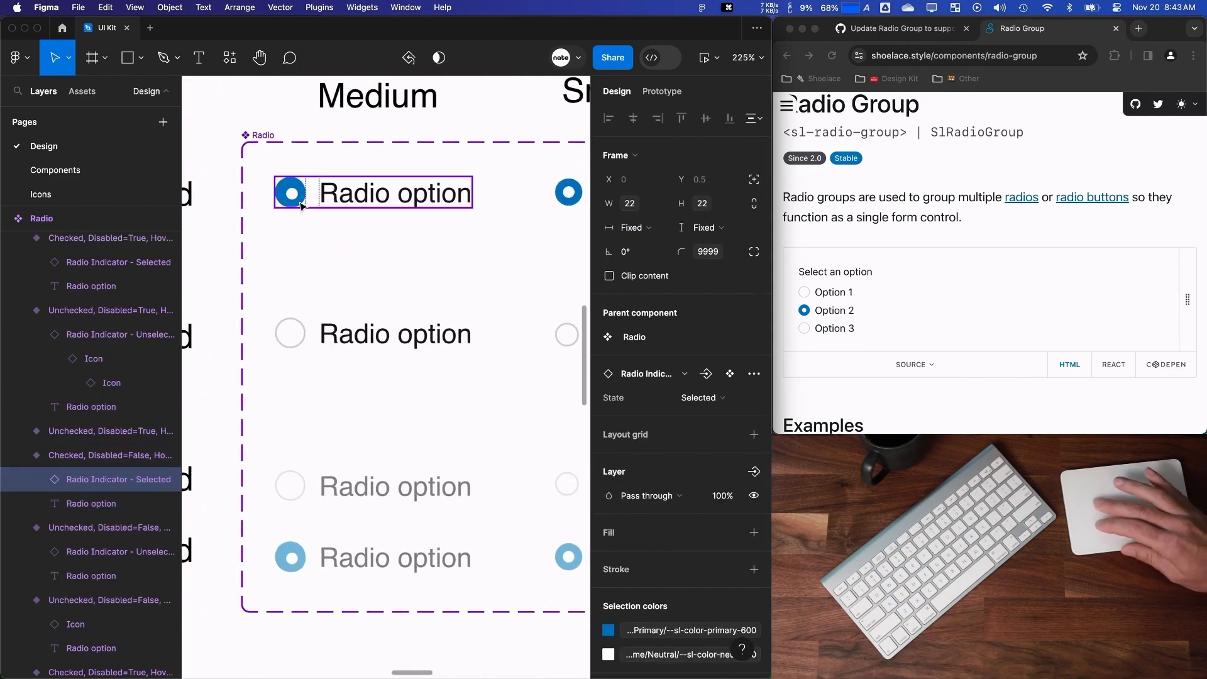
double_click(291, 194)
left_click(93, 411, "shift")
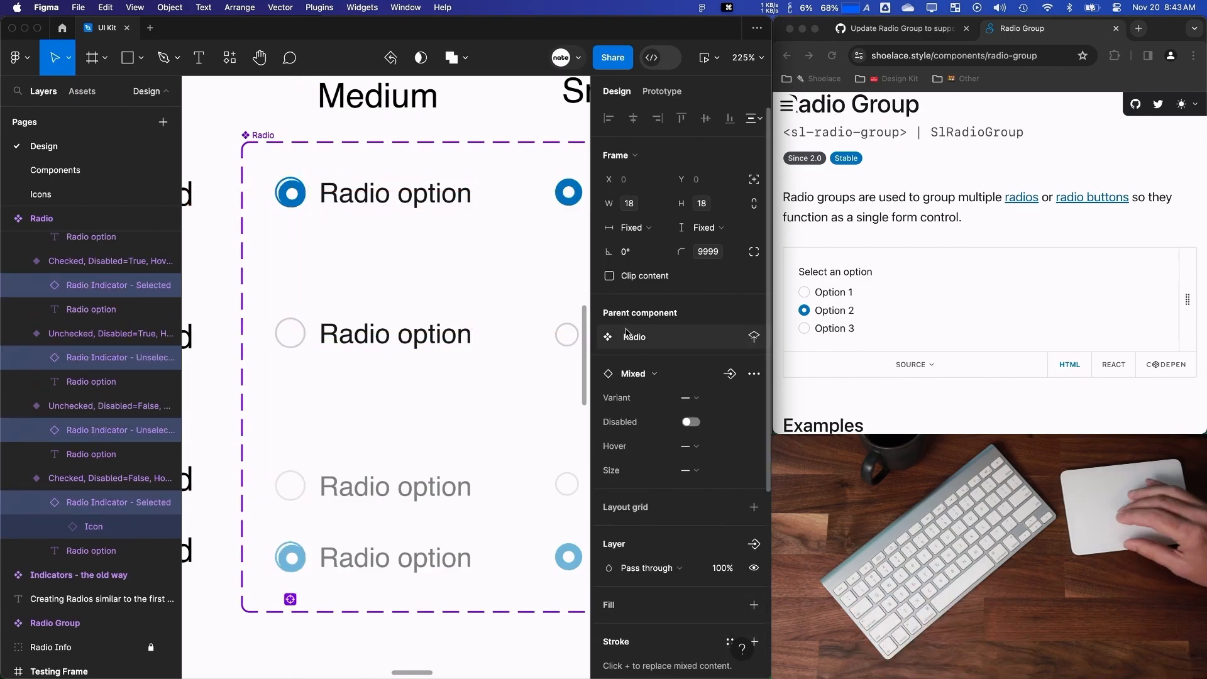
scroll(679, 314, "down", 3)
left_click(753, 464)
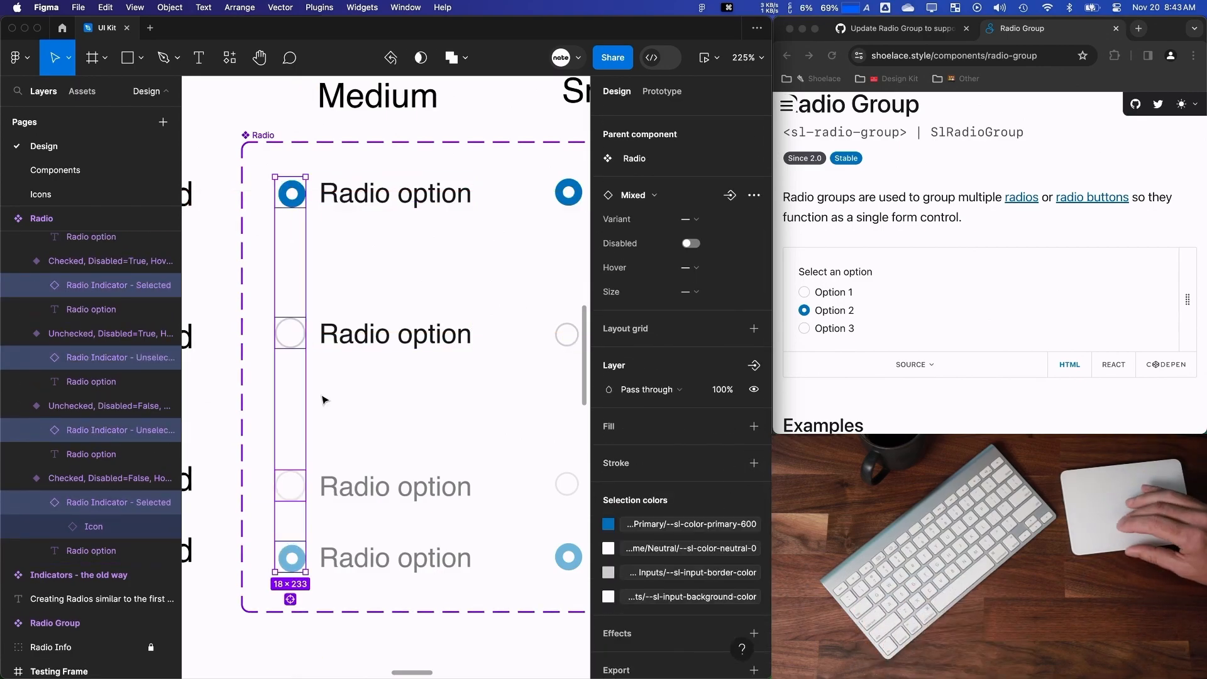
left_click(338, 302)
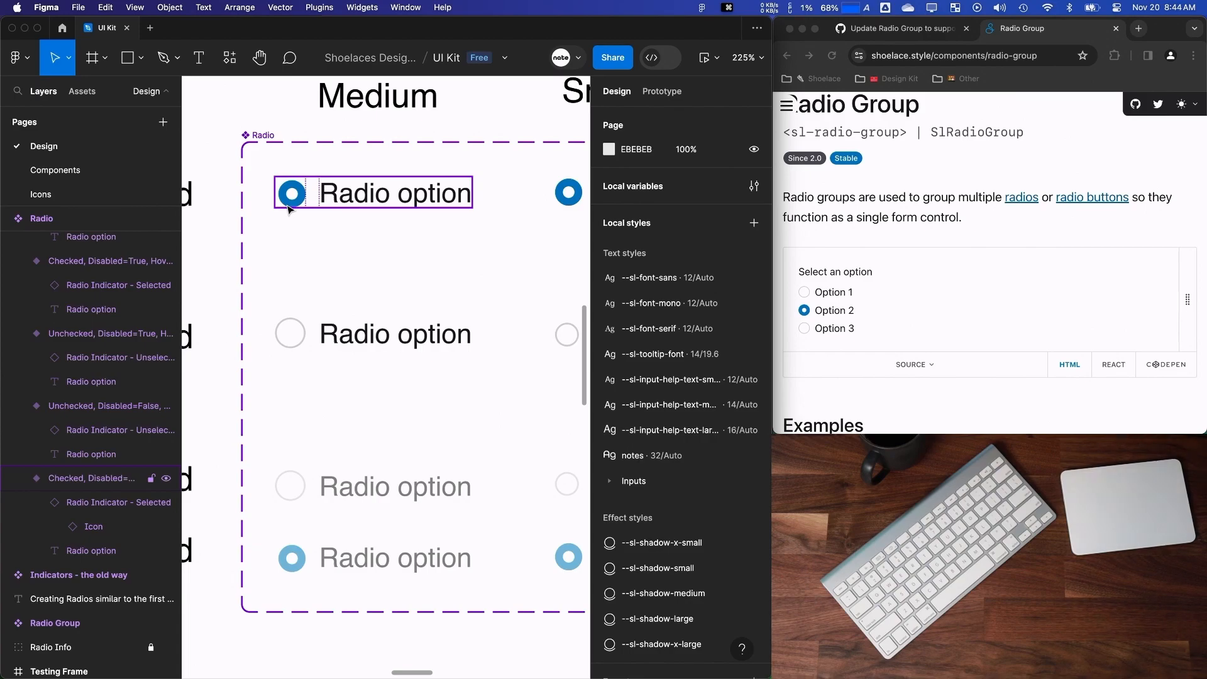
Inspect the sizing of the medium Checked radio's Radio Indicator - Selected and its nested Icon.
left_click(390, 198)
key("super+z")
left_click(70, 529)
left_click(636, 203)
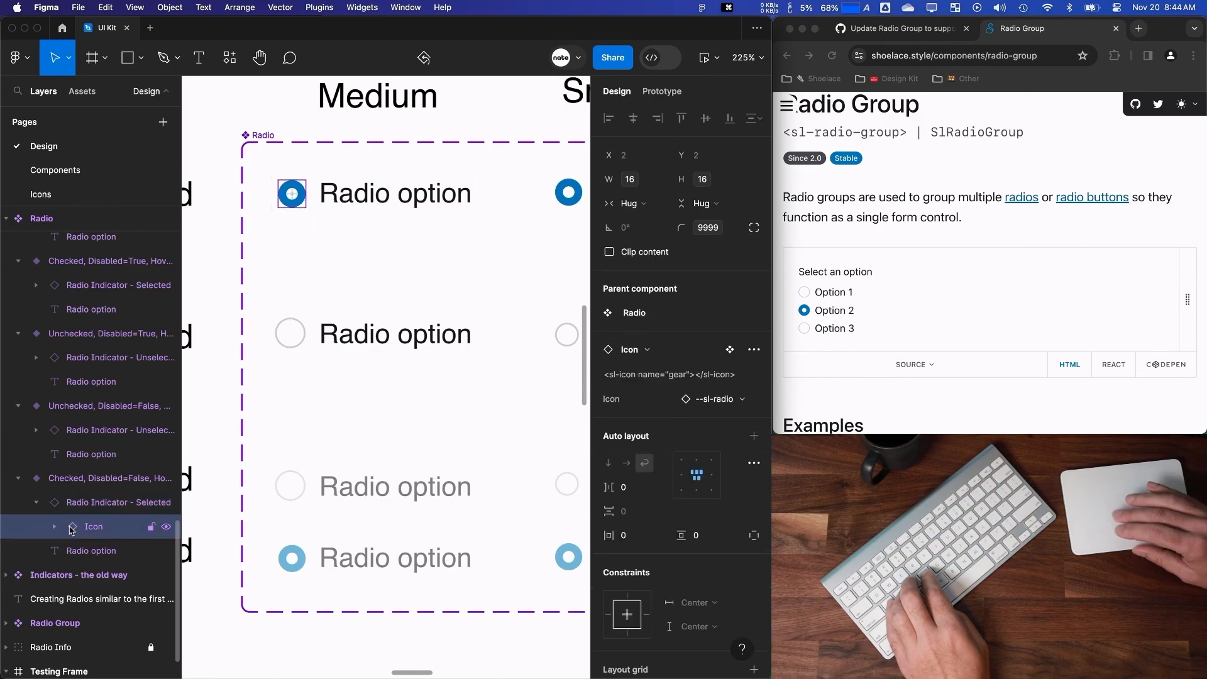
left_click(76, 502)
left_click(77, 502)
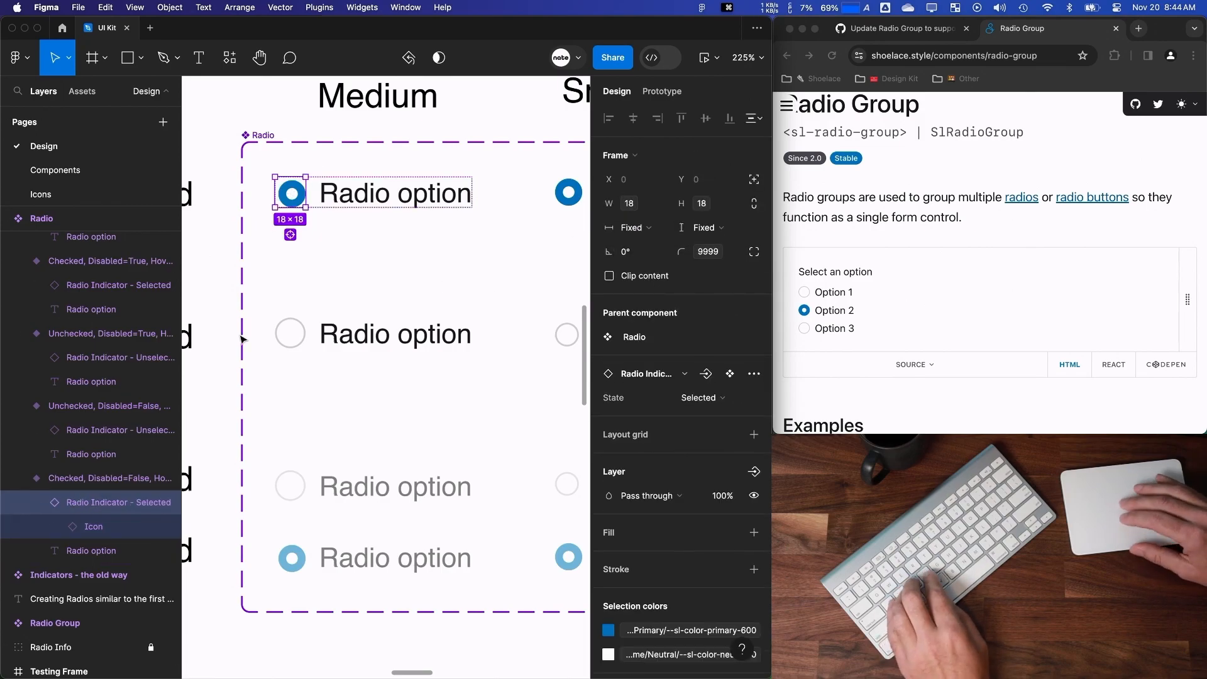
Set the Selected indicator variant to a fixed width and height of 16.
scroll(288, 347, "down", 5)
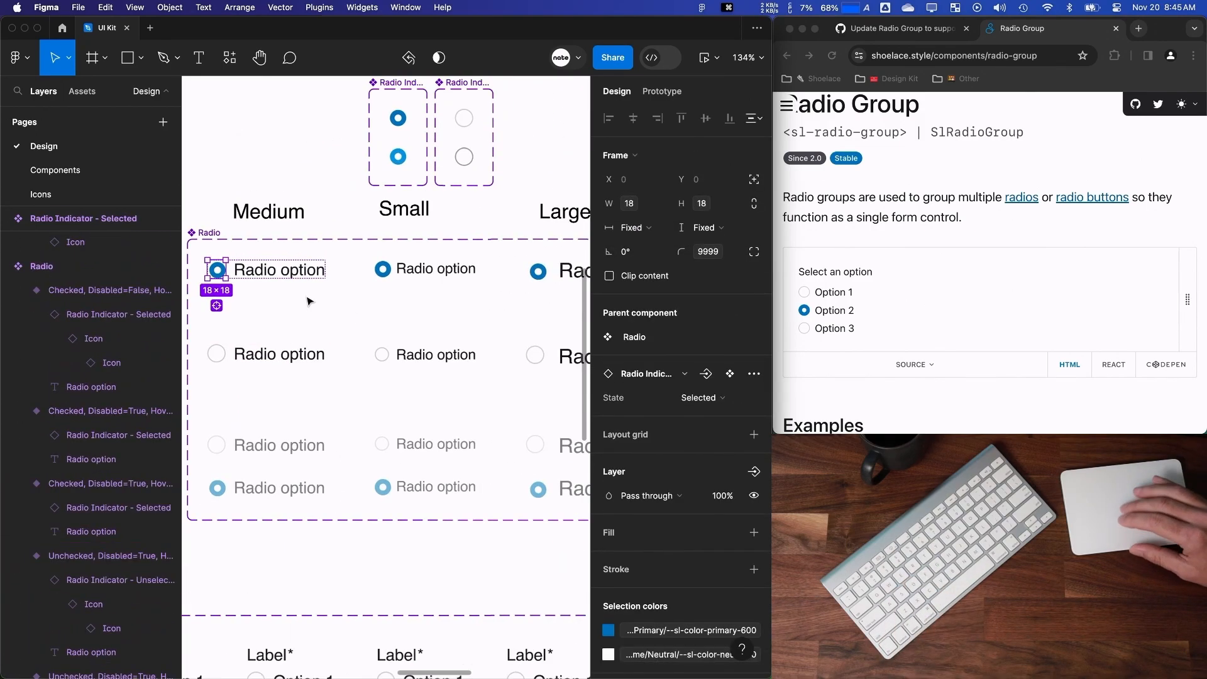
left_click(398, 118)
scroll(400, 160, "up", 5)
left_click(400, 157, "shift")
scroll(399, 157, "down", 5)
scroll(377, 189, "left", 2)
scroll(64, 296, "up", 2)
left_click(40, 338)
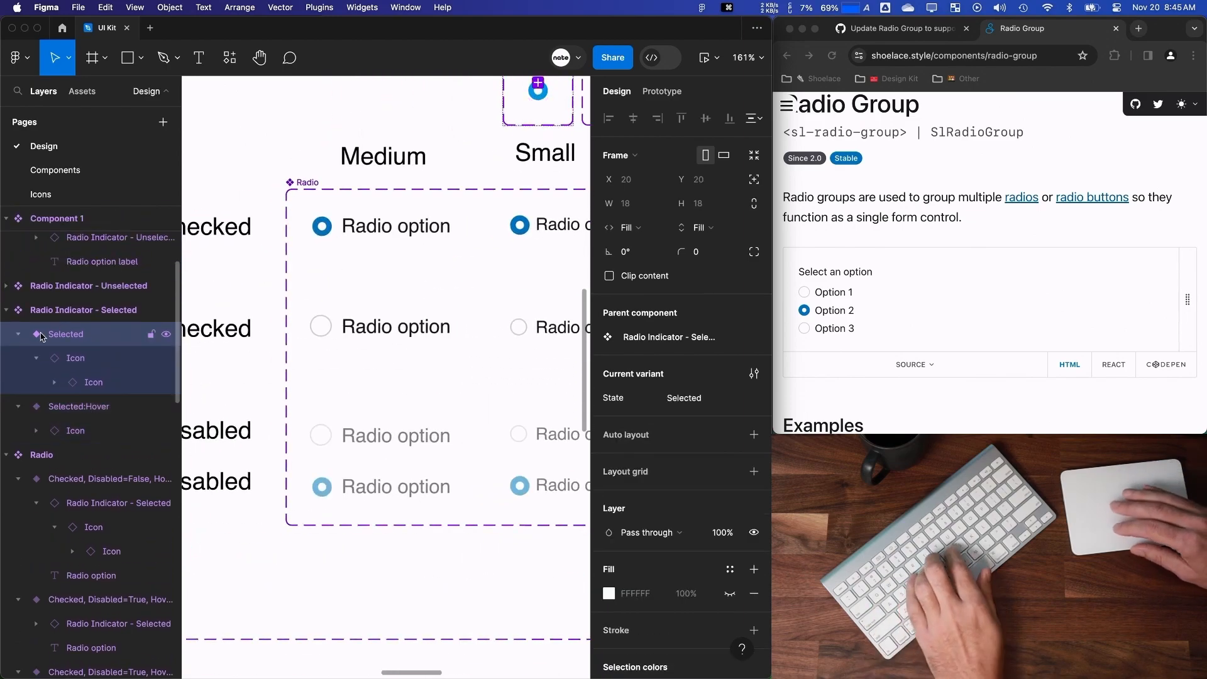
left_click(630, 227)
left_click(640, 207)
type("16")
key("Tab")
type("16")
key("Tab")
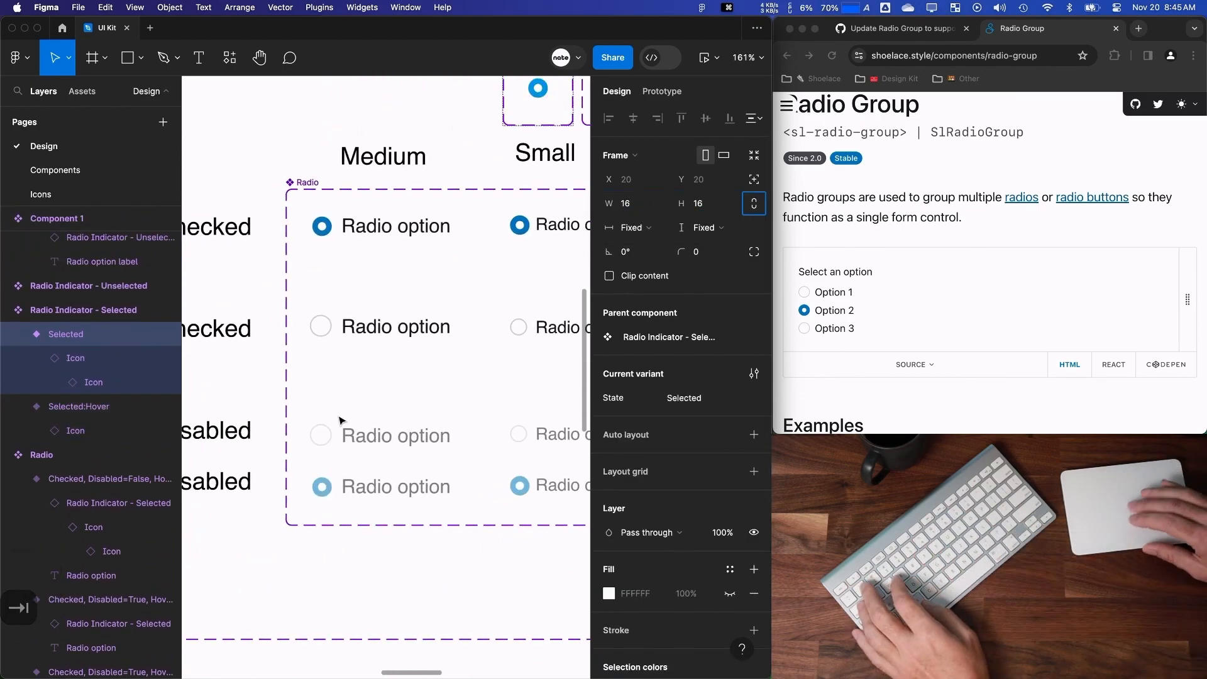
Try setting the small Checked radio's indicator to fill its container in width and height, and undo it.
scroll(386, 375, "up", 3)
scroll(377, 371, "right", 2)
left_click(423, 359, "super")
left_click(654, 229)
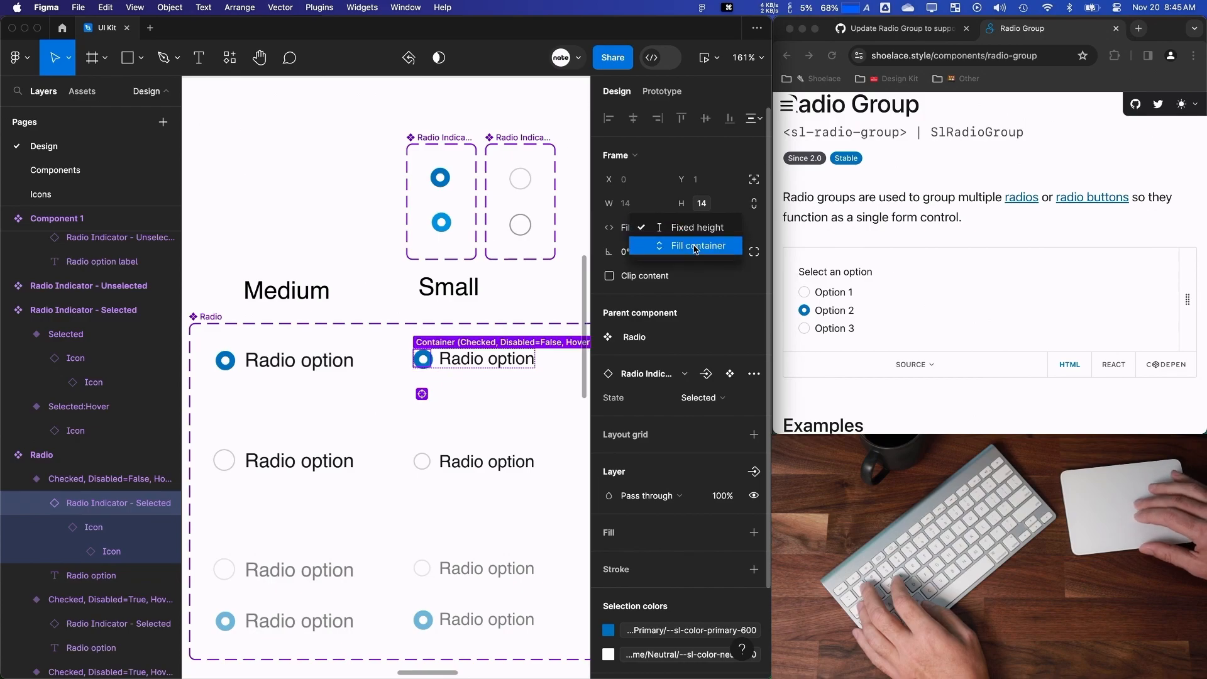
left_click(695, 246)
key("super+z")
key("super+z")
Change the Selected indicator variant's width and height from fixed to fill container.
left_click(308, 241)
left_click(443, 185)
left_click(654, 228)
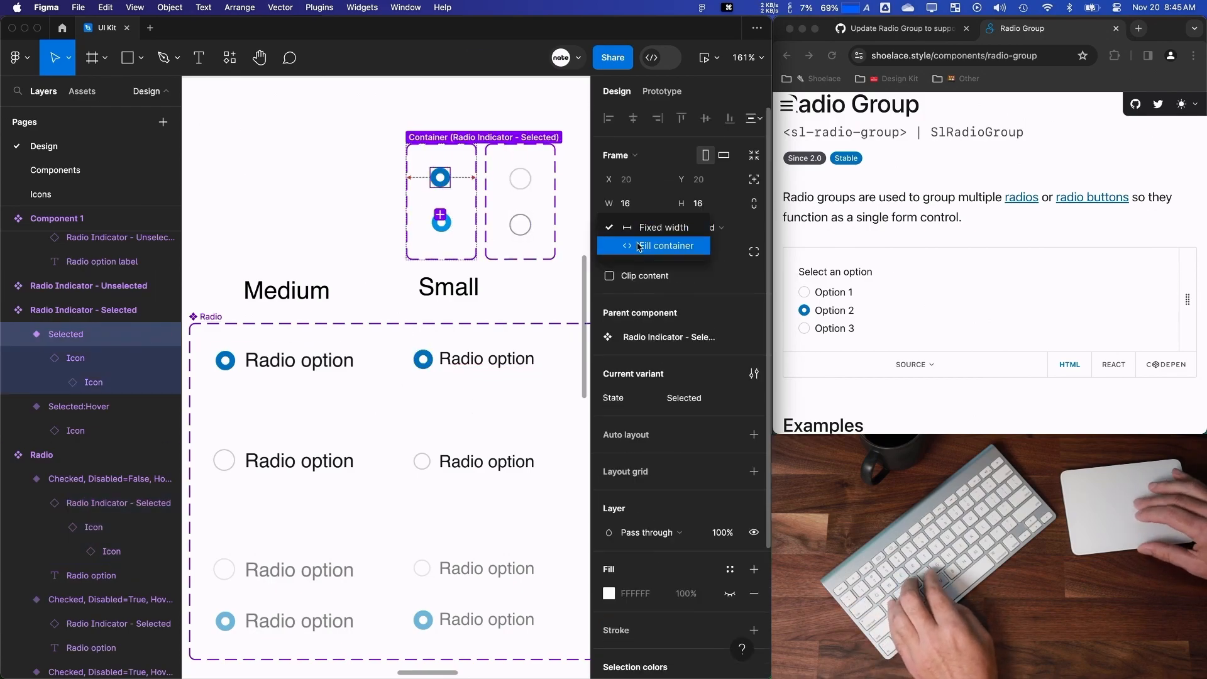
left_click(704, 245)
Give the Icon directly inside the Selected indicator variant a fixed size of 18 by 18.
left_click(73, 382)
left_click(72, 360)
left_click(634, 232)
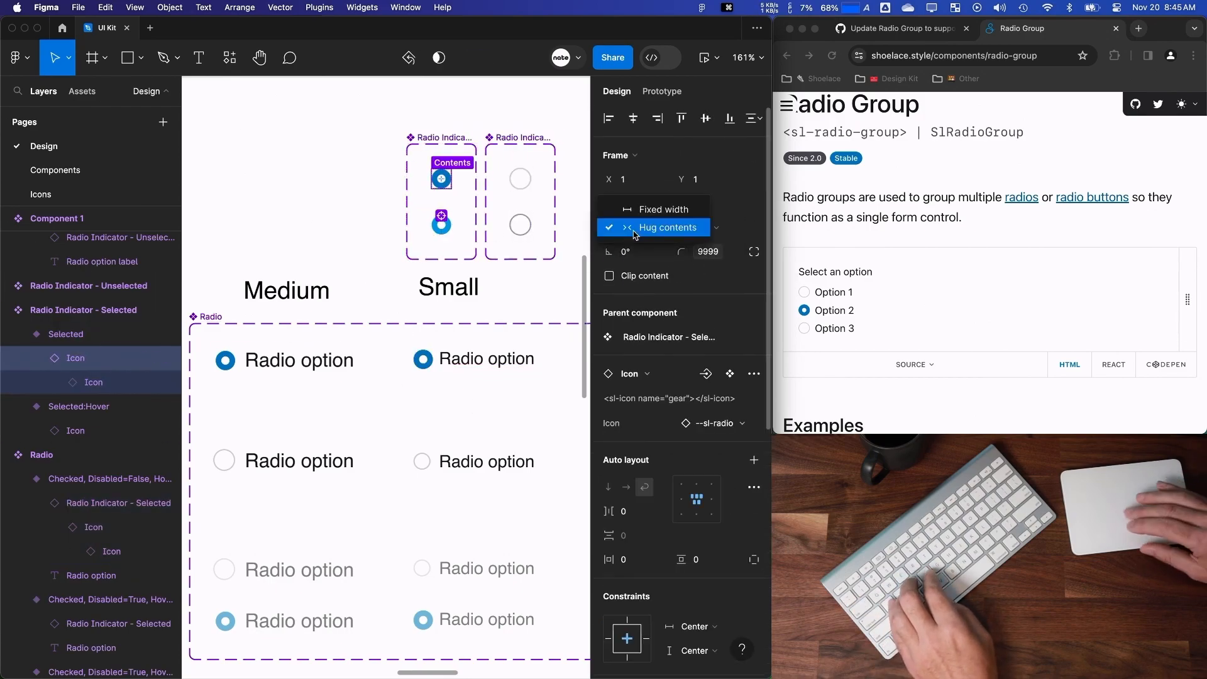
Check the indicator sizing in the small and large Checked radios, including the large one's nested Icon.
left_click(421, 358)
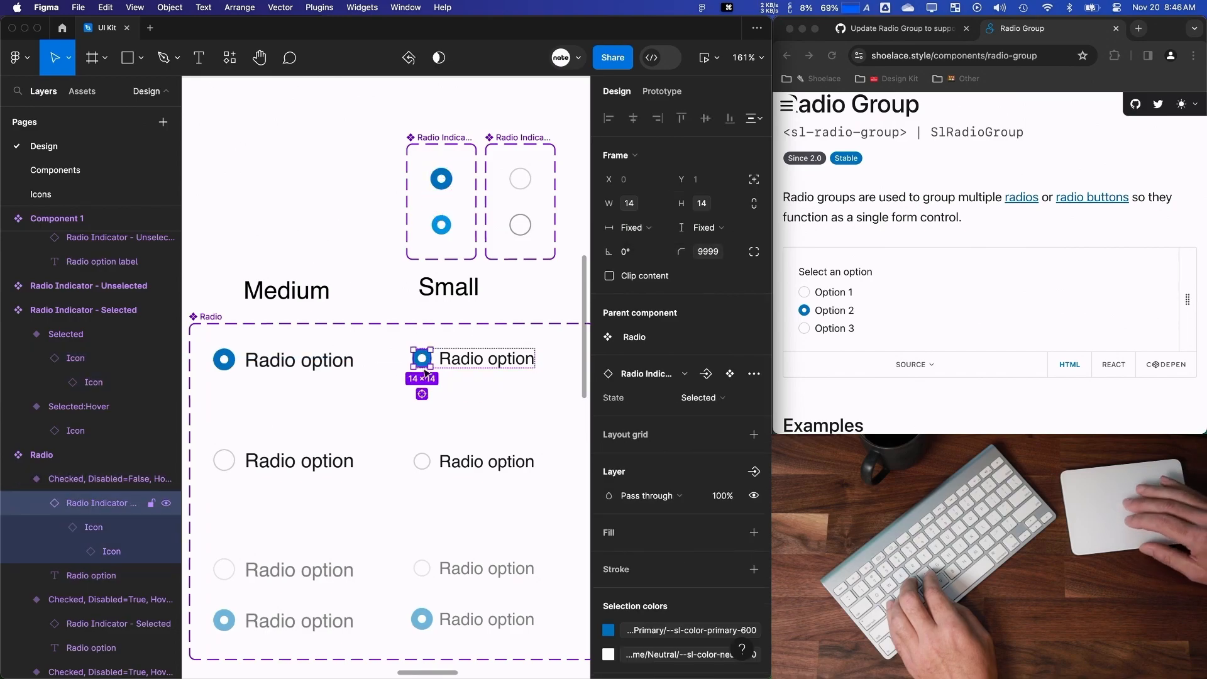
scroll(421, 358, "right", 5)
left_click(426, 342)
key("Return")
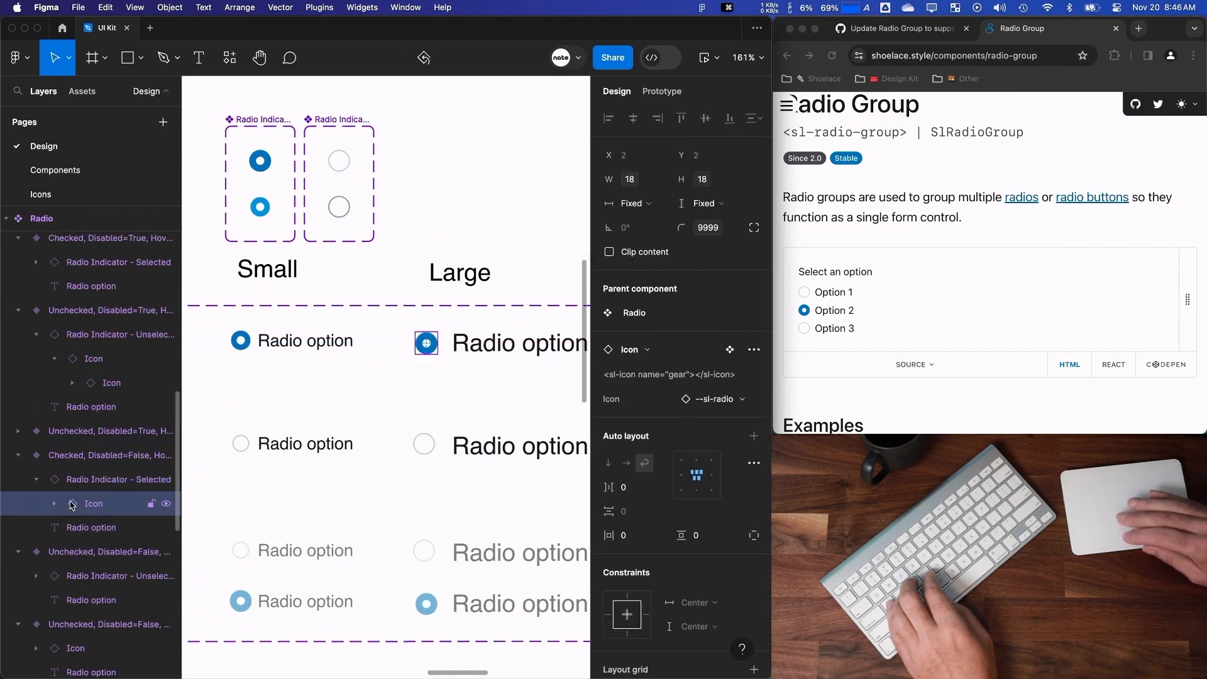
left_click(424, 237)
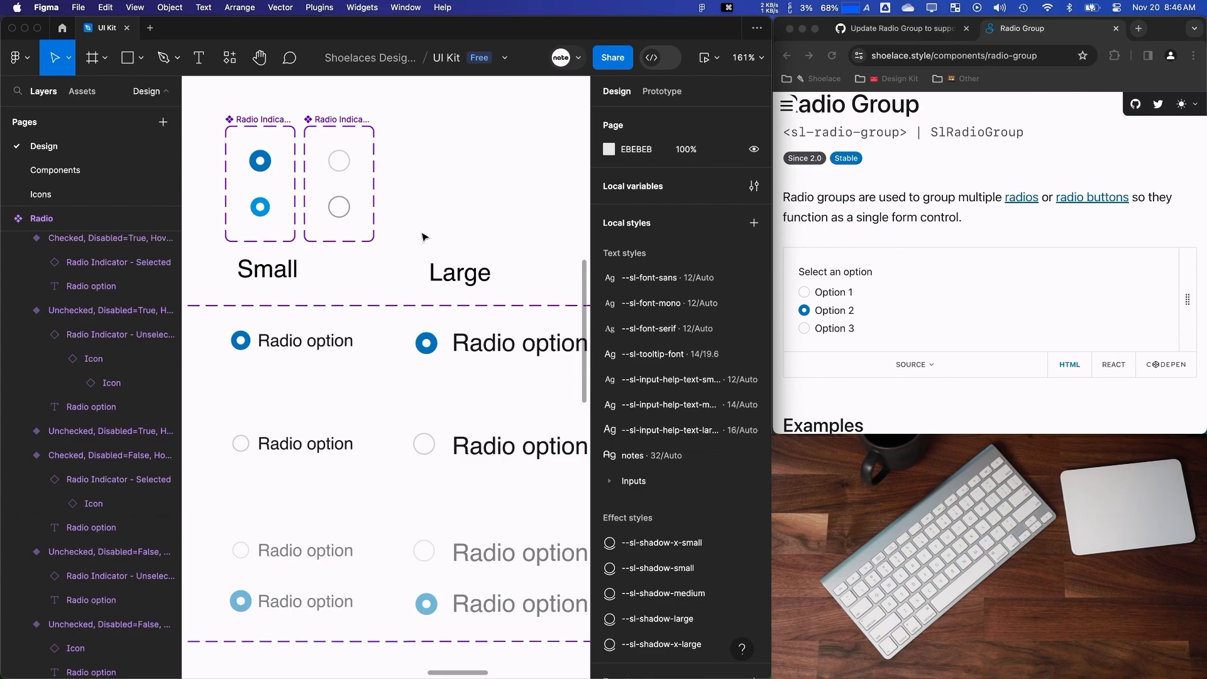
scroll(347, 328, "left", 3)
double_click(447, 336)
scroll(448, 338, "right", 5)
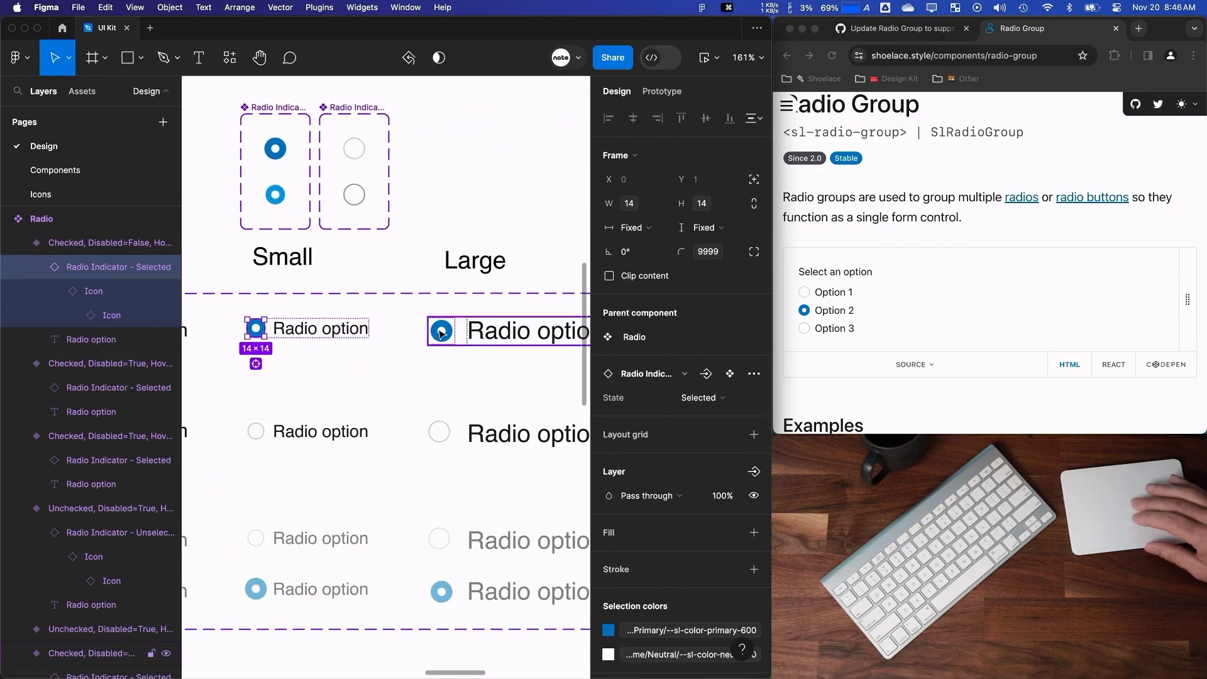
left_click(444, 331)
scroll(94, 304, "up", 5)
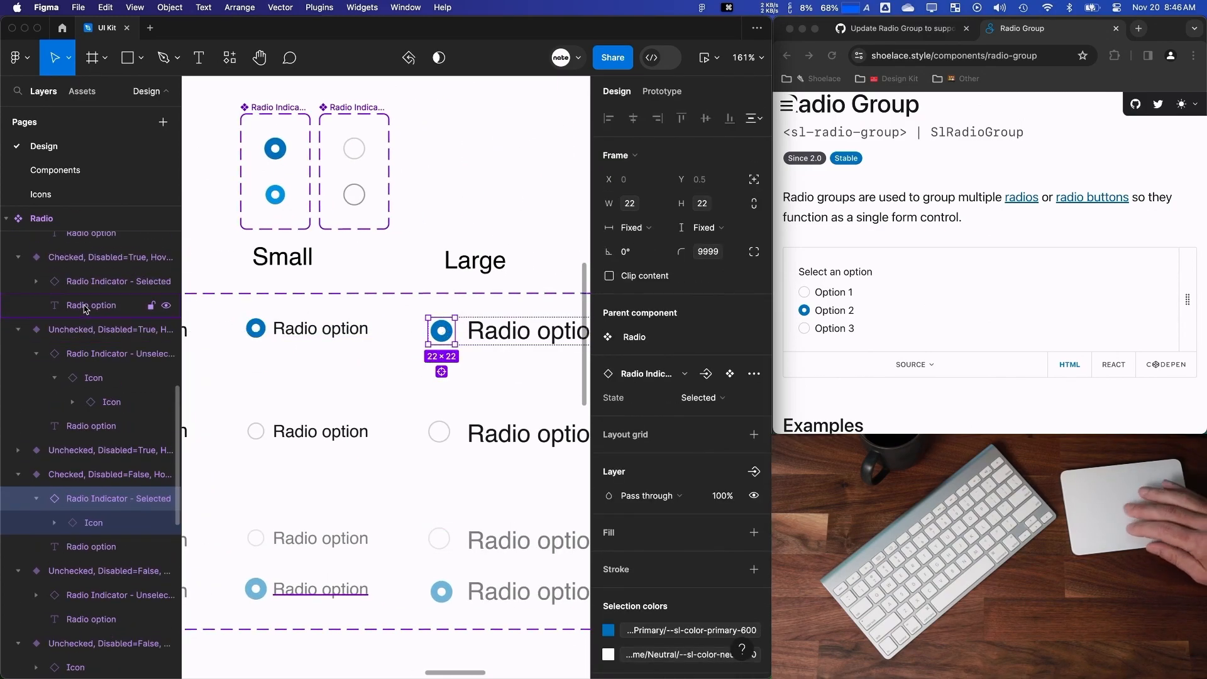
Review the Selected indicator variant's nested Icon layers and the outer Icon's sizing and constraints.
left_click(103, 243)
left_click(221, 364)
scroll(222, 363, "up", 5)
double_click(341, 268)
scroll(342, 268, "down", 10)
left_click(372, 264)
left_click(71, 271)
left_click(86, 290)
left_click(76, 272)
left_click(631, 229)
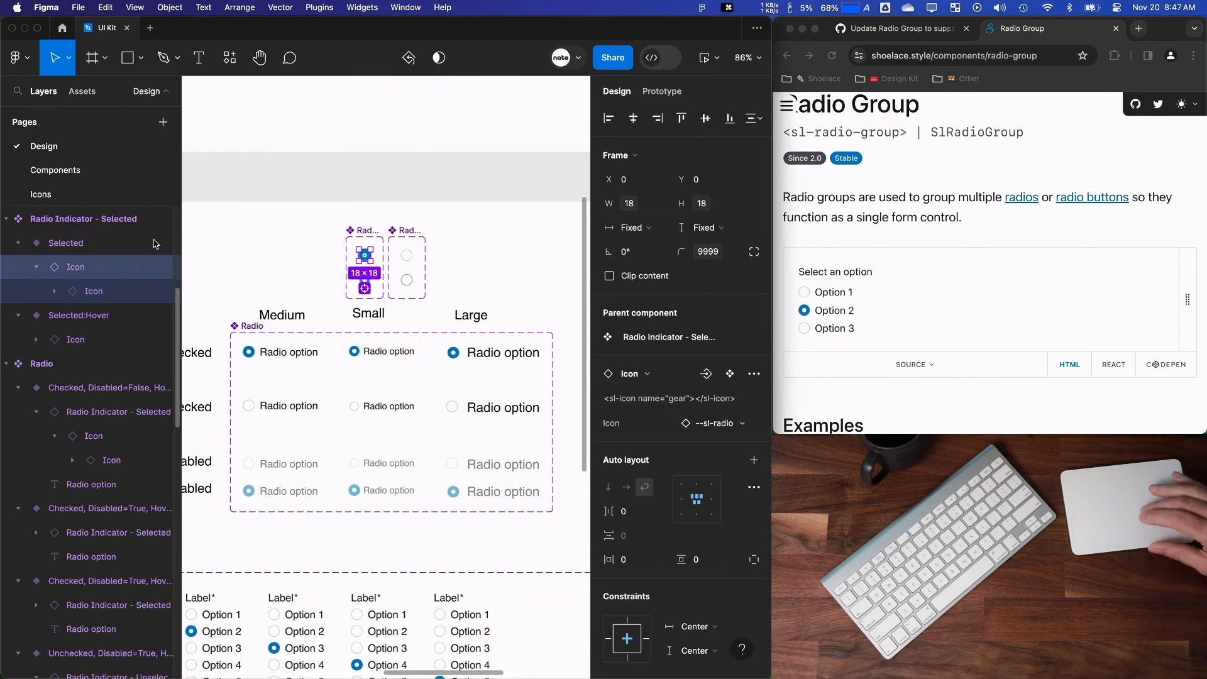
Check the width sizing options of the Selected indicator variant and its Icon, and the medium Checked radio.
left_click(151, 245)
left_click(633, 230)
left_click(107, 265)
left_click(638, 230)
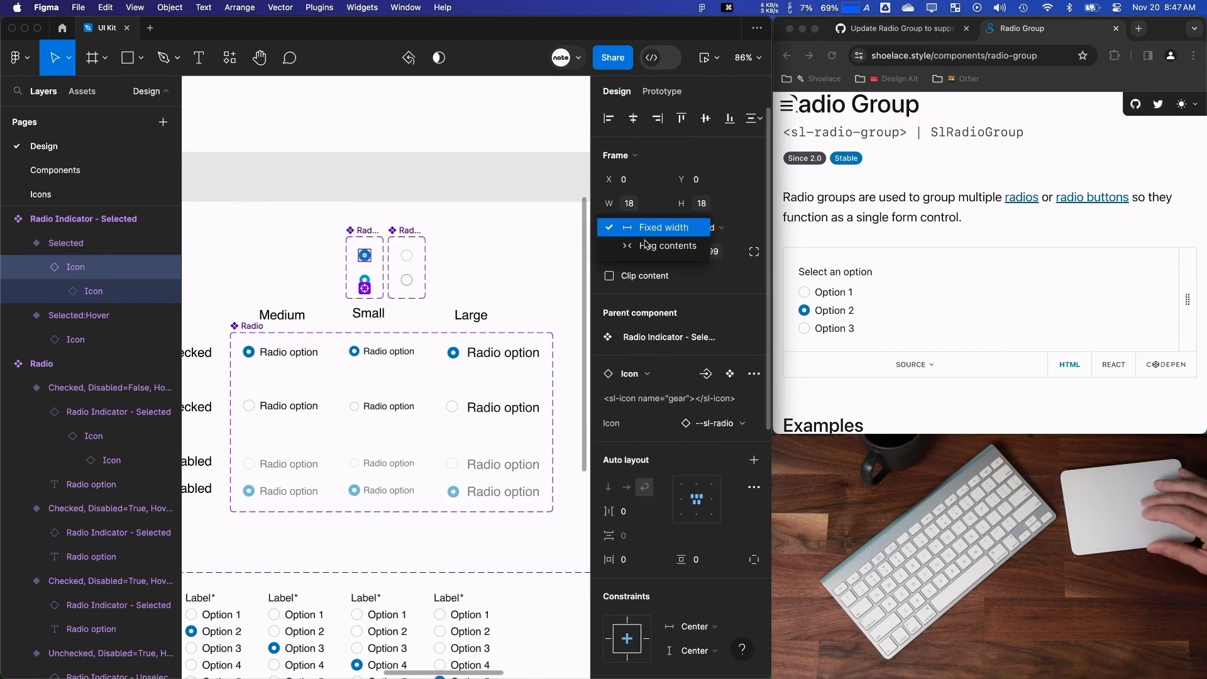
left_click(640, 233)
scroll(380, 285, "up", 4)
scroll(381, 286, "down", 2)
left_click(531, 355)
left_click(265, 352)
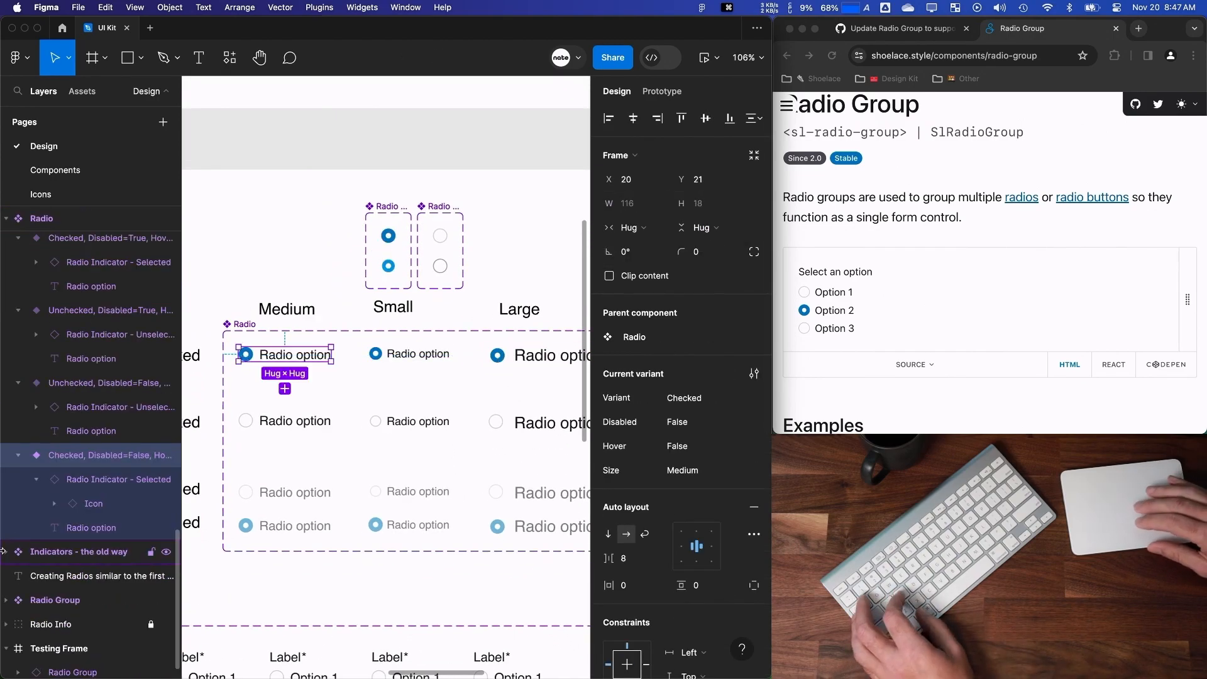
Select the Radio Indicators inside the medium, small and large Checked radios together.
scroll(250, 364, "up", 4)
left_click(259, 248)
left_click(263, 331, "super")
key("Escape")
double_click(263, 331)
left_click(458, 332, "shift+super")
scroll(458, 334, "down", 3)
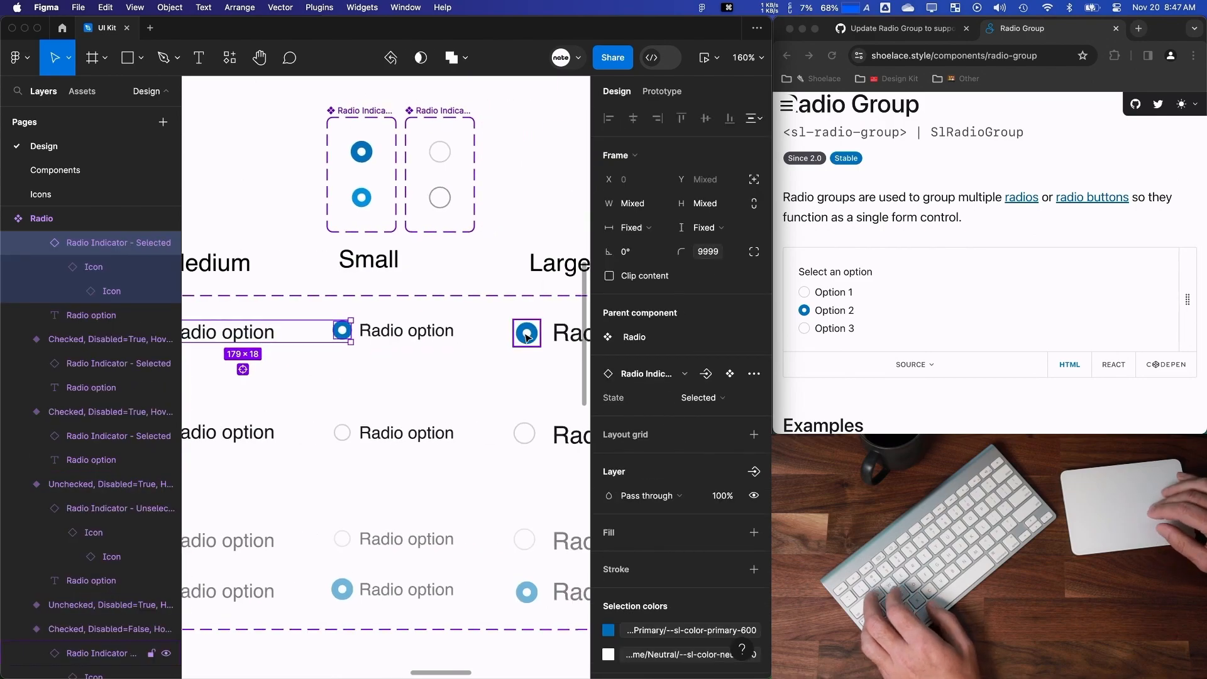
left_click(505, 341, "shift+super")
Try setting the indicators inside the medium, small and large Checked radios to fill container width.
scroll(69, 568, "up", 2)
left_click(275, 281)
left_click(292, 341)
left_click(427, 341, "shift")
left_click(531, 343, "shift")
scroll(64, 350, "up", 2)
left_click_drag(65, 350, 66, 335)
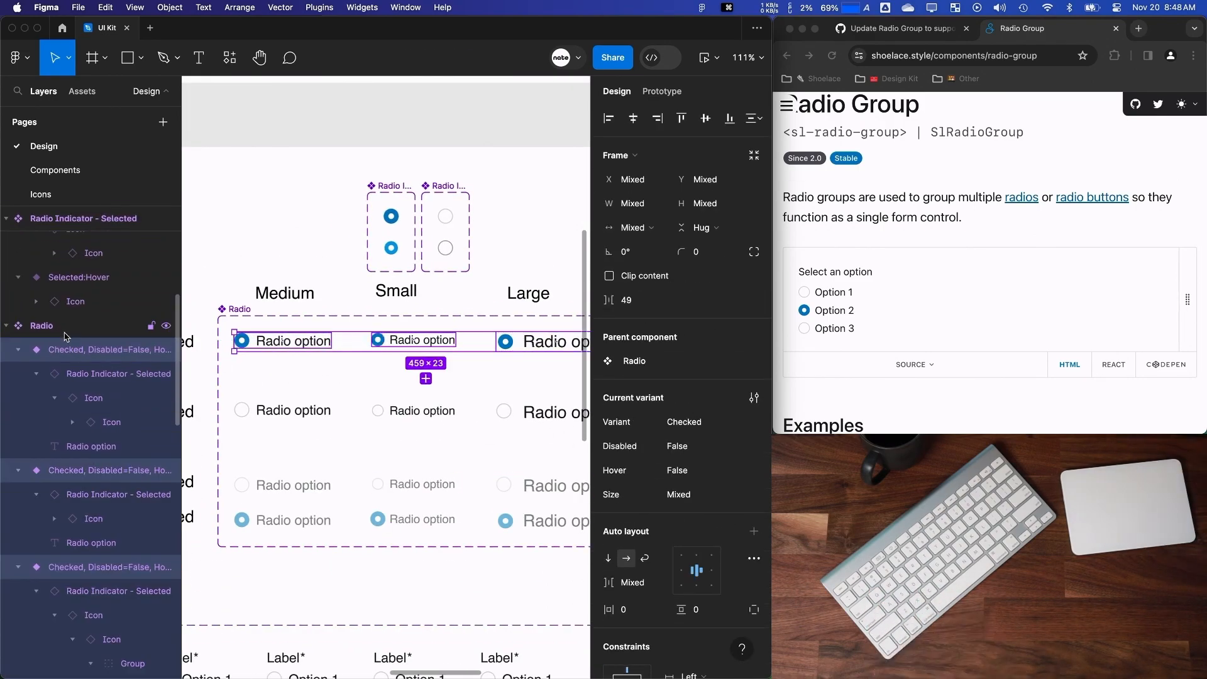
key("Return")
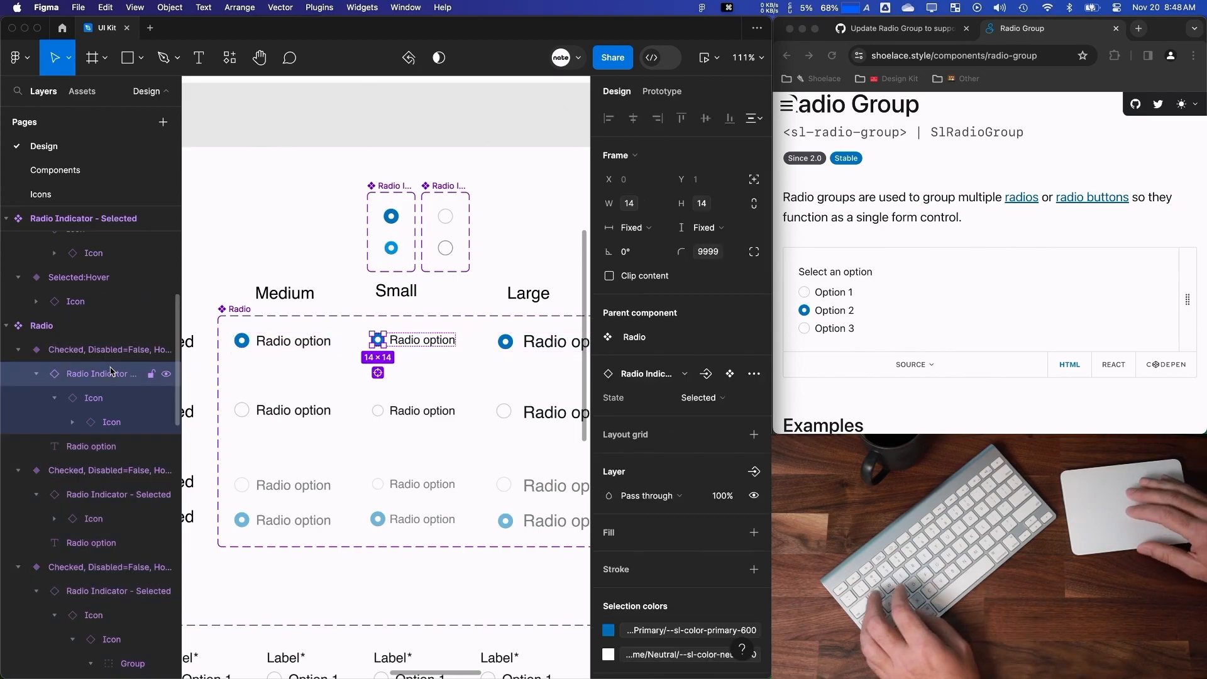
left_click(645, 237)
left_click(657, 245)
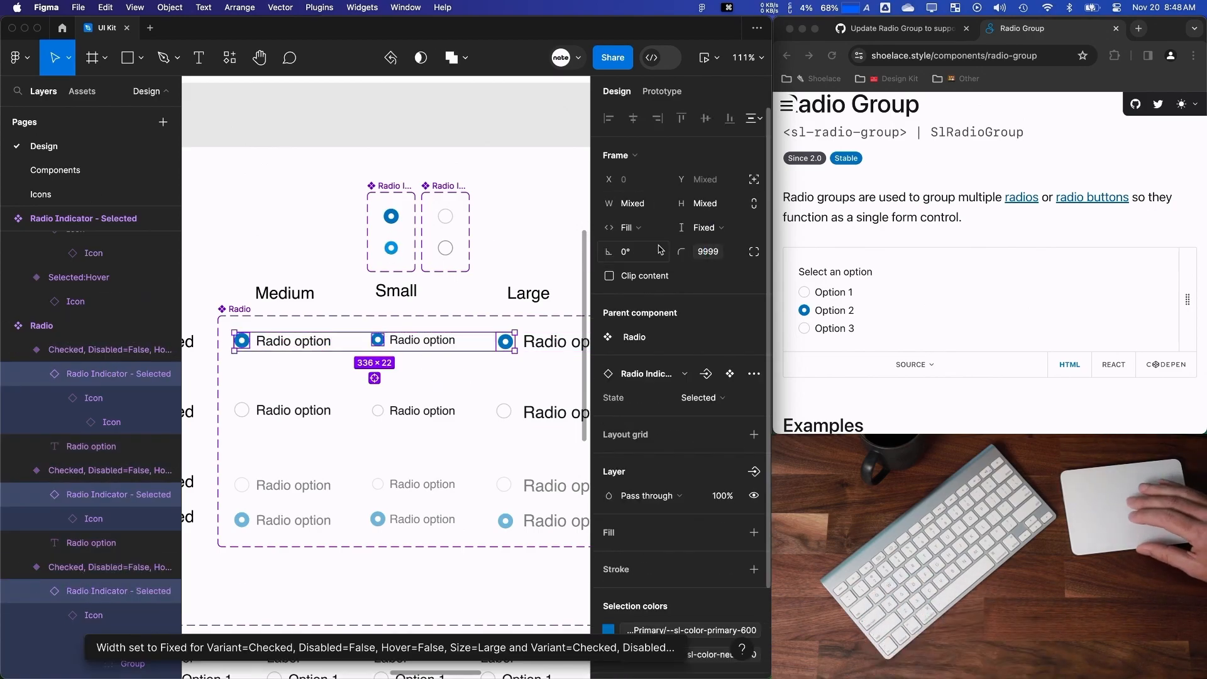
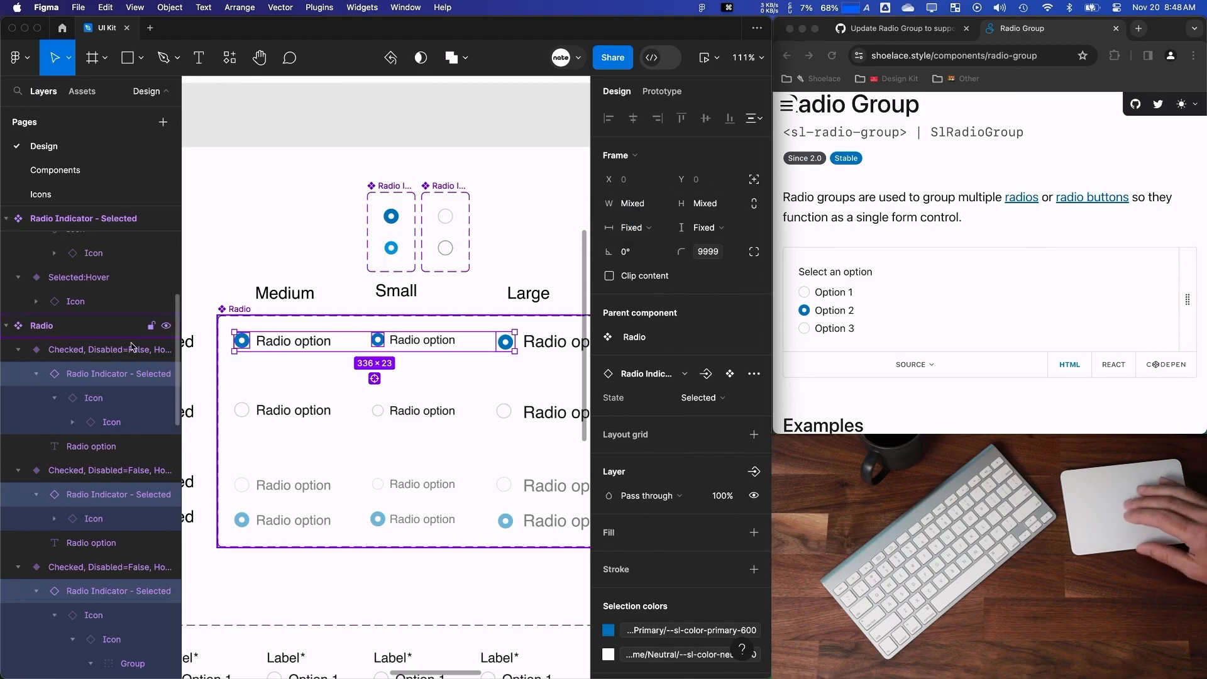
Apply the matching toggle-size variables to the dimensions of the medium and small Checked radios' indicators.
key("Escape")
left_click(241, 341, "super")
left_click(664, 206)
left_click(659, 281)
left_click(377, 344, "super")
left_click(721, 280)
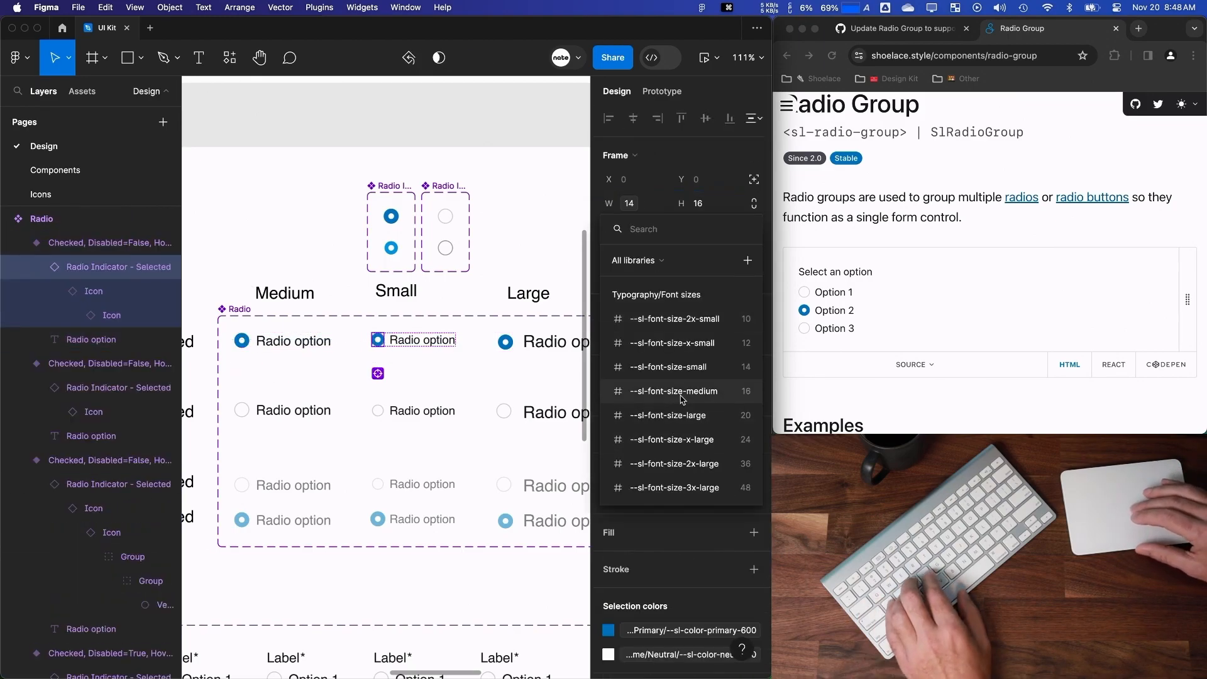
type("togge")
key("BackSpace")
left_click(685, 318)
Apply the --sl-toggle-size-large variable to the dimensions of the large Checked radio's indicator.
left_click(508, 347, "super")
left_click(733, 204)
left_click(720, 280)
type("togg")
left_click(693, 369)
Set the Selected indicator variant's width and height to fill container.
left_click(490, 251)
left_click(386, 217)
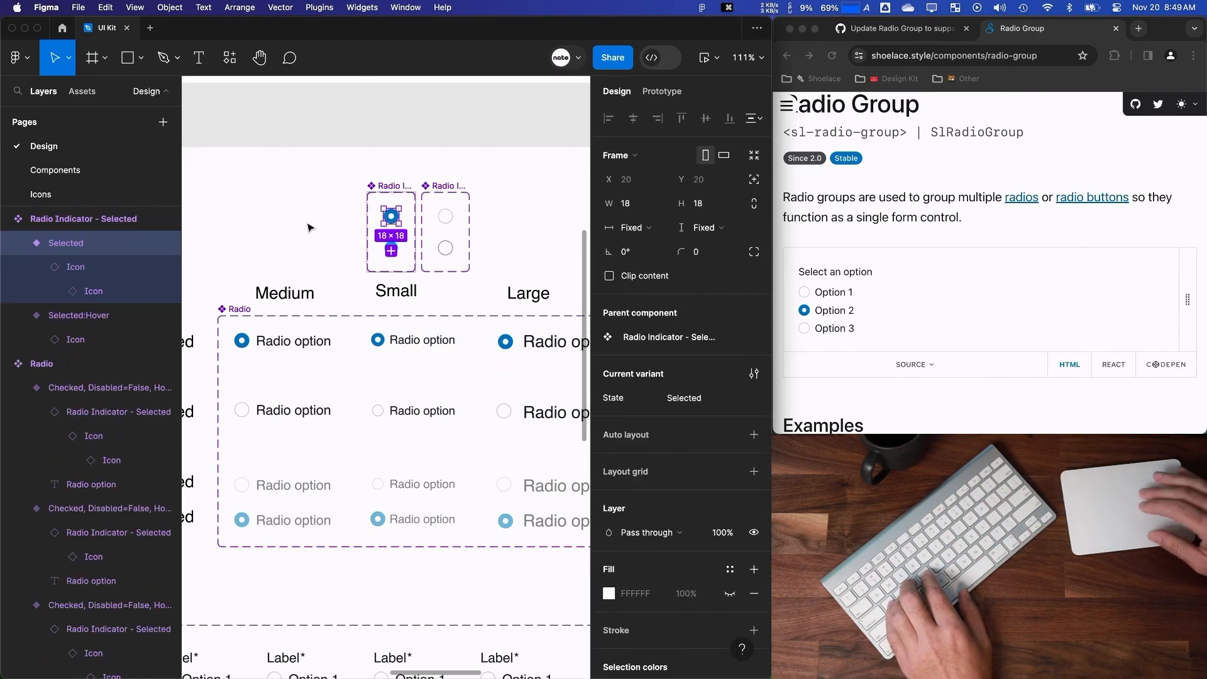
left_click(699, 246)
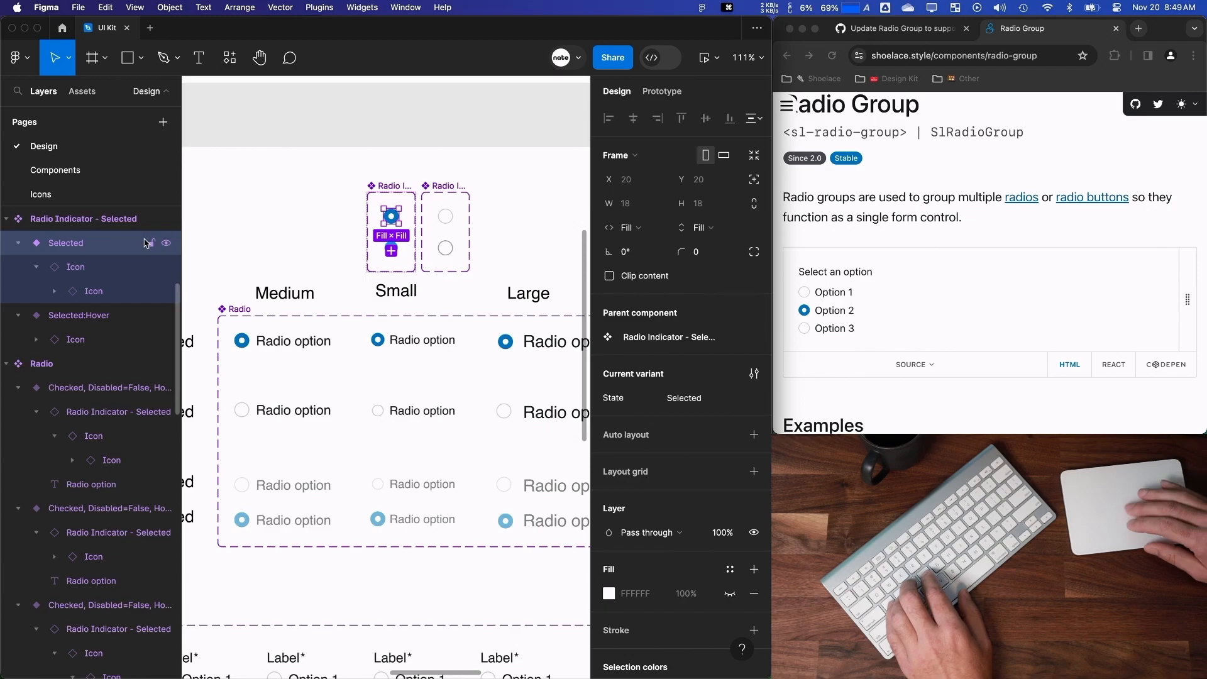
Check the three Checked radios' indicator sizes and try a width variable of 14 on the large one.
left_click(244, 345)
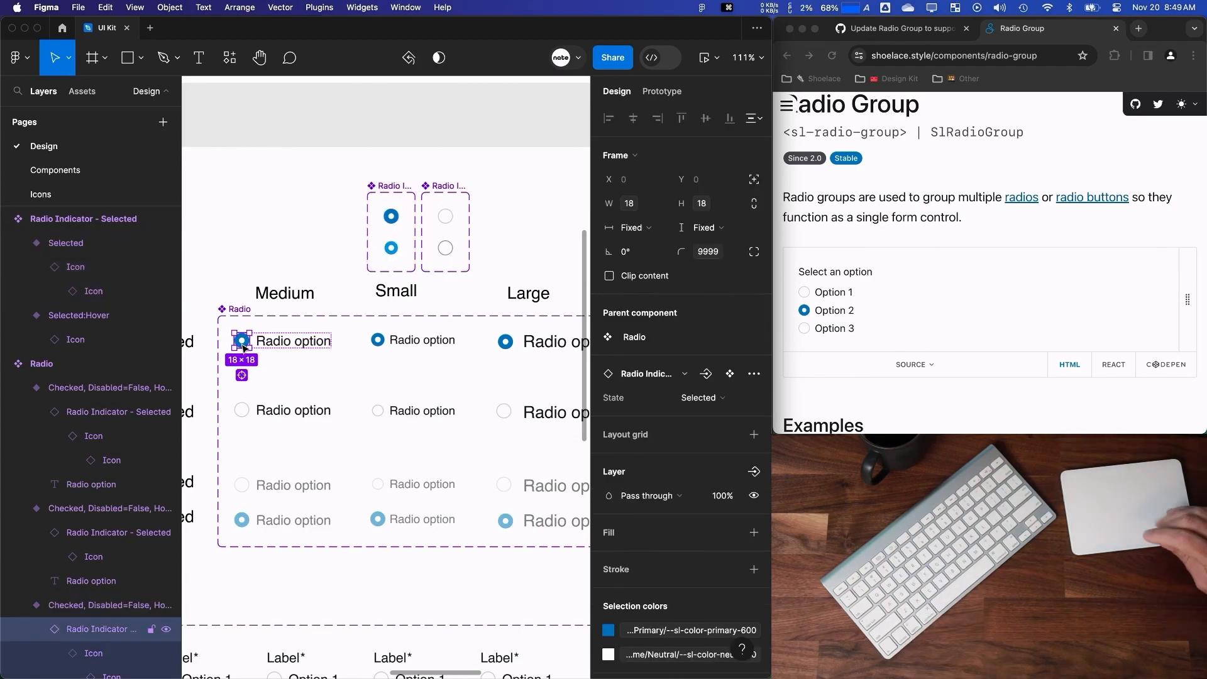
left_click(377, 340)
left_click(505, 341)
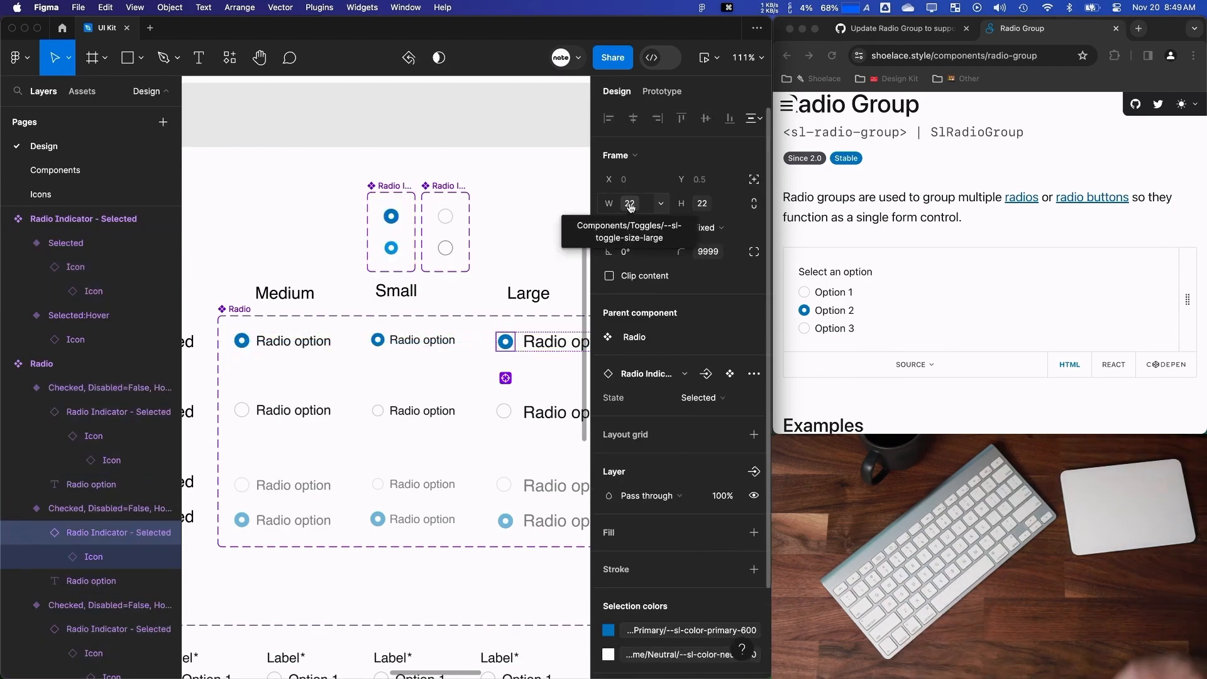
left_click(661, 203)
left_click(650, 277)
left_click(653, 385)
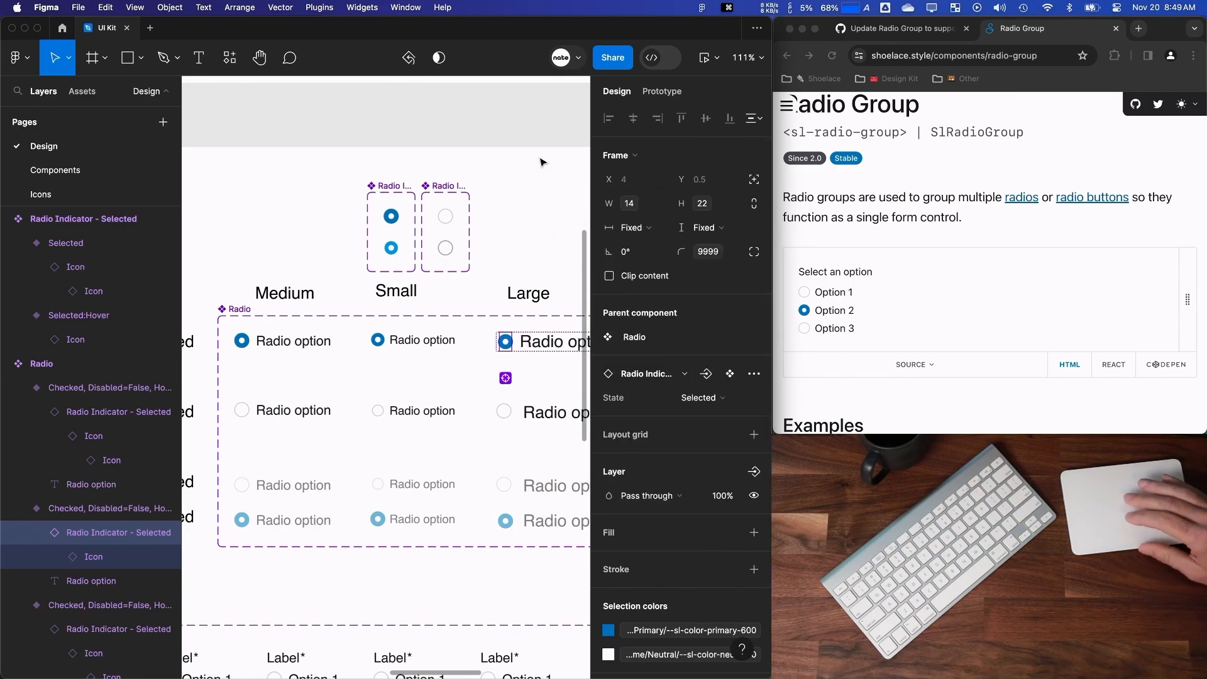
Examine the small Checked radio's indicator and the sizing of the Selected and Selected:Hover variants.
scroll(282, 346, "up", 5)
left_click_drag(512, 339, 280, 371)
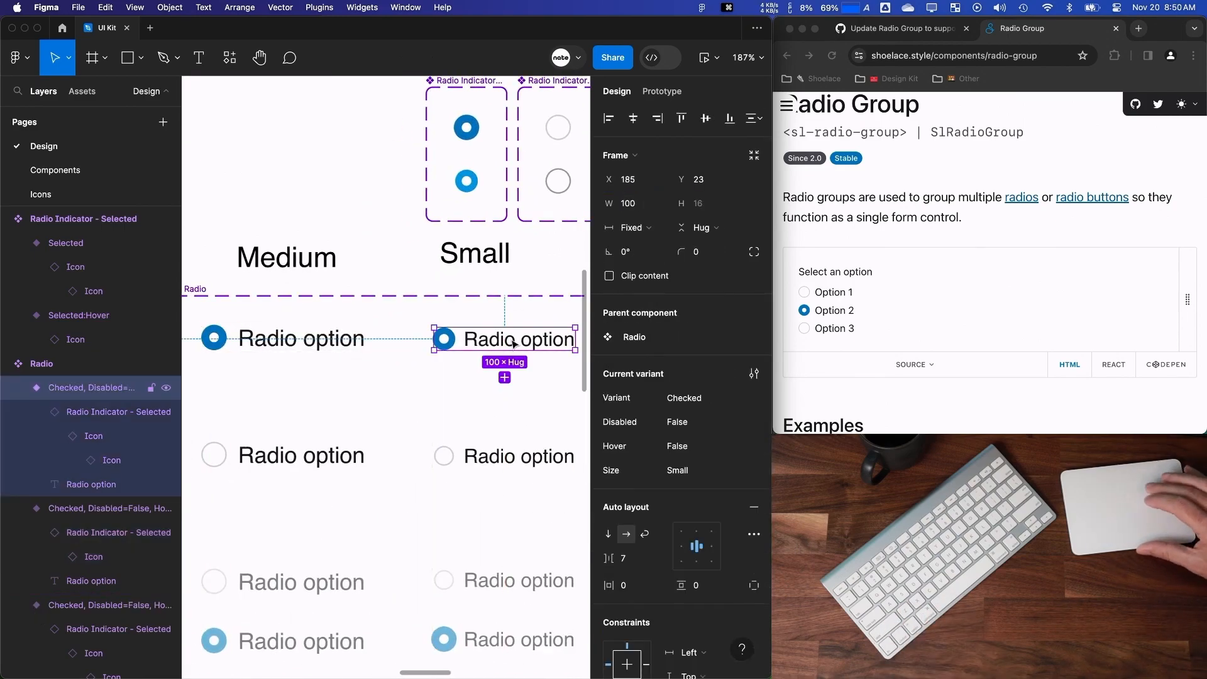
scroll(514, 344, "up", 5)
left_click(425, 355)
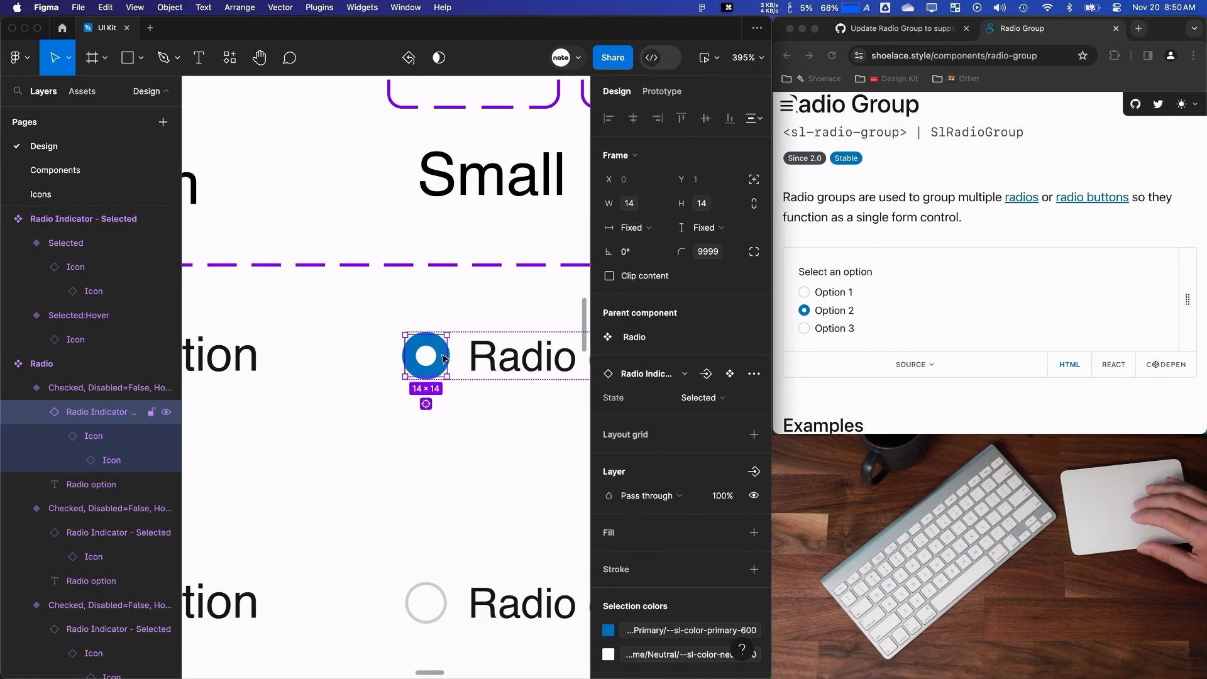
scroll(409, 357, "down", 5)
left_click(438, 167)
left_click(438, 215)
left_click(438, 169)
left_click(440, 222)
left_click(45, 268)
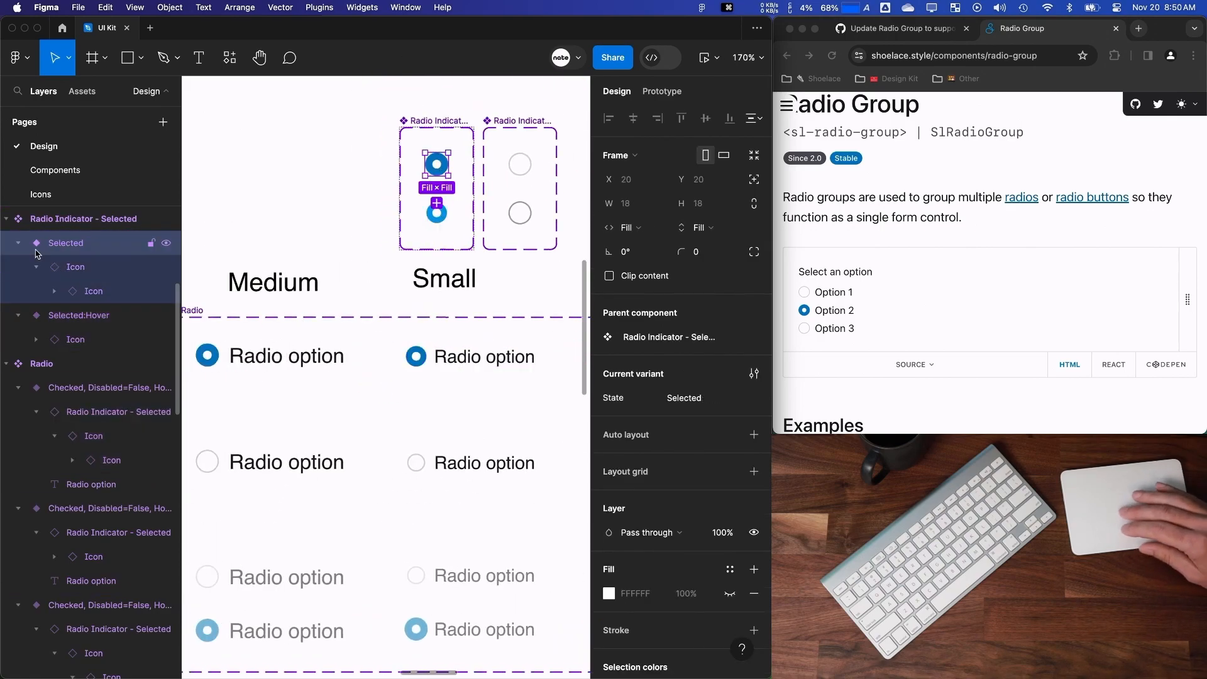
Change the Selected indicator variant to a fixed size of 18 by 18 and review its properties.
left_click(683, 225)
left_click(697, 198)
left_click(54, 270)
right_click(54, 271)
left_click(40, 244)
scroll(713, 544, "down", 4)
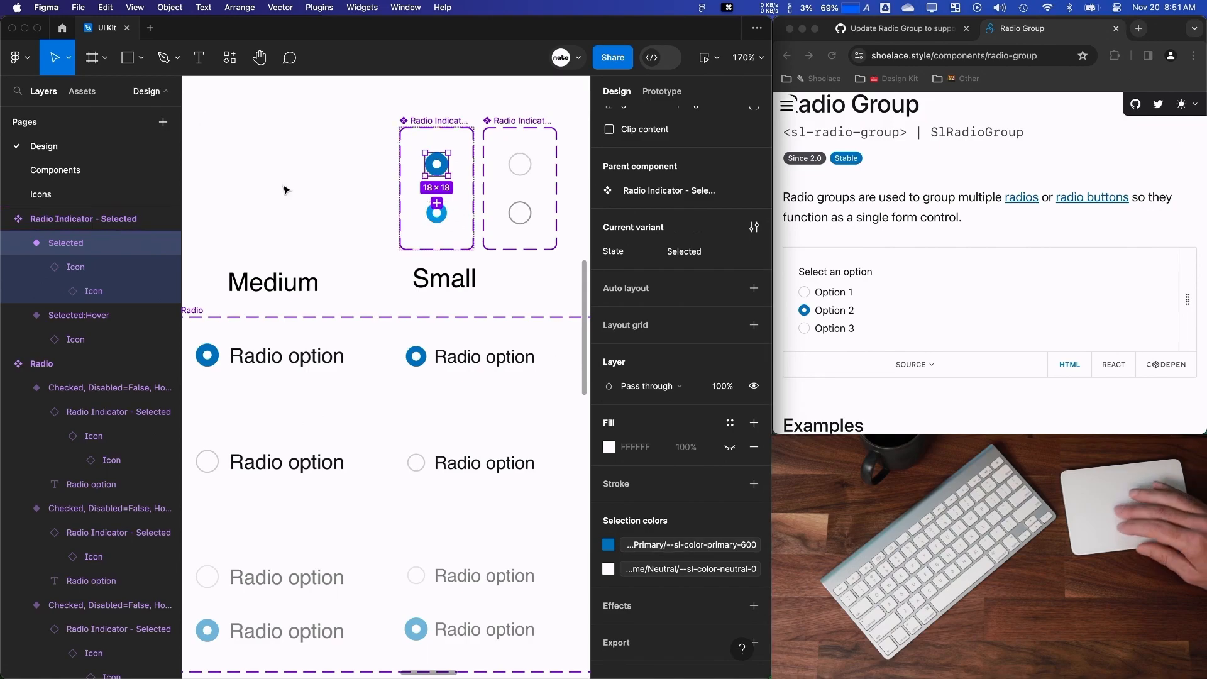
Set the innermost Icon of the Selected indicator variant to fill container in width and height.
left_click(421, 174)
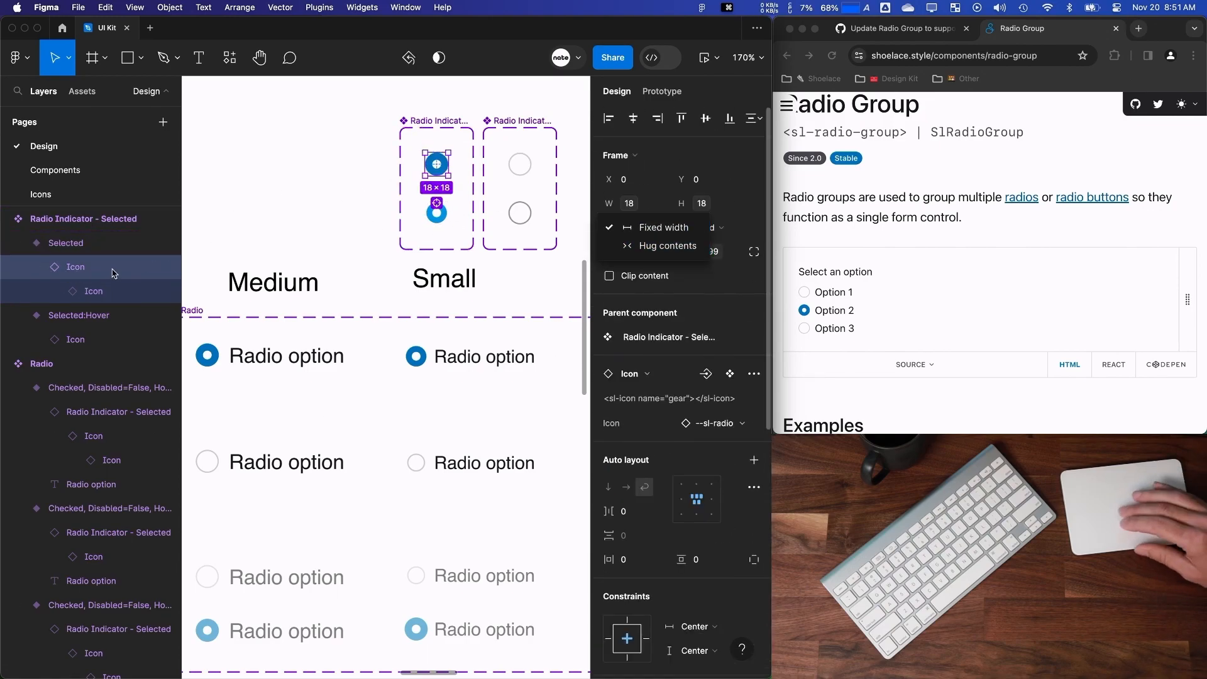
left_click(145, 291)
left_click(652, 205)
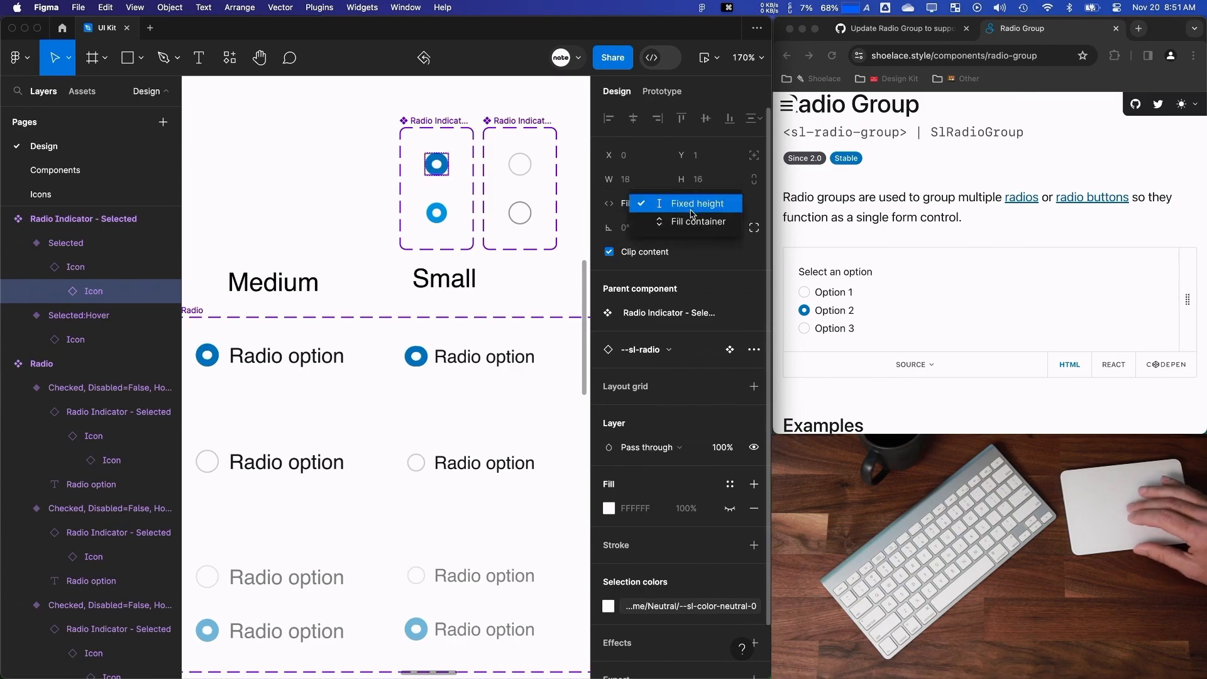
left_click(696, 223)
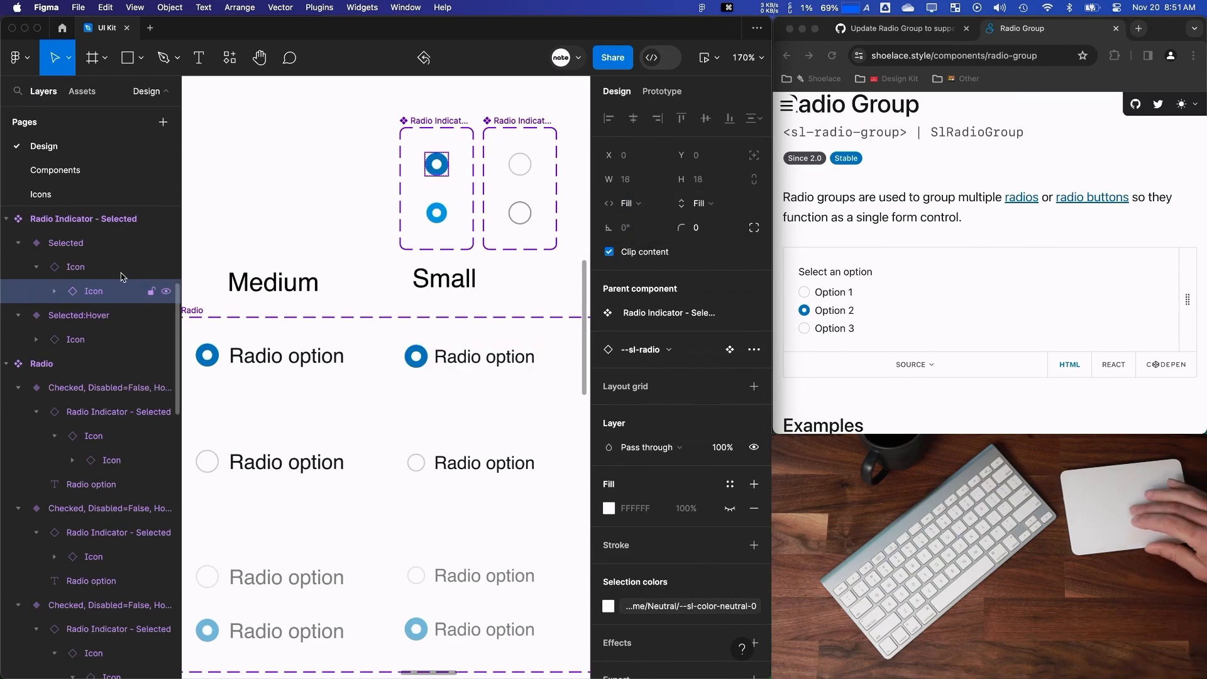
Set the outer Icon in the Selected indicator variant to hug contents in width and height.
left_click(74, 269)
left_click(626, 247)
left_click(683, 227)
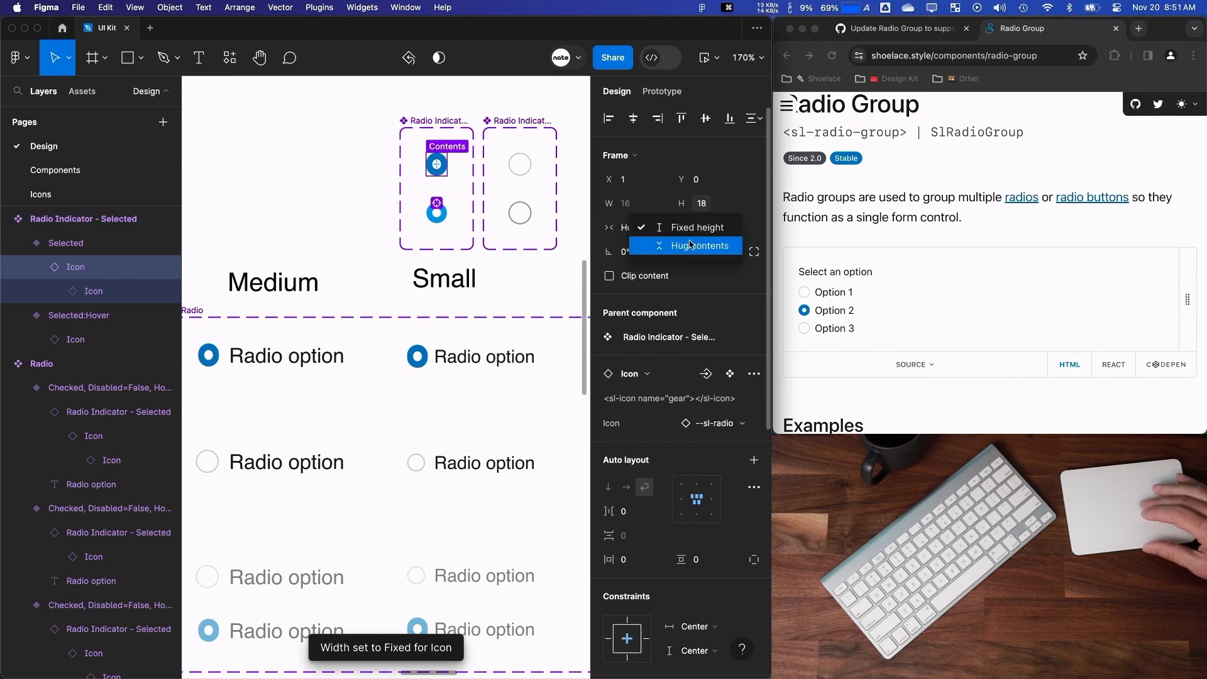
left_click(676, 246)
Review the Icon layers and sizing in the Selected indicator variant and the medium Checked radio.
scroll(379, 408, "left", 1)
left_click(141, 291)
left_click(77, 269)
left_click(86, 293)
left_click_drag(86, 605, 80, 384)
left_click(79, 412)
left_click(641, 230)
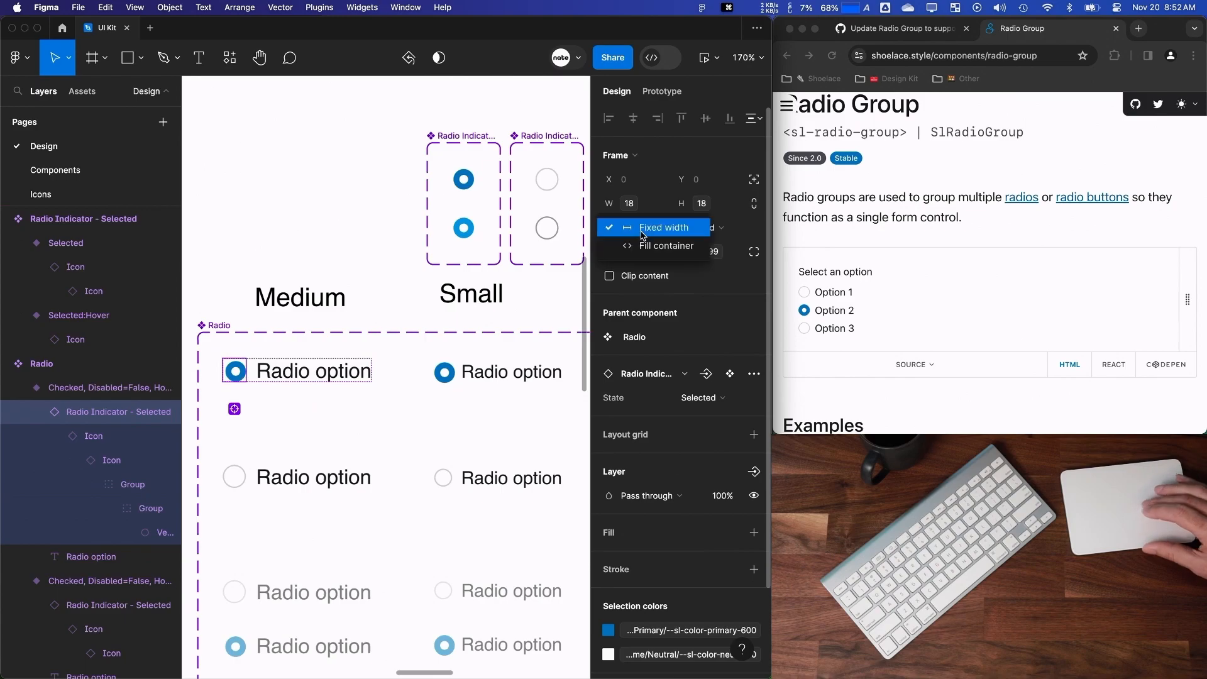
left_click(68, 261)
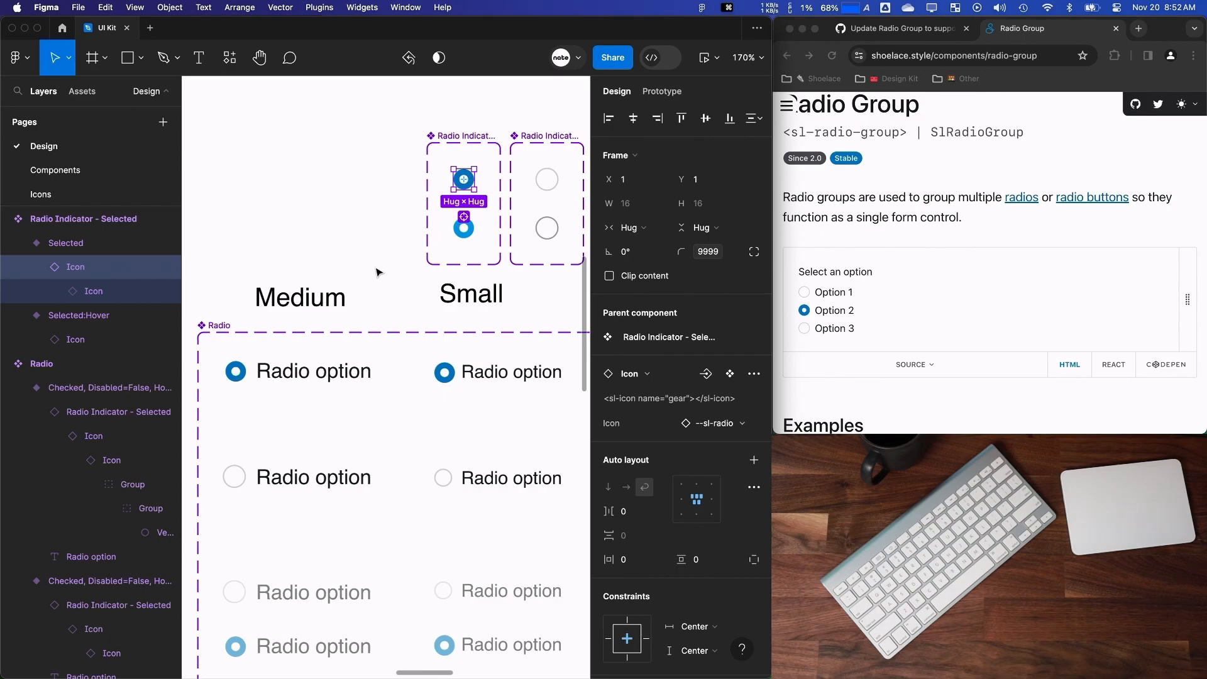
left_click(346, 257)
left_click(326, 369)
left_click(468, 184)
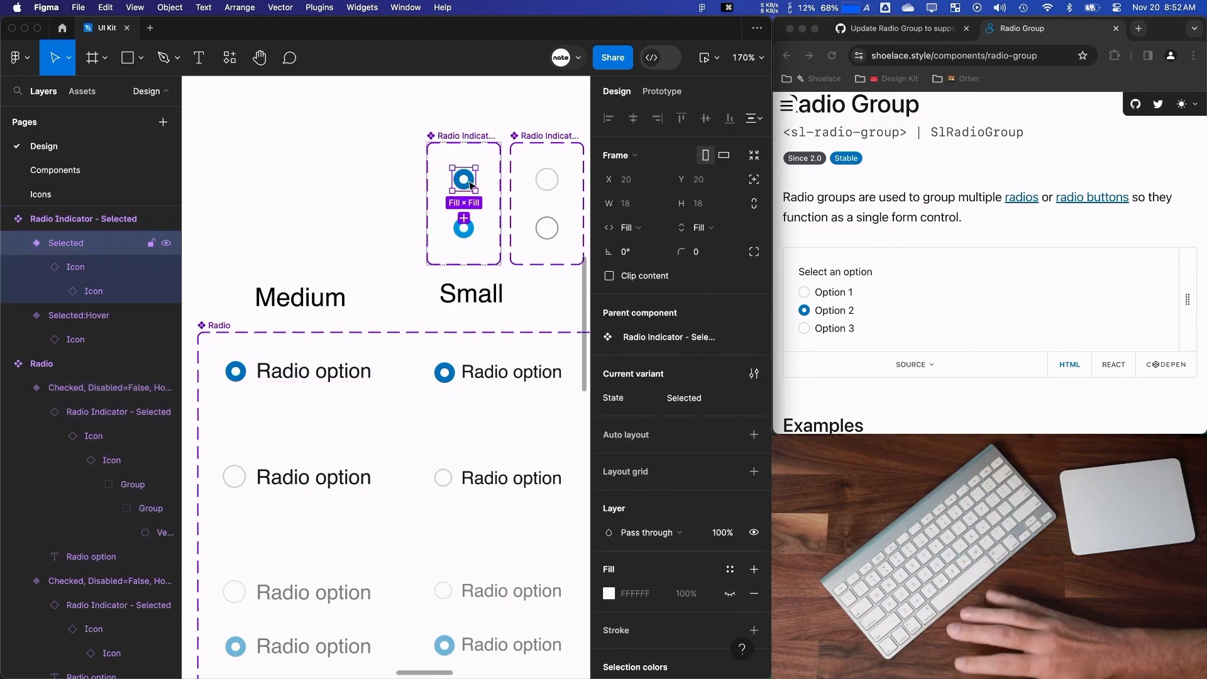
left_click(470, 183)
scroll(470, 183, "up", 5)
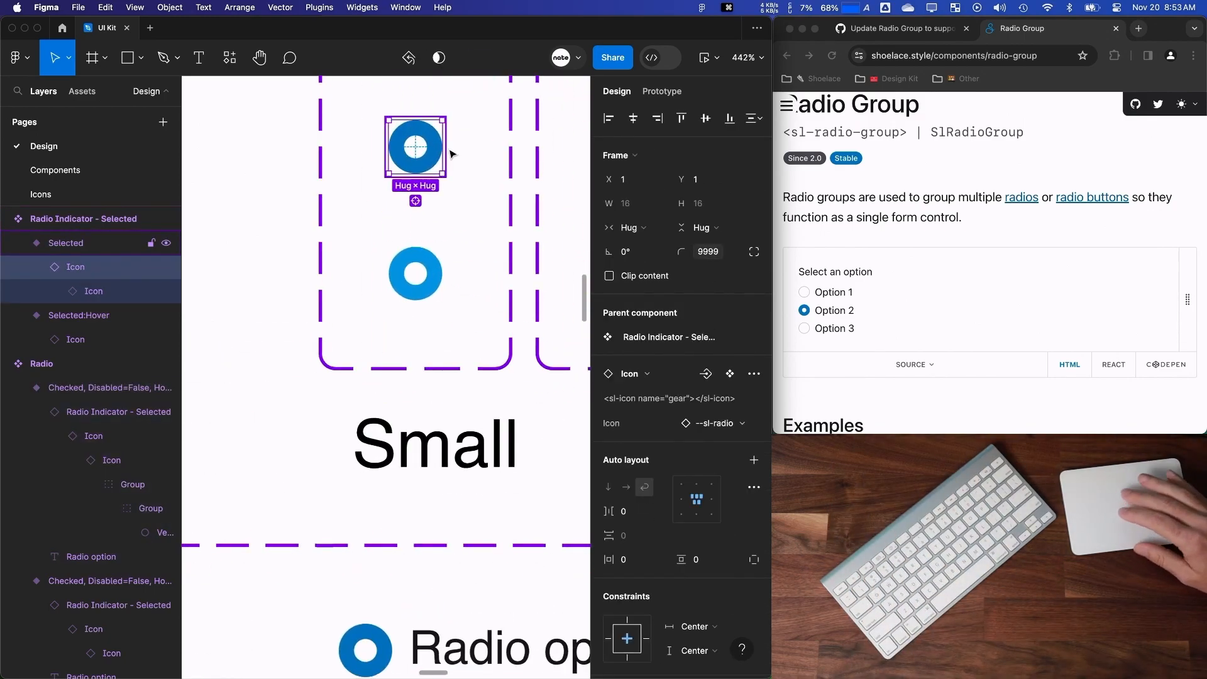
Give the Selected indicator variant a fixed width and height of 16 by 16.
key("Escape")
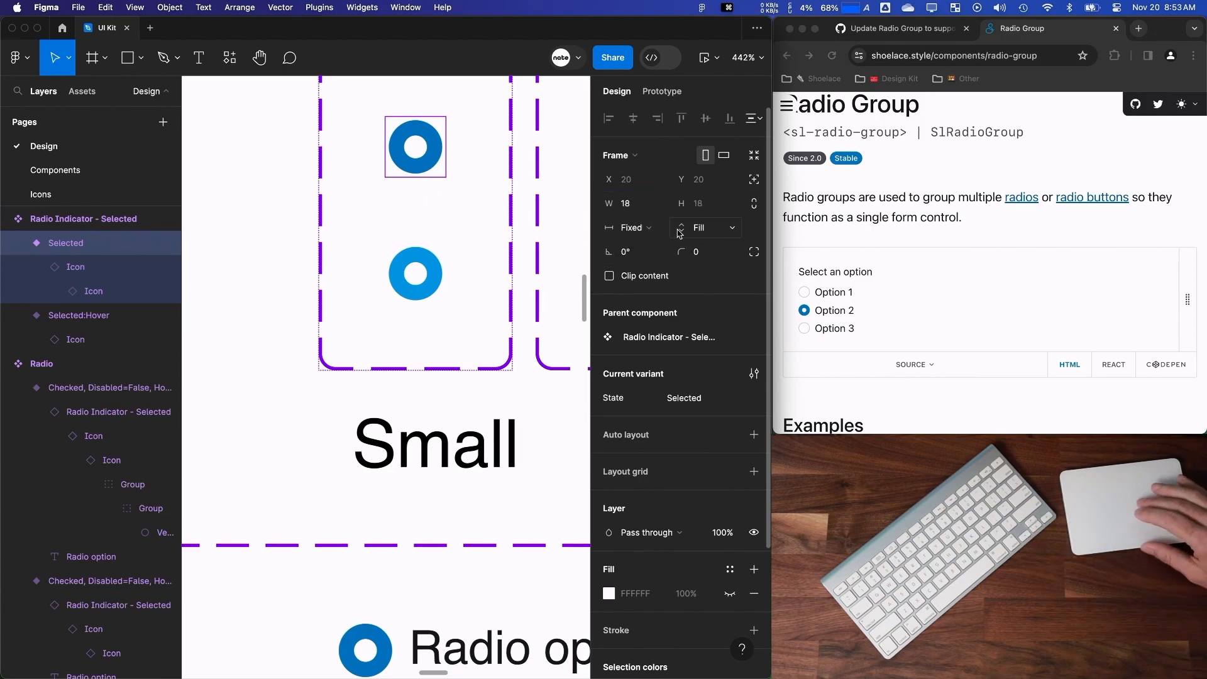
left_click(699, 228)
left_click(698, 210)
left_click(645, 206)
type("16")
key("Tab")
type("16")
key("Tab")
Set the Selected:Hover indicator variant's width and height to 16 by 16.
left_click(426, 256)
left_click(627, 207)
type("16")
key("Tab")
type("16")
key("Tab")
left_click(661, 204)
Try to move the Selected:Hover indicator slightly and undo the move.
left_click(430, 285)
double_click(431, 286)
mouse_move(439, 290)
left_mouse_down()
mouse_move(474, 337)
mouse_move(443, 308)
left_mouse_up()
key("super+z")
left_click(321, 409)
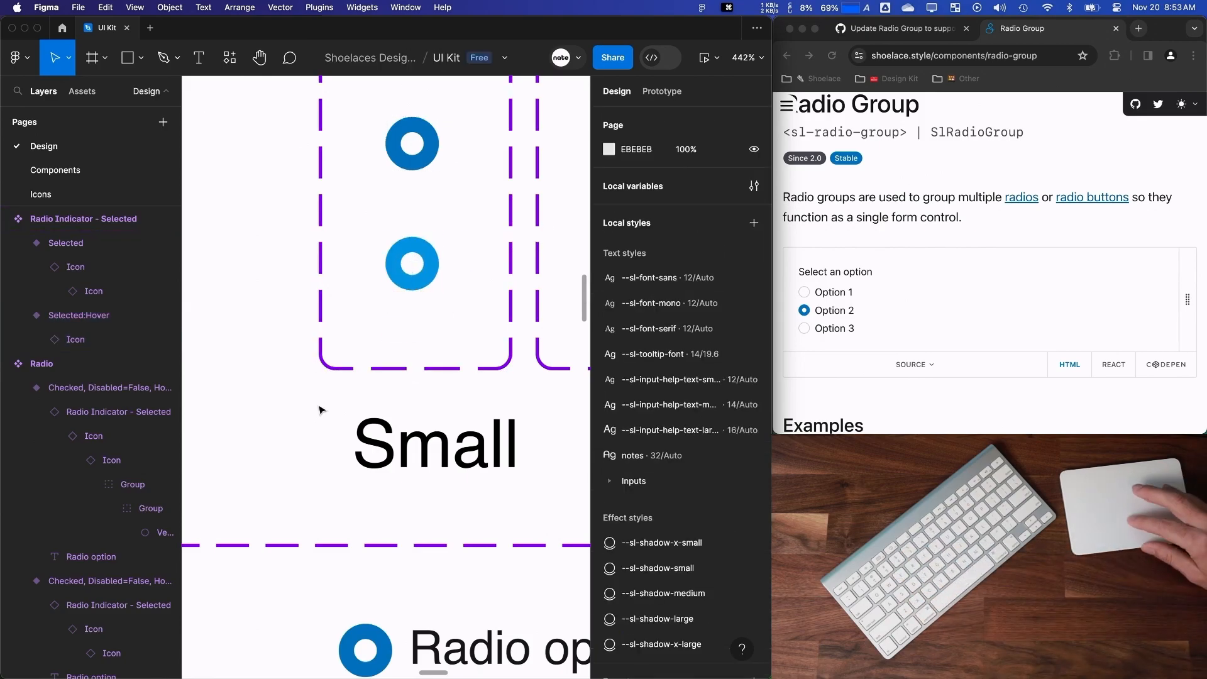
Go from the medium Checked radio's indicator to its main component, the Selected variant.
scroll(320, 409, "down", 5)
scroll(320, 409, "left", 3)
double_click(347, 383)
right_click(348, 383)
left_click(395, 489)
scroll(371, 418, "up", 2)
left_click(706, 374)
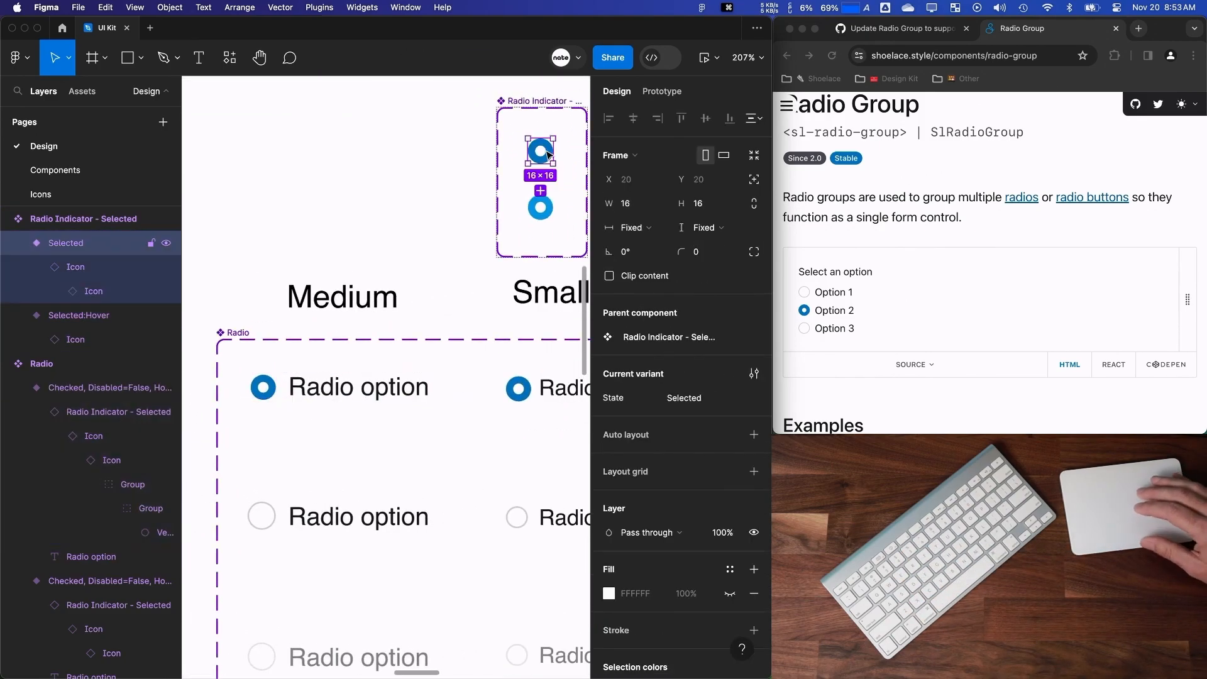
Add auto layout to the Selected and Selected:Hover indicator variants.
left_click(754, 434)
left_click(540, 209)
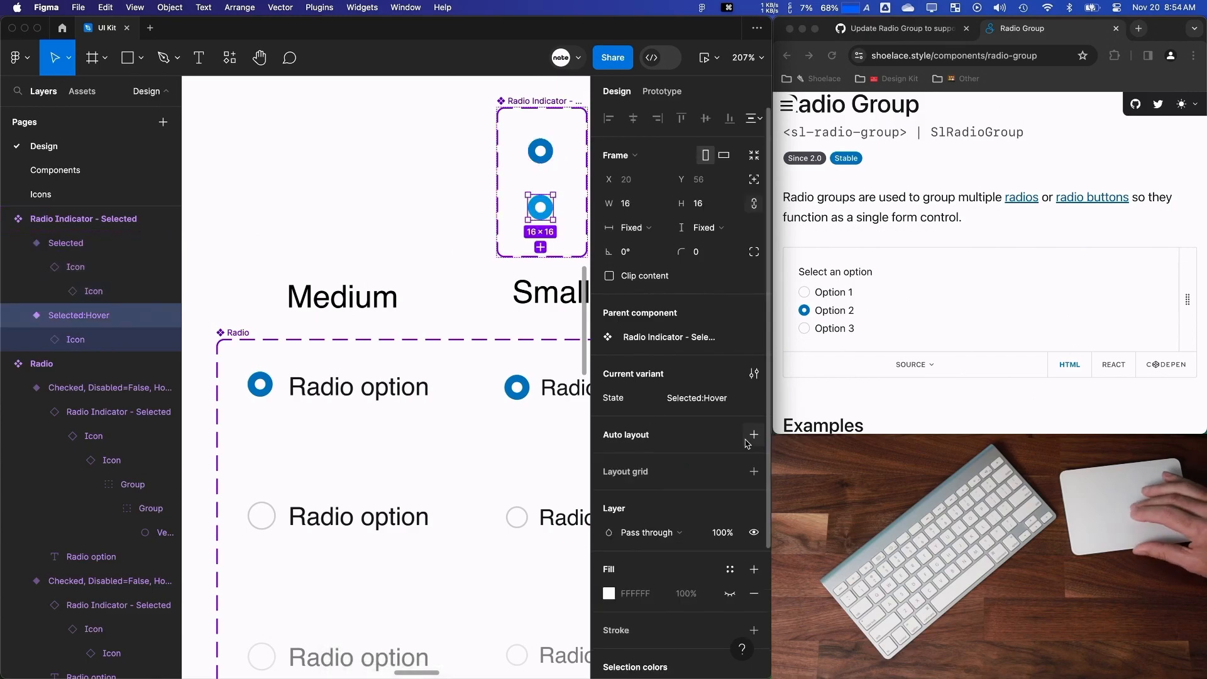
left_click(262, 378)
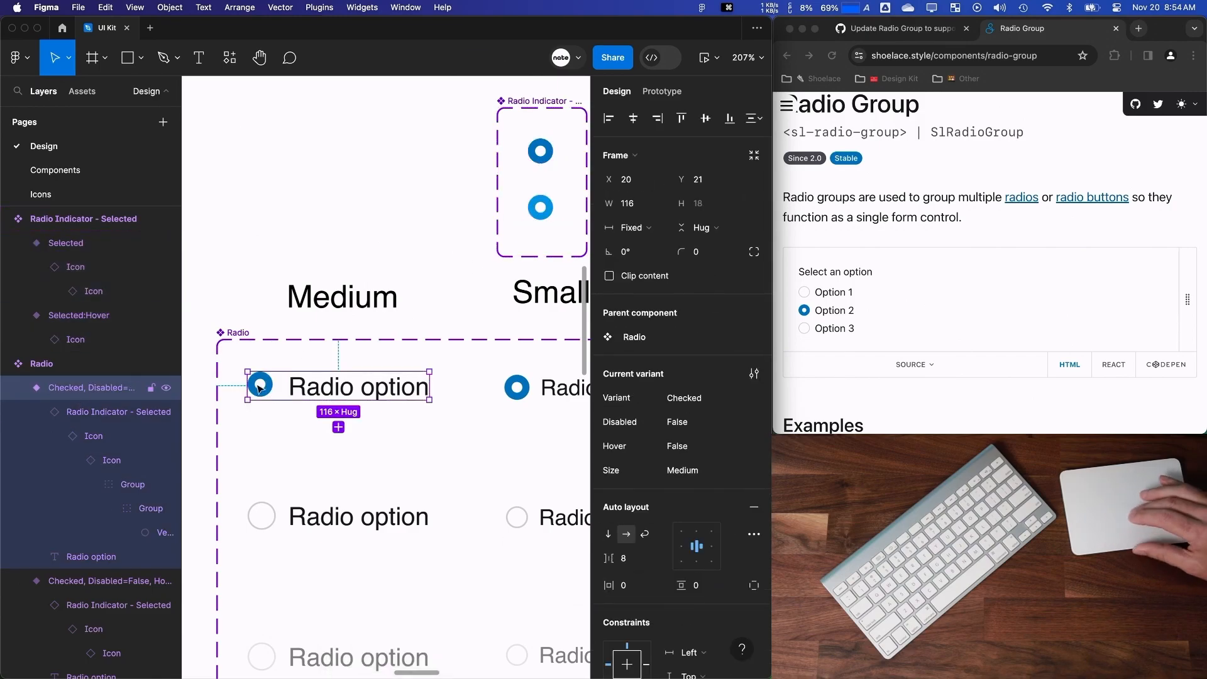
Set the Selected variant's auto layout gap to 0 and adjust the Selected:Hover variant's auto layout.
left_click(540, 152)
left_click(607, 486)
type("0")
key("Return")
left_click(539, 210)
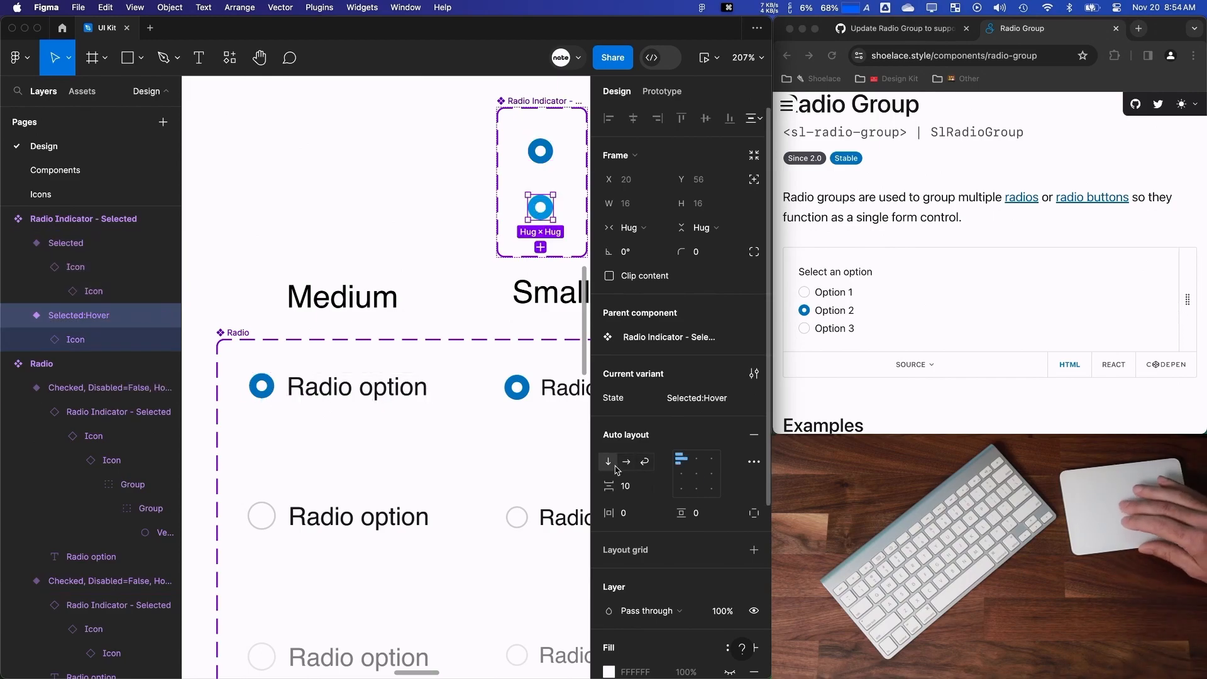
key("BackSpace")
left_click(480, 469)
Try fill container for both width and height on the auto-layout Selected variant.
scroll(480, 462, "right", 1)
left_click(495, 382)
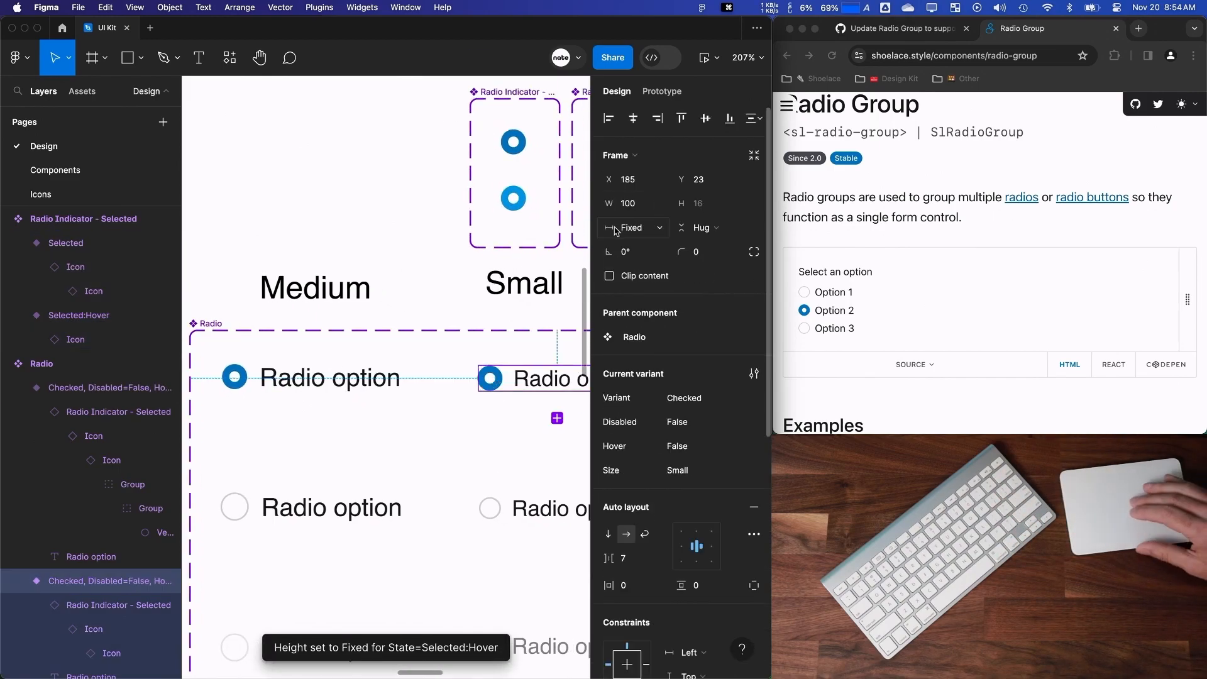
left_click(513, 144)
left_click(627, 229)
left_click(630, 245)
left_click(686, 229)
left_click(686, 245)
scroll(406, 462, "right", 3)
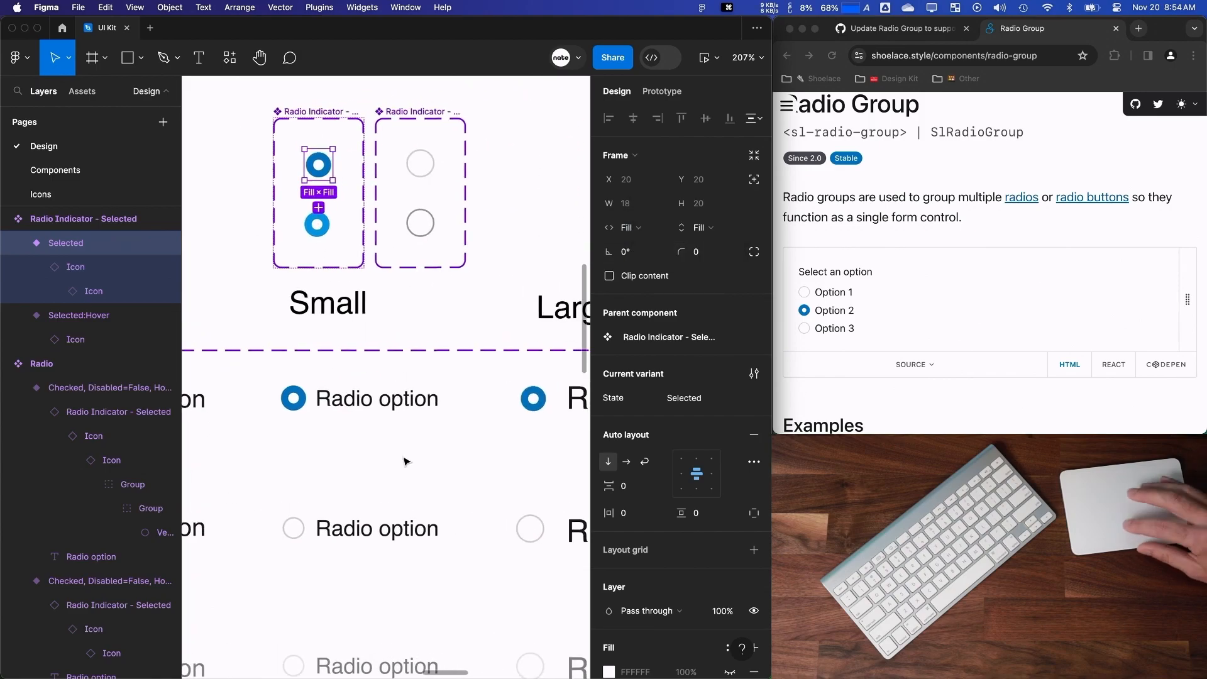
Undo the last sizing changes and set the Selected variant's width and height to fill container again.
scroll(406, 462, "down", 5)
key("super+z")
key("super+z")
left_click(634, 228)
left_click(647, 212)
left_click(636, 228)
left_click(645, 261)
left_click(696, 228)
left_click(692, 245)
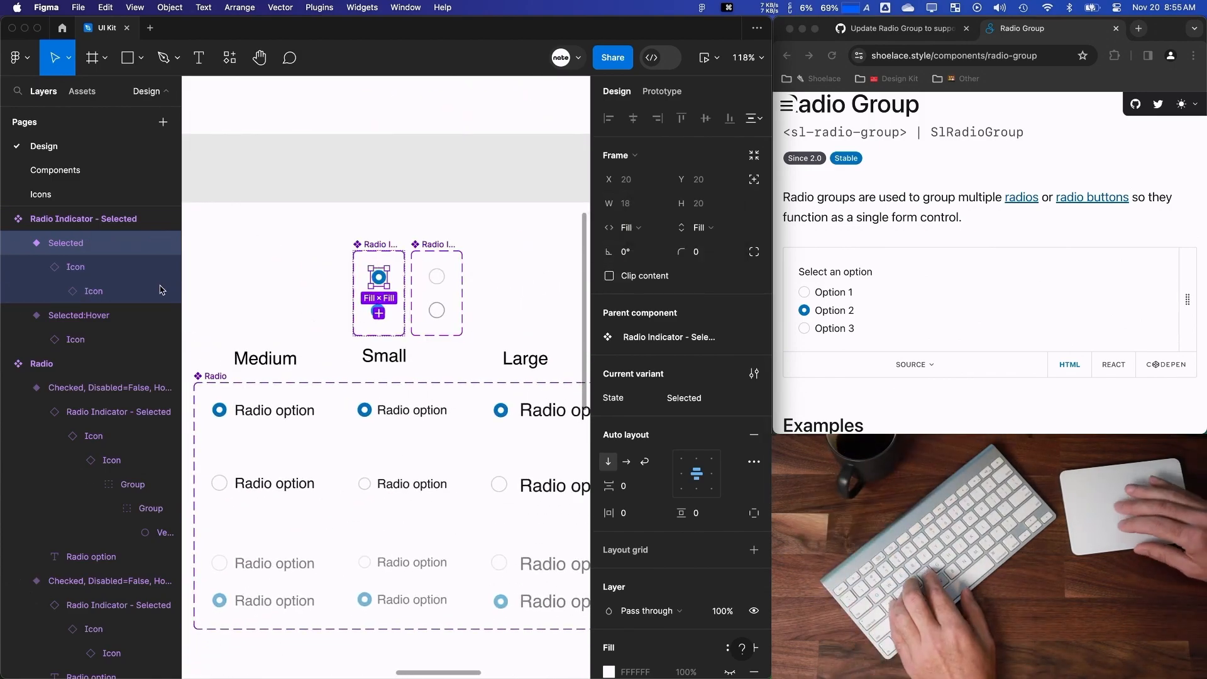
Return the Selected variant's width and height to fixed and set its size to 16 by 16.
left_click(631, 228)
left_click(643, 196)
left_click(700, 228)
left_click(704, 191)
left_click(628, 204)
type("16")
key("Tab")
type("16")
key("Tab")
Undo the last two changes, retry fill container sizing on the Selected variant, and check its Icon.
left_click(274, 410)
key("super+z")
key("super+z")
left_click(652, 252)
left_click(701, 229)
left_click(692, 247)
left_click(503, 288)
left_click(83, 268)
left_click(133, 244)
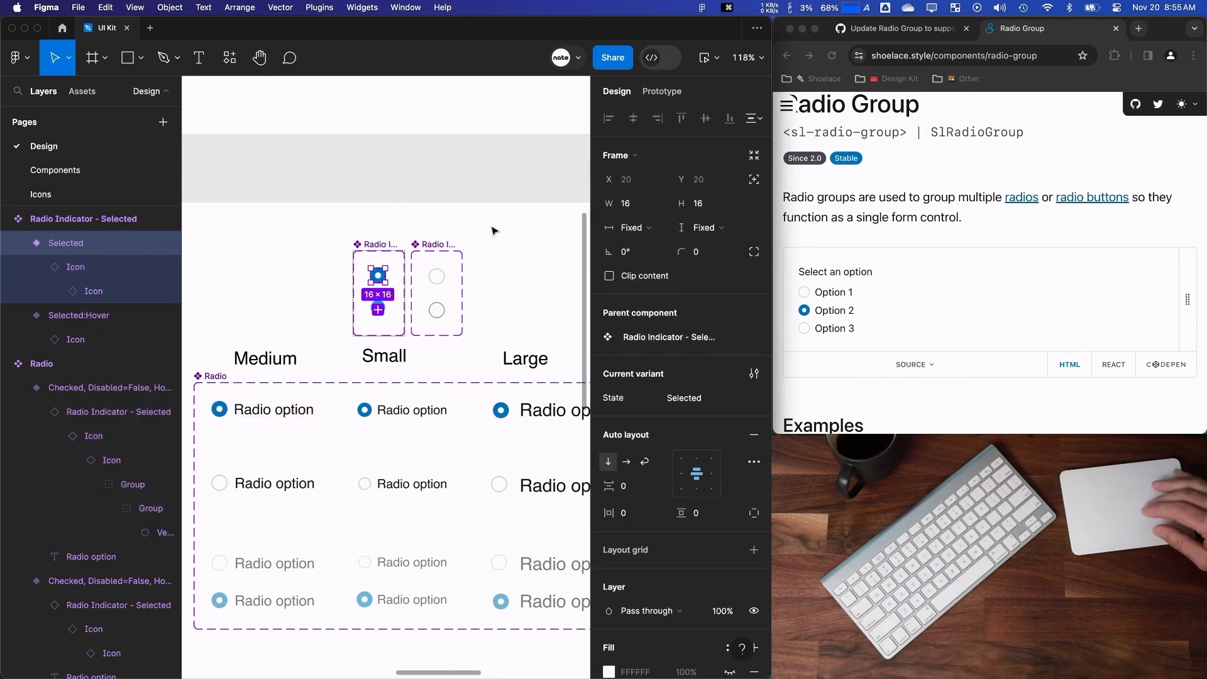
Set the Medium checked Radio's selected indicator to fill container for both width and height.
left_click(272, 410)
left_click(133, 412)
left_click(635, 229)
left_click(657, 263)
left_click(709, 229)
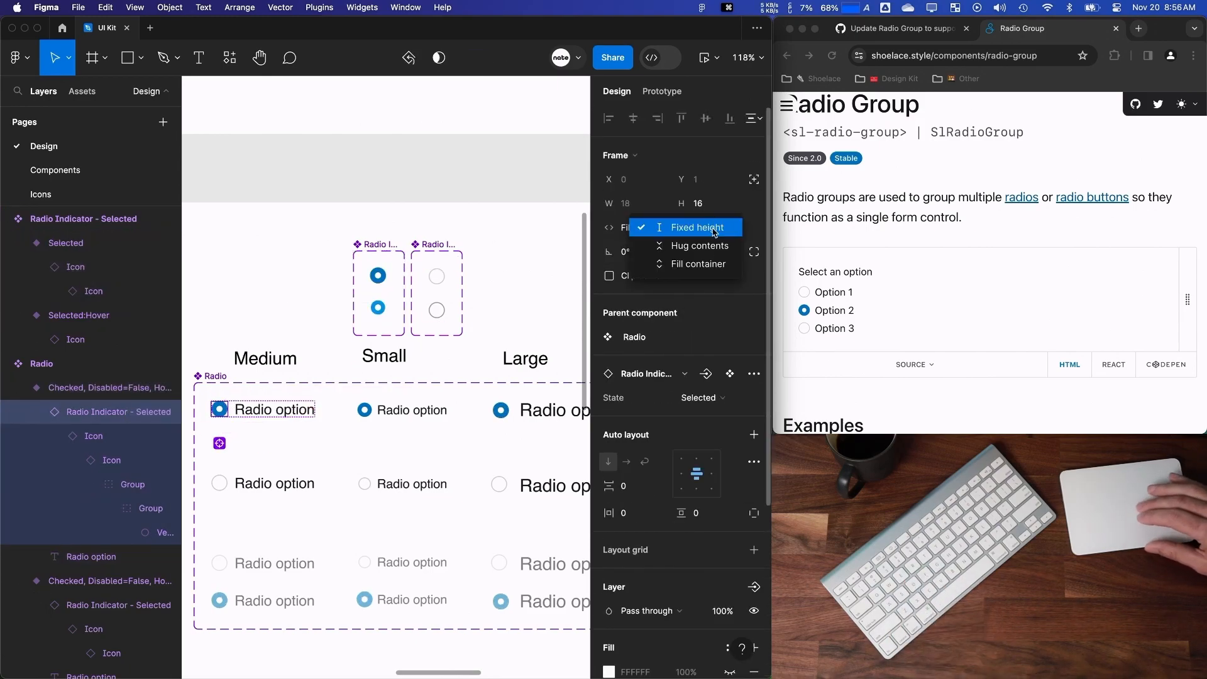
left_click(710, 263)
scroll(250, 428, "up", 5)
Try fill container width and height on the Small checked Radio's indicator and undo both changes.
double_click(376, 396)
left_click(642, 231)
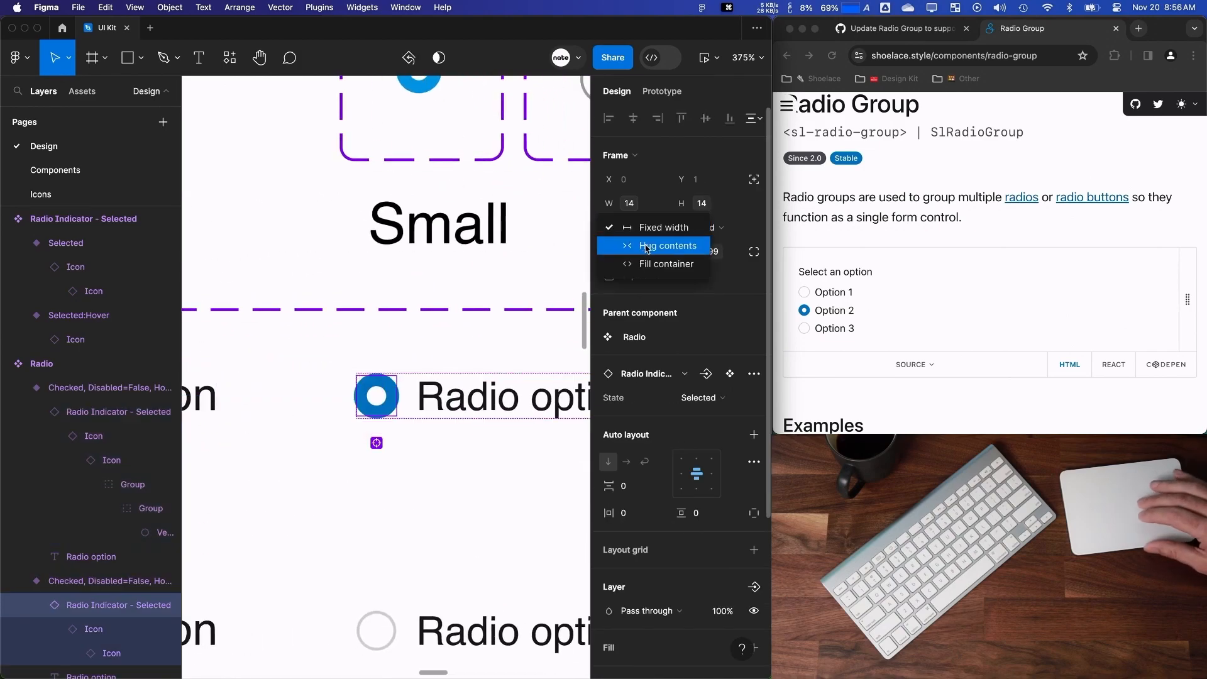
left_click(647, 264)
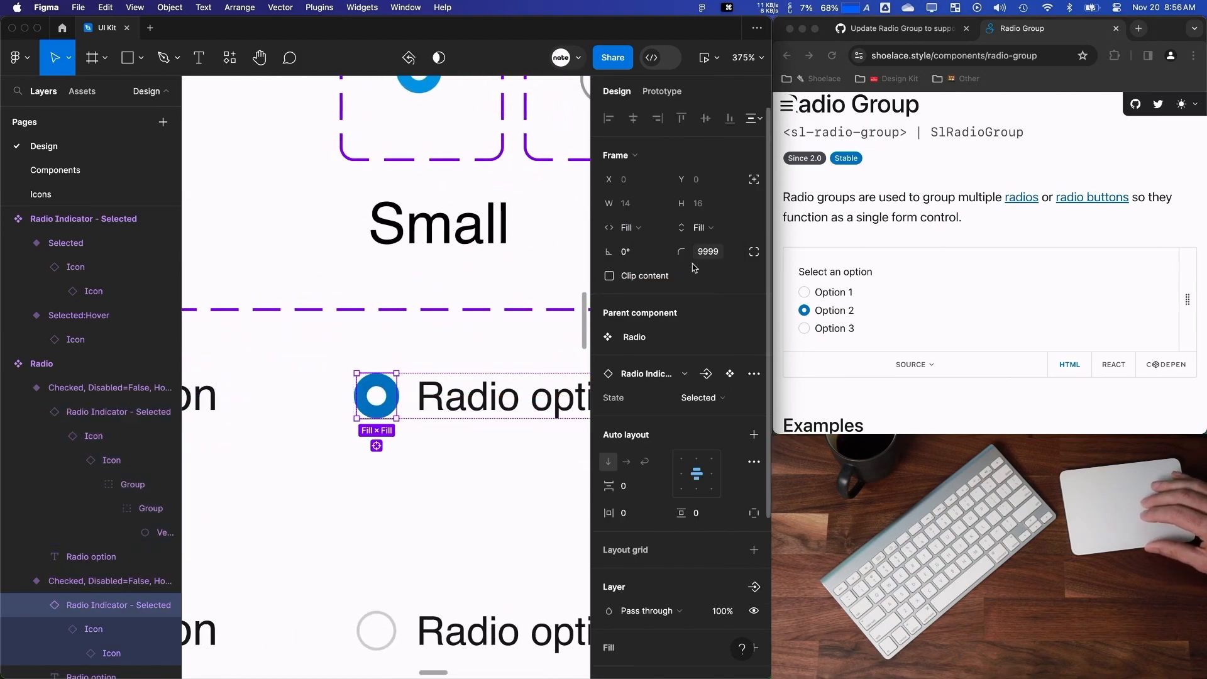
key("super+z")
key("super+z")
Reset the overrides on the Small checked Radio's indicator and check the Medium indicator's sizing.
right_click(381, 395)
left_click(417, 488)
scroll(415, 478, "down", 3)
scroll(377, 440, "left", 2)
double_click(248, 407)
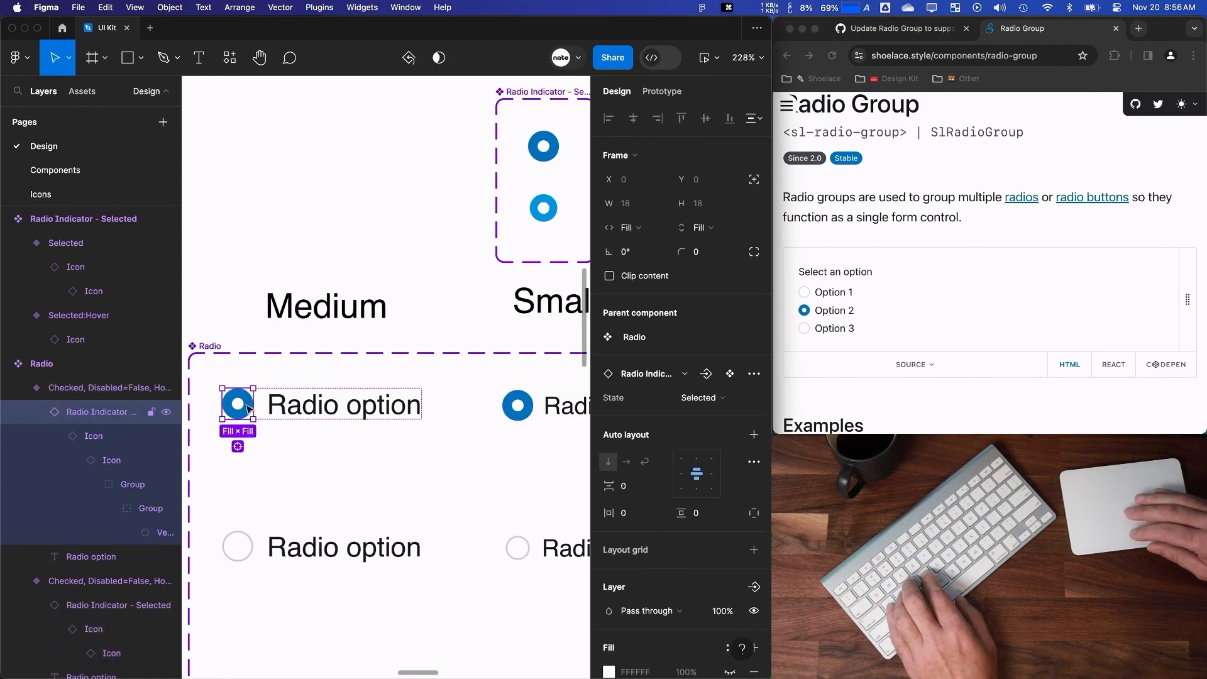
Set the Small checked Radio's reset indicator to fill container for both width and height.
scroll(252, 409, "right", 2)
double_click(436, 409)
left_click(632, 228)
left_click(656, 264)
left_click(703, 228)
left_click(695, 263)
scroll(405, 402, "down", 2)
scroll(406, 402, "right", 2)
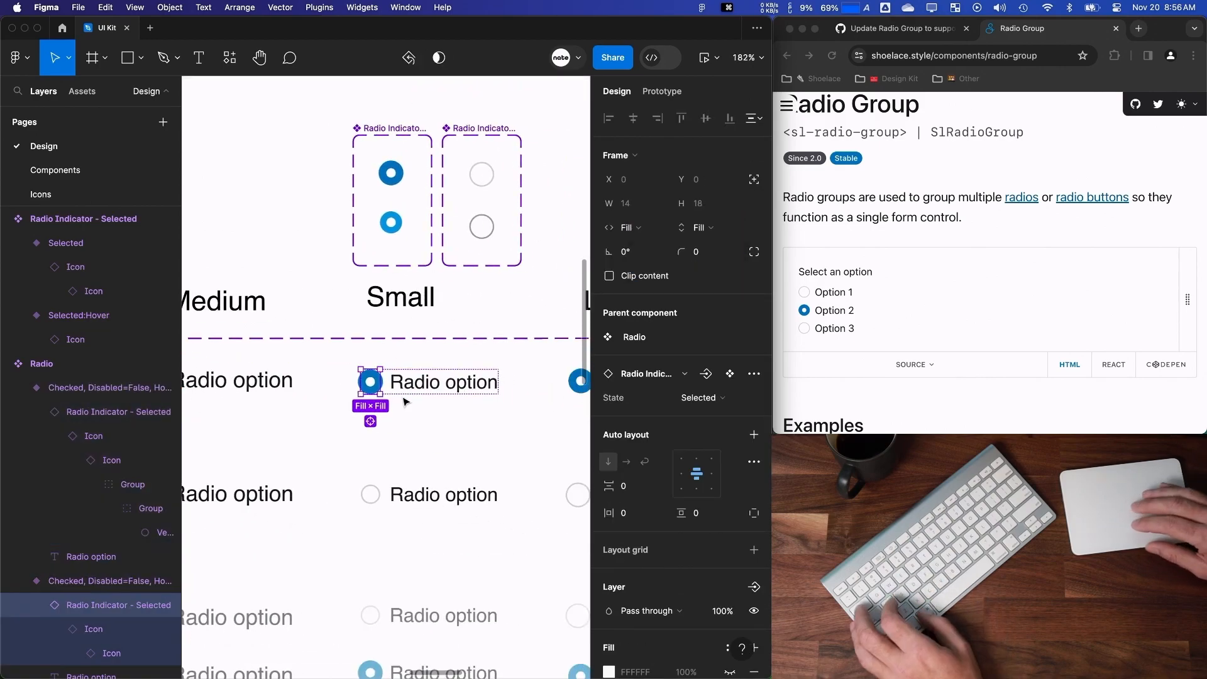
Set the Icon inside the Selected indicator variant to fill container for both width and height.
left_click(402, 382)
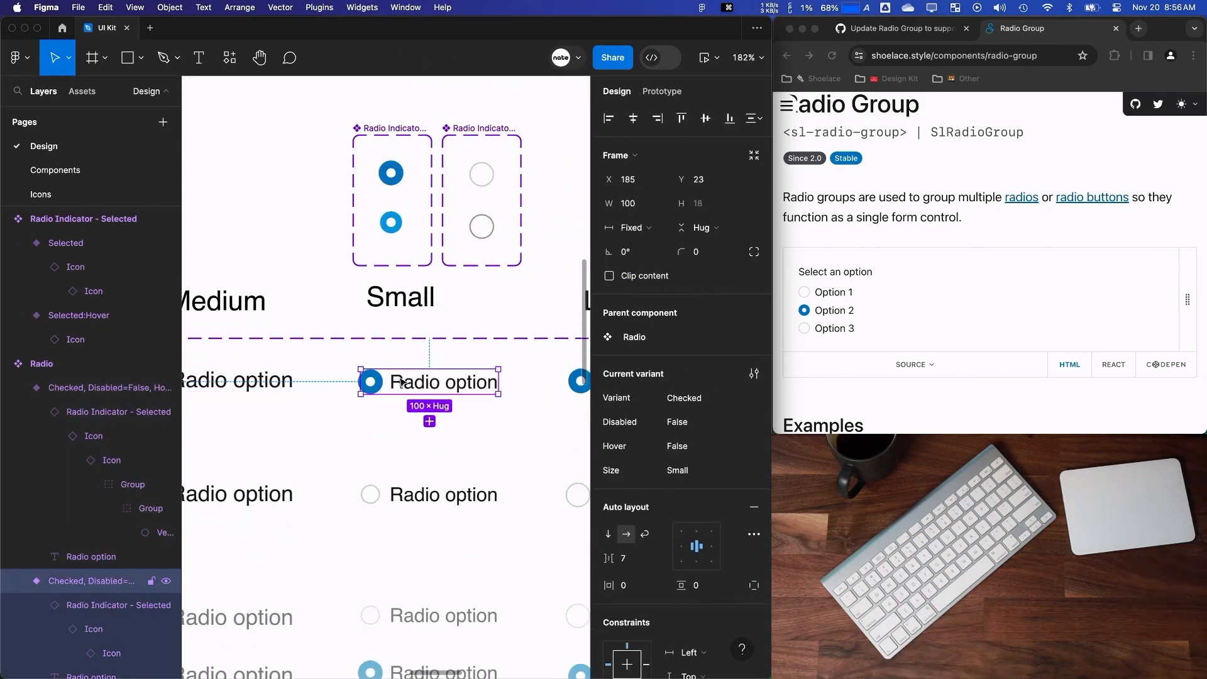
left_click(284, 393)
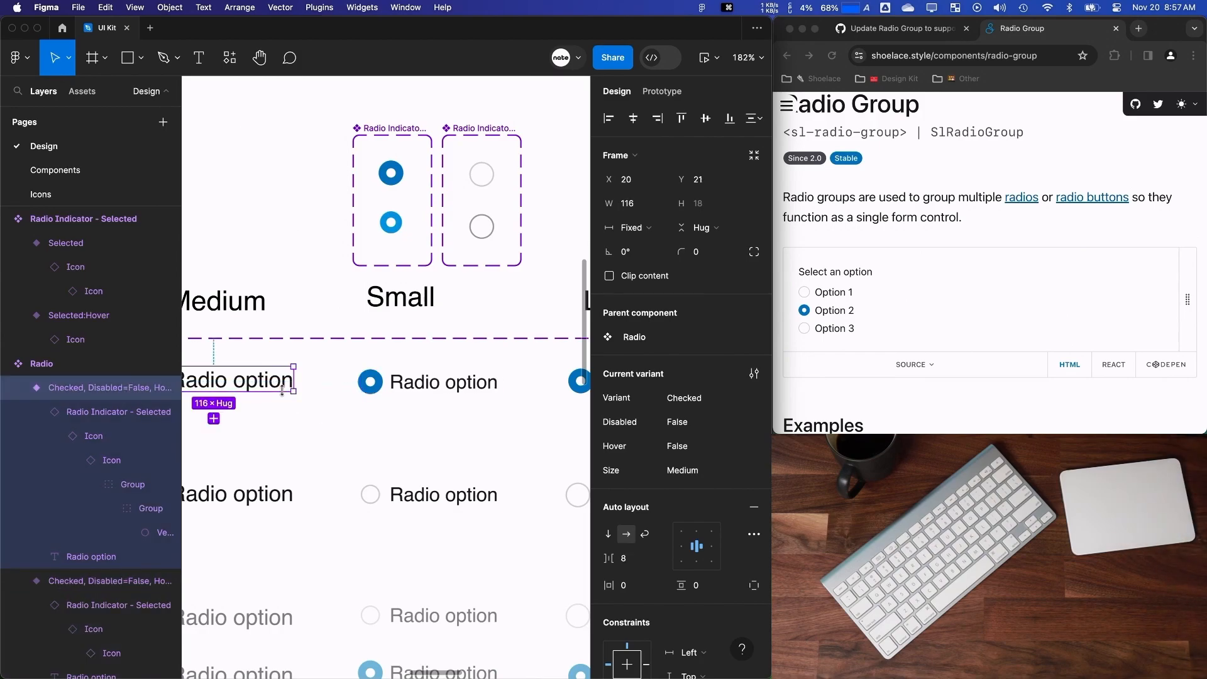
left_click(368, 385)
left_click(391, 174)
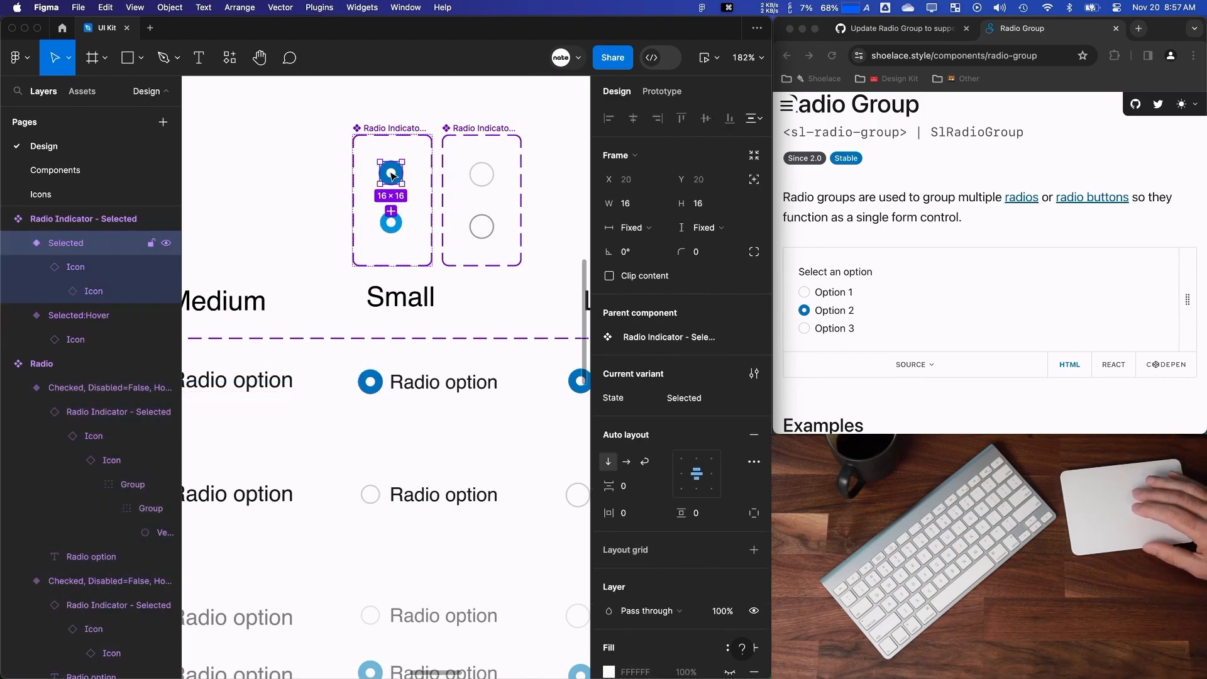
left_click(95, 267)
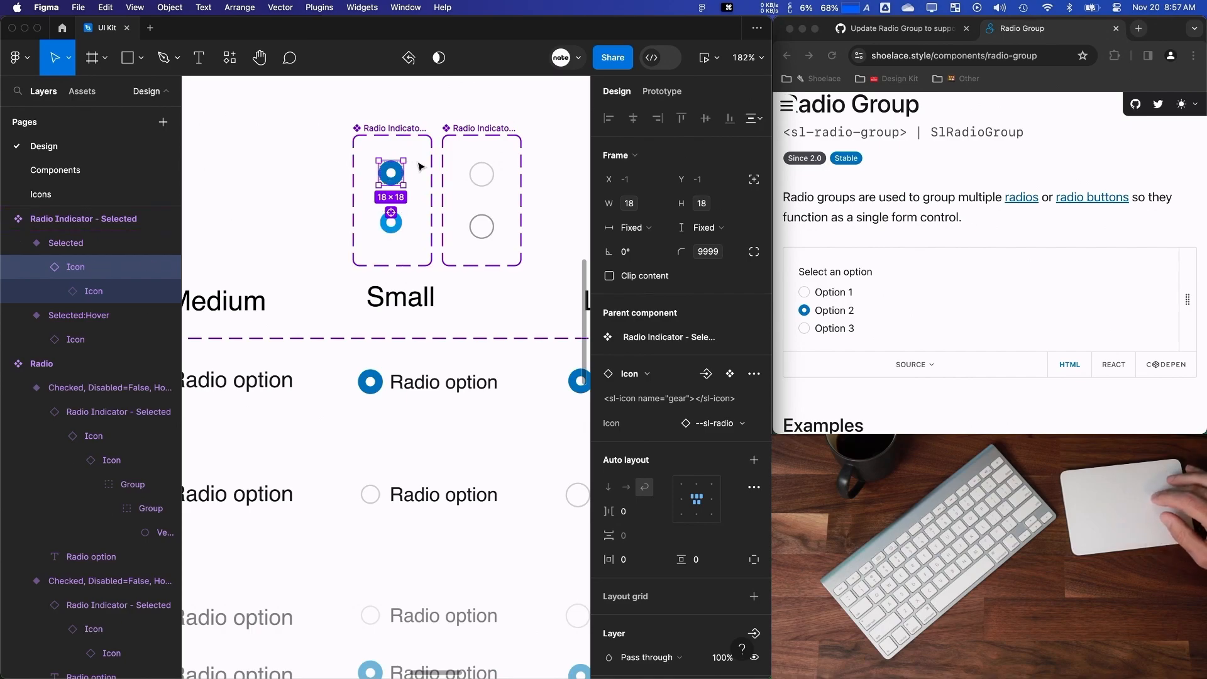
scroll(379, 182, "up", 5)
left_click(58, 245)
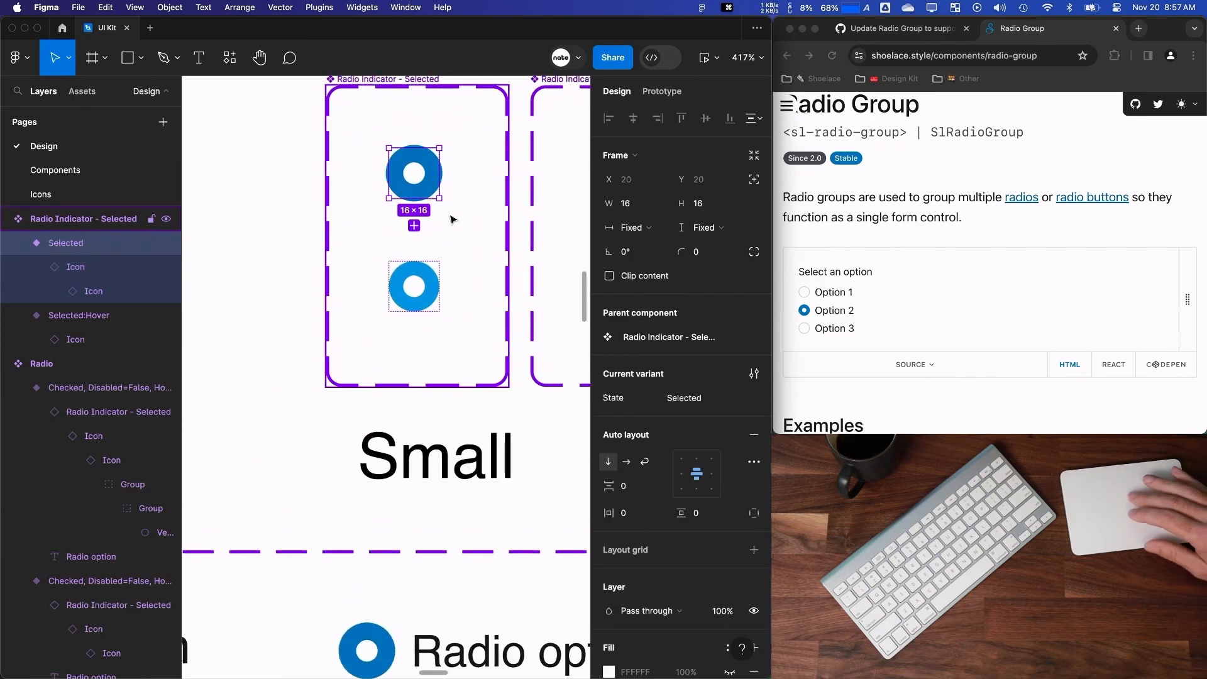
left_click(123, 273)
left_click(666, 263)
left_click(699, 227)
left_click(691, 264)
scroll(278, 421, "down", 3)
Try hug contents for the Small checked Radio variant's width and return it to fixed.
left_click(128, 580)
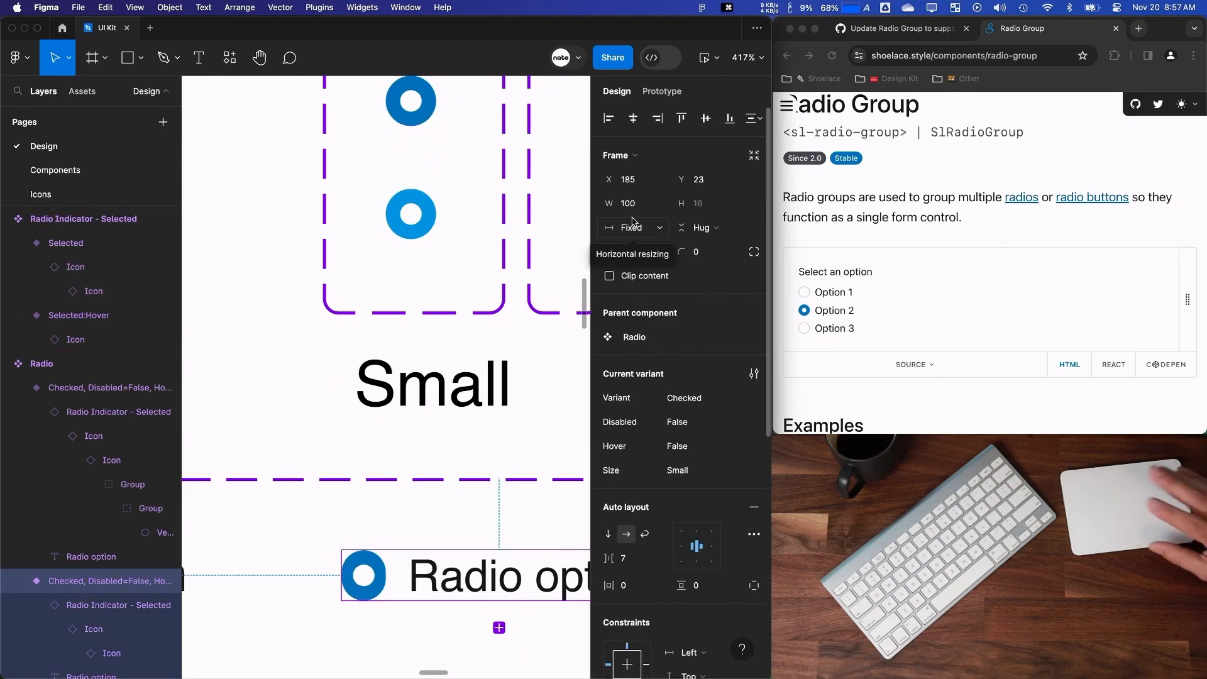
left_click(649, 247)
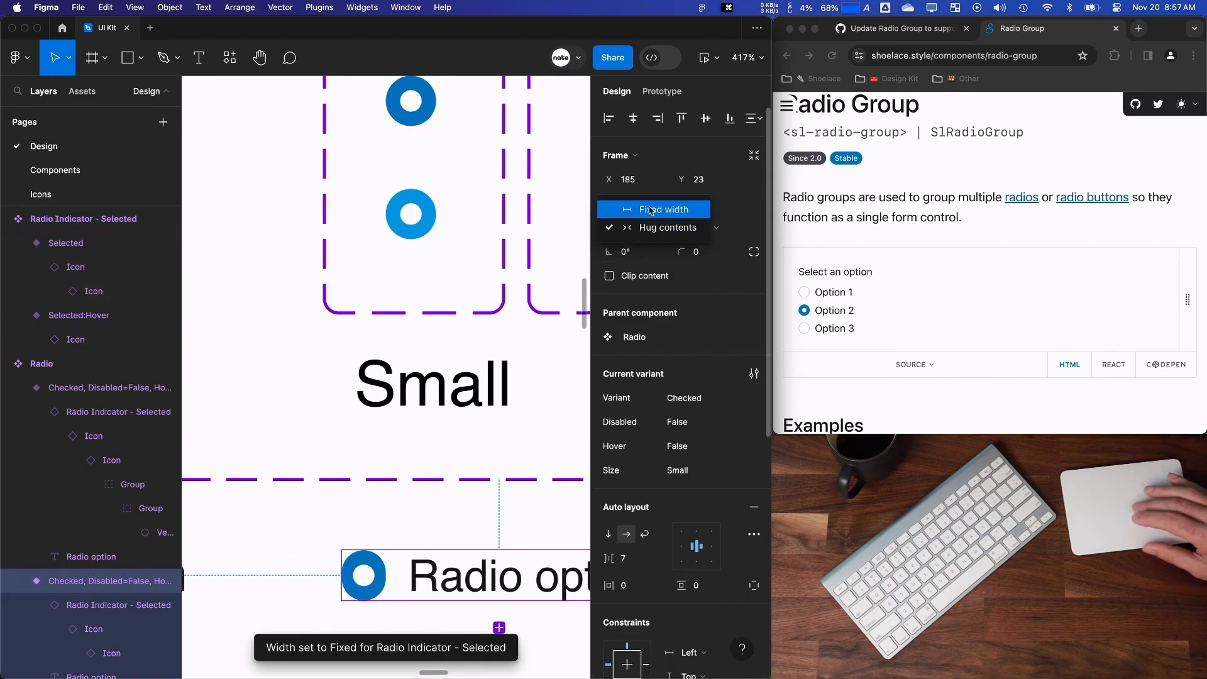
left_click(650, 210)
left_click(663, 205)
left_click(261, 410)
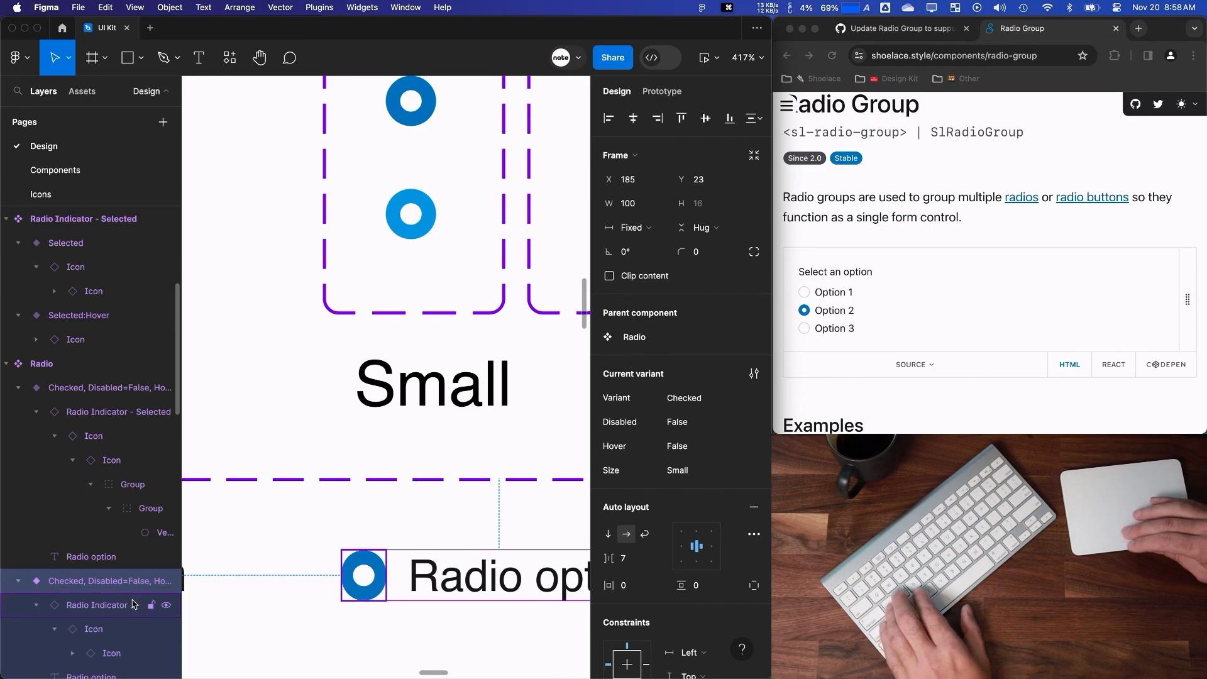
Set the Small checked Radio's indicator height to 14 and bind its width and height to the toggle size variable of 14.
key("Return")
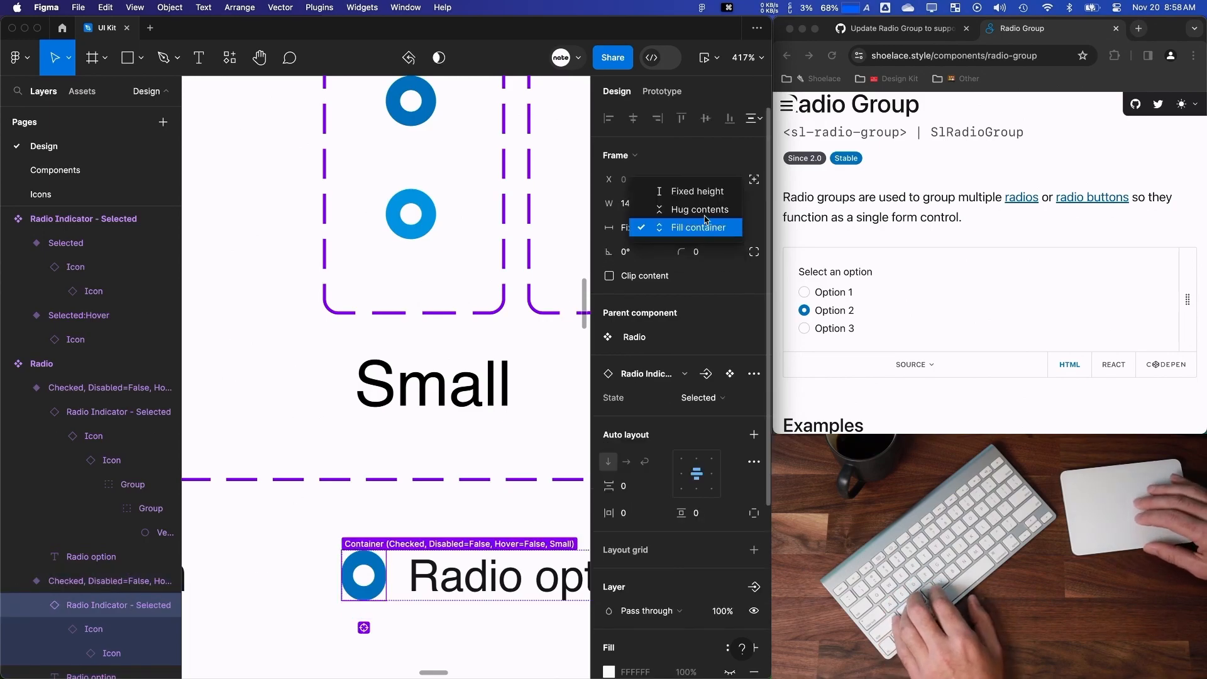
left_click(698, 203)
type("14")
key("Return")
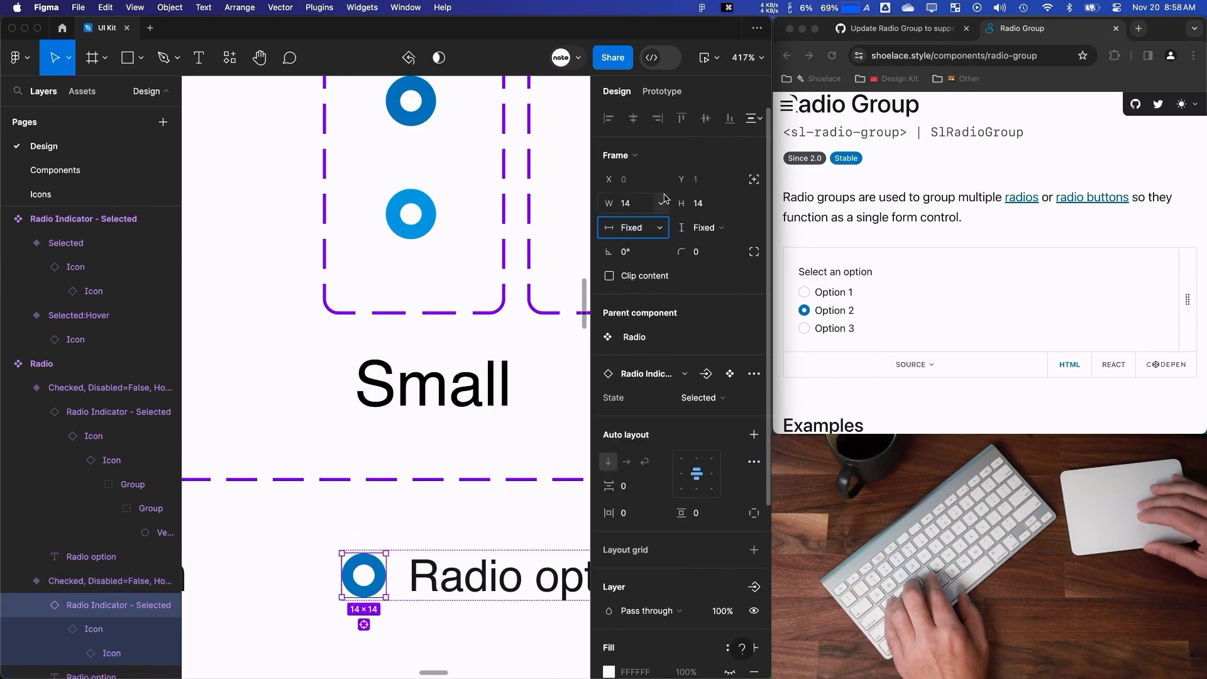
left_click(660, 203)
left_click(654, 280)
type("toggle")
left_click(679, 315)
left_click(733, 203)
left_click(728, 279)
type("toggle")
left_click(679, 313)
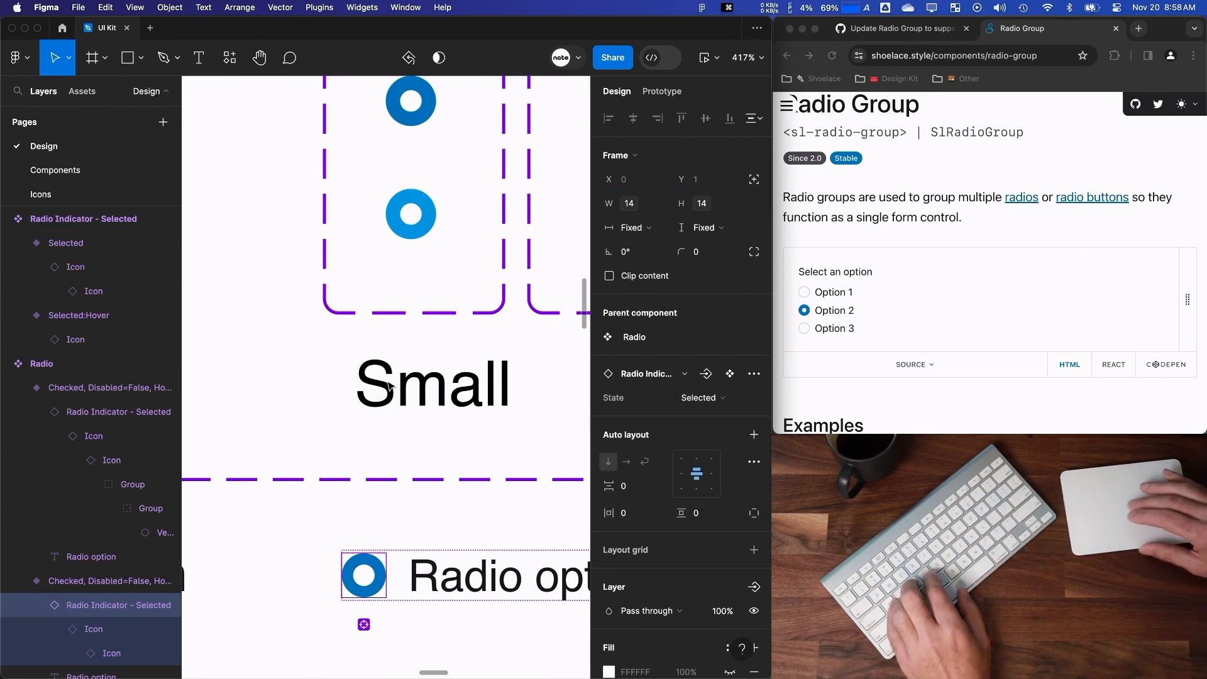
Check the sizing of the Medium and Large checked indicators, the Selected variant and its nested Icons.
scroll(389, 385, "down", 5)
double_click(300, 445)
scroll(300, 445, "right", 4)
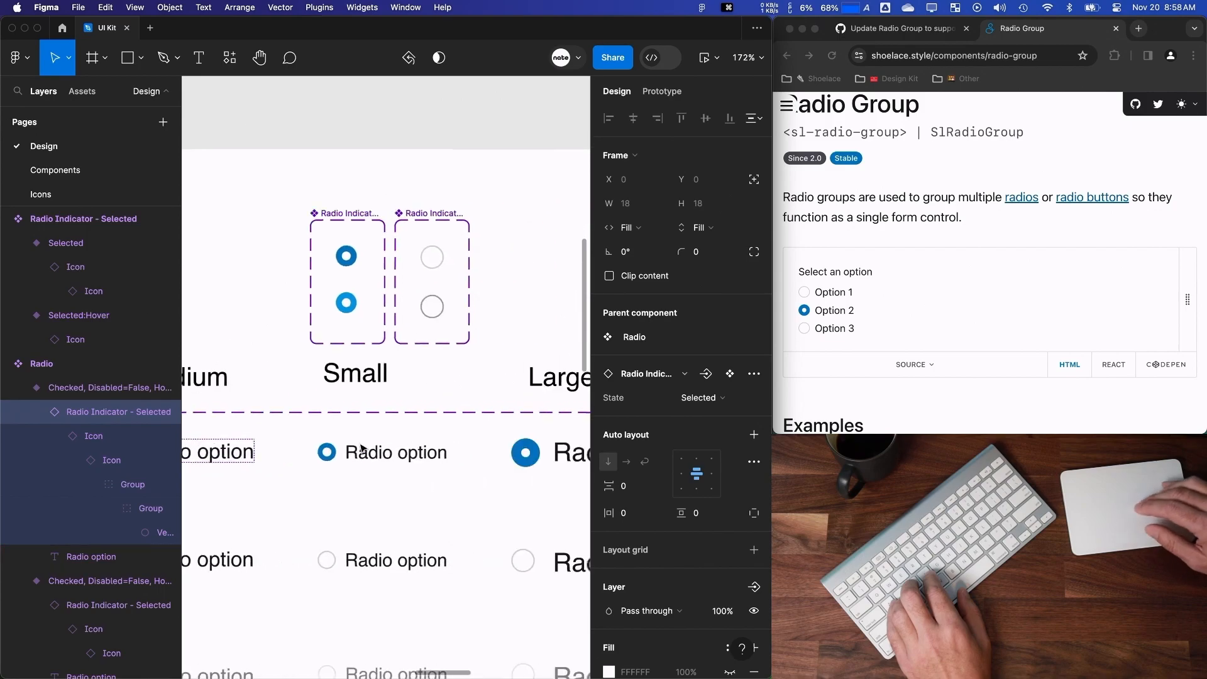
double_click(458, 468)
scroll(59, 380, "up", 5)
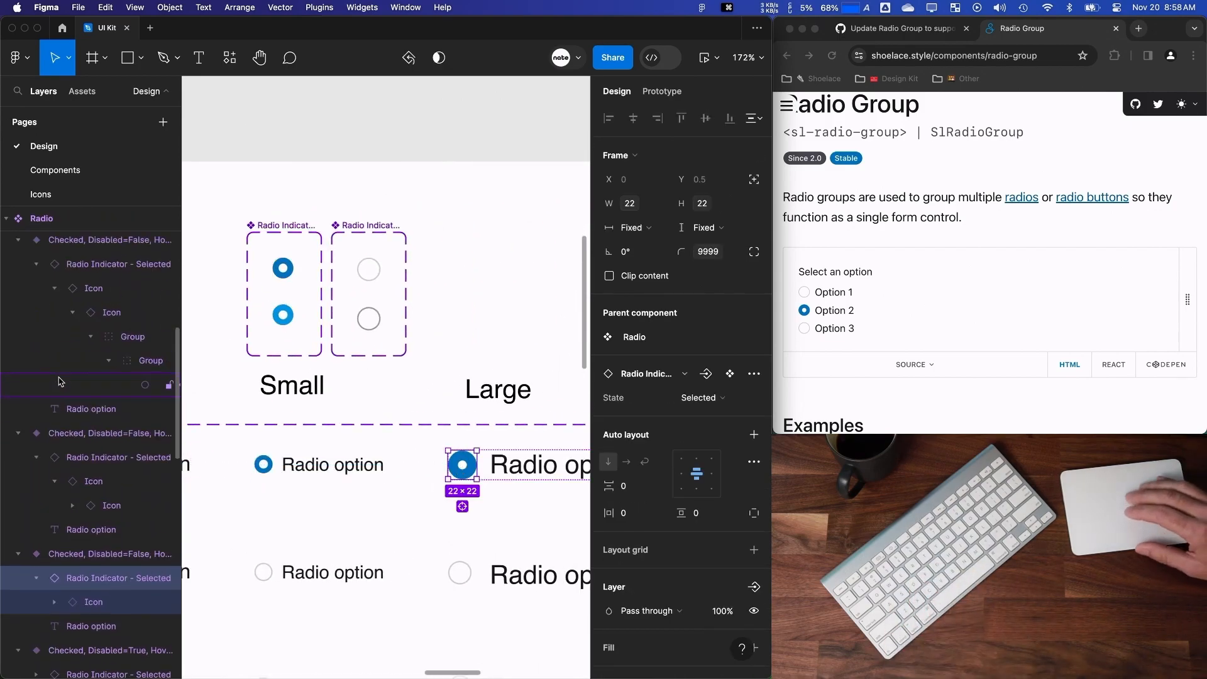
scroll(60, 380, "up", 1)
left_click(54, 445)
left_click(57, 462)
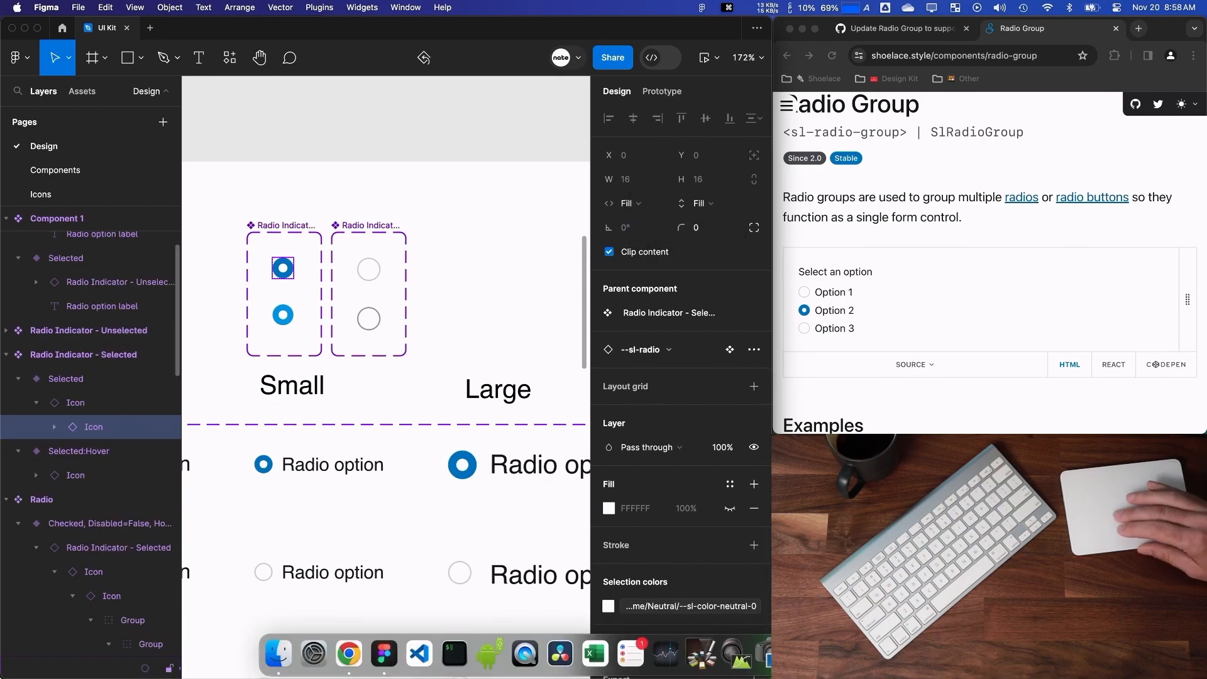
left_click(337, 539)
scroll(351, 279, "up", 5)
left_click(60, 380)
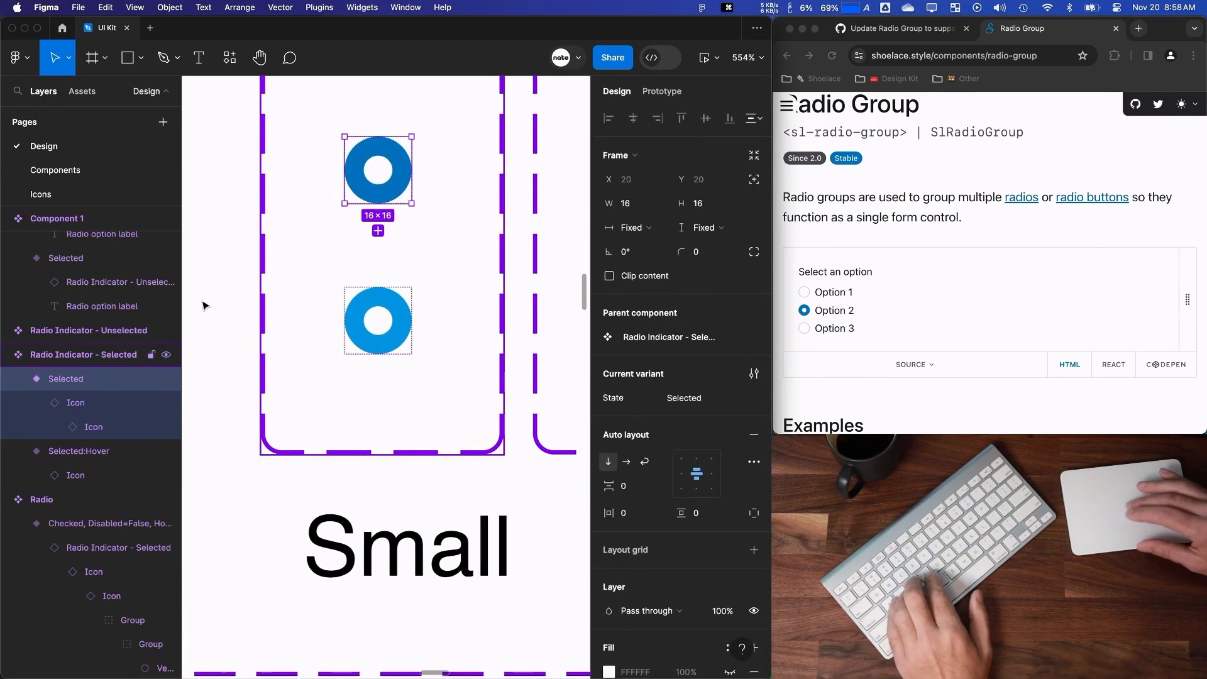
left_click(630, 227)
left_click(648, 217)
left_click(68, 409)
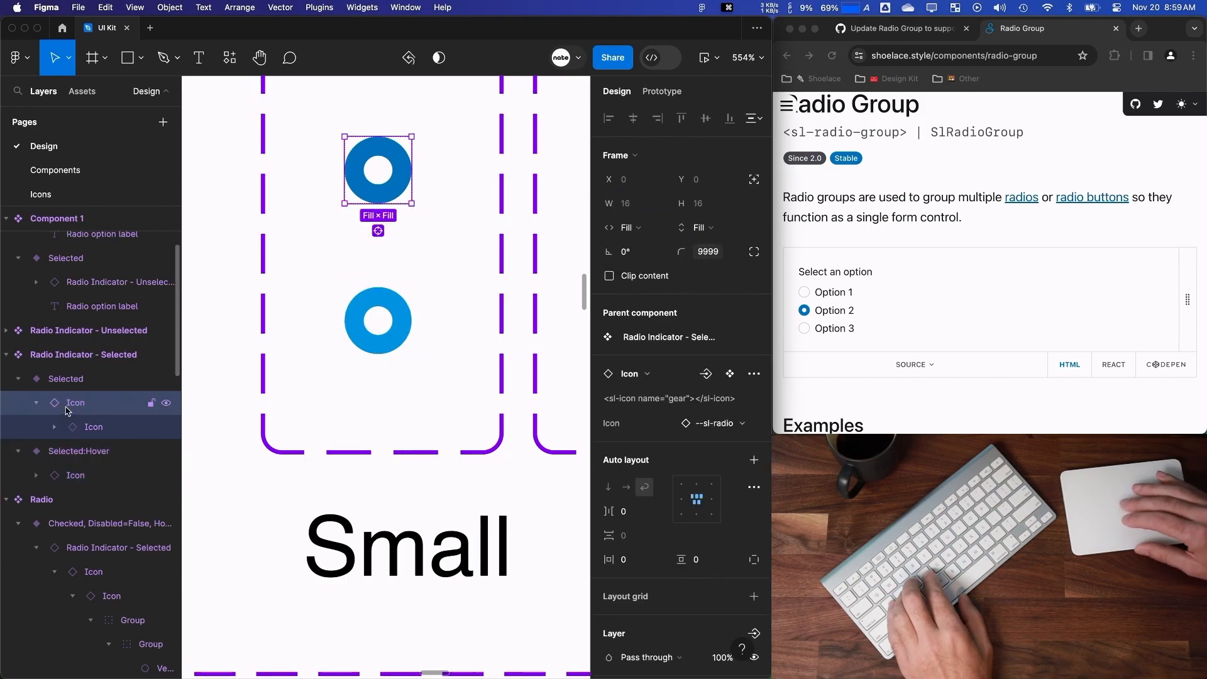
Set the Icon inside the Selected:Hover variant to fill container for both width and height.
left_click(67, 476)
left_click(630, 228)
left_click(635, 208)
left_click(702, 228)
left_click(666, 207)
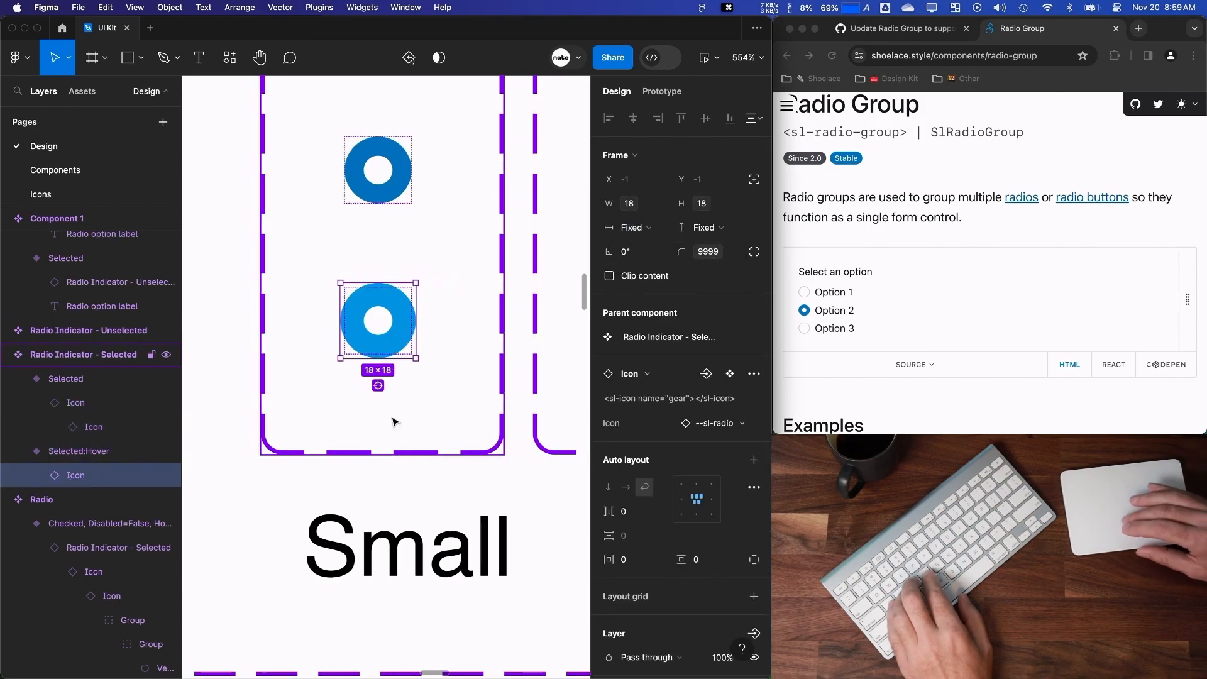
left_click(59, 403)
left_click(69, 475)
left_click(702, 227)
left_click(700, 264)
left_click(72, 380)
left_click(71, 452)
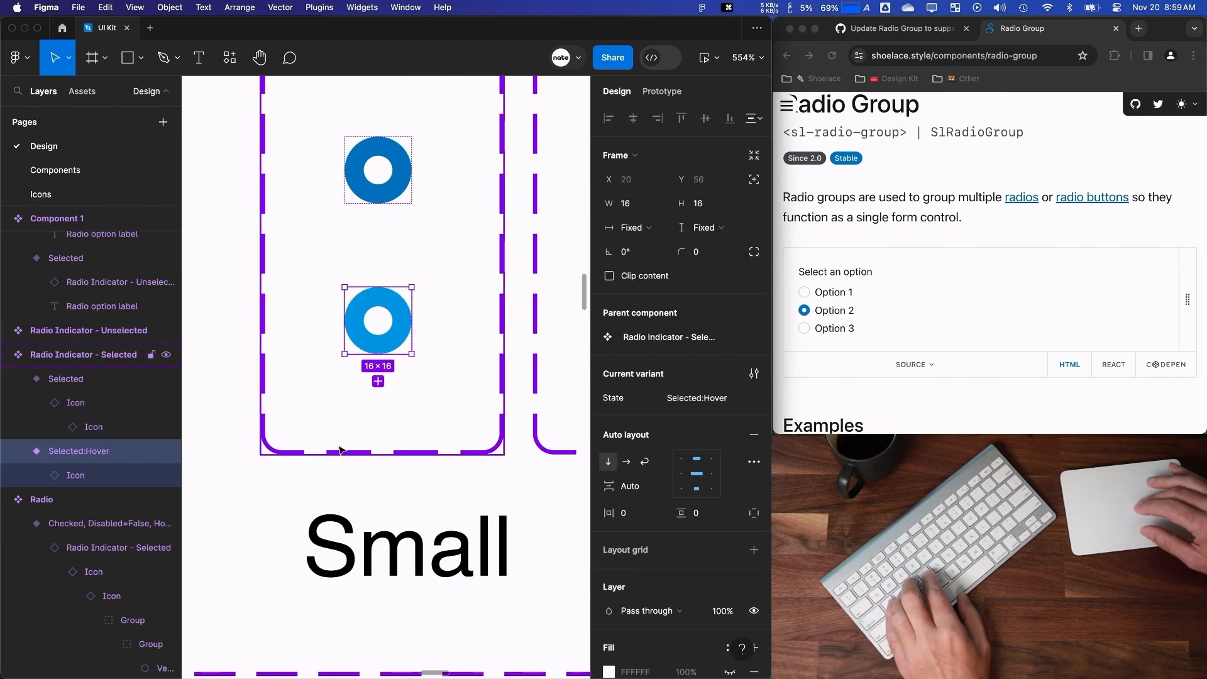
Examine the Radio Group in the Testing Frame, its Option 1 Medium variant and the Selected indicator variant.
scroll(333, 459, "down", 10)
scroll(333, 408, "up", 4)
scroll(333, 409, "left", 3)
left_click(330, 362)
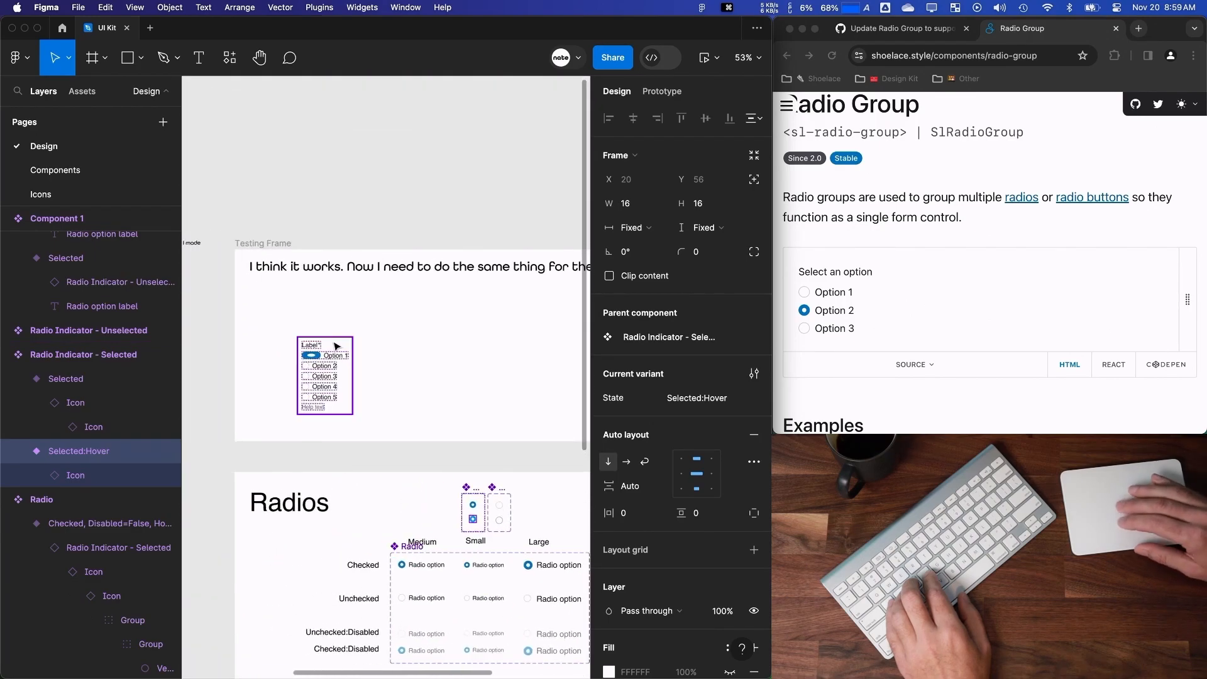
scroll(327, 440, "down", 4)
scroll(301, 566, "right", 2)
left_click(292, 591)
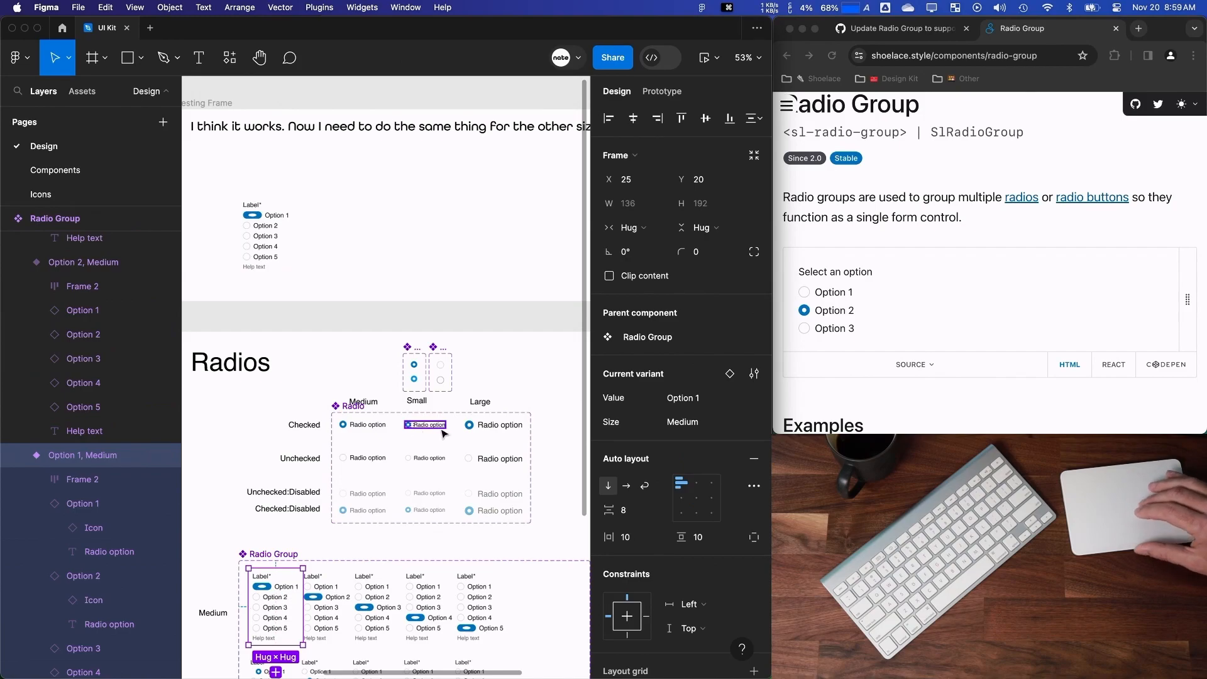
scroll(448, 380, "up", 10)
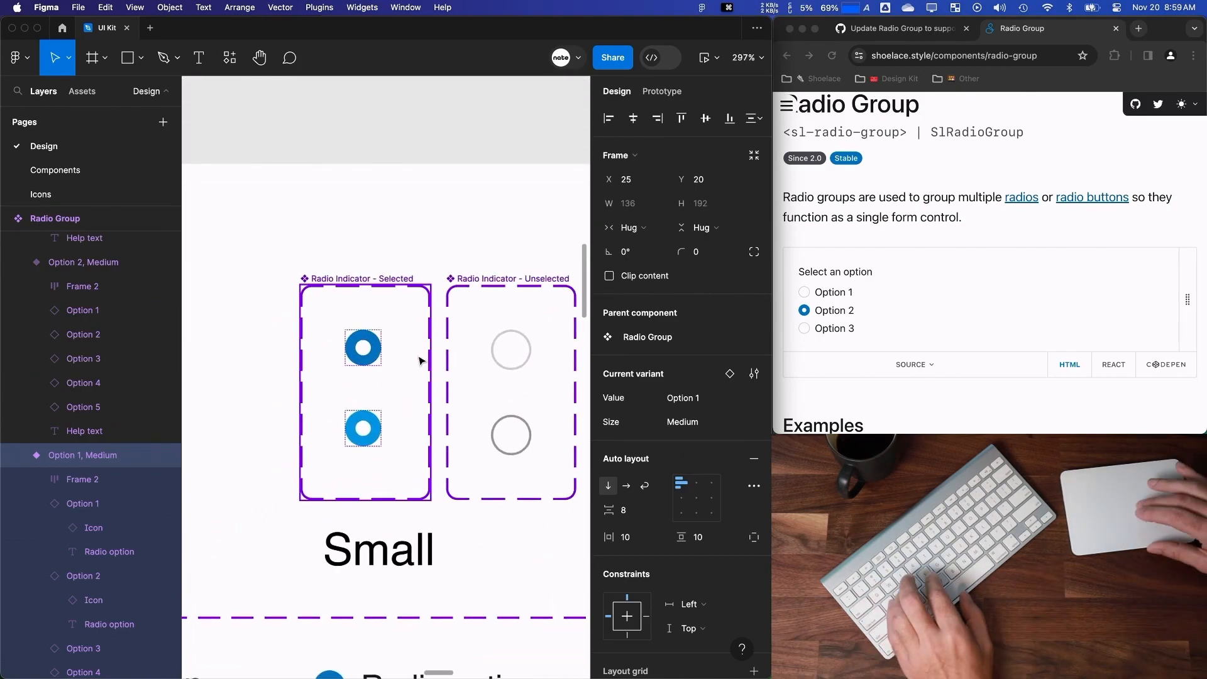
left_click(373, 357)
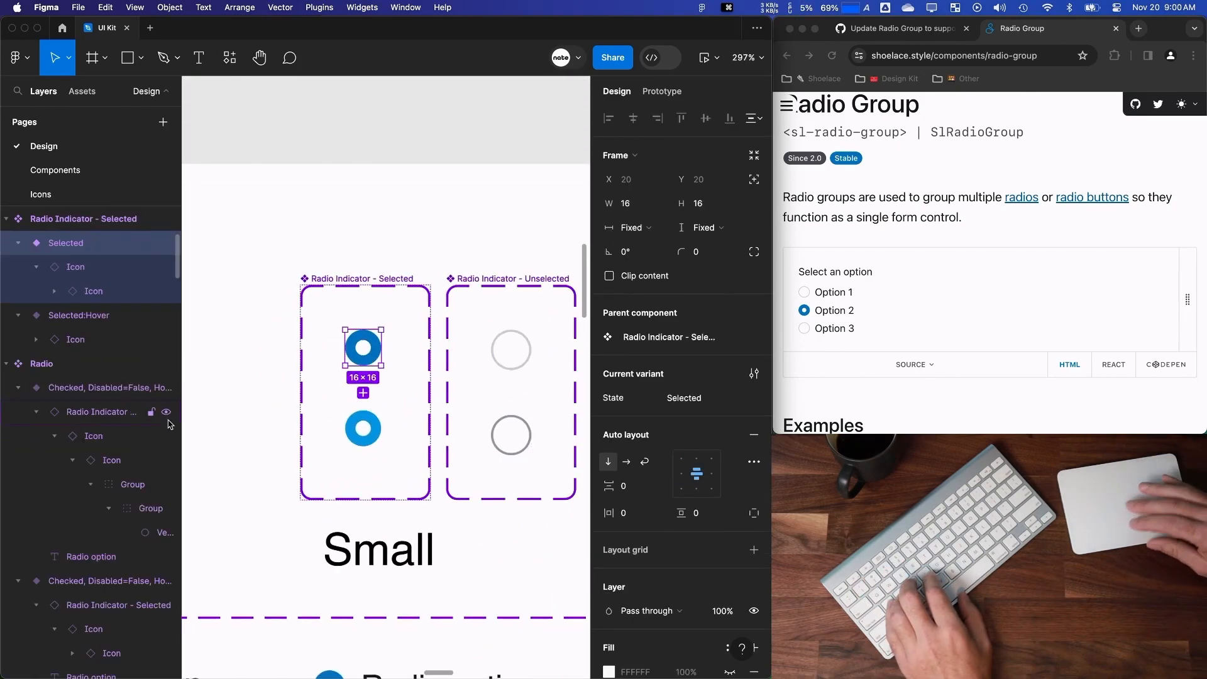
Set the Unselected and Unselected:Hover indicator variants to 16 by 16.
left_click(527, 350)
left_click(511, 435, "shift")
left_click(628, 203)
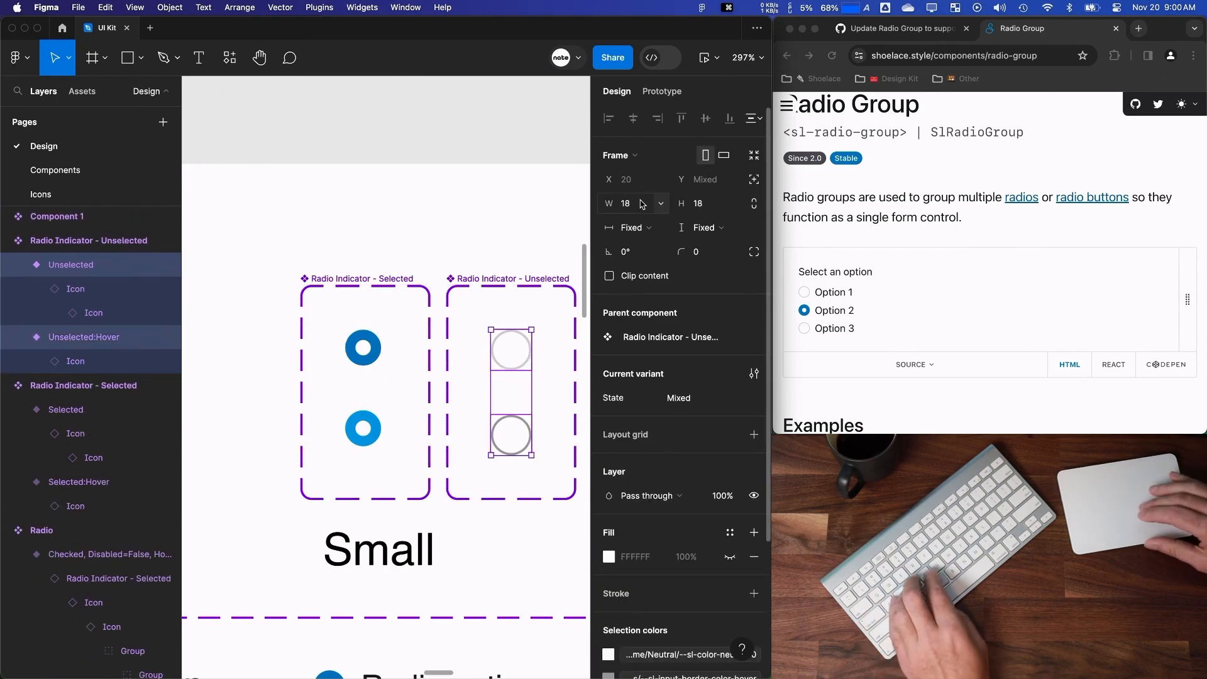
type("16")
key("Return")
Shrink the Radio Indicator - Selected component set to fit its variants and select the Unselected variant.
scroll(405, 252, "down", 2)
left_click(404, 231)
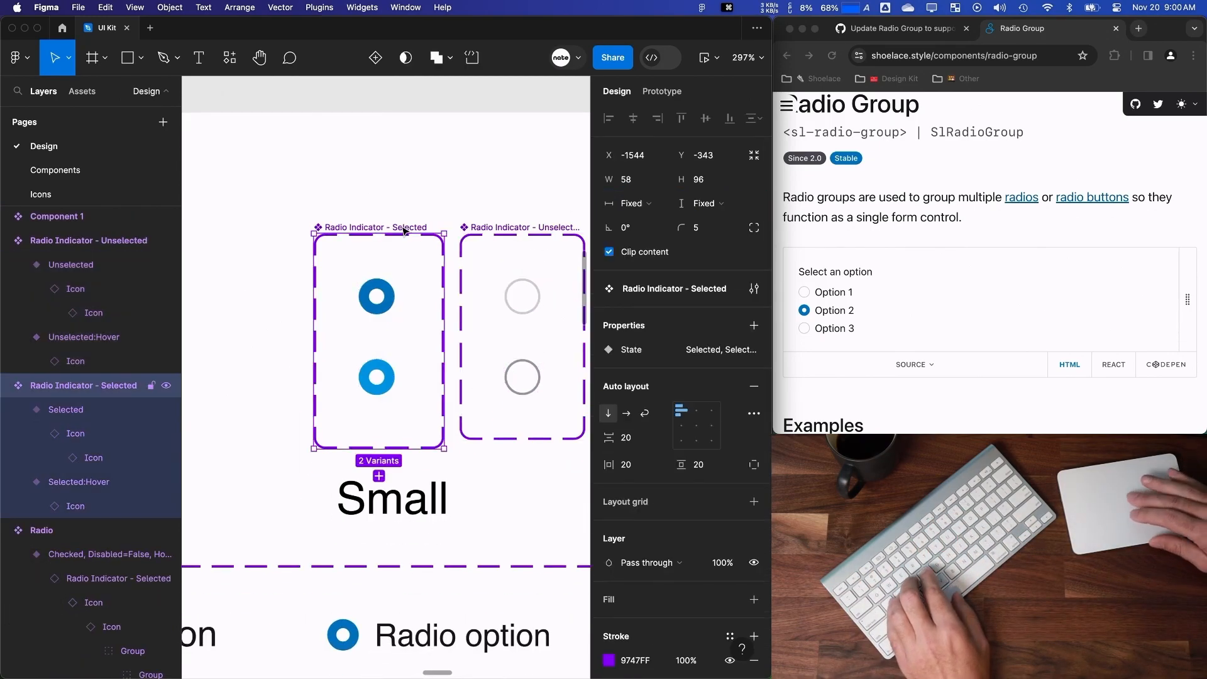
left_click(88, 240)
left_click(71, 264)
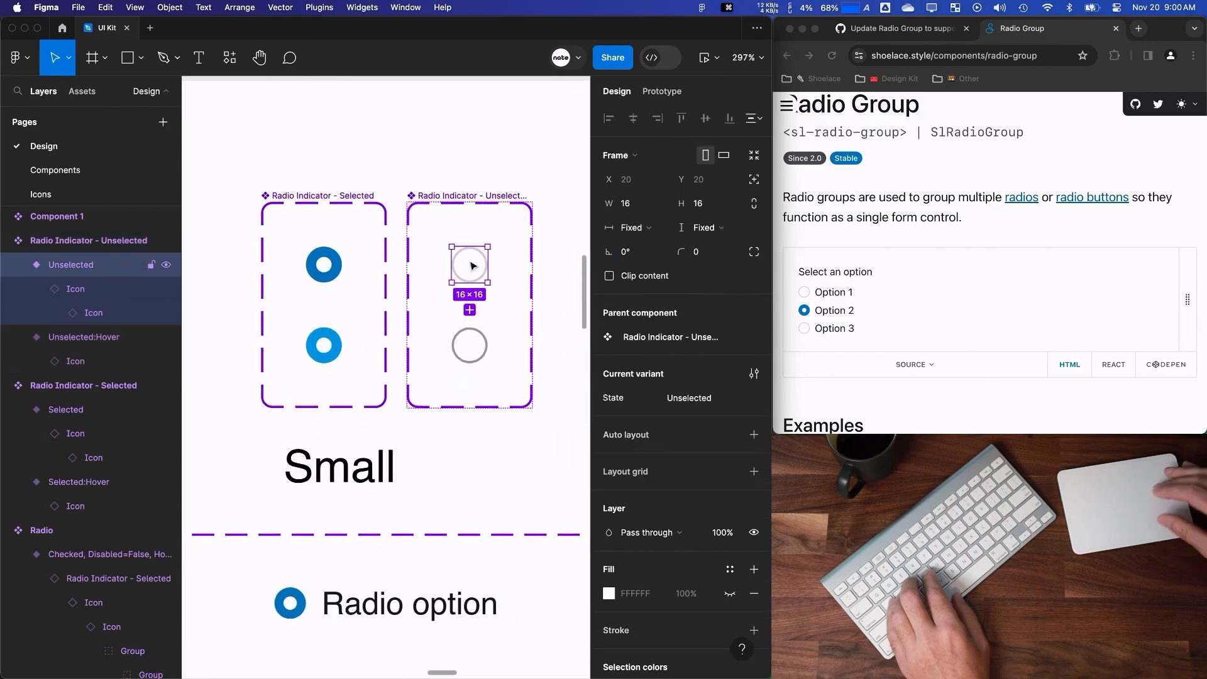
Compare the sizing and constraints of the Icons in both Unselected variants with the Selected variant's Icon.
left_click(75, 288)
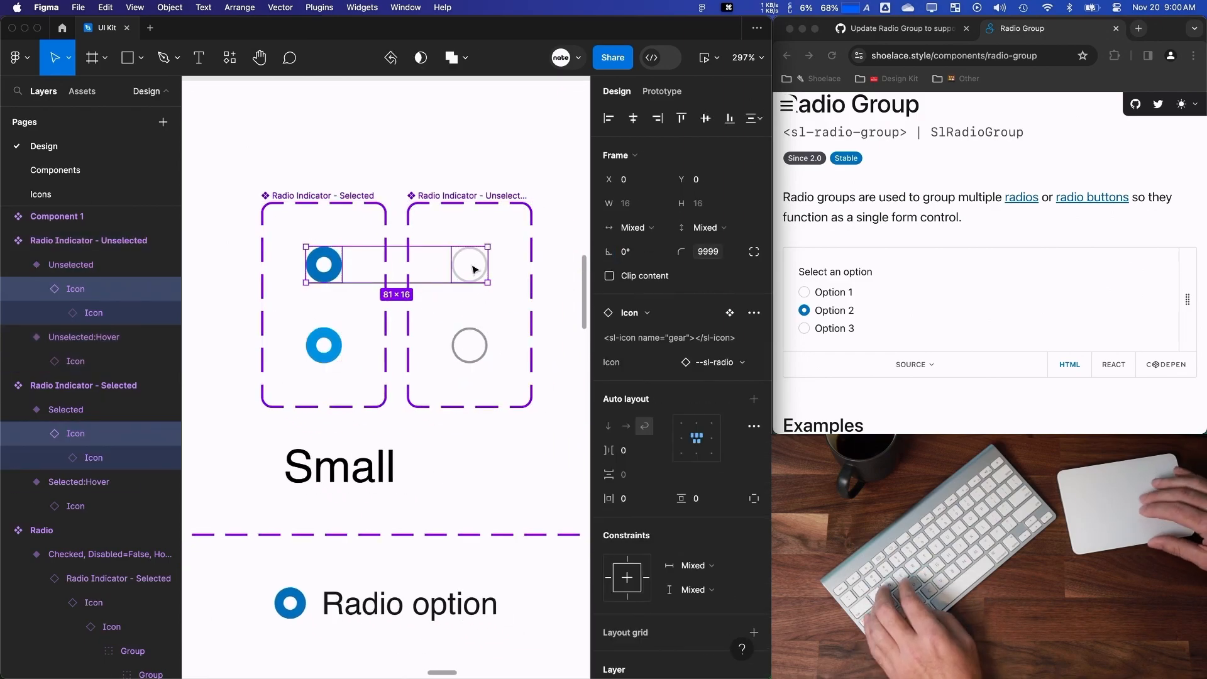
left_click(467, 340, "shift")
left_click(635, 227)
left_click(631, 228)
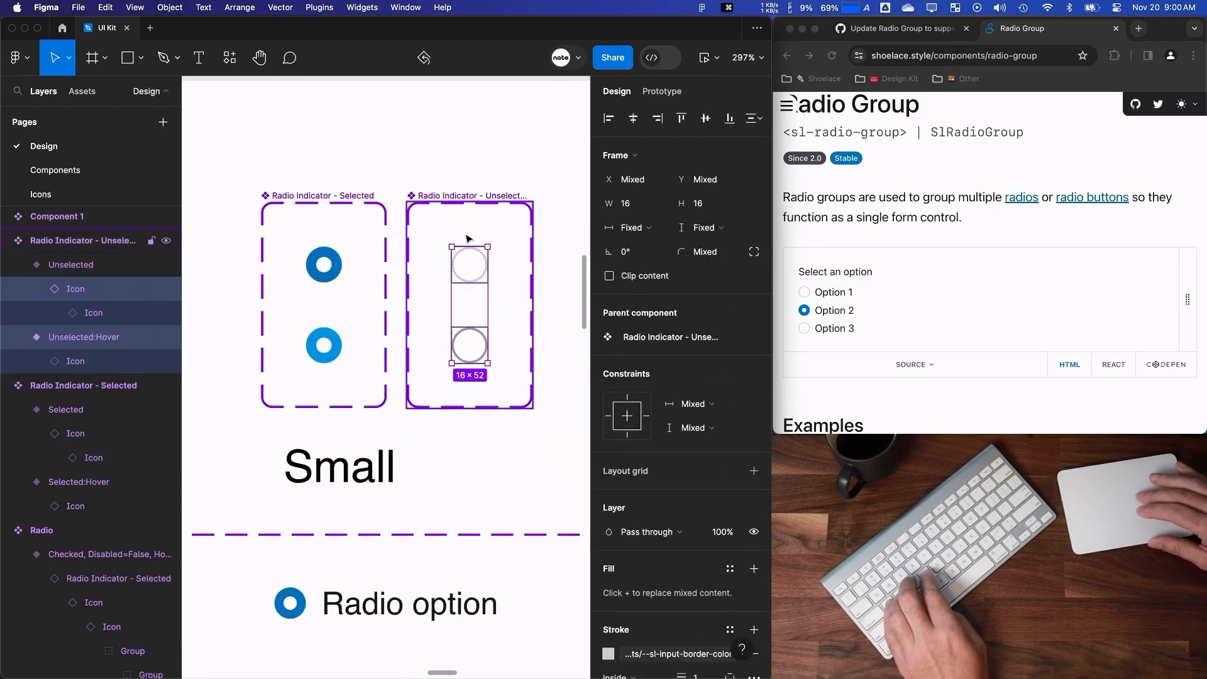
left_click(470, 229)
left_click(63, 290)
left_click(53, 337)
left_click(74, 313)
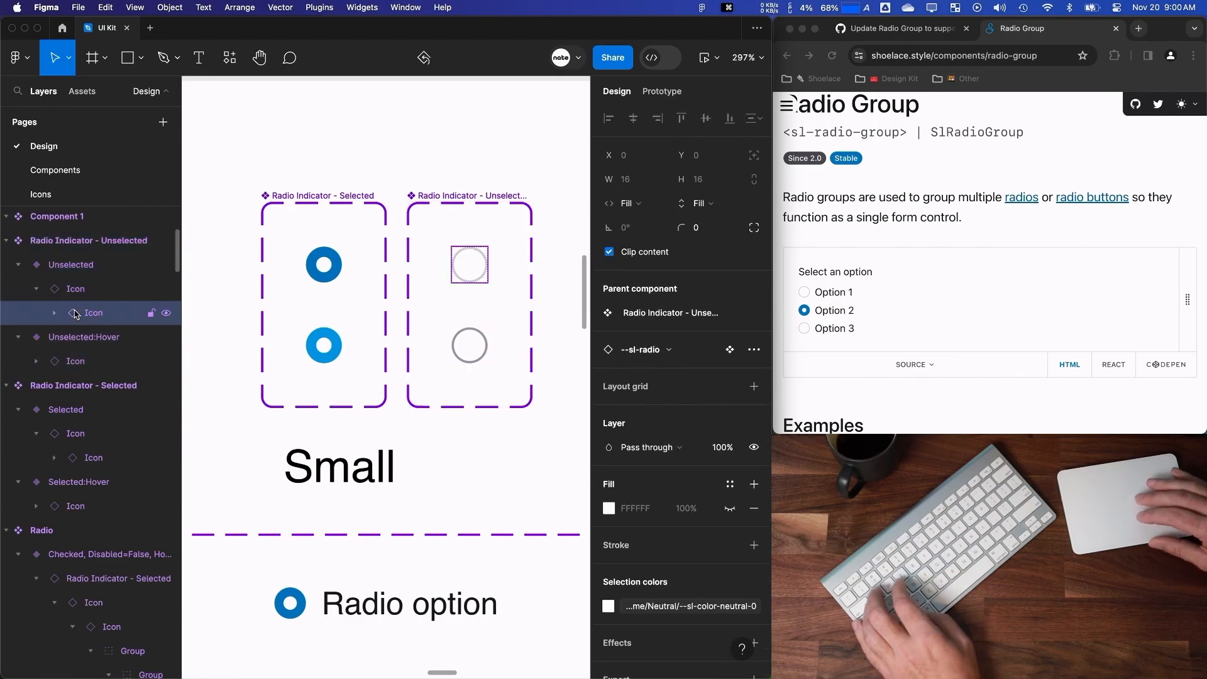
left_click(56, 298)
left_click(69, 361, "shift")
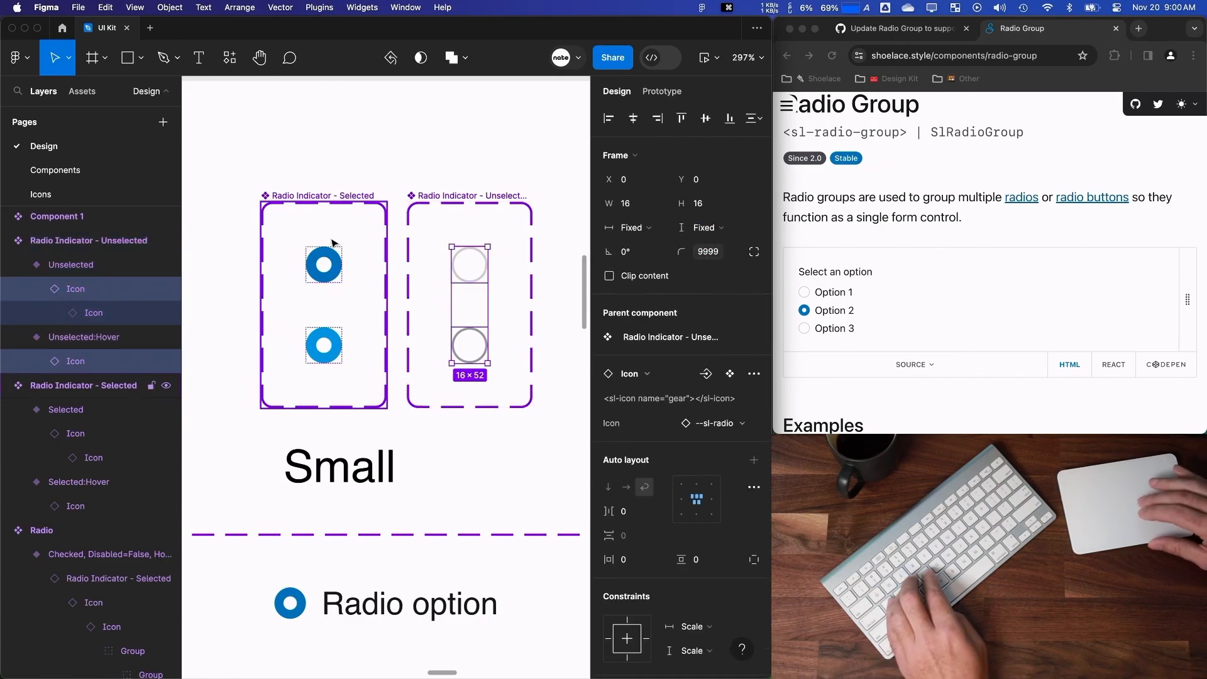
left_click(75, 433)
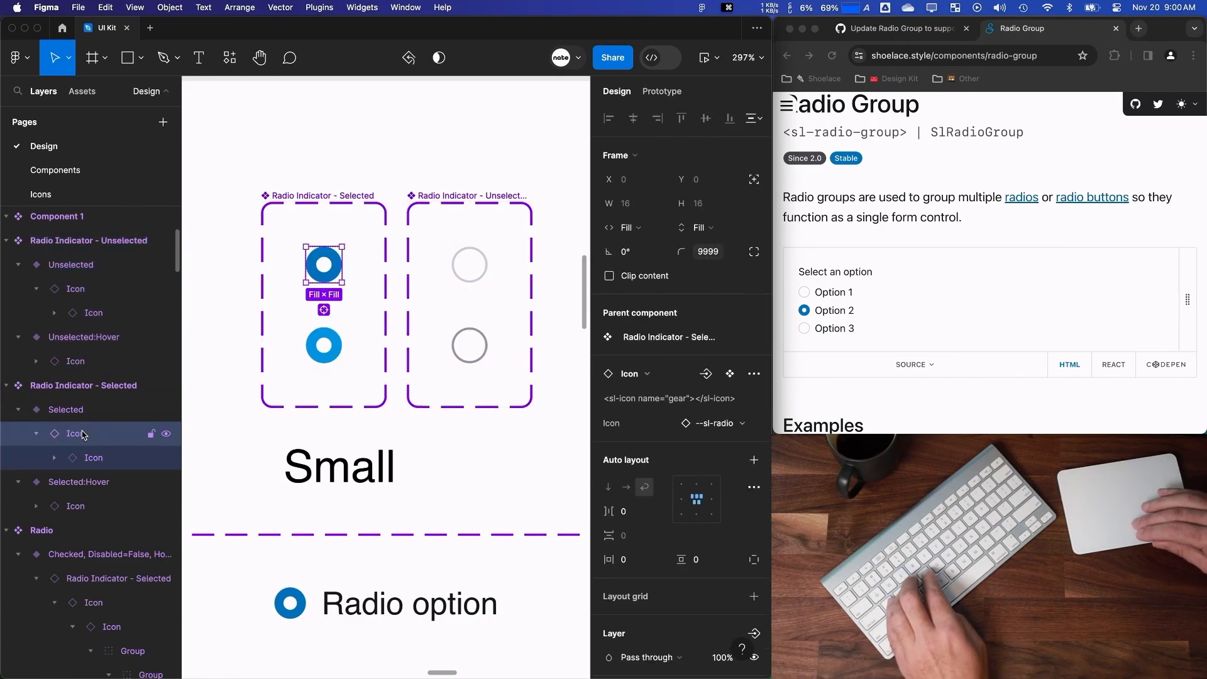
Add vertical auto layout to both the Unselected and Unselected:Hover indicator variants.
left_click(97, 266)
left_click(84, 337, "shift")
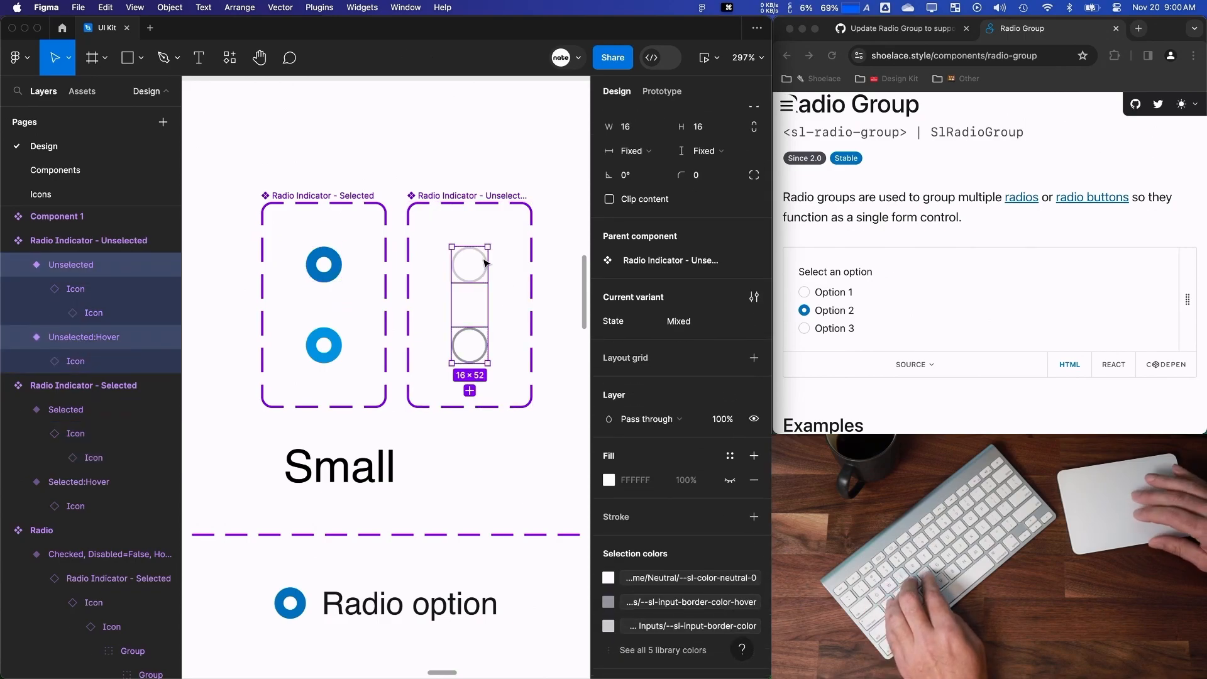
left_click(89, 265)
left_click(757, 365)
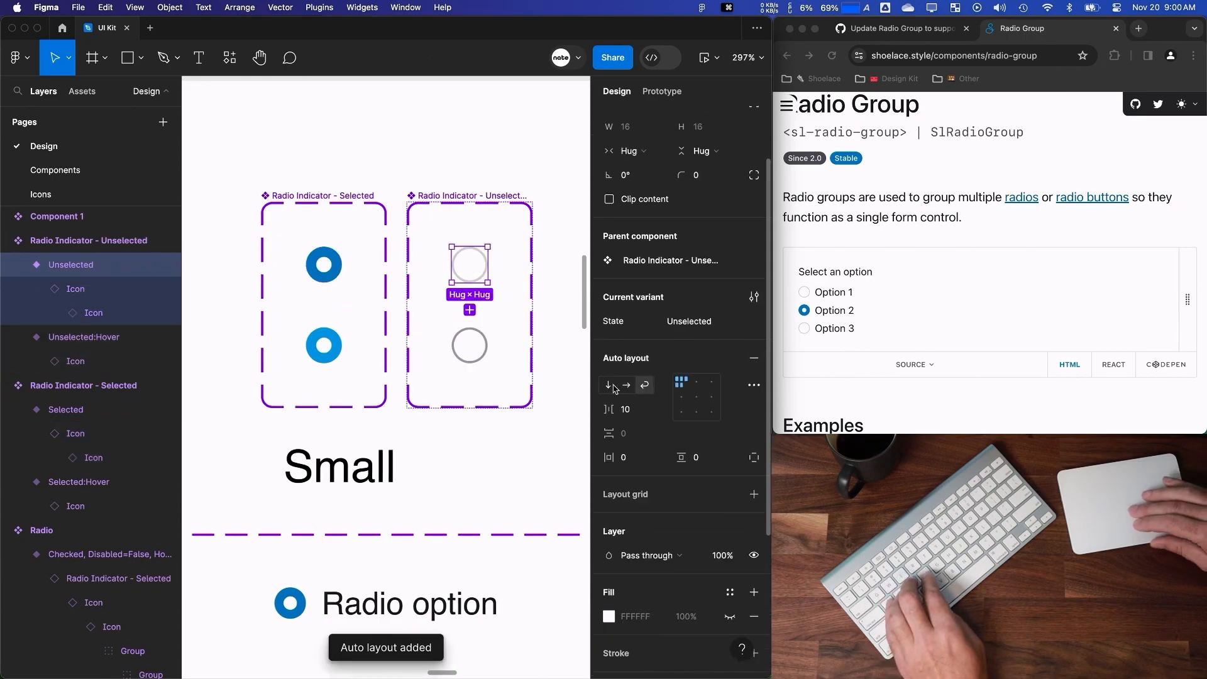
double_click(479, 346)
left_click(93, 337)
left_click(755, 359)
left_click(608, 387)
left_click(553, 326)
Set the width and height of the Icons in both Unselected indicator variants to Fill.
double_click(481, 266)
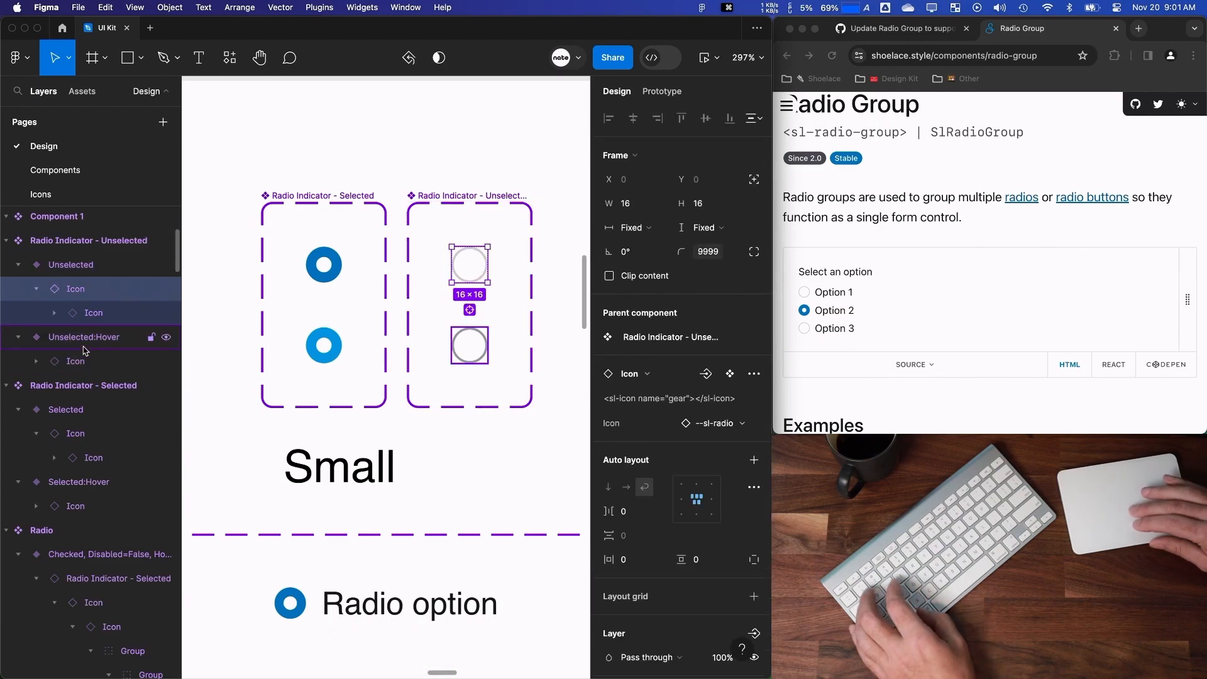
left_click(469, 345, "shift")
left_click(641, 227)
left_click(649, 264)
left_click(705, 227)
left_click(699, 264)
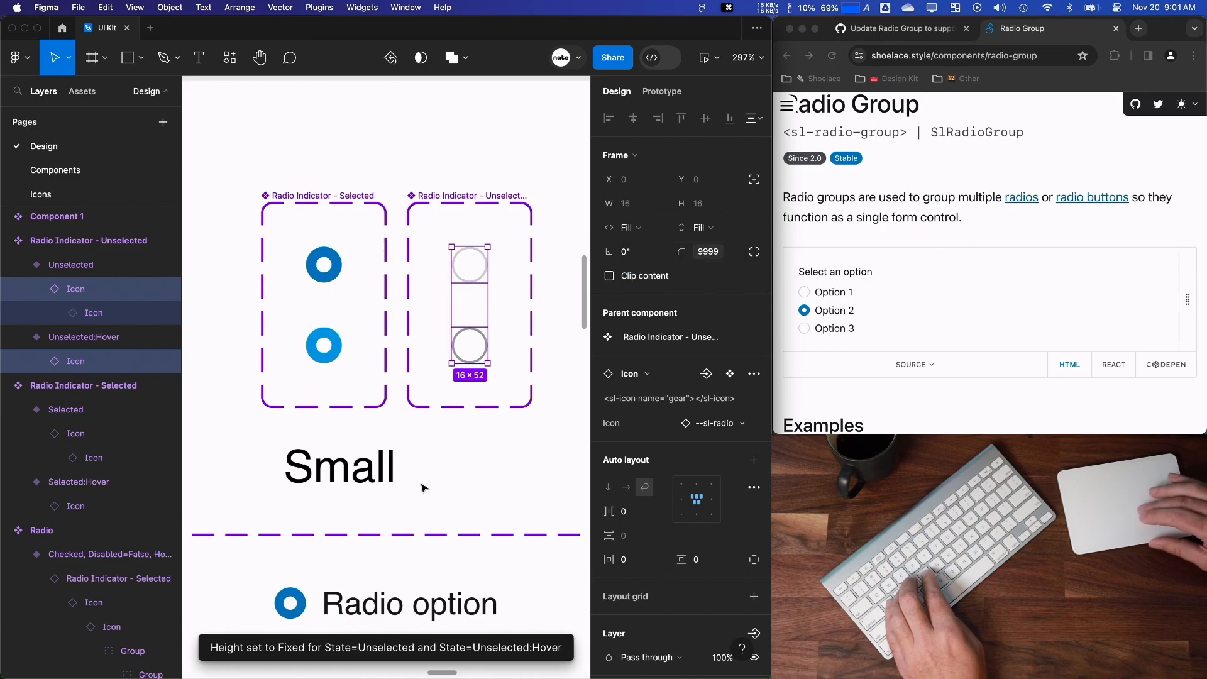
left_click(423, 486)
Change the horizontal sizing in the Medium Checked Radio variant so the Medium Radio Group's selected indicators are no longer stretched.
scroll(424, 486, "down", 5)
scroll(424, 487, "down", 8)
scroll(426, 488, "left", 3)
left_click(315, 461)
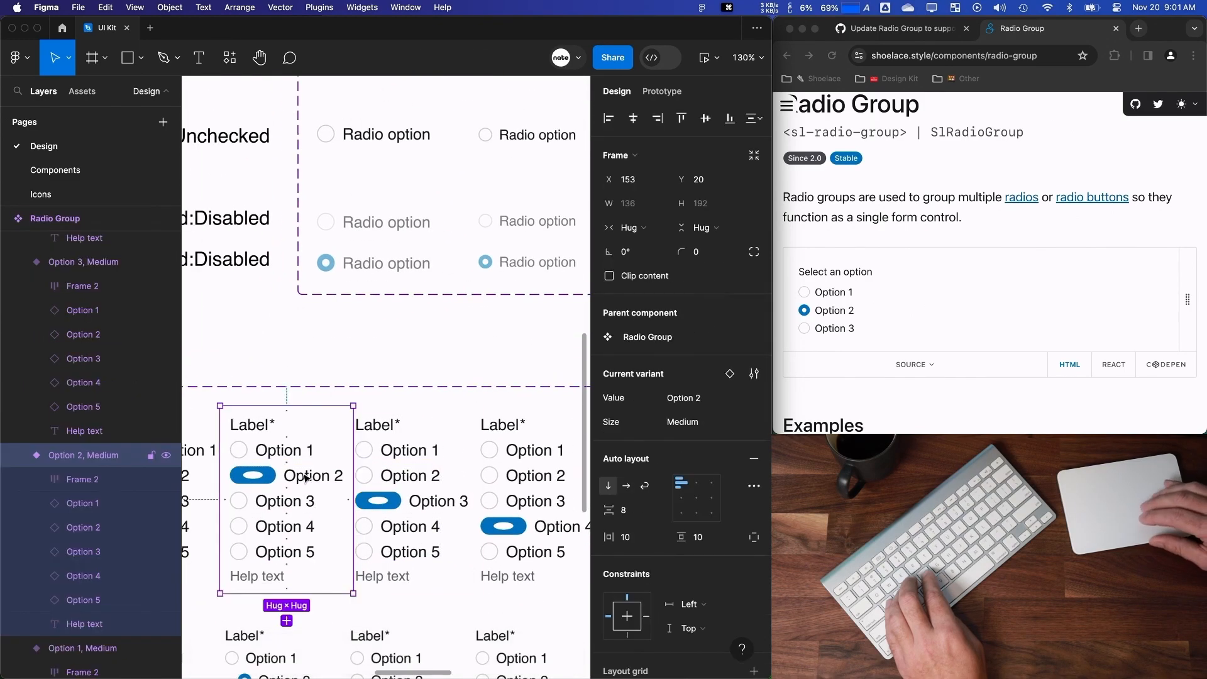
scroll(316, 461, "left", 5)
double_click(316, 461)
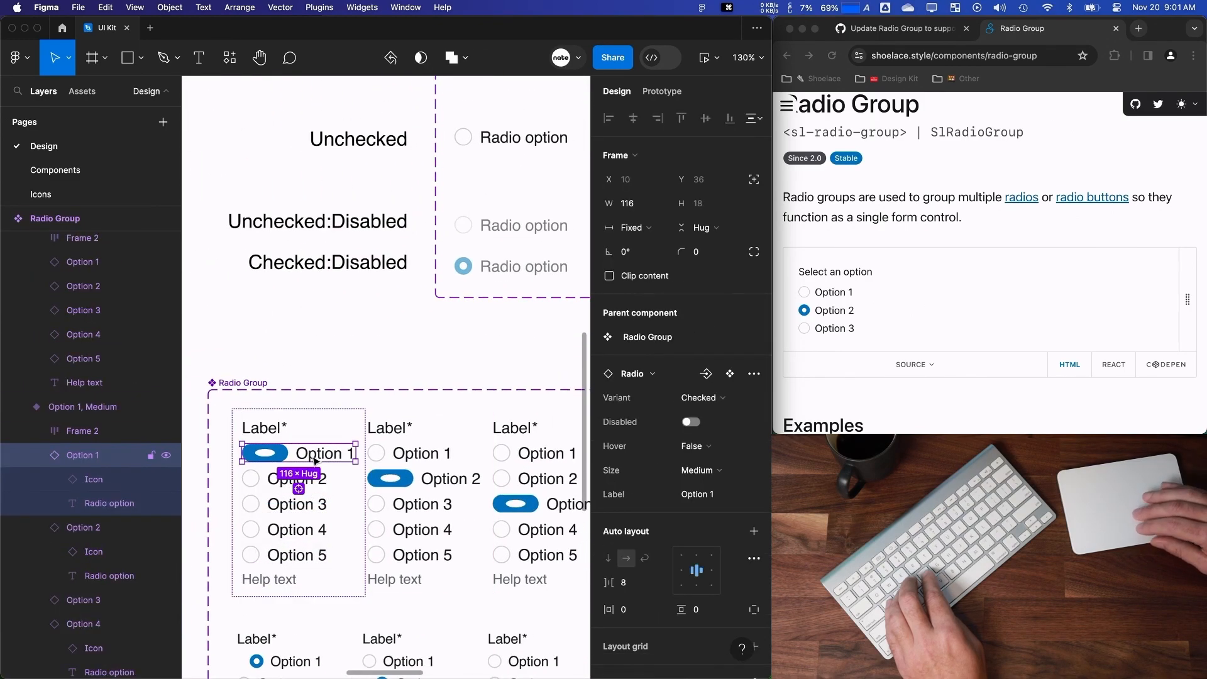
scroll(418, 339, "up", 3)
scroll(418, 339, "right", 2)
left_click(415, 227)
left_click(427, 310)
left_click(440, 228)
left_click(628, 227)
left_click(654, 245)
Examine the Small and Large Radio Groups and the Small and Large Checked Radio variants for stretched indicators.
scroll(383, 488, "down", 10)
scroll(498, 304, "up", 6)
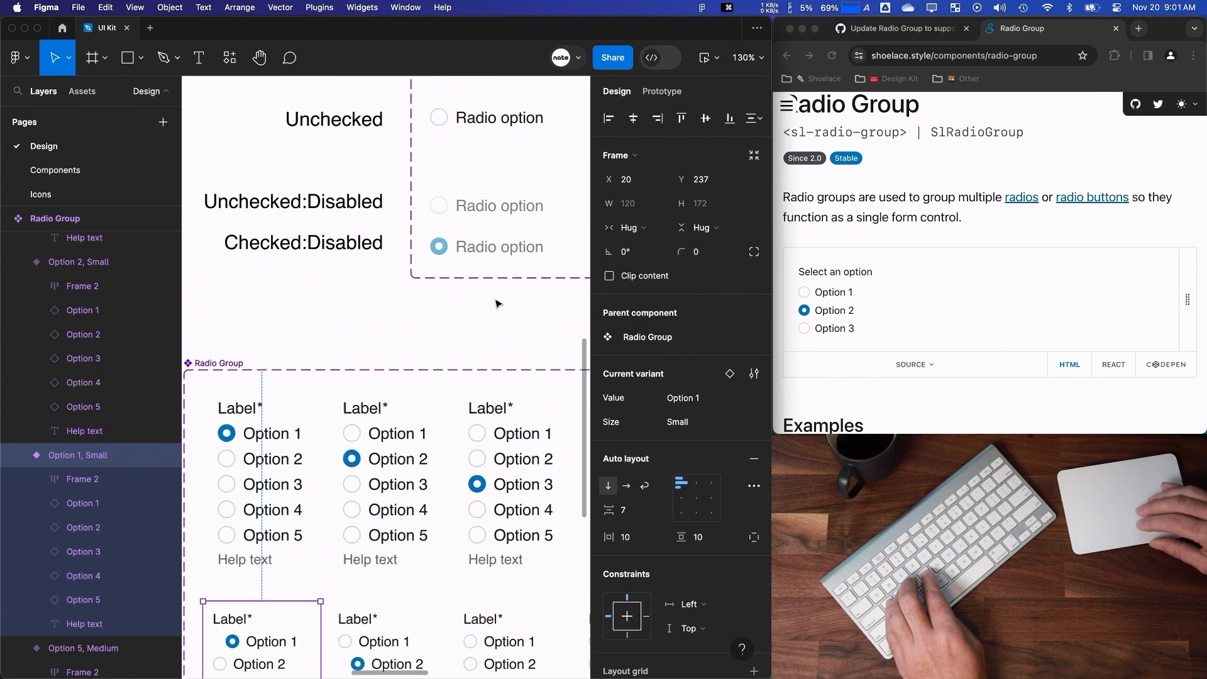
scroll(458, 552, "down", 5)
scroll(458, 553, "down", 6)
left_click(454, 281)
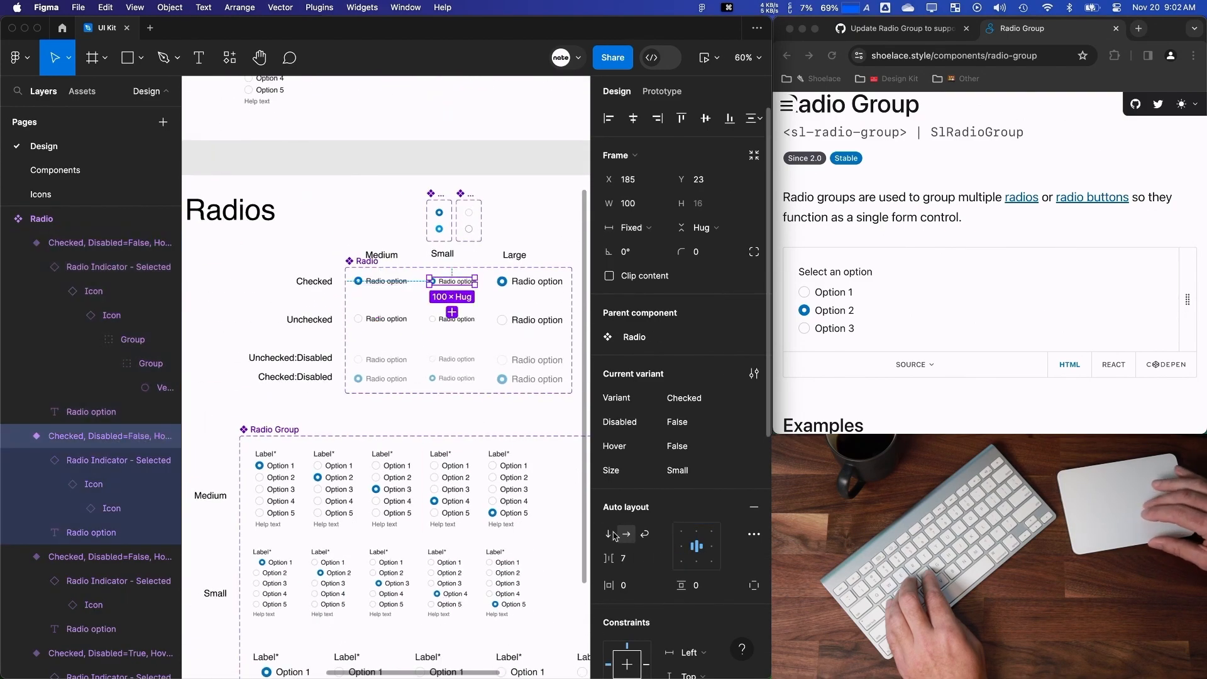
scroll(478, 574, "down", 3)
scroll(504, 441, "up", 4)
left_click(502, 344)
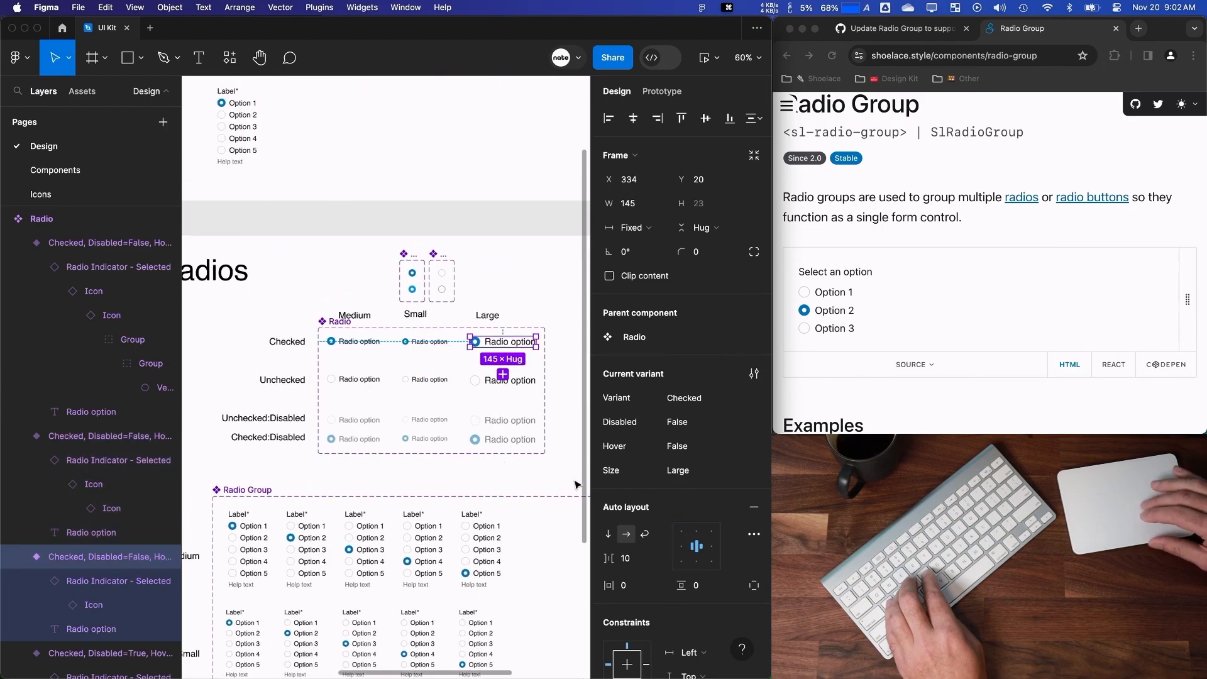
left_click(492, 484)
scroll(492, 483, "down", 6)
scroll(492, 484, "up", 6)
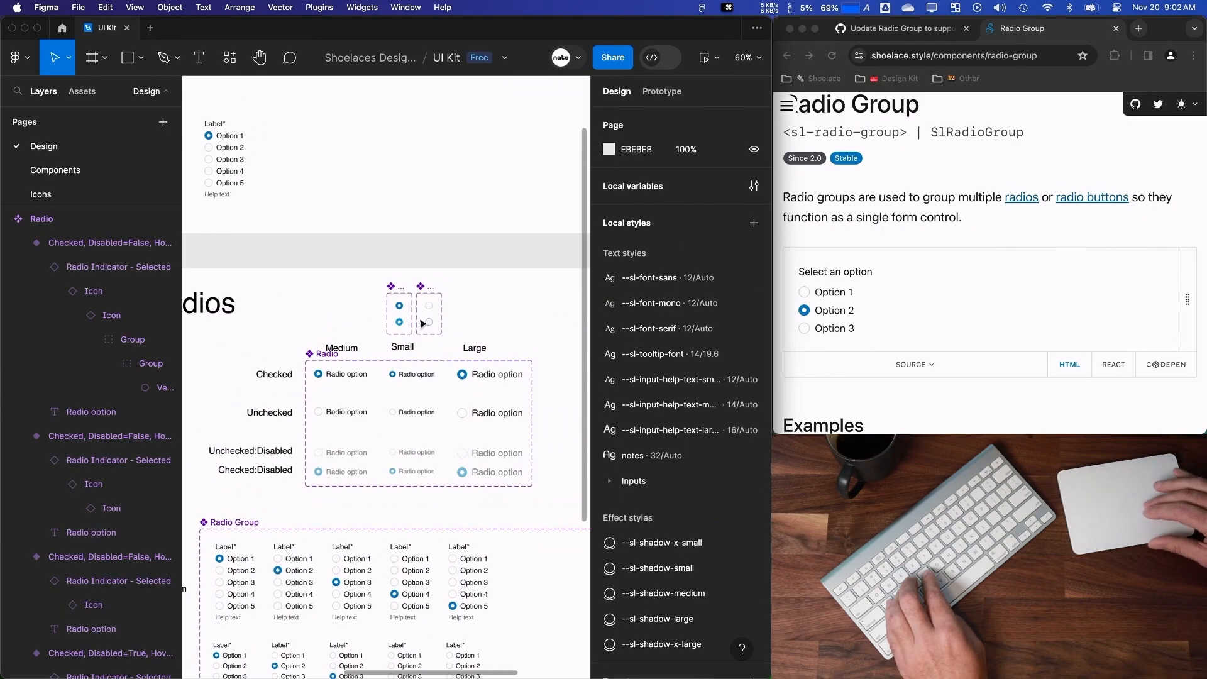
Duplicate the Radio Group in the Testing Frame twice, placing the copies in a row beside the original.
scroll(307, 291, "up", 3)
scroll(307, 291, "left", 2)
left_click(306, 253)
left_click_drag(306, 253, 441, 258)
Set the Size of the middle Radio Group to Small and of the last one to Large.
left_click(699, 361)
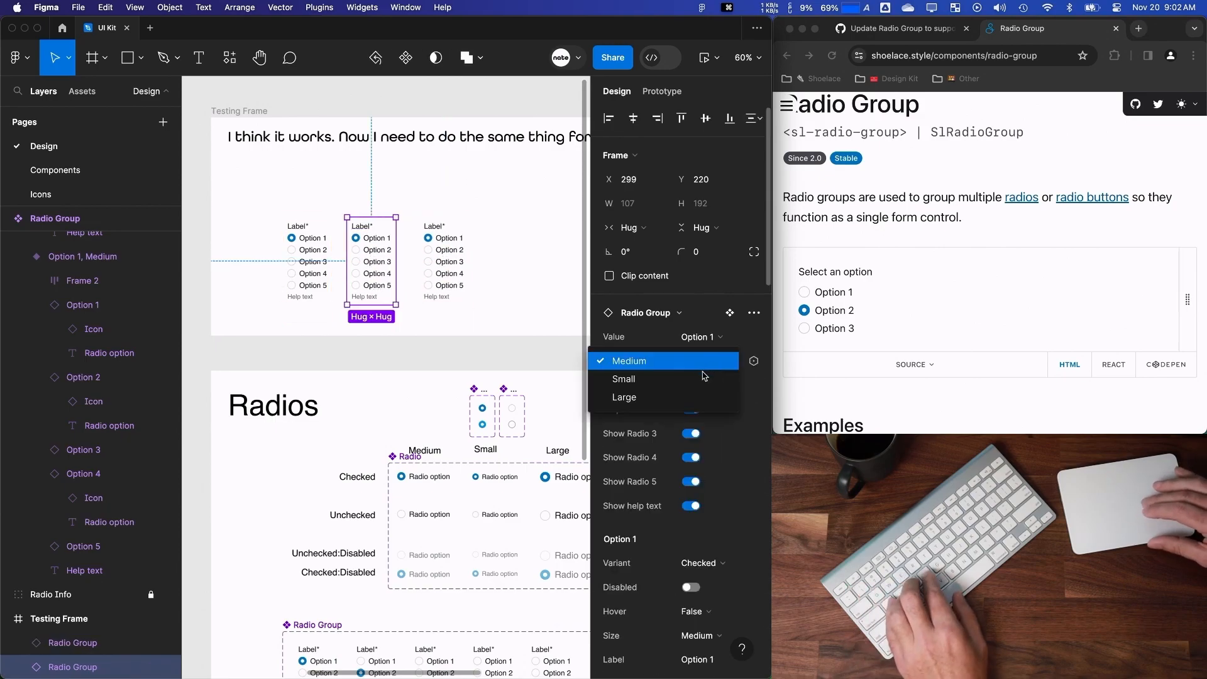
left_click(700, 376)
left_click(459, 254)
left_click(695, 361)
left_click(692, 394)
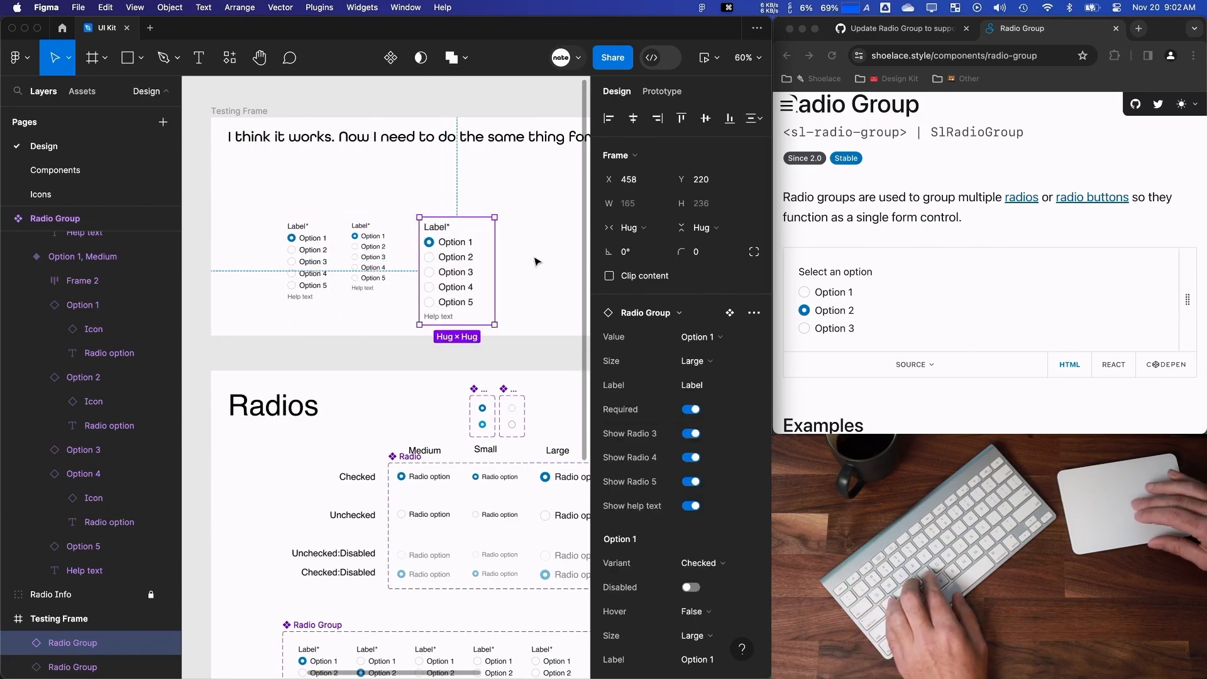
Arrange the three Radio Groups in Small, Medium, Large order, evenly spaced with their top edges aligned.
left_click_drag(322, 243, 225, 233)
left_click(313, 243, "shift")
left_click(439, 247, "shift")
left_click_drag(439, 248, 513, 247)
left_click(758, 119)
left_click(666, 180)
left_click(681, 118)
Clear the old text of the Testing Frame's note and hide the layers sidebar.
scroll(380, 217, "up", 1)
scroll(380, 217, "right", 1)
double_click(374, 190)
type("T")
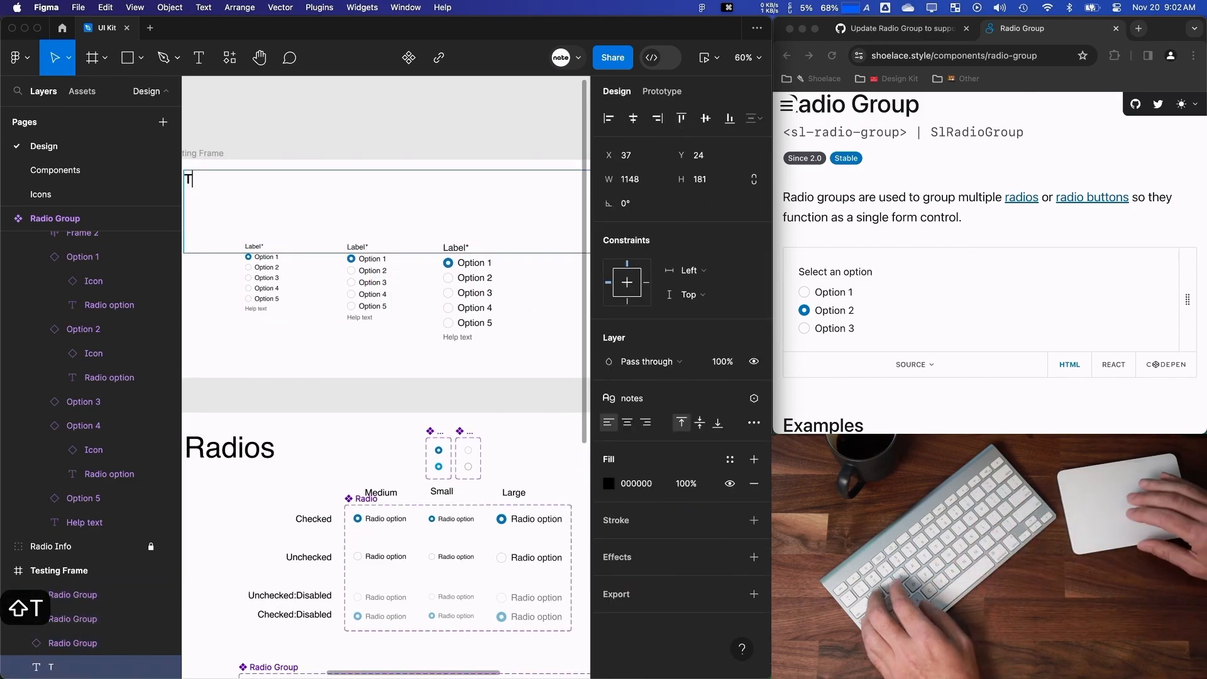
left_click(366, 106)
key("shift+super+backslash")
scroll(317, 152, "right", 2)
left_click(231, 224)
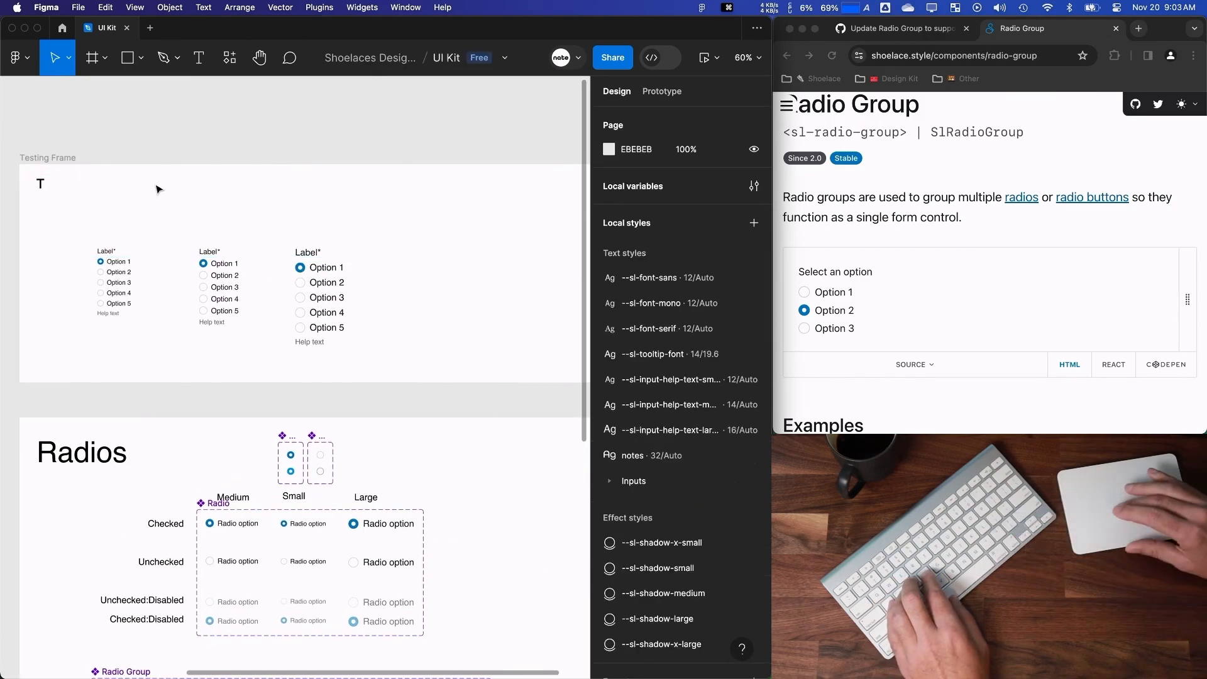
Rewrite the Testing Frame's note as "There are probably still some kinks to work out but let's see where we are.".
double_click(43, 184)
type("There are probably still some k")
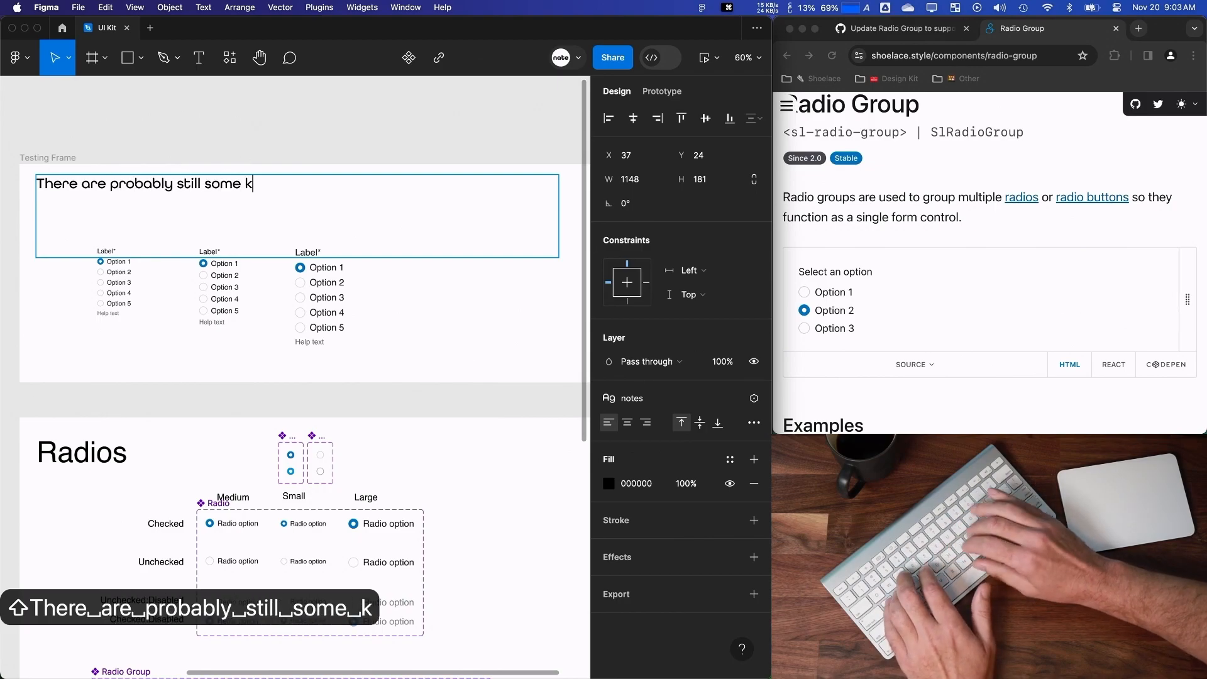
type("inks to work out but let's see where ew")
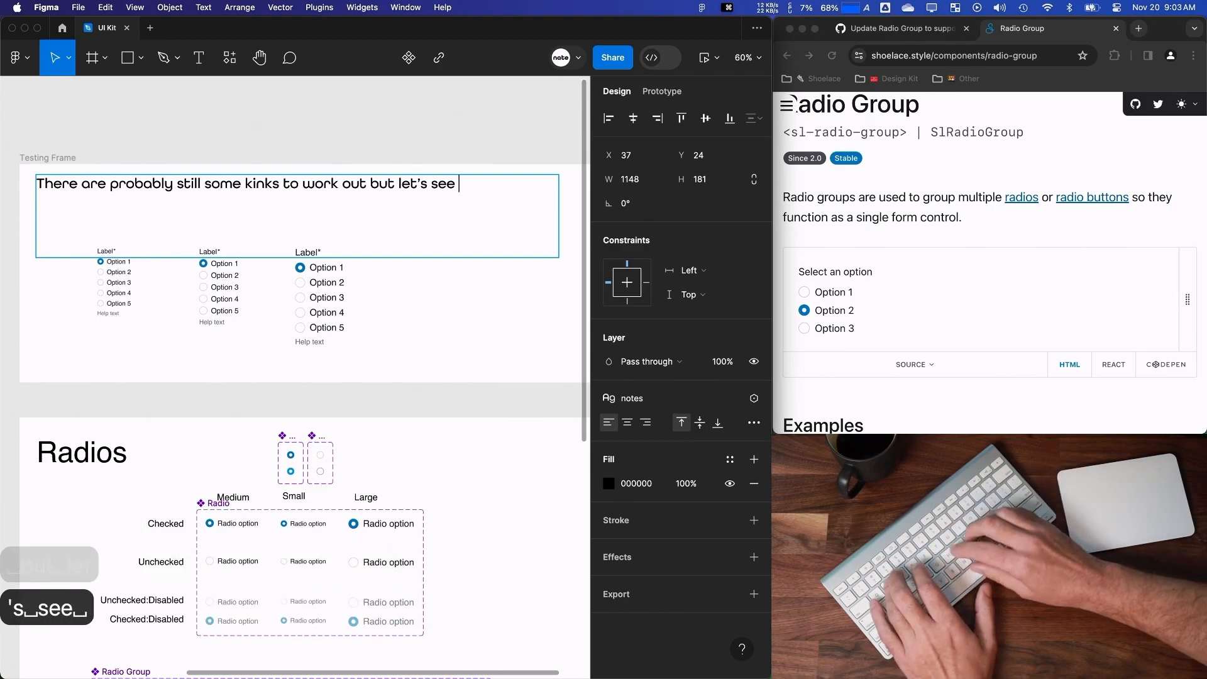
key("BackSpace")
key("BackSpace")
type("we are.")
key("Escape")
key("Escape")
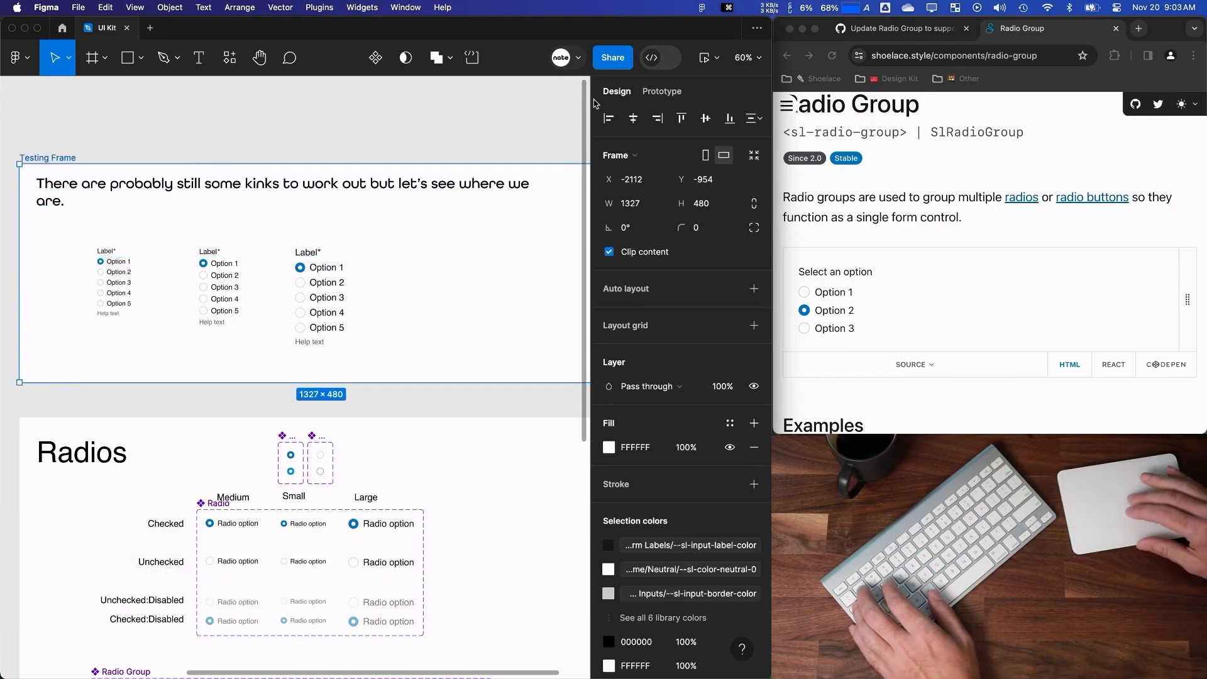
Preview the Testing Frame, test hovering and selecting options in the three Radio Groups, and close the preview.
key("shift+space")
left_click(289, 271)
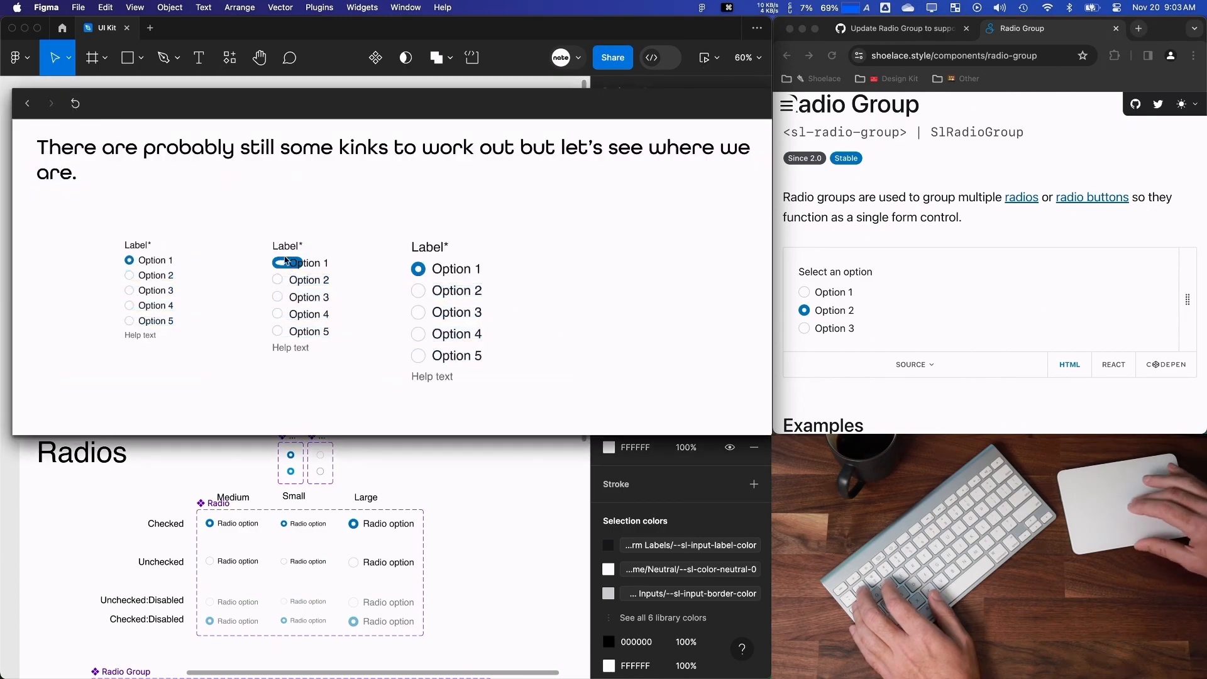
left_click(152, 277)
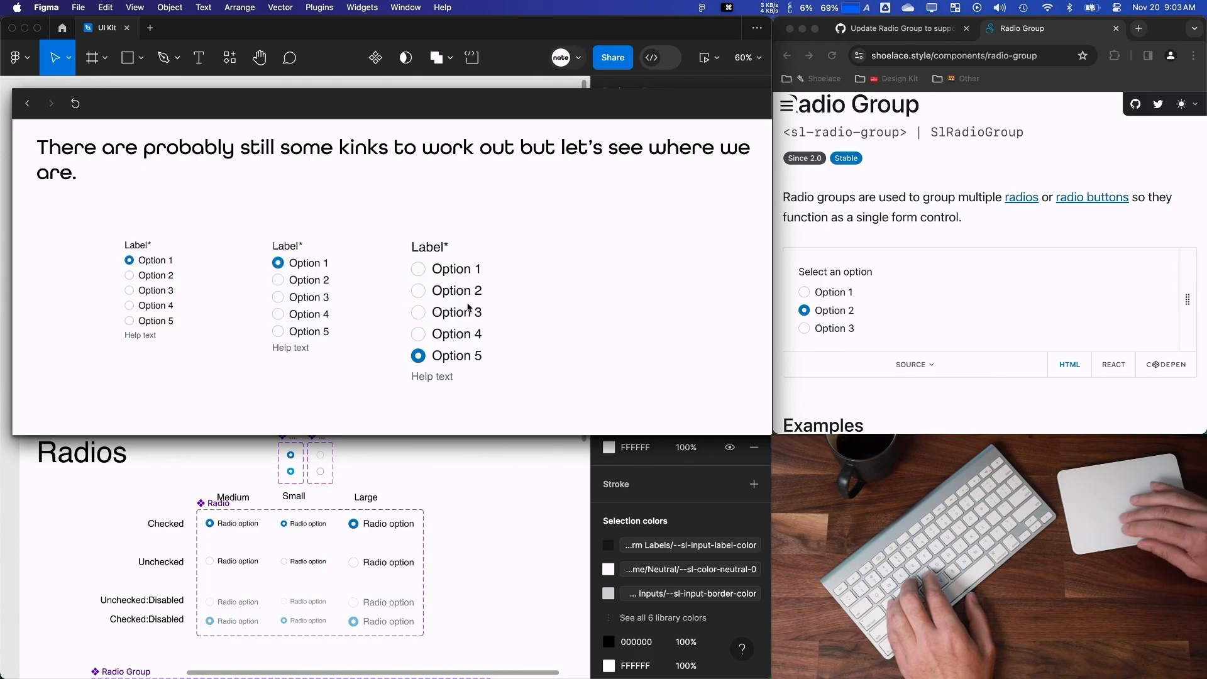
left_click_drag(533, 98, 439, 105)
left_click_drag(665, 123, 629, 126)
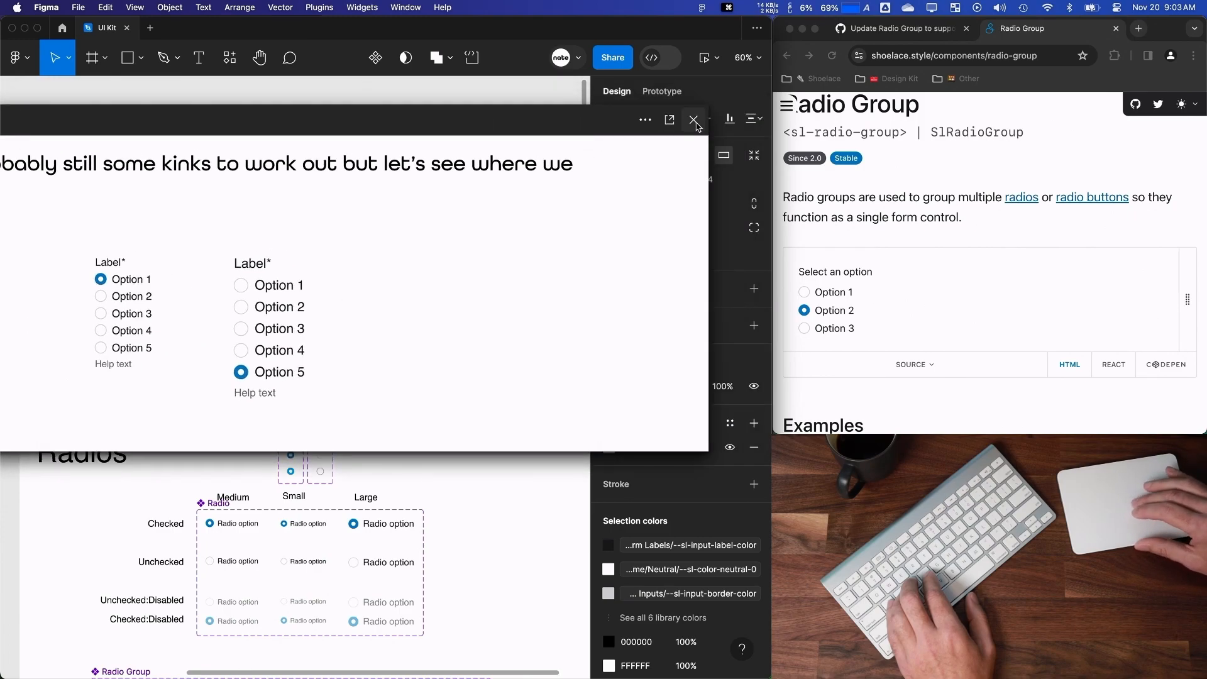
left_click(696, 121)
Replace the Testing Frame's note with "I think we might be good. Let's mess with other properties.".
double_click(343, 179)
type("I think we might be good.")
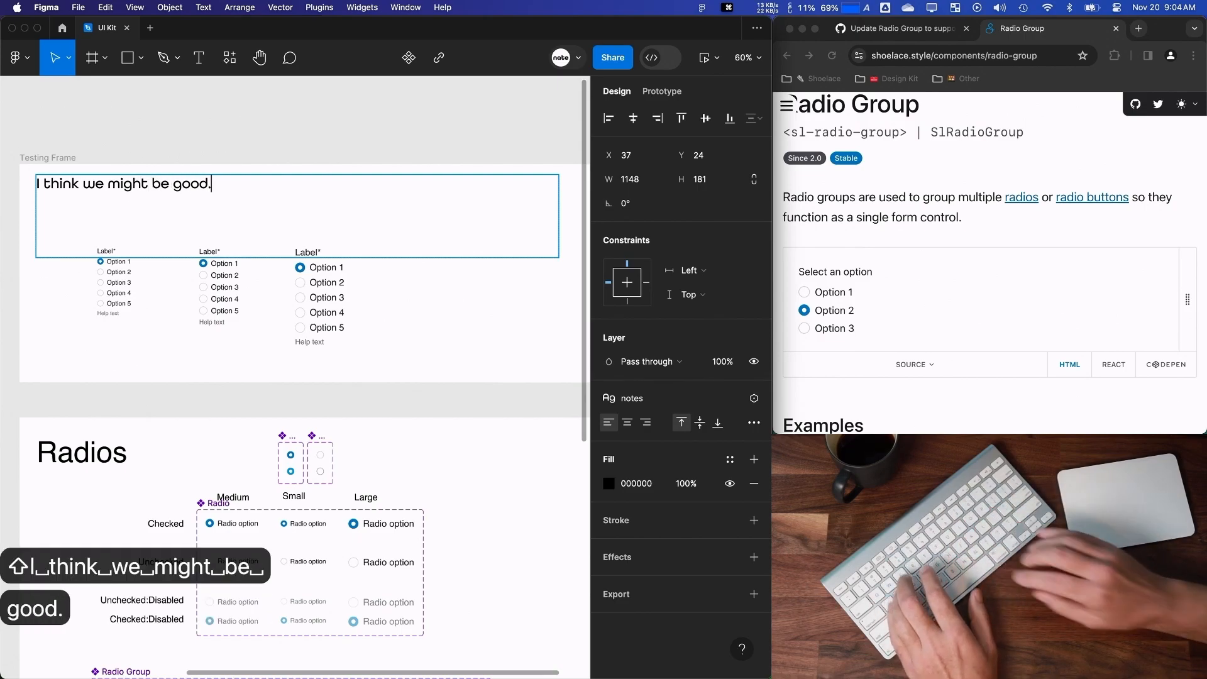
type(" Let's mess withother po")
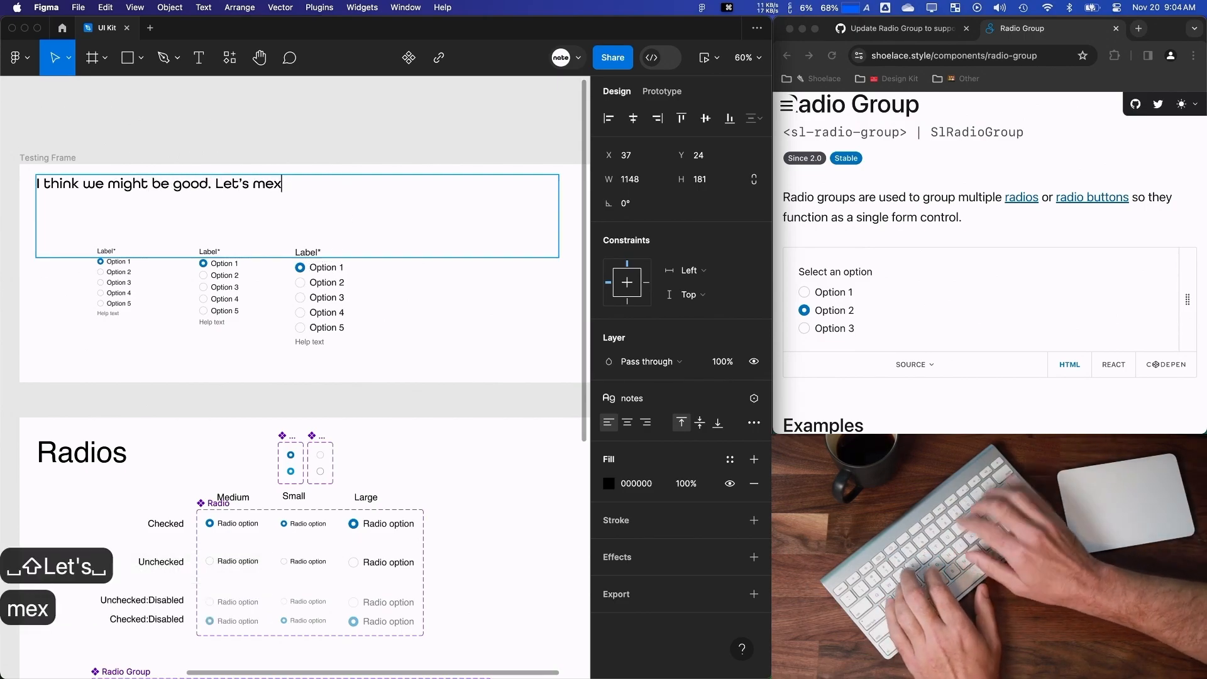
key("BackSpace")
key("BackSpace")
key("BackSpace")
key("BackSpace")
key("BackSpace")
key("BackSpace")
key("BackSpace")
key("BackSpace")
type("o")
key("BackSpace")
type("other properties.")
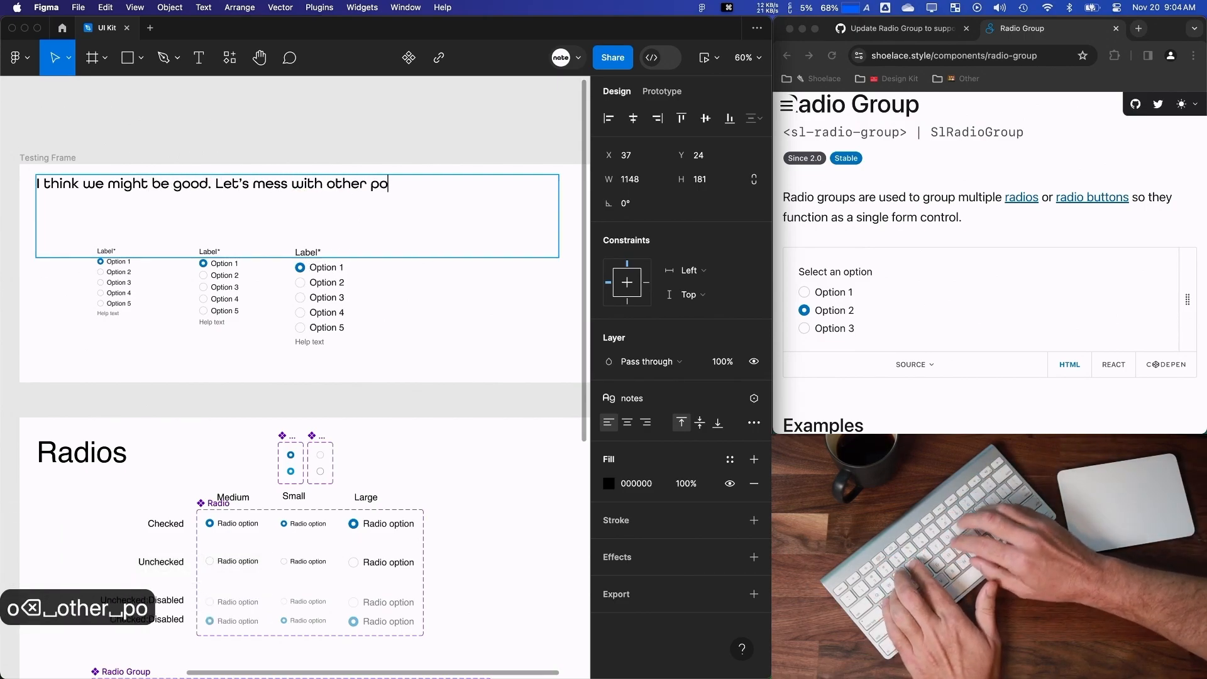
Label the Large group "Large Radio Group" and hide its fifth radio.
left_click(355, 279)
left_click(717, 385)
type("Large Radio Group")
key("Return")
scroll(636, 449, "down", 2)
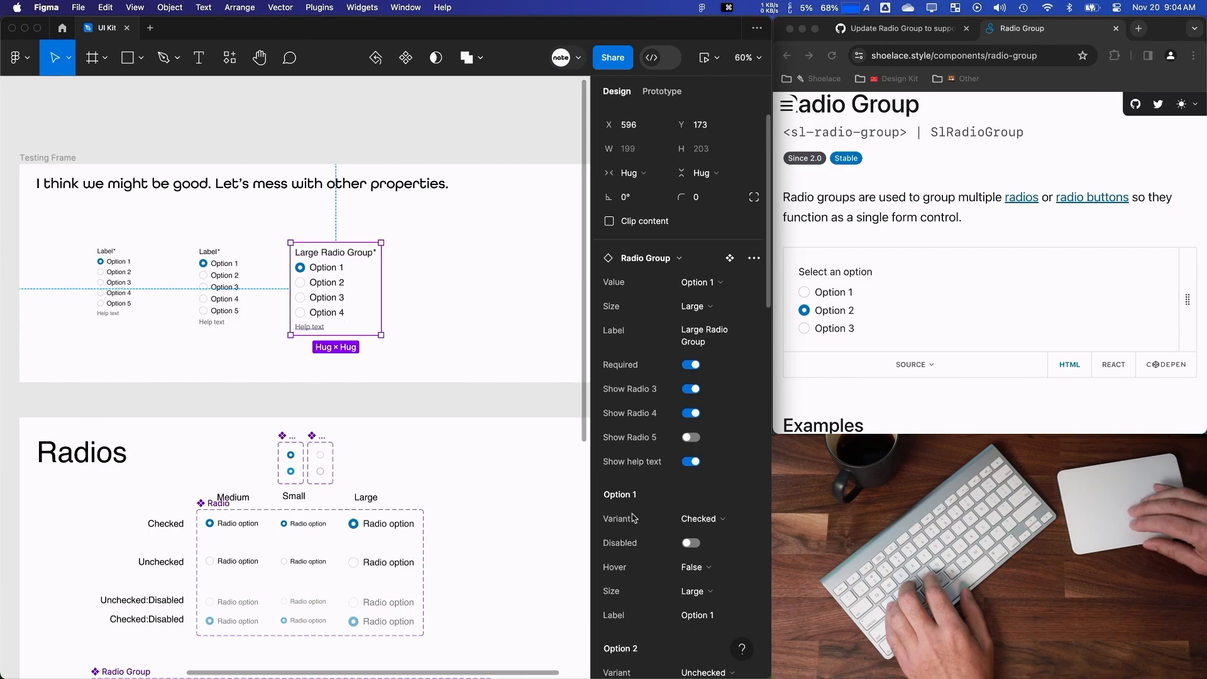
Hide the help text of the Medium Radio Group.
left_click(224, 314)
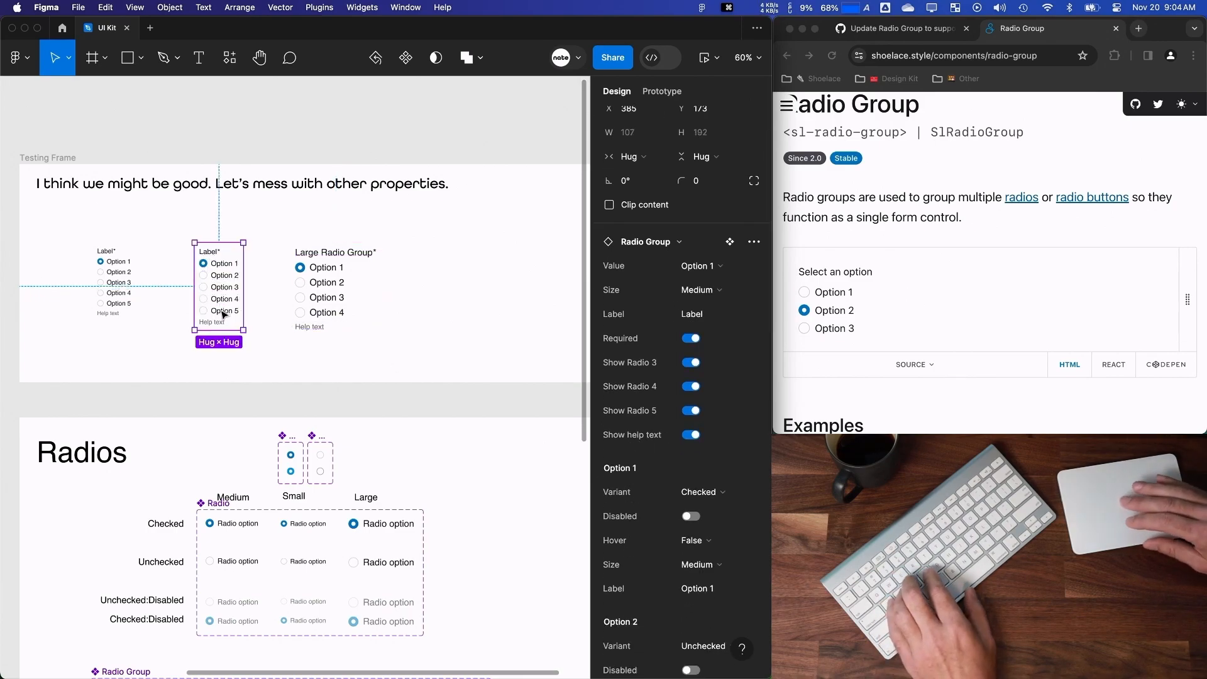
Label the four options of the Large Radio Group North, South, East and West.
left_click(335, 284)
scroll(692, 440, "down", 4)
left_click(717, 466)
type("North")
key("Tab")
type("South")
key("Tab")
type("East")
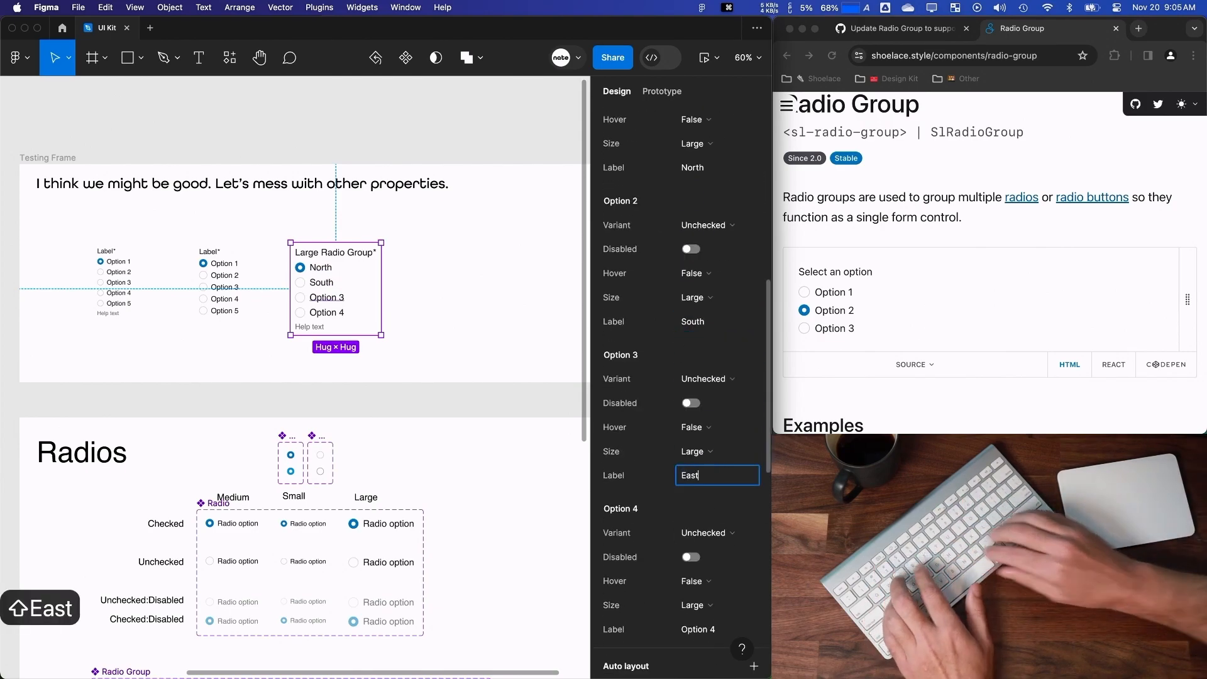
key("Tab")
type("West")
left_click(213, 367)
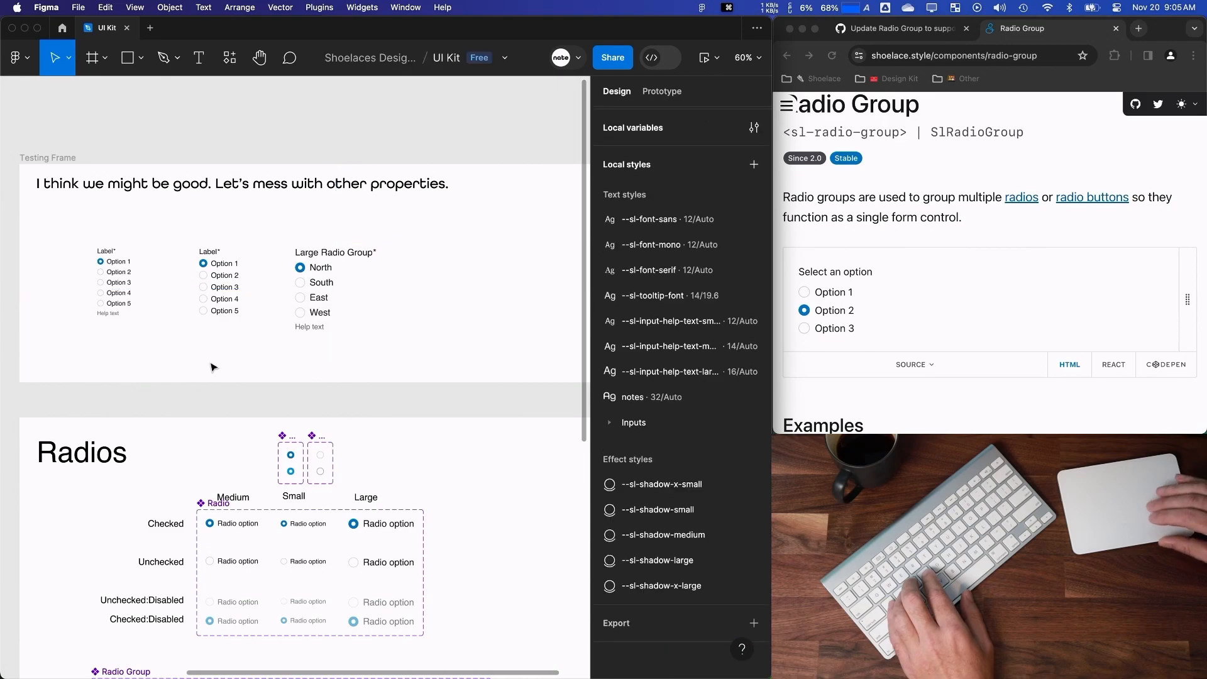
Label the Medium group in the Testing Frame "Medium Radio Group".
left_click(234, 287)
scroll(660, 327, "up", 15)
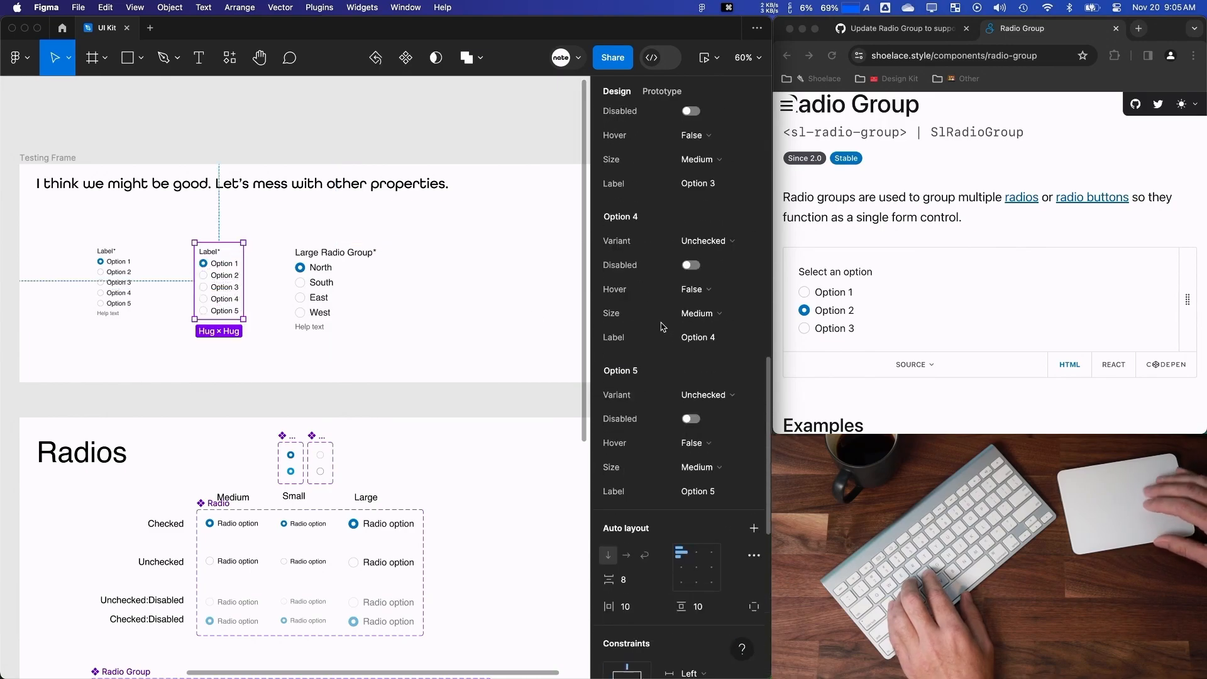
left_click(717, 258)
type("Medium Radio Group")
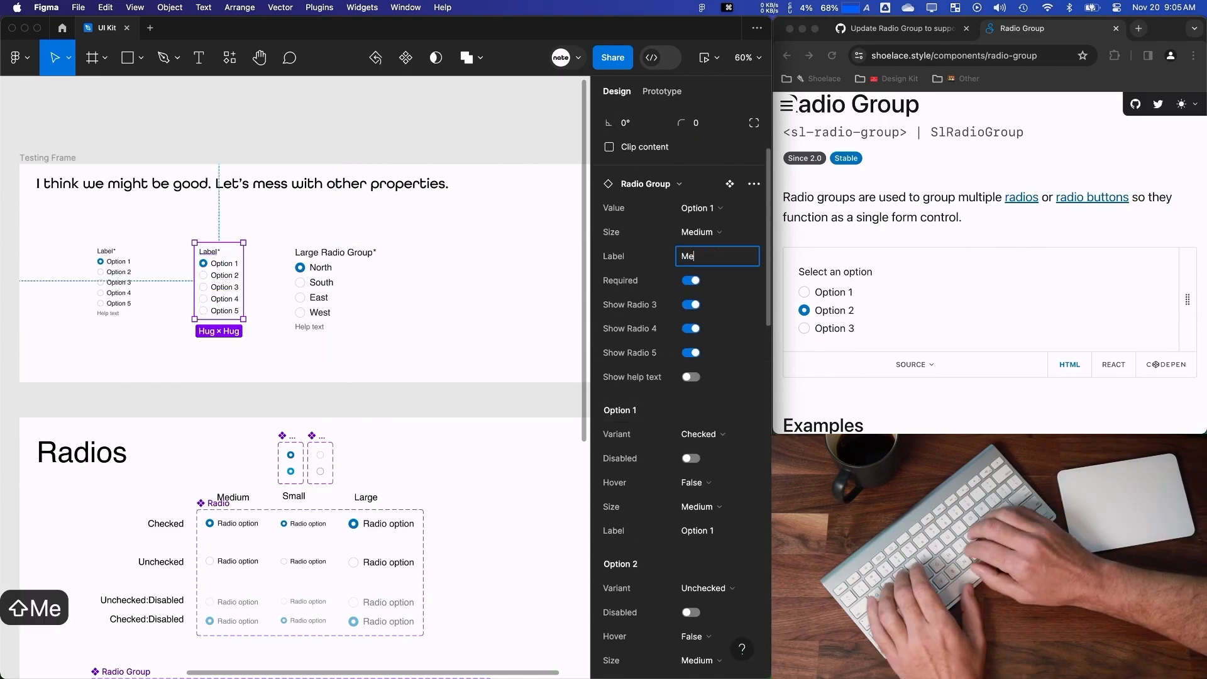
left_click(291, 365)
Hide the fourth and fifth radios of the Medium Radio Group.
left_click(245, 306)
scroll(698, 352, "up", 10)
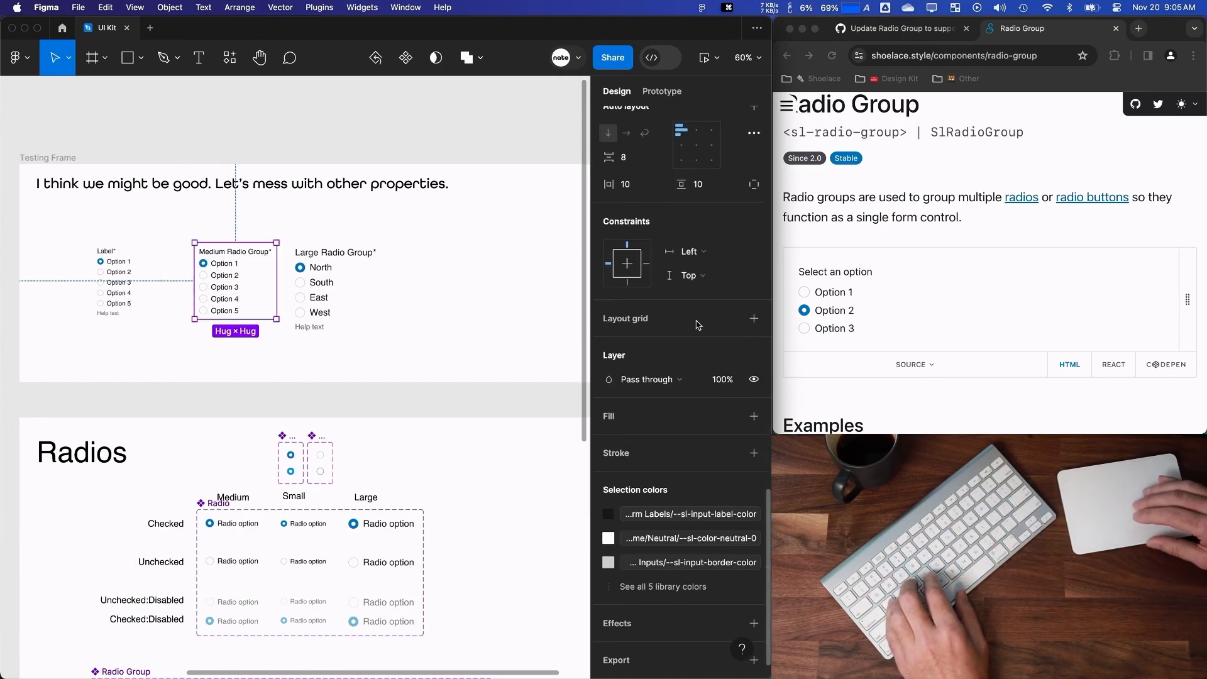
scroll(698, 320, "up", 10)
left_click(691, 284)
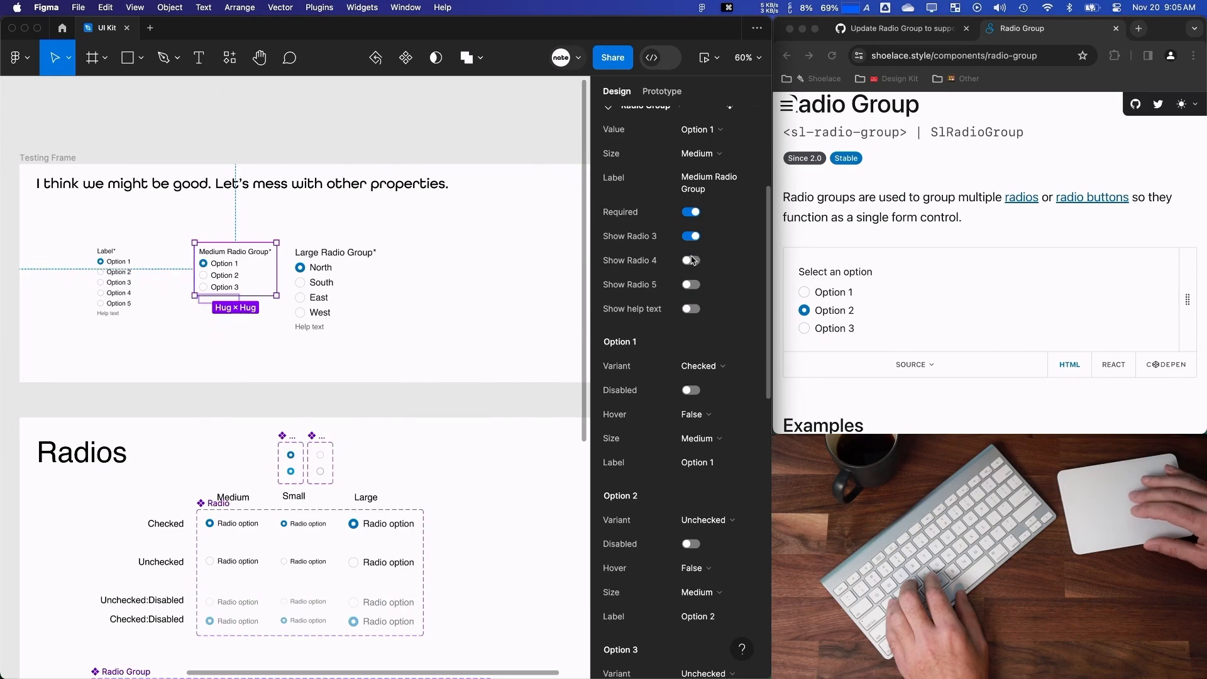
Label the three options of the medium radio group Red, Green and Blue.
type("Red")
key("Tab")
type("Green")
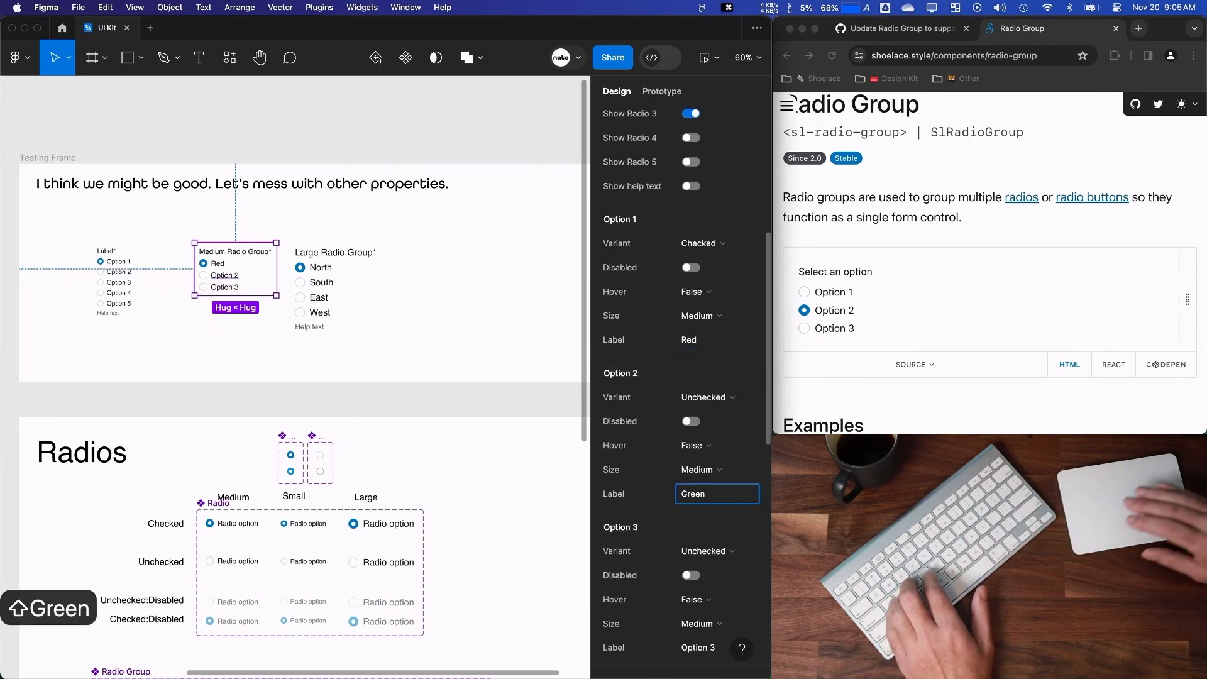
key("Tab")
type("Blue")
key("Return")
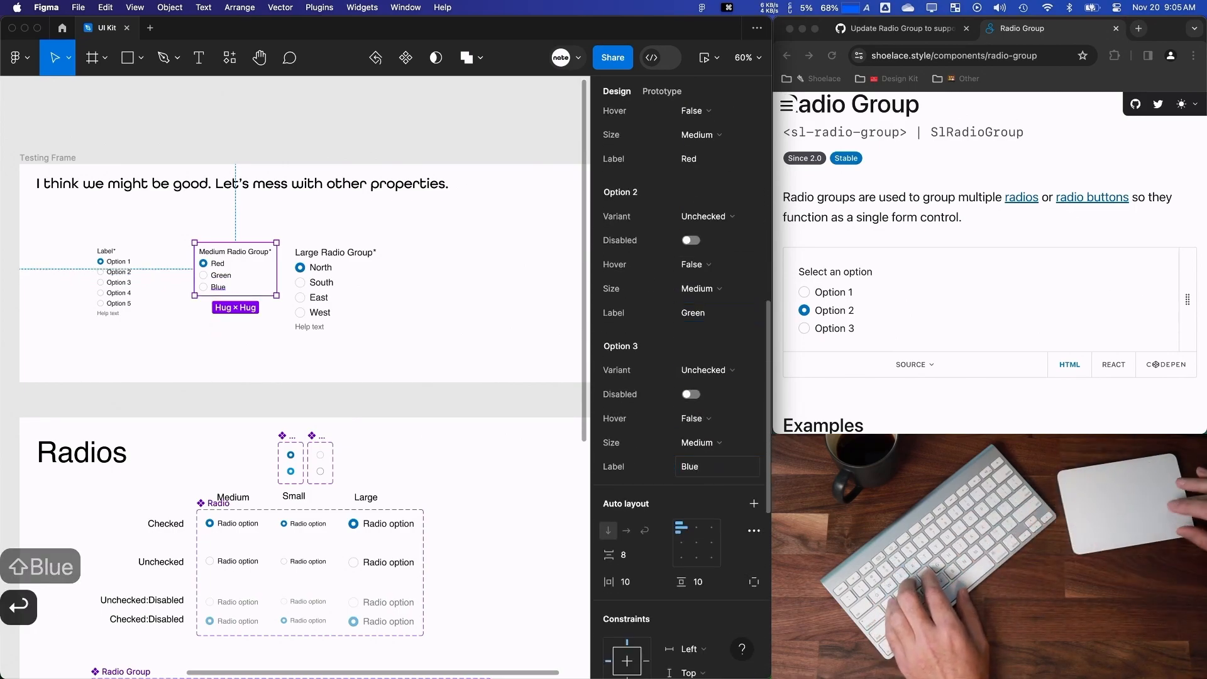
Set the first option's label in the small radio group to Small Radio Group.
left_click(132, 285)
left_click(717, 228)
type("Small Radio Group")
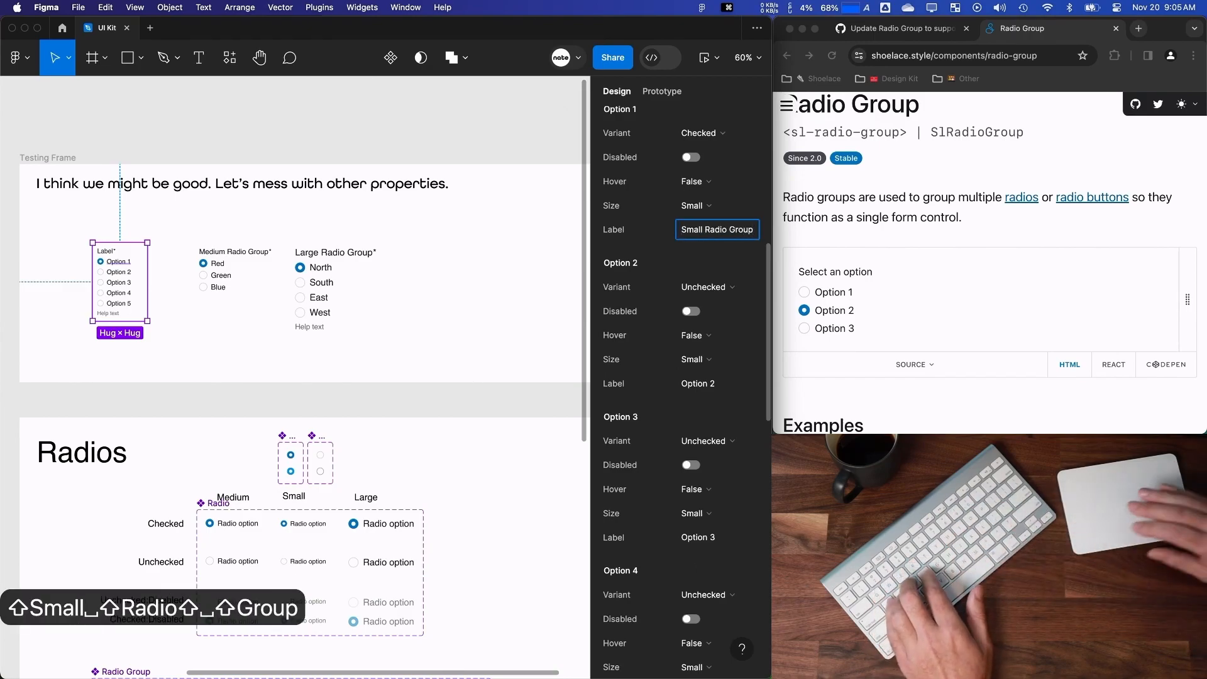
scroll(707, 219, "up", 2)
scroll(688, 311, "up", 3)
scroll(694, 327, "down", 5)
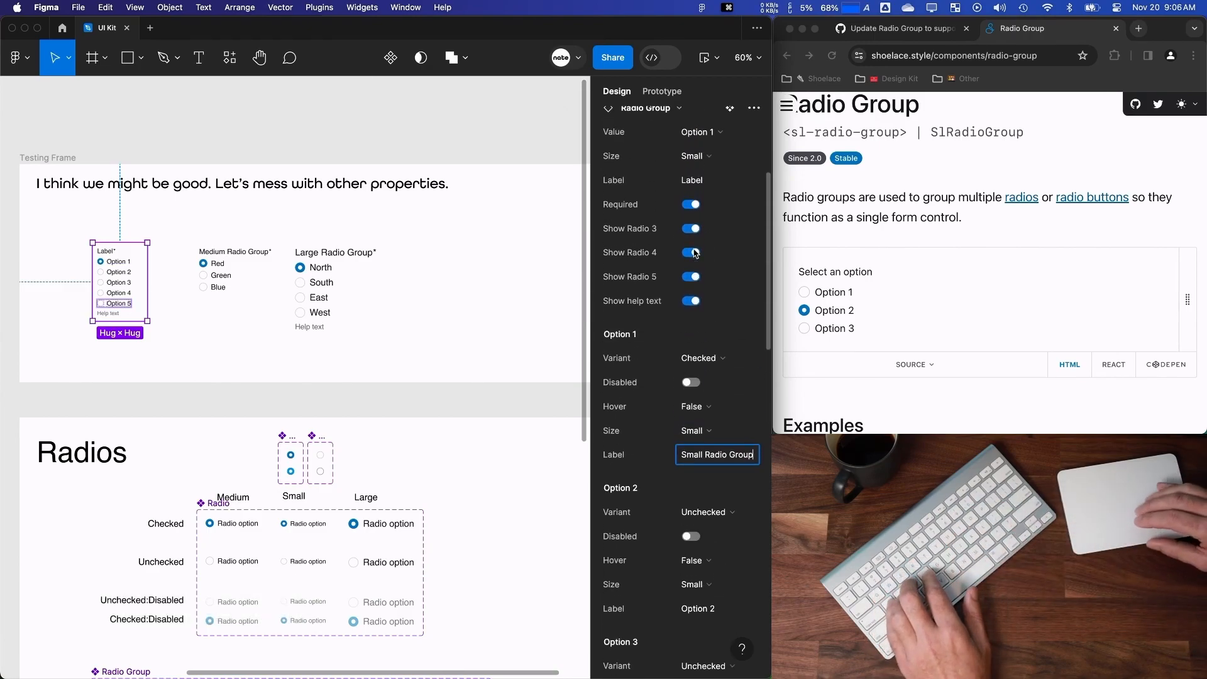
left_click(697, 341)
scroll(697, 340, "up", 3)
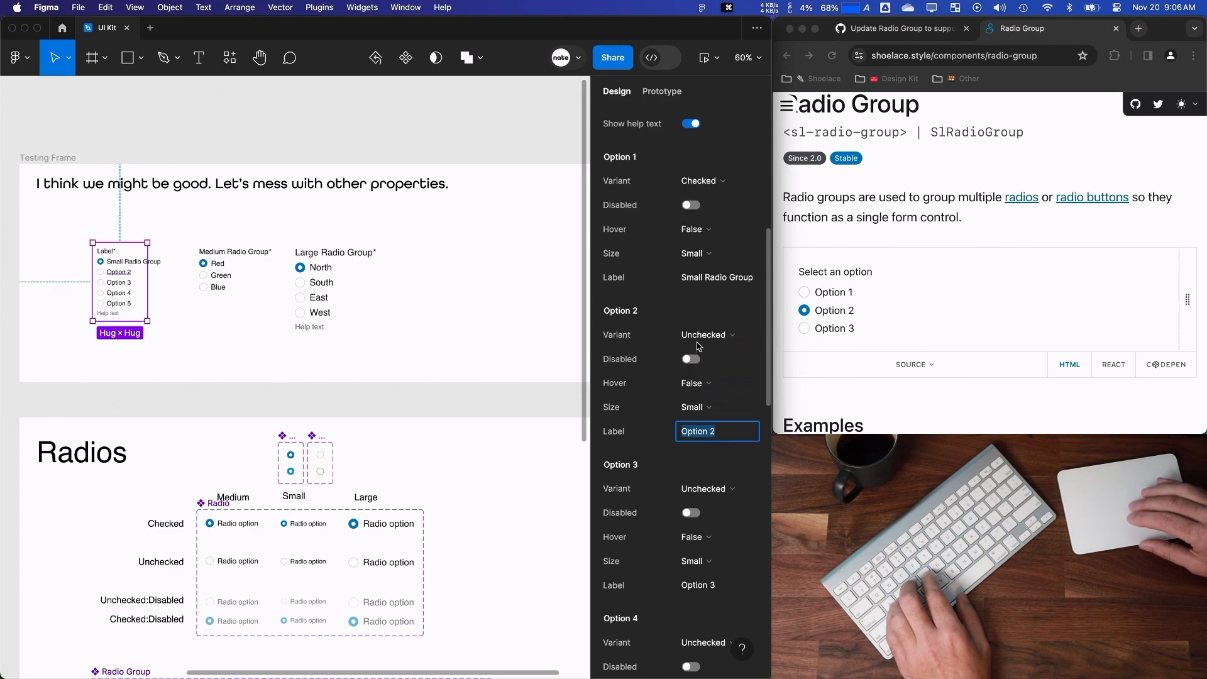
Label the small radio group's first option Up and set the group's own label to Small Radio Group.
left_click(717, 277)
type("UP")
key("BackSpace")
type("p")
scroll(722, 247, "up", 5)
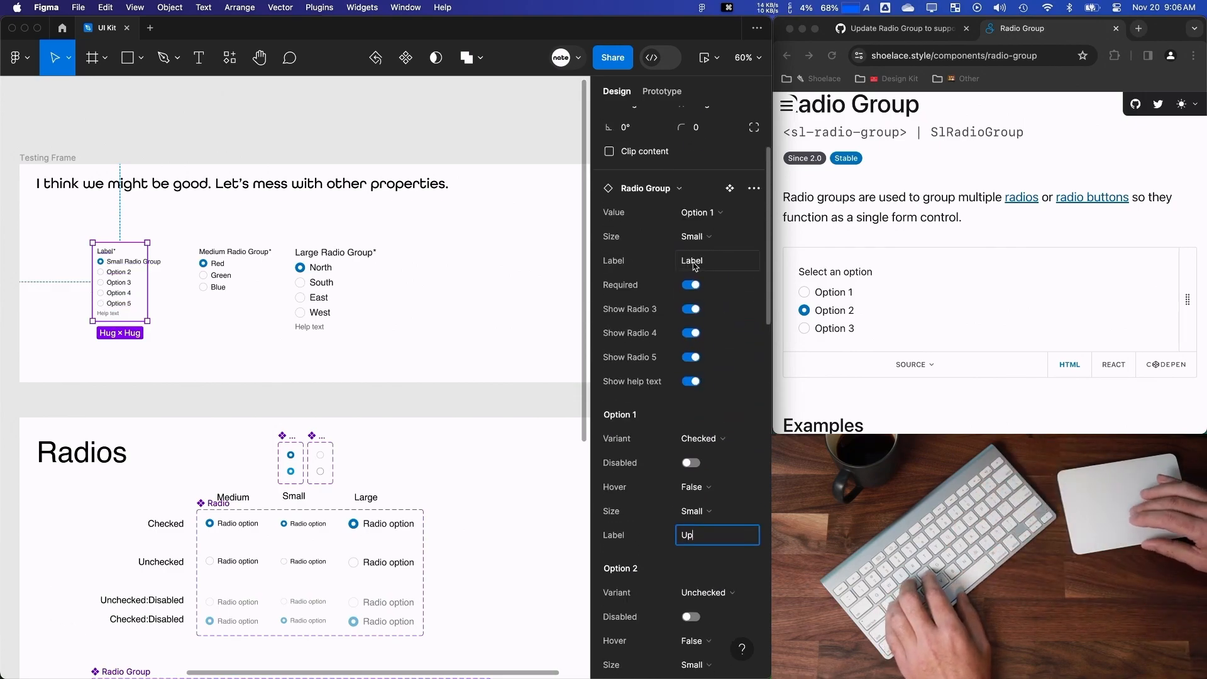
left_click(696, 261)
type("Small Radio Group")
key("Return")
Label the small radio group's remaining options Down, Left, Right and None of the above.
scroll(695, 261, "down", 4)
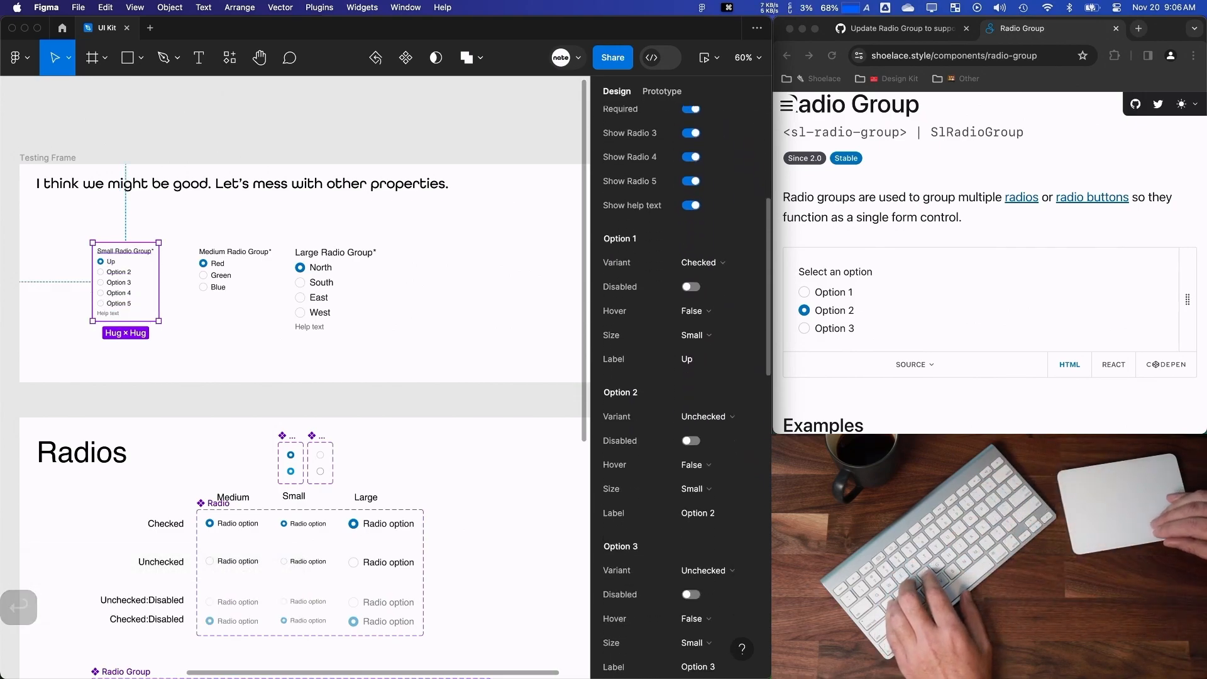
left_click(698, 497)
type("Down")
key("Tab")
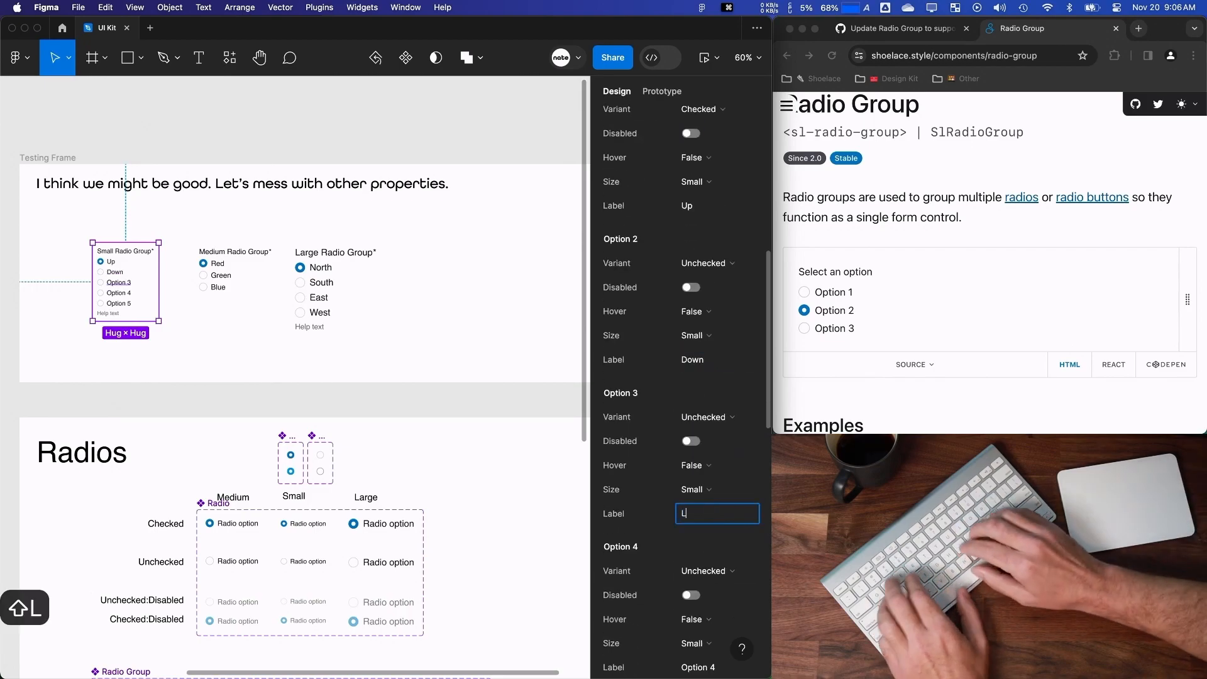
type("Left")
key("Tab")
type("Right")
key("Tab")
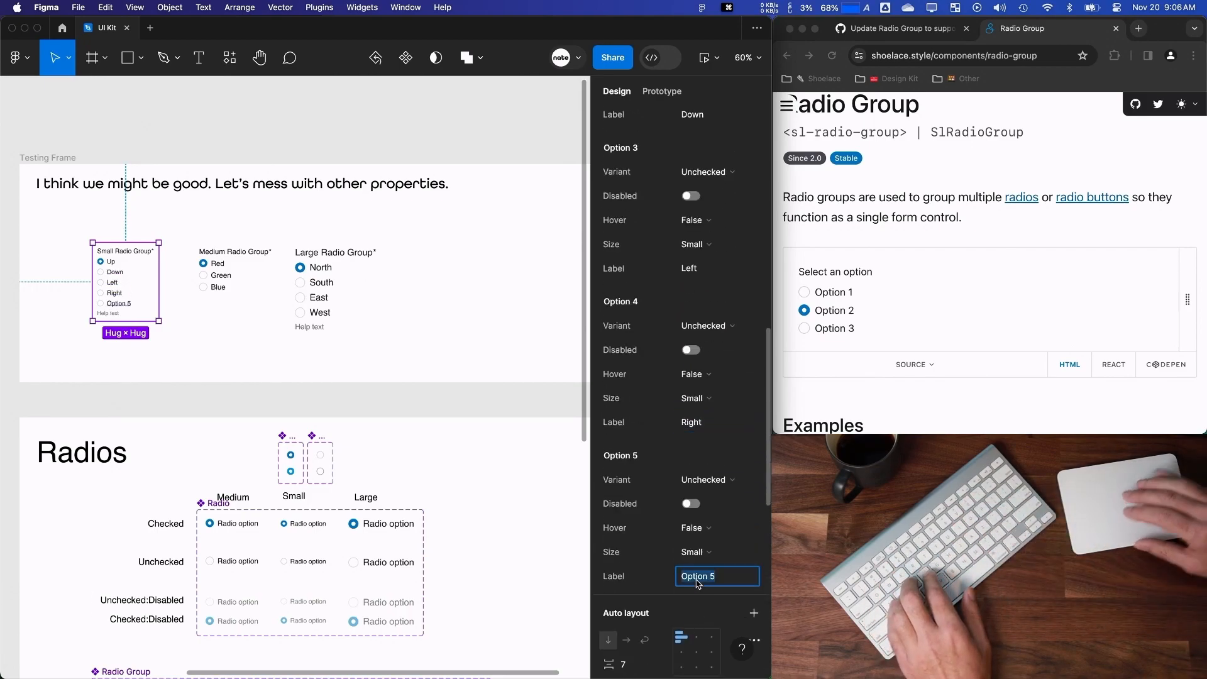
type("Nn")
key("BackSpace")
type("one of the above")
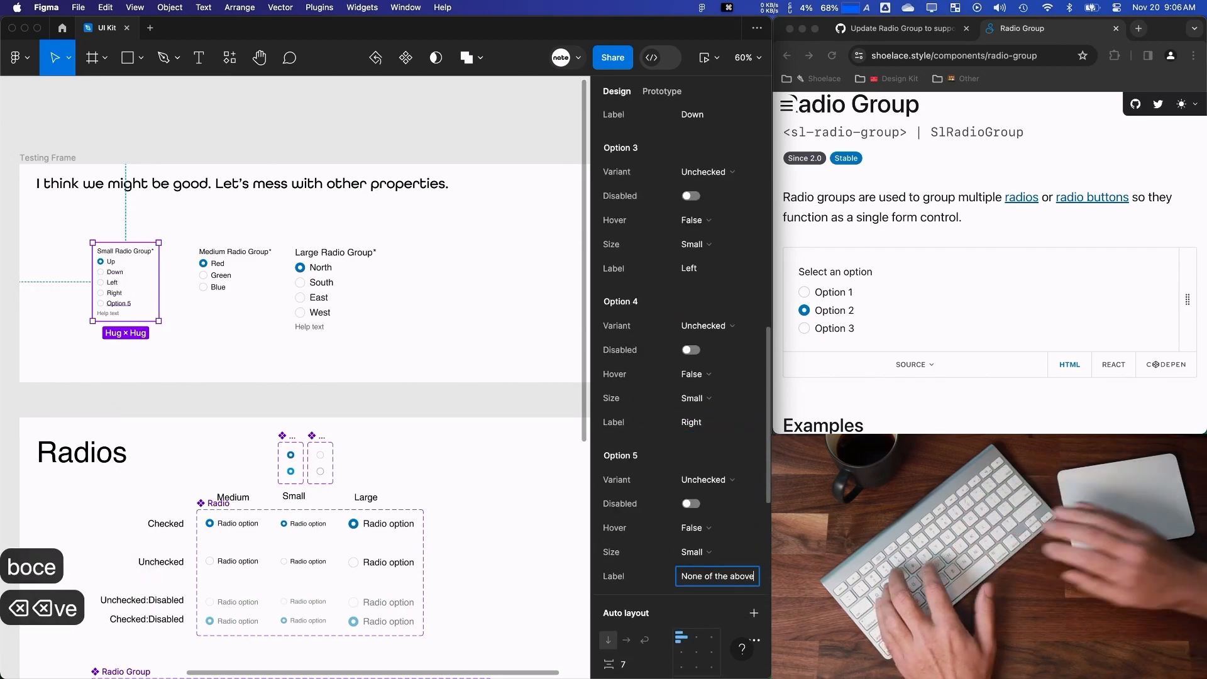
left_click(168, 296)
Preview the Testing Frame prototype, resize the preview to inspect the three radio groups, and close it.
left_click(704, 59)
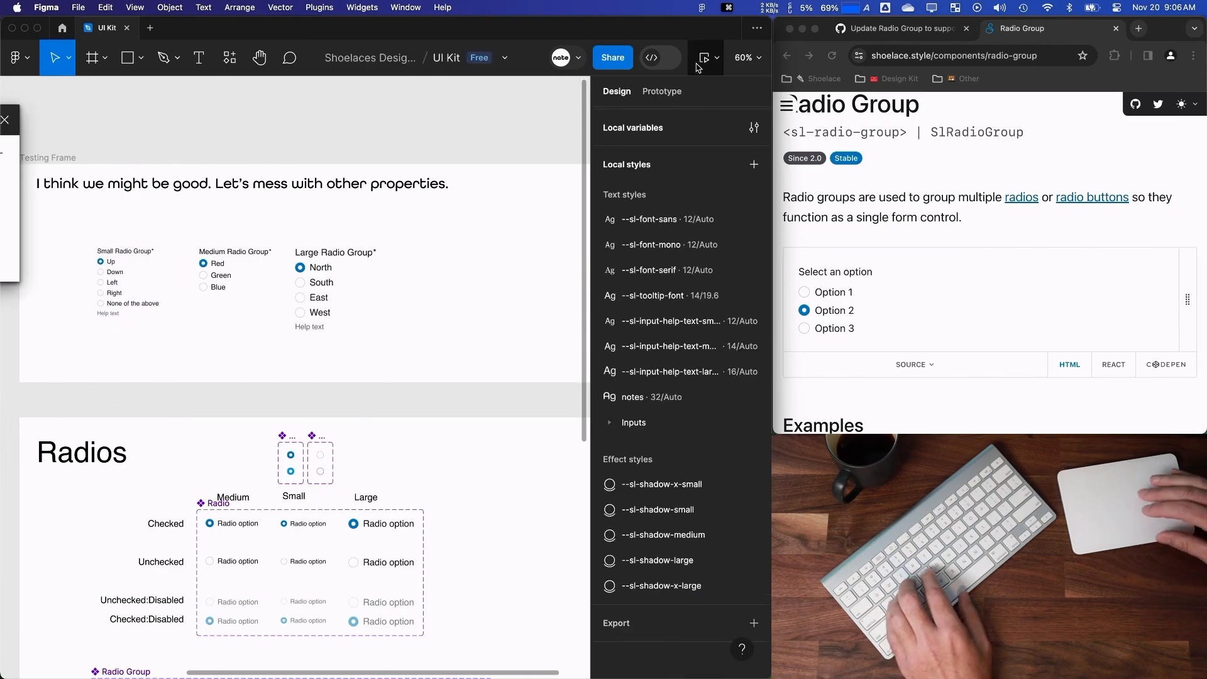
left_click(43, 157)
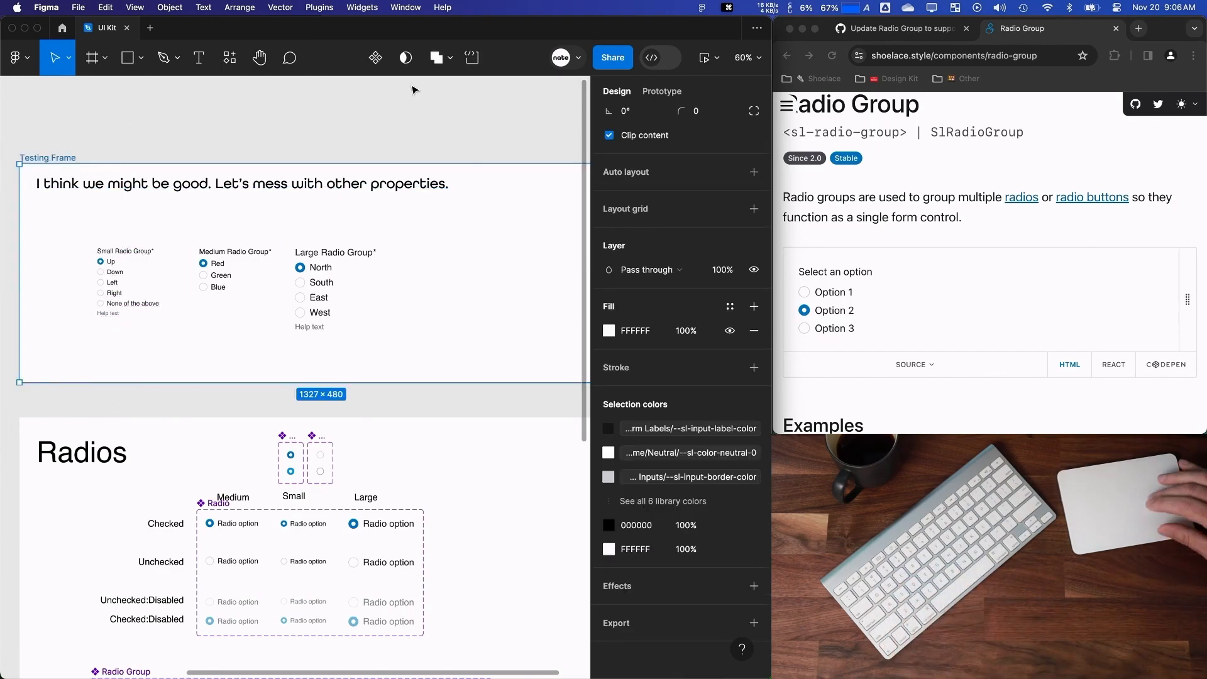
left_click(703, 58)
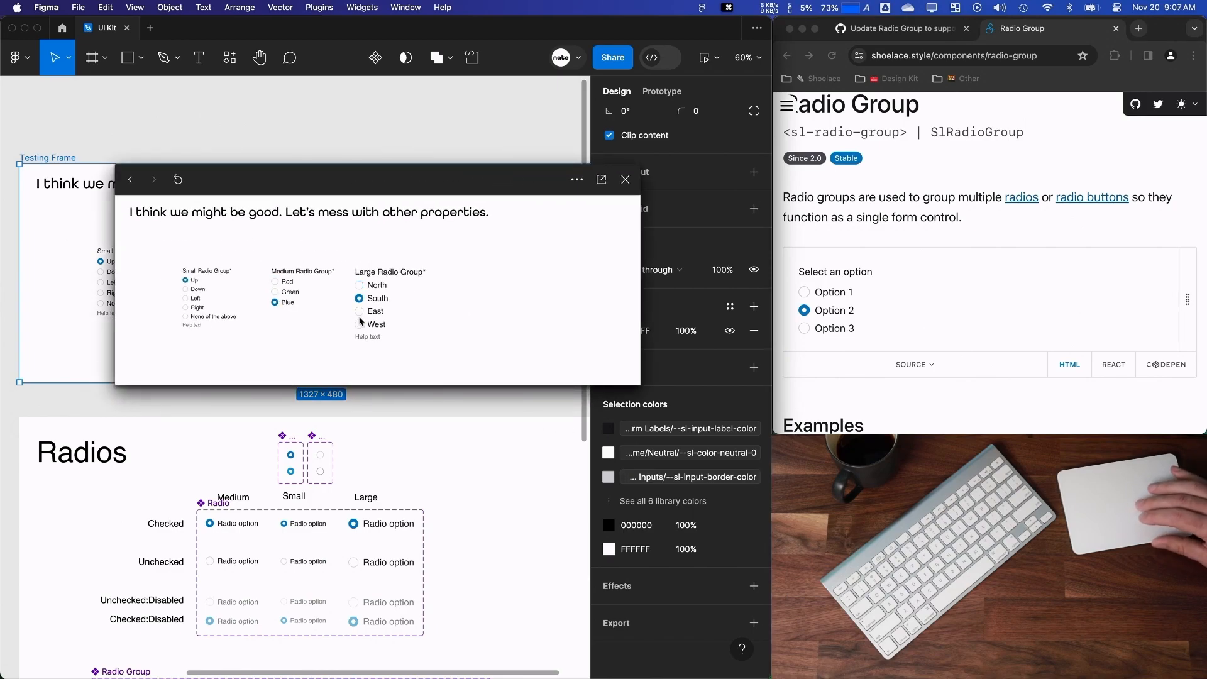
left_click_drag(642, 381, 771, 484)
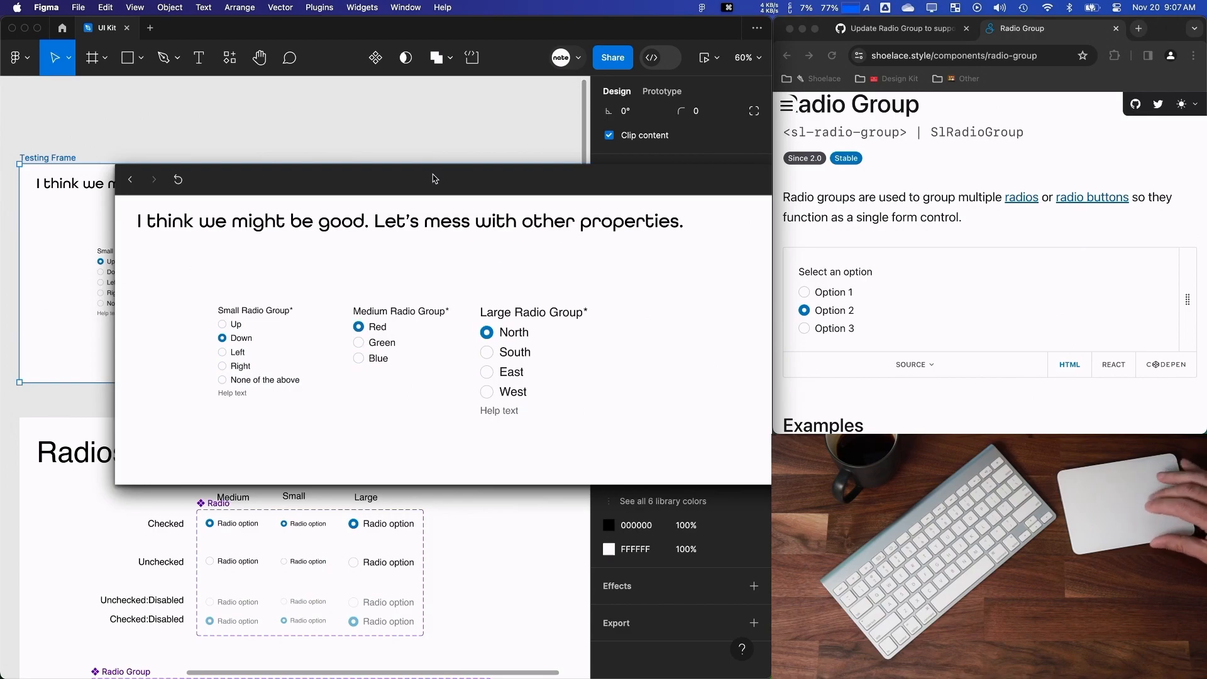
left_click_drag(114, 165, 469, 293)
left_click(533, 254)
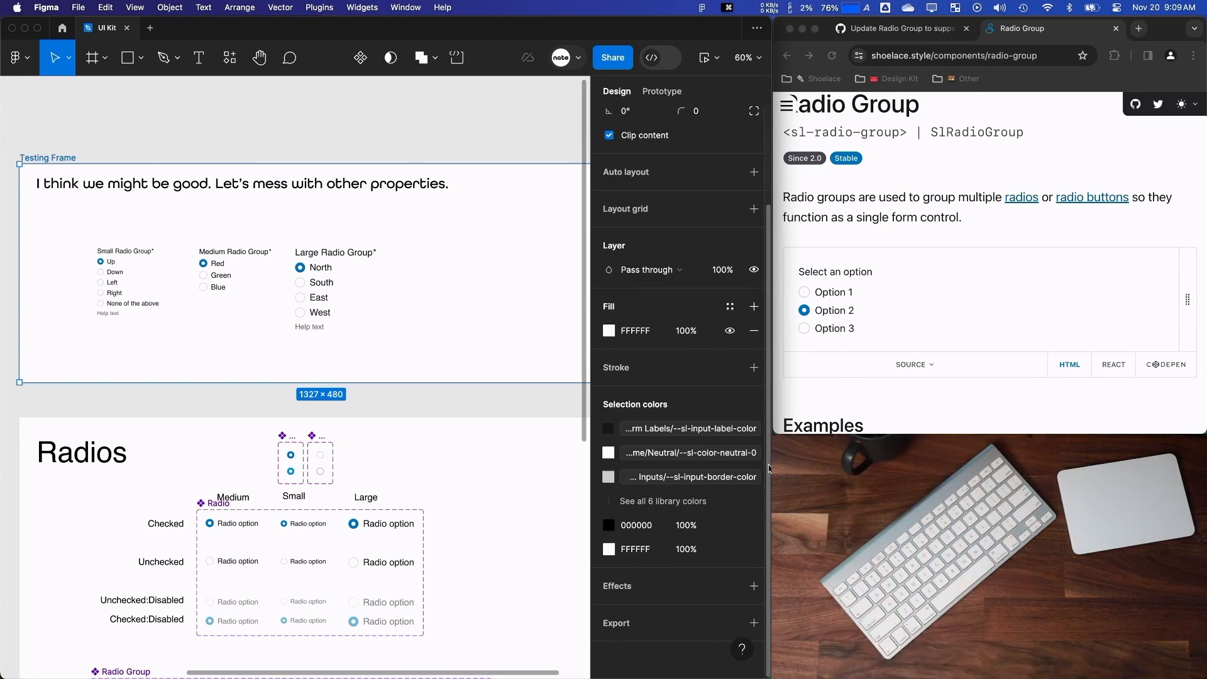
Move the row of unchecked radio variants closer to the checked row in the Radio component set.
left_click(442, 406)
scroll(442, 406, "down", 5)
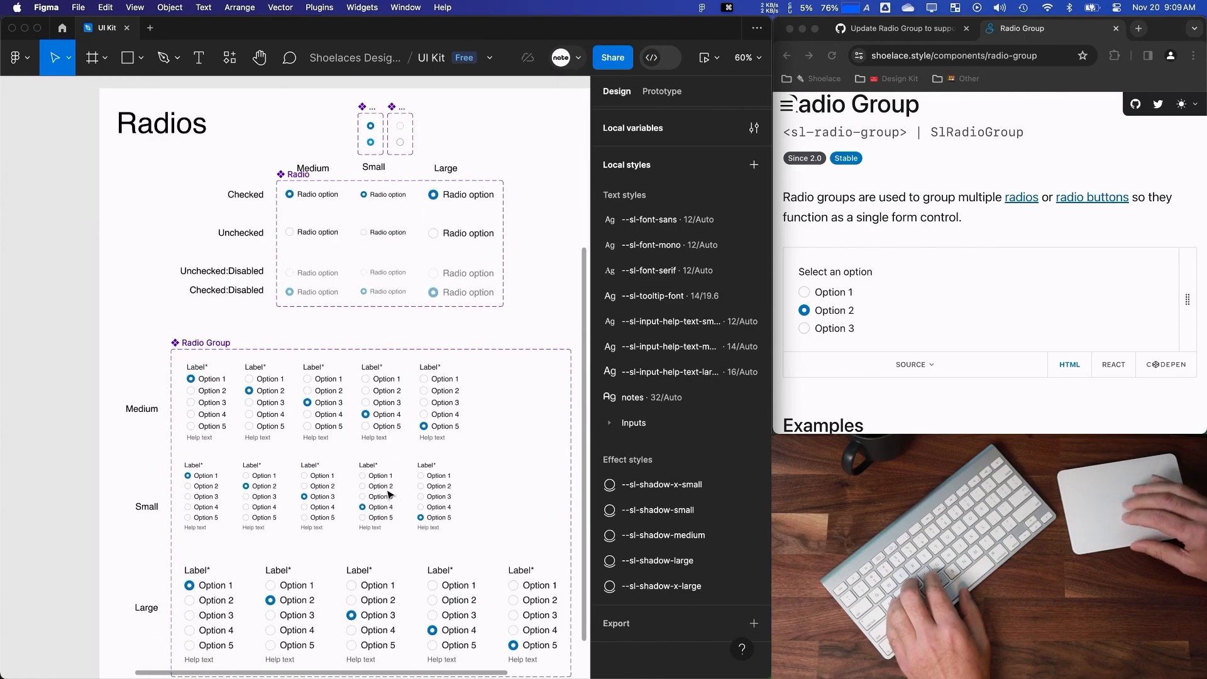
scroll(369, 277, "up", 3)
left_click_drag(271, 179, 508, 160)
key("shift+Down")
key("shift+Down")
key("shift+Down")
key("shift+Down")
key("shift+Down")
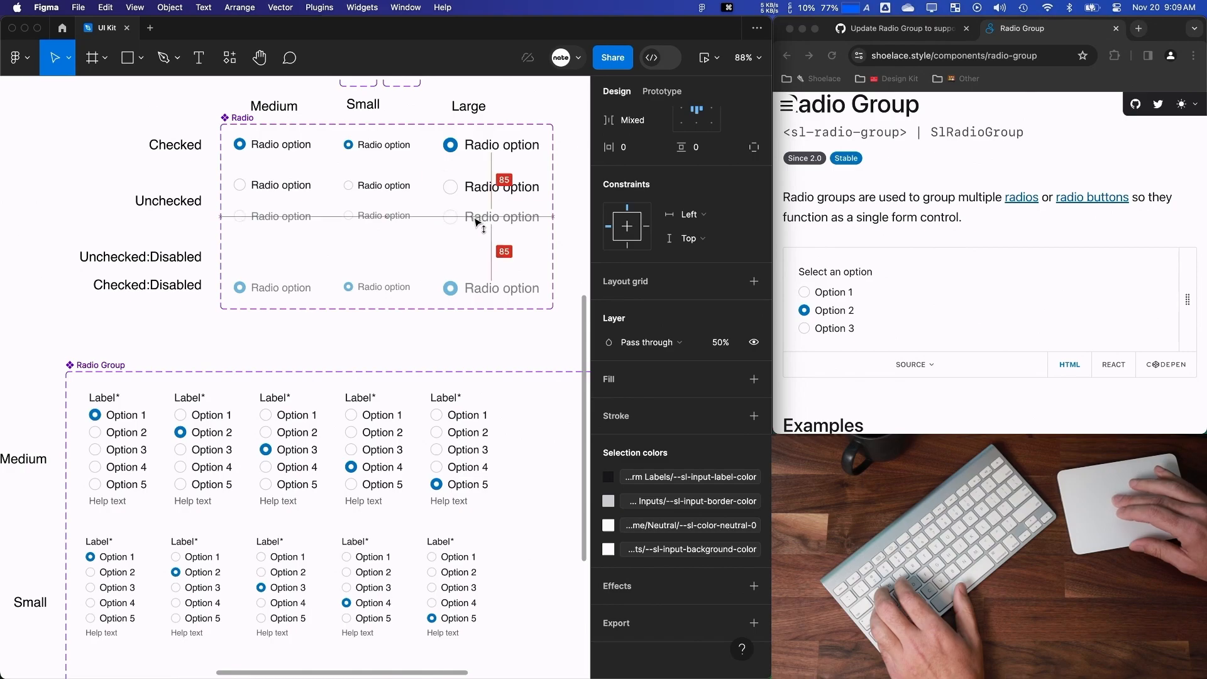
Position the disabled unchecked radio variants so they sit evenly spaced below the unchecked row.
key("shift+Up")
key("shift+Up")
key("shift+Up")
key("shift+Up")
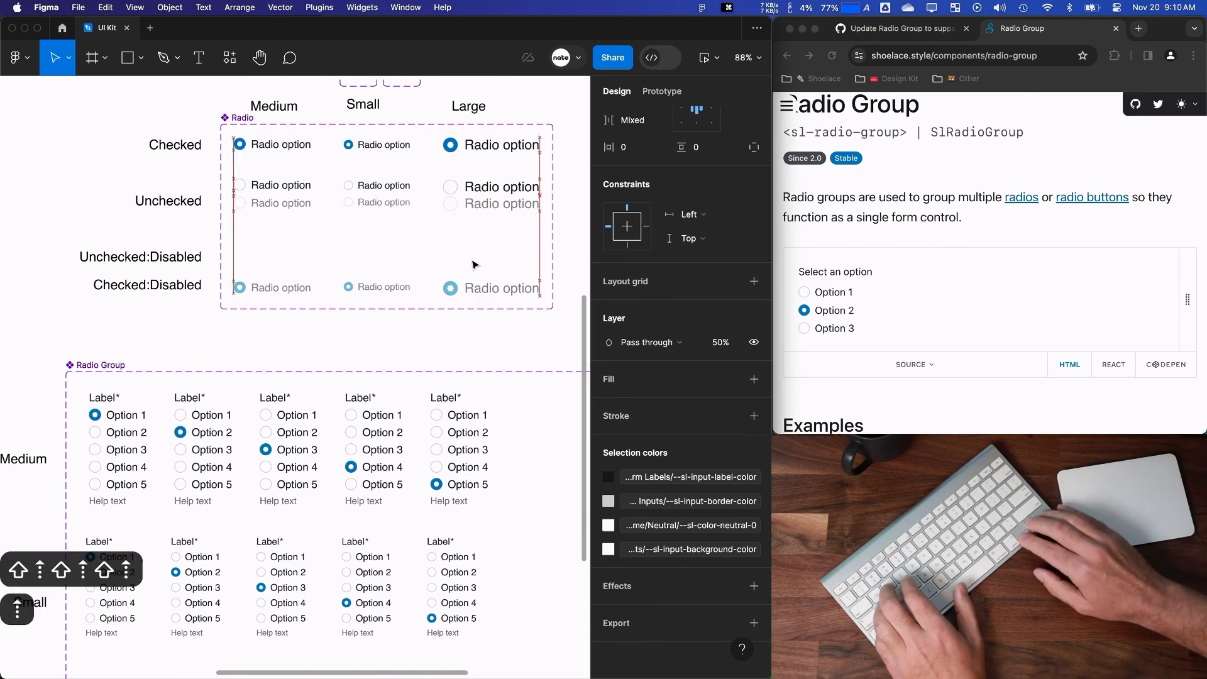
key("shift+Down")
key("shift+Down")
key("shift+Down")
key("shift+Down")
key("shift+Down")
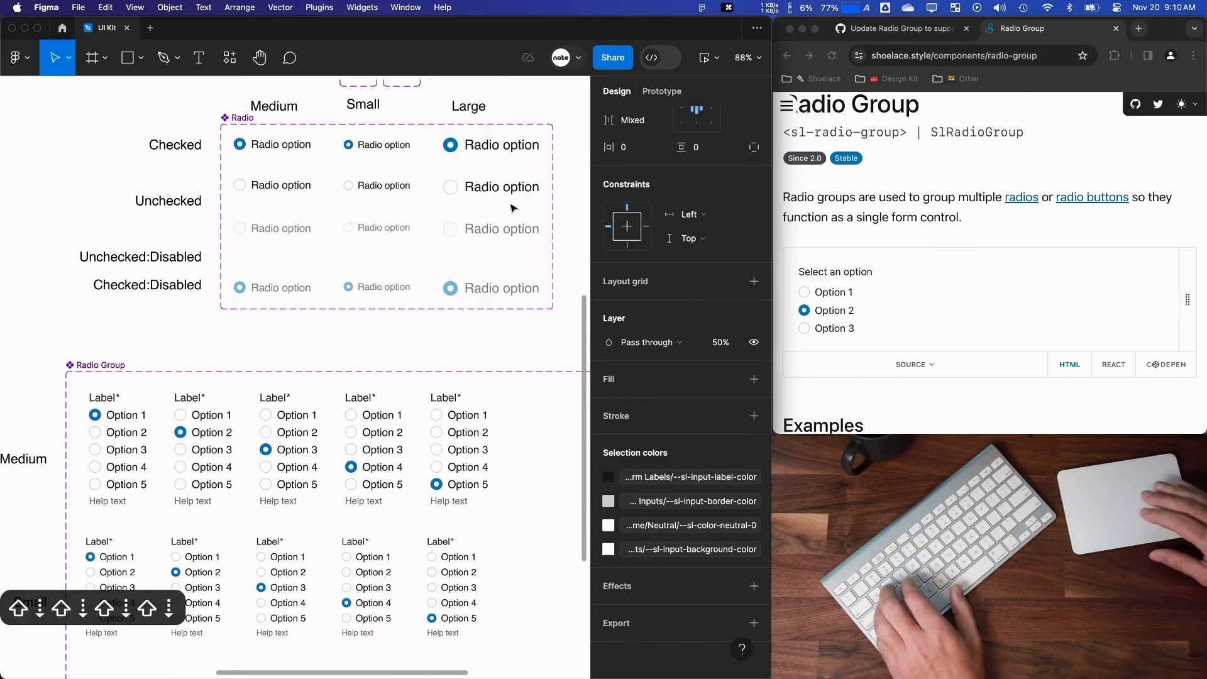
Move the disabled checked radio variants up to match the spacing of the rows above.
left_click(493, 288)
left_click_drag(391, 291, 389, 260)
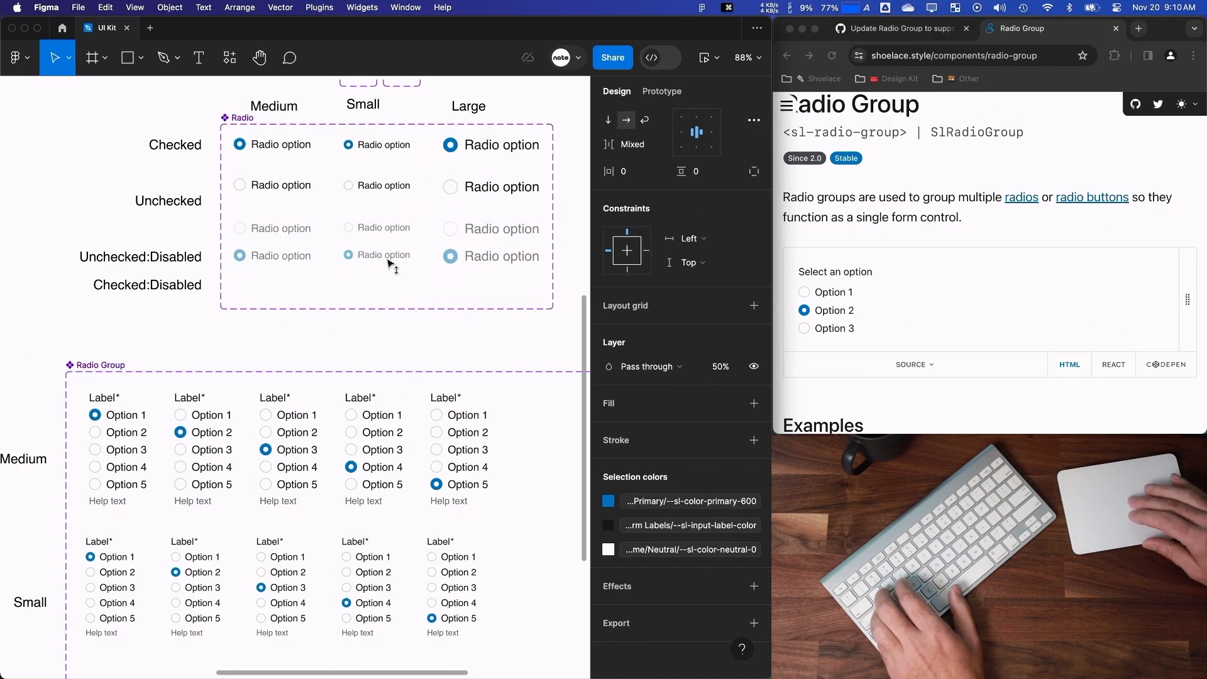
left_click(347, 296)
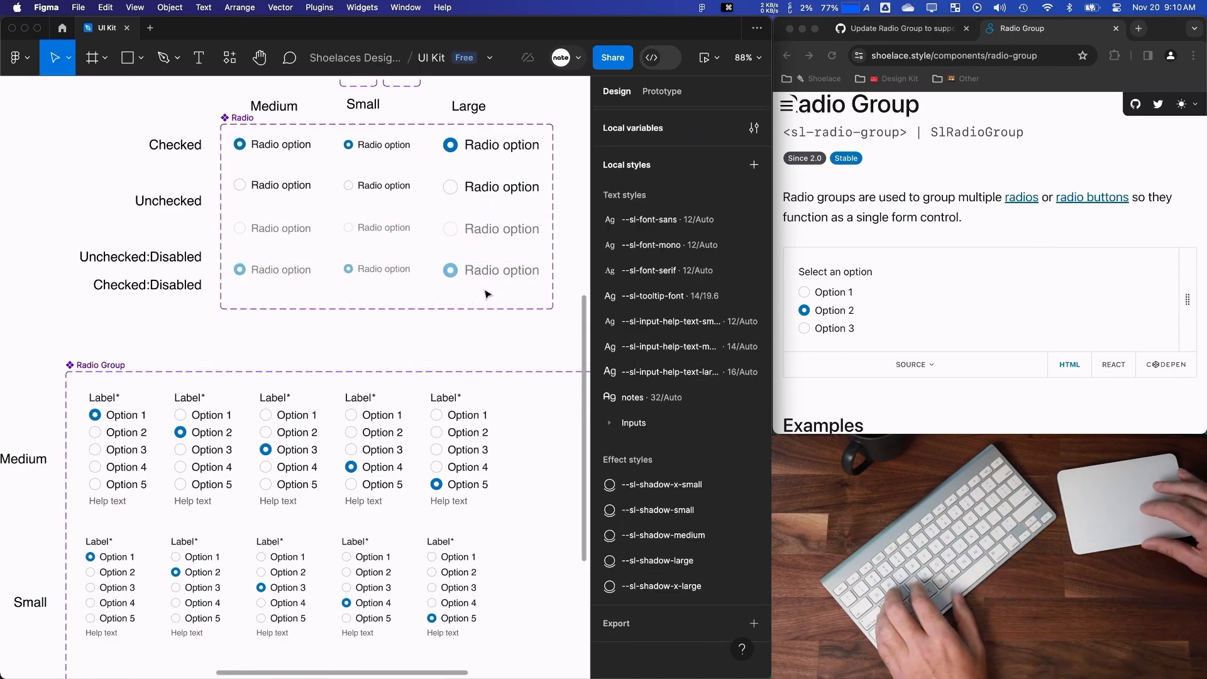
Align the radio variants within each row of the Radio component set on their vertical centers.
left_click_drag(494, 295, 266, 256)
key("alt+super+v")
key("super+z")
scroll(685, 104, "up", 7)
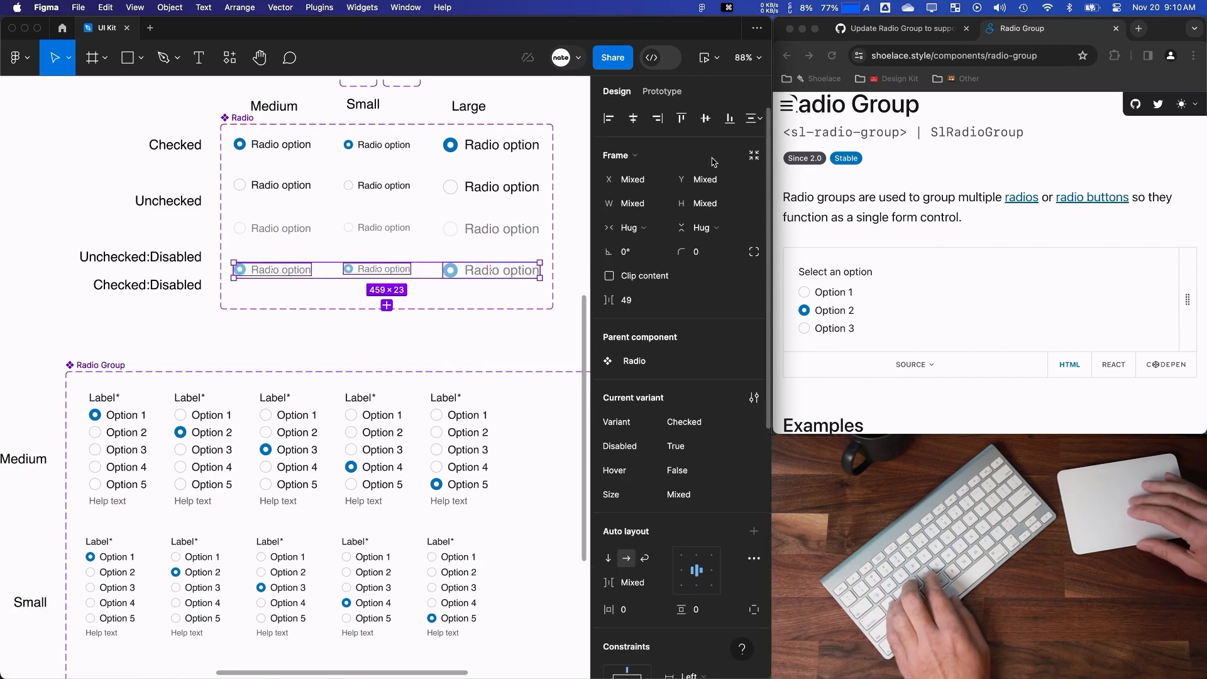
left_click_drag(491, 248, 277, 219)
left_click_drag(493, 205, 274, 185)
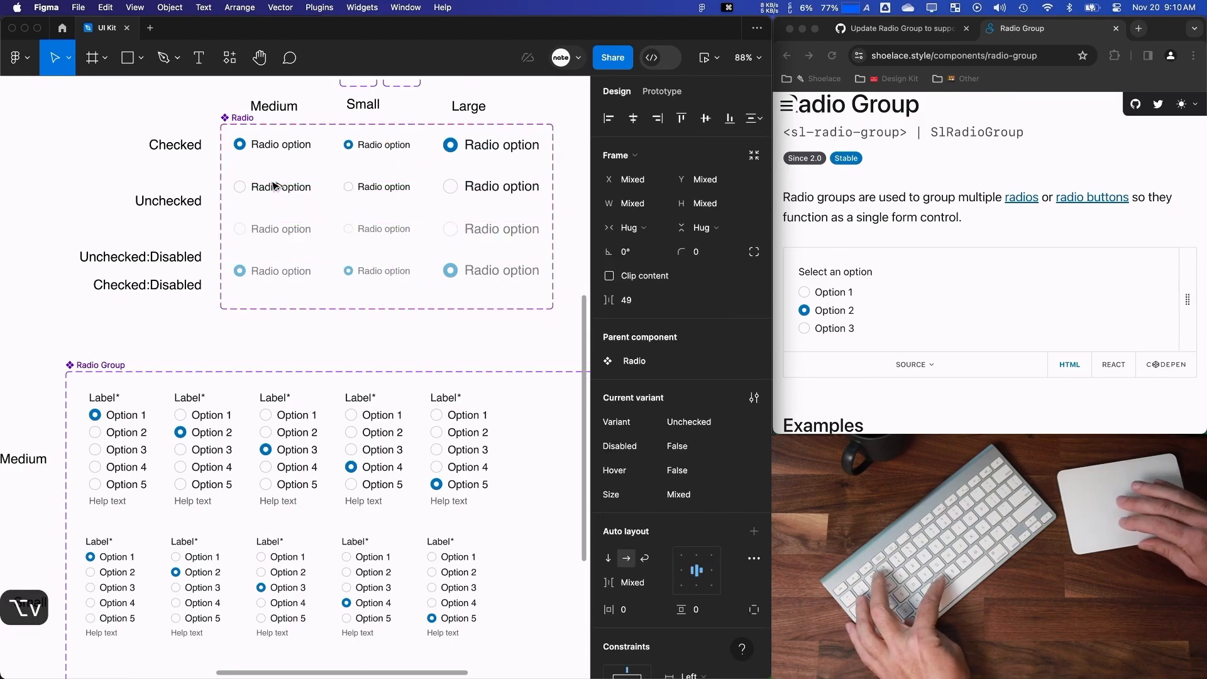
left_click_drag(484, 165, 262, 144)
left_click(181, 188)
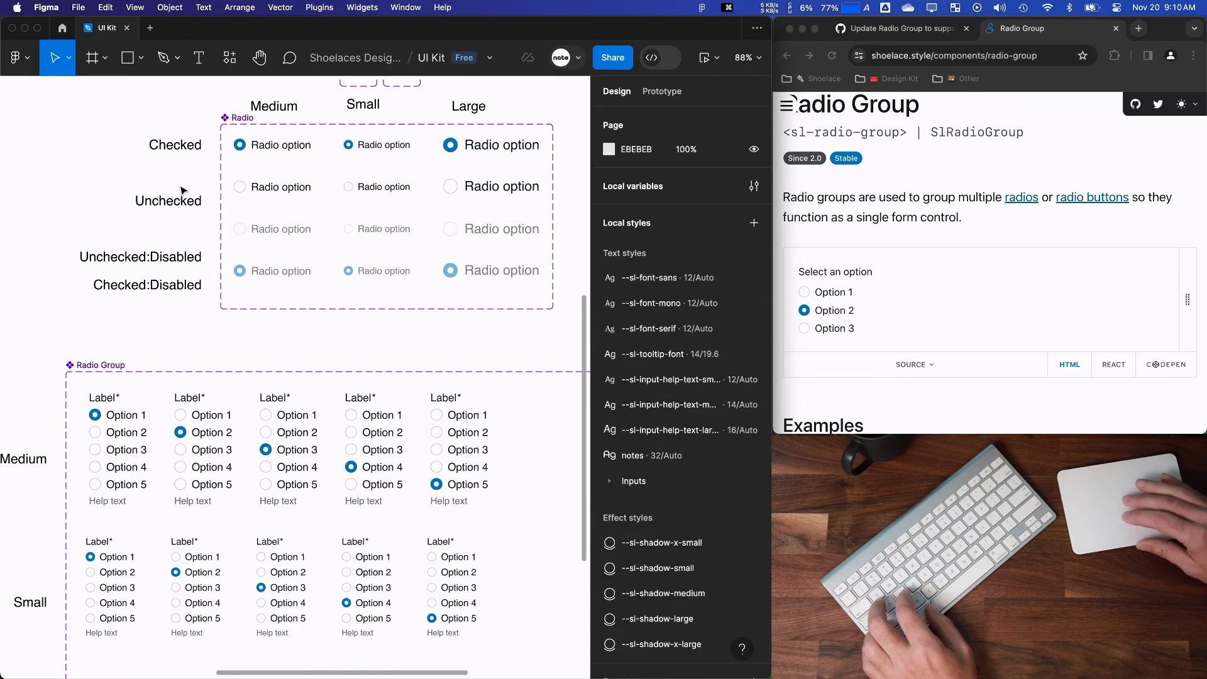
Show and collapse the layer list, then delete the "Indicators - the old way" component set along with its explanatory note.
key("alt+1")
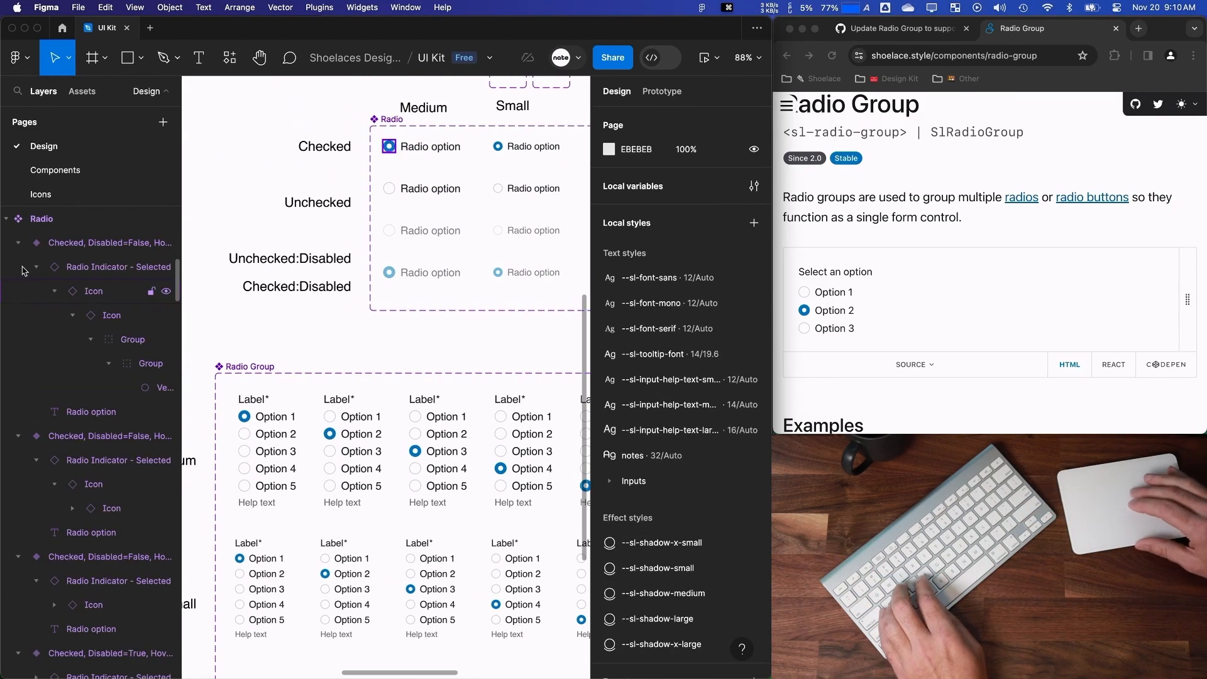
left_click(72, 243)
key("alt+l")
left_click(28, 534)
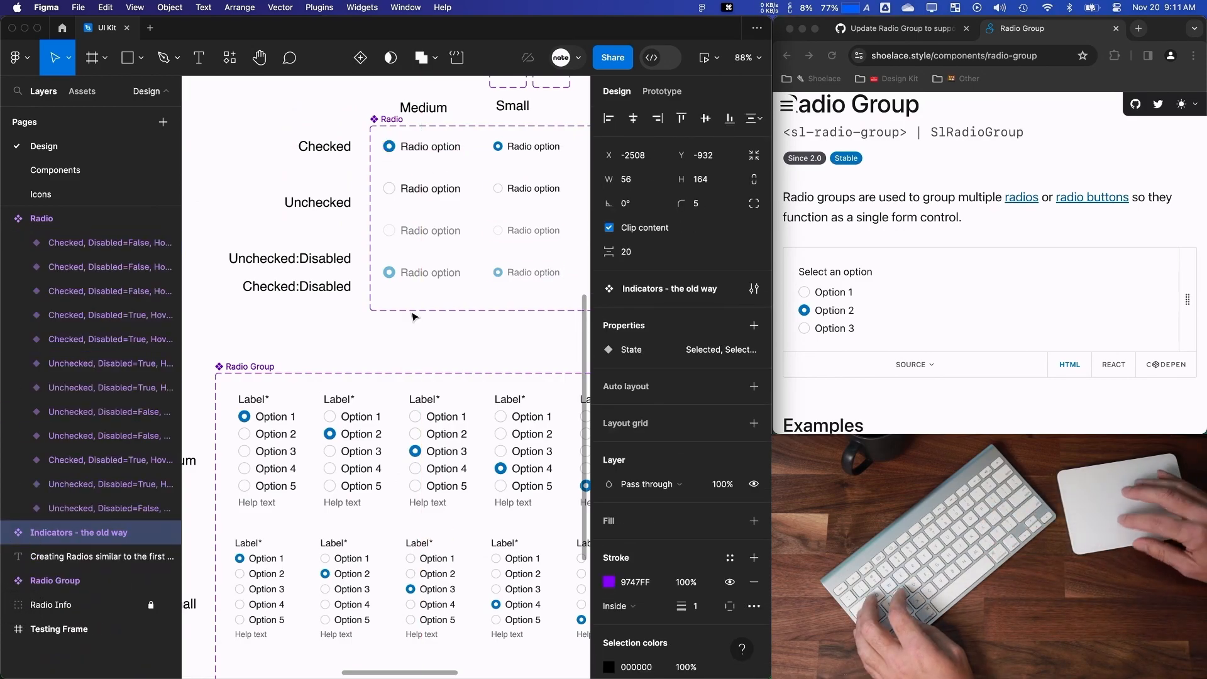
scroll(330, 242, "down", 6, "ctrl")
left_click(330, 243)
left_click_drag(221, 149, 369, 264)
key("BackSpace")
Check the Radio Group component's Help Text property and try to link it to the Option 1, Medium variant's help text.
scroll(405, 376, "down", 5)
scroll(406, 375, "right", 5)
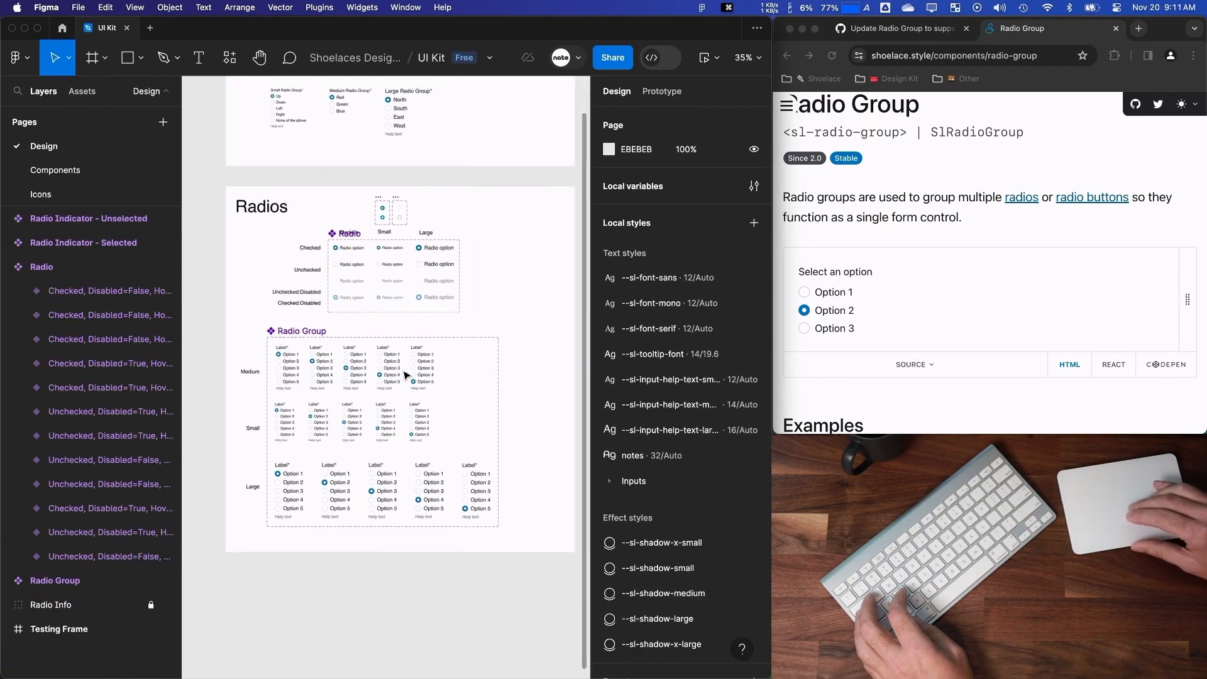
scroll(405, 376, "up", 3, "ctrl")
left_click(231, 376)
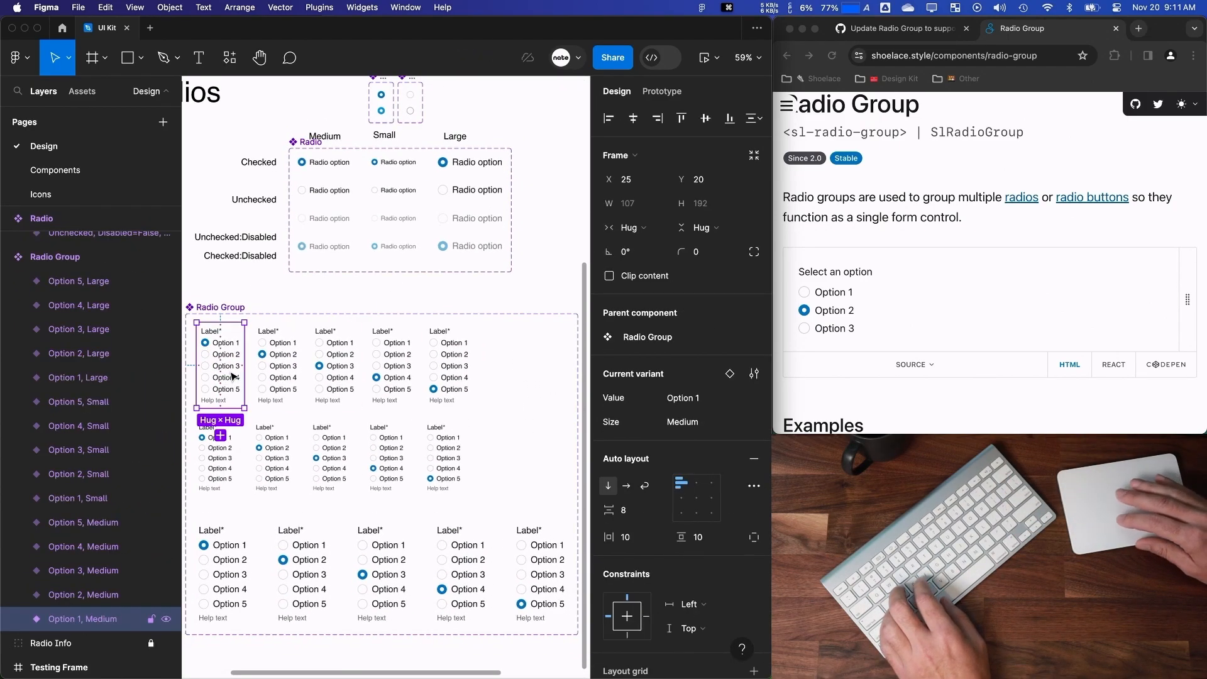
left_click(236, 313)
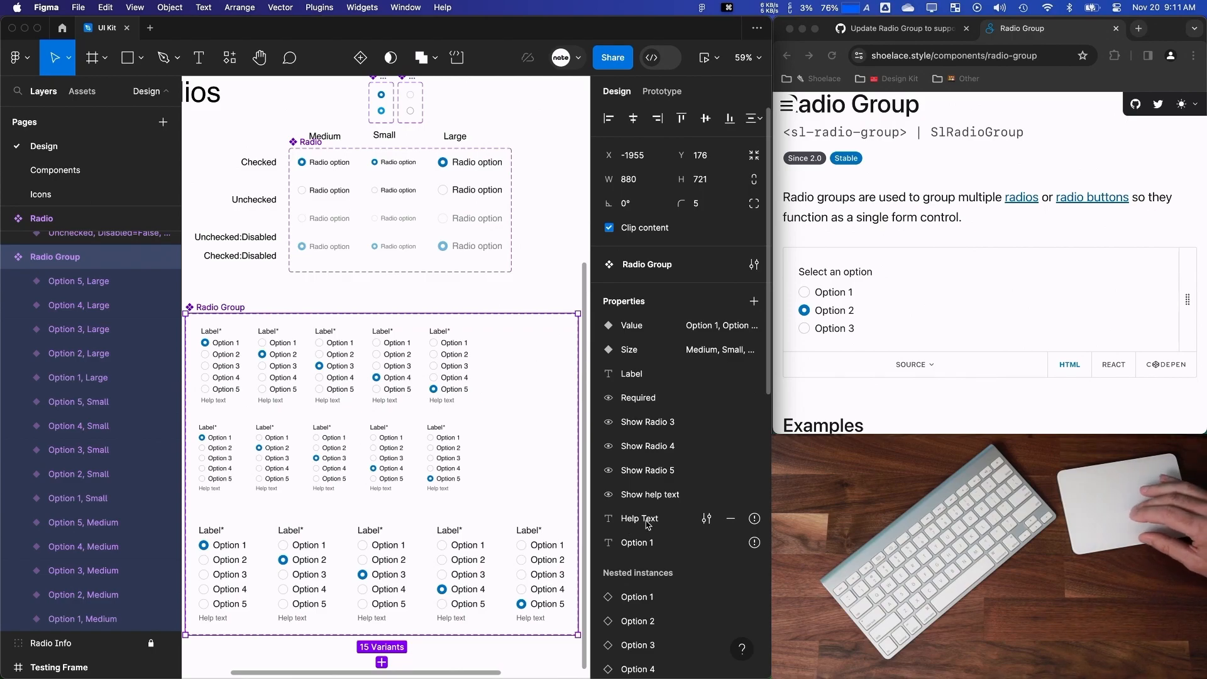
left_click(223, 402, "super")
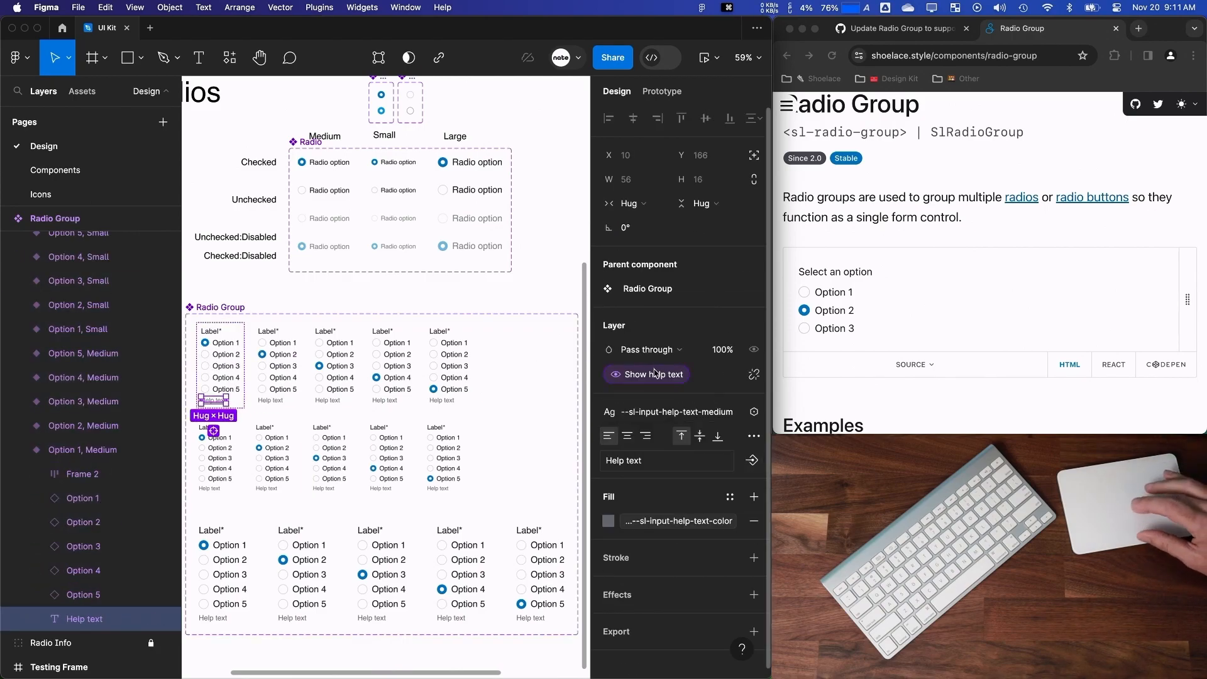
left_click(748, 464)
left_click(541, 304)
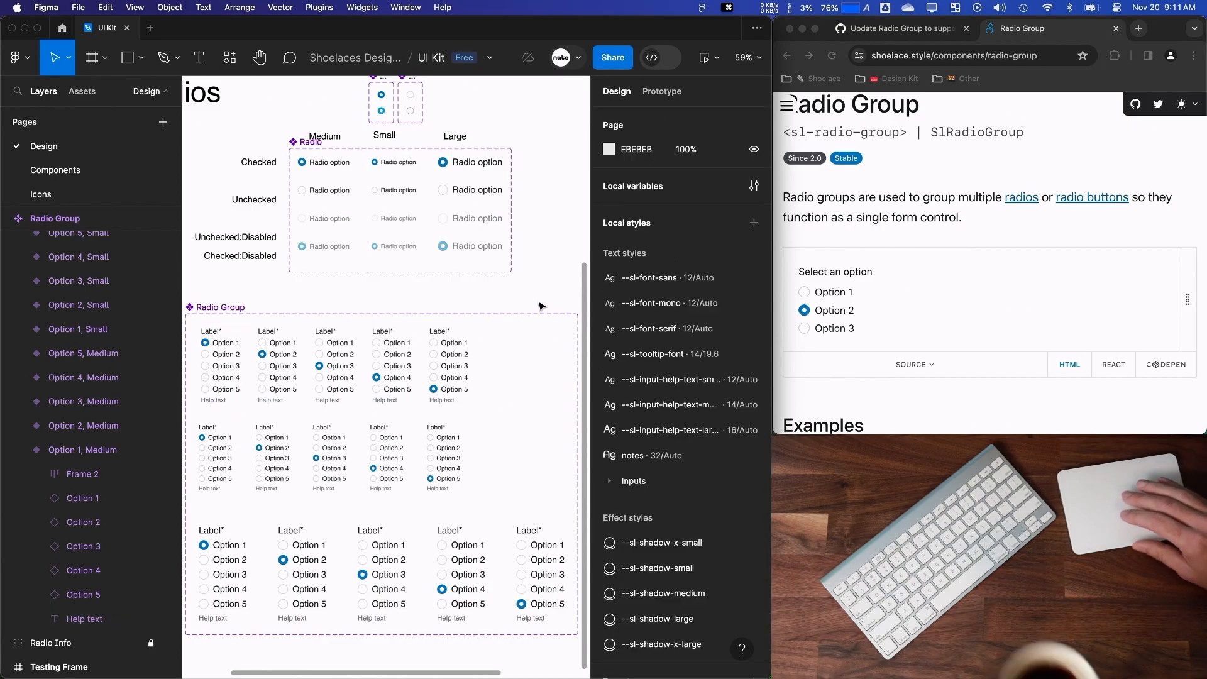
Apply the Help Text property to the help text layers in all Radio Group variants at once.
scroll(233, 405, "up", 4)
scroll(238, 377, "down", 2)
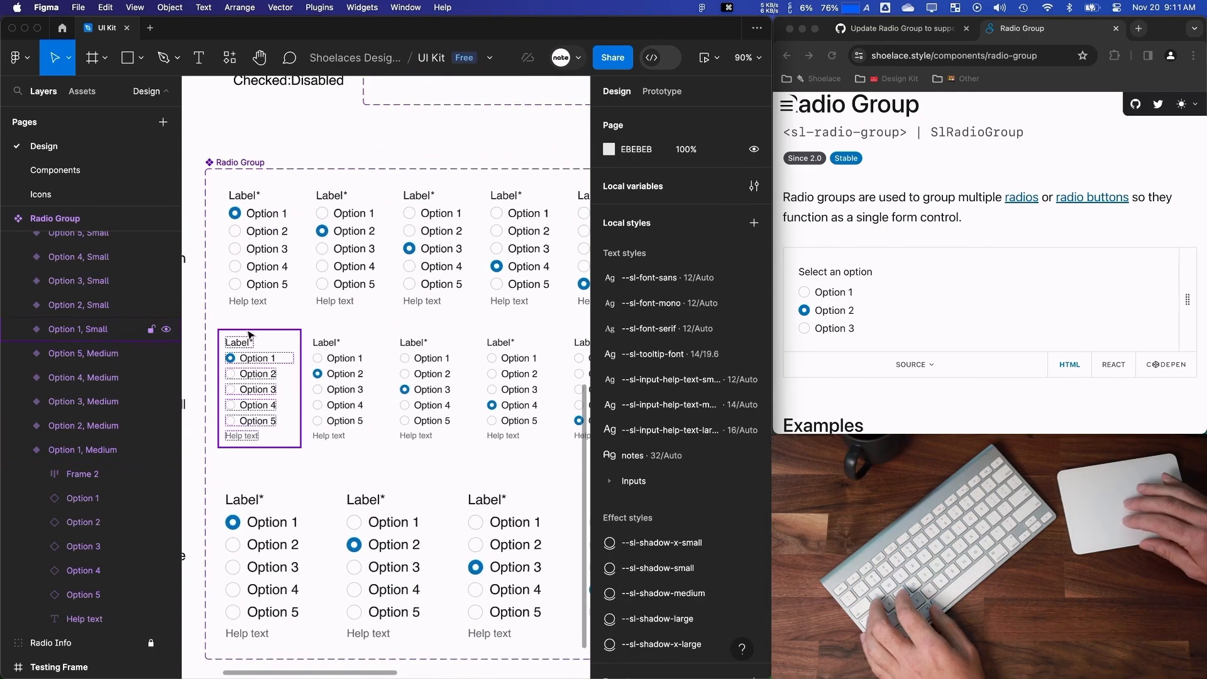
left_click(259, 303, "super")
key("alt+super+a")
left_click(750, 486)
left_click(686, 516)
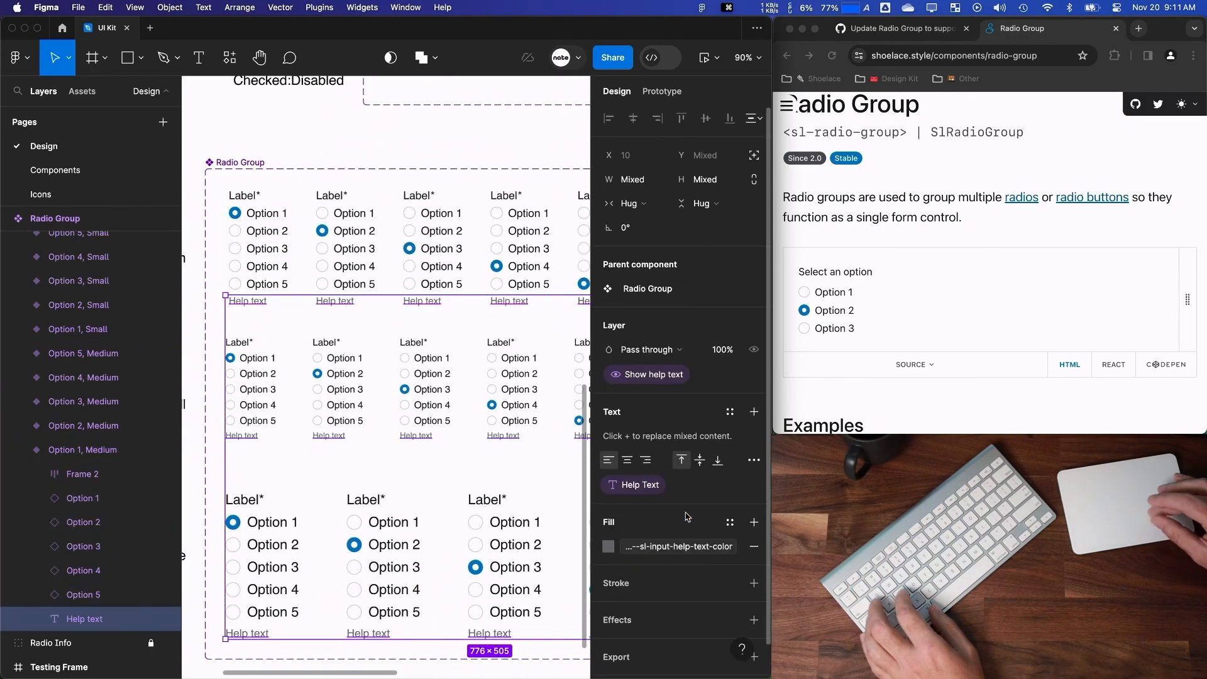
Delete the unused Option 1 text property from the Radio Group component set.
left_click(248, 173)
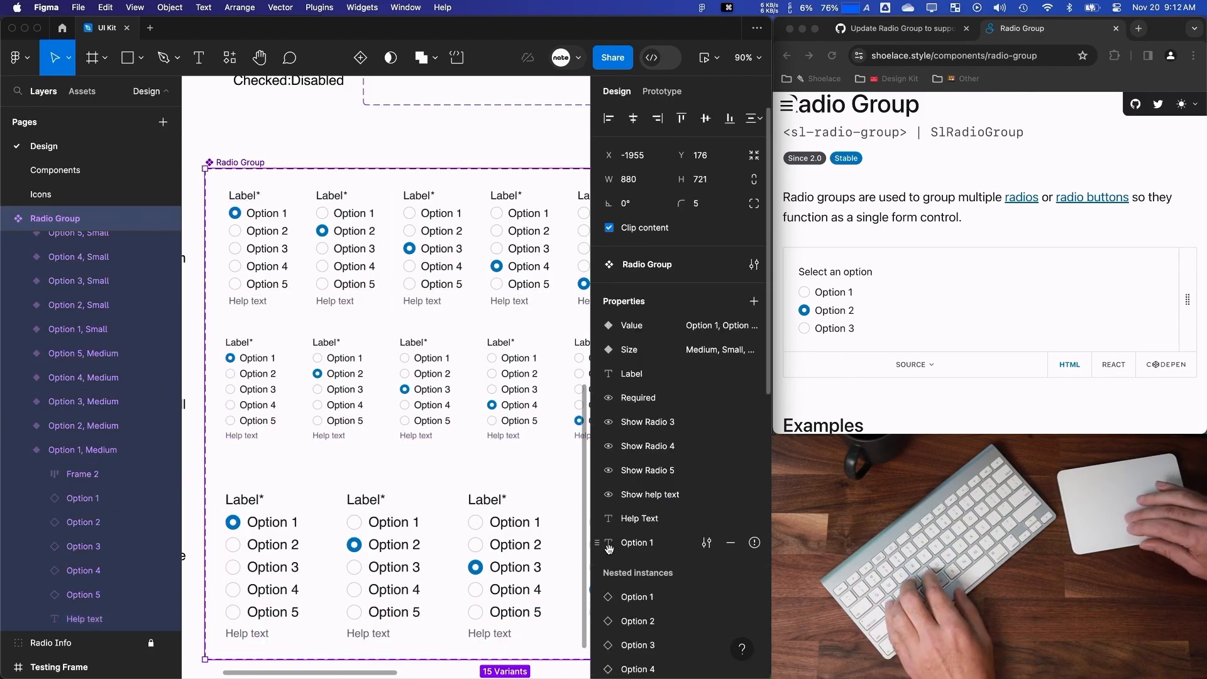
scroll(604, 545, "down", 2)
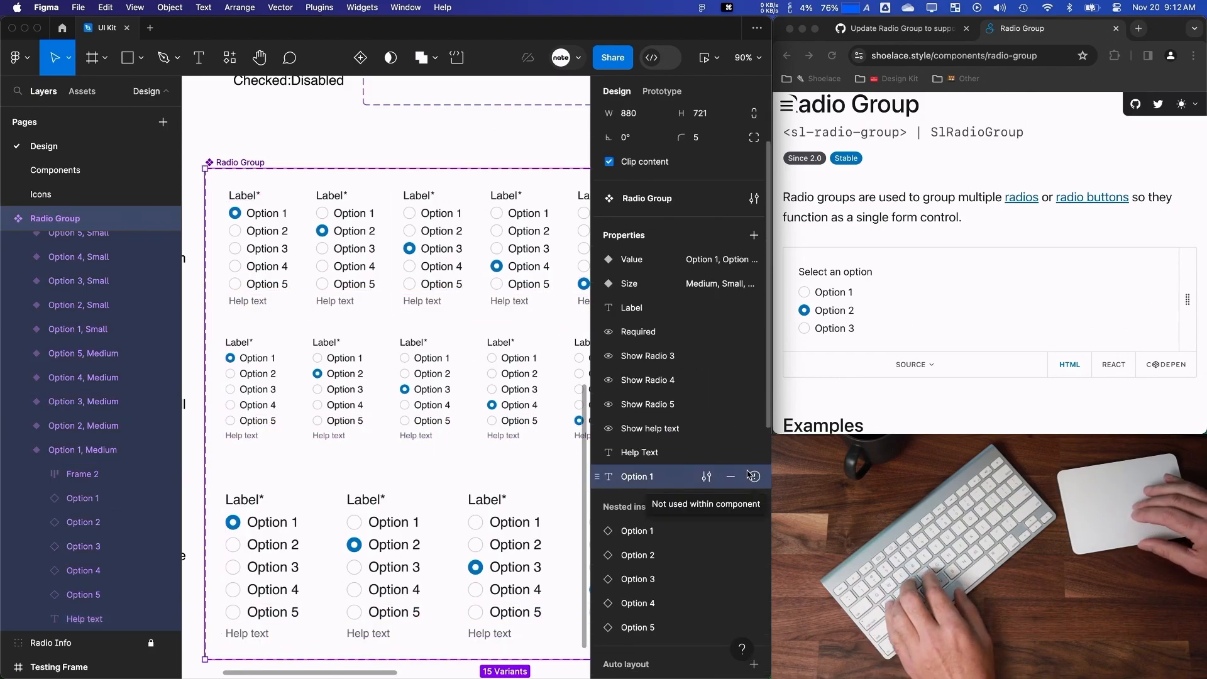
left_click(731, 482)
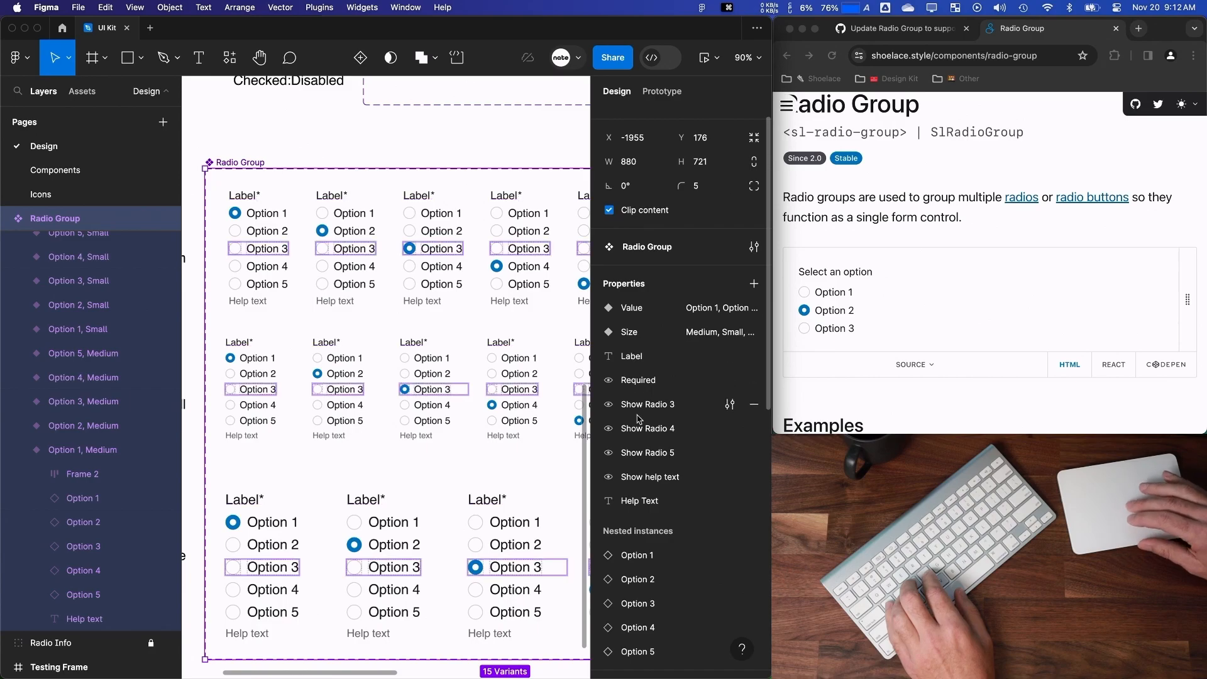
scroll(428, 367, "down", 5)
Set the Help Text of the Large Radio Group instance in the Testing Frame to "This is help text".
scroll(434, 352, "up", 6)
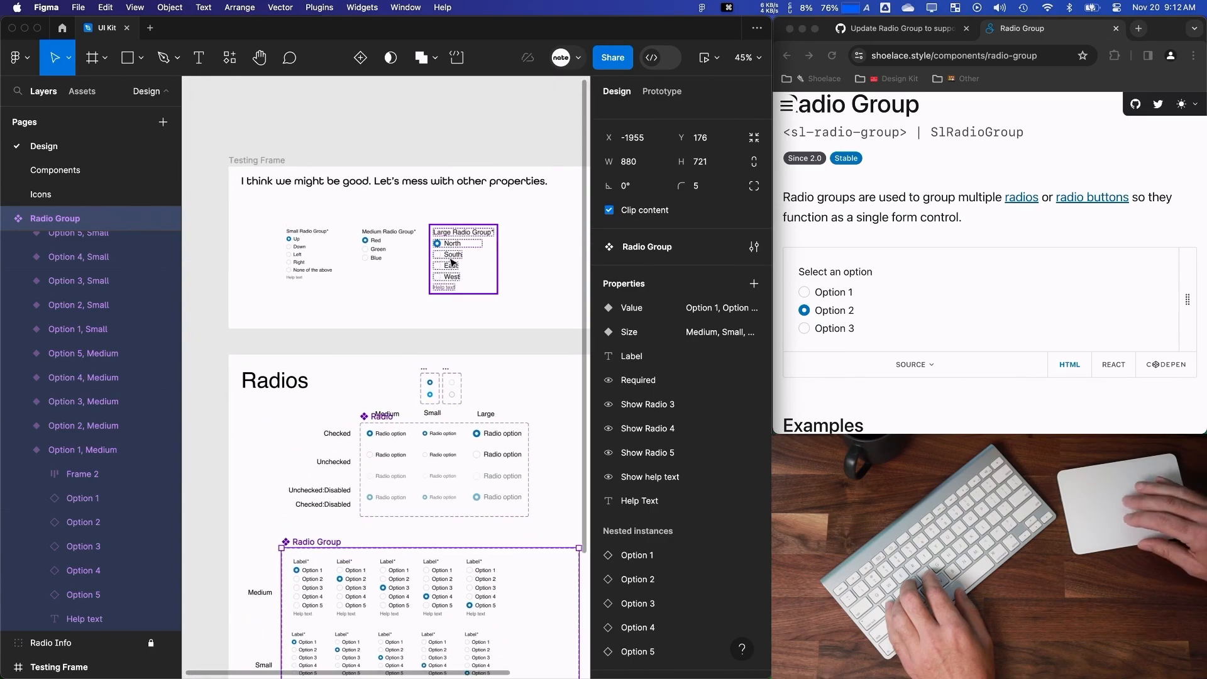
left_click(451, 261)
left_click(694, 501)
left_click(694, 501)
left_click(695, 521)
type("THis")
key("BackSpace")
key("BackSpace")
key("BackSpace")
key("BackSpace")
type("his")
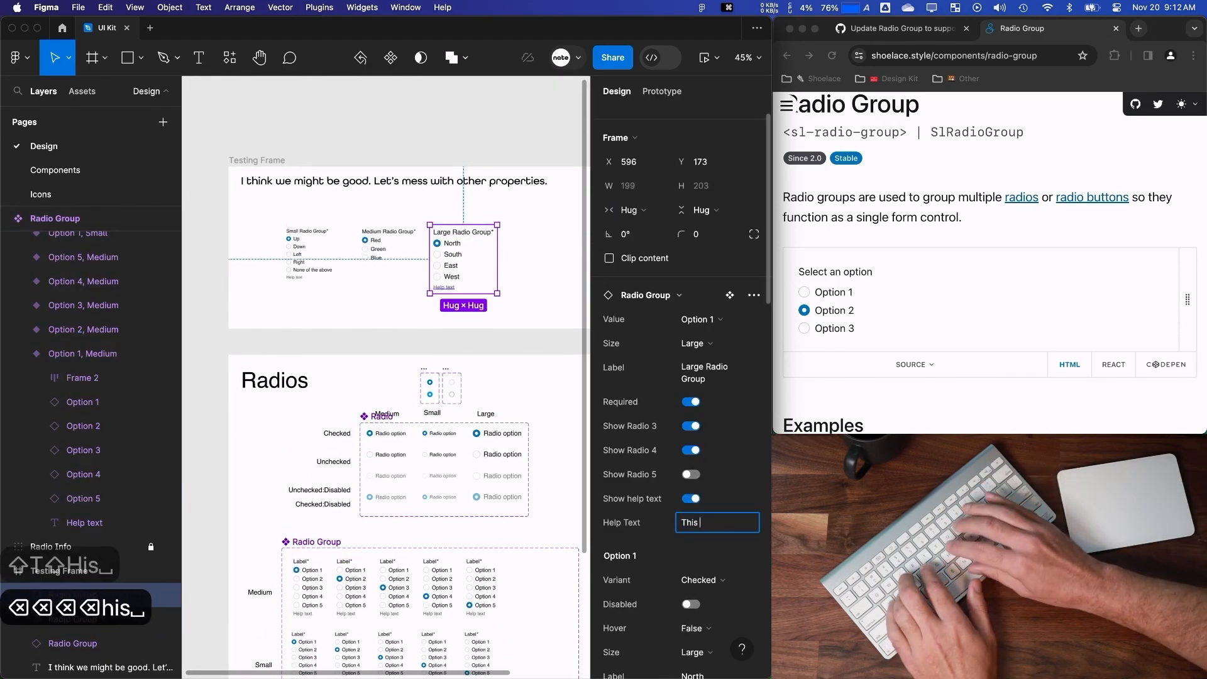
type(" is help text")
key("Return")
Change the Large Radio Group instance's Help Text back to "Help text" and deselect the instance.
type("Help ")
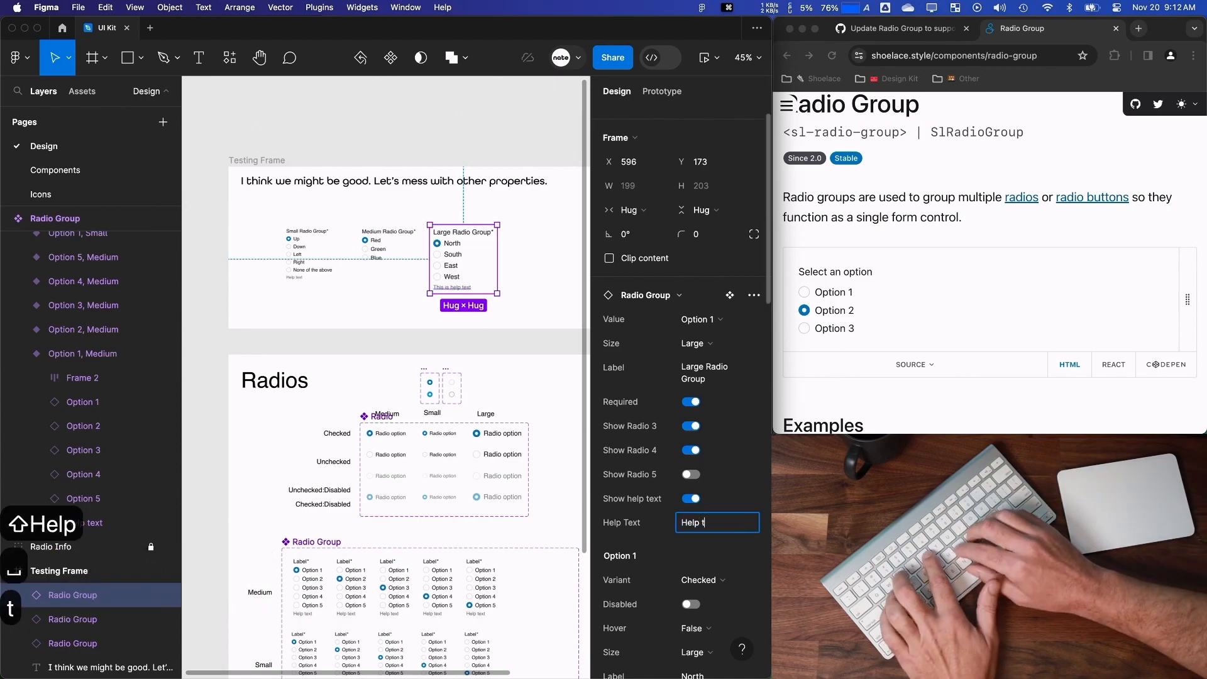
type("text")
key("Return")
key("Escape")
Unlock the Radio Info group and expand it to list its text labels and background layer.
scroll(390, 308, "down", 5)
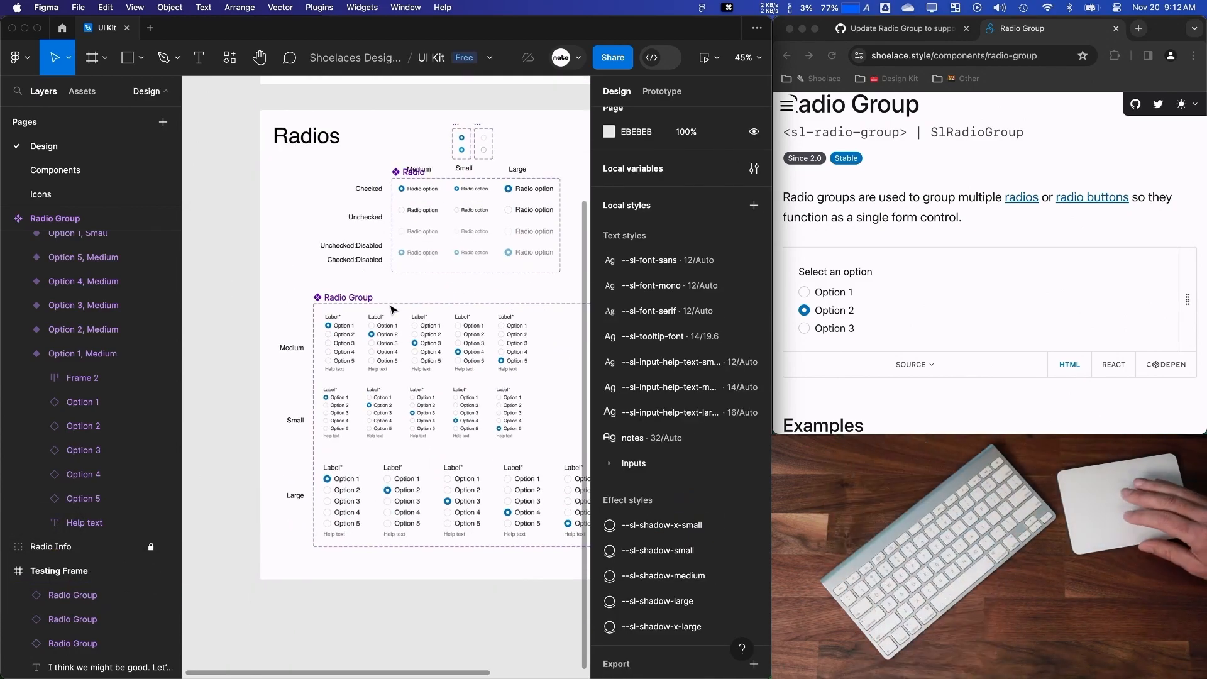
scroll(391, 309, "up", 5)
left_click(113, 546)
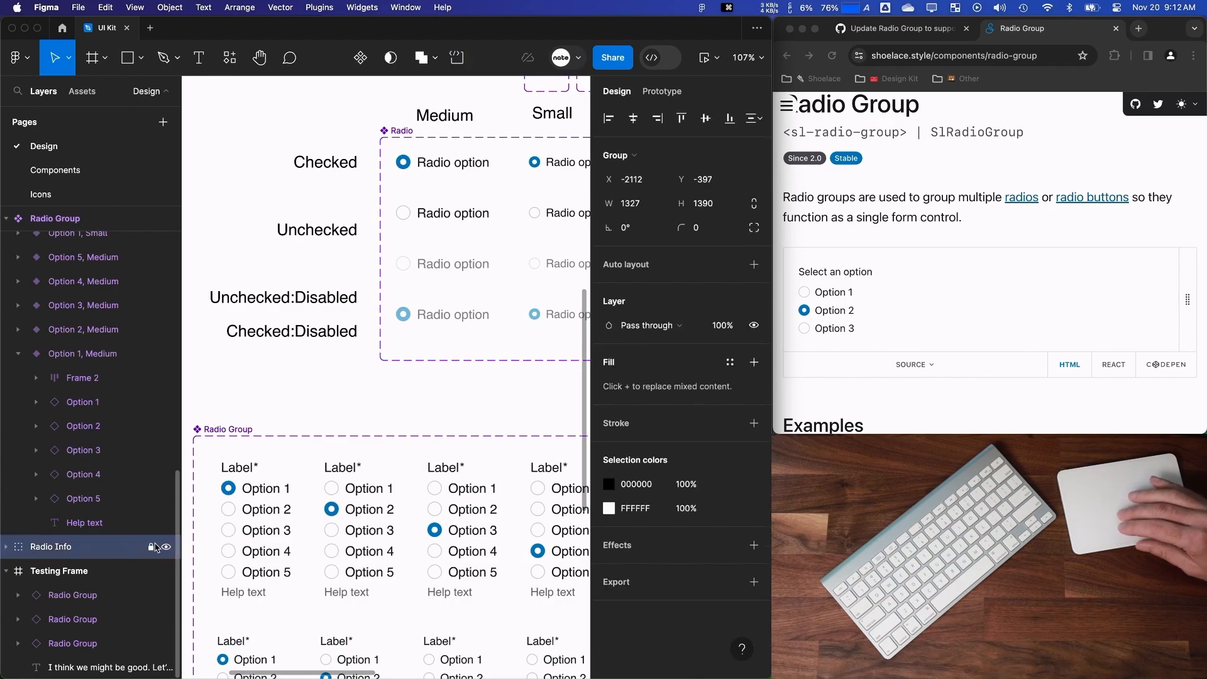
left_click(7, 549)
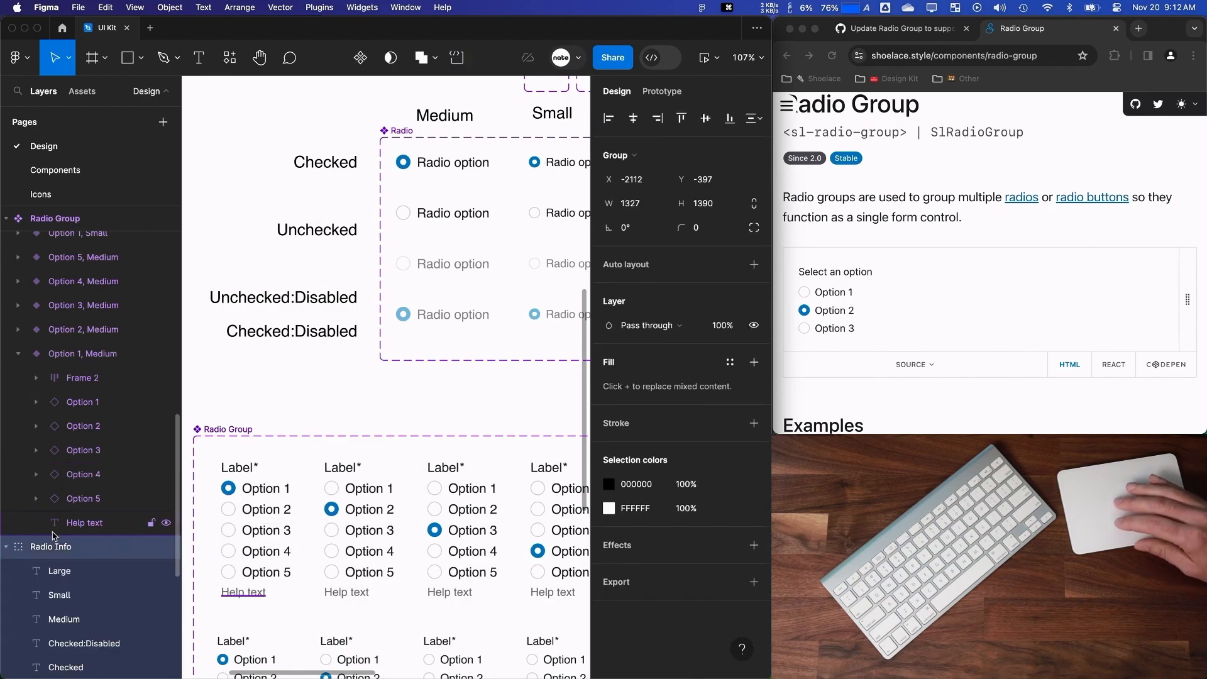
scroll(55, 536, "down", 5)
scroll(54, 536, "up", 2)
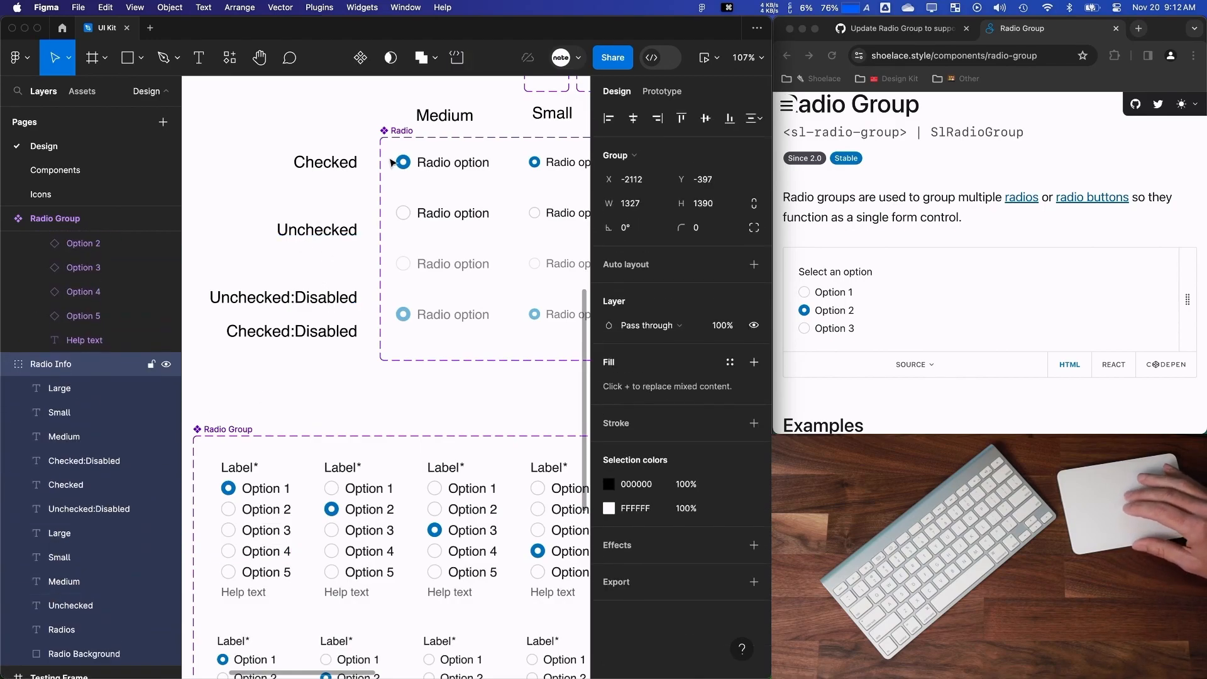
Lock the Radio Background layer and try to select the Radio set's row labels on the canvas.
scroll(245, 329, "down", 5)
scroll(246, 327, "left", 1)
left_click(220, 280)
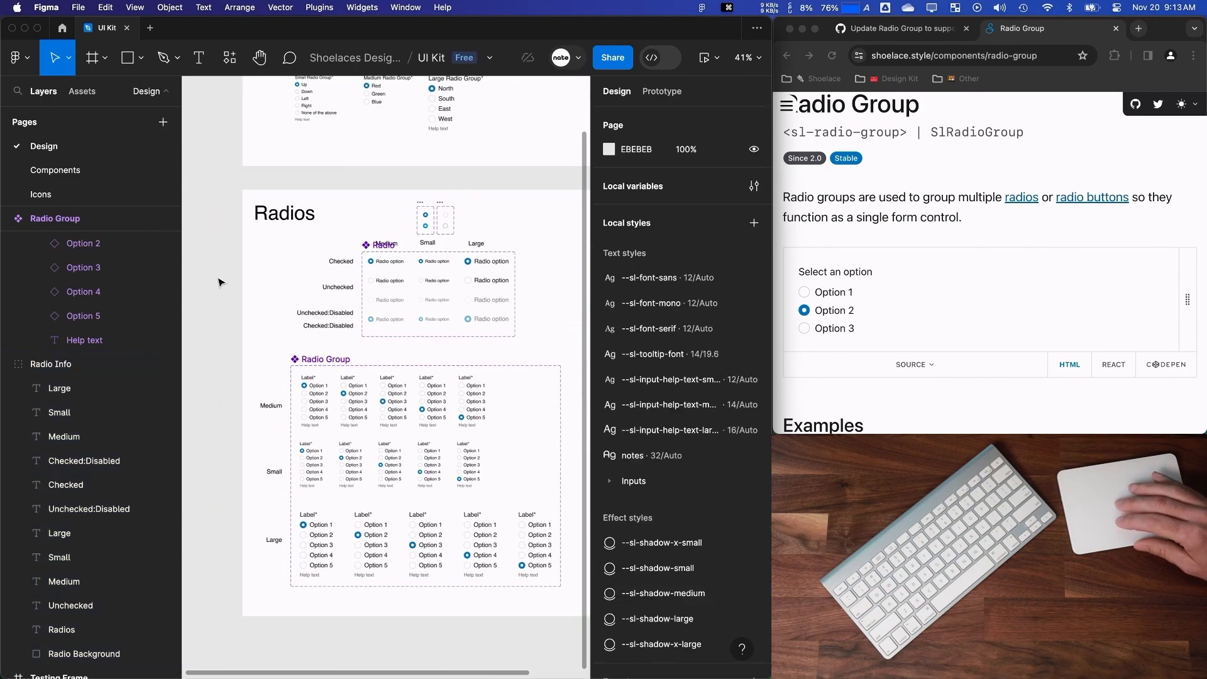
left_click(254, 289)
scroll(148, 524, "down", 2)
left_click(227, 284)
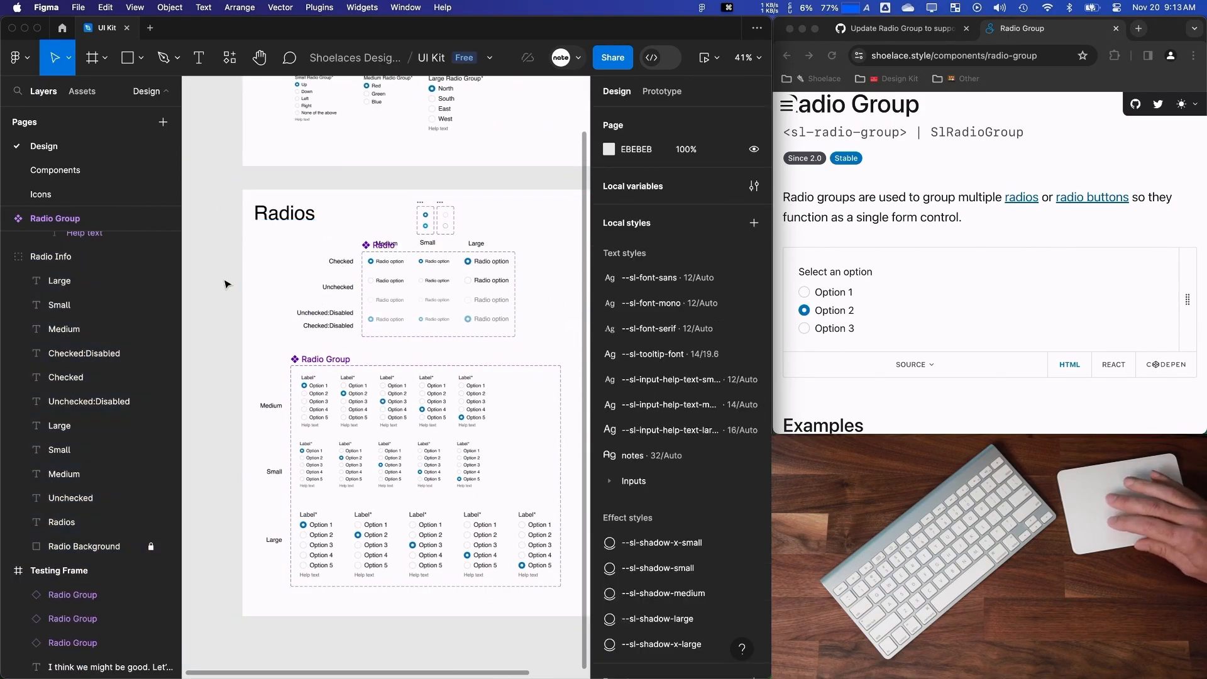
left_click(340, 267)
left_click_drag(224, 244, 330, 333)
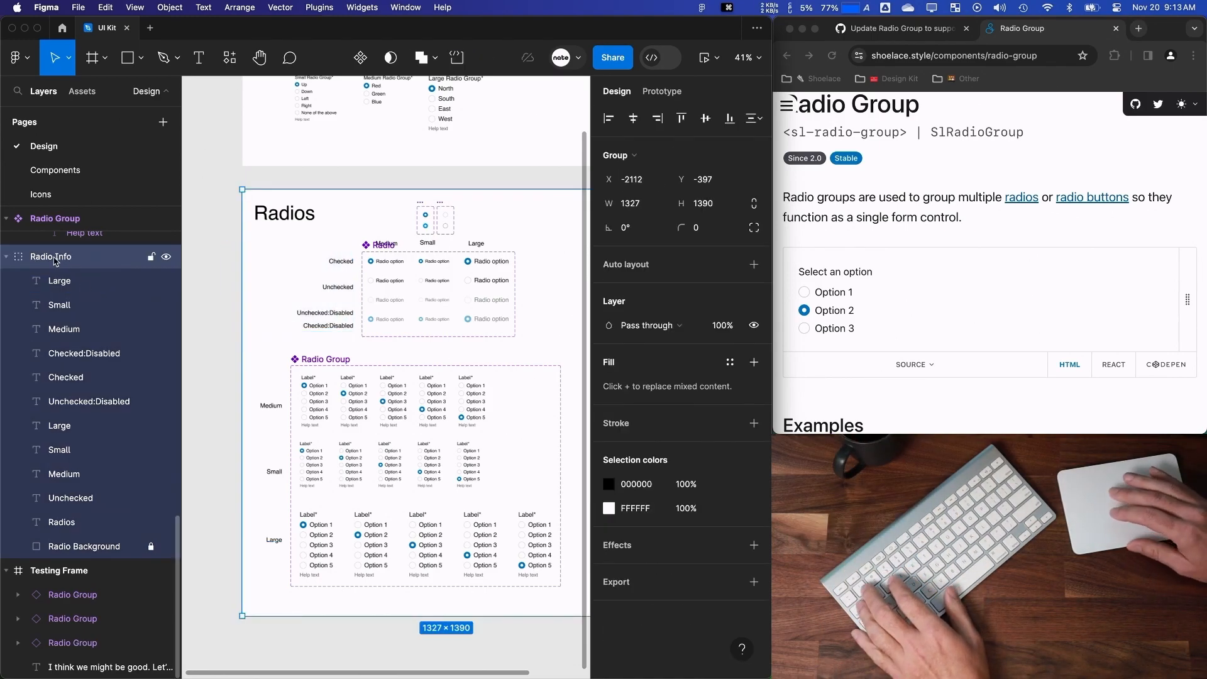
Hide the Radio Background layer and show it again.
left_click(165, 546)
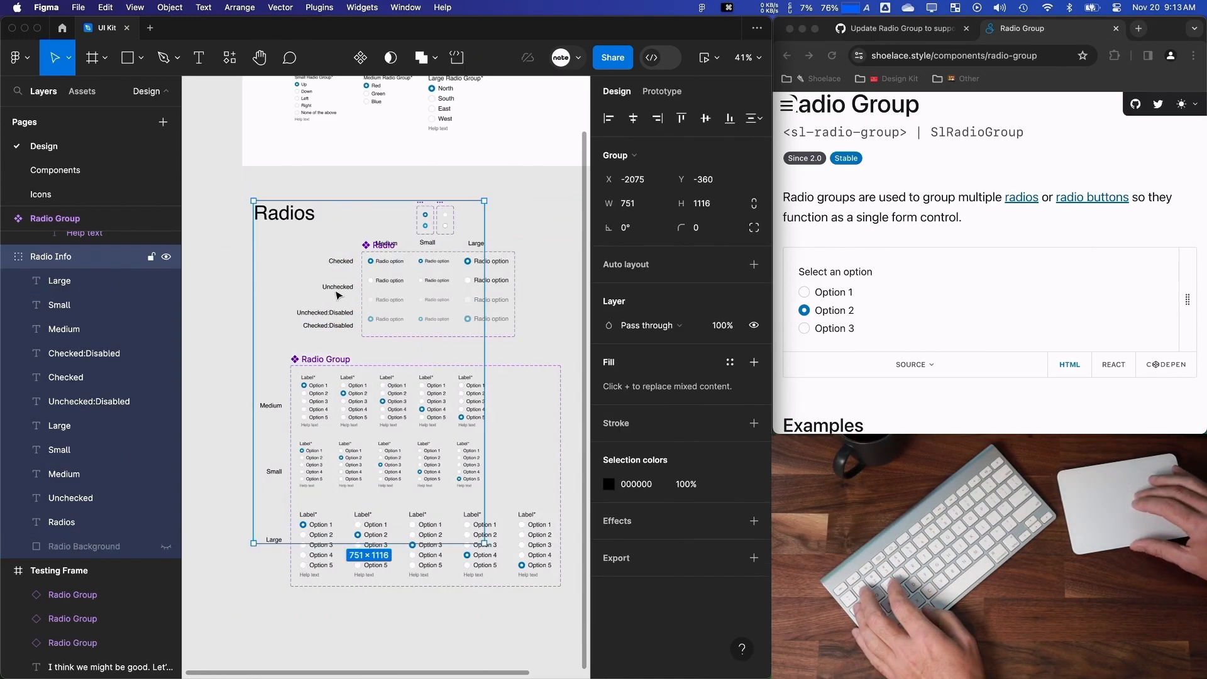
scroll(440, 314, "down", 2)
key("super+z")
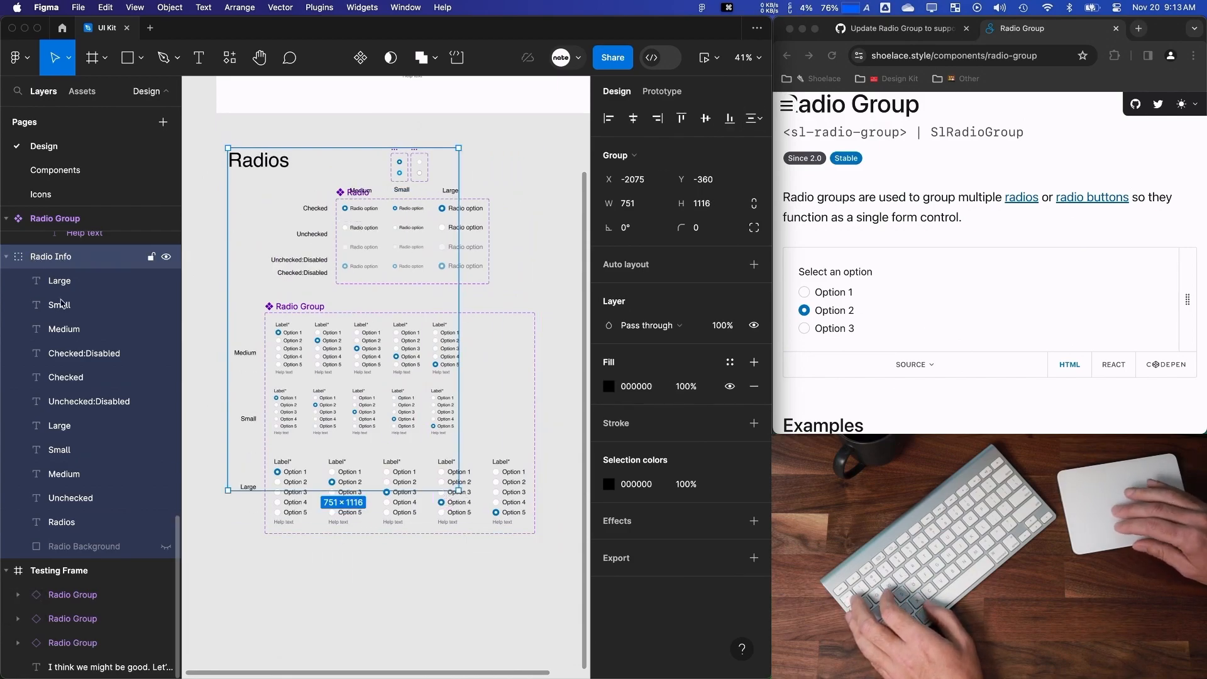
left_click(165, 548)
Move the Unchecked, Unchecked:Disabled and Checked:Disabled labels up beside their matching rows of the Radio component set.
left_click(207, 221)
left_click(299, 213, "super")
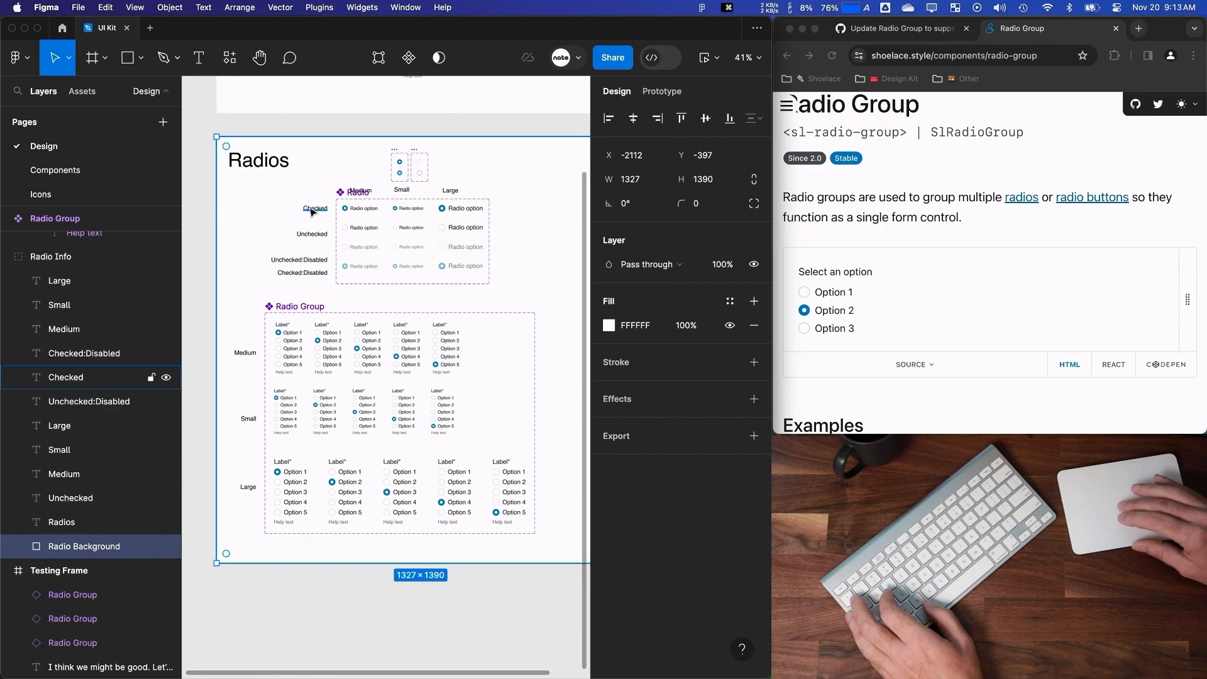
left_click(312, 210, "super")
scroll(310, 245, "up", 5)
left_click_drag(322, 227, 323, 211)
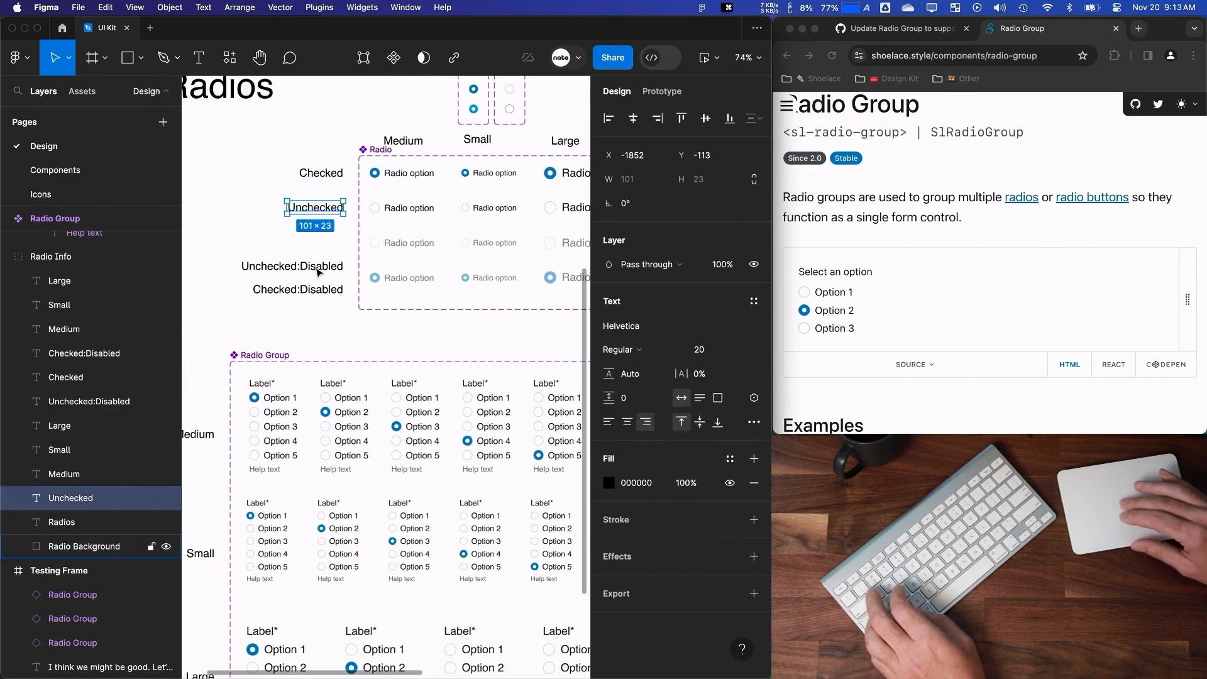
left_click_drag(318, 271, 320, 245)
left_click_drag(318, 295, 319, 279)
Nudge the row labels beside the Radio component set down to line up with the centers of their radio rows.
scroll(325, 276, "up", 3)
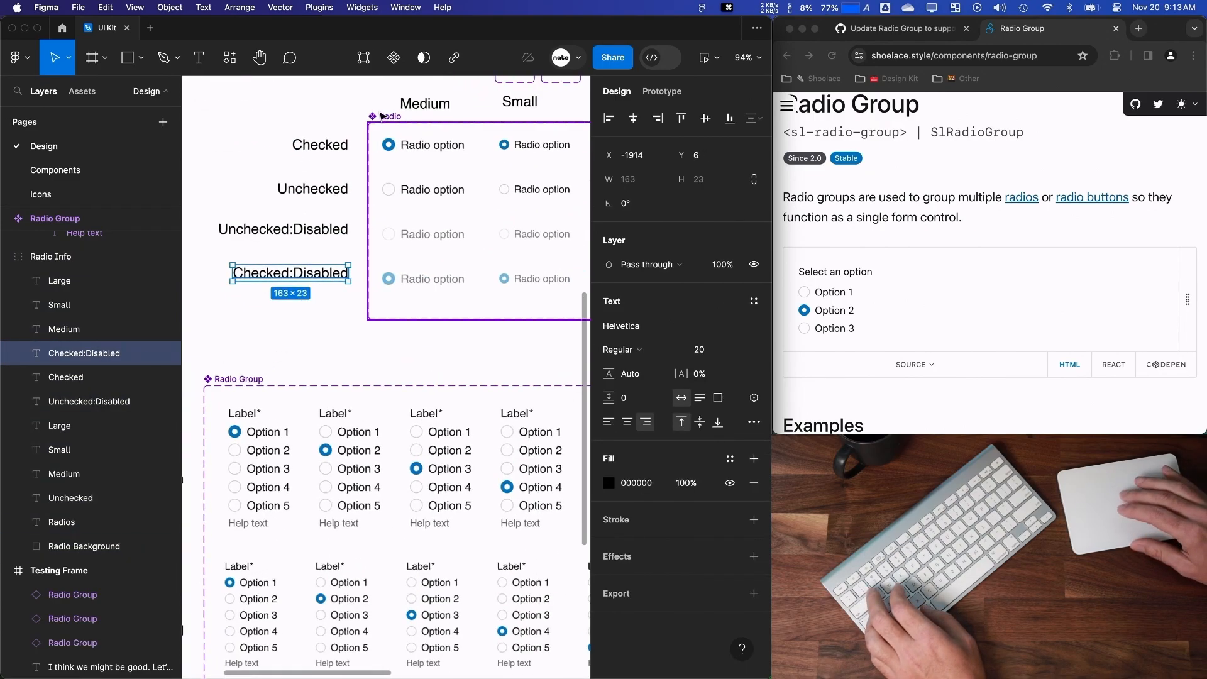
left_click(389, 117)
scroll(350, 129, "up", 5)
left_click(321, 265)
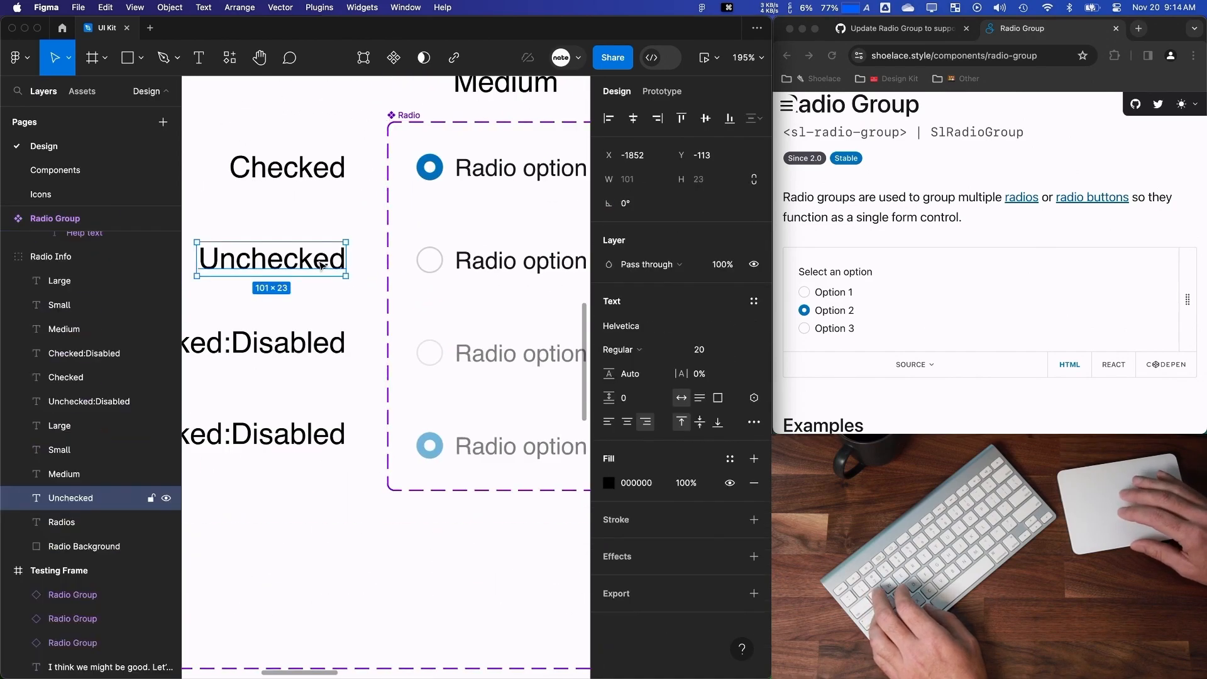
left_click(296, 354)
key("Down")
key("Down")
key("Down")
key("Down")
key("Down")
key("Down")
key("Down")
key("Down")
left_click(295, 442)
key("Down")
key("Down")
key("Down")
key("Down")
key("Down")
key("Down")
left_click(297, 525)
scroll(297, 525, "down", 3)
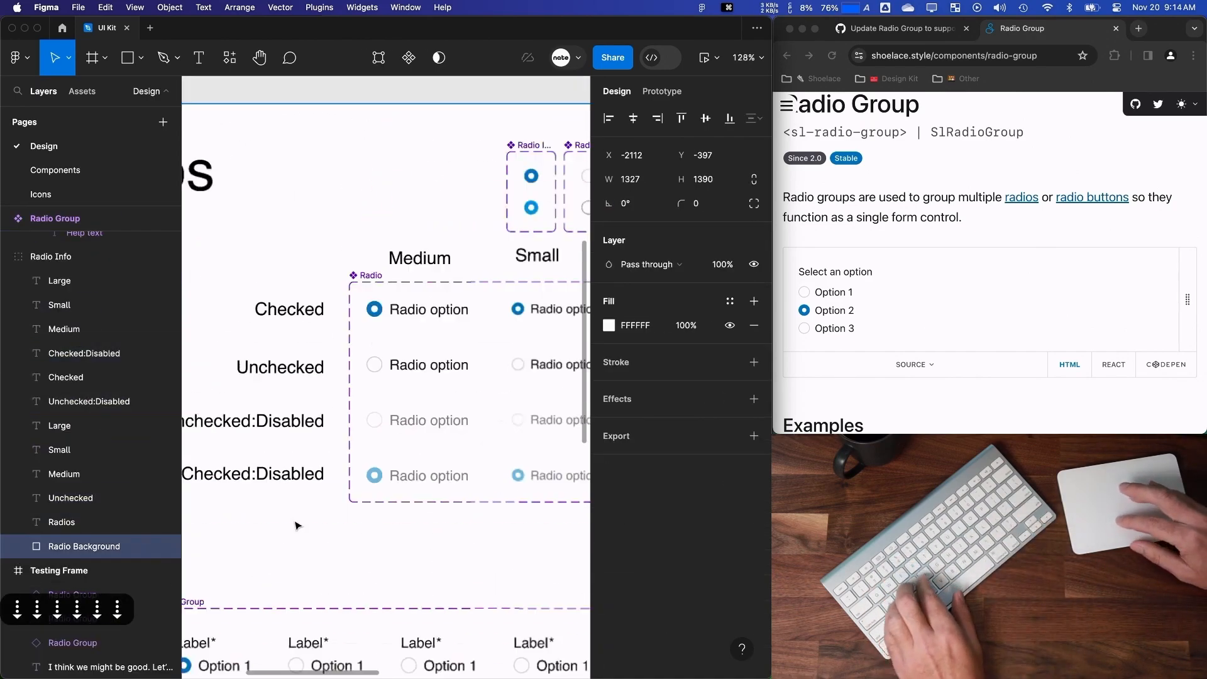
scroll(298, 525, "down", 10)
key("cmd+z")
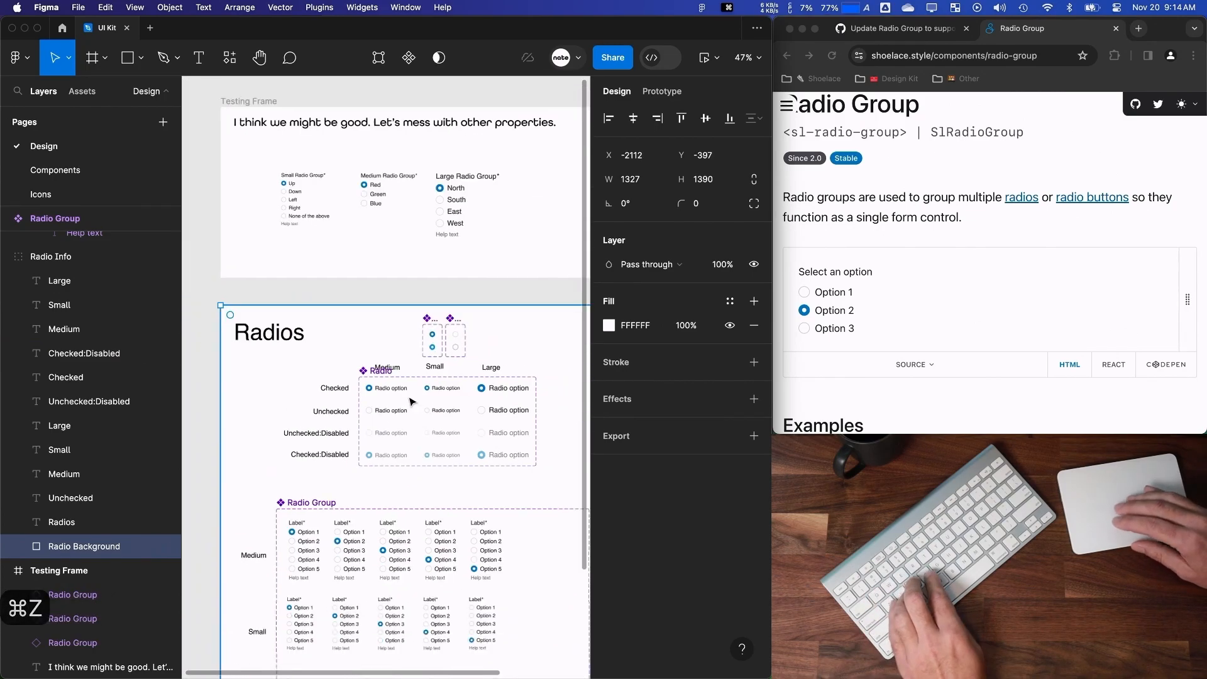
Move the Radio Indicator - Selected and Unselected component sets together below the Radios title, beside the row labels, at Y -190.
scroll(410, 402, "down", 3)
scroll(411, 402, "right", 3)
left_click(493, 189)
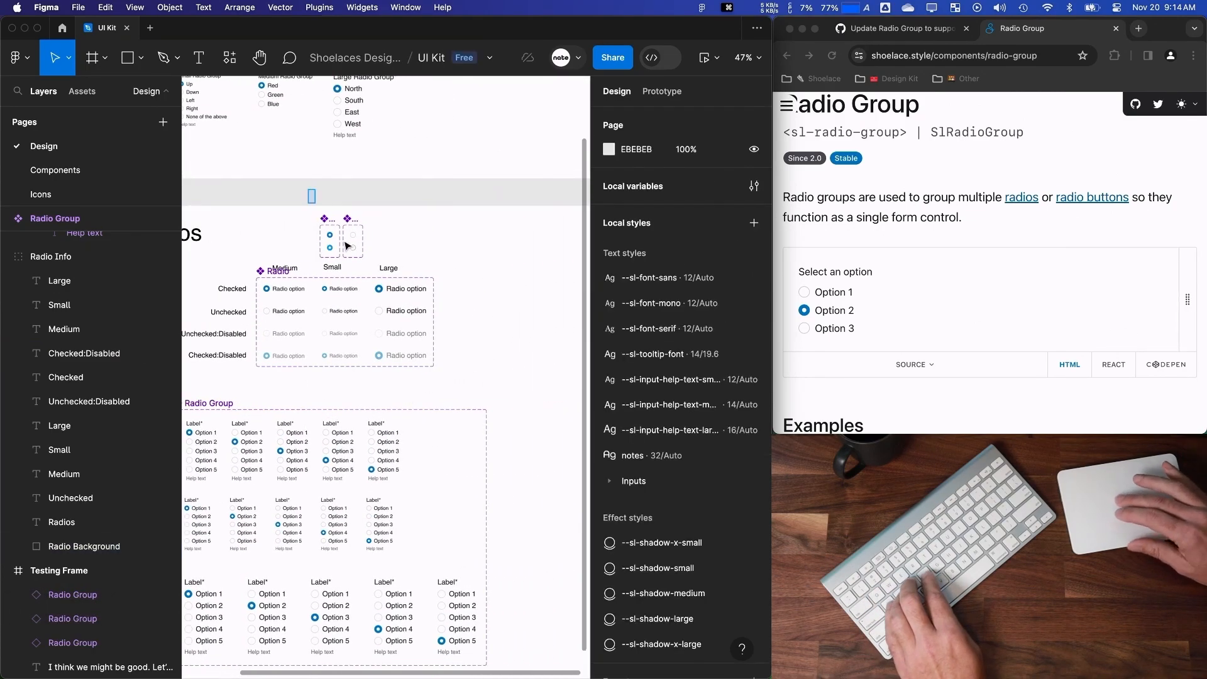
left_click_drag(308, 190, 396, 252)
scroll(412, 229, "left", 2)
left_click(381, 253)
scroll(382, 254, "up", 8)
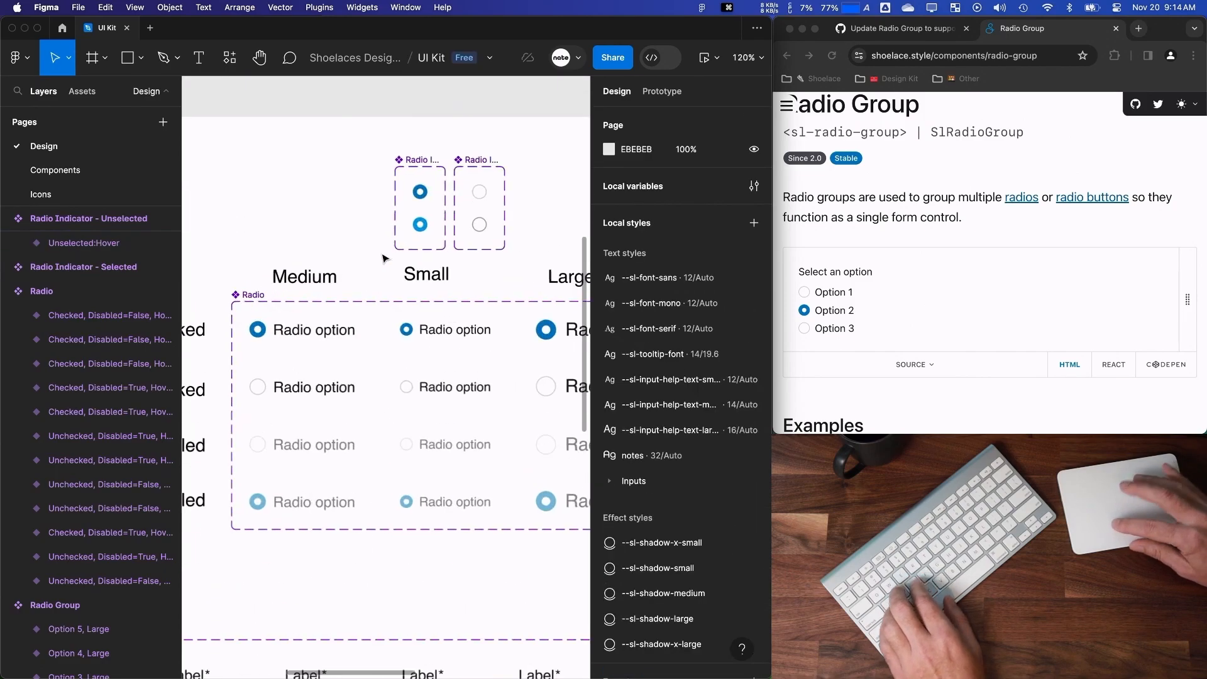
left_click(411, 160)
left_click(469, 160, "shift")
scroll(468, 160, "left", 3)
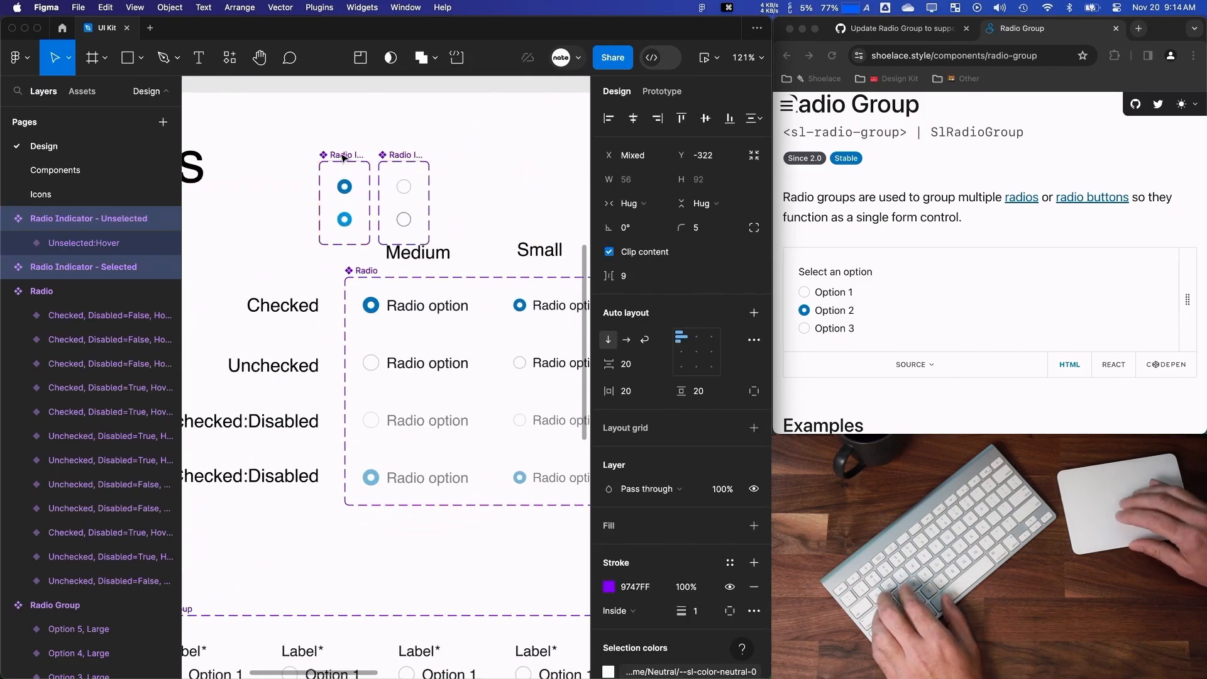
scroll(344, 157, "left", 5)
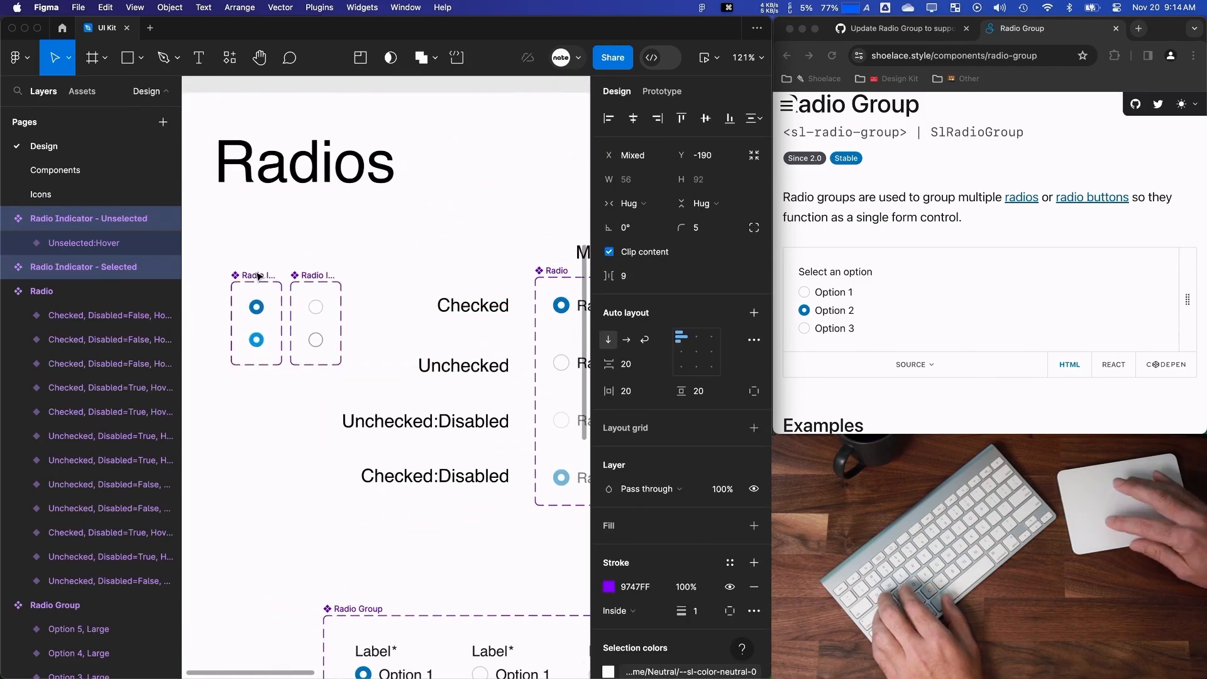
scroll(258, 277, "down", 10)
Try to narrow the Radio Background rectangle by pulling in its right edge, then undo the change.
left_click(441, 323)
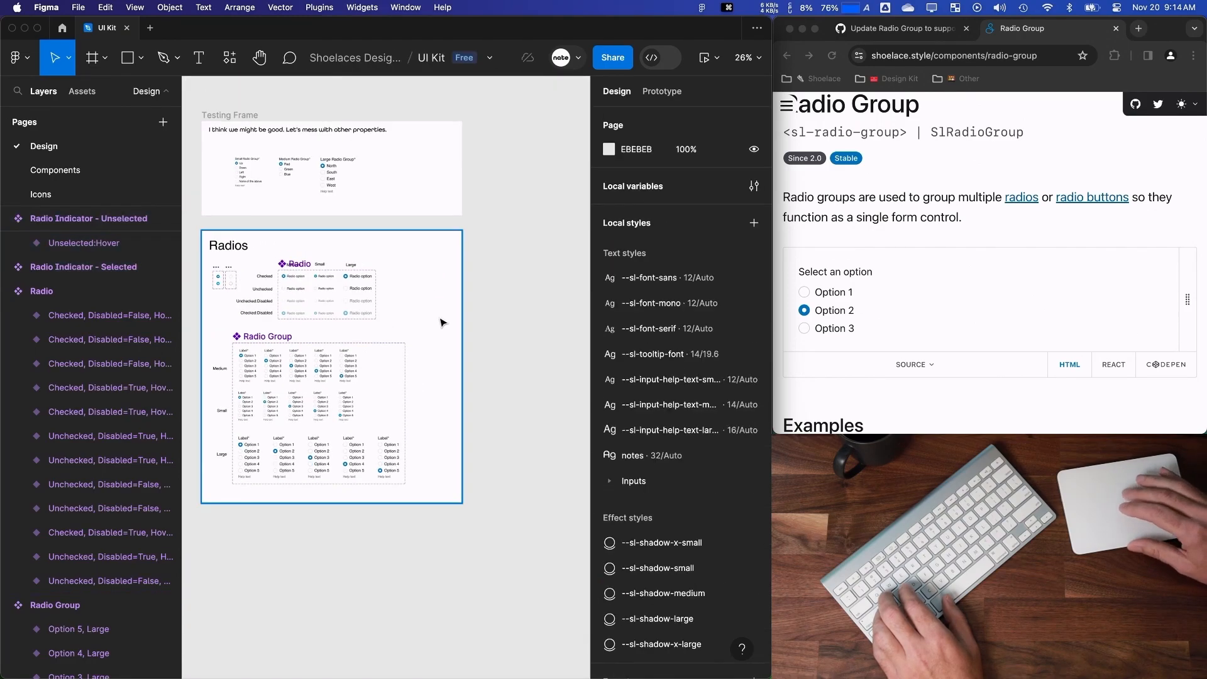
left_click(442, 322)
left_click_drag(463, 339, 423, 338)
key("super+z")
key("super+z")
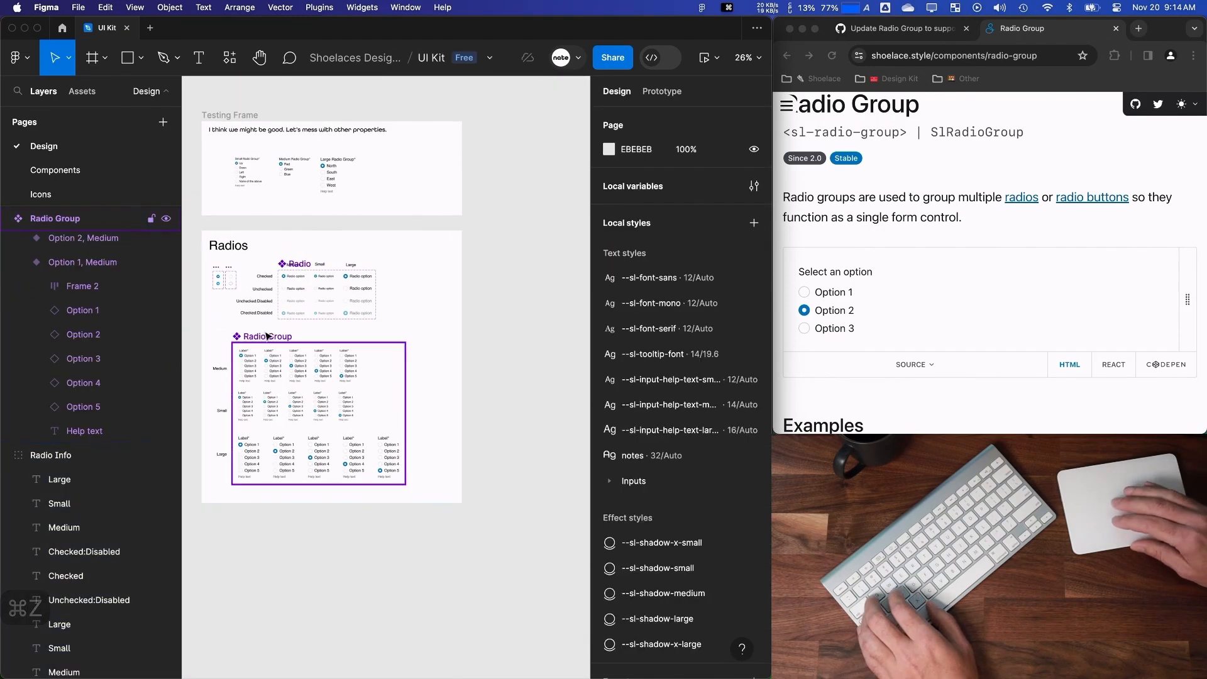
Set the Option 1 label of the Small Radio Group instance to "A really long label that should test how wrapping works".
scroll(266, 336, "up", 3)
scroll(266, 337, "up", 5)
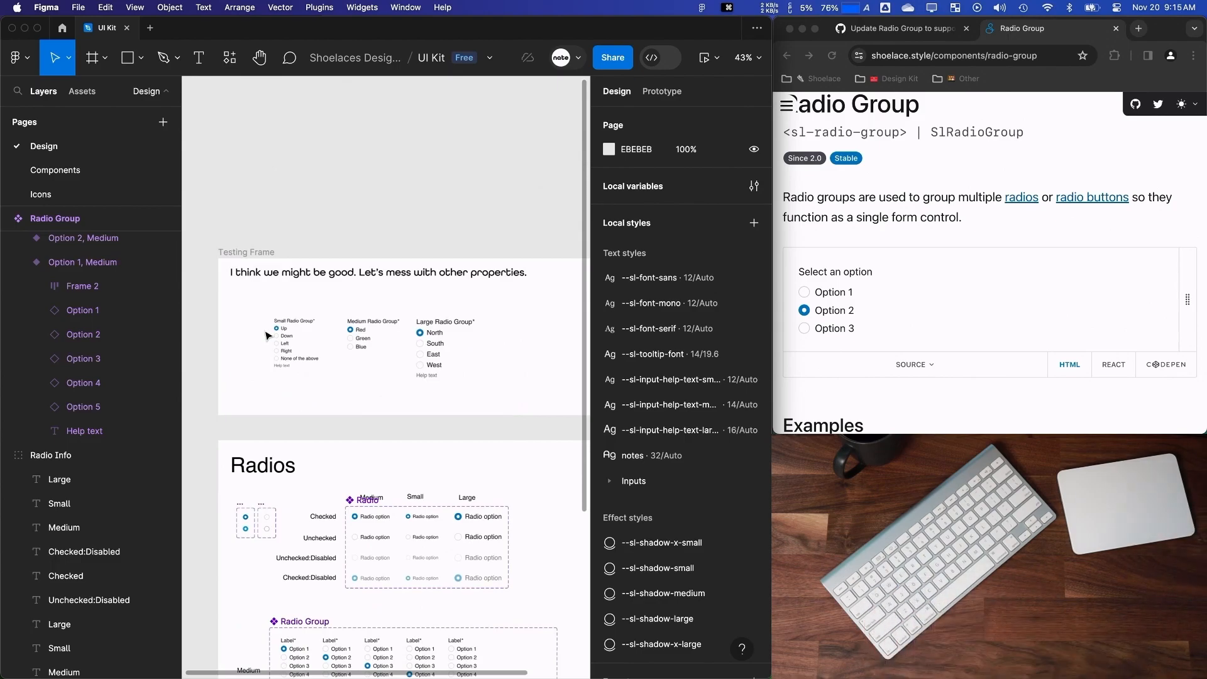
left_click(274, 336)
scroll(276, 352, "up", 5)
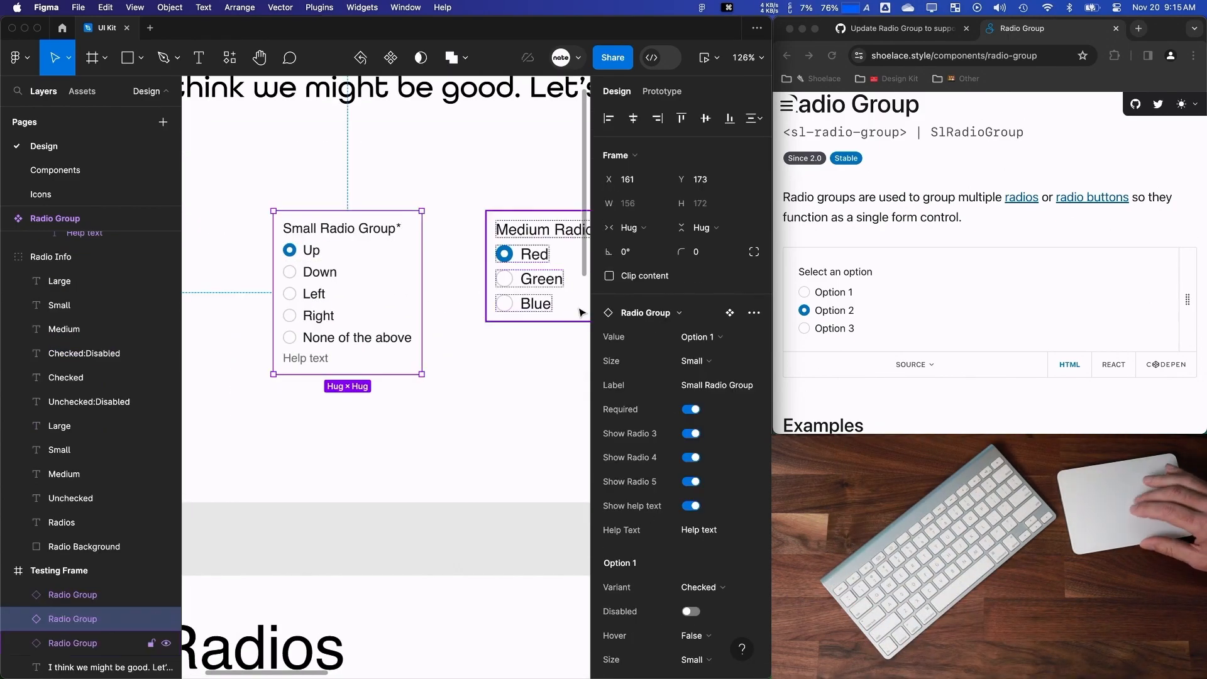
scroll(685, 553, "down", 3)
left_click(698, 540)
type("A really long lab")
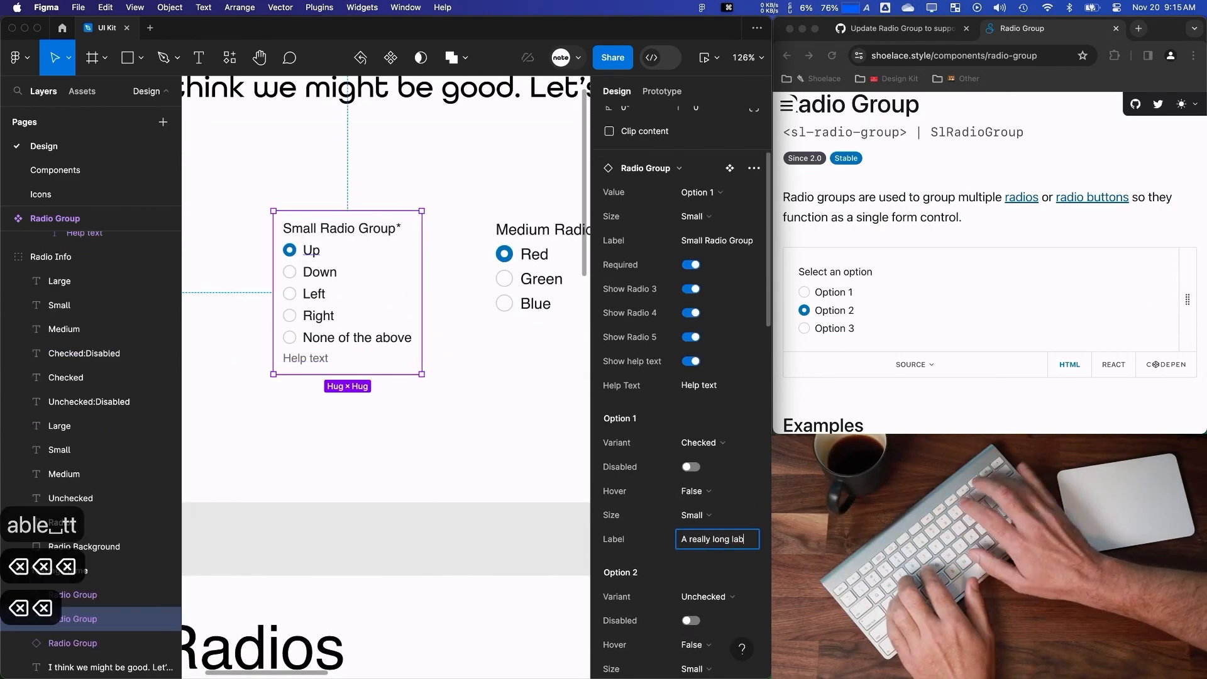
type("el that should test how wrapping works")
key("Return")
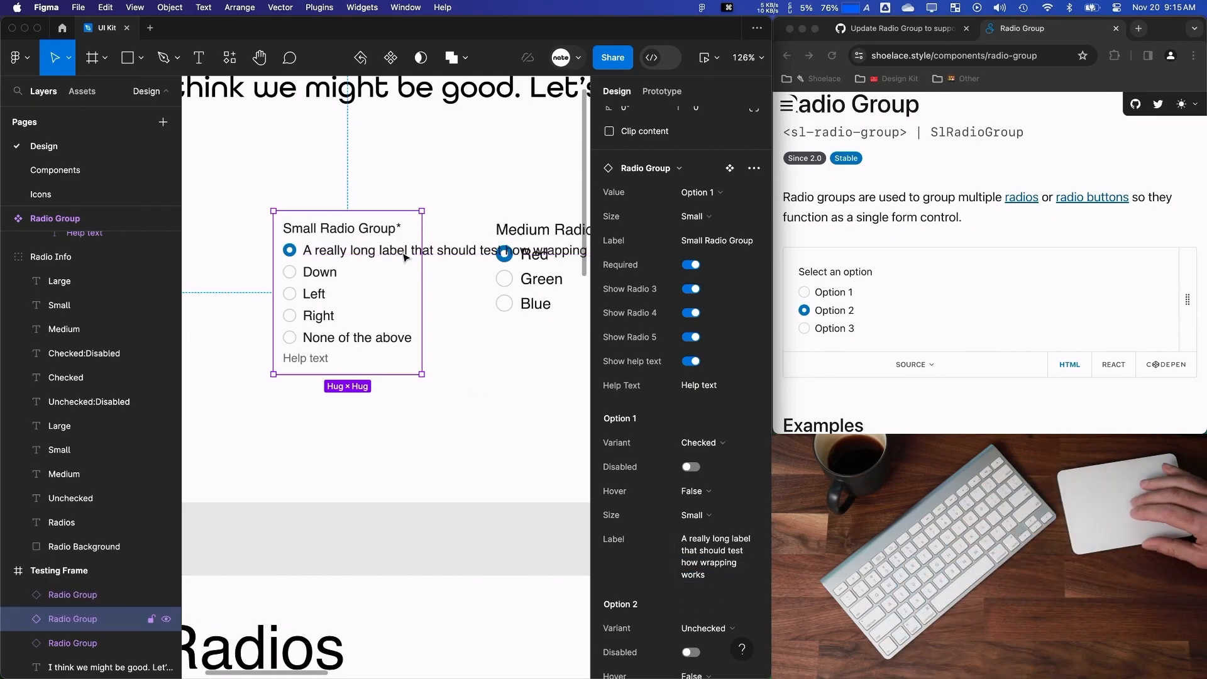
Inspect the layout settings of the Option 1 radio inside the Radio Group's Option 1, Medium variant.
scroll(448, 439, "down", 5)
scroll(446, 439, "down", 5)
double_click(406, 623)
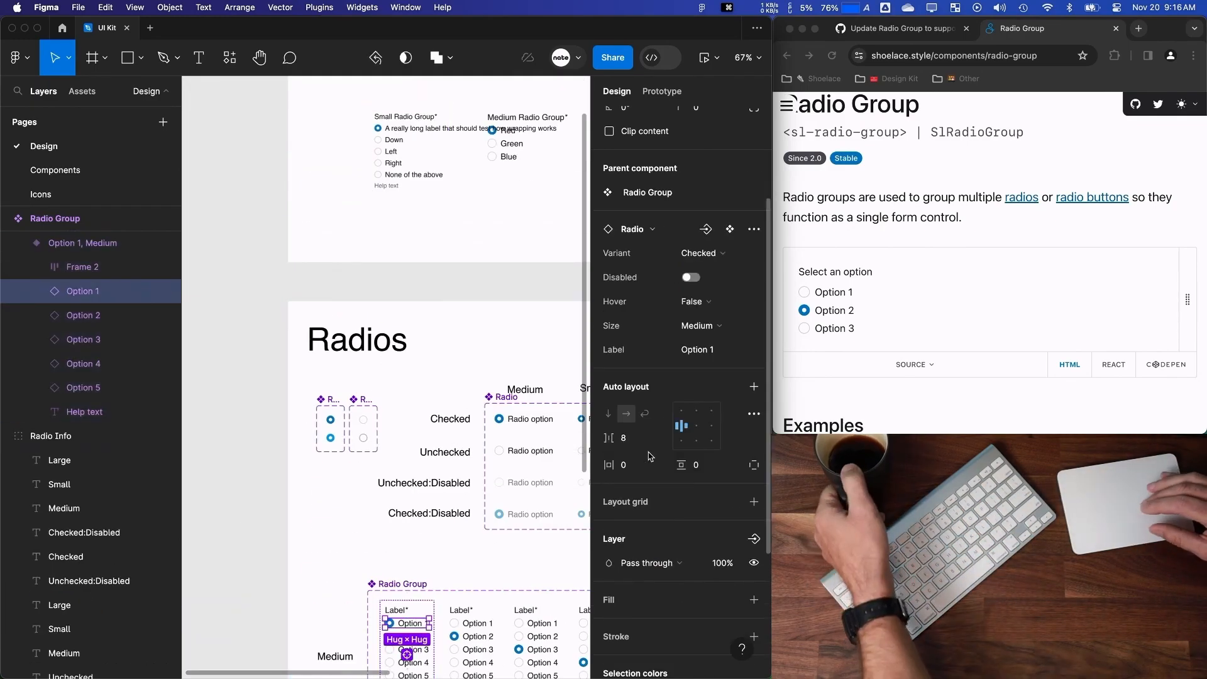
Try fixed-size text resizing on the Radio option label of the checked Medium variant in the Radio component set.
left_click(525, 427)
key("super+z")
left_click(717, 226)
left_click(26, 243)
left_click(74, 289)
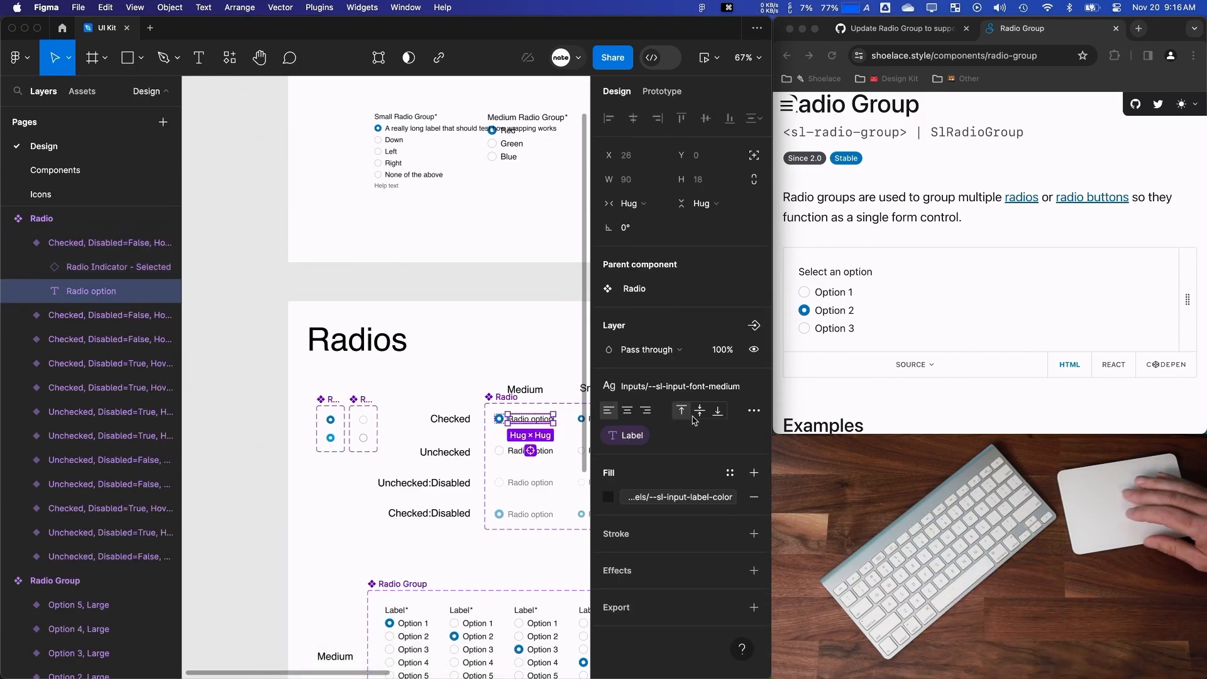
left_click(753, 412)
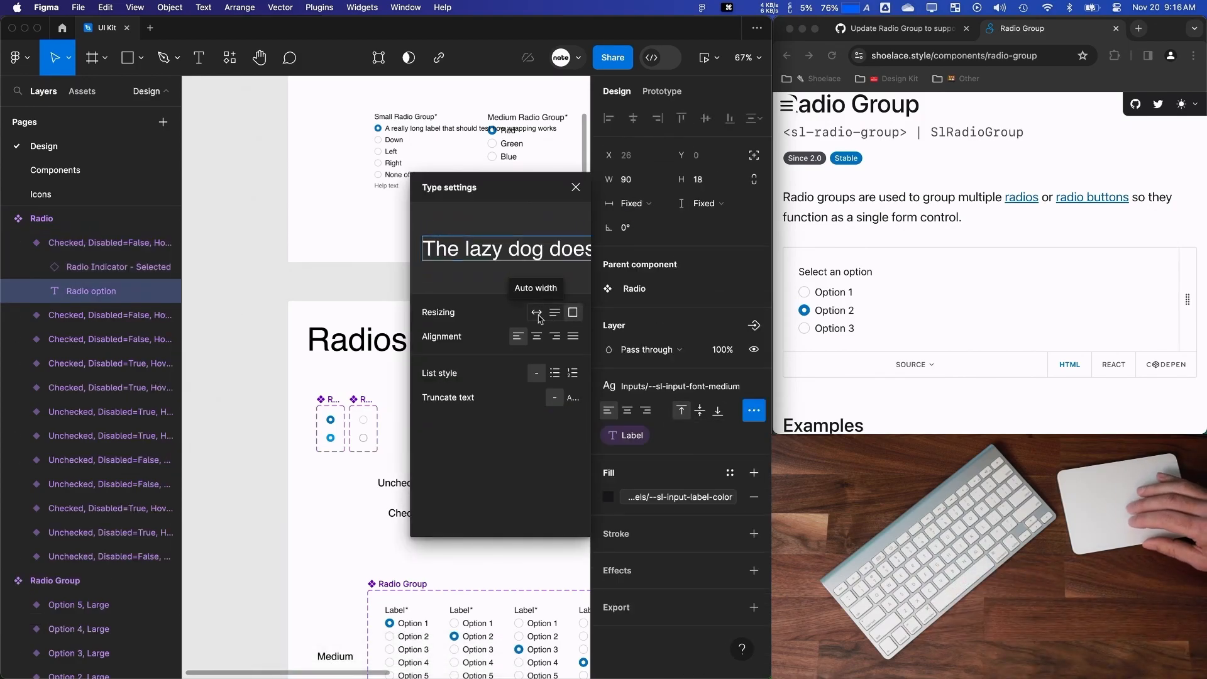
key("Escape")
Try fill-container width and height on the Option 1 radio in the Small Radio Group instance, then return both to hug contents.
scroll(478, 503, "down", 3)
left_click(440, 550)
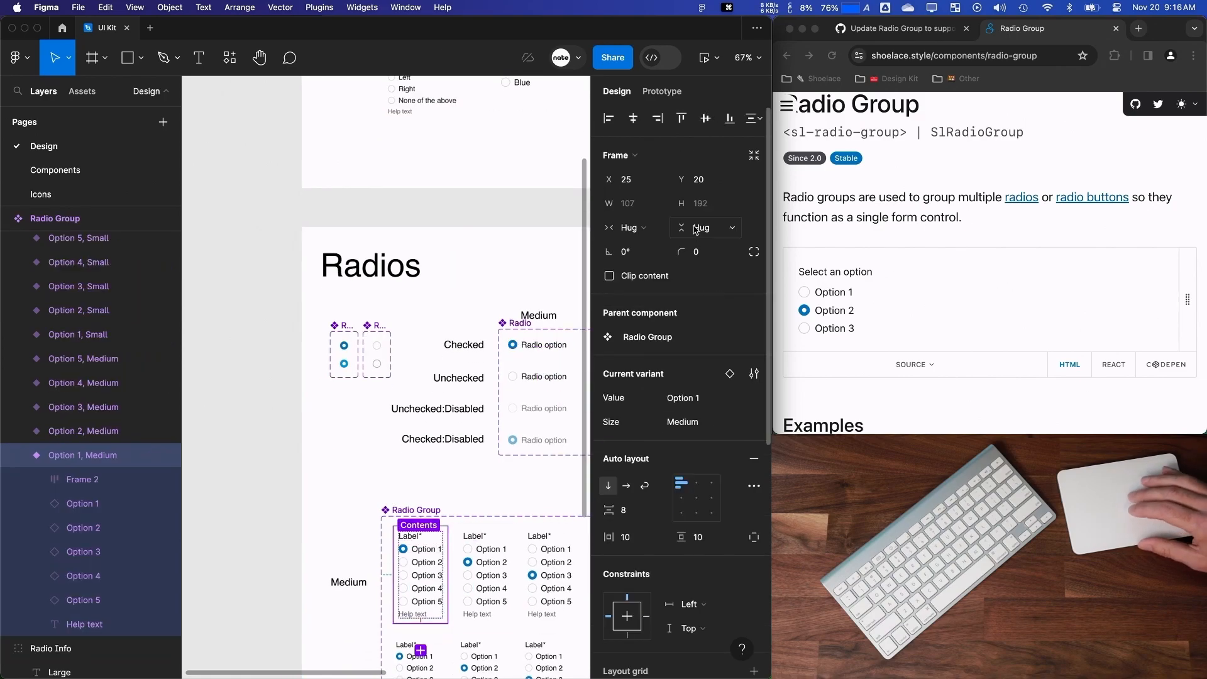
scroll(440, 252, "up", 5)
left_click(448, 218)
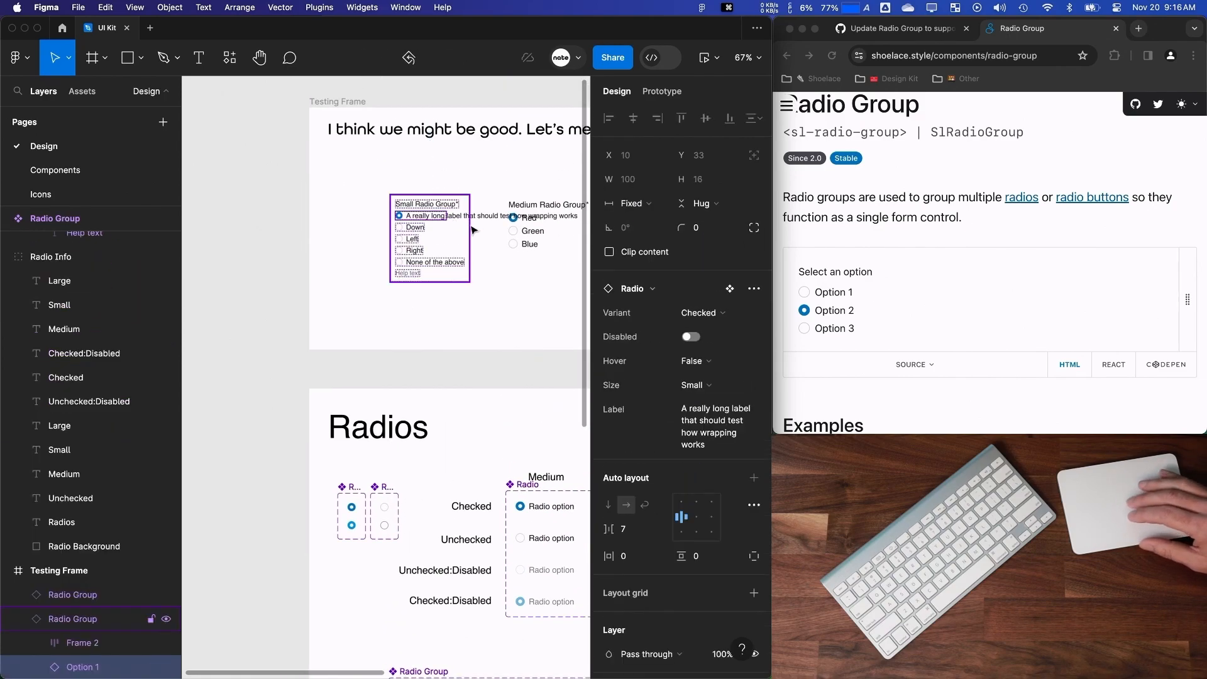
left_click(627, 203)
left_click(639, 225)
left_click(635, 204)
left_click(641, 222)
left_click(699, 204)
left_click(698, 222)
left_click(700, 204)
left_click(694, 186)
left_click(634, 203)
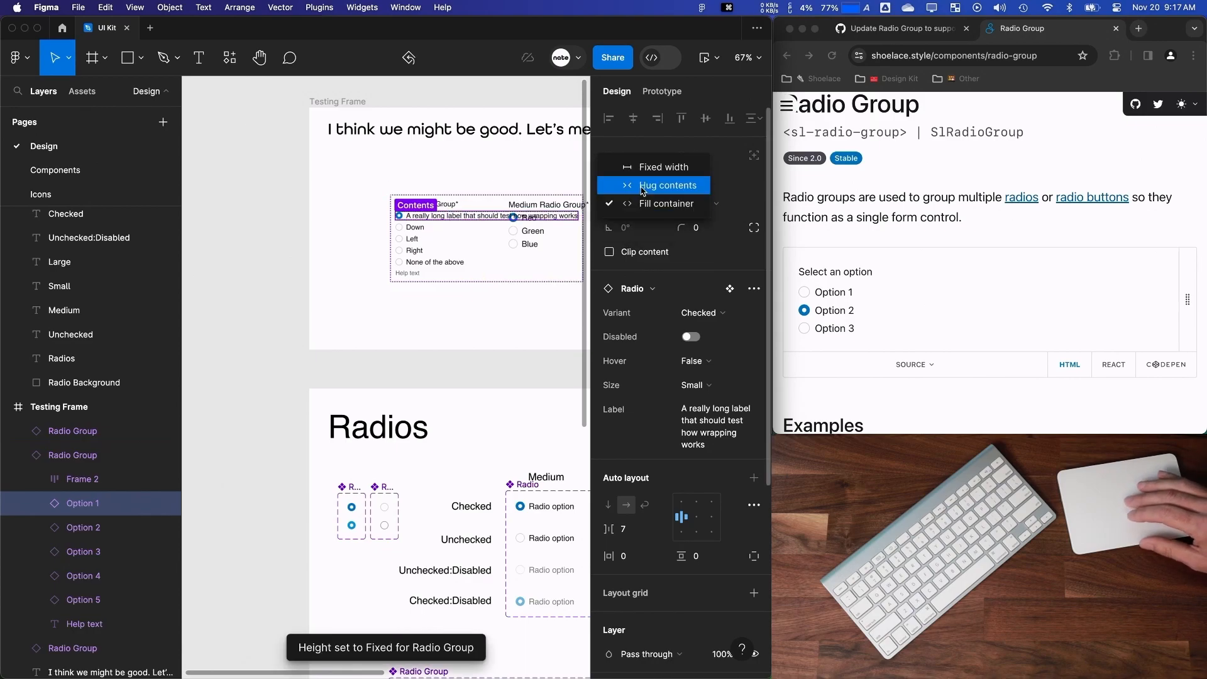
left_click(642, 187)
Reset the Small Radio Group instance's overrides and reapply the copied Option 1 label "A really long label that should test how wrapping works".
scroll(522, 348, "left", 1)
right_click(466, 248)
left_click(452, 225)
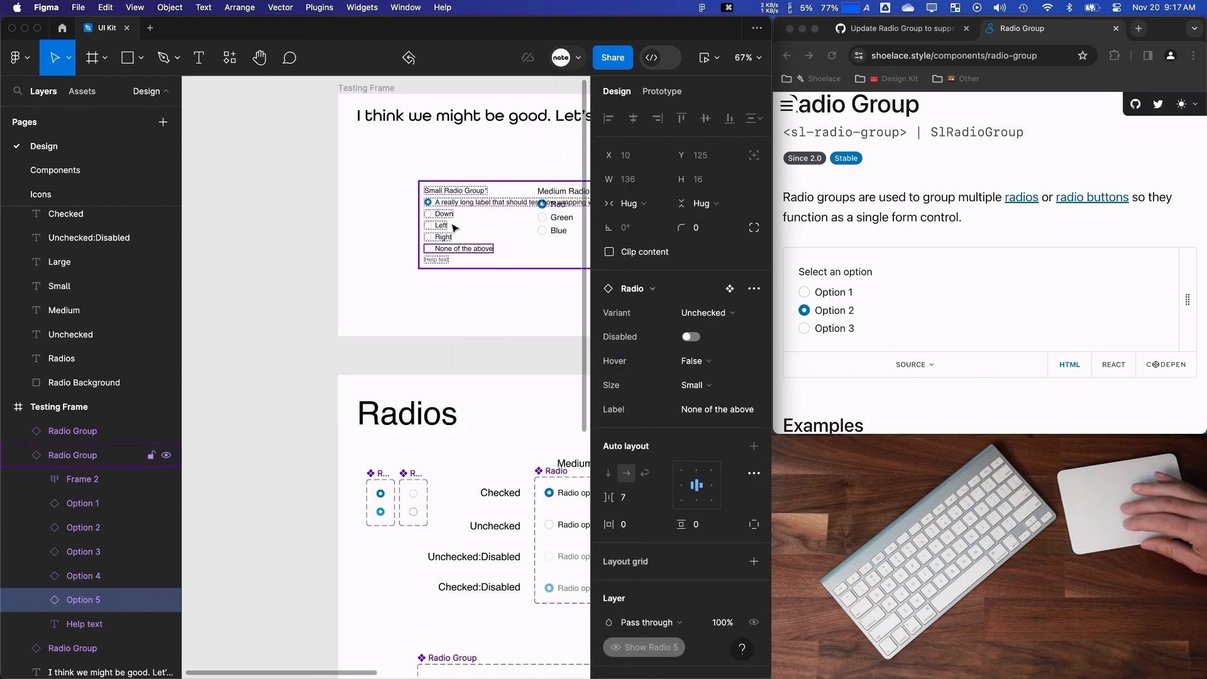
left_click(462, 203)
left_click(715, 420)
key("super+c")
left_click(468, 296)
right_click(466, 236)
left_click(512, 490)
scroll(700, 537, "down", 2)
left_click(699, 574)
key("super+v")
key("Return")
Try fill-container width and height on the Option 1 radio inside the Radio Group's Option 1, Small variant.
scroll(463, 482, "down", 5)
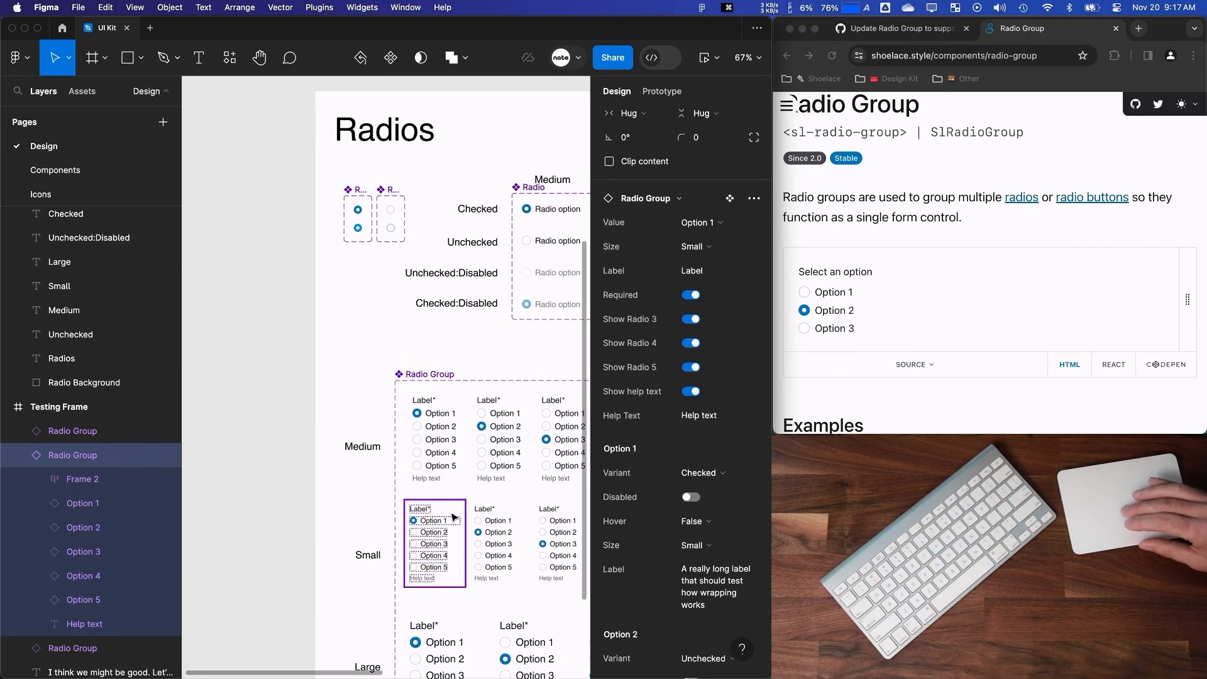
double_click(451, 518)
scroll(613, 336, "up", 2)
left_click(637, 226)
left_click(643, 247)
scroll(459, 337, "up", 6)
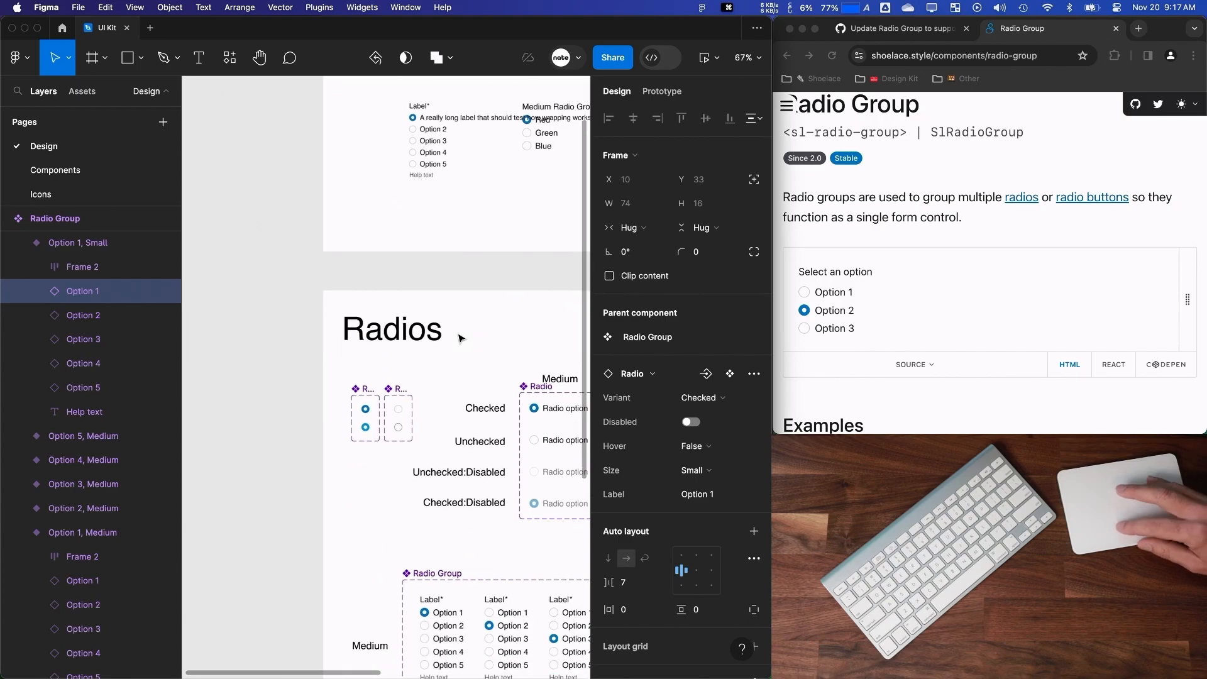
scroll(459, 337, "down", 5)
left_click(703, 227)
left_click(697, 247)
left_click(633, 228)
left_click(660, 245)
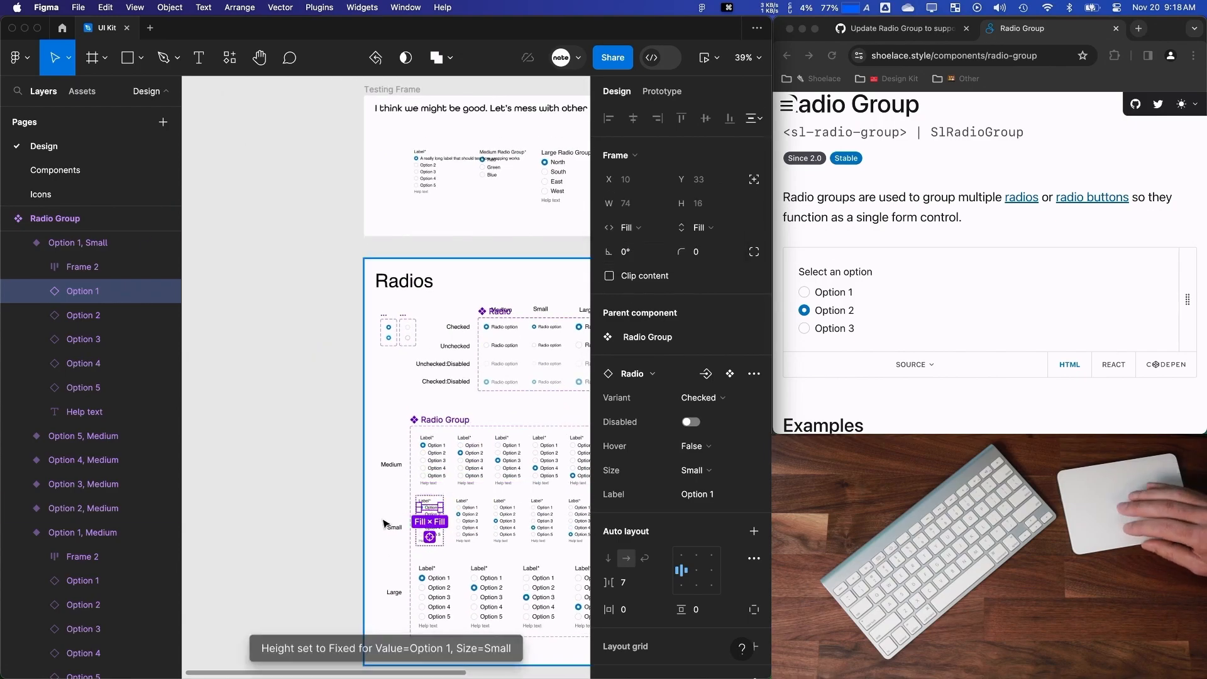
left_click(462, 169)
Return the Option 1 radio in the Option 1, Small variant to hug contents in both directions.
double_click(431, 508)
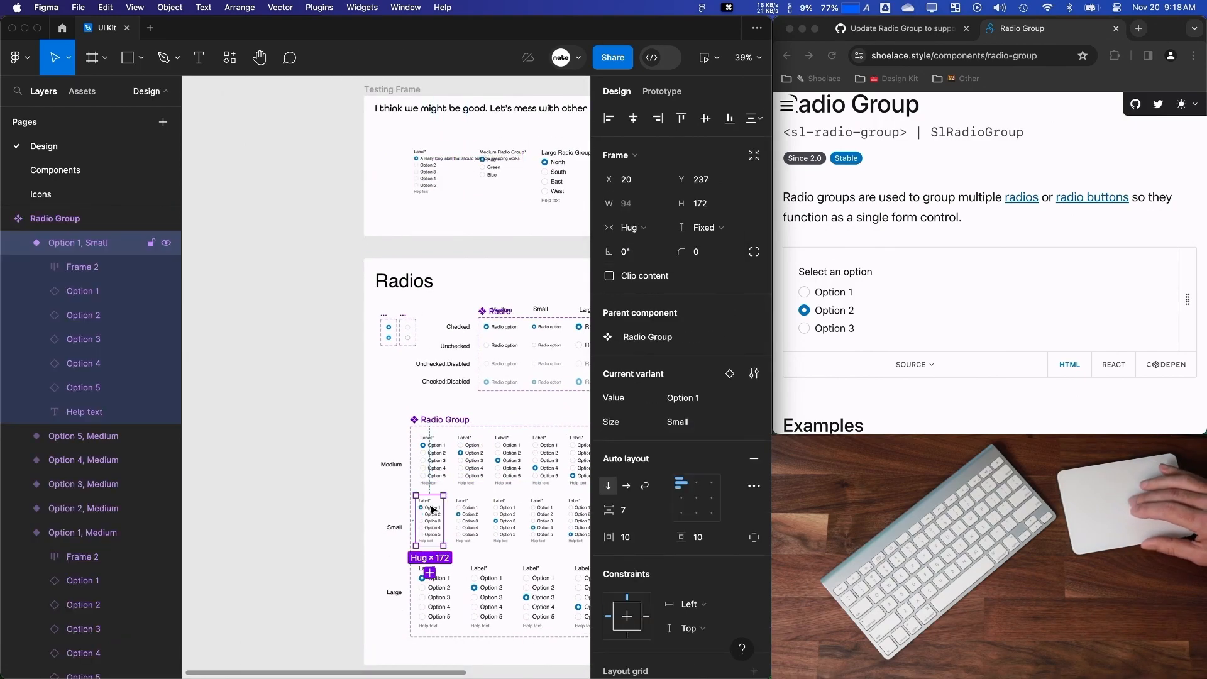
left_click(633, 228)
left_click(642, 209)
left_click(699, 228)
left_click(687, 208)
Check the width and height sizing options of the checked Medium and Small variants in the Radio component set.
left_click(441, 166)
double_click(431, 507)
left_click(508, 327)
left_click(633, 228)
double_click(511, 329)
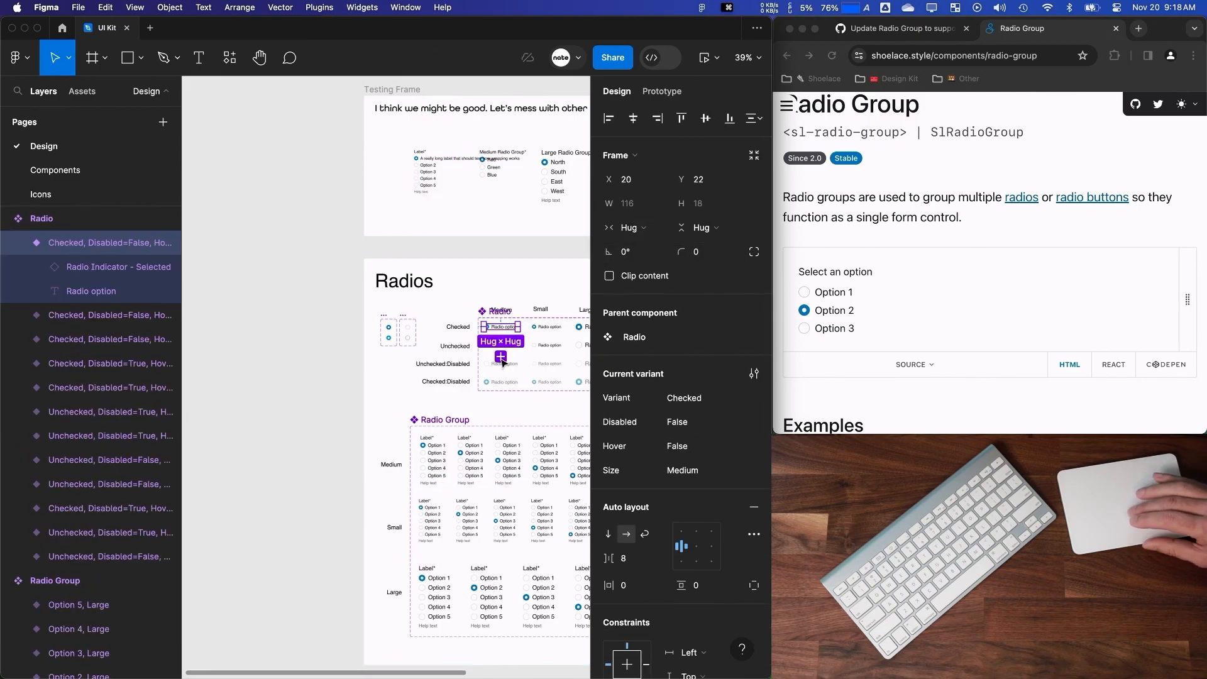
key("Escape")
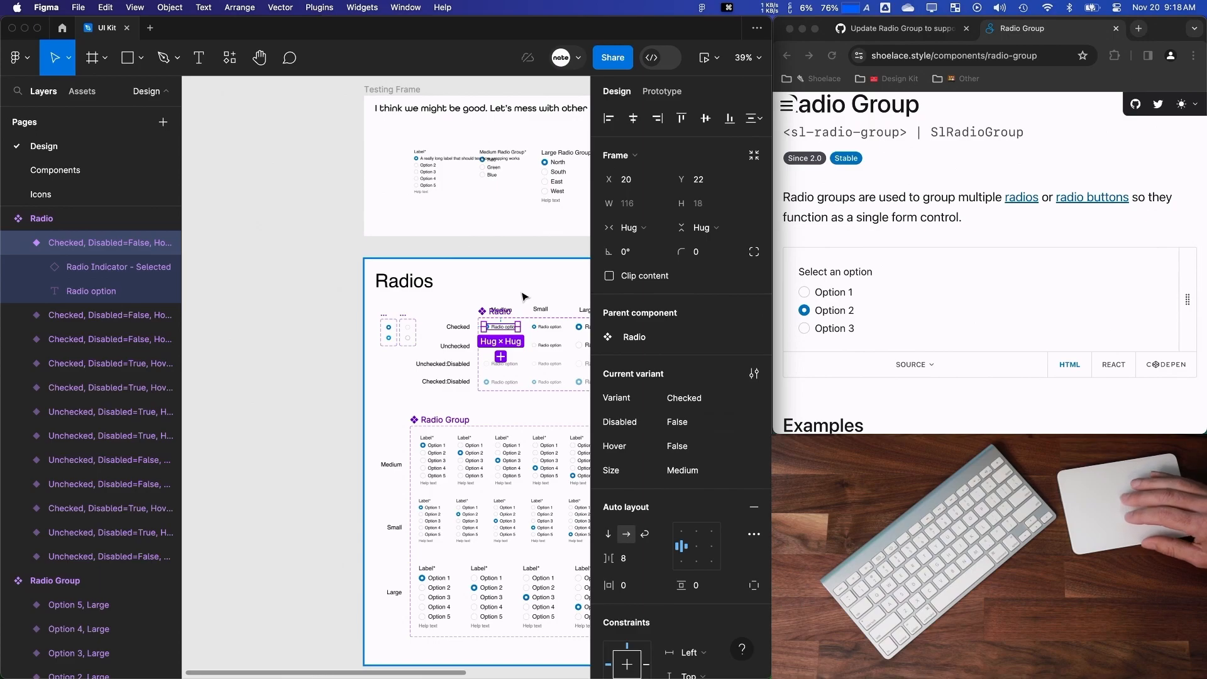
left_click(538, 326)
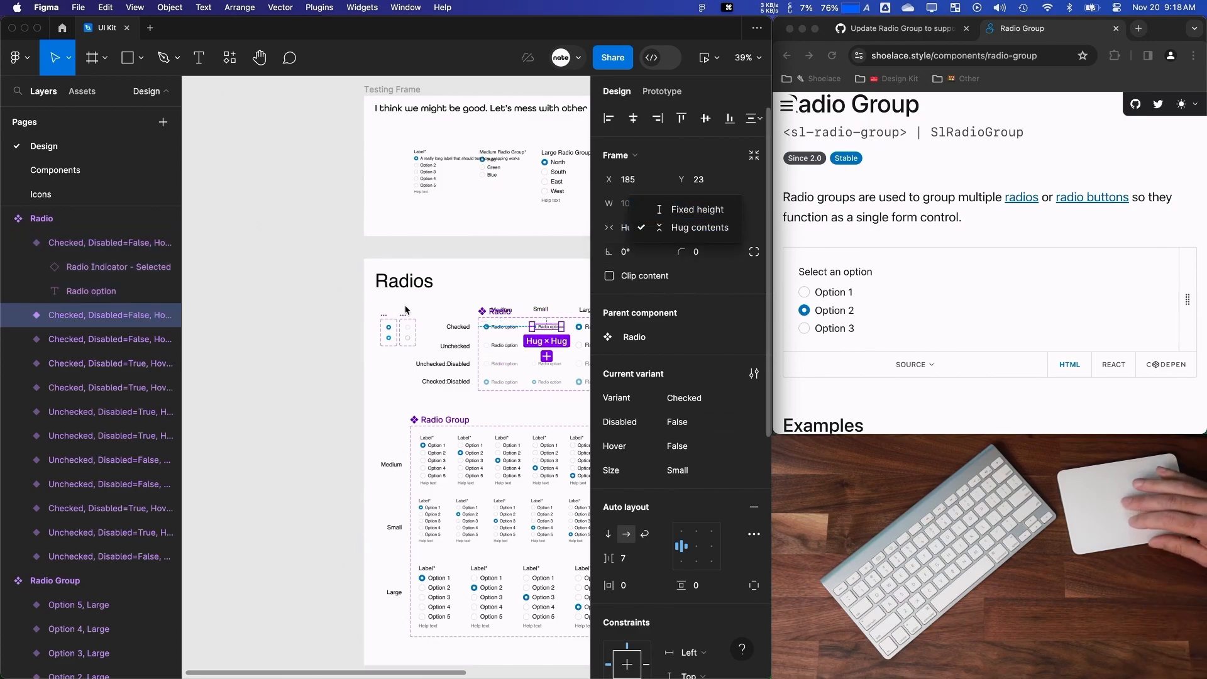
Set the Radio option text in the checked Small Radio variant to auto-height resizing.
left_click(94, 339)
left_click(91, 364)
left_click(753, 409)
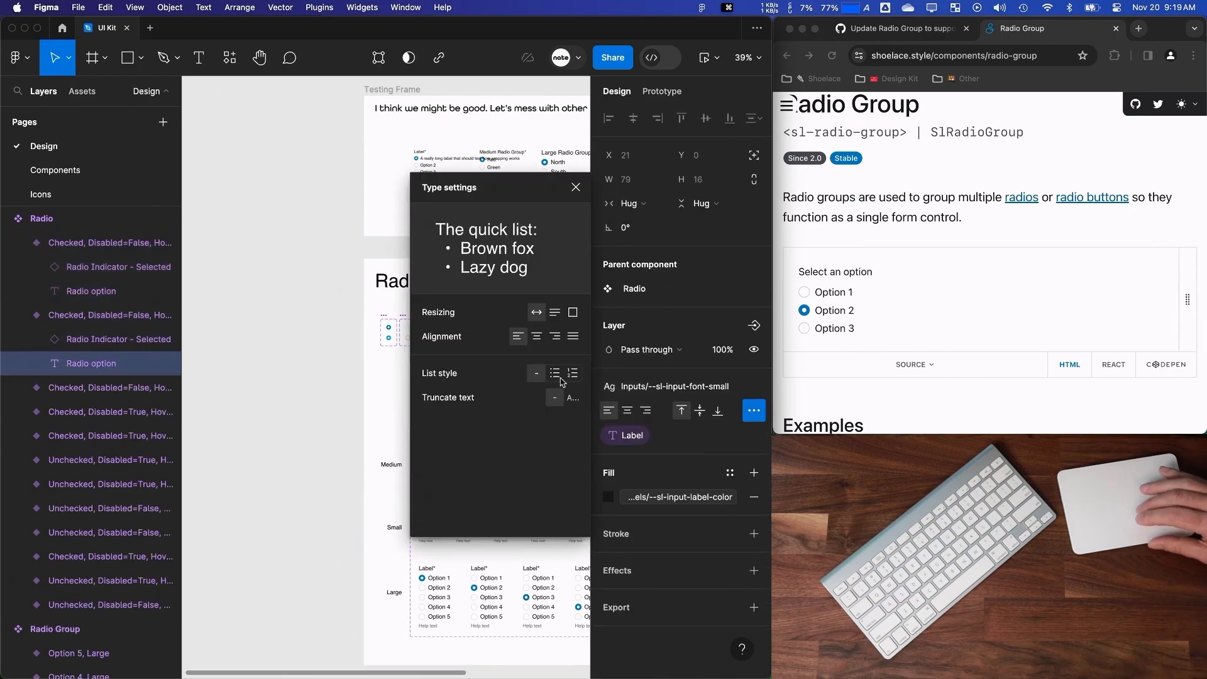
left_click(574, 188)
left_click(450, 180)
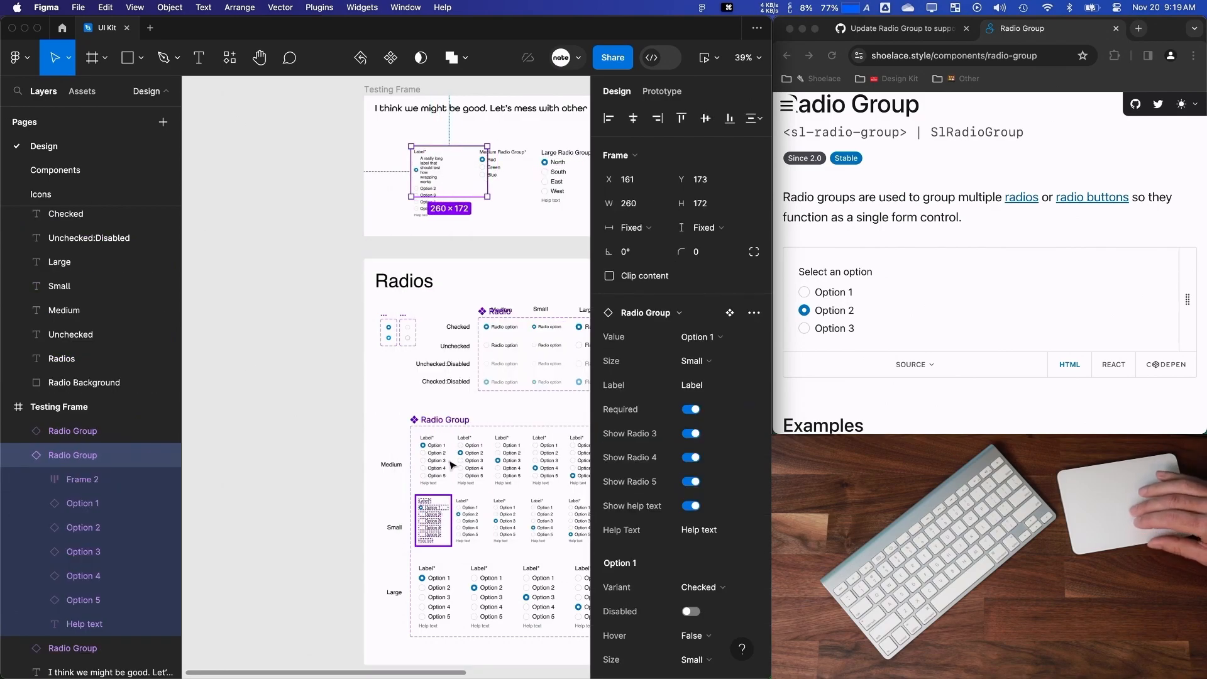
Make the Option 1 radio in the Radio Group's Option 1, Small variant fill its container's width.
left_click(547, 328)
double_click(434, 508)
left_click(630, 227)
left_click(640, 244)
left_click(699, 228)
left_click(686, 243)
Set the Radio option text in the checked Small Radio variant to fill its container's width.
left_click(434, 174)
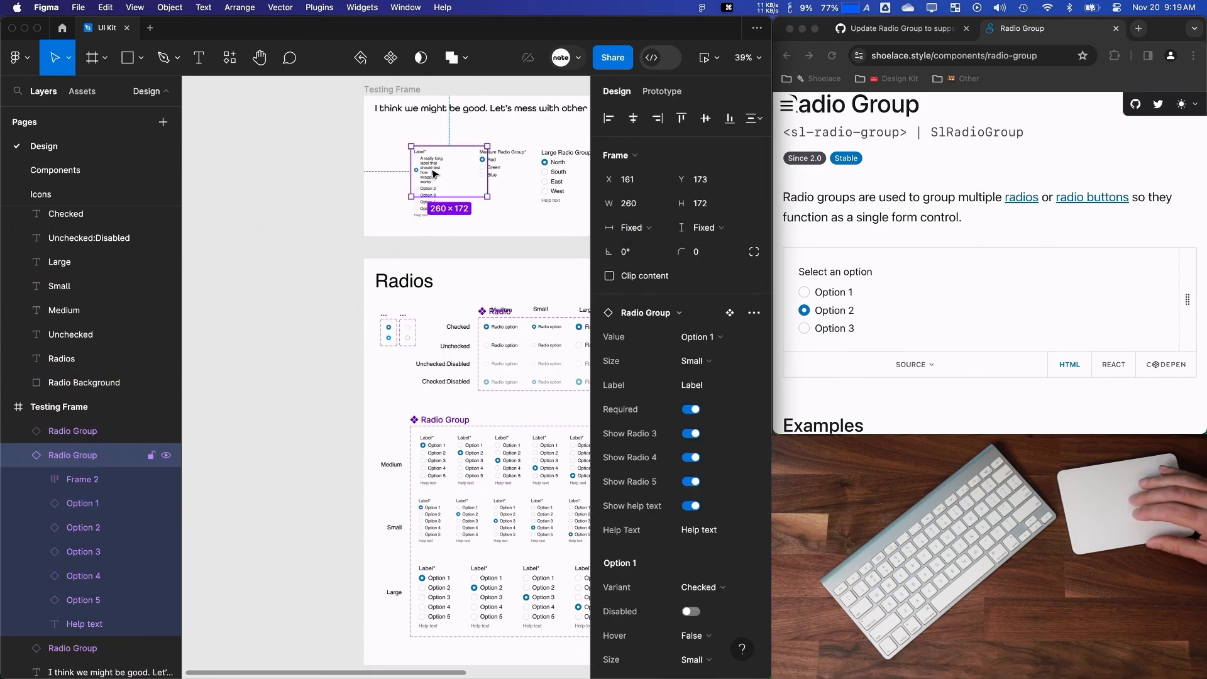
double_click(431, 174)
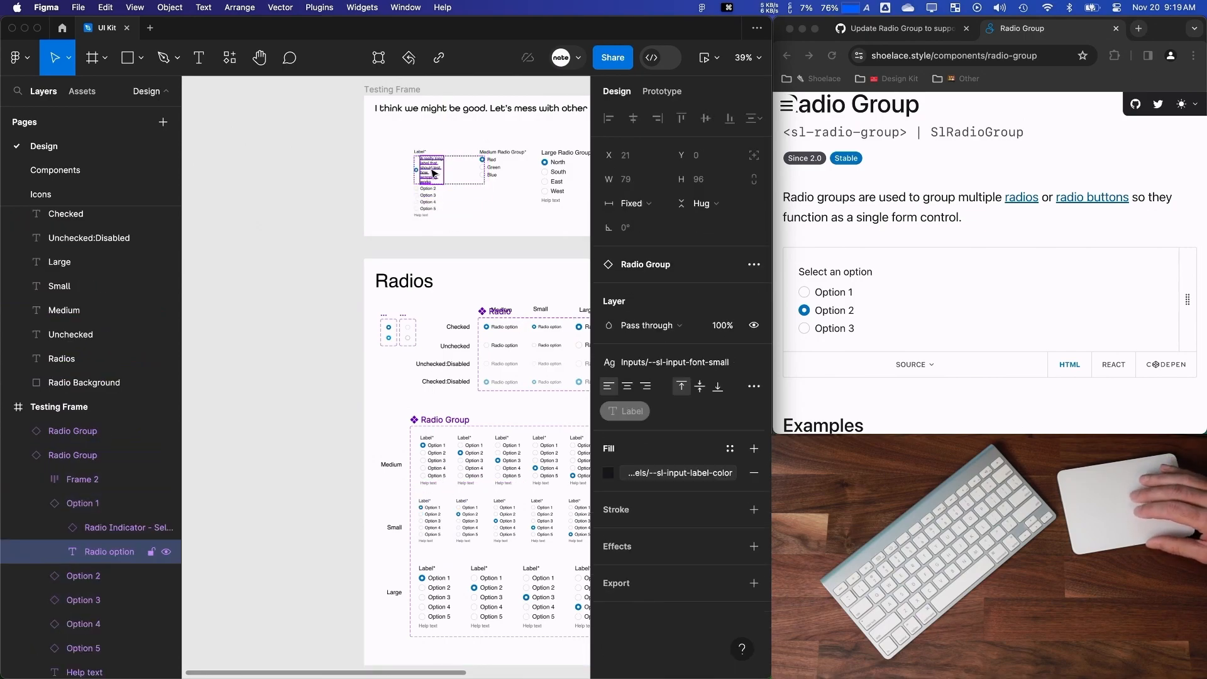
left_click(544, 330)
left_click(651, 236)
left_click(78, 284)
left_click(88, 291)
left_click(630, 203)
left_click(647, 239)
scroll(461, 339, "right", 2)
scroll(460, 339, "down", 1)
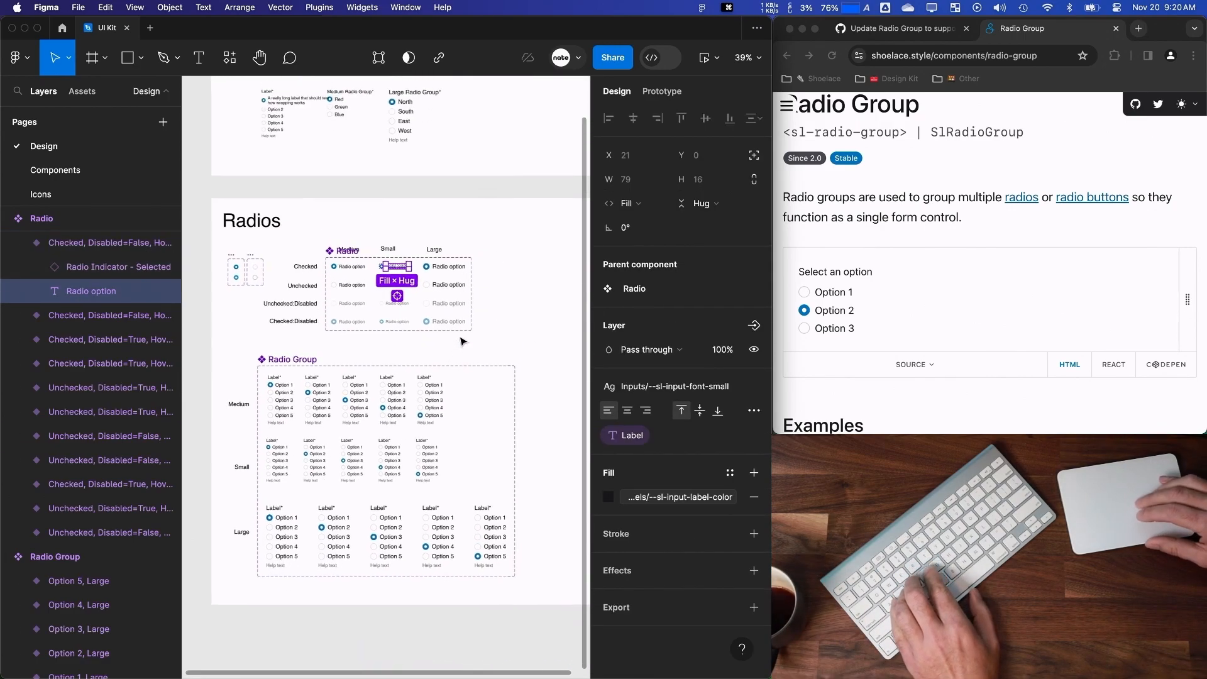
Select the Radio option text layers across the Radio component set and set their width to fill container.
scroll(402, 272, "up", 5)
left_click(282, 242, "super")
left_click(291, 289, "shift+super")
left_click(309, 336, "super")
double_click(311, 241)
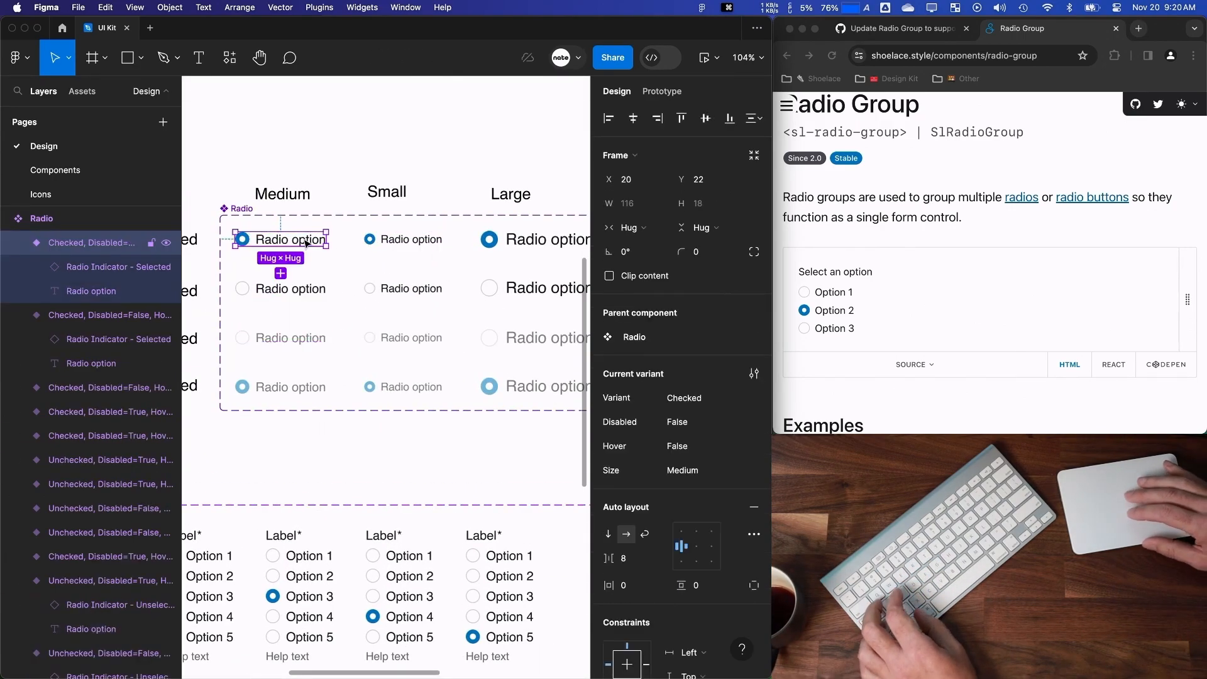
left_click(291, 273)
left_click(634, 204)
left_click(662, 270)
Copy the Small Radio Group instance's Option 1 label "A really long label that should test how wrapping works" into its Option 2 label.
scroll(453, 336, "down", 4)
scroll(453, 336, "up", 4)
left_click(314, 295)
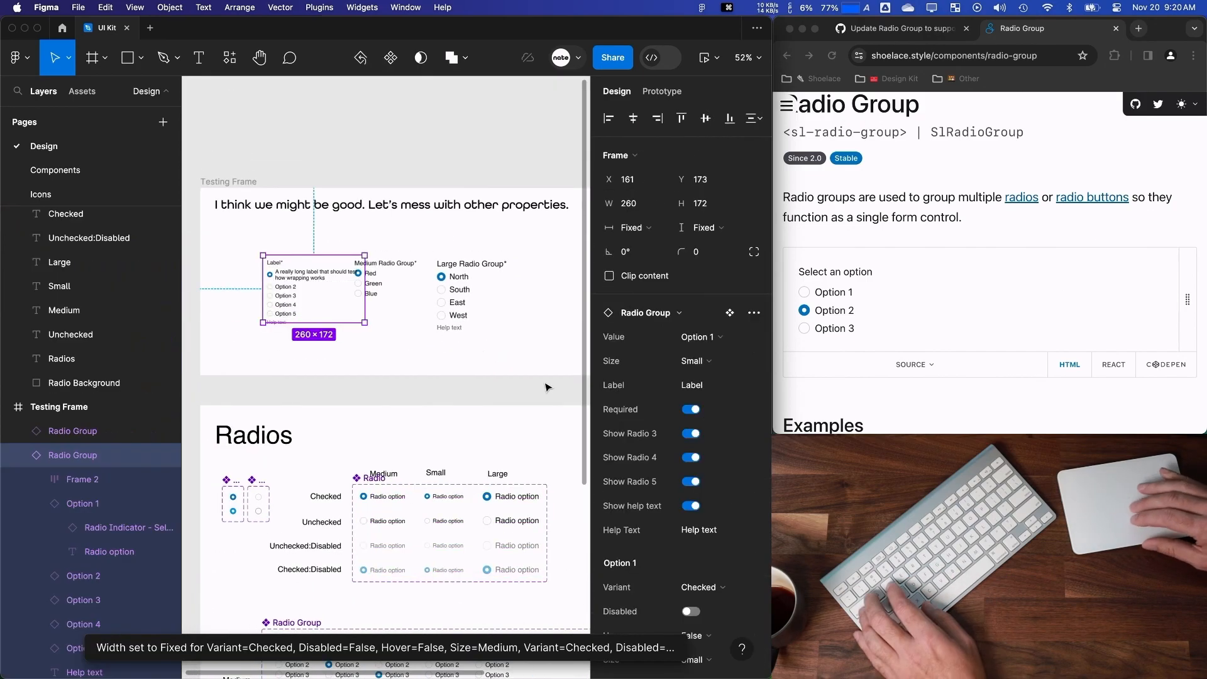
scroll(698, 453, "down", 4)
left_click(702, 462)
key("super+c")
left_click(701, 634)
key("super+v")
key("Return")
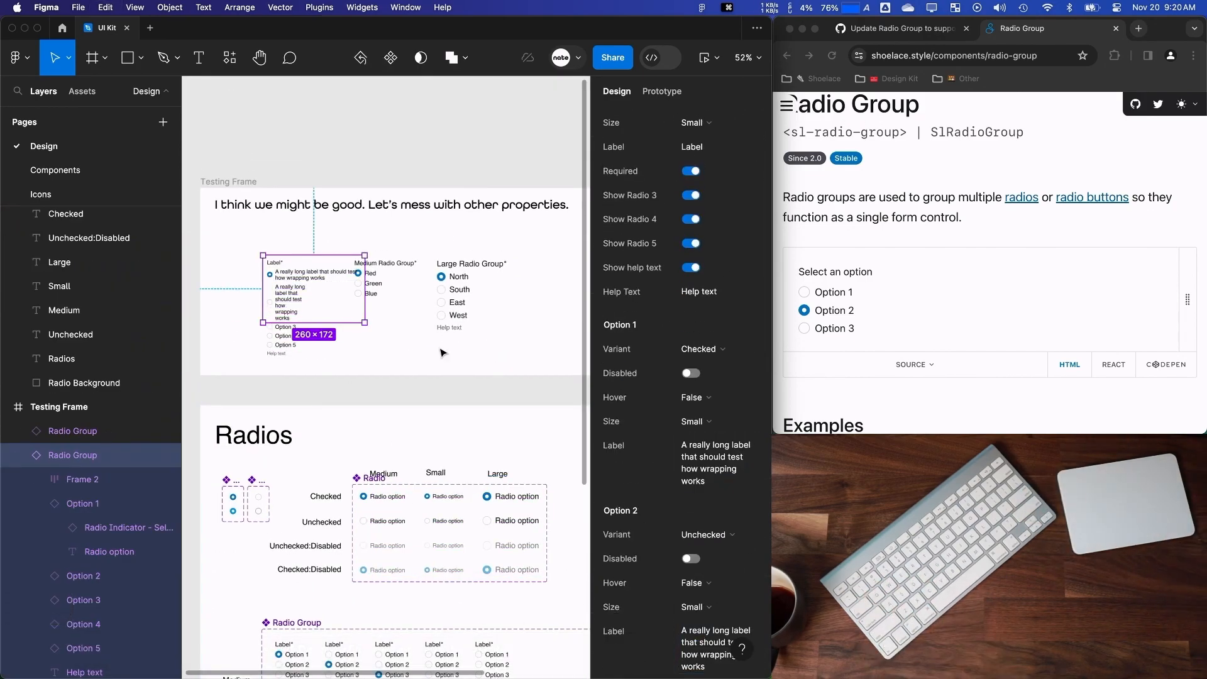
Spread the test radio groups apart by moving the Small instance left and the Large instance right to about X 822.
key("Escape")
left_click(247, 293)
left_click_drag(247, 293, 243, 293)
scroll(310, 357, "down", 4)
left_click_drag(409, 315, 468, 315)
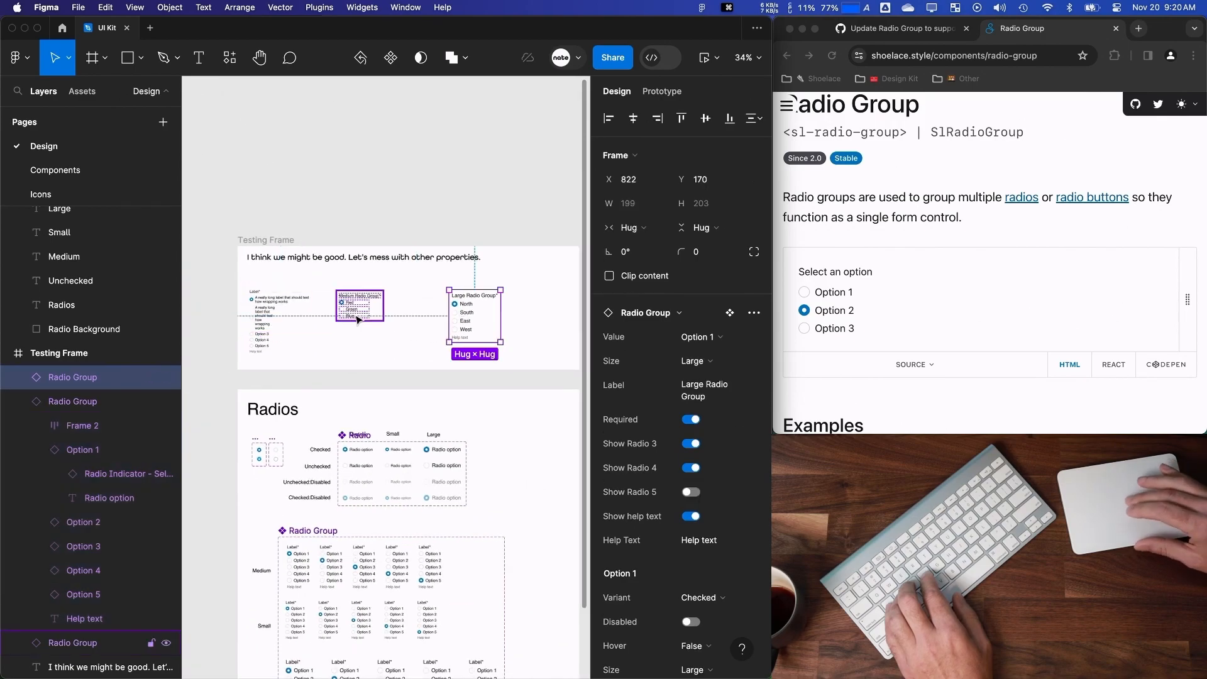
Set the Option 1 label of the Medium Radio Group instance to "A really long label that should test how wrapping works".
left_click(360, 308)
scroll(695, 535, "down", 3)
left_click(696, 482)
key("super+v")
key("Return")
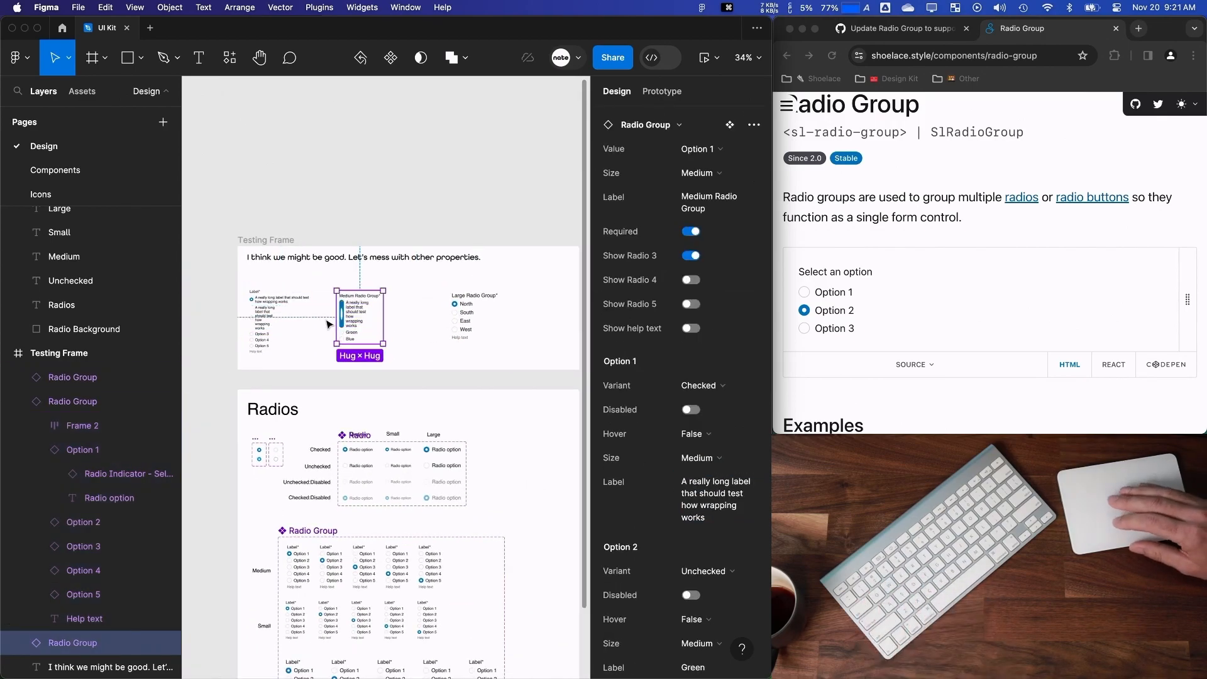
scroll(341, 238, "up", 5)
key("Escape")
scroll(341, 237, "up", 1)
Select the matching Option 1 radios across all Radio Group variants and set their width to fill container.
left_click(478, 201)
double_click(316, 174)
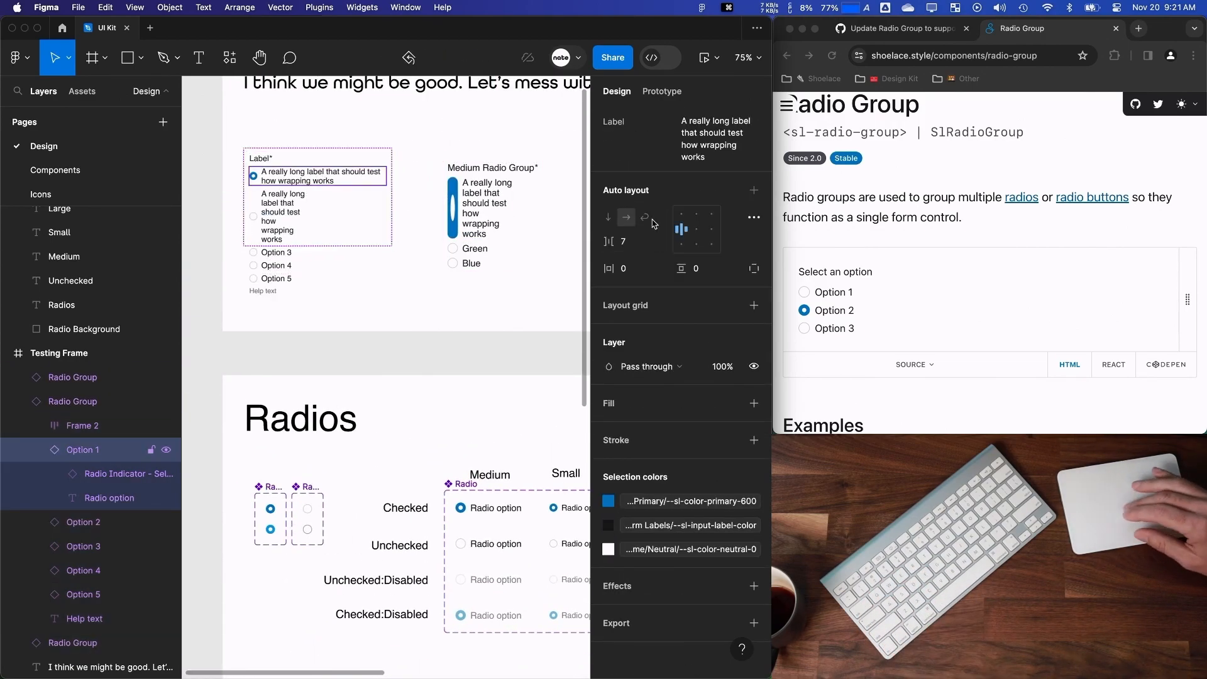
scroll(667, 264, "up", 5)
double_click(478, 203)
scroll(441, 514, "down", 3)
scroll(442, 513, "down", 3)
double_click(412, 496)
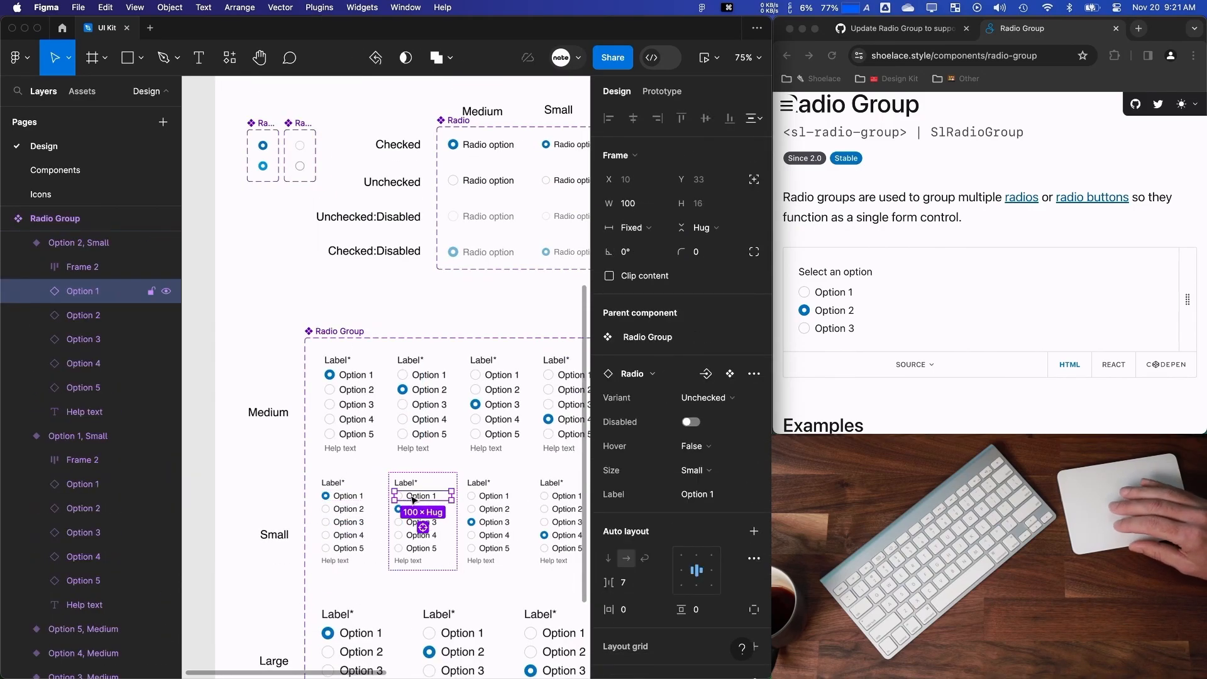
scroll(412, 496, "down", 1)
double_click(325, 453)
key("alt+super+a")
left_click(637, 228)
left_click(664, 294)
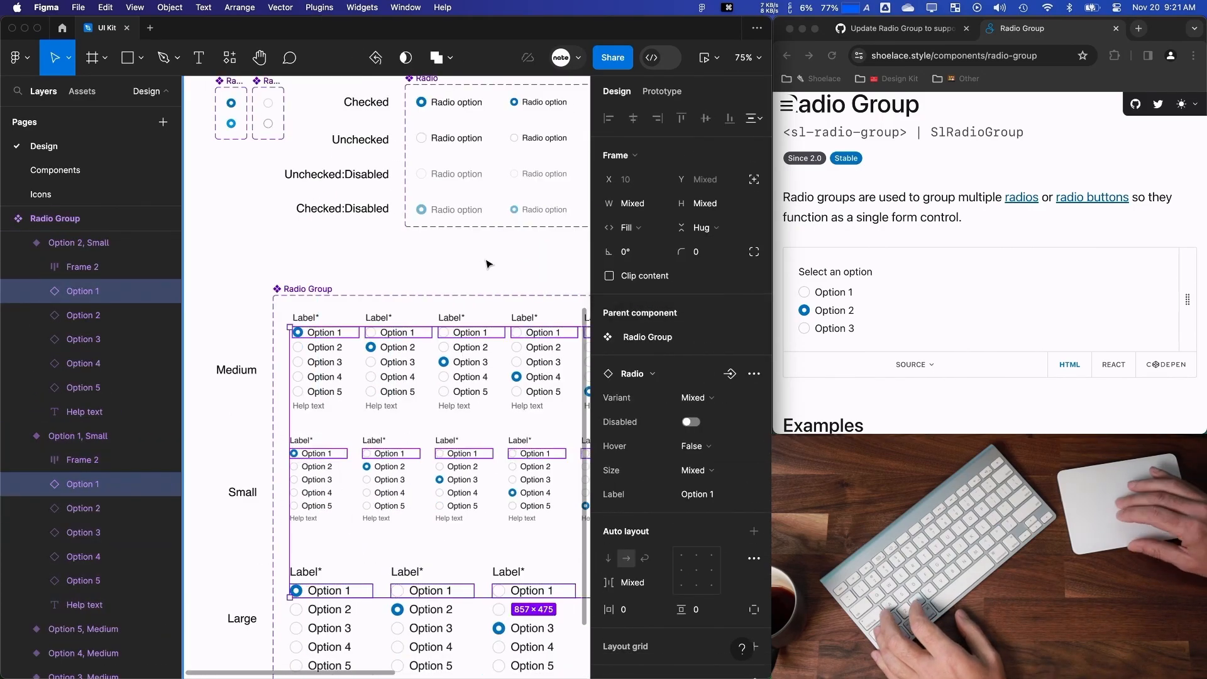
Set the Option 1 label of the Large Radio Group instance to "A really long label that should test how wrapping works".
left_click(496, 261)
scroll(462, 268, "up", 8)
left_click(457, 294)
scroll(454, 317, "down", 3)
scroll(454, 318, "right", 1)
left_click(515, 314)
scroll(665, 531, "down", 2)
left_click(698, 559)
key("super+v")
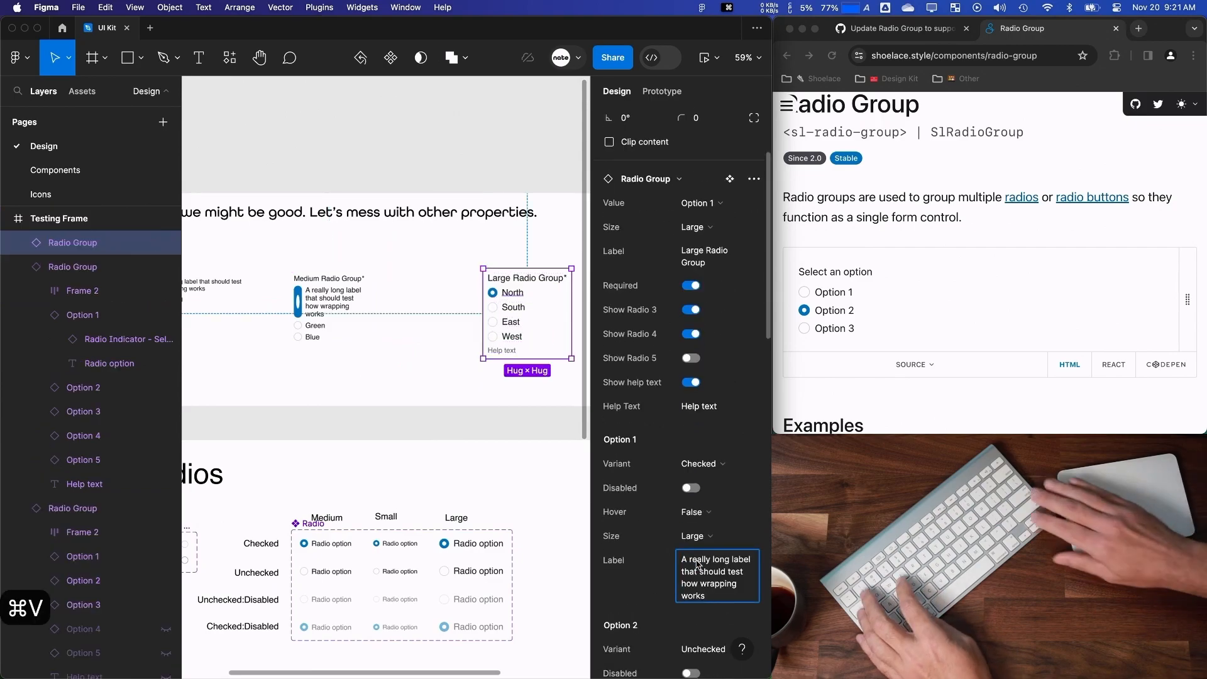
key("Return")
Copy the Medium Radio Group instance's long Option 1 label into its Option 2 label.
scroll(329, 383, "down", 7)
double_click(303, 391)
scroll(332, 262, "up", 6)
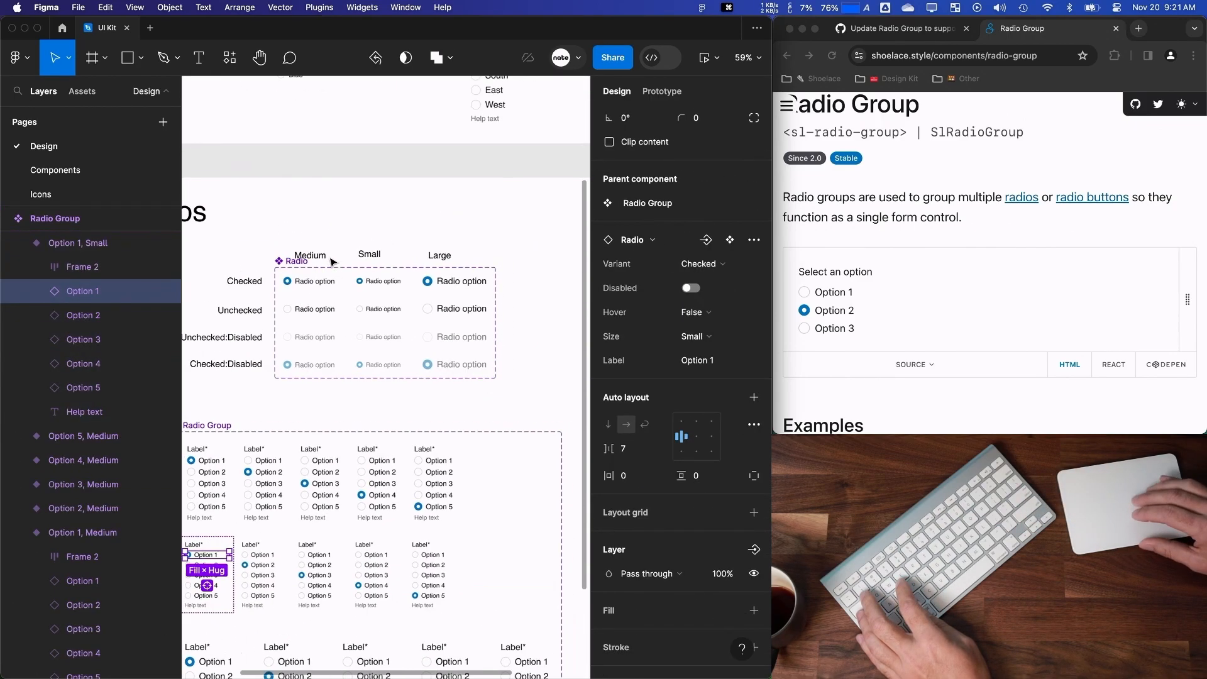
scroll(350, 282, "down", 3)
left_click(366, 390)
left_click(371, 224)
left_click(379, 194)
left_click(377, 211)
scroll(698, 440, "up", 4)
left_click(715, 318)
key("super+c")
left_click(701, 489)
key("super+v")
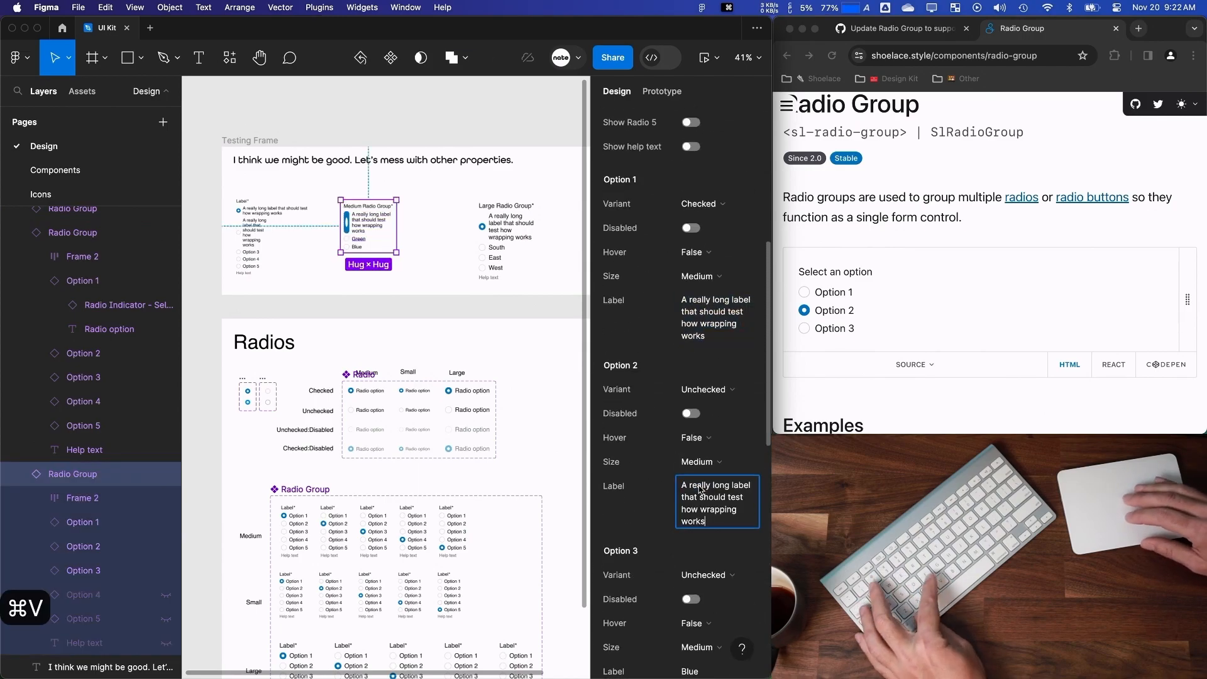
Set the Option 2 label of the Large Radio Group instance to "A really long label that should test how wrapping works".
double_click(505, 243)
left_click(506, 193)
left_click(507, 210)
scroll(674, 425, "up", 8)
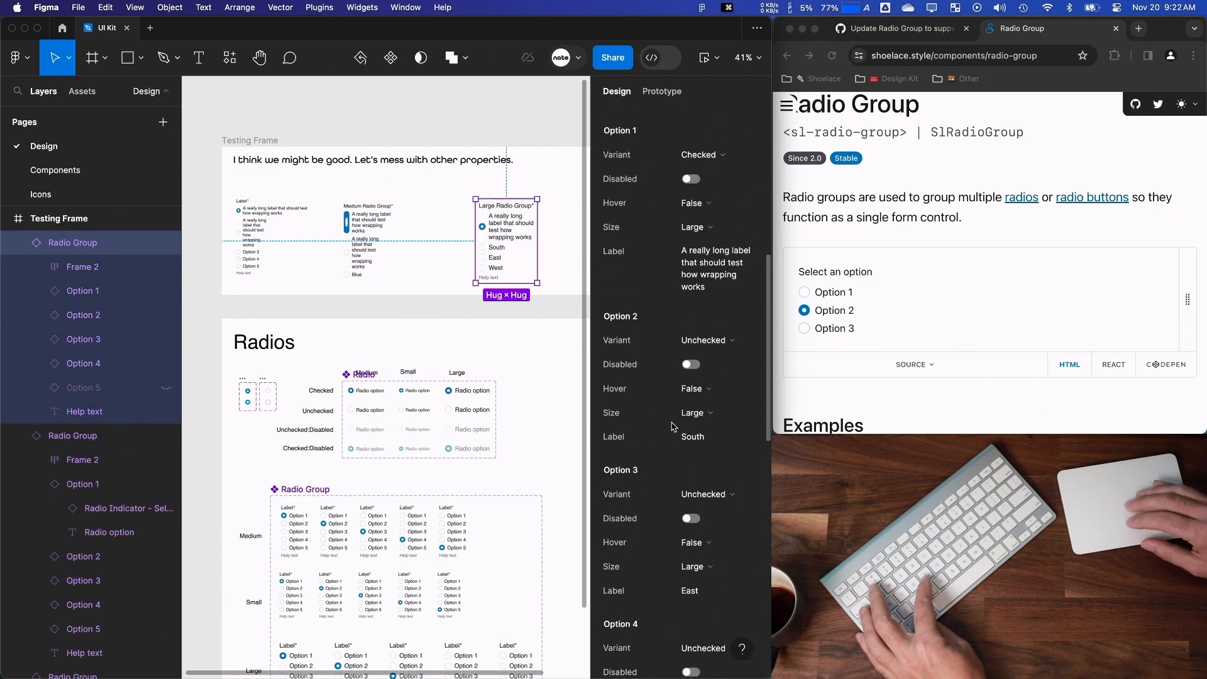
left_click(689, 437)
key("super+v")
key("Return")
scroll(491, 226, "right", 3)
scroll(490, 227, "down", 1)
scroll(440, 214, "left", 4)
scroll(440, 214, "down", 1)
Select the matching Option 2 radios across all Radio Group variants and set their width to fill container.
left_click(394, 194)
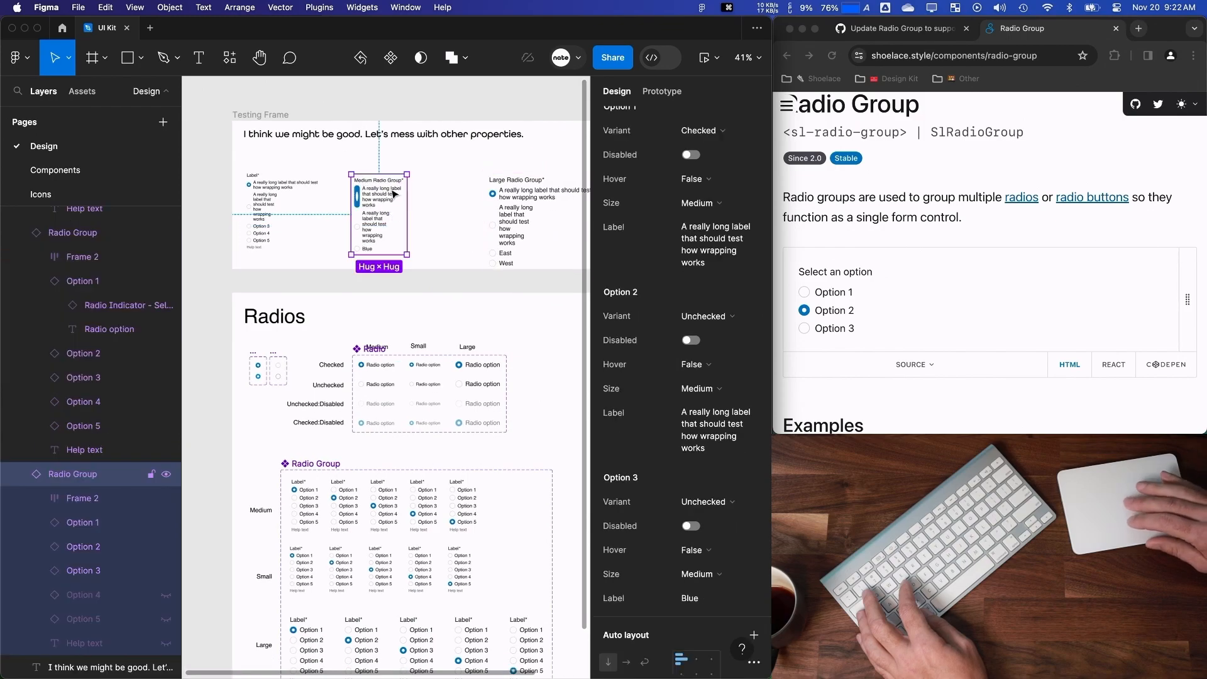
scroll(390, 226, "left", 4)
double_click(340, 192)
scroll(342, 202, "down", 8)
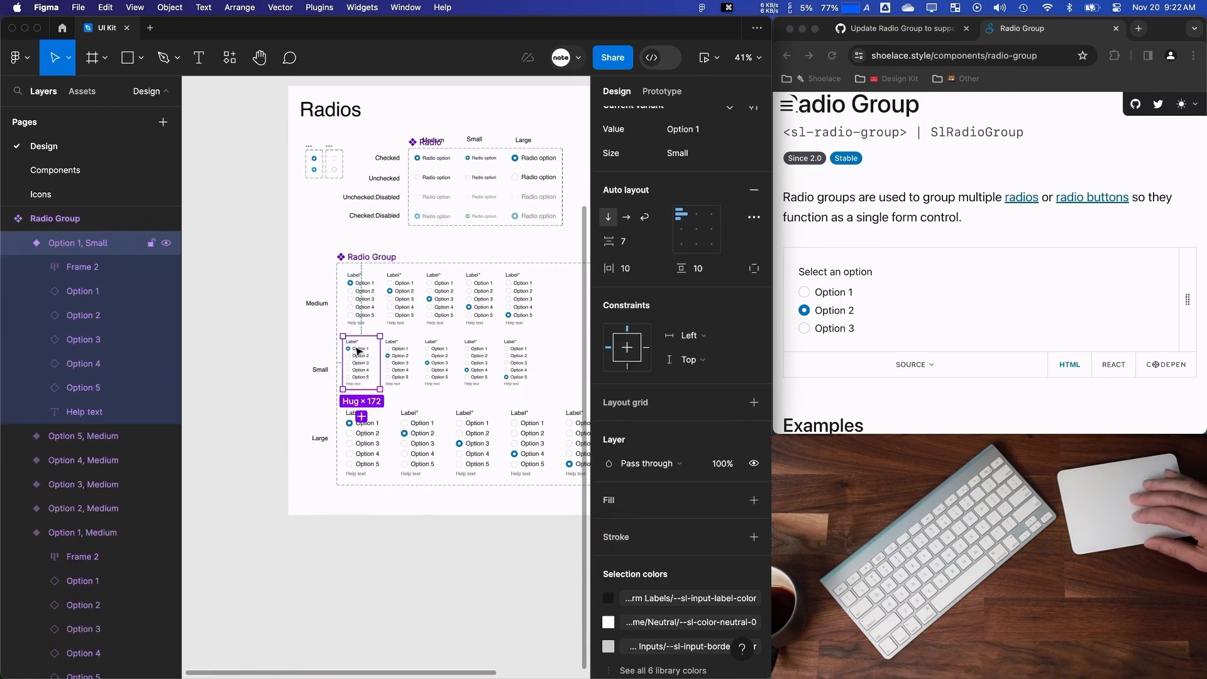
double_click(362, 352)
scroll(364, 367, "up", 3)
left_click(390, 319)
double_click(351, 351)
left_click(361, 380)
left_click(360, 343)
left_click(315, 350)
double_click(360, 352)
left_click(361, 381)
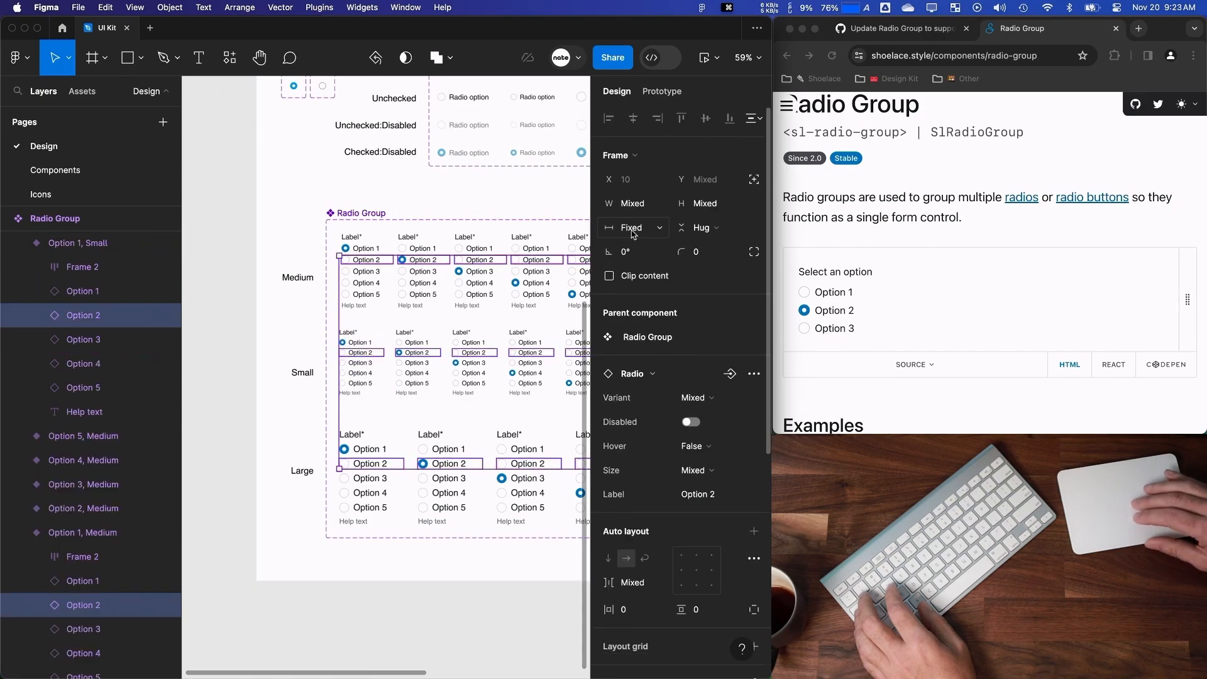
Select the matching Option 3 radios across all Radio Group variants and set their width to fill container.
double_click(361, 363)
left_click(313, 375)
double_click(361, 363)
left_click(361, 392)
left_click(630, 227)
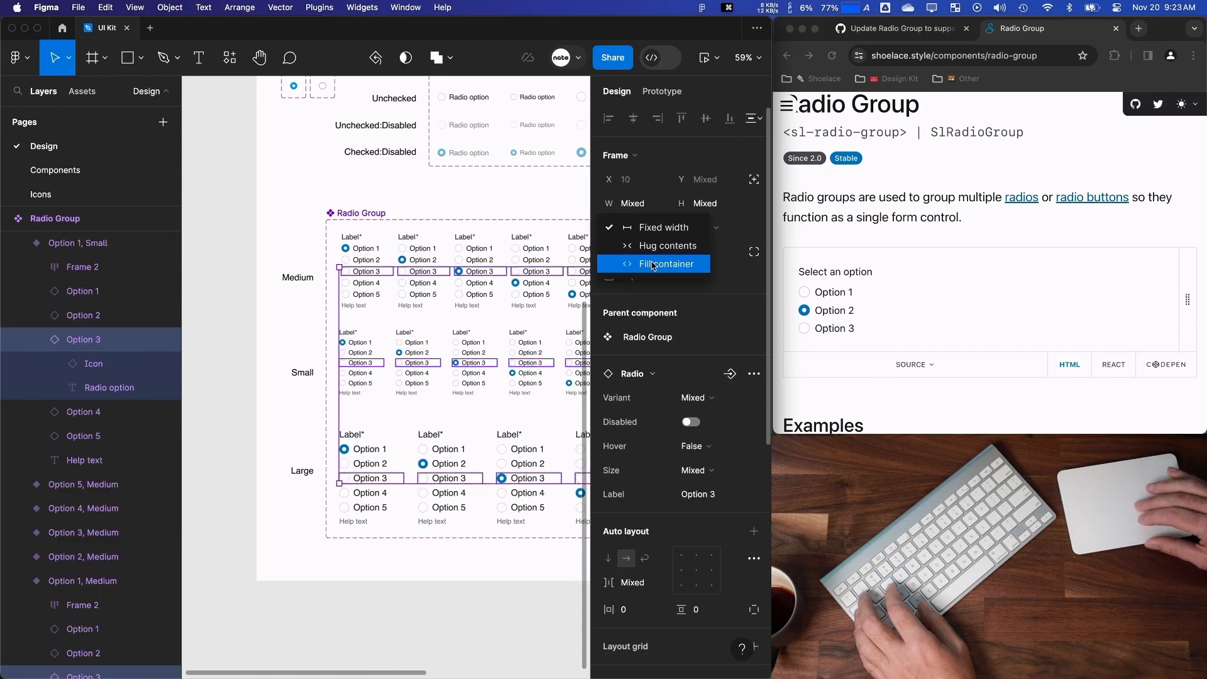
left_click(647, 263)
Select the matching Option 4 radios across all Radio Group variants and set their width to fill container.
double_click(366, 375)
key("shift+Return")
key("super+alt+a")
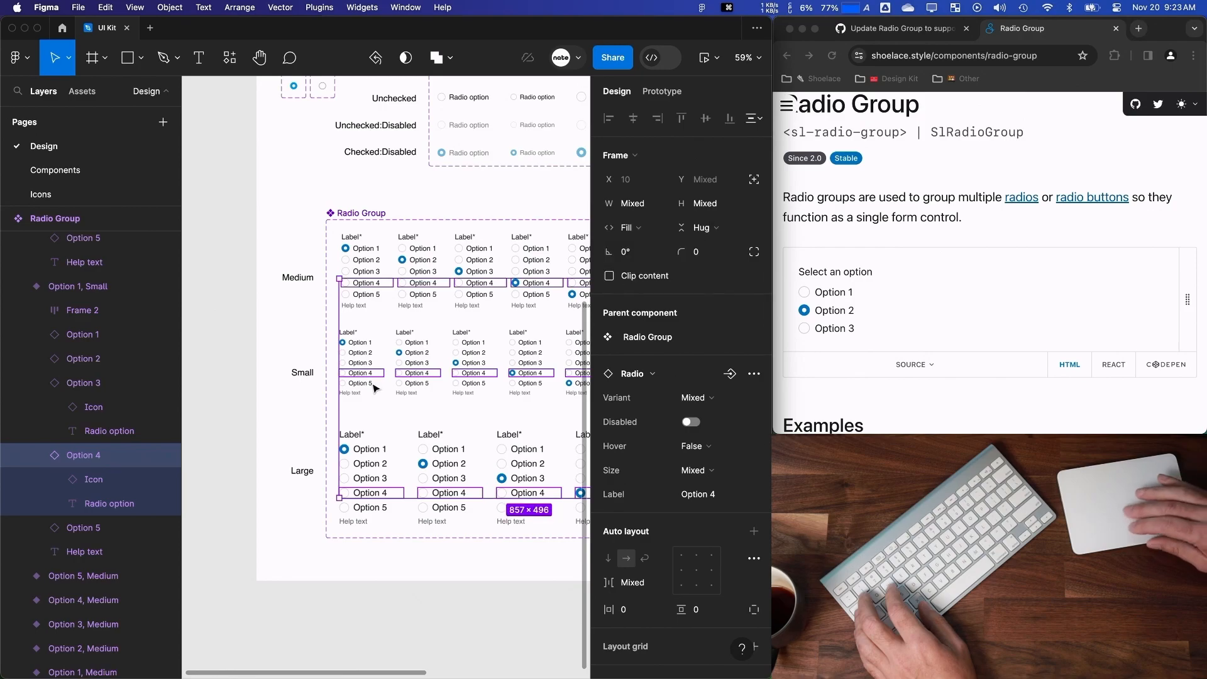
Select the matching Option 5 radios across all Radio Group variants and set their width to fill container.
left_click(362, 383)
left_click(361, 412)
left_click(630, 227)
left_click(648, 264)
key("super+z")
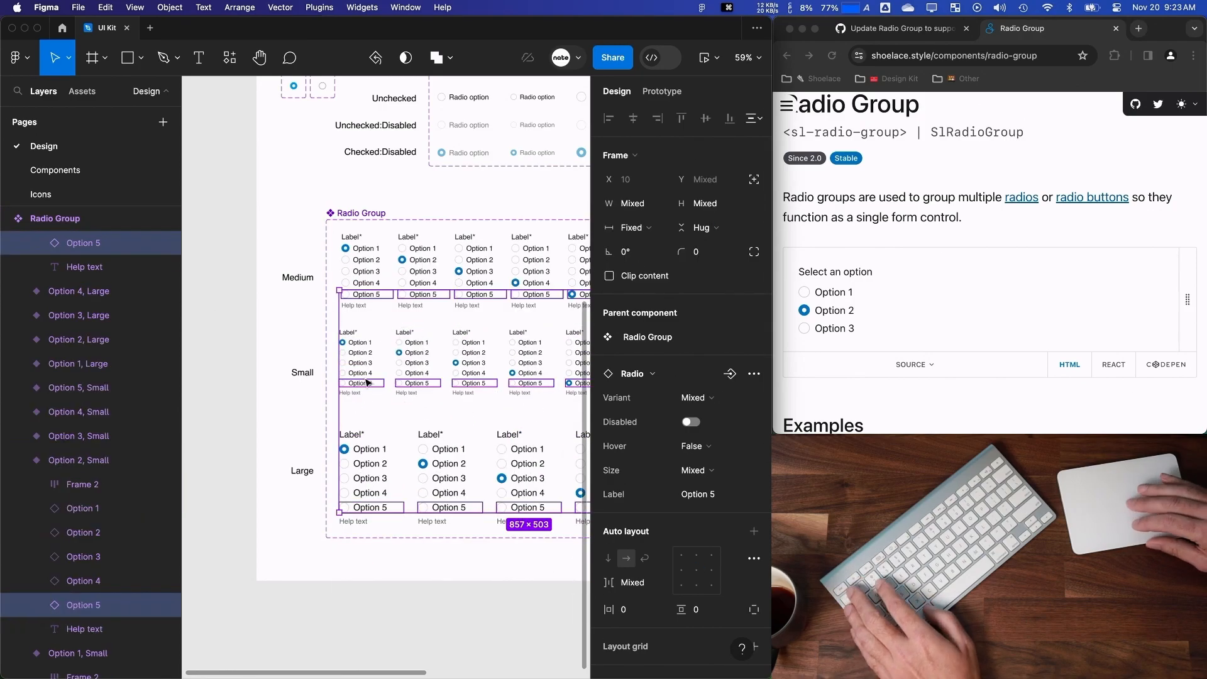
scroll(366, 382, "right", 3)
scroll(367, 383, "left", 1)
left_click(631, 227)
left_click(651, 267)
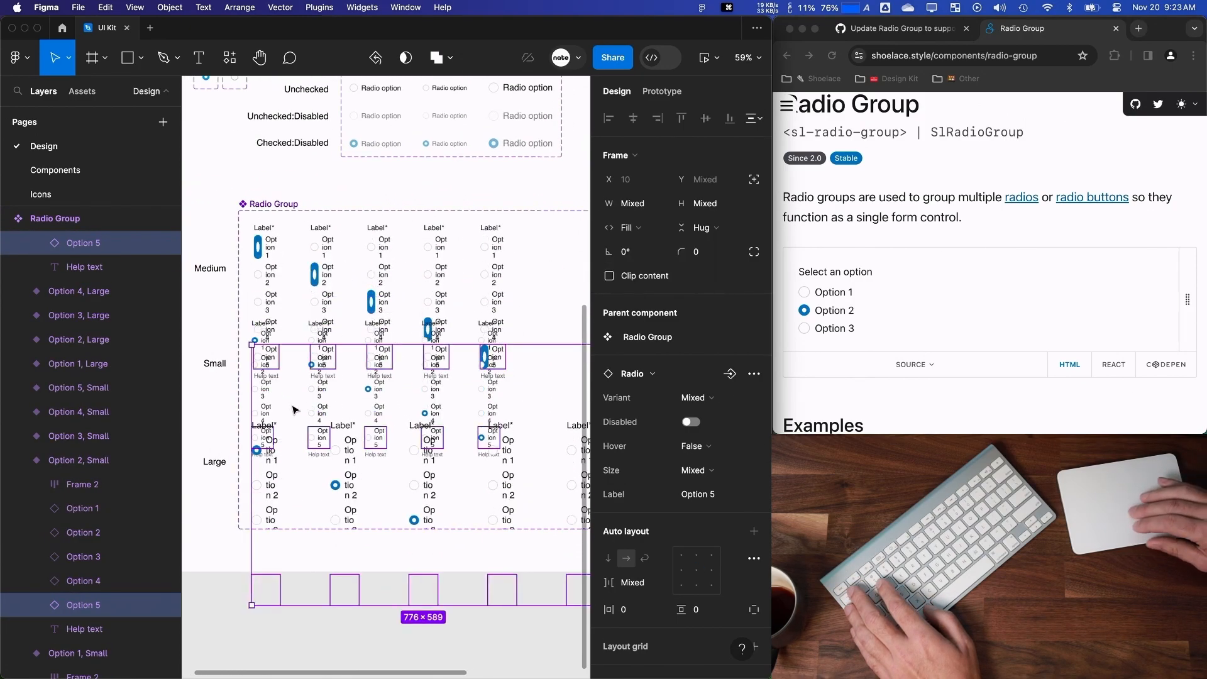
Give the Option 1, Medium variant of the Radio Group a fixed width of 113.
scroll(293, 410, "up", 5)
scroll(302, 345, "down", 4)
left_click(314, 278)
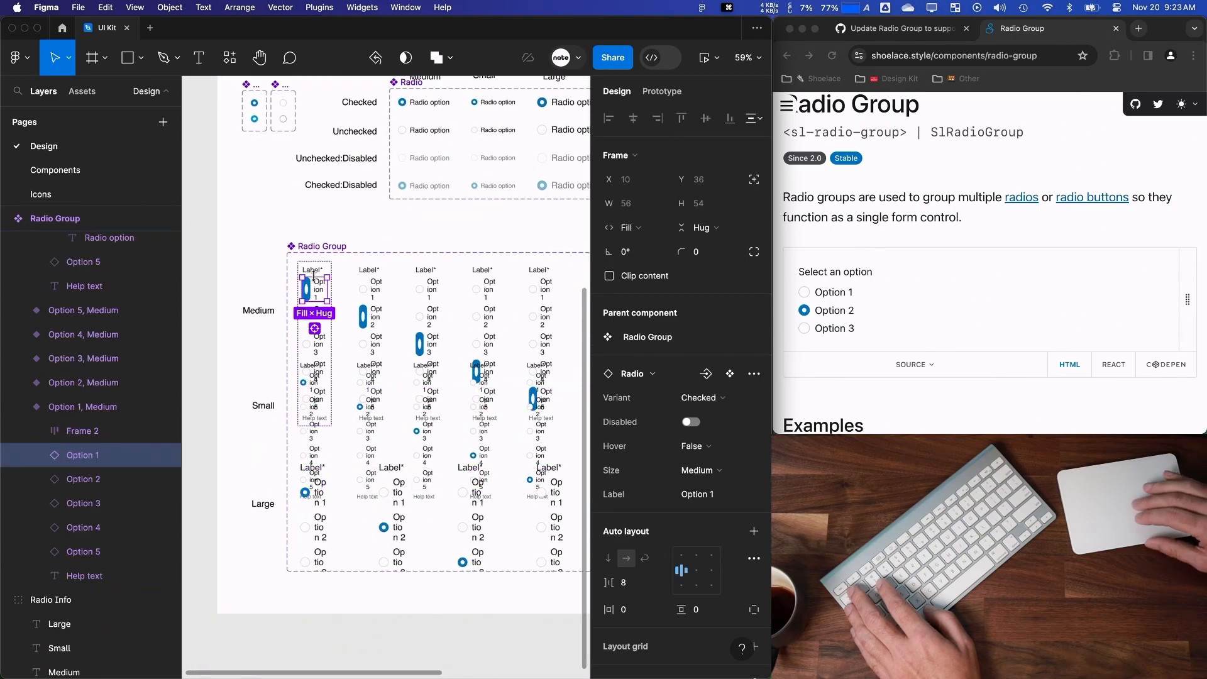
key("Escape")
left_click(647, 203)
type("200")
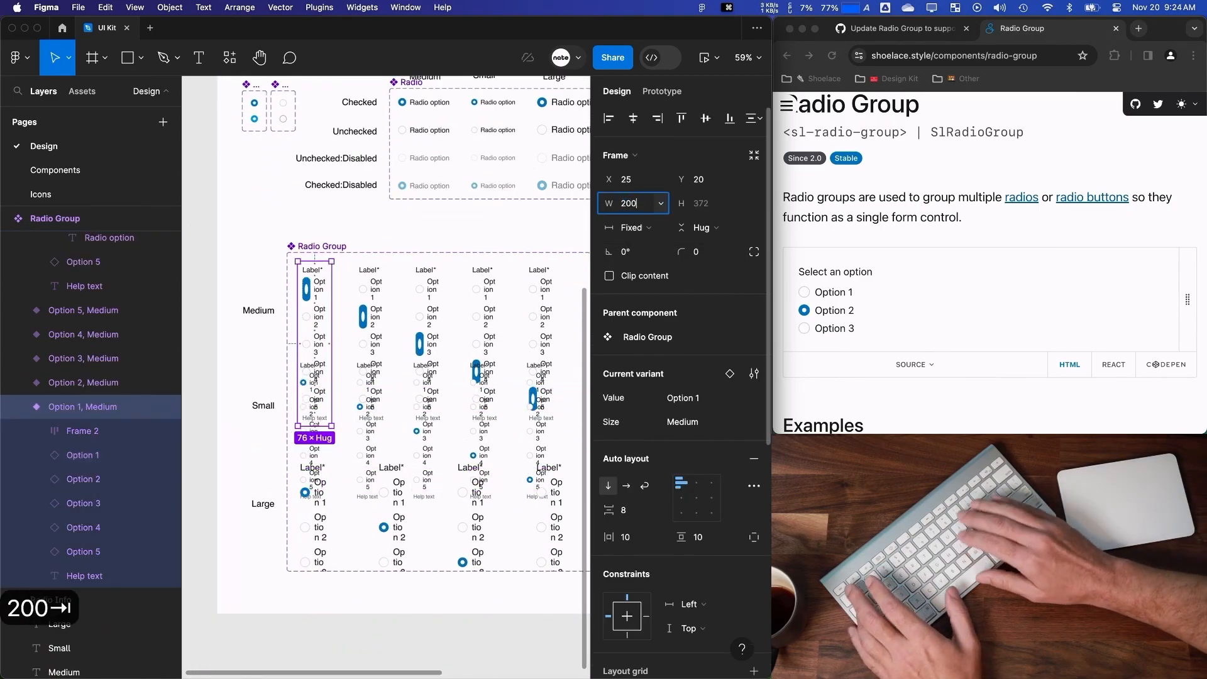
key("Return")
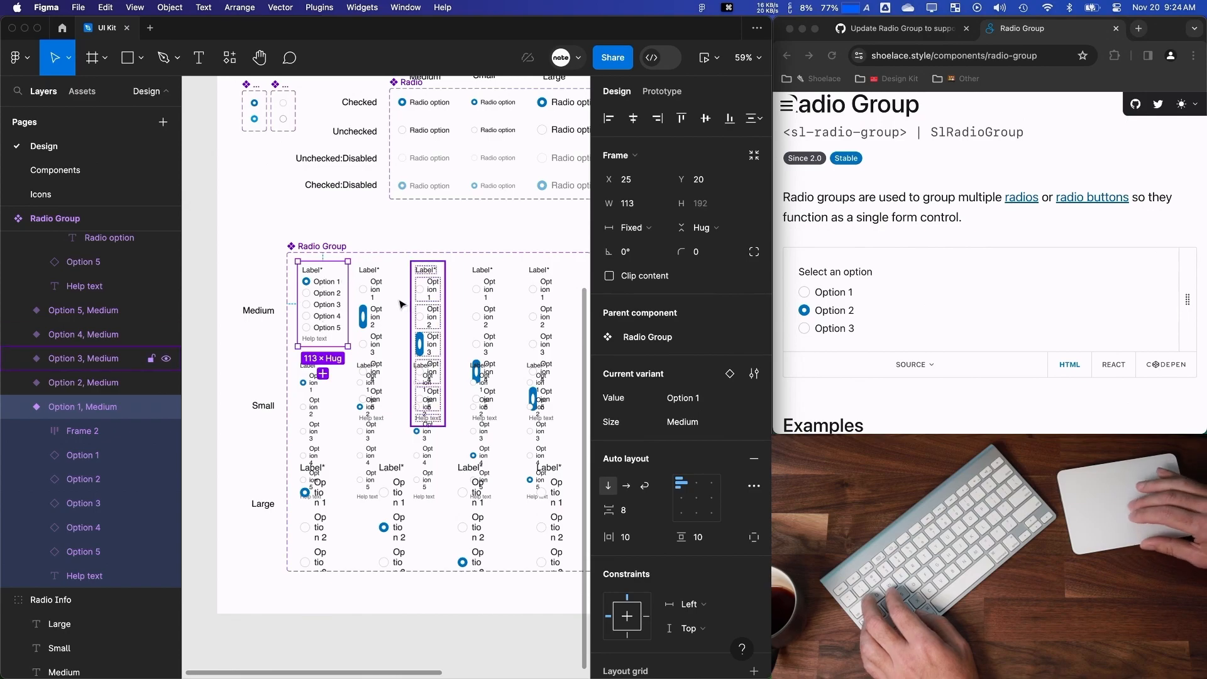
Select the Option 2 to Option 5 Medium variants together and set their width to 113.
left_click(379, 303)
left_click(430, 301, "shift")
left_click(488, 297, "shift")
left_click(542, 297, "shift")
left_click(641, 203)
type("113")
key("Return")
Select all five Small Radio Group variants and set their width to 118.
left_click(317, 396)
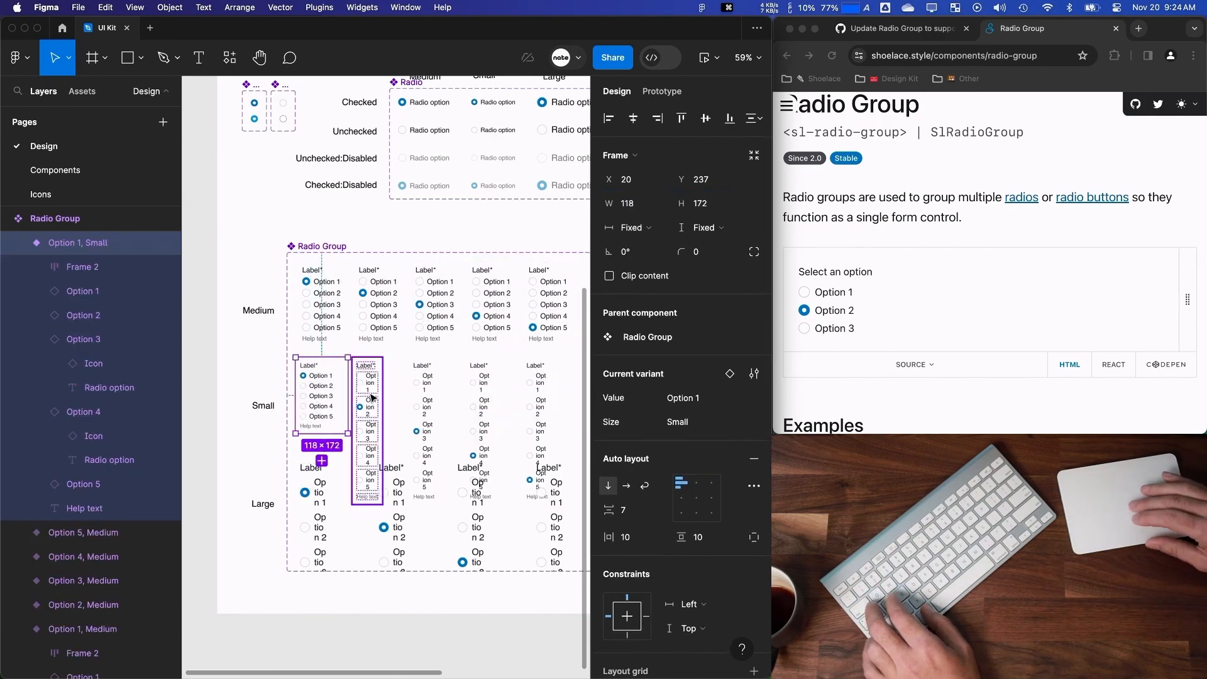
left_click(371, 398, "shift")
left_click(427, 399, "shift")
left_click(483, 399, "shift")
left_click(536, 399, "shift")
left_click(635, 205)
type("118")
key("Tab")
Set the width of all five Large Radio Group variants to 152.
left_click(330, 476)
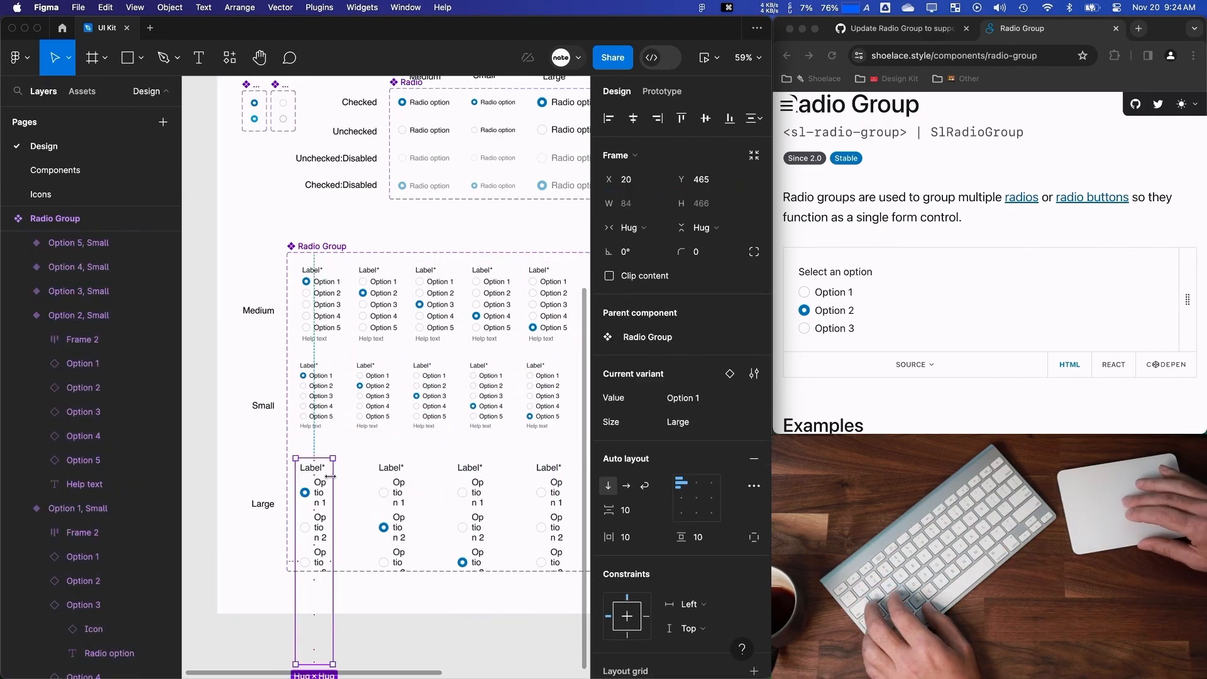
left_click(392, 481)
left_click(471, 482, "shift")
left_click(548, 481, "shift")
left_click(622, 209)
type("152")
key("Tab")
scroll(402, 390, "right", 3)
left_click(507, 487)
left_click(628, 203)
type("152")
key("Tab")
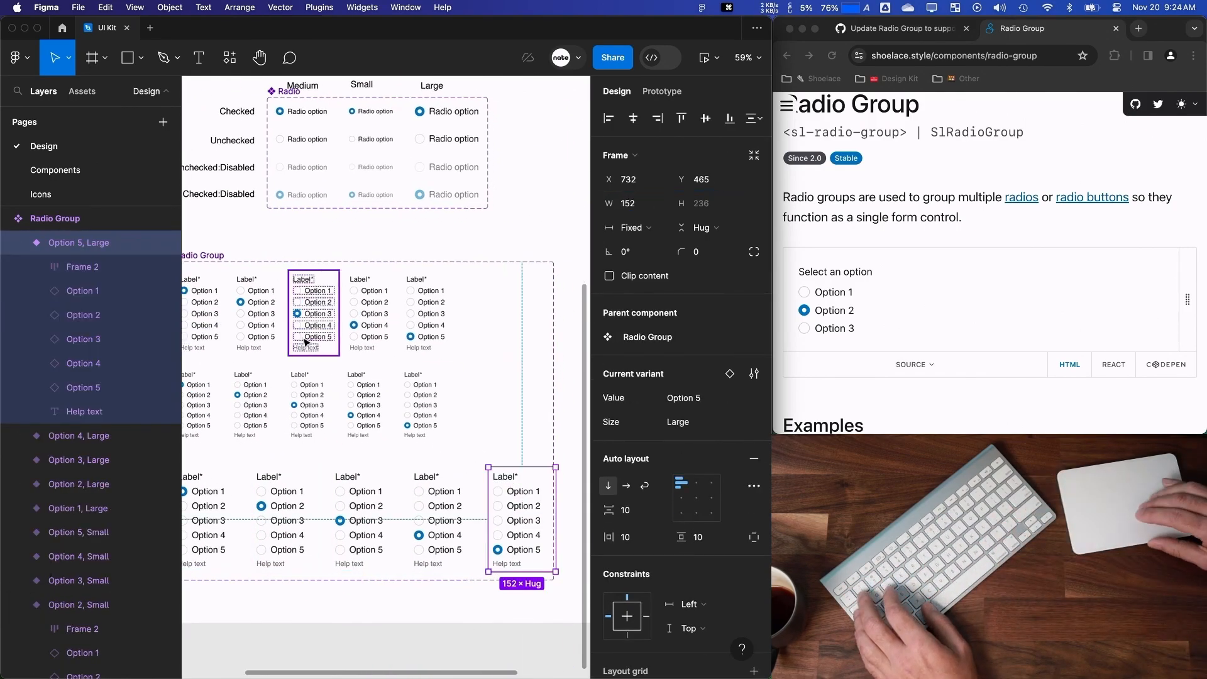
Examine the wrapped labels in the testing frame and the sizing of the checked indicator in the Option 1, Small variant.
scroll(305, 342, "up", 3)
scroll(305, 342, "left", 2)
left_click(306, 342)
scroll(305, 342, "down", 5)
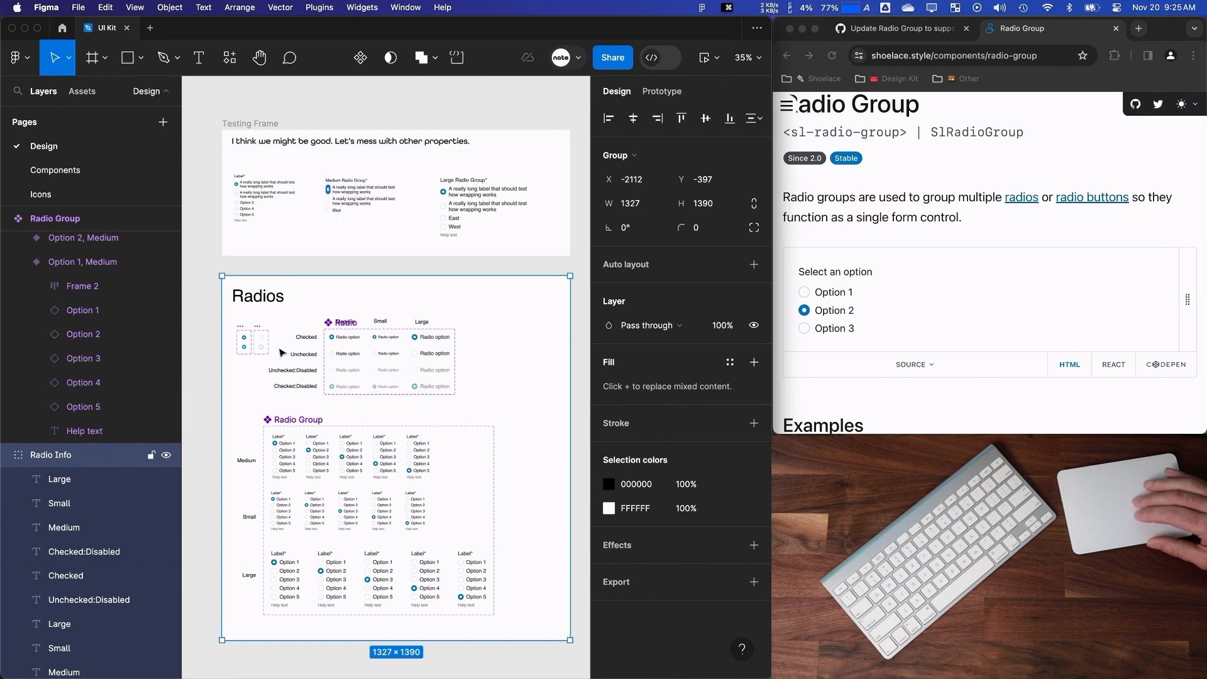
scroll(313, 247, "down", 2)
scroll(282, 447, "up", 5)
double_click(281, 428)
double_click(281, 429)
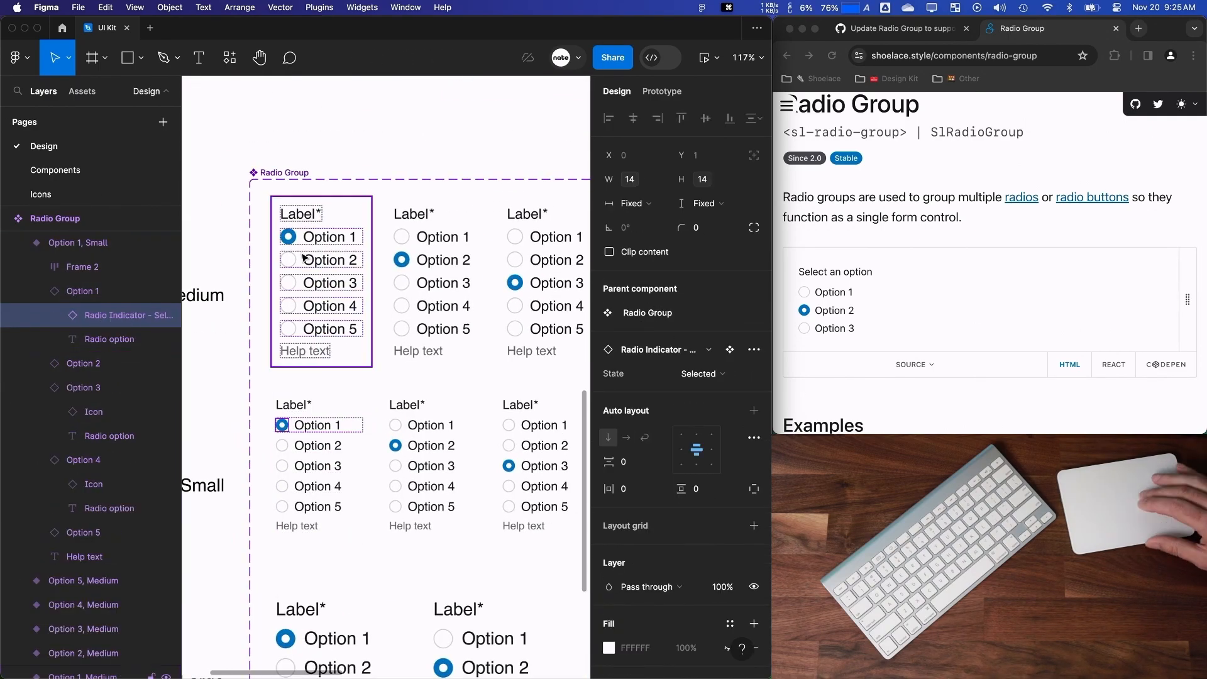
Set the checked indicator icon of Option 1 in the Option 1, Medium variant to a fixed height.
left_click(348, 241)
double_click(291, 237)
left_click(646, 228)
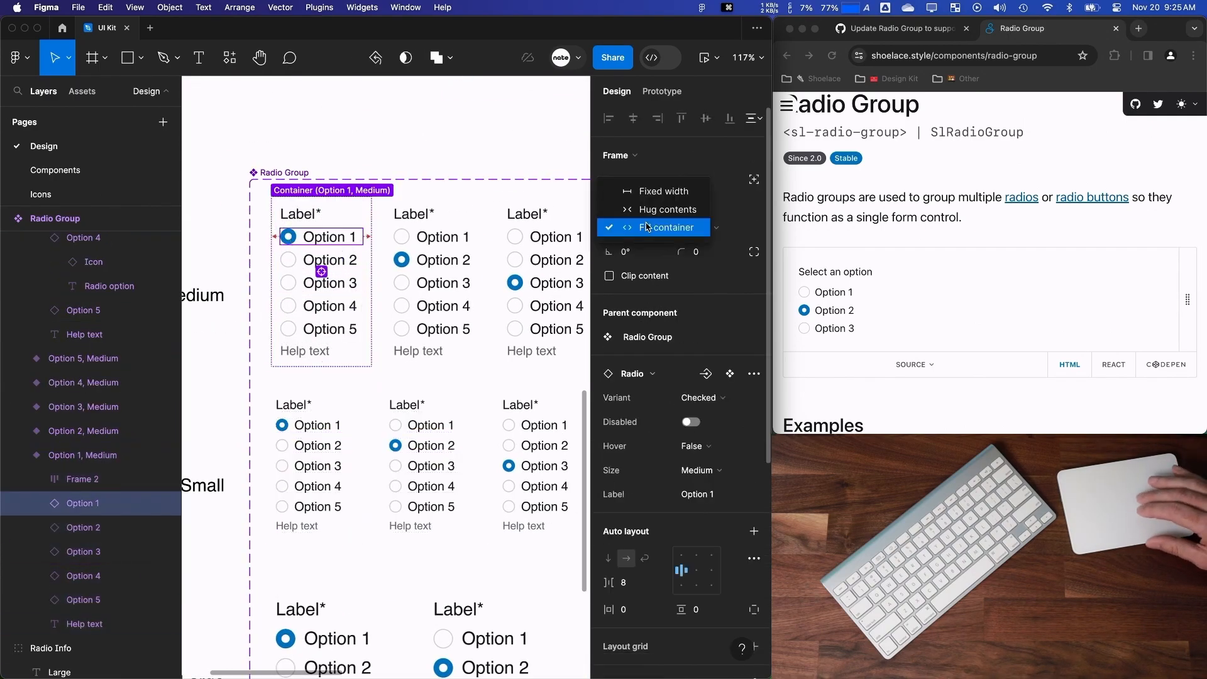
left_click(45, 502)
left_click(73, 526)
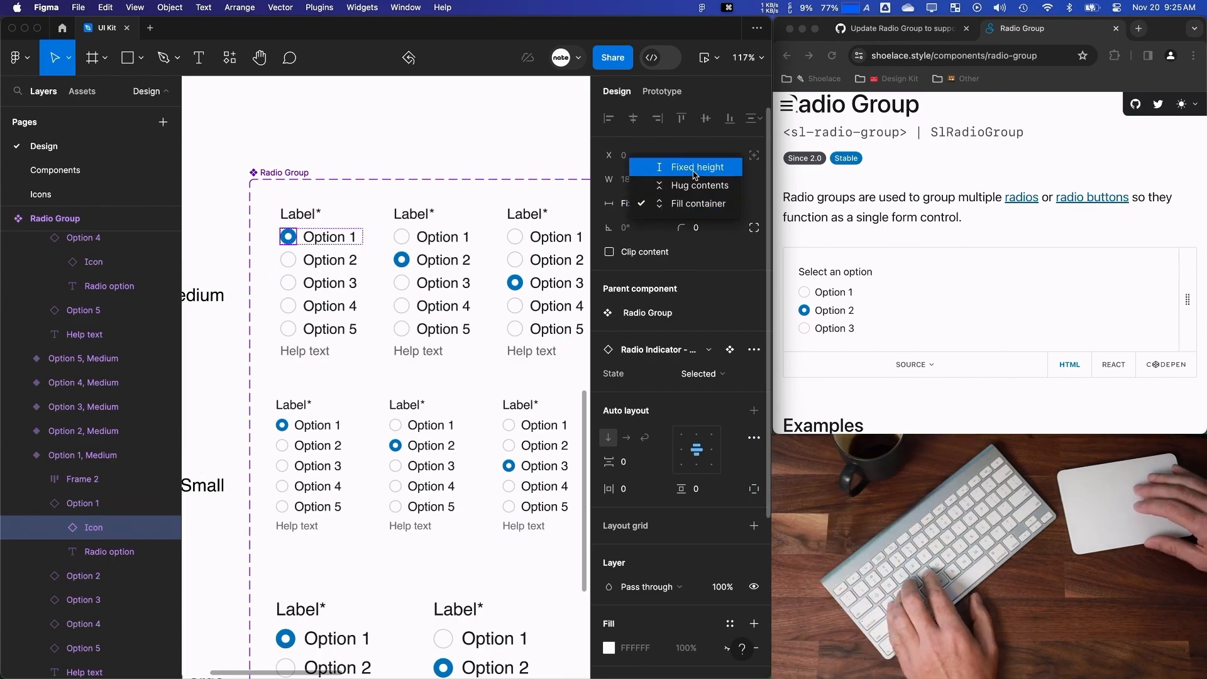
left_click(695, 173)
Set the value of the Medium Radio Group instance in the testing frame to Option 2.
left_click(477, 151)
scroll(356, 220, "down", 5)
scroll(356, 221, "up", 5)
left_click(418, 226)
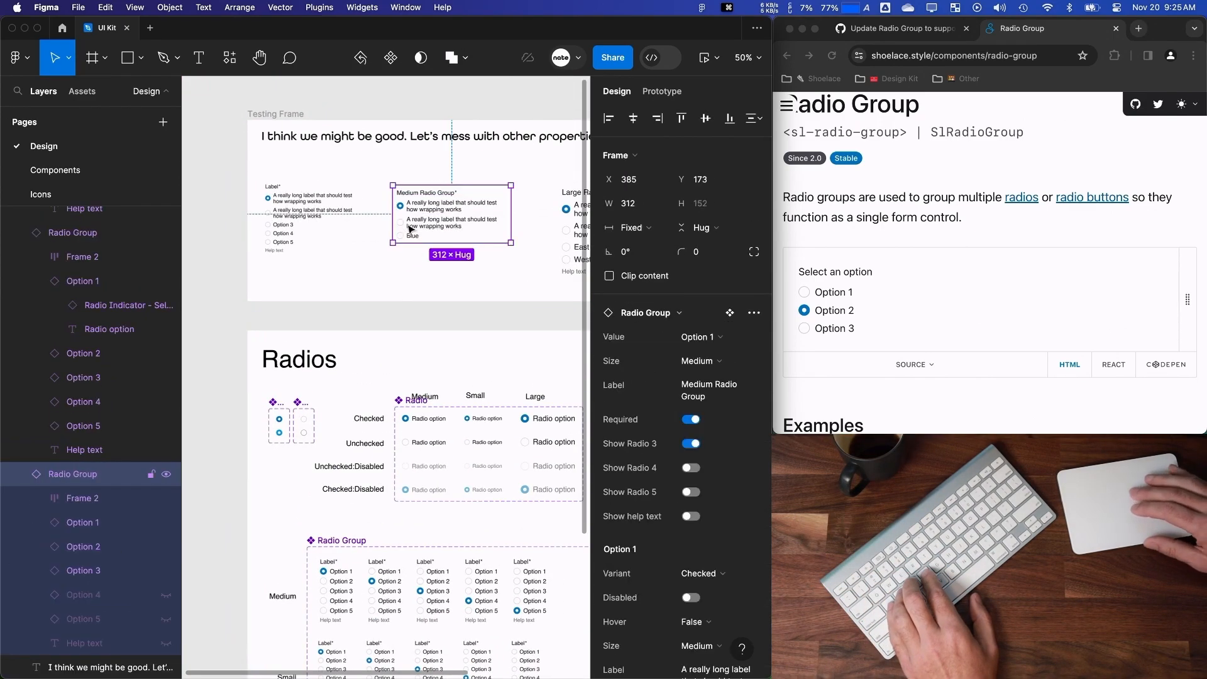
scroll(390, 389, "down", 5)
scroll(371, 433, "up", 5)
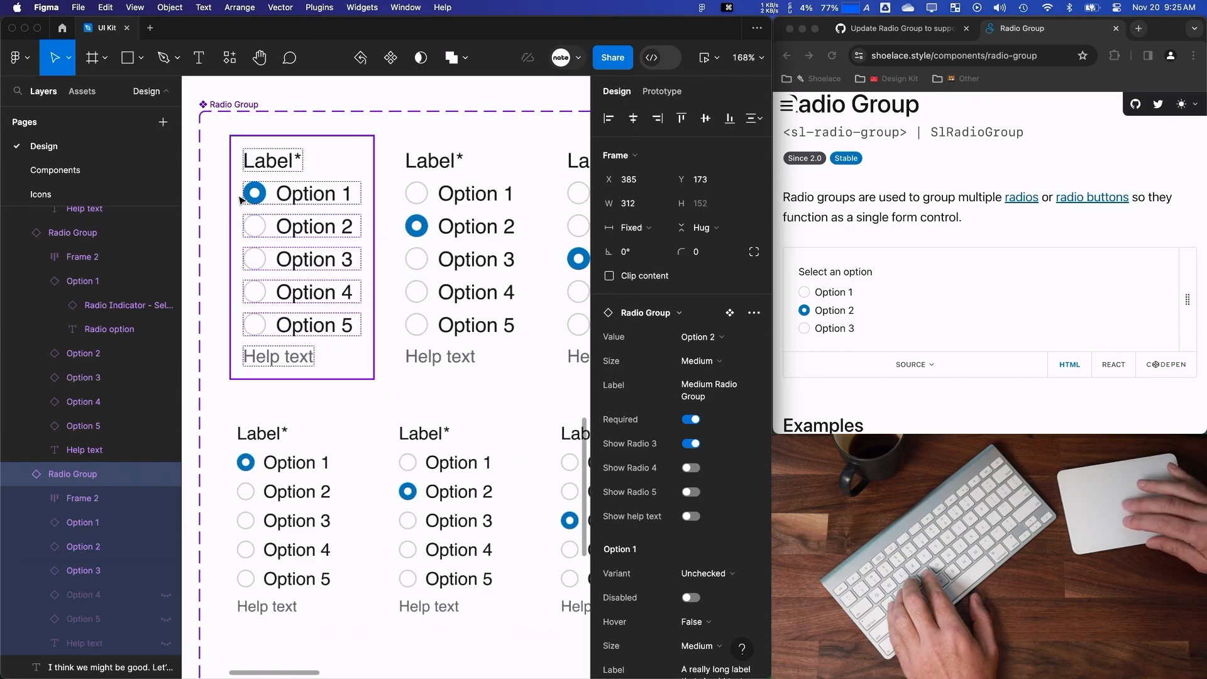
left_click(254, 212)
left_click(255, 225, "super")
left_click(255, 194, "super")
left_click(407, 221, "super")
scroll(407, 220, "right", 3)
left_click(439, 224, "shift")
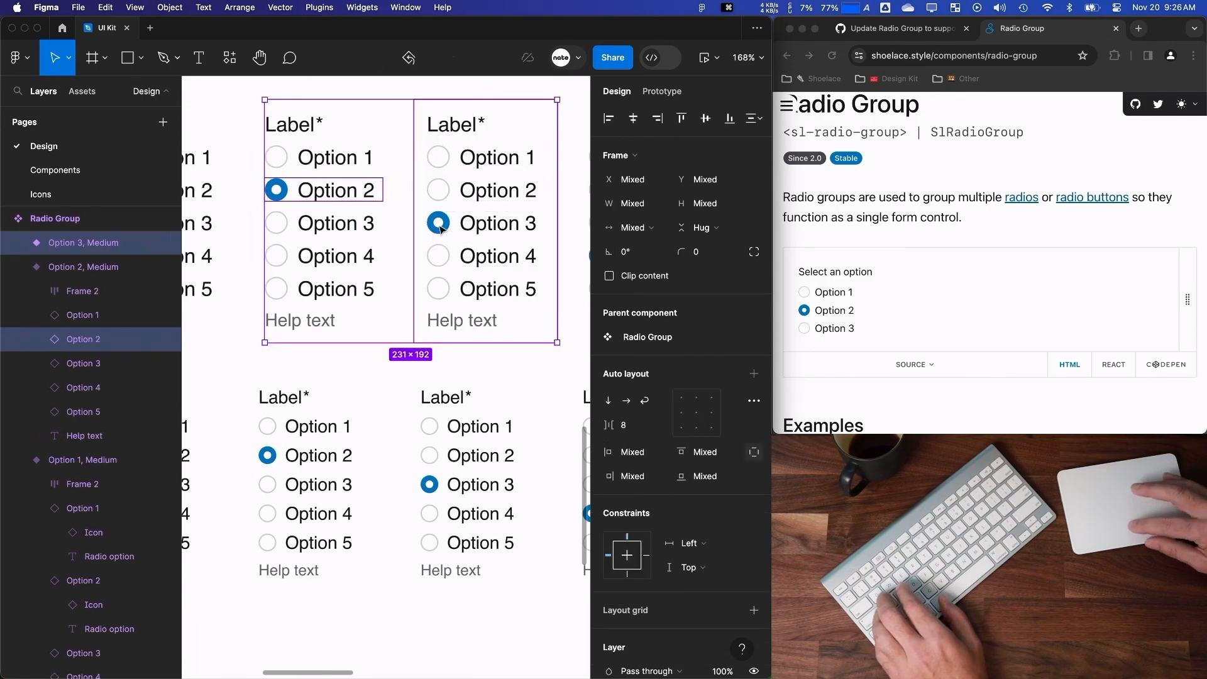
Set the checked indicator icon of Option 2 in the Option 2, Medium variant to a fixed height.
scroll(439, 223, "down", 3)
left_click(337, 202, "super")
double_click(337, 202)
left_click(438, 223)
double_click(332, 202)
double_click(332, 202)
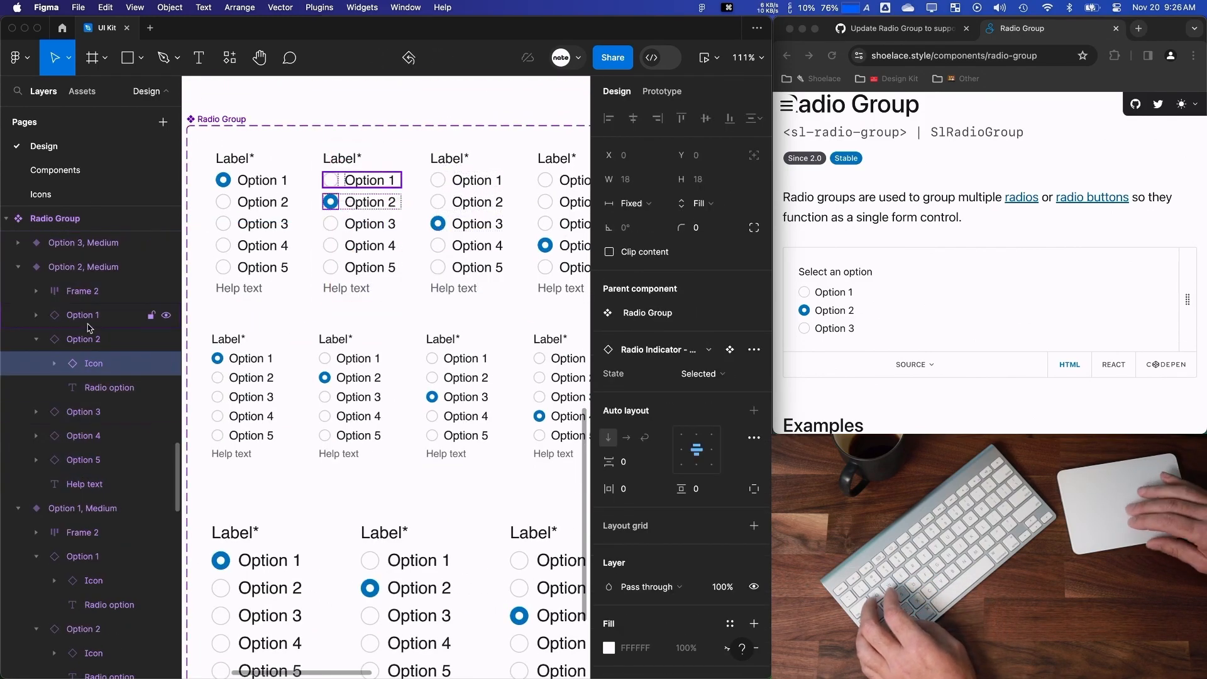
left_click(709, 204)
left_click(713, 187)
Give the checked indicators in the Option 3, Option 4 and Option 5 Medium variants a fixed height.
double_click(439, 223)
double_click(439, 224)
left_click(711, 206)
left_click(710, 169)
left_click(545, 245)
double_click(545, 245)
left_click(709, 204)
left_click(711, 168)
scroll(453, 302, "right", 3)
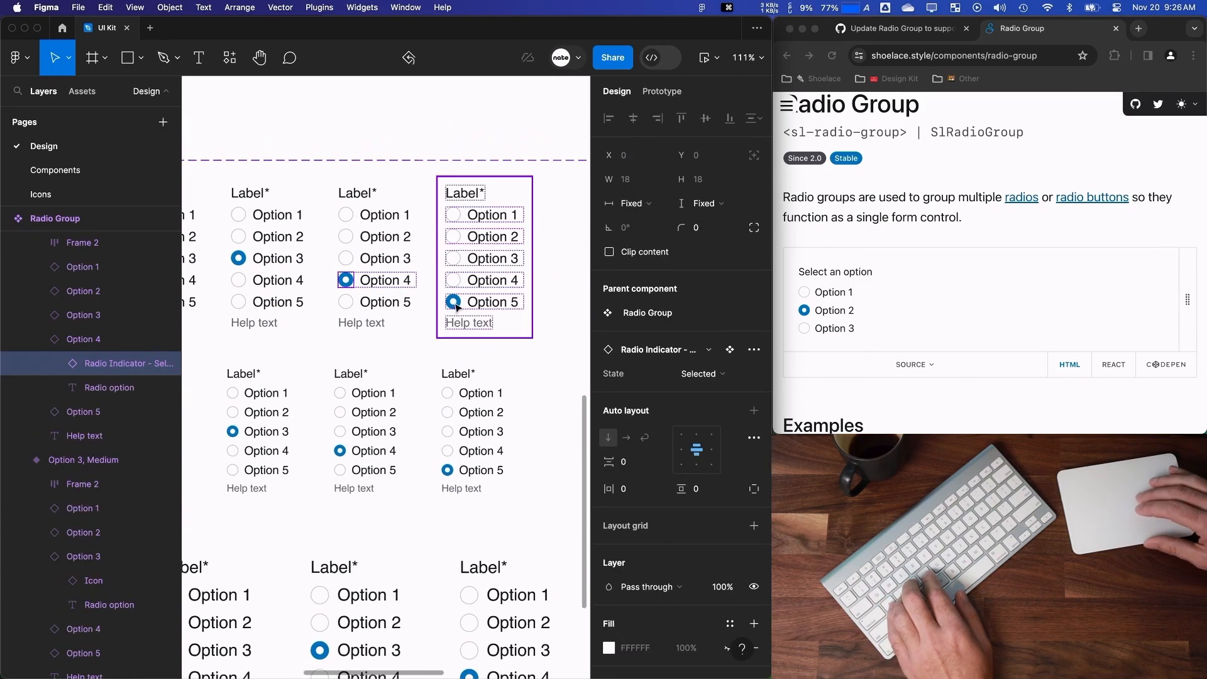
double_click(453, 301)
left_click(708, 205)
left_click(409, 360)
Preview the testing frame as a prototype, try different options in the Medium and Large radio groups, and close the preview.
scroll(409, 360, "down", 5)
scroll(409, 360, "up", 5)
scroll(407, 352, "left", 2)
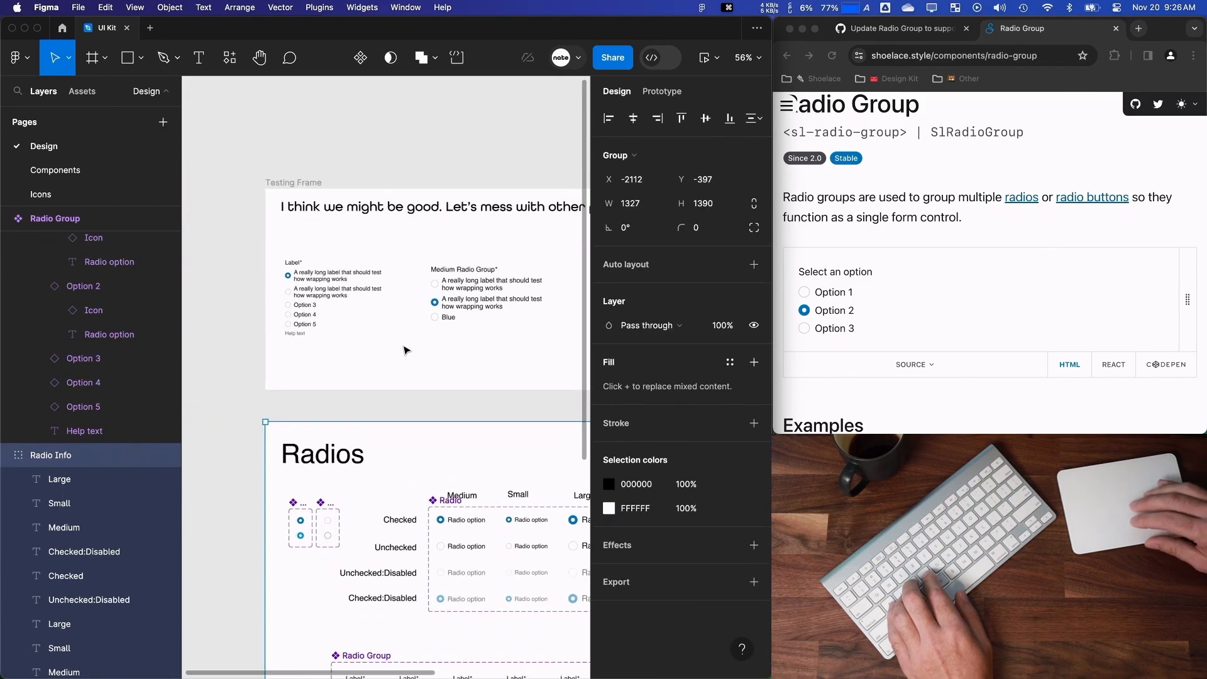
scroll(405, 355, "right", 2)
left_click(703, 57)
left_click(428, 213)
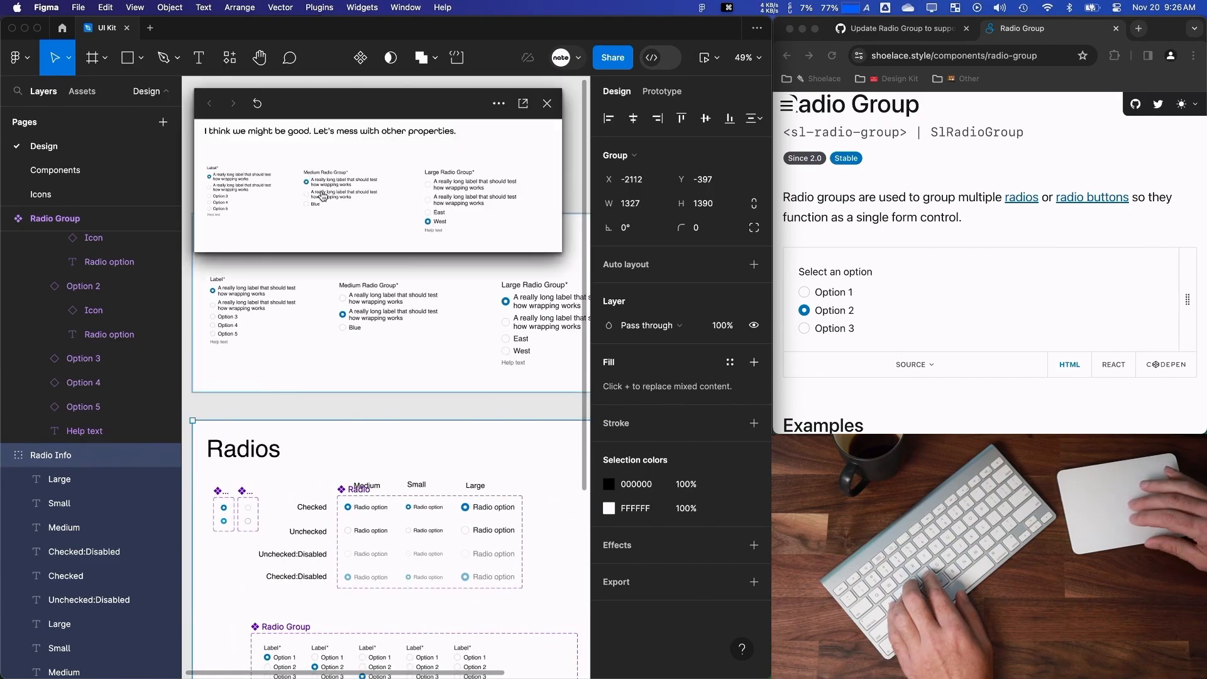
left_click(309, 207)
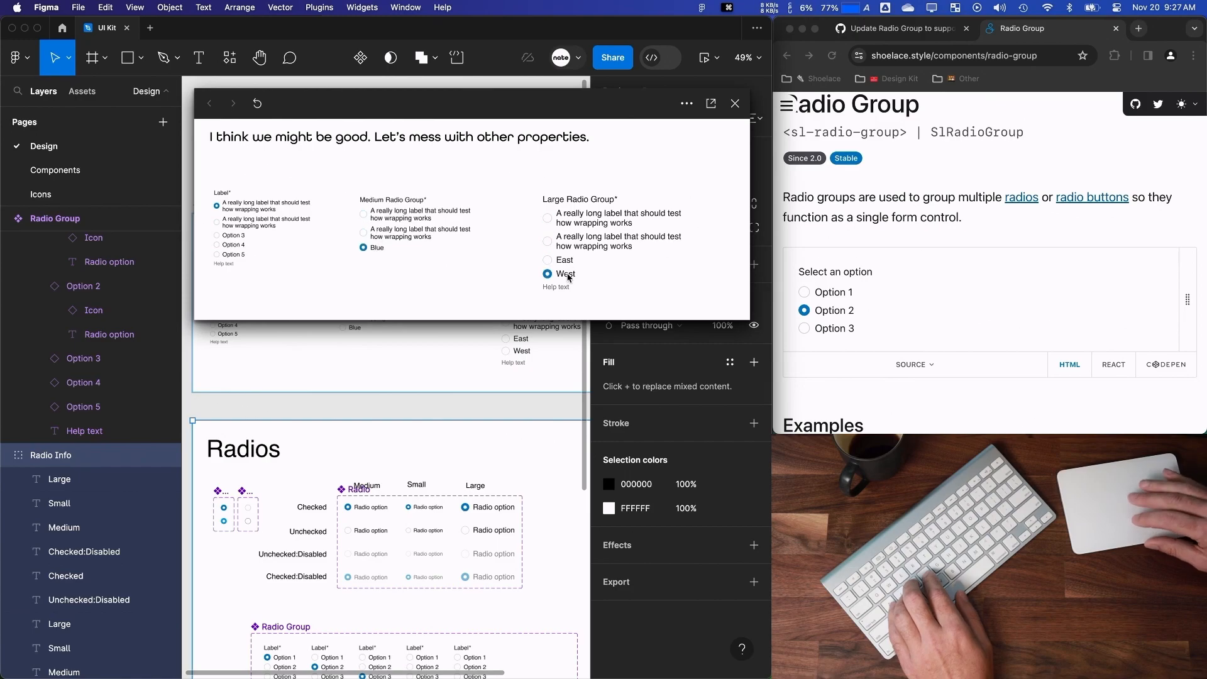
left_click(735, 103)
Resize the Small Radio Group instance in the testing frame to about 226 × 322.
scroll(390, 313, "down", 5)
left_click(344, 305)
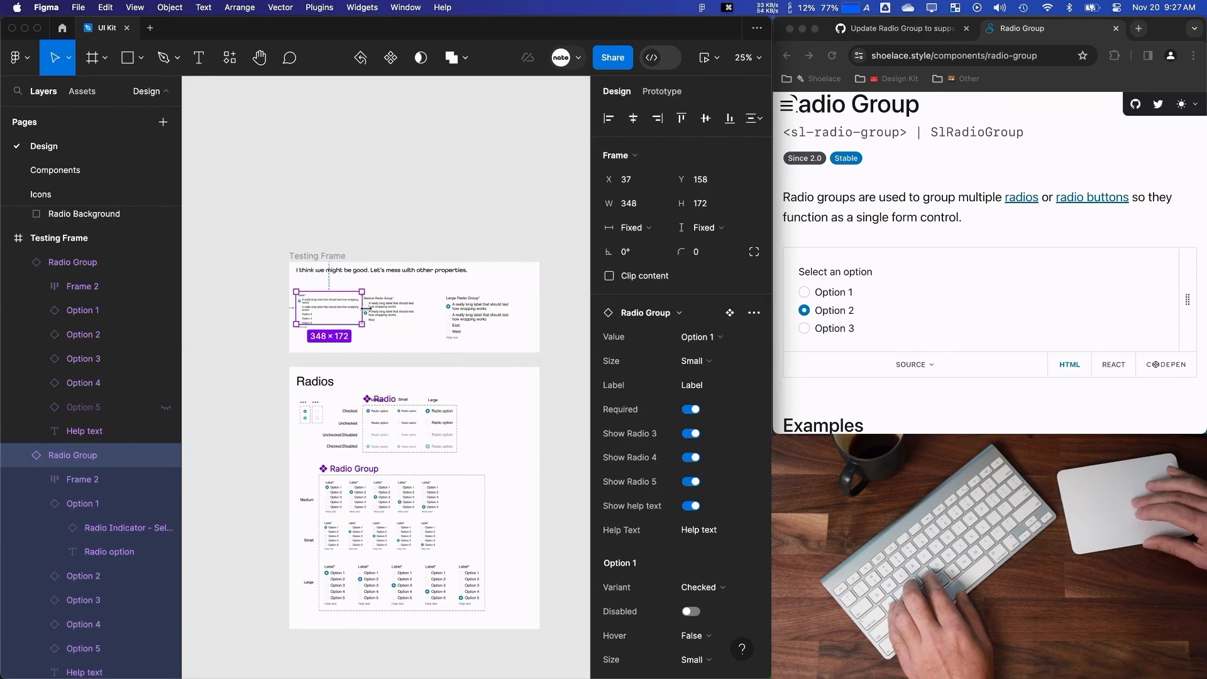
left_click_drag(361, 326, 340, 326)
scroll(318, 322, "up", 6)
Set the Small Radio Group instance's help text and label to "A really long label that should test how wrapping works".
double_click(277, 342)
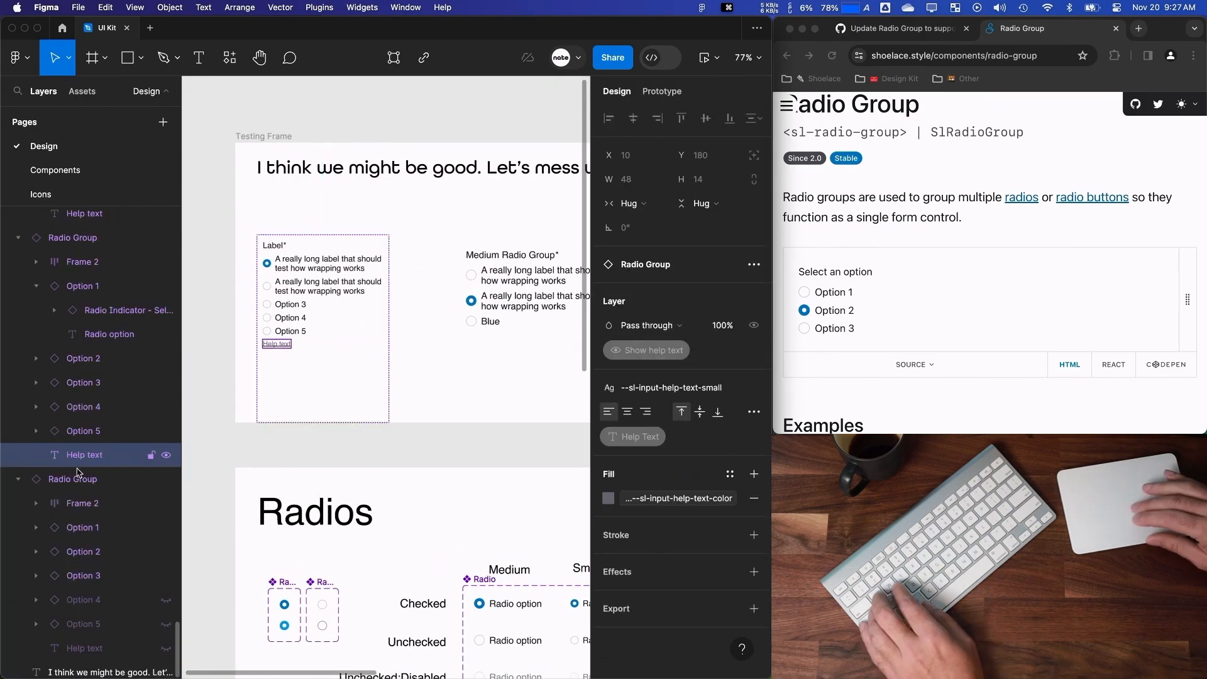
scroll(280, 345, "down", 9)
left_click(326, 368)
scroll(317, 322, "up", 10)
scroll(317, 321, "down", 5)
left_click(318, 322)
left_click(704, 531)
type("A really long label that should test how wrapping works")
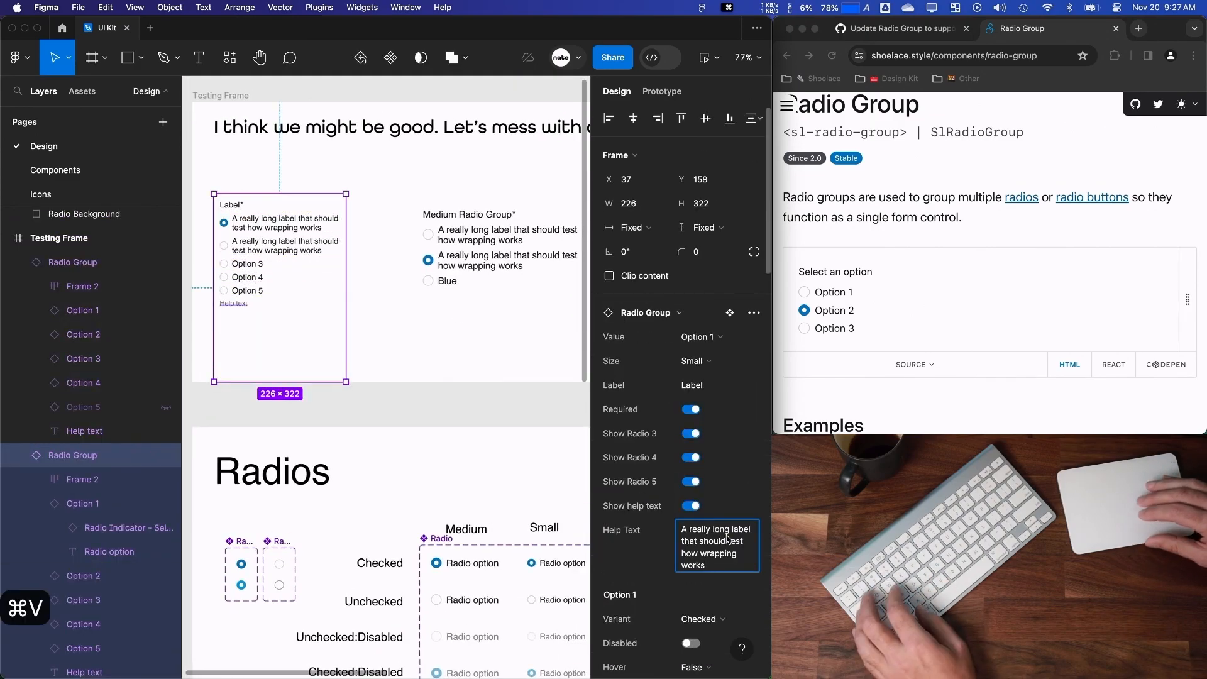
left_click(692, 384)
type("A really long label that should test how wrapping works")
scroll(353, 476, "down", 5)
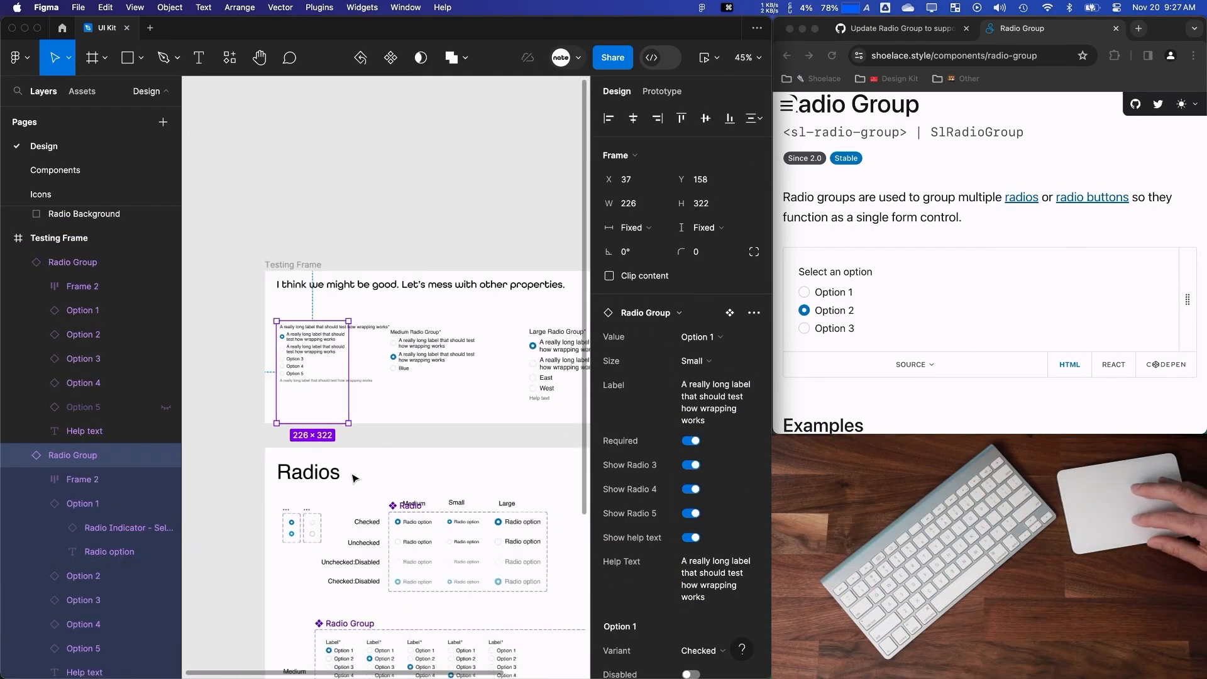
Set the label frame (Frame 2) in the Option 1, Medium variant to fill container width and hug contents height.
scroll(346, 475, "down", 4)
left_click(322, 468)
scroll(324, 471, "up", 6)
left_click(330, 566)
left_click(631, 227)
left_click(656, 246)
left_click(696, 251)
left_click(696, 227)
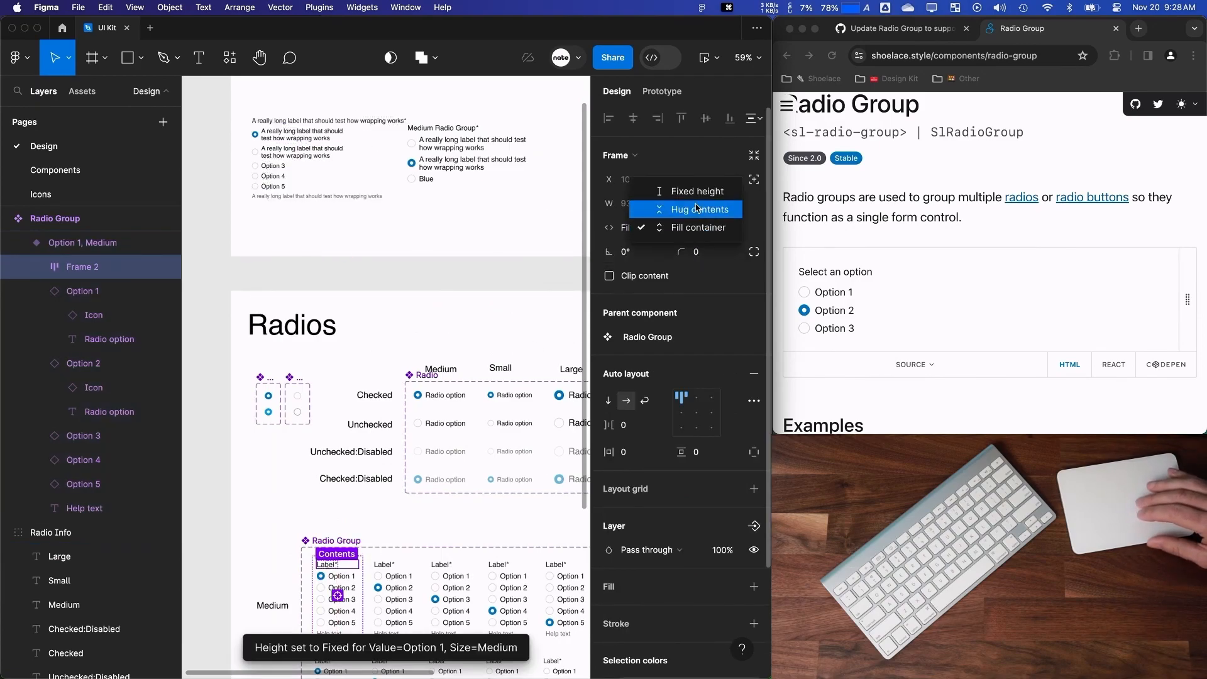
left_click(36, 266)
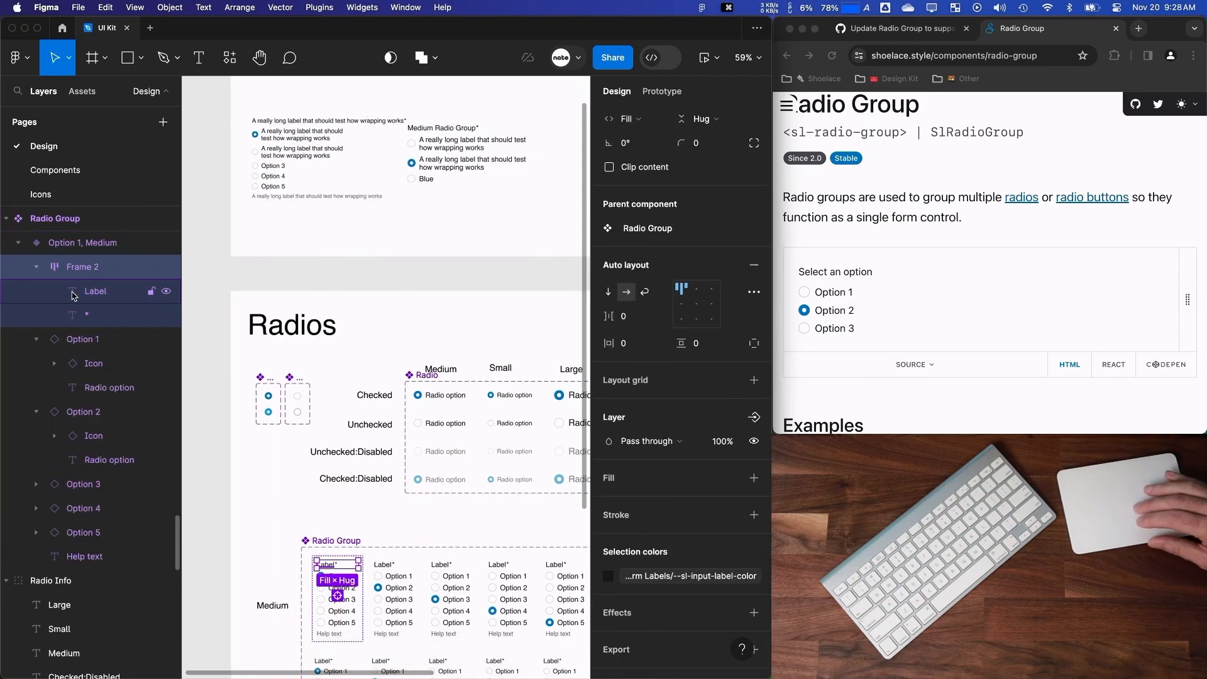
left_click(74, 293)
key("shift+Return")
Set the width of the label frame (Frame 2) in the Option 1, Small variant to fill container.
left_click(323, 136)
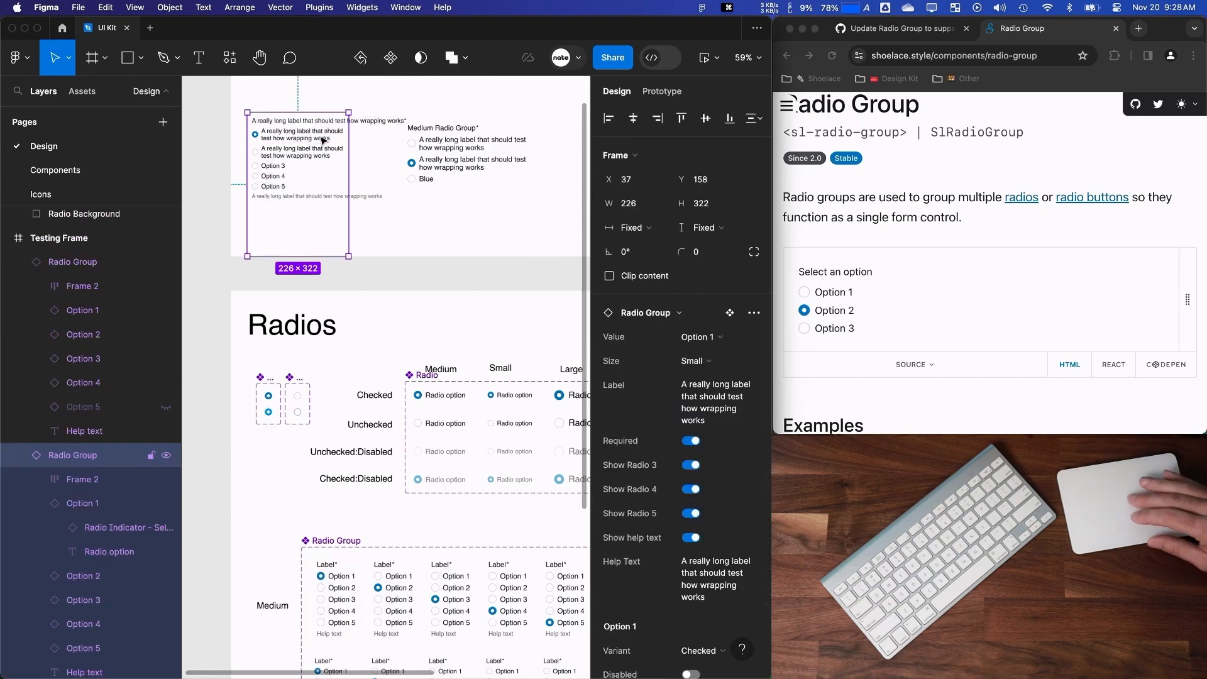
left_click(446, 120)
double_click(326, 660)
left_click(615, 233)
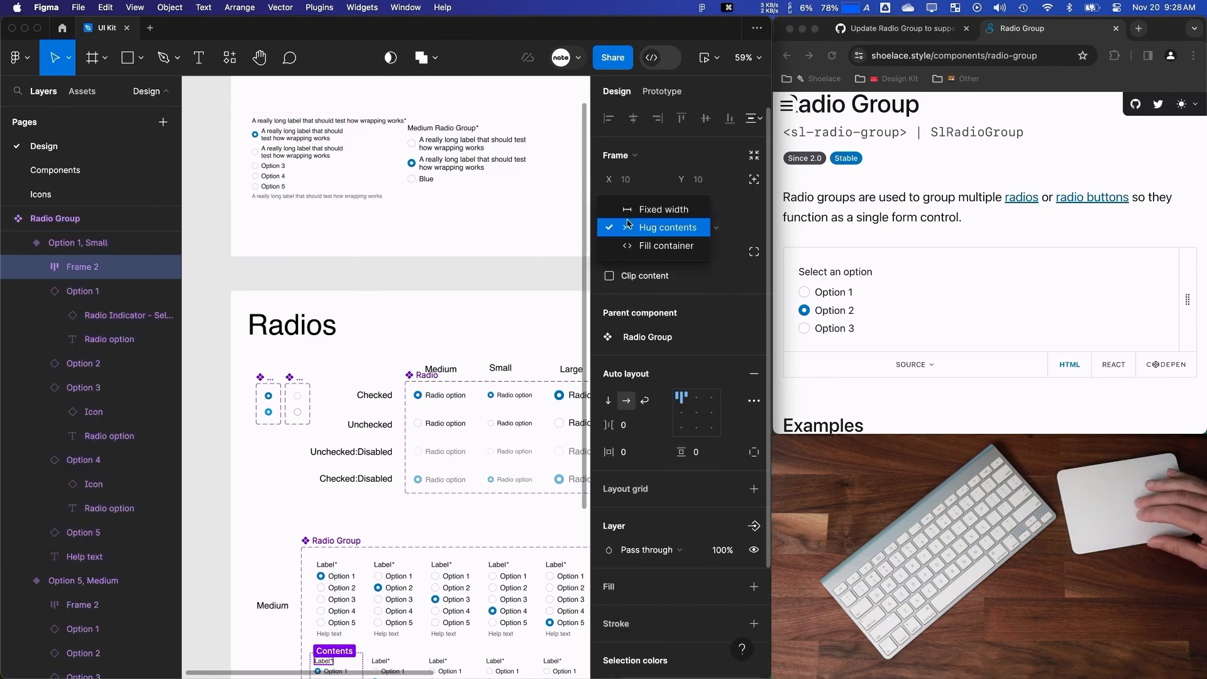
left_click(301, 156)
scroll(296, 548, "down", 1)
double_click(317, 639)
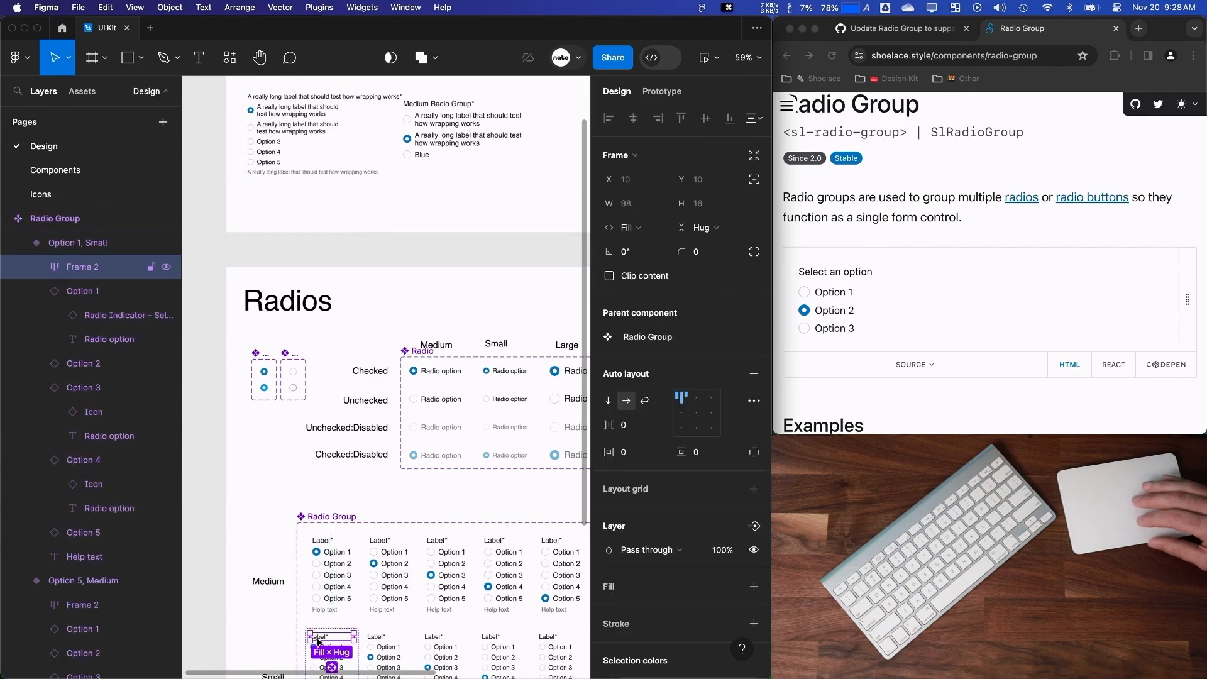
Set the height of the label frame (Frame 2) in the Option 1, Small variant to fill container.
left_click(691, 230)
left_click(691, 250)
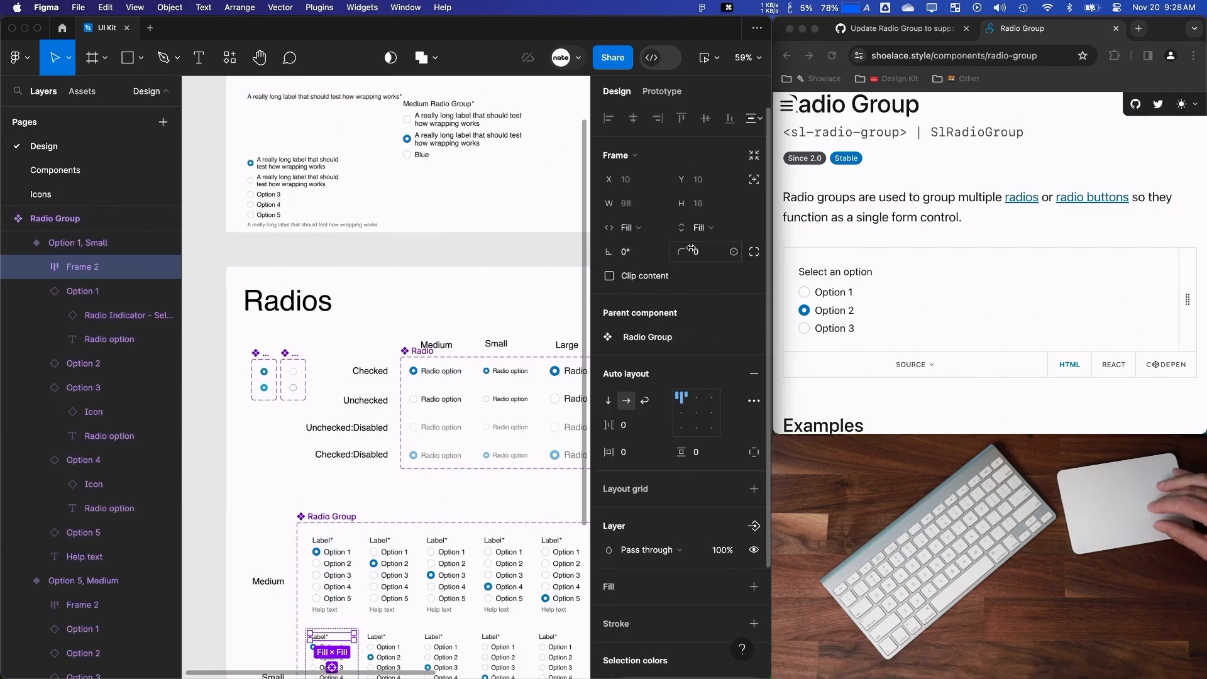
Reset the Small Radio Group instance's changes and set its help text and label to "A really long label that should test how wrapping works".
right_click(317, 206)
left_click(349, 487)
left_click(699, 531)
type("A really long label that should test how wrapping works")
left_click(699, 386)
type("A really long label that should test how wrapping works")
key("Return")
Move the Medium Radio Group instance out of the testing frame onto the canvas beside the Radio Group component set.
left_click_drag(425, 128, 441, 121)
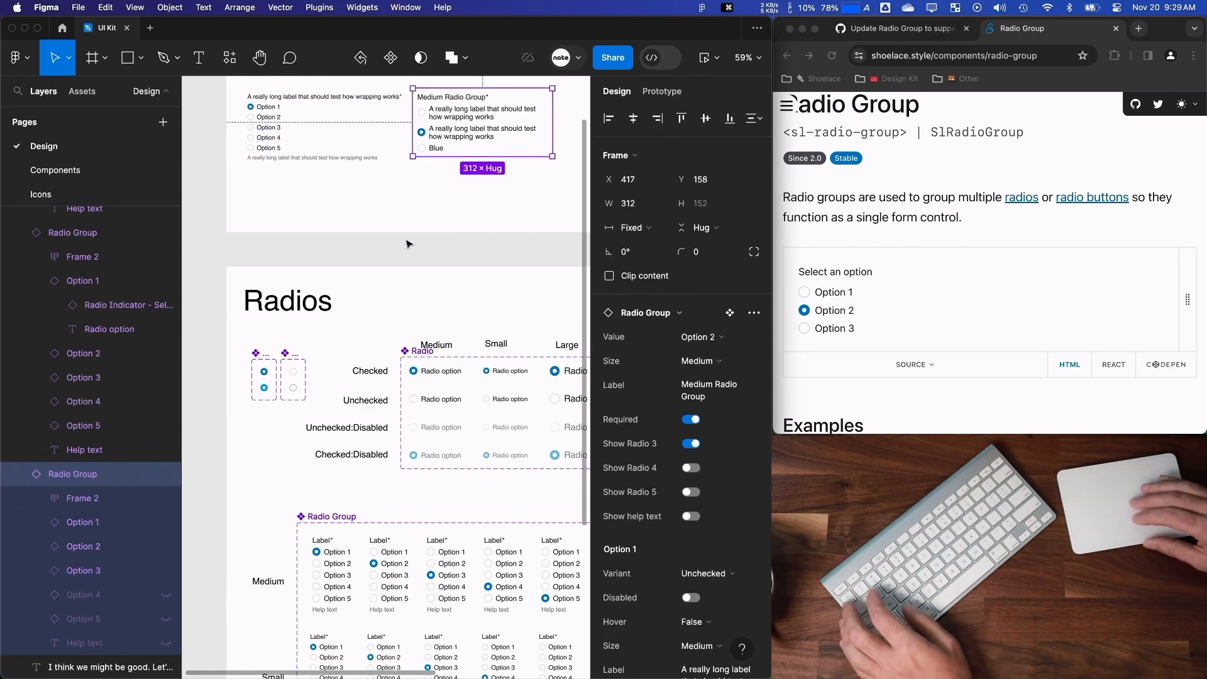
scroll(408, 241, "down", 3)
left_click_drag(427, 181, 241, 528)
scroll(235, 450, "up", 5)
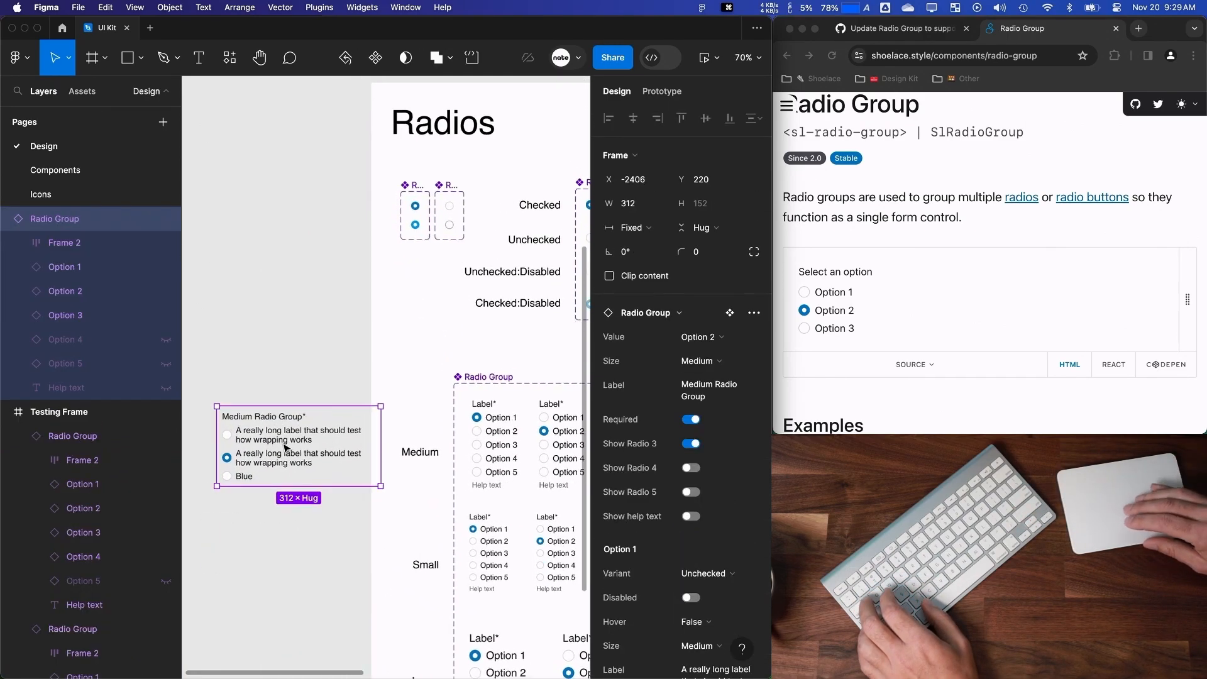
Set the Medium instance's value to Option 1, show its help text, and use "A really long label that should test how wrapping works" for label and help text.
scroll(285, 447, "down", 2)
left_click(689, 338)
left_click(663, 323)
left_click(716, 380)
type("A really long label that should test how wrapping works")
left_click(691, 536)
left_click(692, 561)
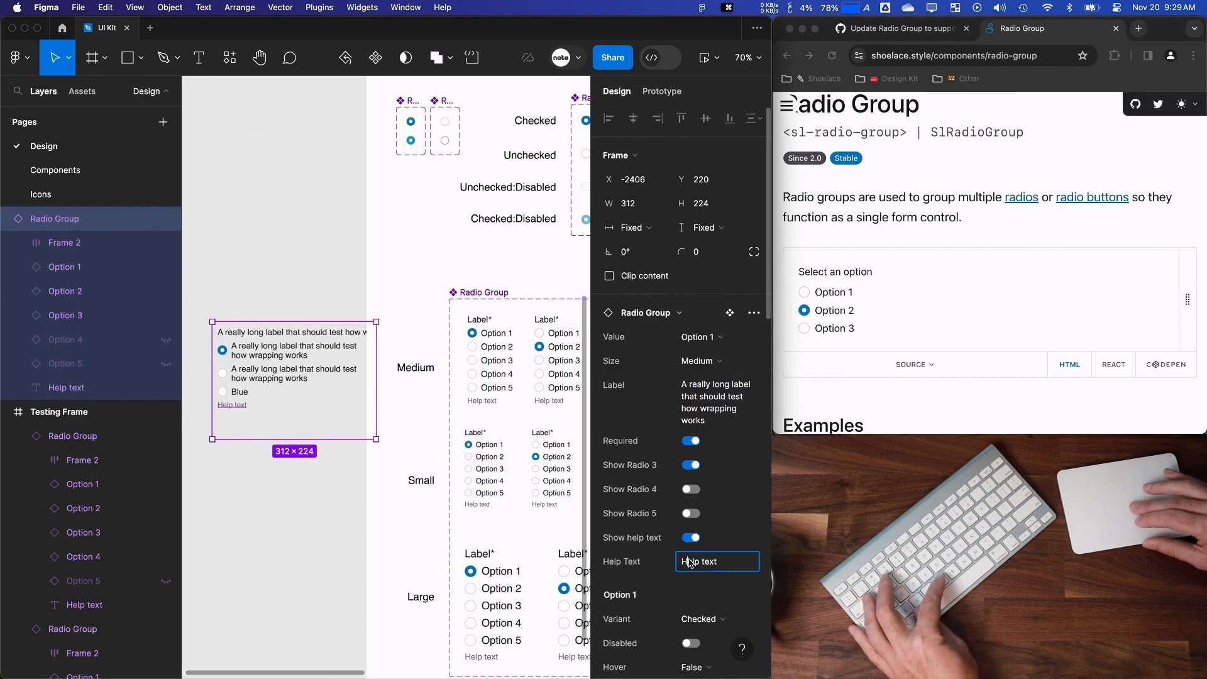
type("A really long label that should test how wrapping works")
key("Return")
Shift the Medium instance slightly and set the Label text's width in the Option 1, Medium variant to fill container.
left_click_drag(234, 355, 218, 347)
scroll(254, 316, "left", 2)
double_click(499, 309)
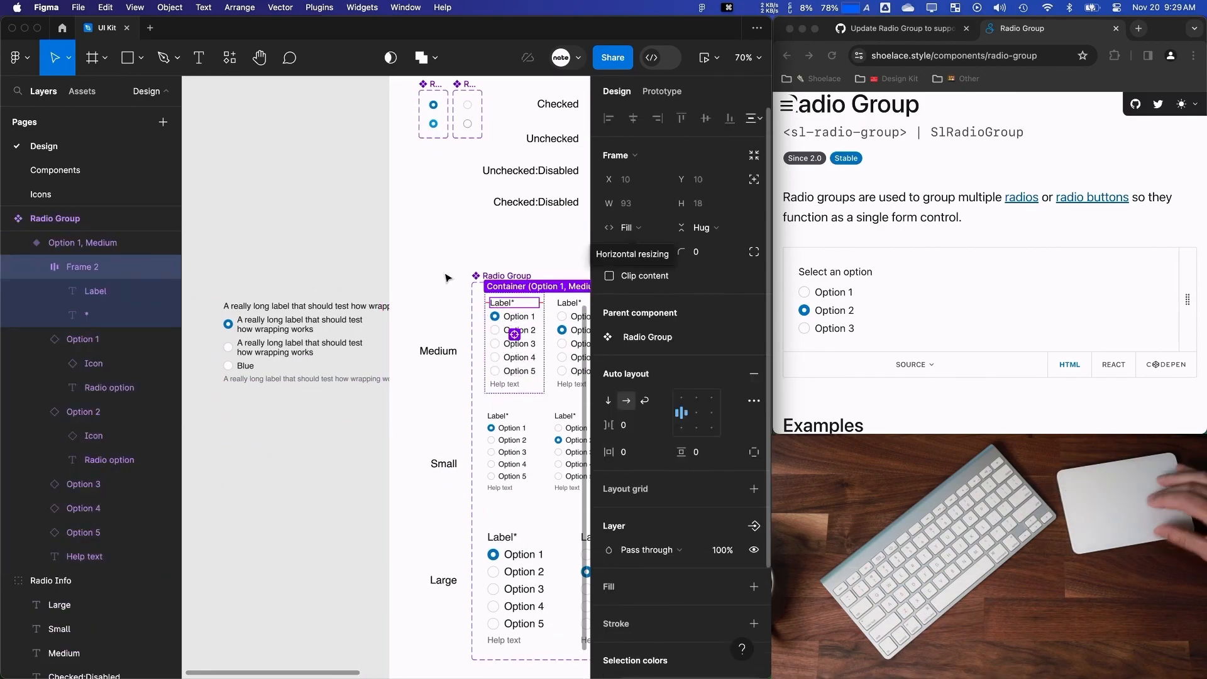
double_click(501, 303)
left_click(629, 203)
left_click(637, 224)
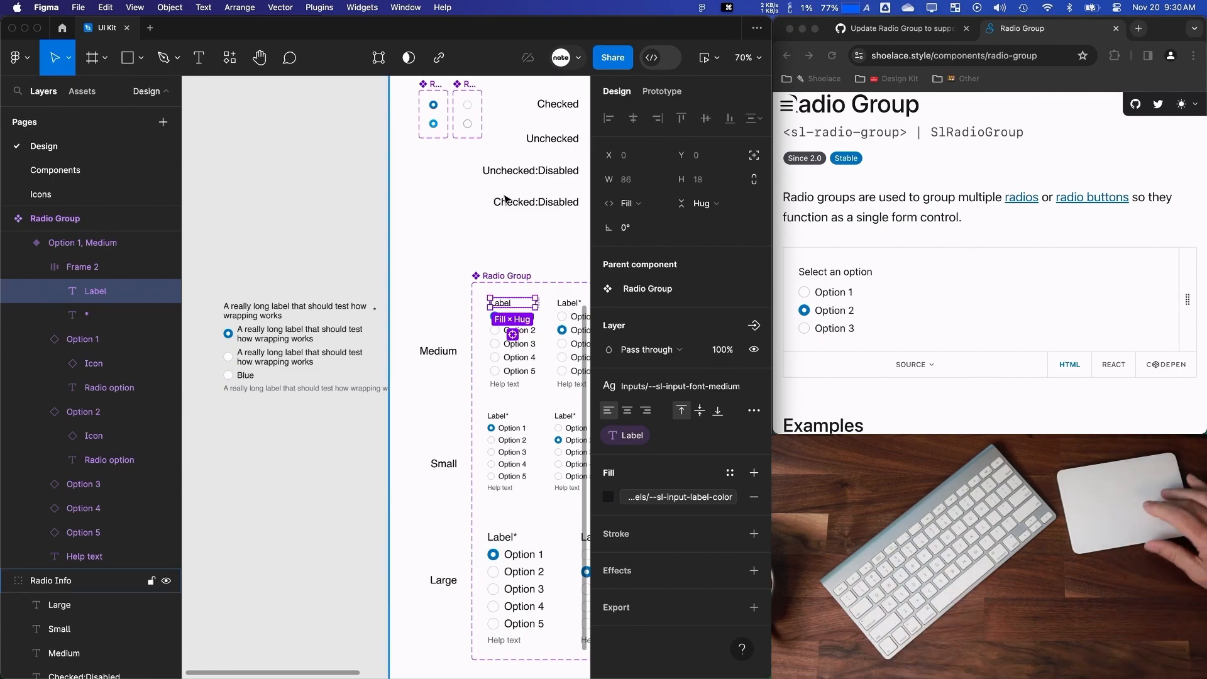
Try changing the width resizing of the label frame (Frame 2) in the Option 1, Medium variant.
left_click(90, 269)
left_click(633, 210)
left_click(635, 231)
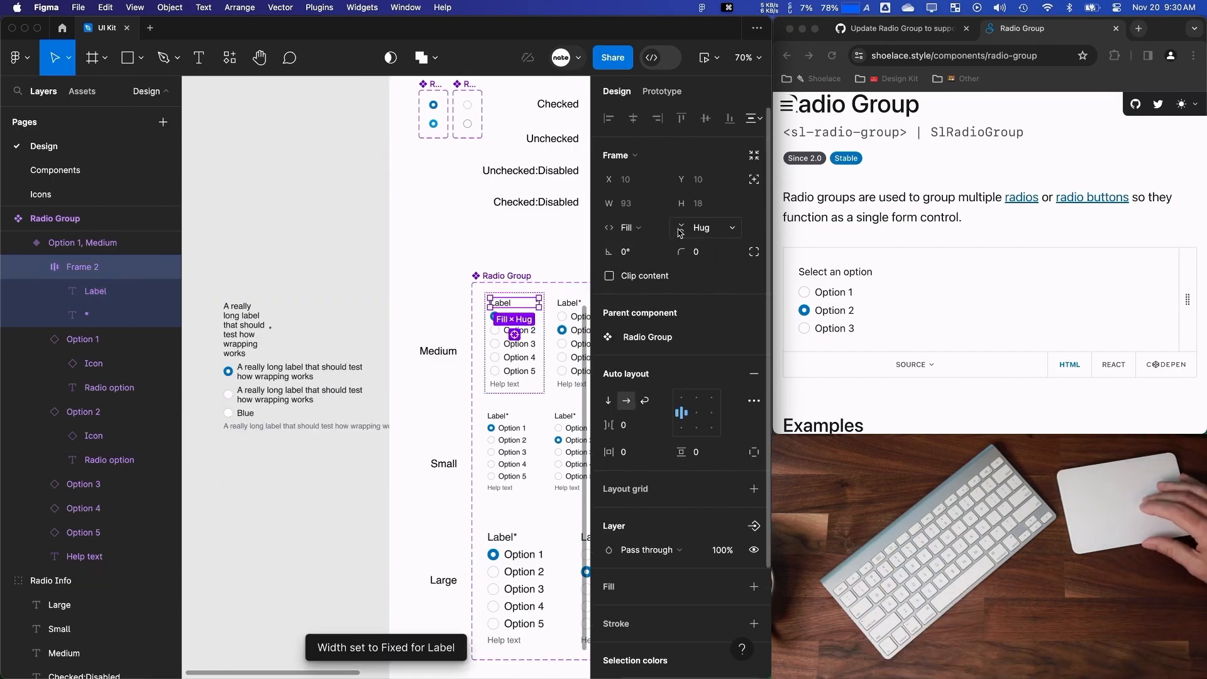
Compare the resizing of the label frame in the Medium instance with the one in the Option 1, Small variant.
left_click(258, 343)
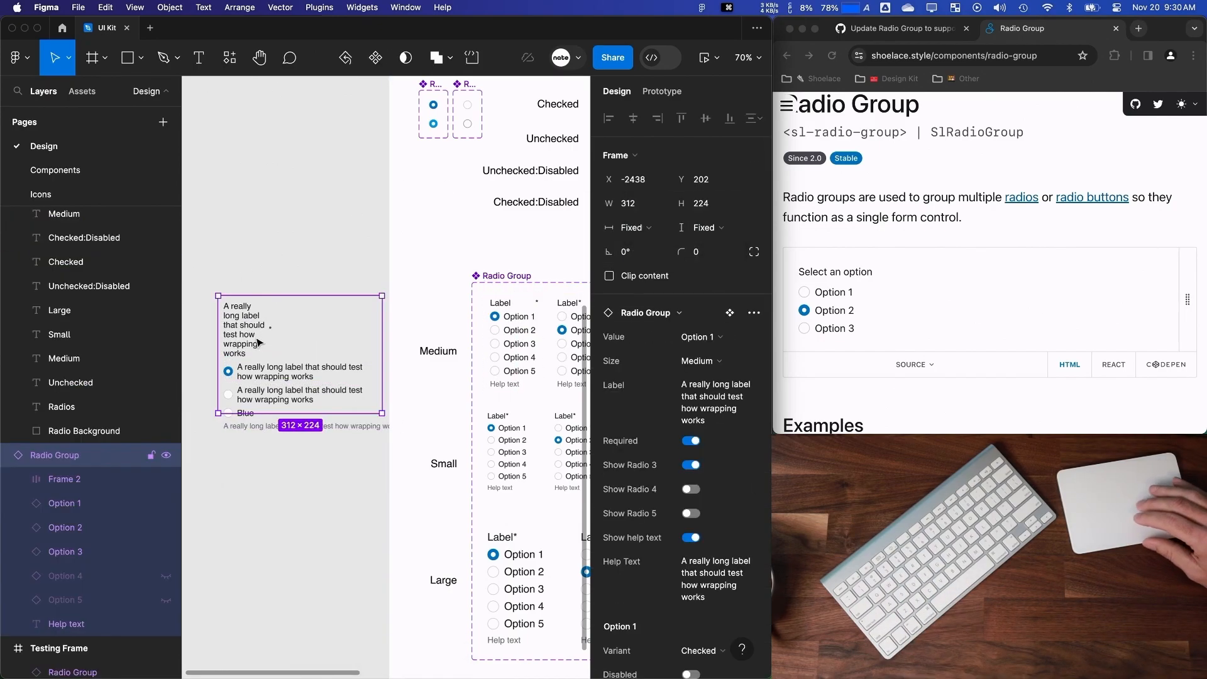
left_click(269, 279)
left_click(244, 319, "super")
left_click(55, 482)
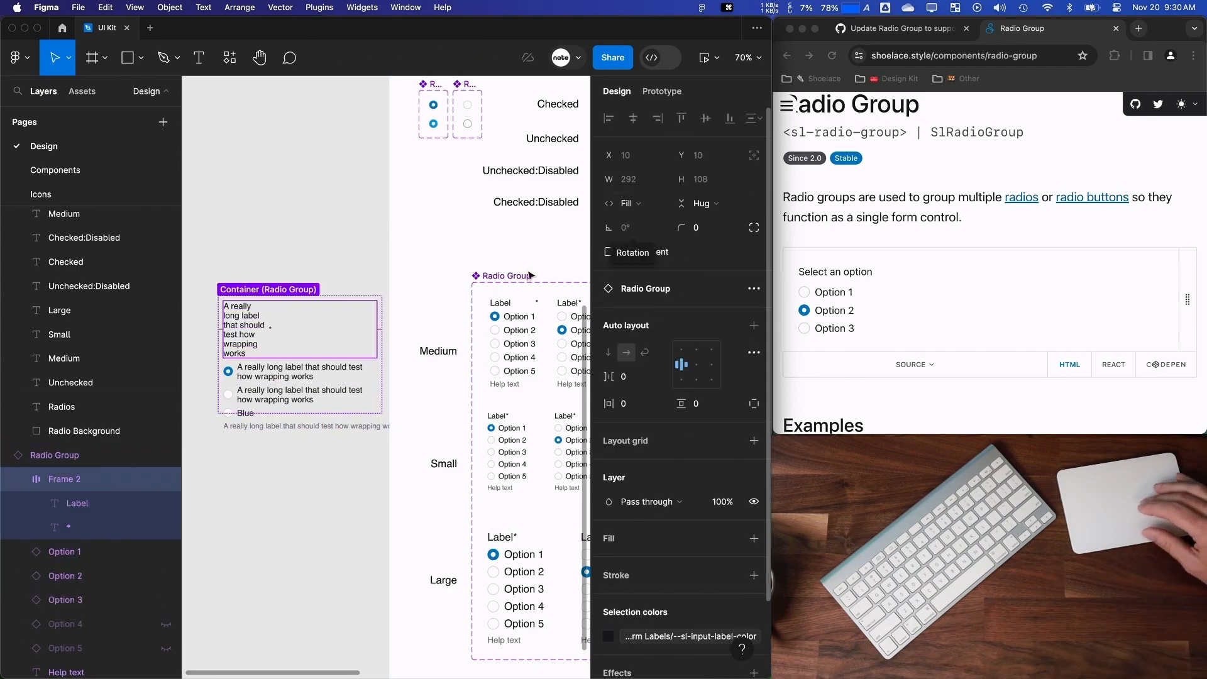
left_click(497, 416, "super")
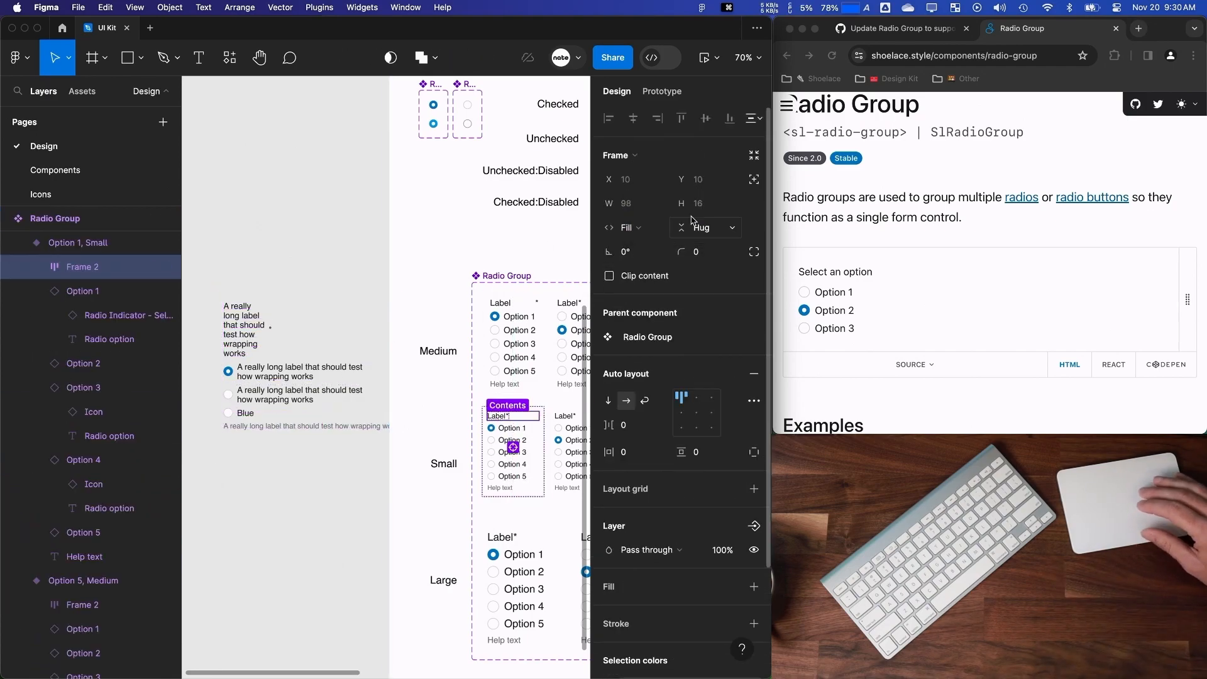
Reset the Medium Radio Group instance's changes and set its label to "A really long label that should test how wrapping works".
right_click(247, 370)
left_click(274, 486)
left_click(703, 385)
type("A really long label that should test how wrapping works")
key("Return")
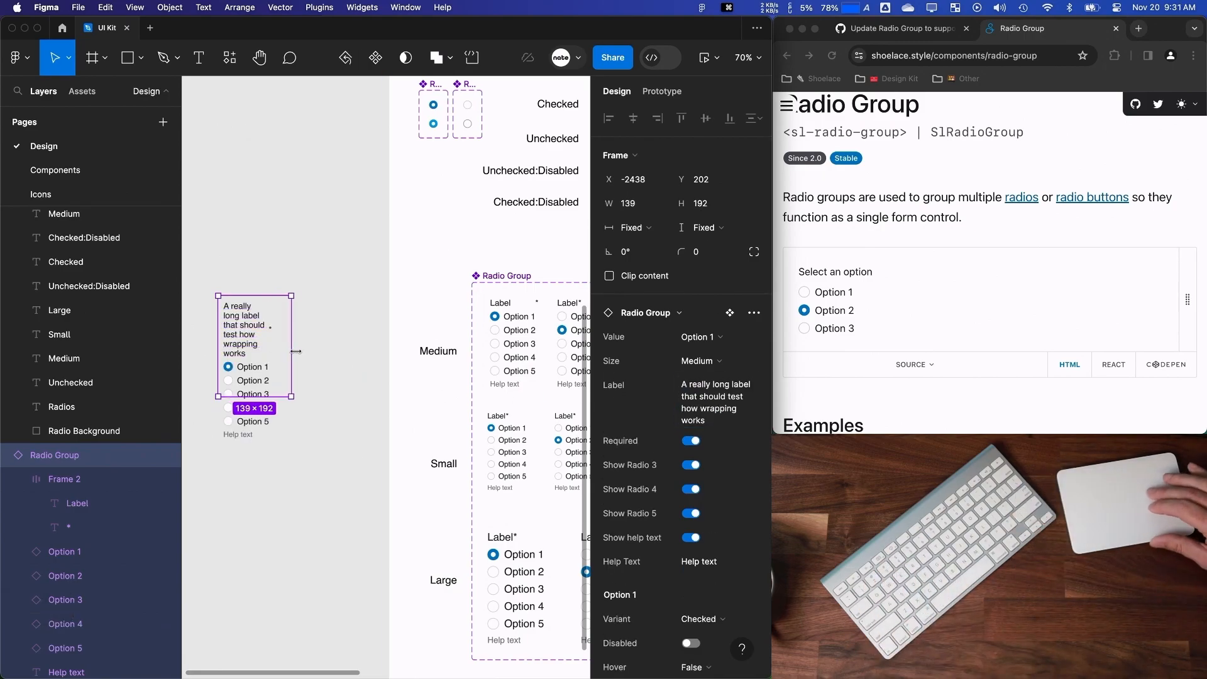
Undo recent changes and try other width and height resizing options on the label frame in the Option 1, Medium variant.
key("super+z")
key("super+z")
key("super+z")
key("super+z")
left_click(632, 228)
left_click(640, 231)
left_click(701, 228)
left_click(693, 247)
key("super+z")
left_click(696, 228)
left_click(696, 227)
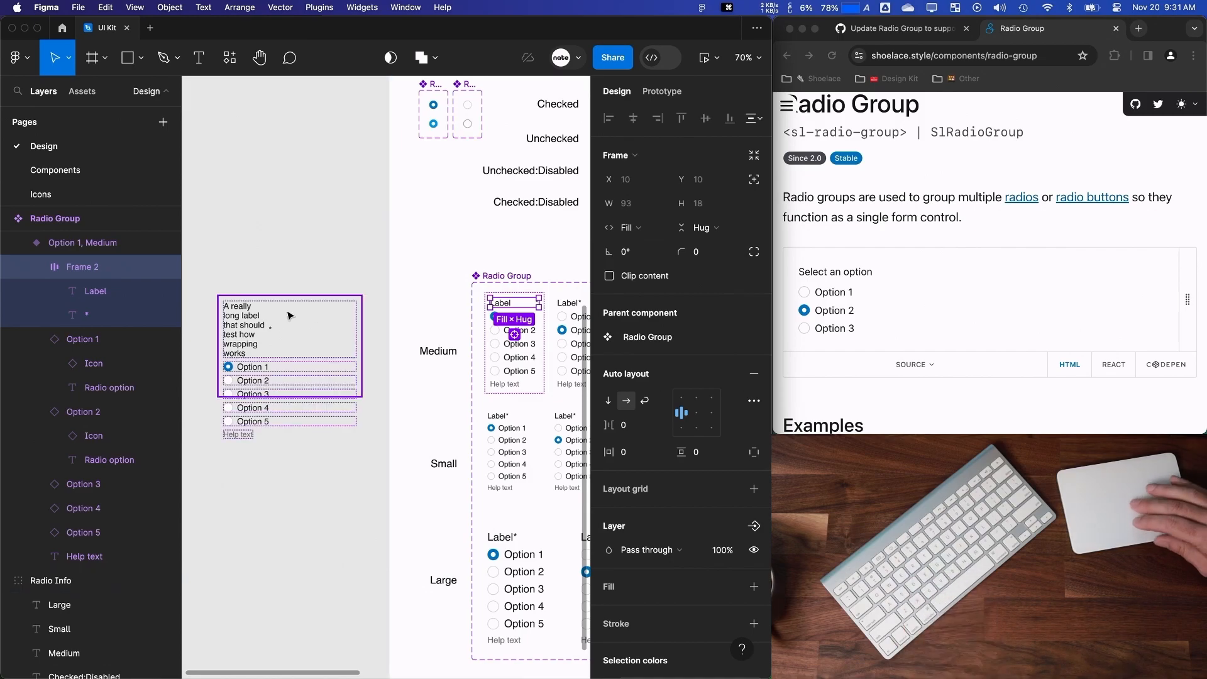
Set the width of the Label text in the Option 1, Medium variant to fill container.
left_click(298, 313)
double_click(507, 305)
left_click(633, 203)
left_click(650, 238)
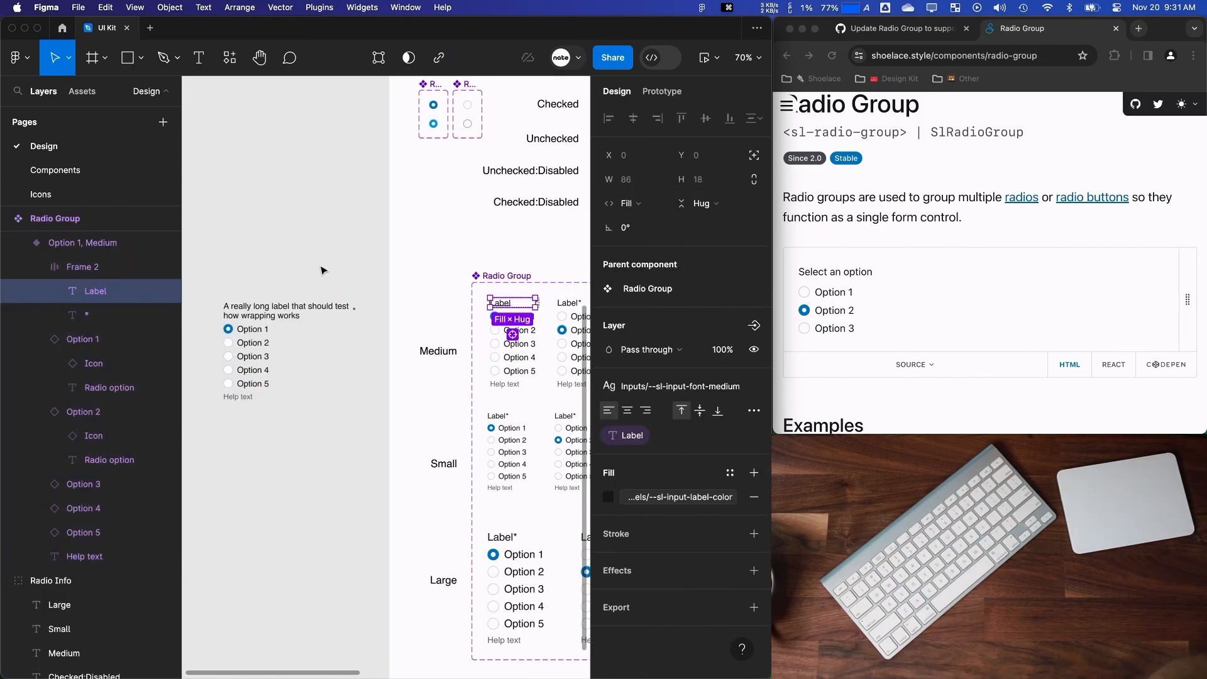
Open the Shoelace docs' first Radio Group example in CodePen and add the required attribute to its sl-radio-group element.
scroll(926, 217, "up", 2)
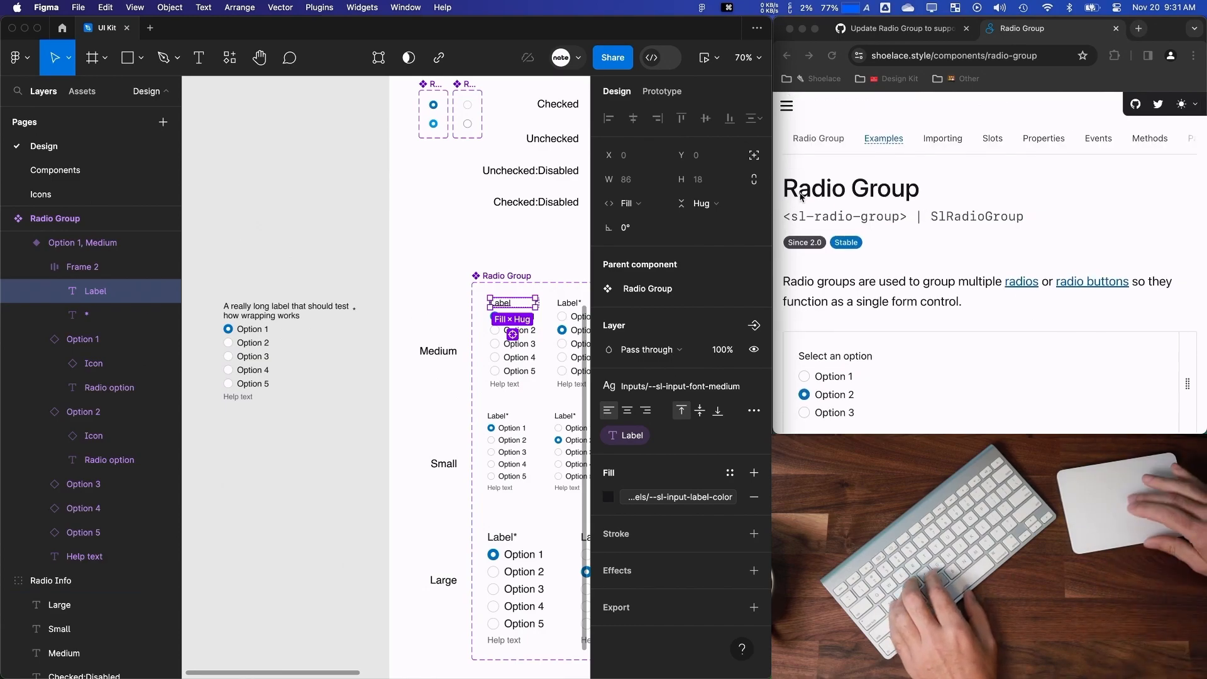
left_click(334, 314)
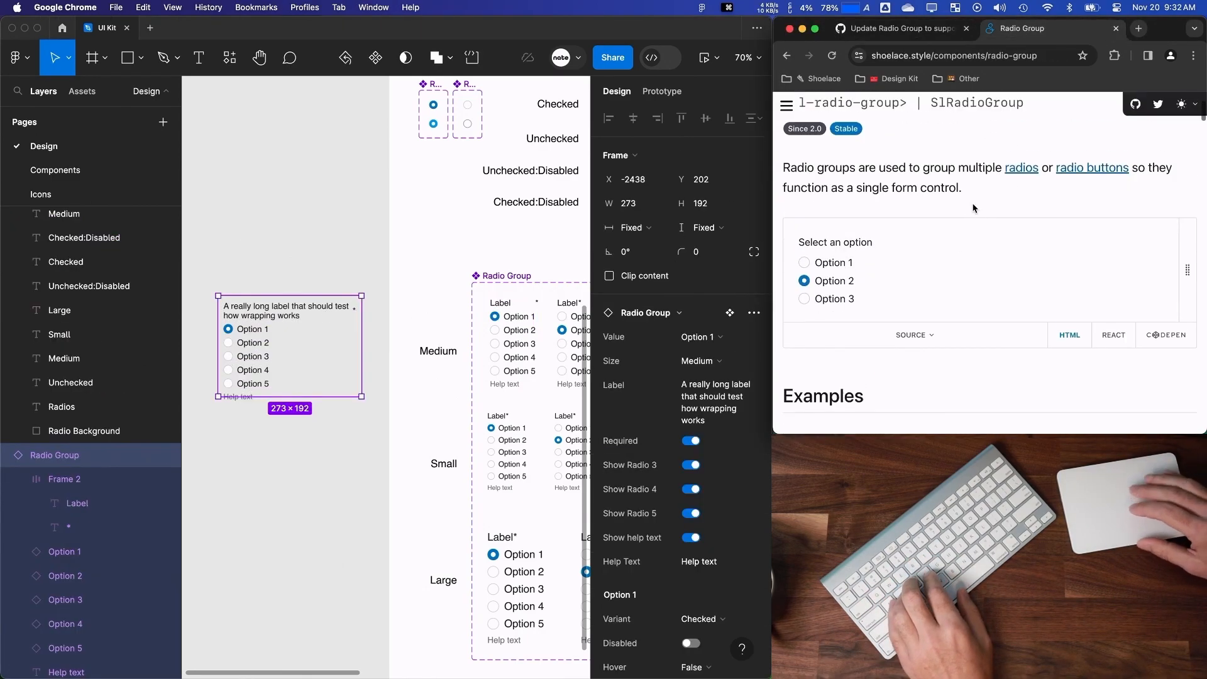
left_click(914, 335)
scroll(916, 337, "down", 2)
left_click(1165, 350)
left_click(851, 217)
type("required>")
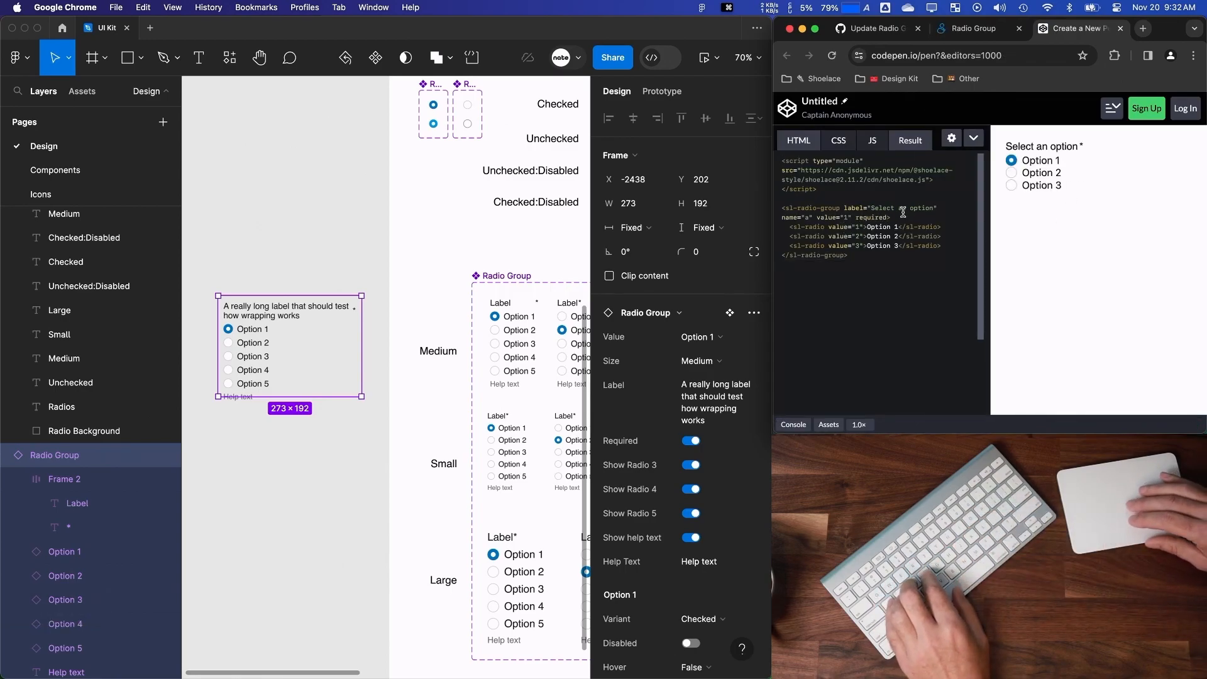
Replace the radio group's label attribute in the CodePen with "A really long label that should test how wrapping works".
left_click(934, 206)
key("BackSpace")
key("BackSpace")
key("BackSpace")
key("BackSpace")
key("BackSpace")
key("BackSpace")
key("BackSpace")
key("BackSpace")
key("BackSpace")
key("BackSpace")
key("BackSpace")
key("BackSpace")
key("BackSpace")
key("BackSpace")
key("BackSpace")
key("BackSpace")
type("A really long label that should test how wrapping works")
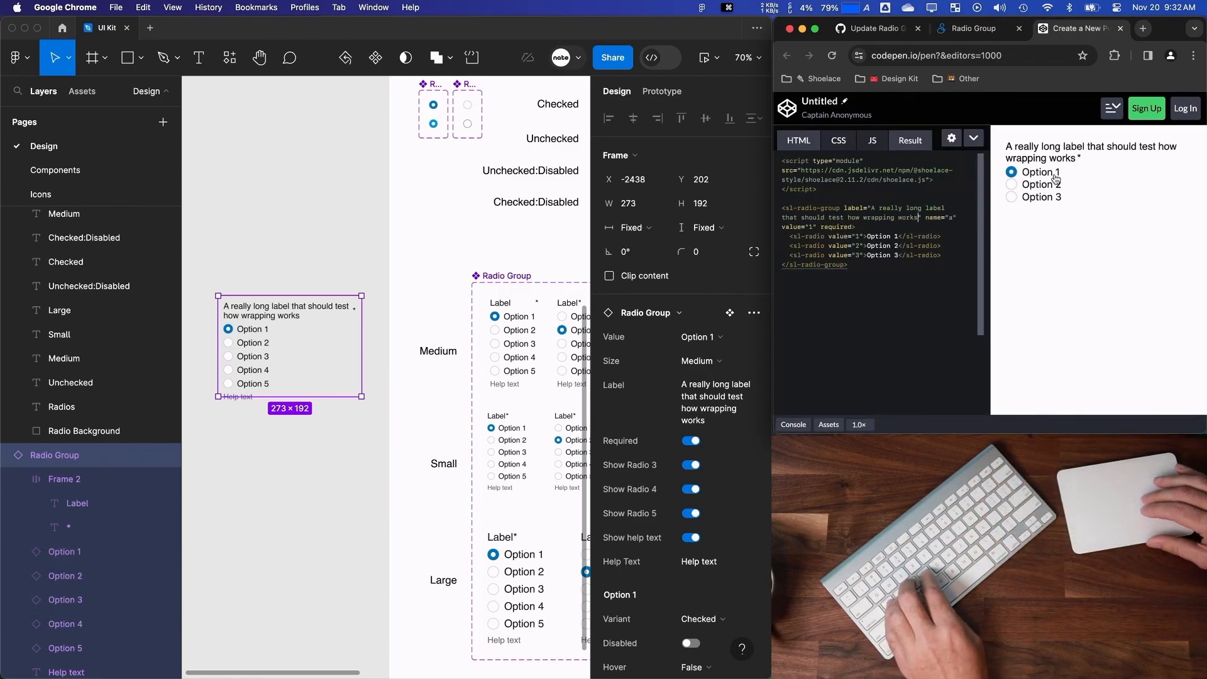
Set the Medium Radio Group instance's help text in Figma to "A really long label that should test how wrapping works".
left_click(309, 320)
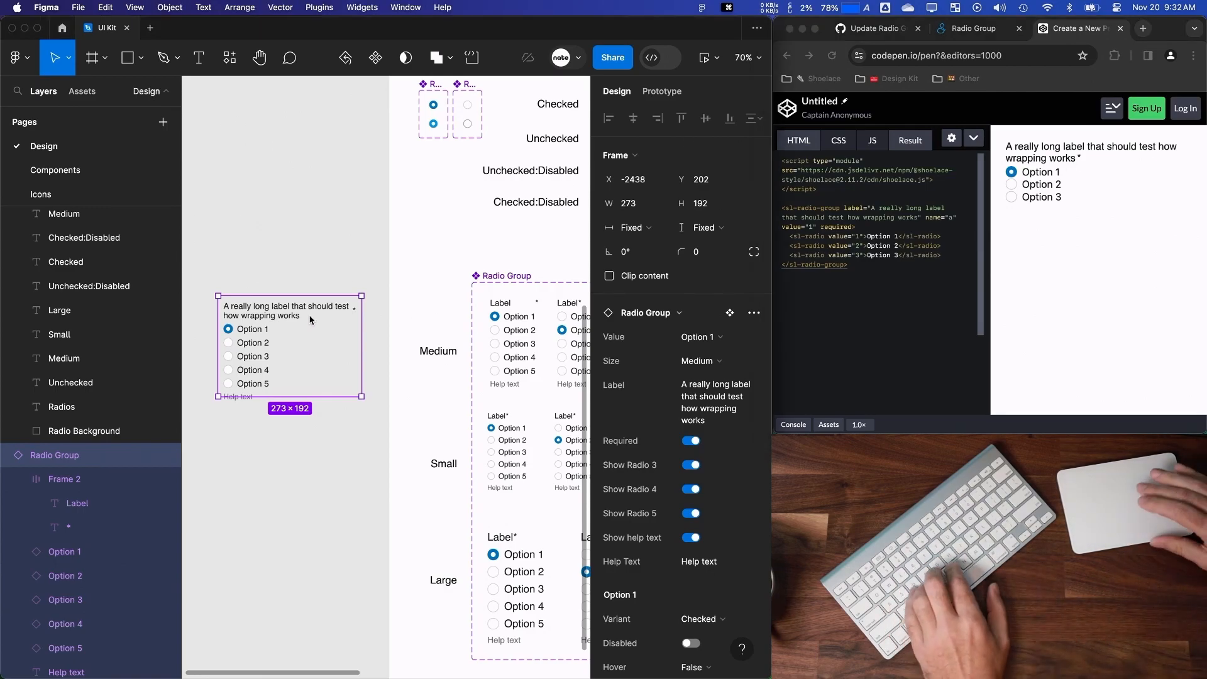
scroll(302, 309, "down", 5)
left_click(304, 290)
scroll(270, 355, "up", 5)
left_click(275, 350)
left_click(280, 371)
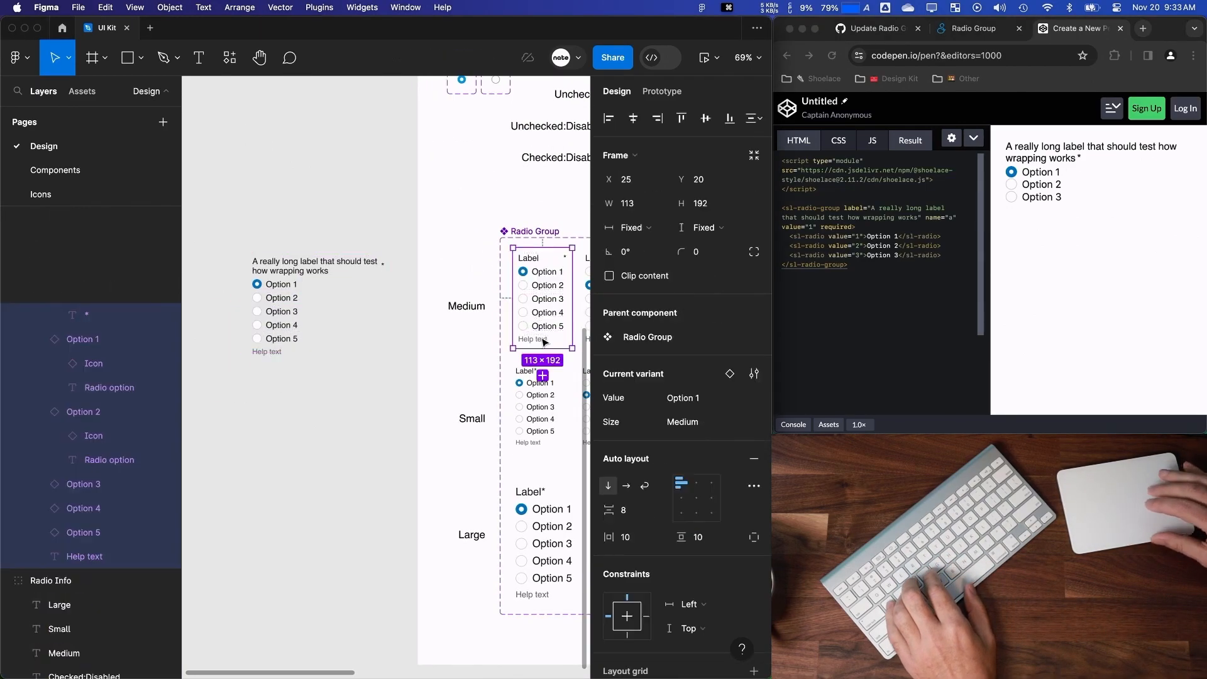
left_click(326, 315)
scroll(690, 521, "down", 1)
left_click(692, 526)
type("A really long label that should test how wrapping works")
key("Return")
Select the matching help text layers across the Radio Group variants and set their width to fill container.
double_click(533, 340)
left_click(647, 194)
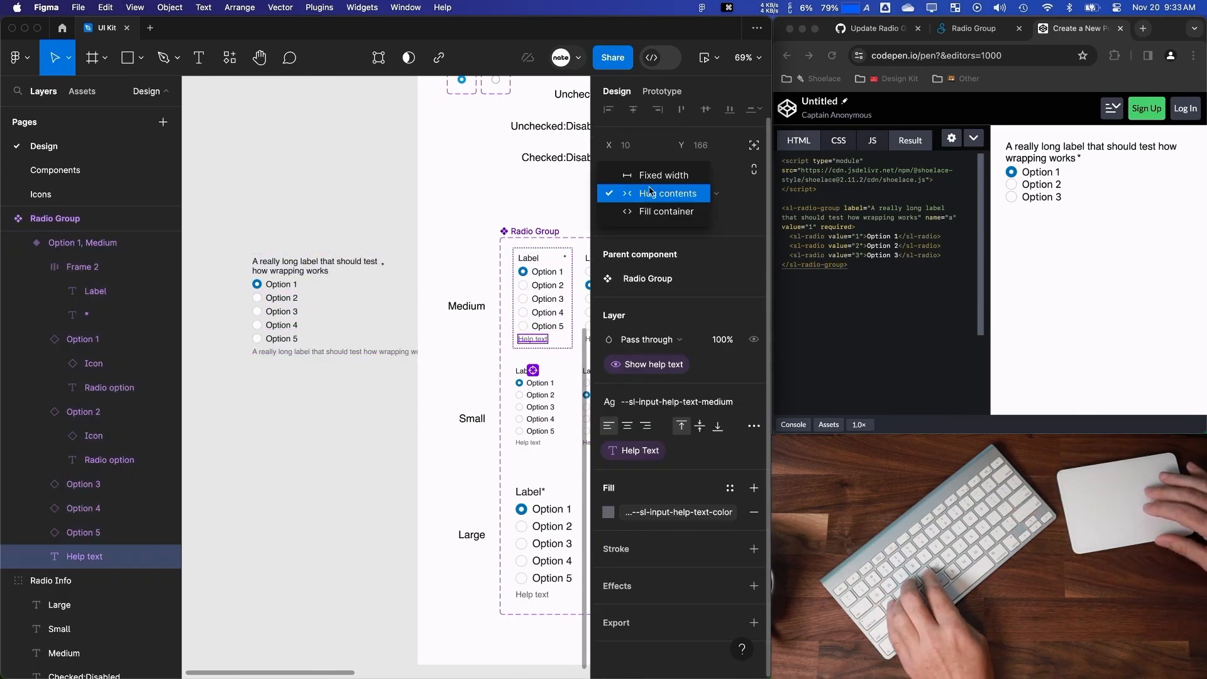
left_click(299, 414)
scroll(299, 414, "right", 3)
left_click(380, 313, "super")
key("alt+super+a")
left_click(634, 204)
left_click(637, 269)
Check the wrapping in the Medium instance and the resizing settings of the matching label frames across all Radio Group variants.
left_click(390, 232, "super")
left_click(379, 233, "super")
left_click(239, 284)
scroll(238, 284, "left", 1)
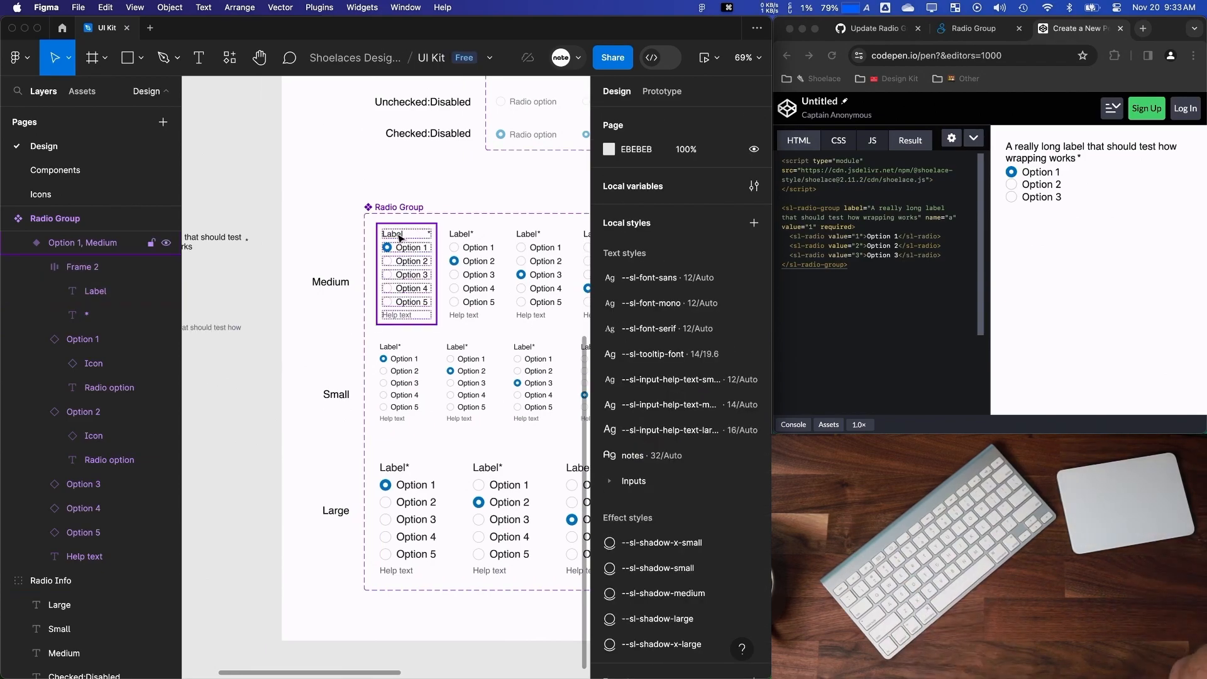
scroll(400, 242, "left", 3)
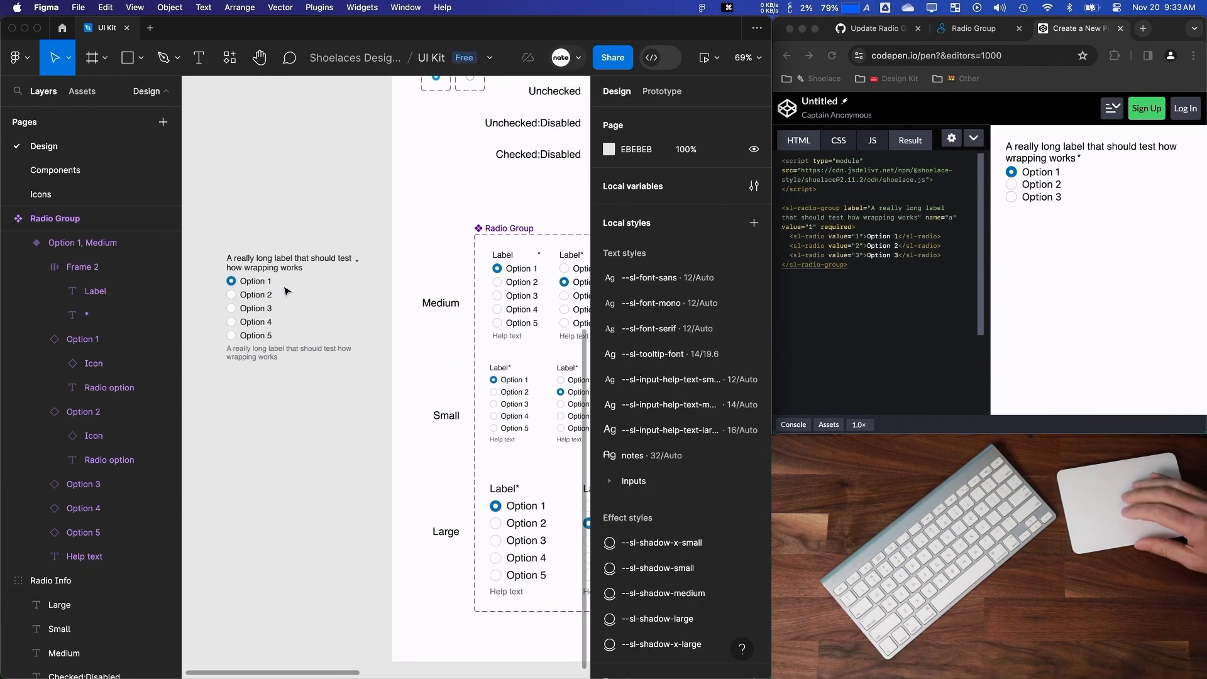
left_click(285, 291)
scroll(342, 438, "right", 3)
double_click(394, 270)
key("alt+super+a")
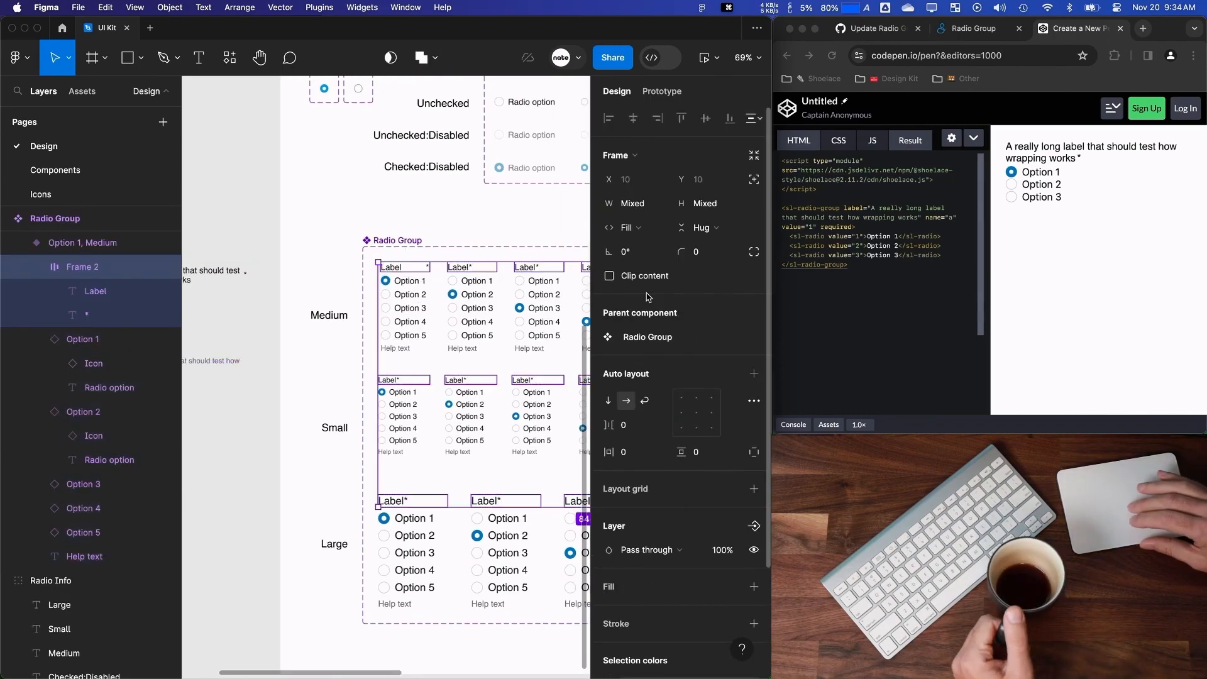
Move the Medium Radio Group instance back into the testing frame, between the Small and Large instances.
scroll(320, 323, "down", 3, "ctrl")
scroll(321, 323, "down", 5, "ctrl")
scroll(314, 333, "up", 2)
left_click_drag(291, 353, 449, 151)
left_click(389, 151)
left_click(346, 153)
left_click(550, 155)
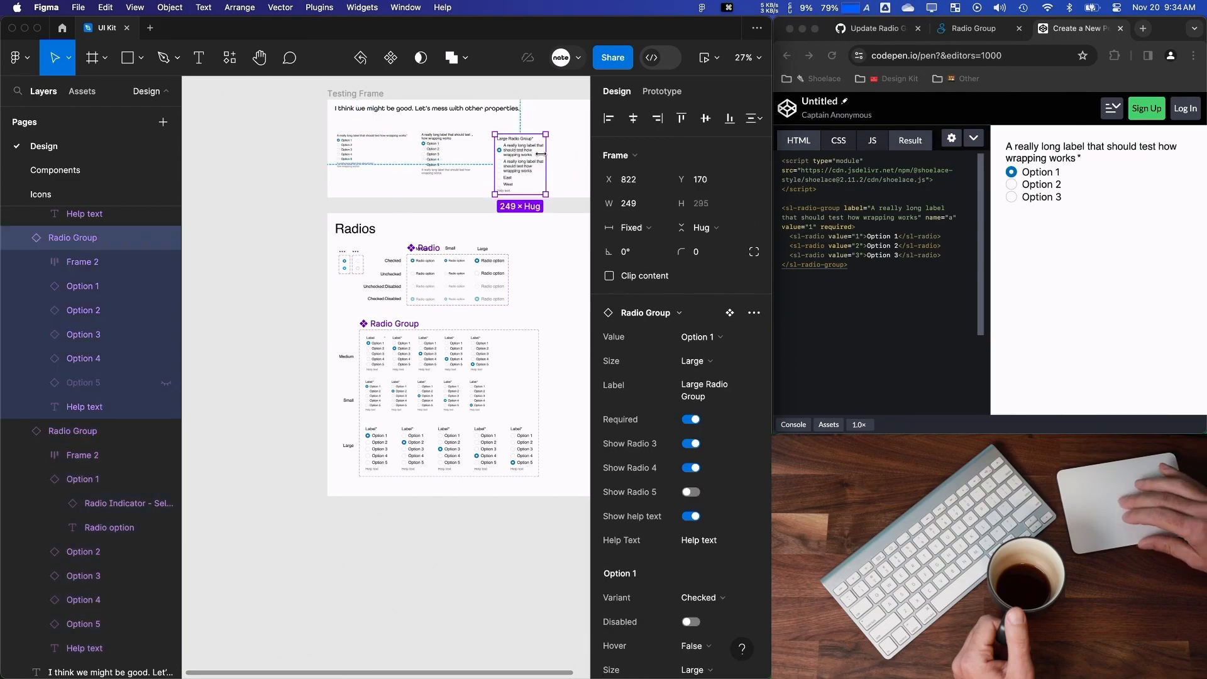
Set the width of the Label text in the Option 1, Medium variant to hug contents.
double_click(382, 136)
scroll(373, 338, "up", 5)
double_click(379, 343)
scroll(422, 303, "down", 4)
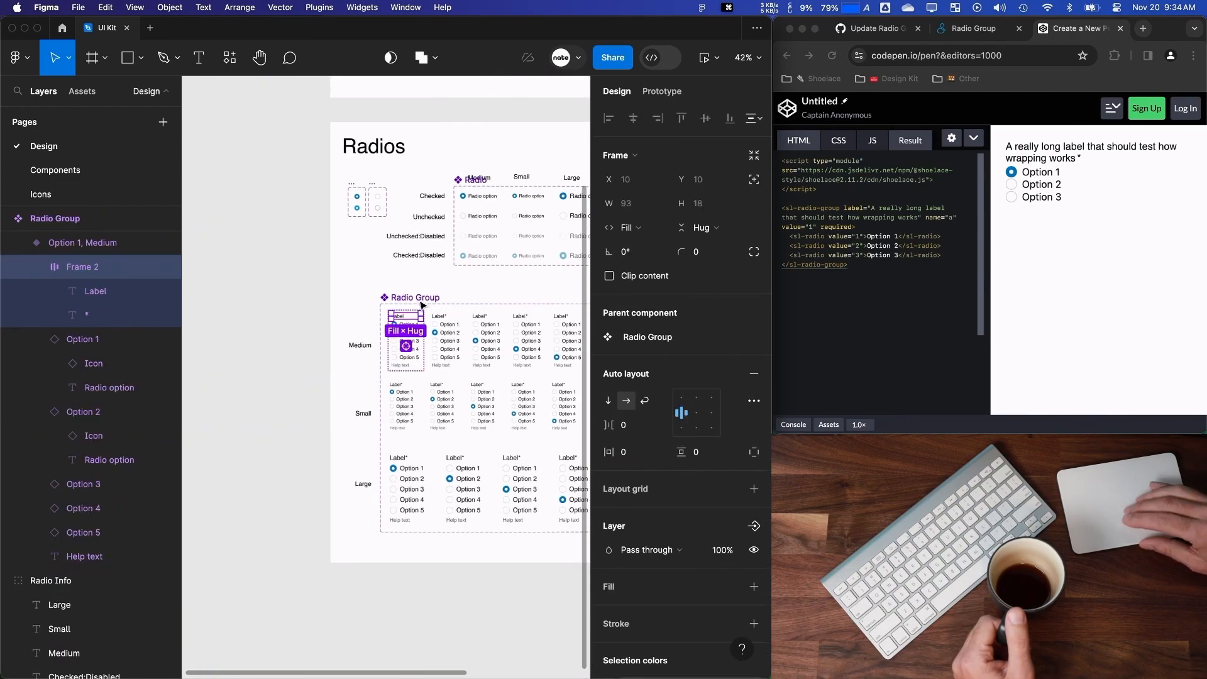
scroll(418, 314, "up", 3)
left_click(94, 314)
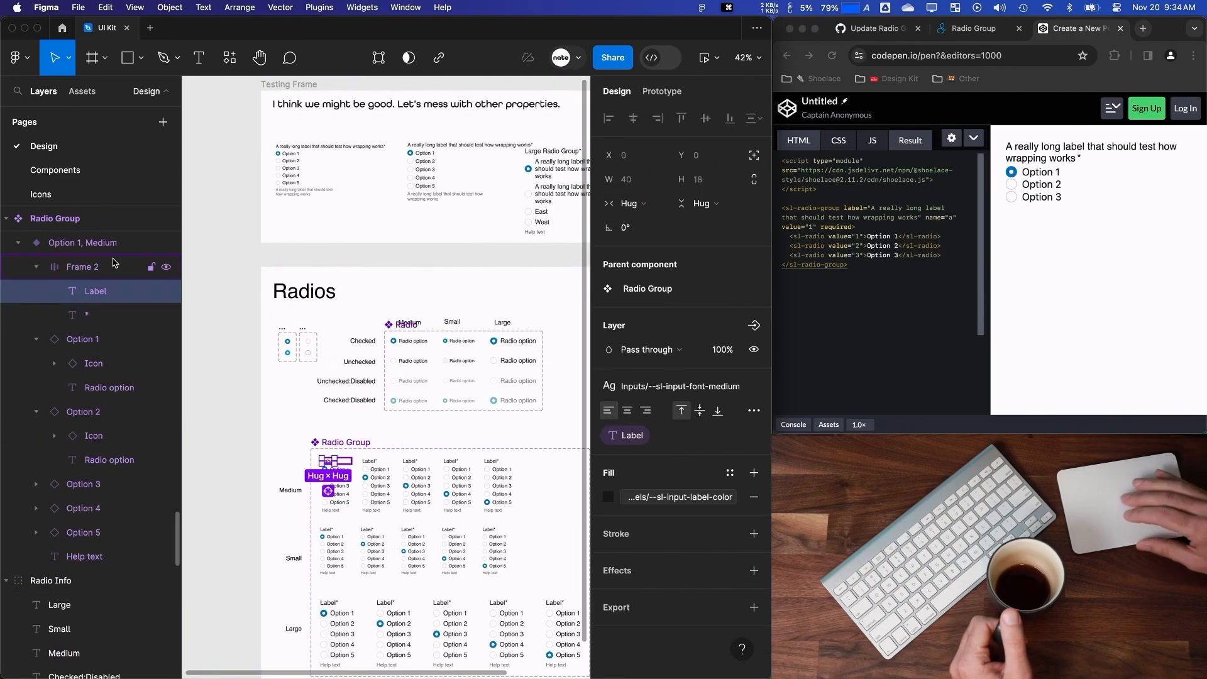
left_click(700, 204)
left_click(127, 268)
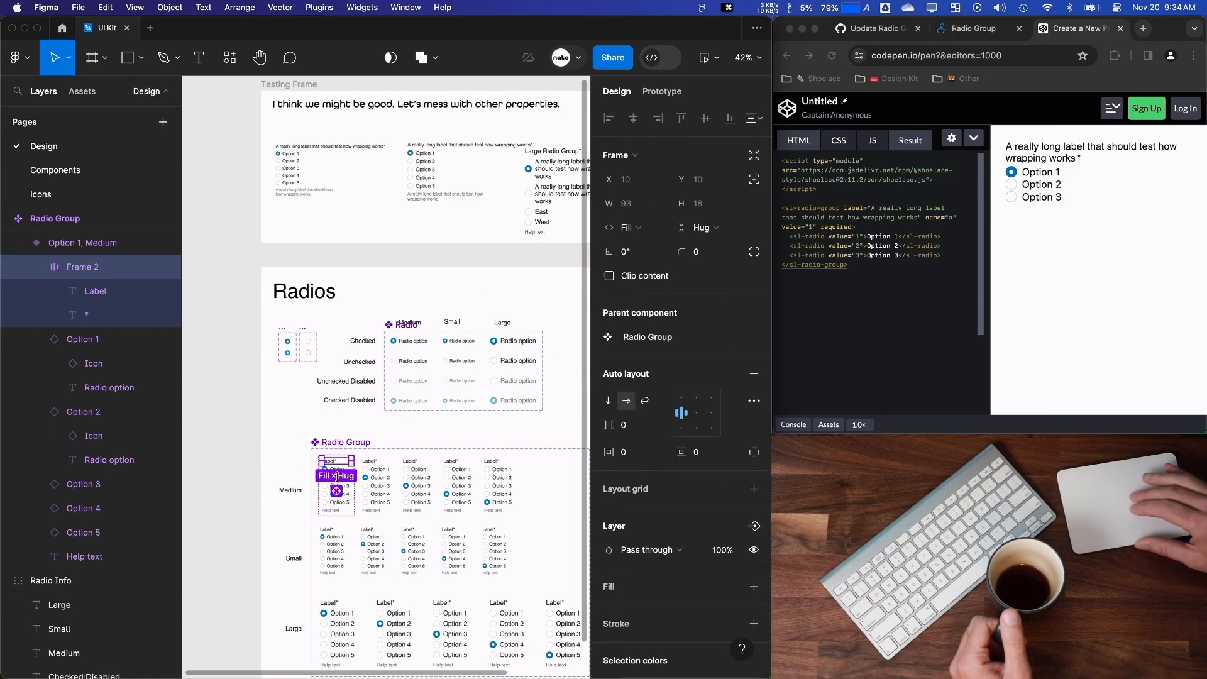
Set the required asterisk in the Option 1, Medium variant to fill container width and hug contents height.
scroll(333, 469, "up", 5)
left_click(119, 314)
left_click(702, 204)
left_click(697, 188)
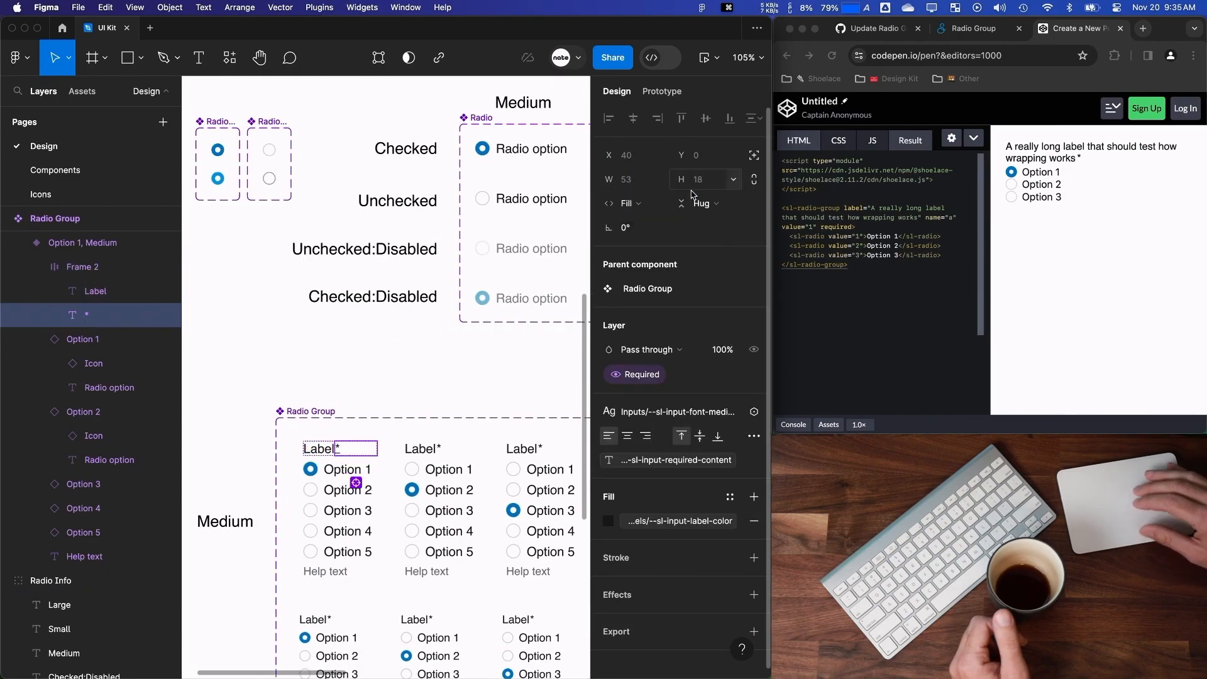
Resize the Medium Radio Group instance in the testing frame to a width of about 182.
scroll(412, 345, "down", 3)
scroll(412, 345, "up", 4)
left_click(408, 251)
left_click_drag(478, 247, 439, 251)
scroll(353, 336, "down", 3)
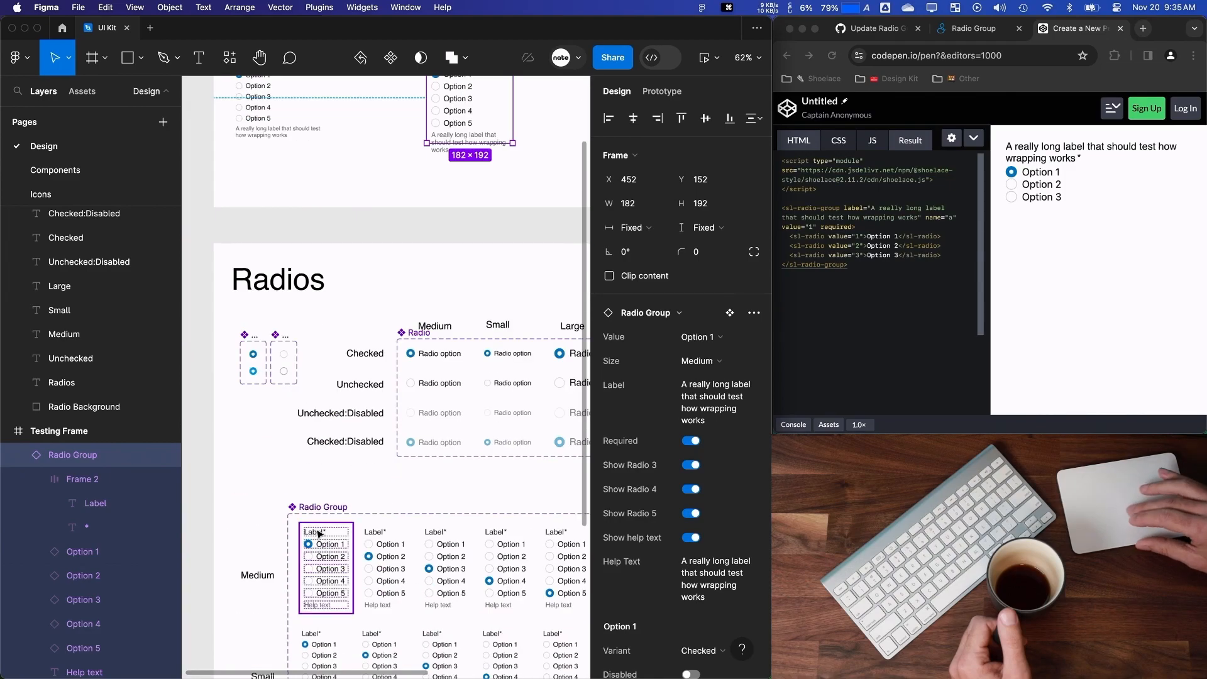
Set the Label text's width in the Option 1, Medium variant back to fill container.
left_click(321, 533)
left_click(85, 289)
scroll(390, 270, "up", 4)
left_click(636, 203)
left_click(647, 220)
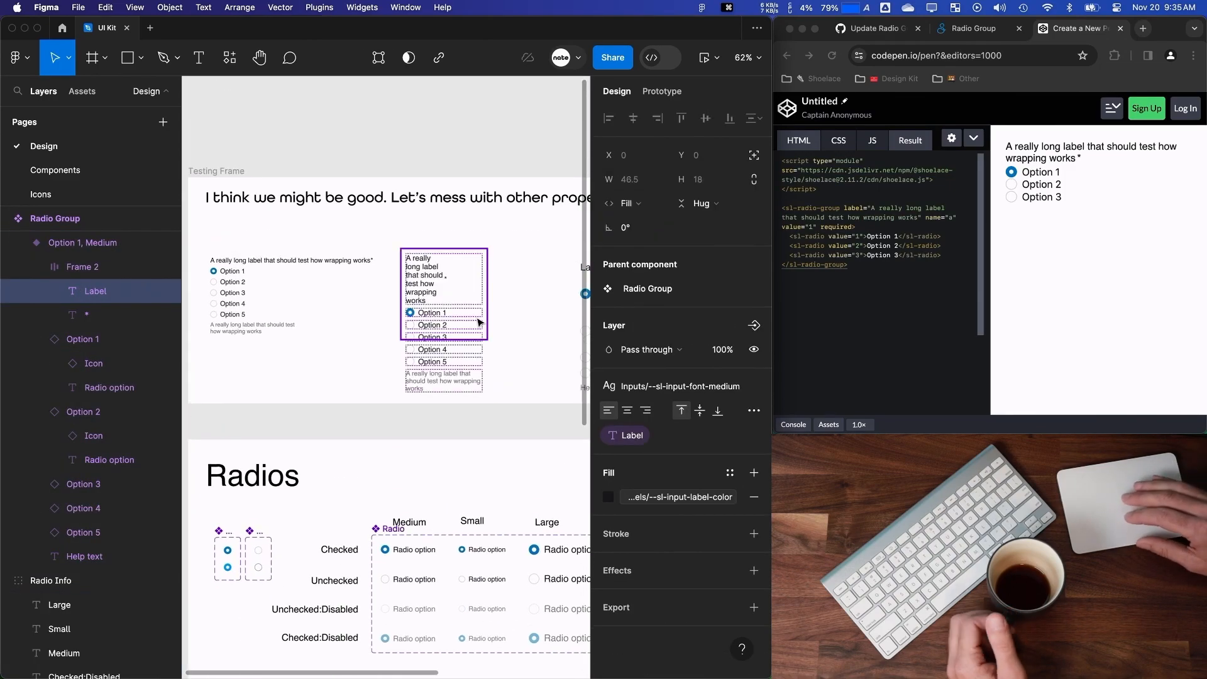
Set the width of the required asterisk in the Option 1, Medium variant to hug contents.
scroll(480, 322, "down", 5)
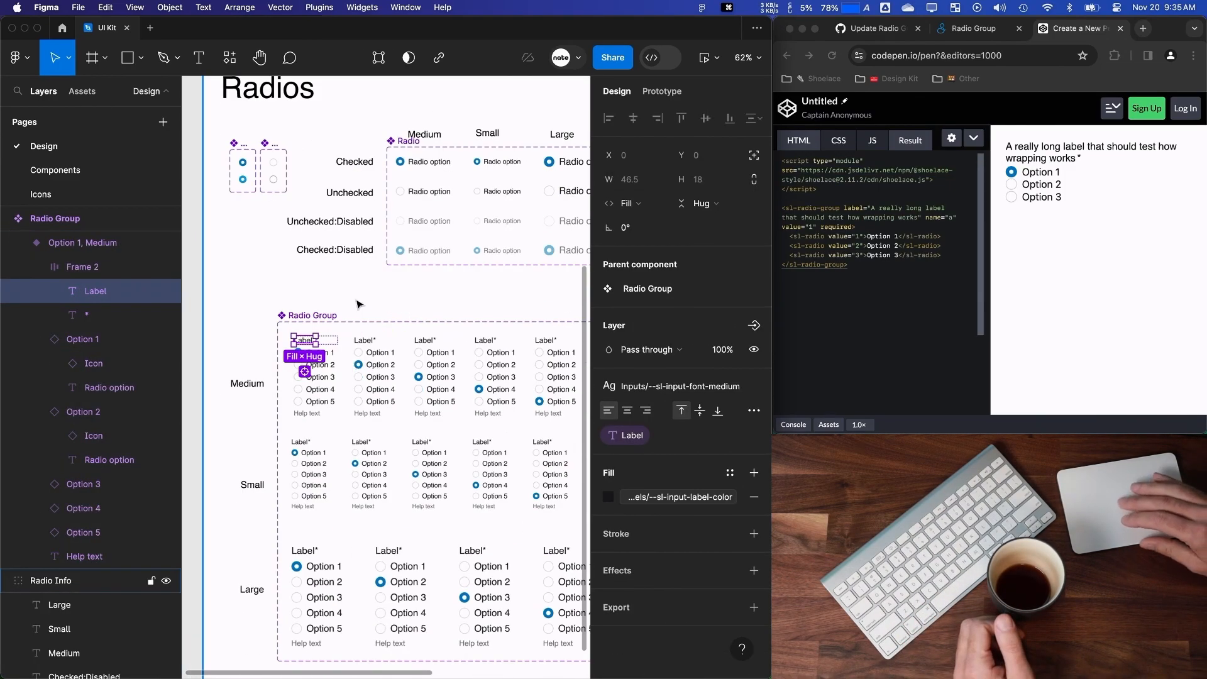
left_click(358, 304)
left_click(82, 267)
left_click(87, 315)
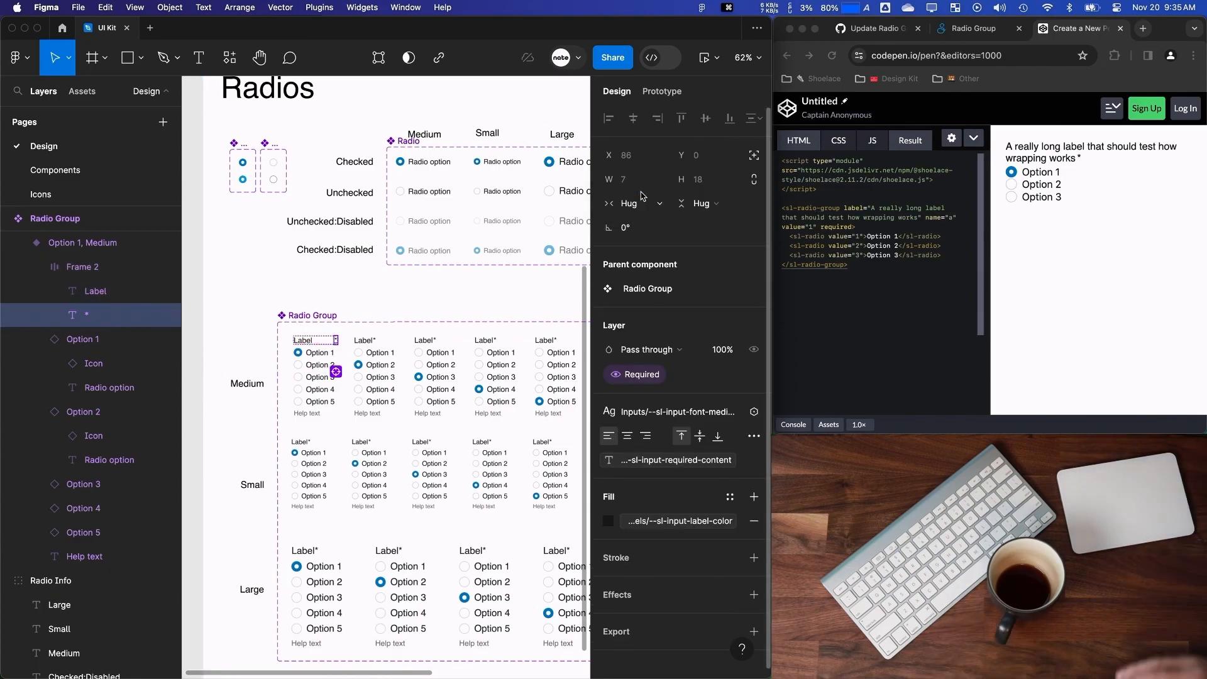
Inspect the label frame of the Medium instance in the testing frame and the Label text in the Option 1, Medium variant.
scroll(409, 188, "up", 5)
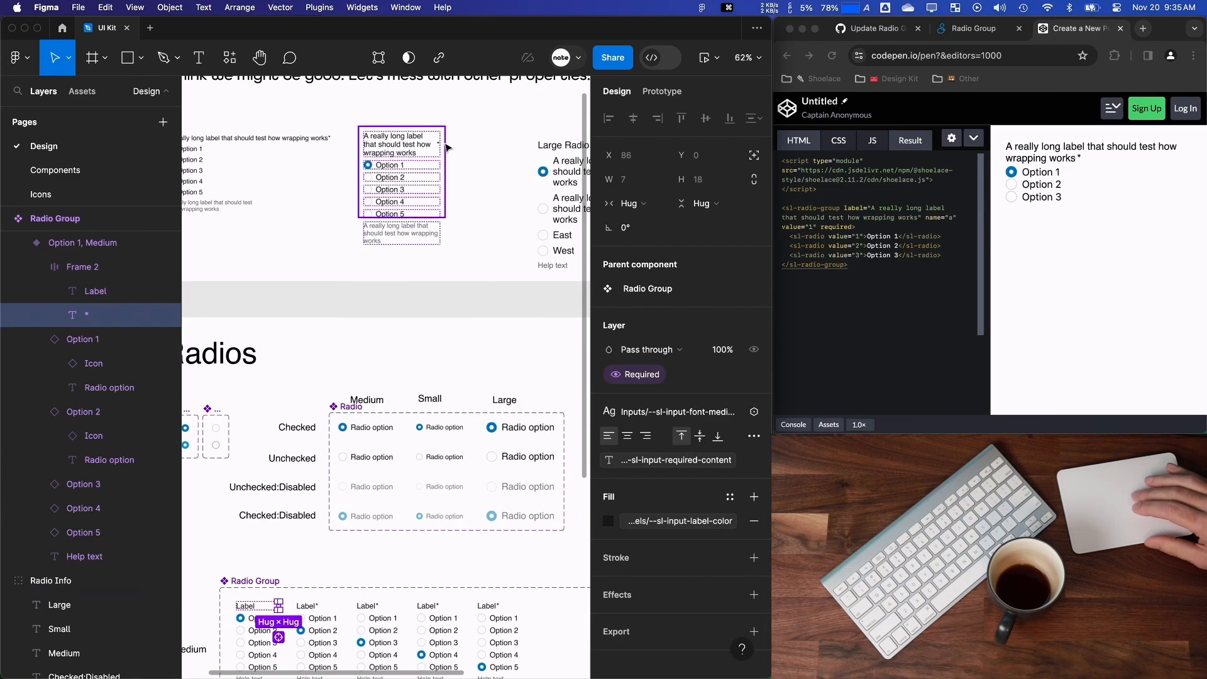
left_click(435, 150)
scroll(435, 150, "down", 4)
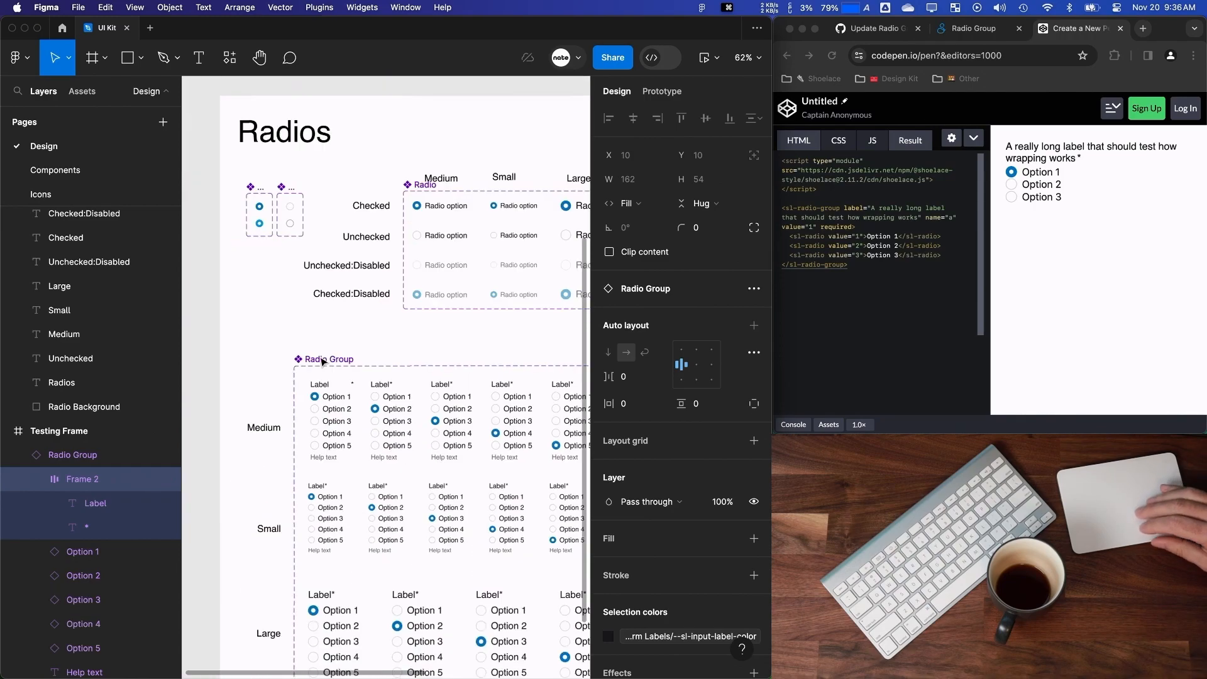
left_click(75, 293)
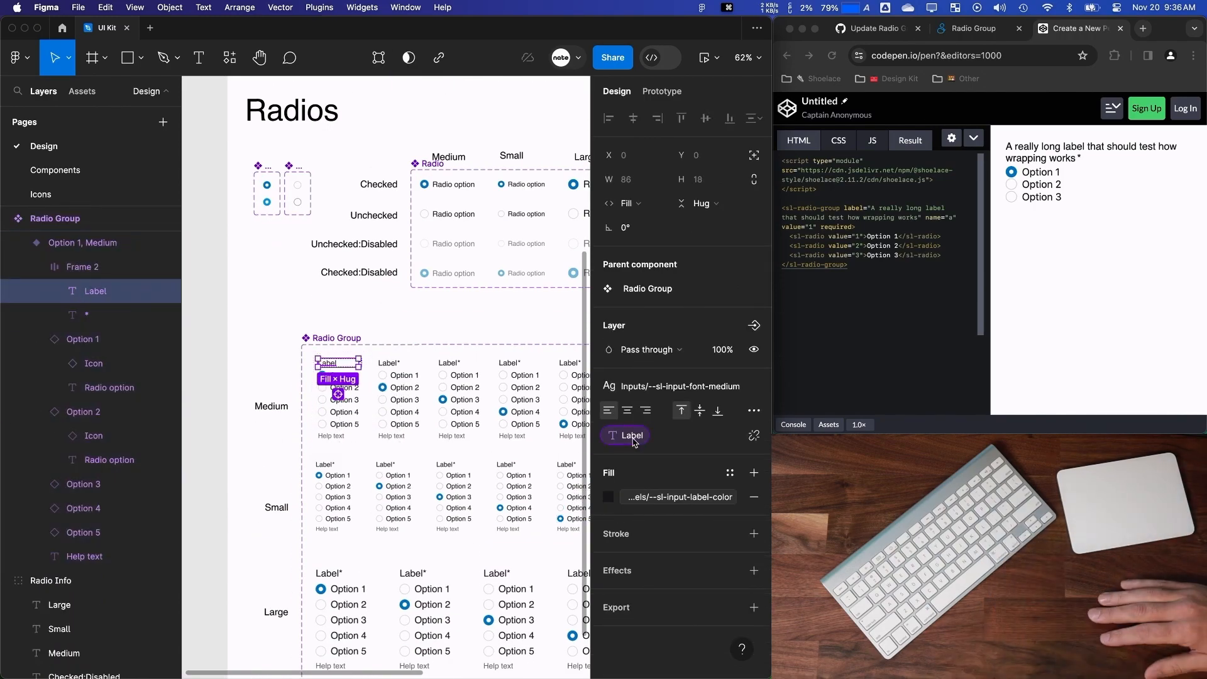
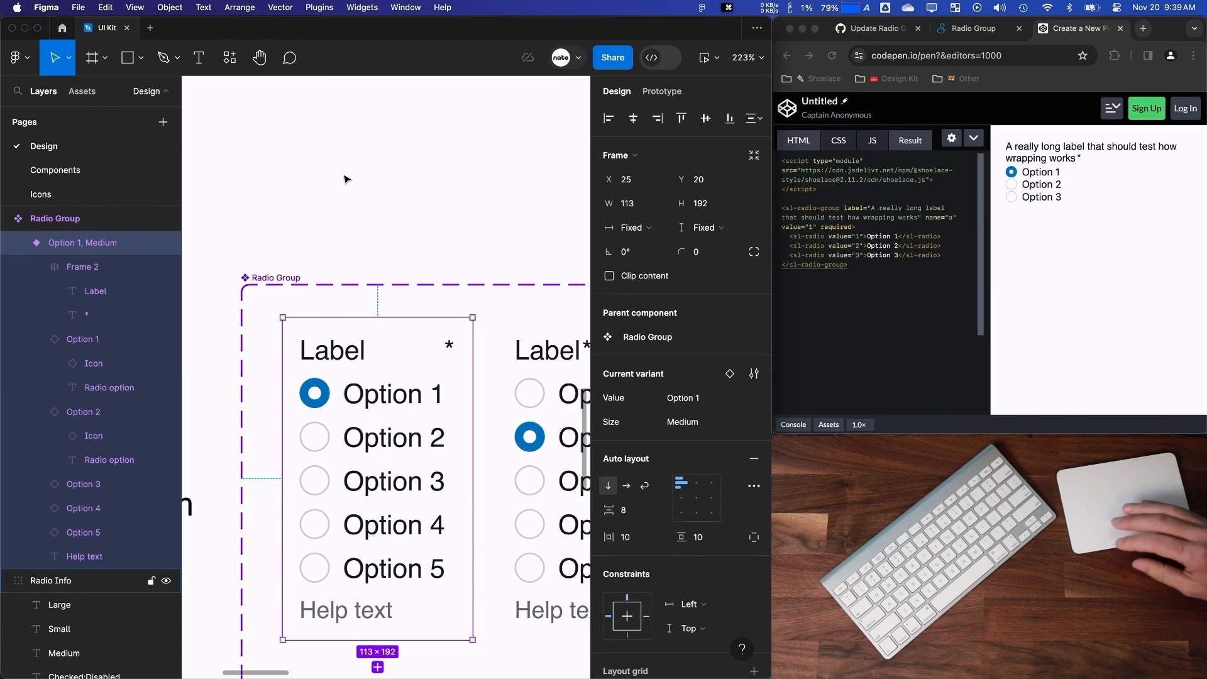
Add a text layer reading "Test Label" on the empty canvas beside the Radios frame and make it auto width.
left_click(358, 198)
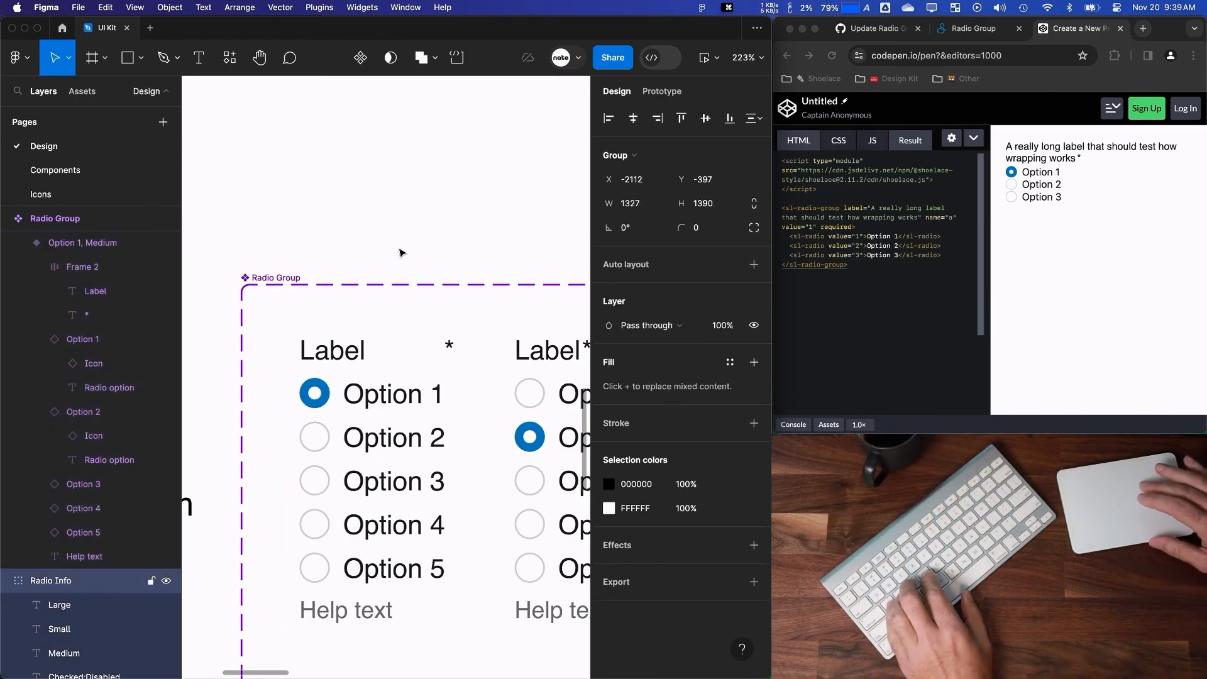
scroll(383, 264, "down", 5)
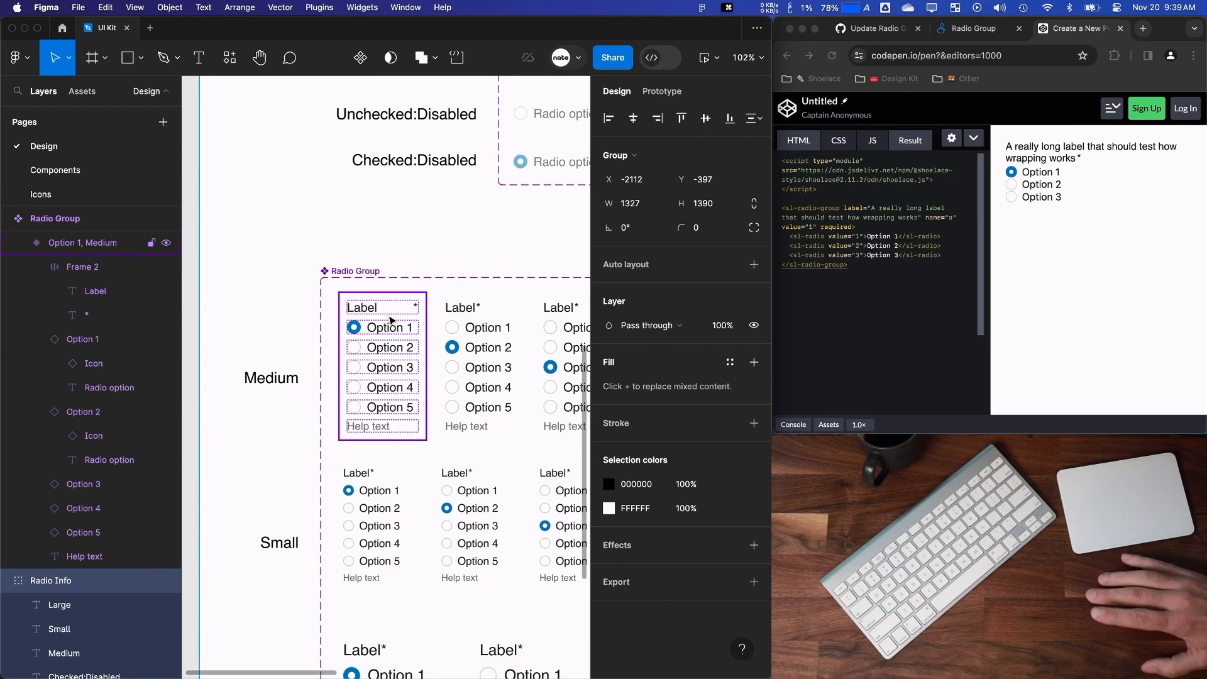
scroll(391, 320, "down", 5)
scroll(408, 252, "up", 3)
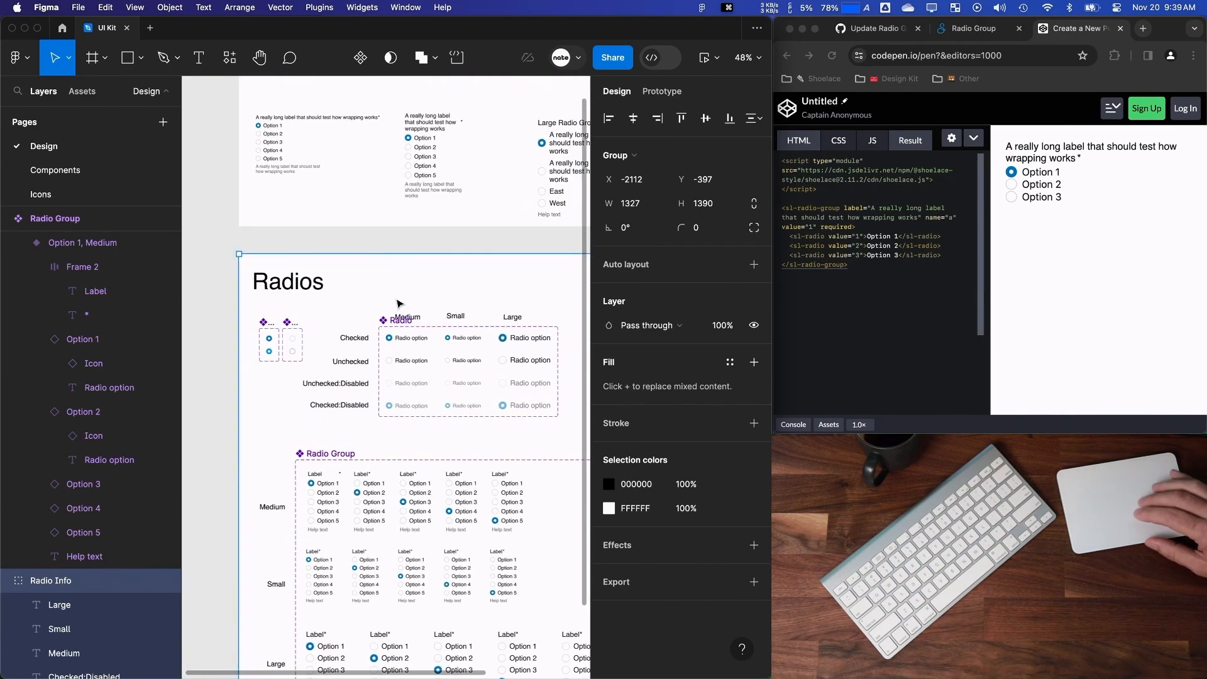
left_click(449, 128)
scroll(371, 217, "left", 6)
left_click(363, 230)
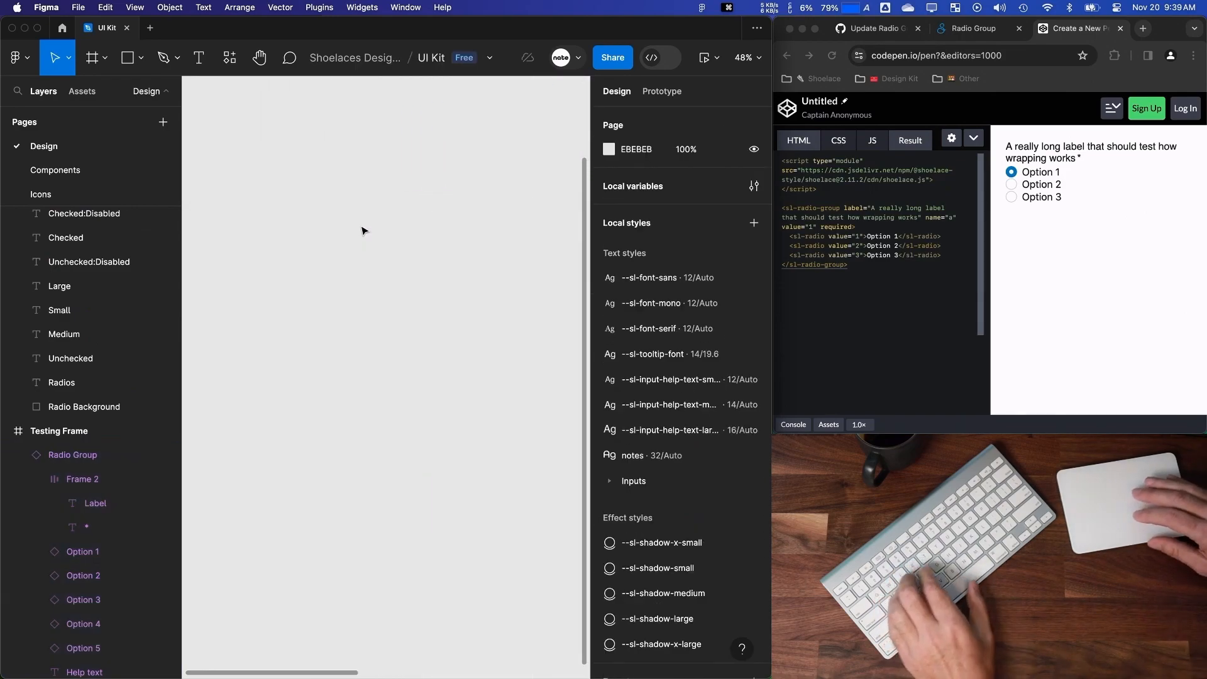
key("r")
key("t")
left_click_drag(331, 255, 403, 272)
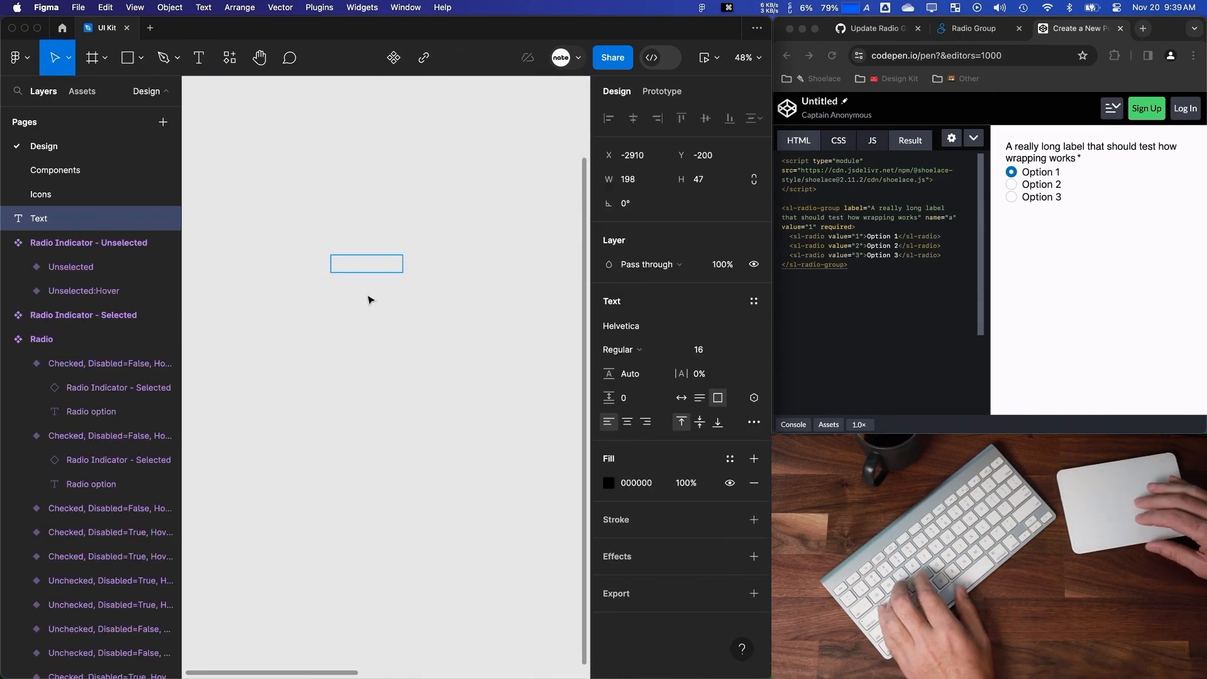
type("Test Label")
scroll(360, 267, "up", 5)
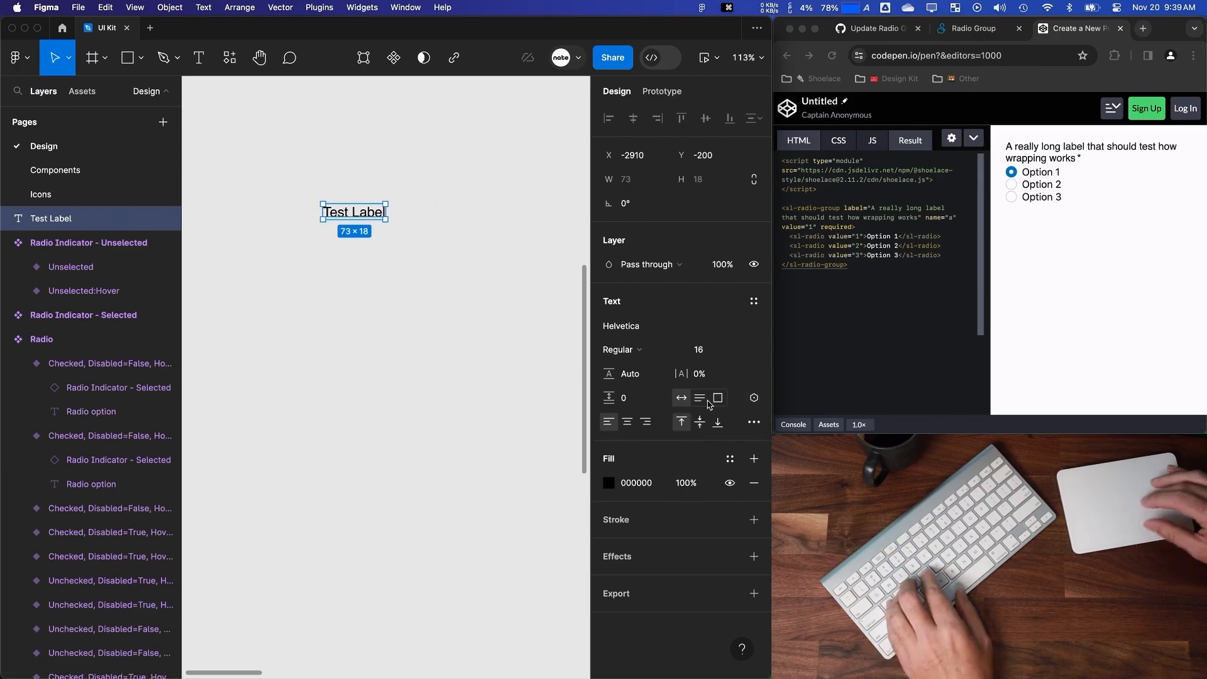
Wrap the Test Label text in a horizontal auto layout frame and add a separate "*" text after it.
key("shift+a")
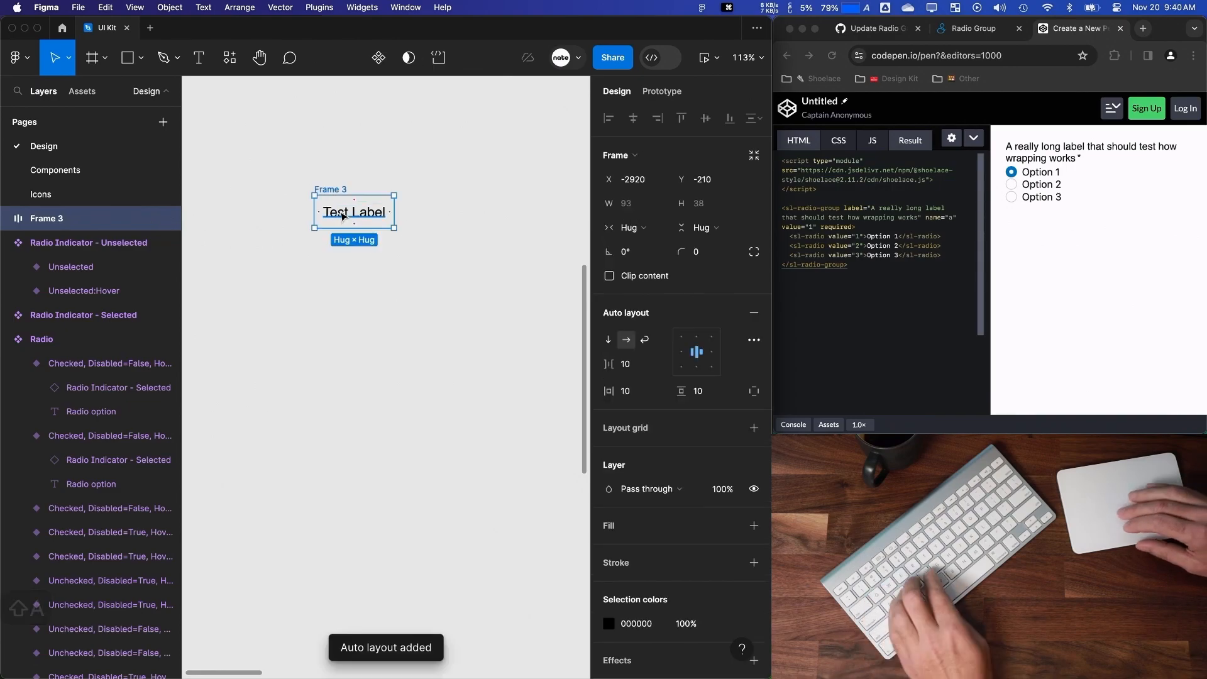
left_click(397, 212)
type("*")
left_click(135, 244)
left_click(42, 269)
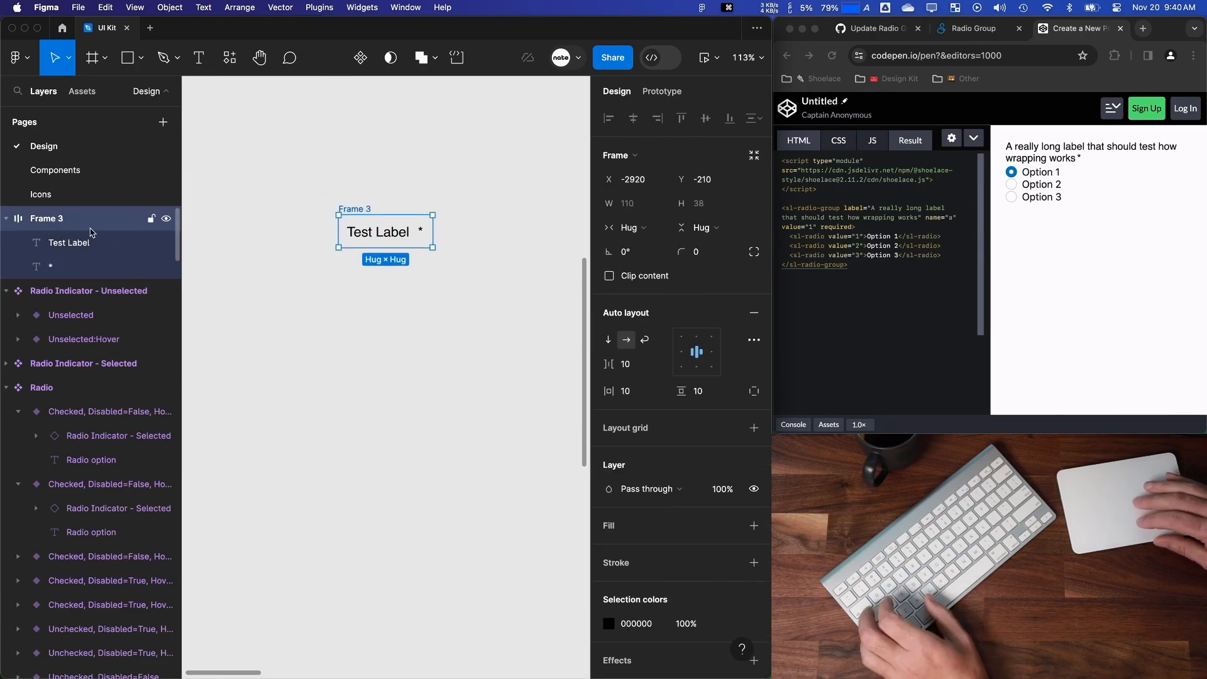
Turn the test label frame into a component and place two instances below it, widened to 224 and 118.
left_click(360, 57)
scroll(361, 209, "up", 1)
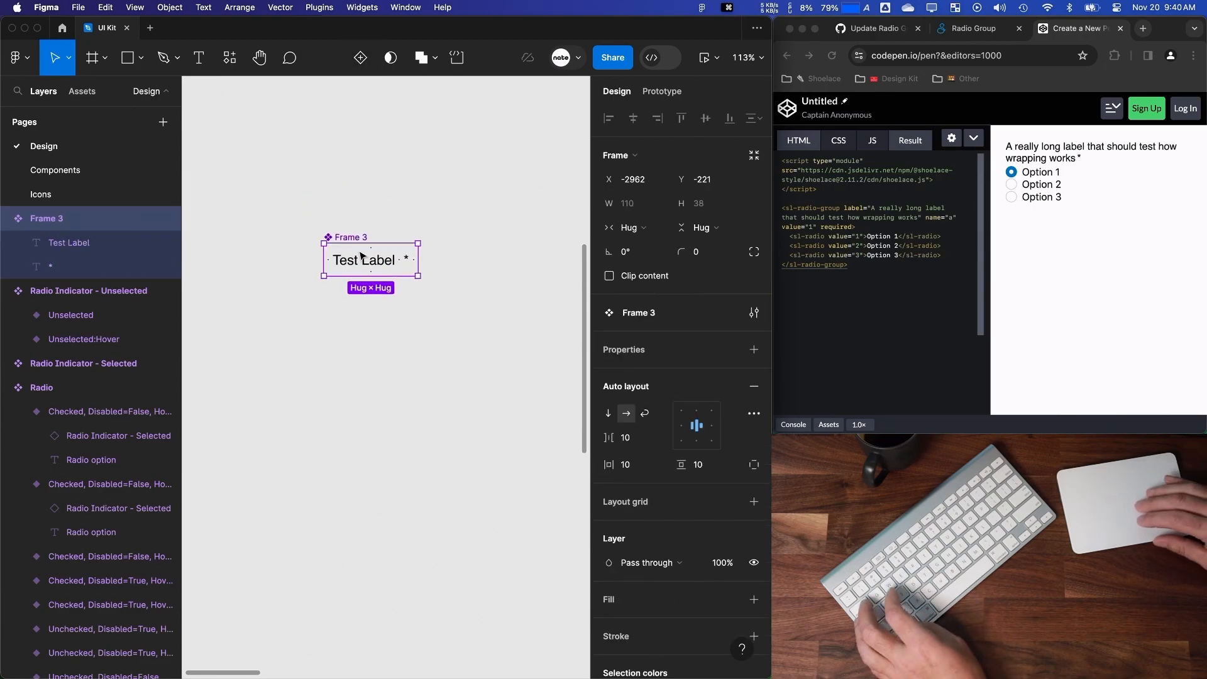
left_click_drag(362, 262, 361, 393)
left_click_drag(502, 399, 511, 450)
left_click(383, 393)
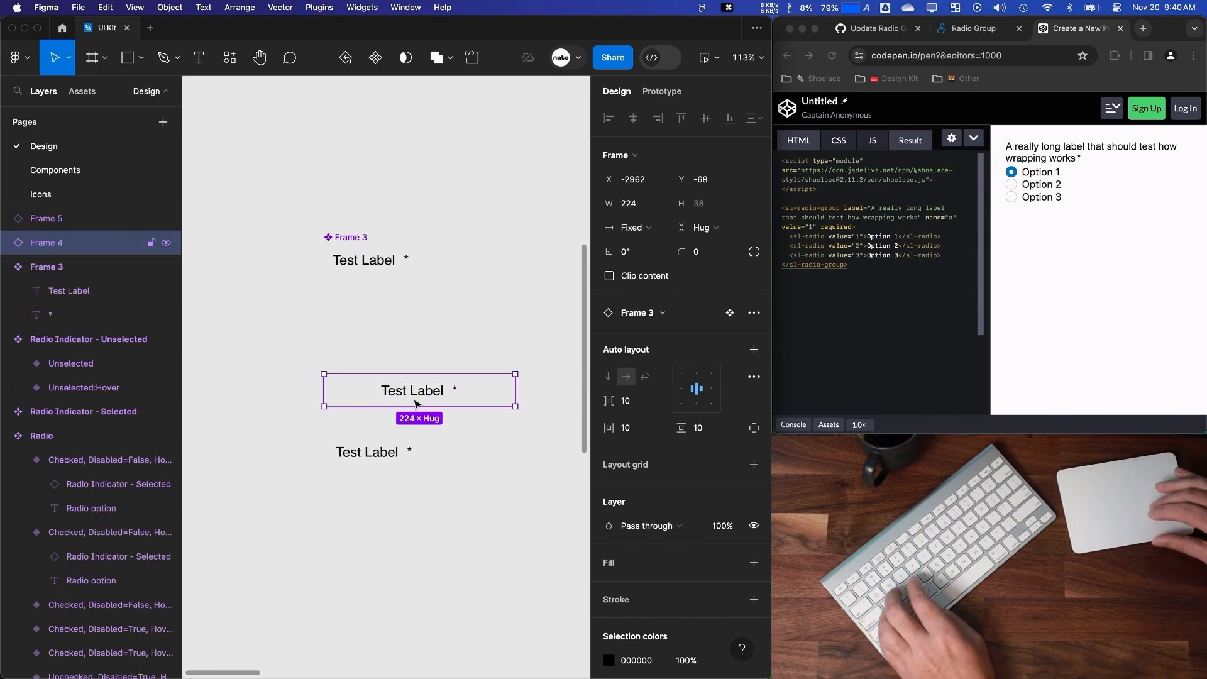
Give the main test label component a white FFFFFF fill and align its auto layout contents left and vertically centred.
left_click(37, 267)
scroll(682, 440, "down", 3)
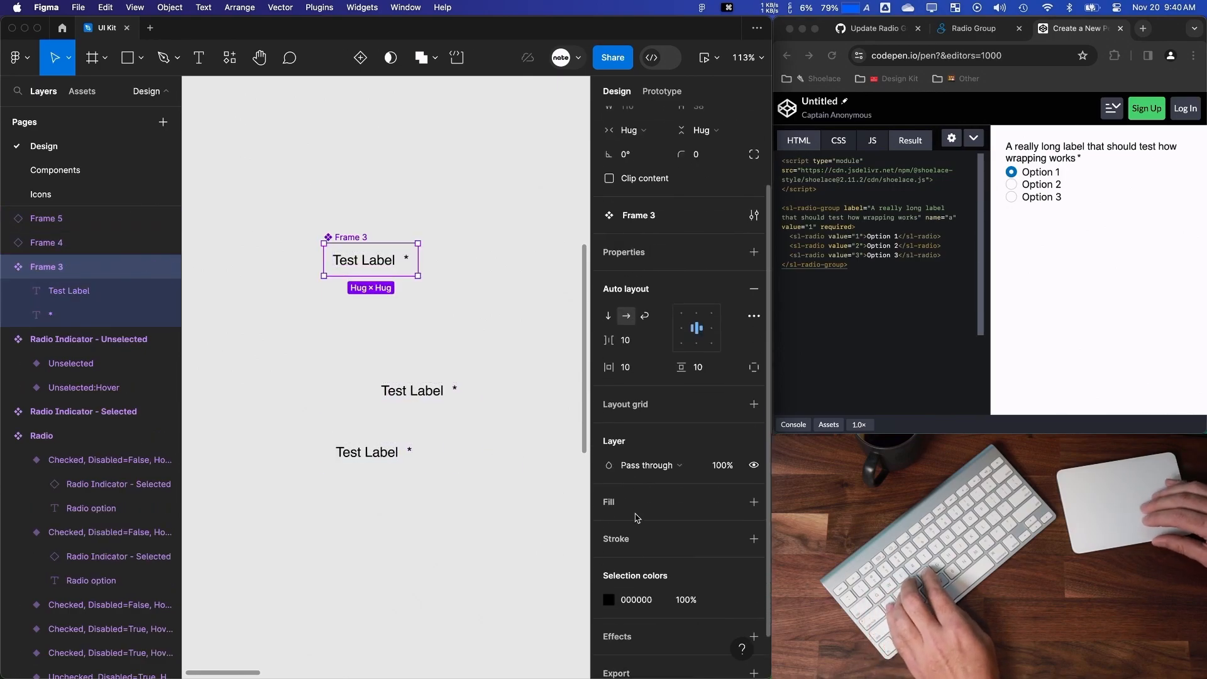
left_click(754, 502)
left_click(608, 527)
left_click(391, 281)
left_click(405, 399)
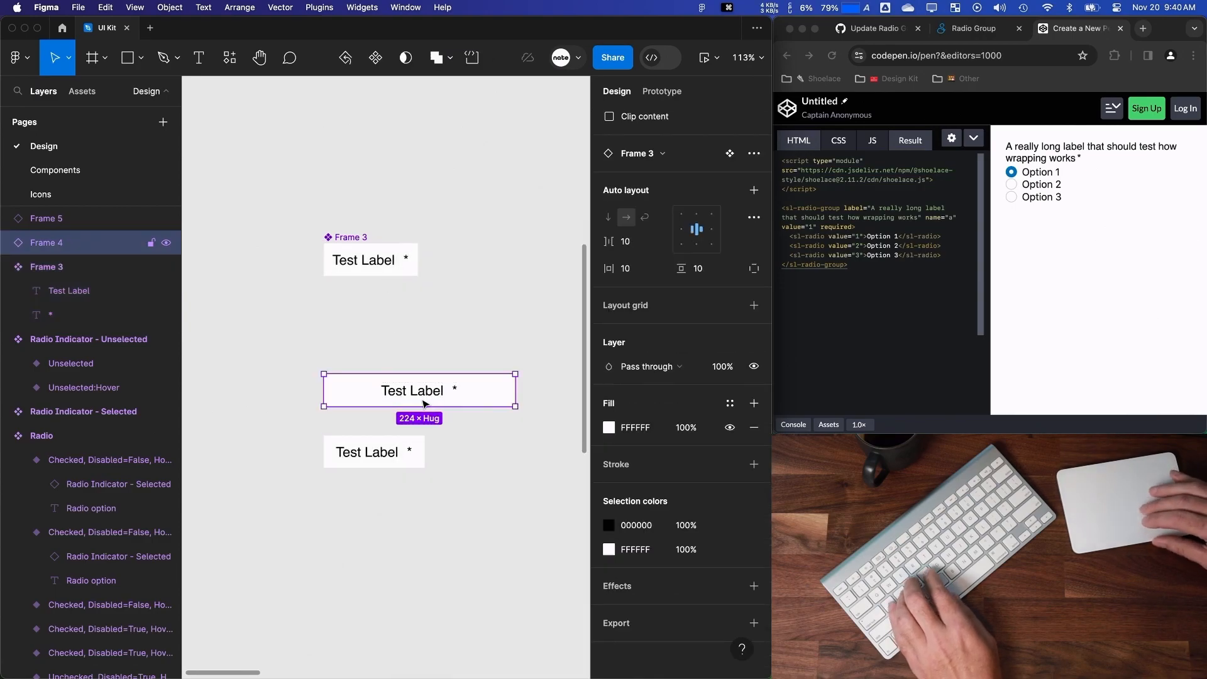
left_click(46, 266)
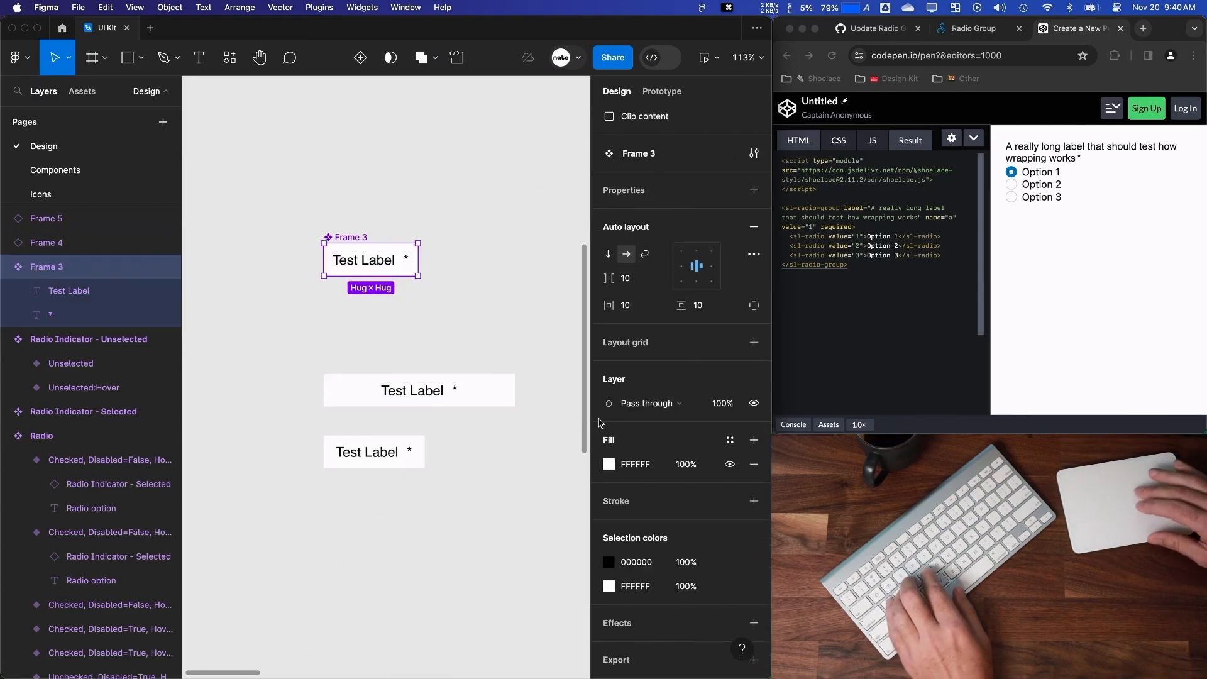
left_click(681, 267)
Give the component's Test Label text a fixed width and expose its content as a text property named Test Label.
left_click(116, 292)
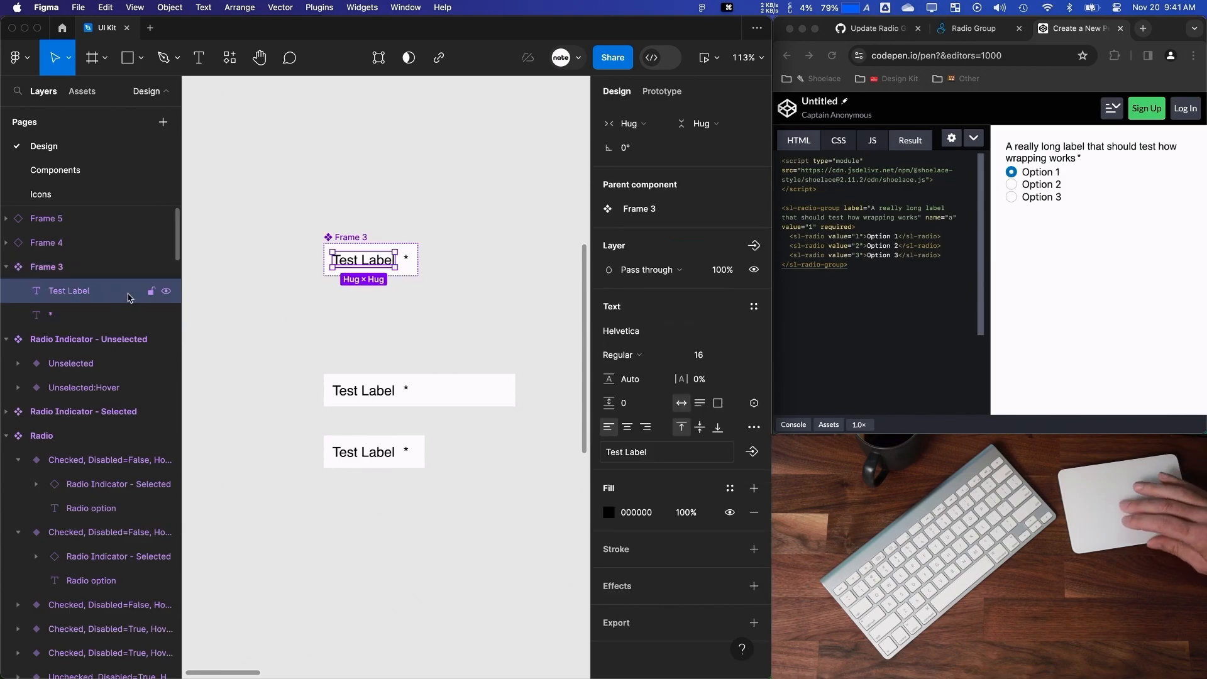
left_click(630, 124)
left_click(634, 123)
left_click(691, 123)
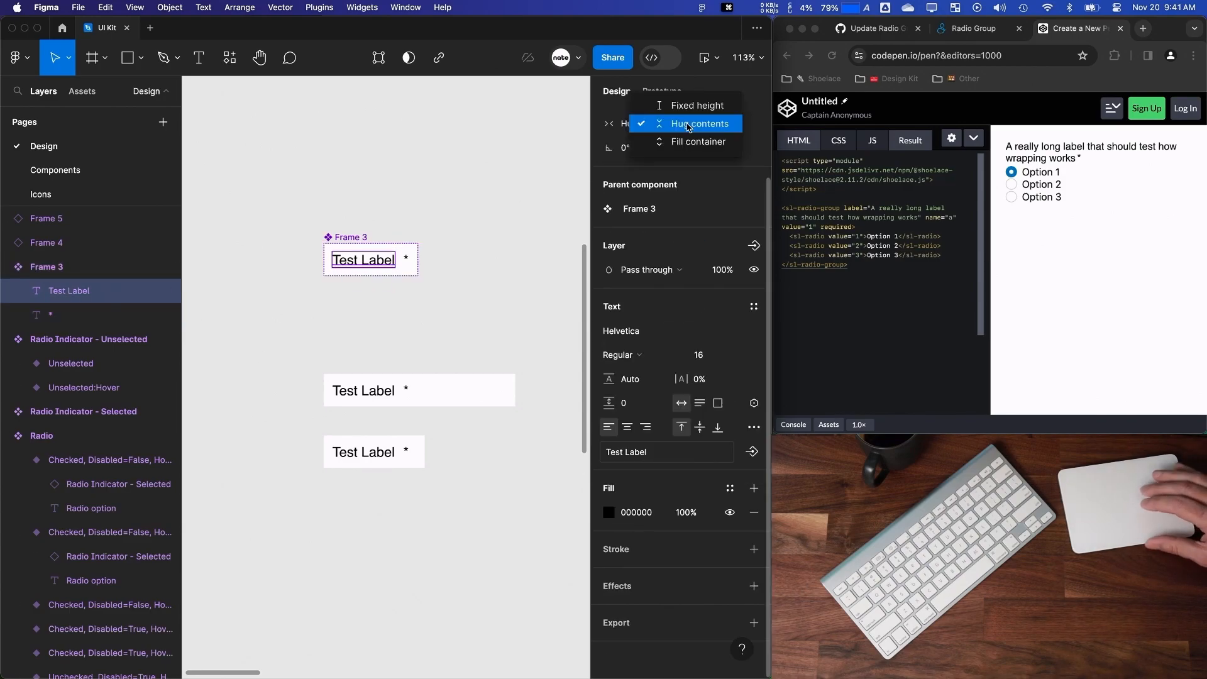
left_click(660, 150)
left_click(752, 450)
type("Test Label")
Set the wider instance's Test Label property to "A really long label that should test how wrapping works".
left_click(451, 380)
left_click(457, 400)
left_click(698, 234)
type("A really long label that should test how wrapping works")
key("Return")
Reposition the two instances below the main component and set the narrower one's Test Label property to "Short".
left_click(540, 361)
left_click_drag(467, 402, 468, 326)
left_click_drag(417, 451, 418, 461)
scroll(495, 361, "down", 2)
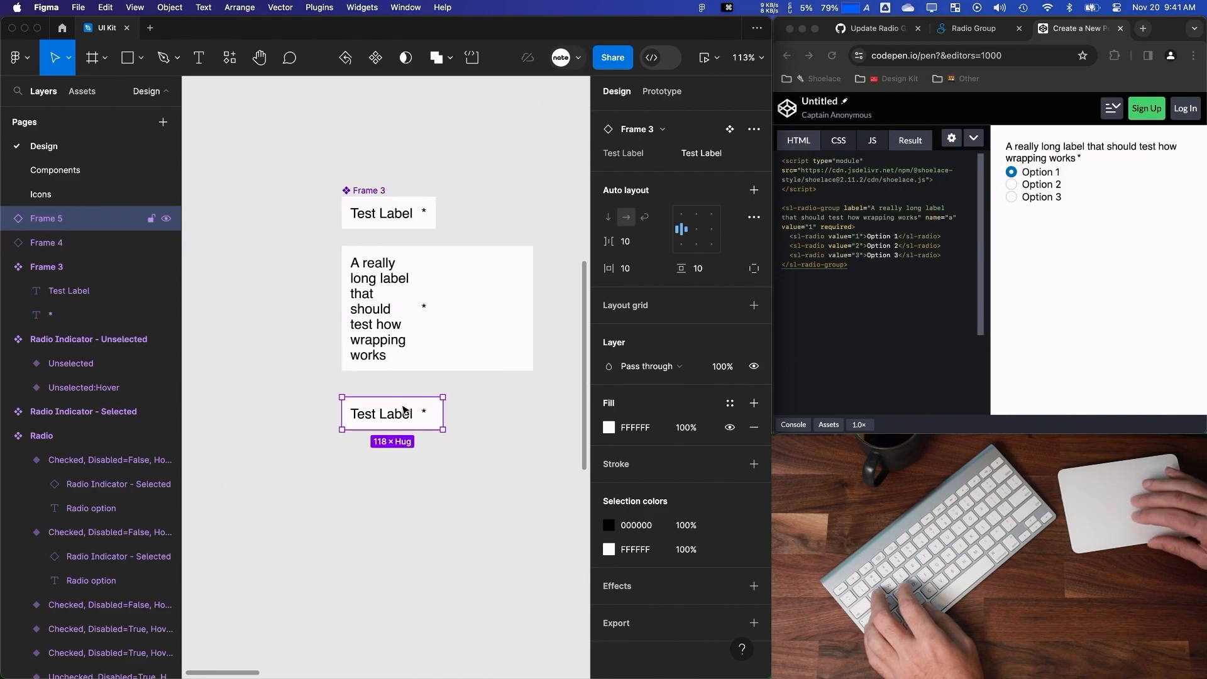
left_click(701, 153)
type("Short")
key("Return")
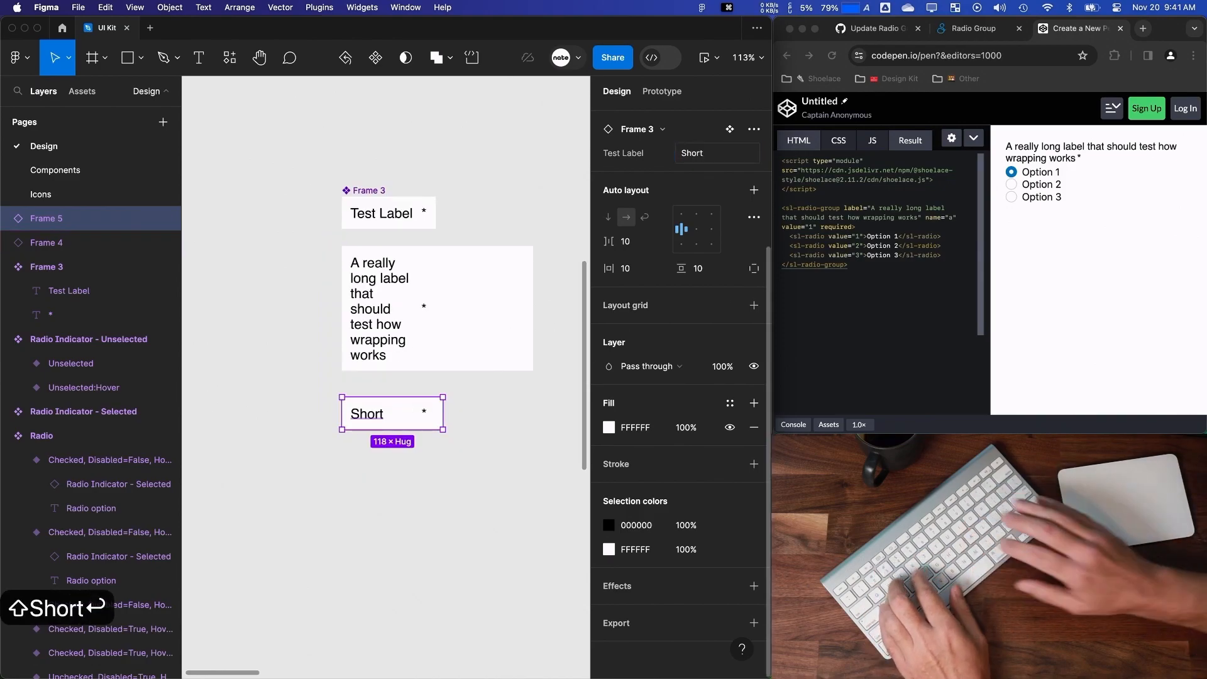
Try fill container as the width of the main component's asterisk and return it to hug contents.
left_click(426, 474)
left_click(426, 340)
left_click(95, 314)
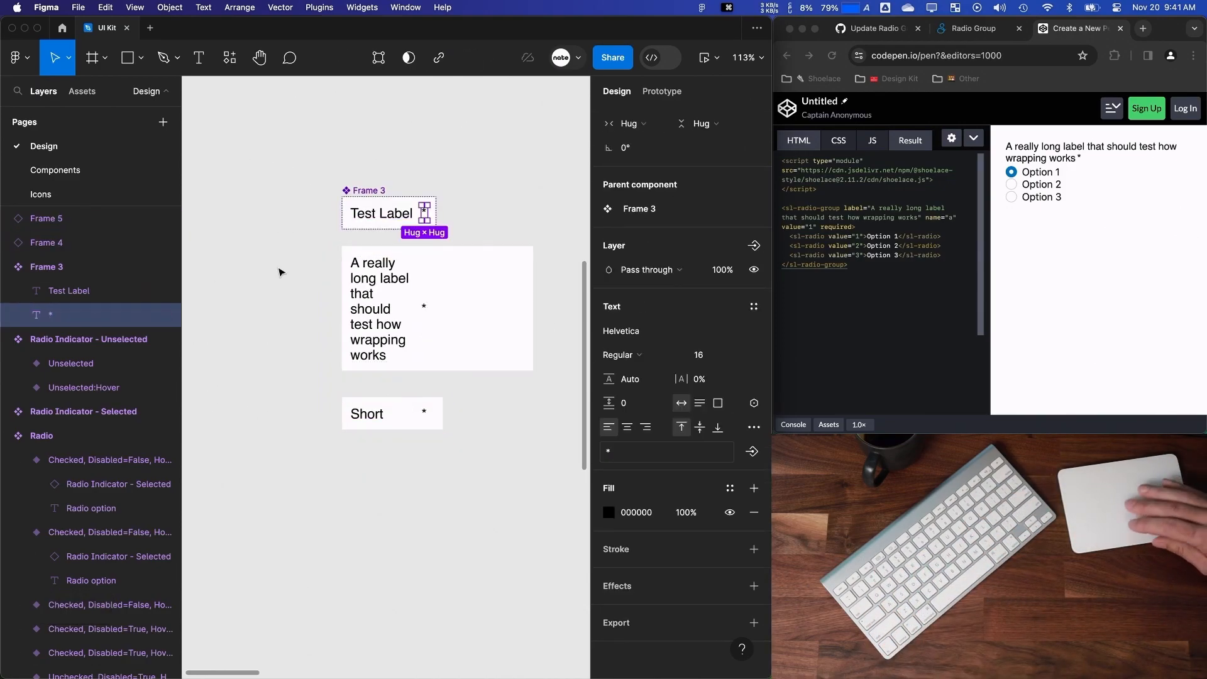
left_click(619, 130)
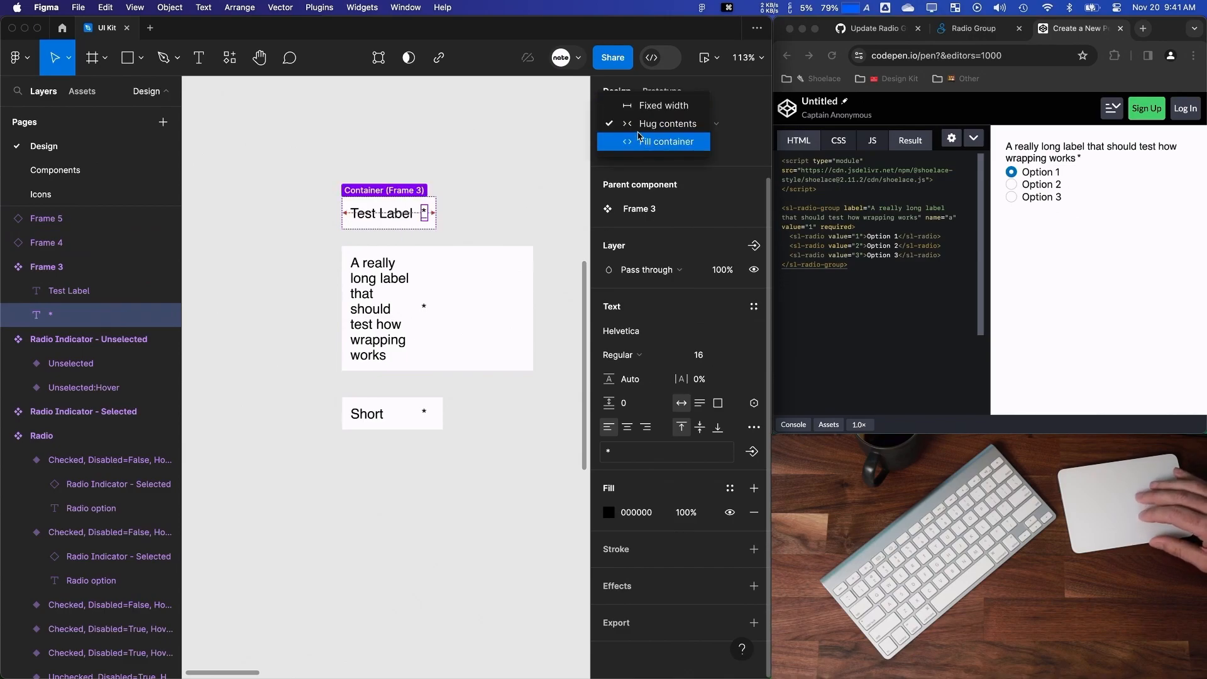
left_click(639, 141)
left_click(640, 125)
left_click(644, 109)
Set the main component's Test Label text to fill container width and test the wrapping by resizing the long-label instance to 223.
left_click(383, 190)
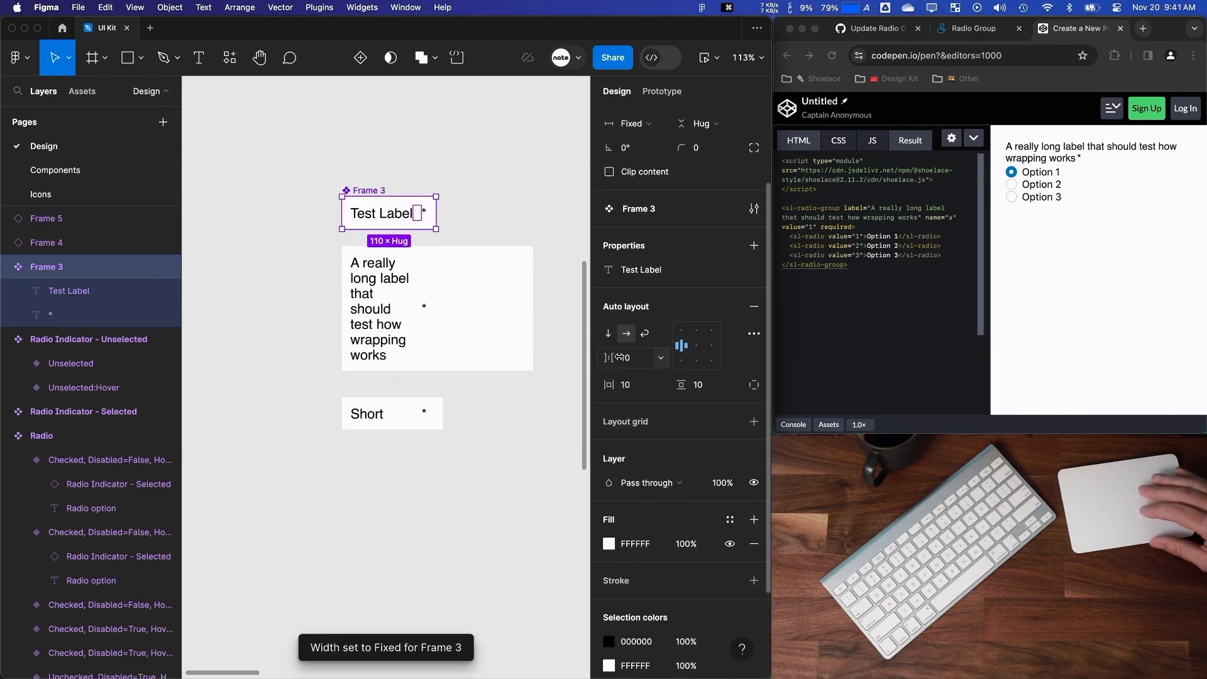
left_click(56, 297)
left_click(635, 120)
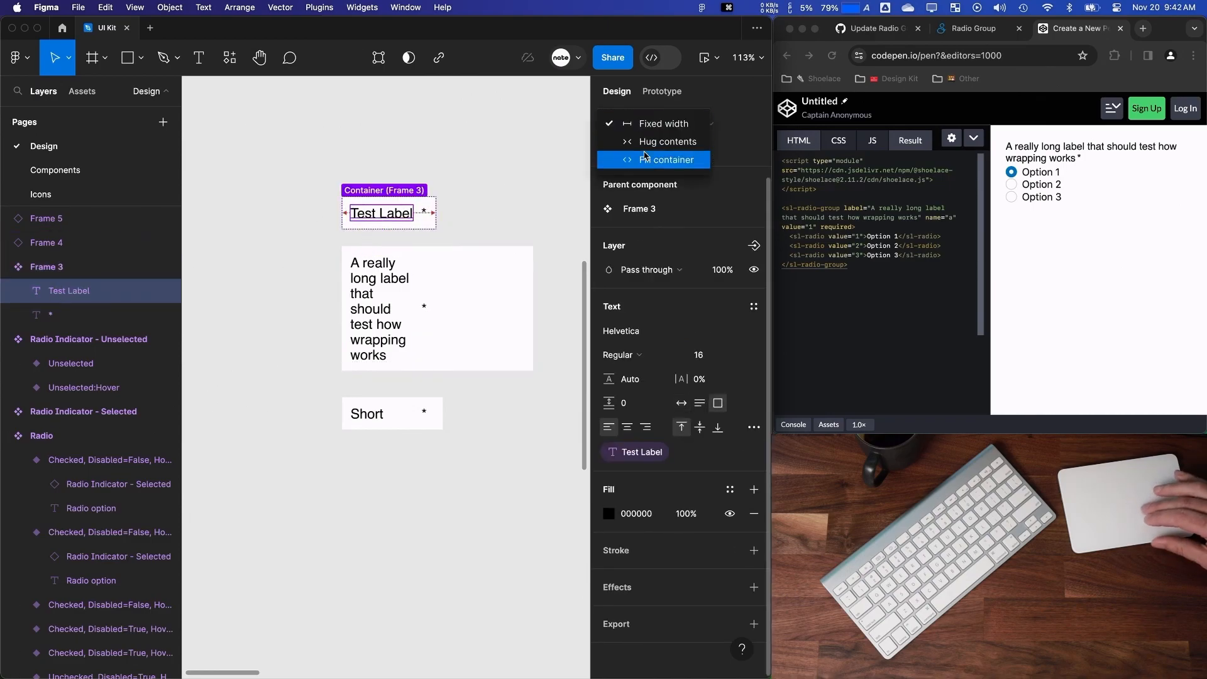
left_click(646, 157)
left_click(494, 251)
mouse_move(532, 264)
left_mouse_down()
mouse_move(409, 263)
mouse_move(529, 264)
left_mouse_up()
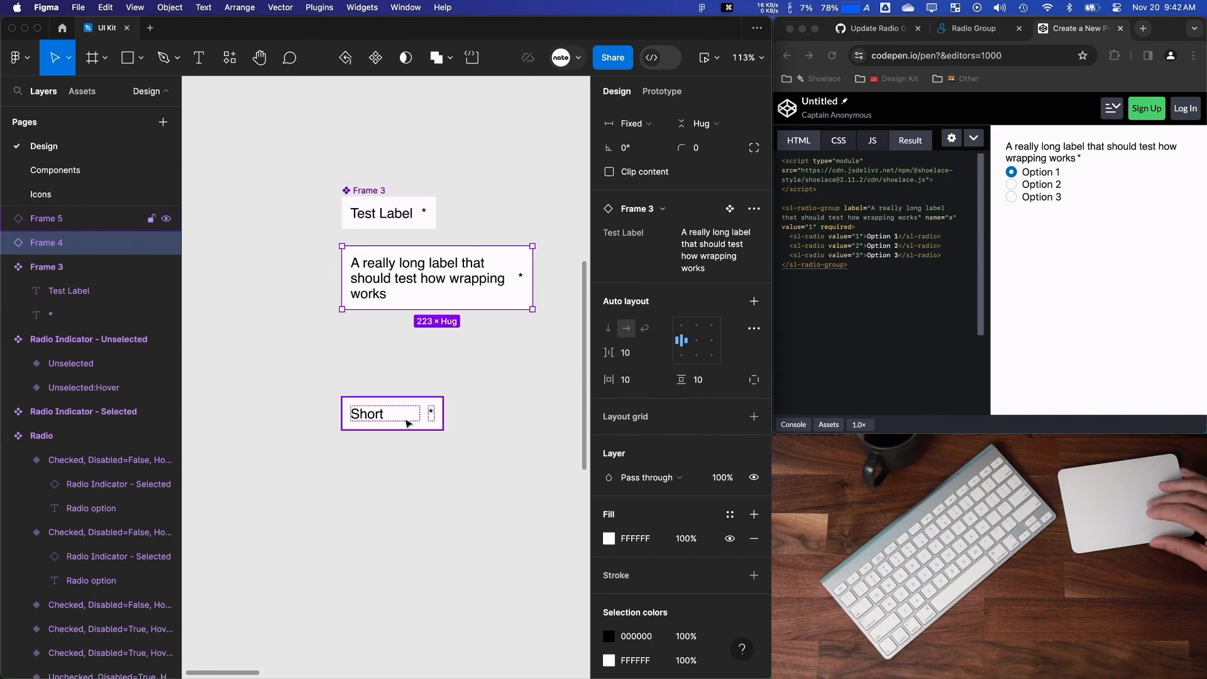
Set the main component's Test Label text back to a fixed width with its height set to fill container.
left_click(403, 219)
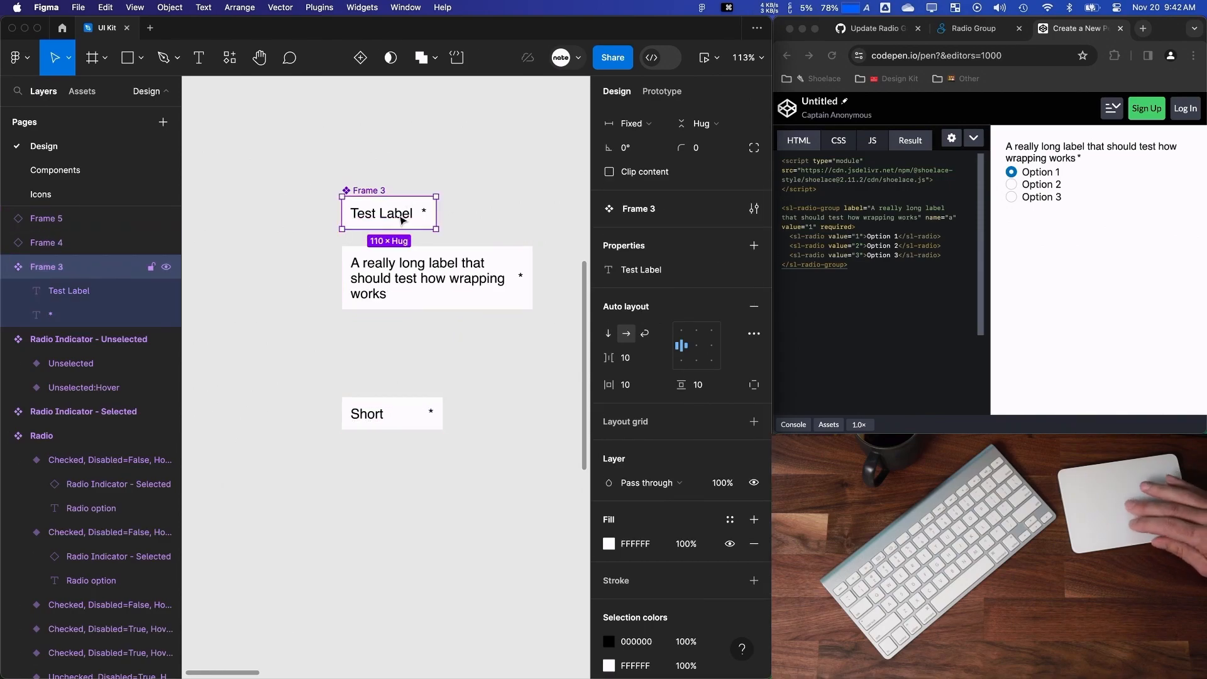
left_click(49, 293)
left_click(634, 123)
left_click(651, 111)
left_click(699, 123)
left_click(682, 143)
Try hug contents for the Test Label text's width and reapply fill container to its height.
left_click(635, 124)
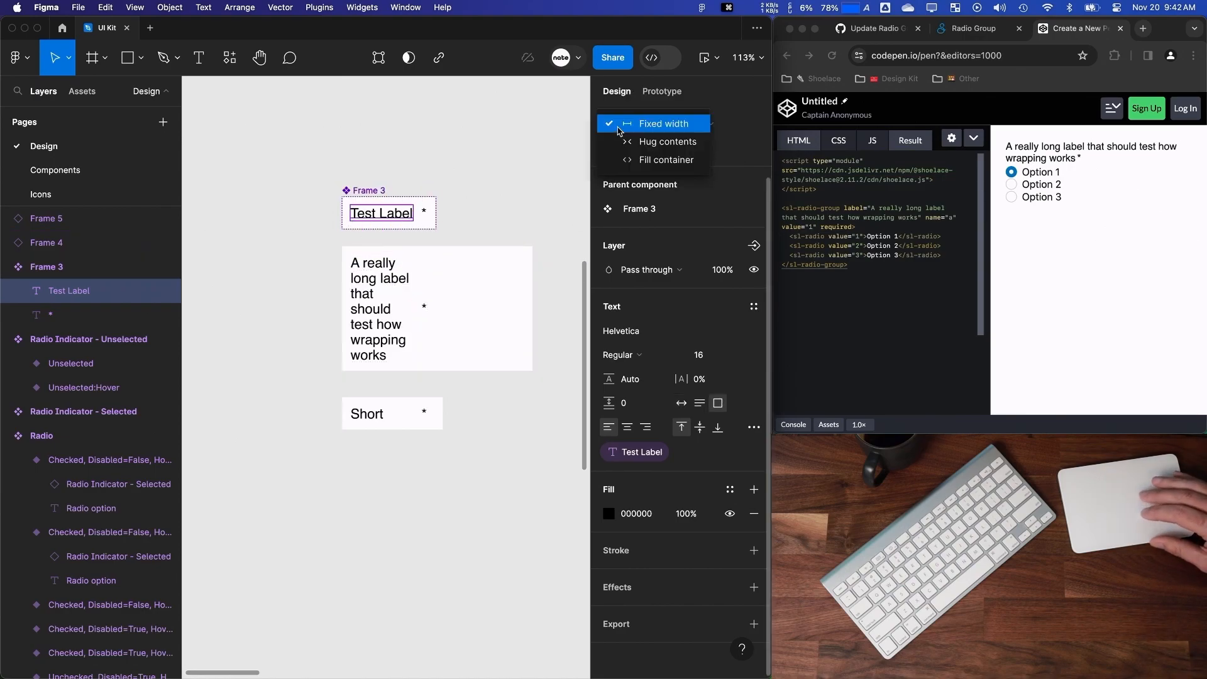
left_click(651, 140)
left_click(699, 123)
left_click(708, 144)
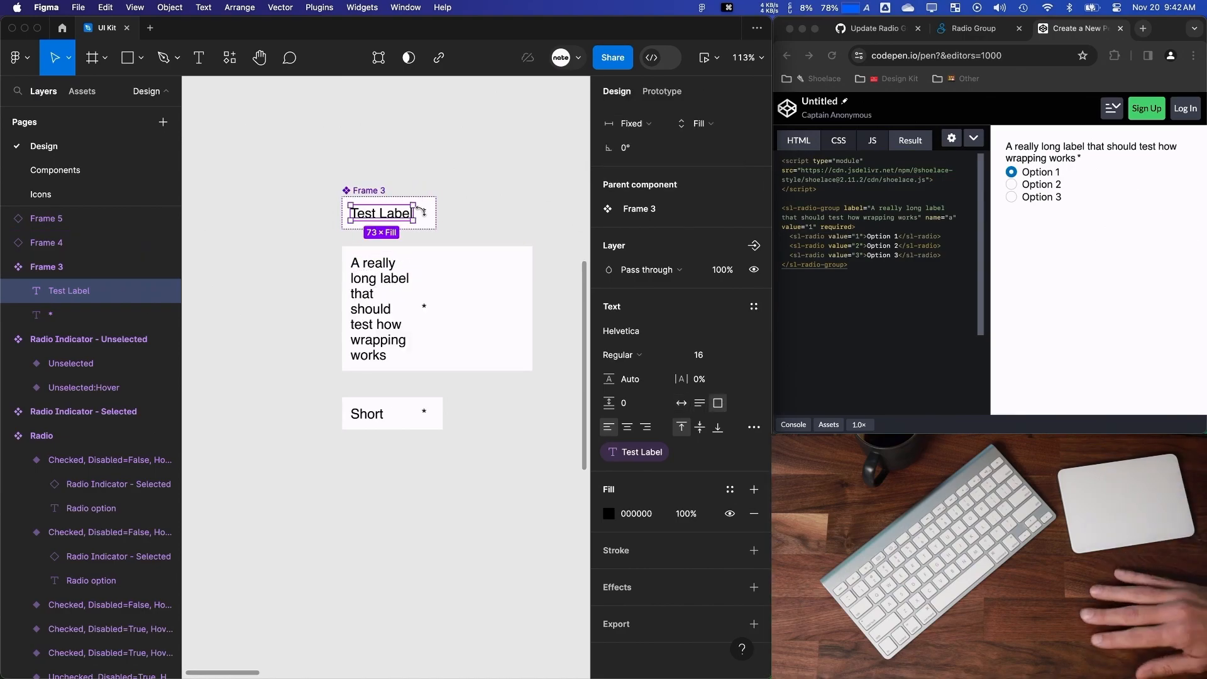
left_click(454, 207)
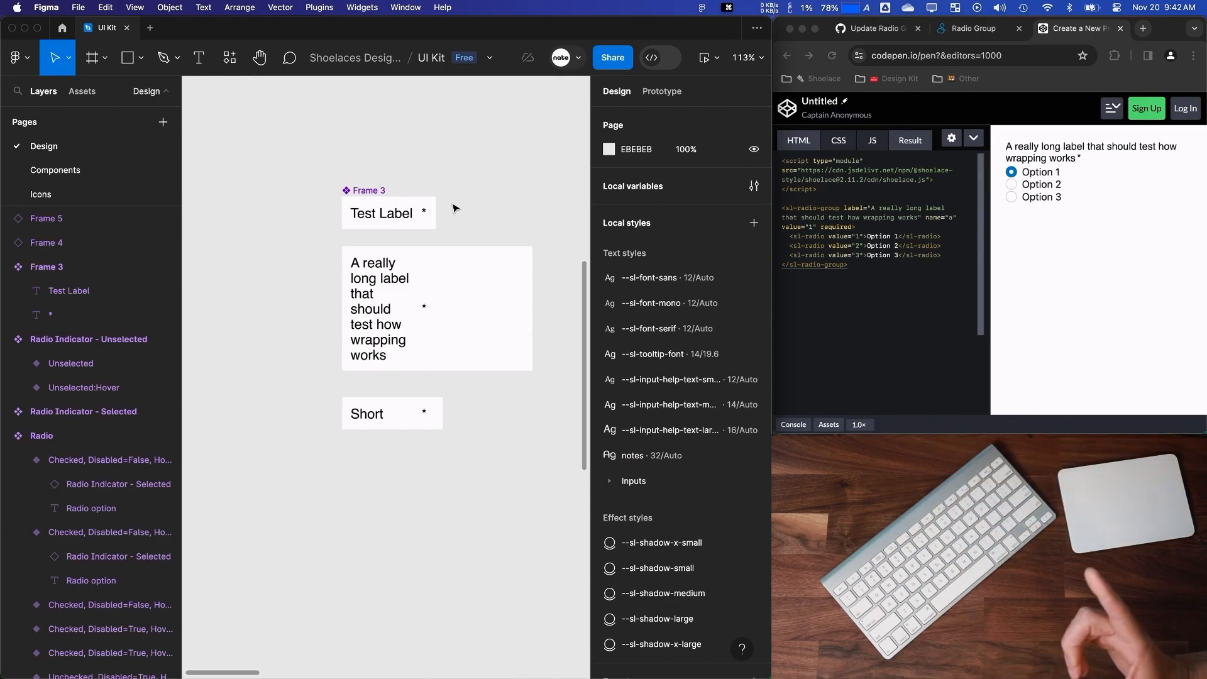
left_click(58, 270)
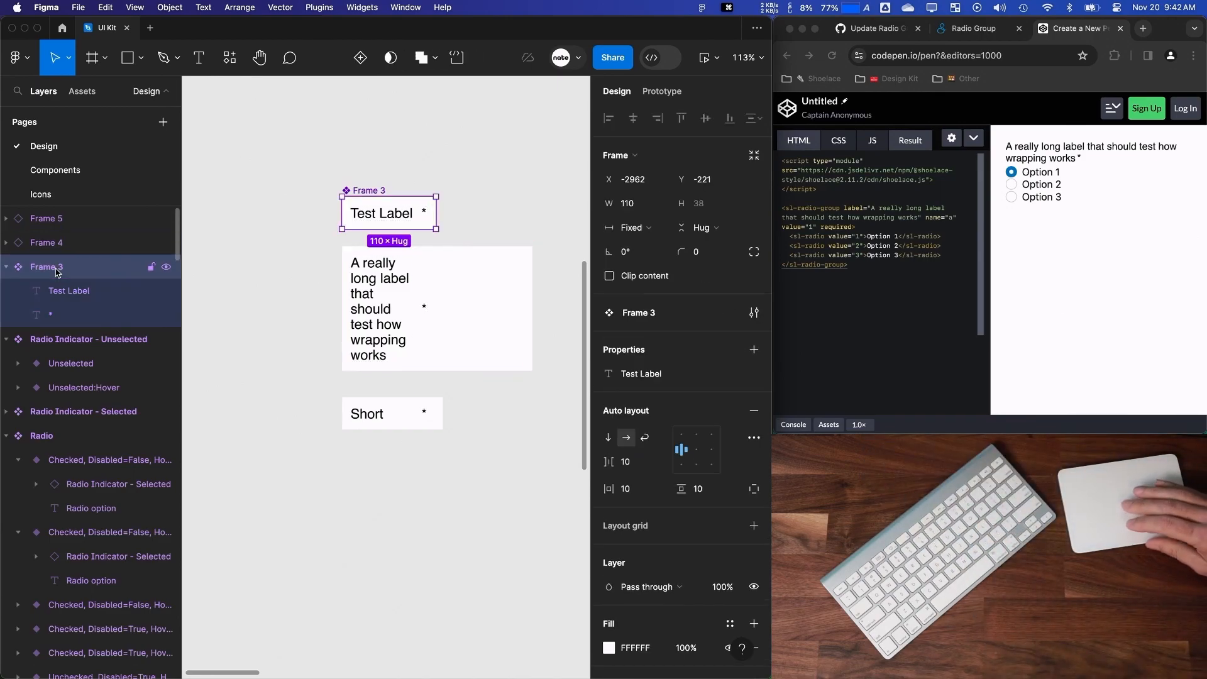
left_click(636, 227)
left_click(289, 241)
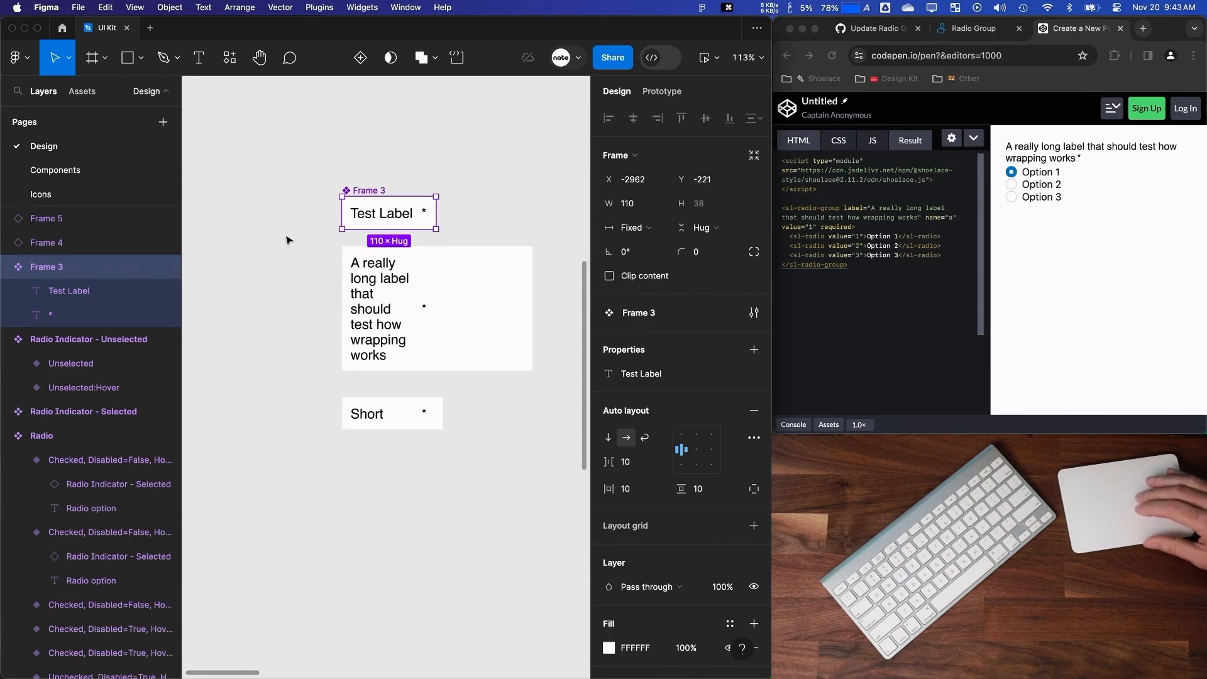
Wrap the main component's Test Label and asterisk in a nested auto layout frame and set that frame's width to fill container.
left_click(103, 297)
left_click(95, 311, "shift")
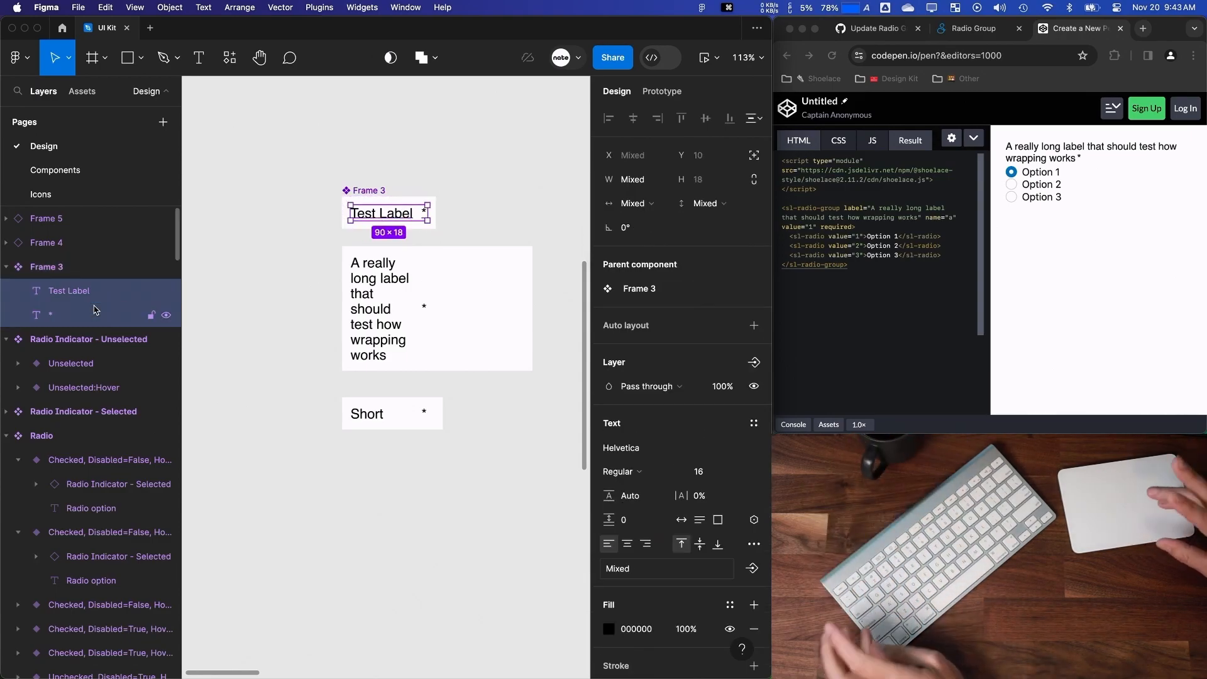
key("shift+a")
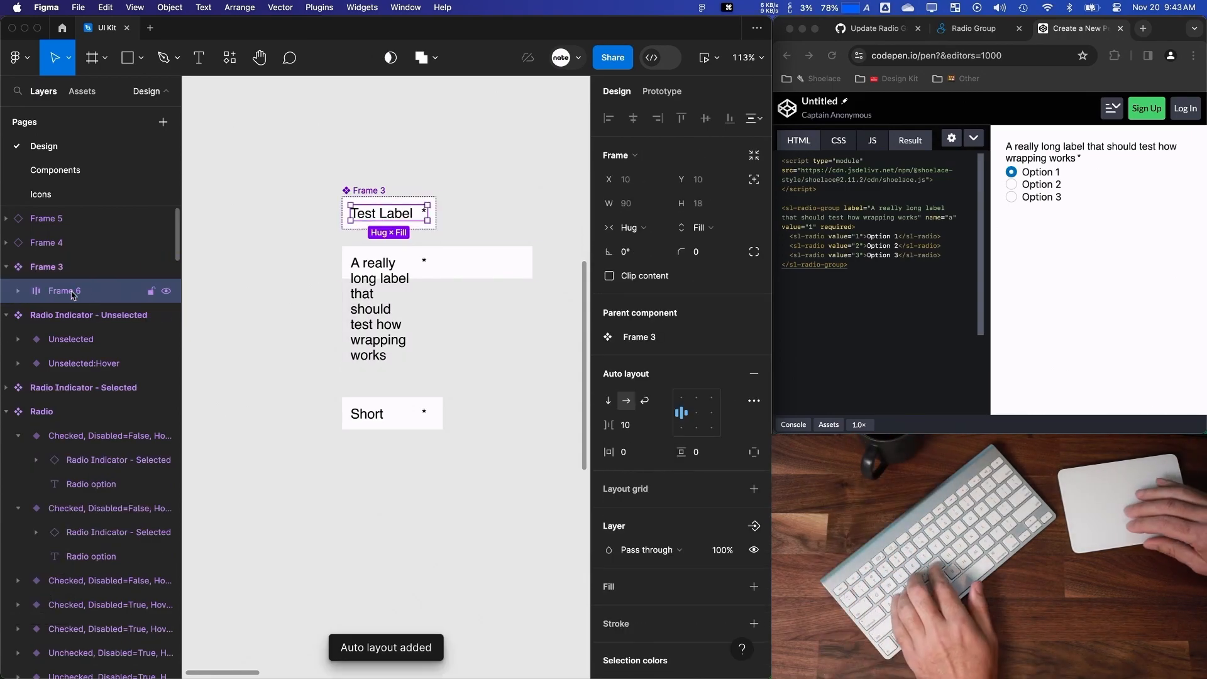
left_click(631, 227)
left_click(636, 243)
Set the width of the Test Label text inside the main component's nested frame to hug contents.
left_click(18, 292)
left_click(85, 314)
left_click(628, 203)
left_click(635, 219)
left_click(63, 292)
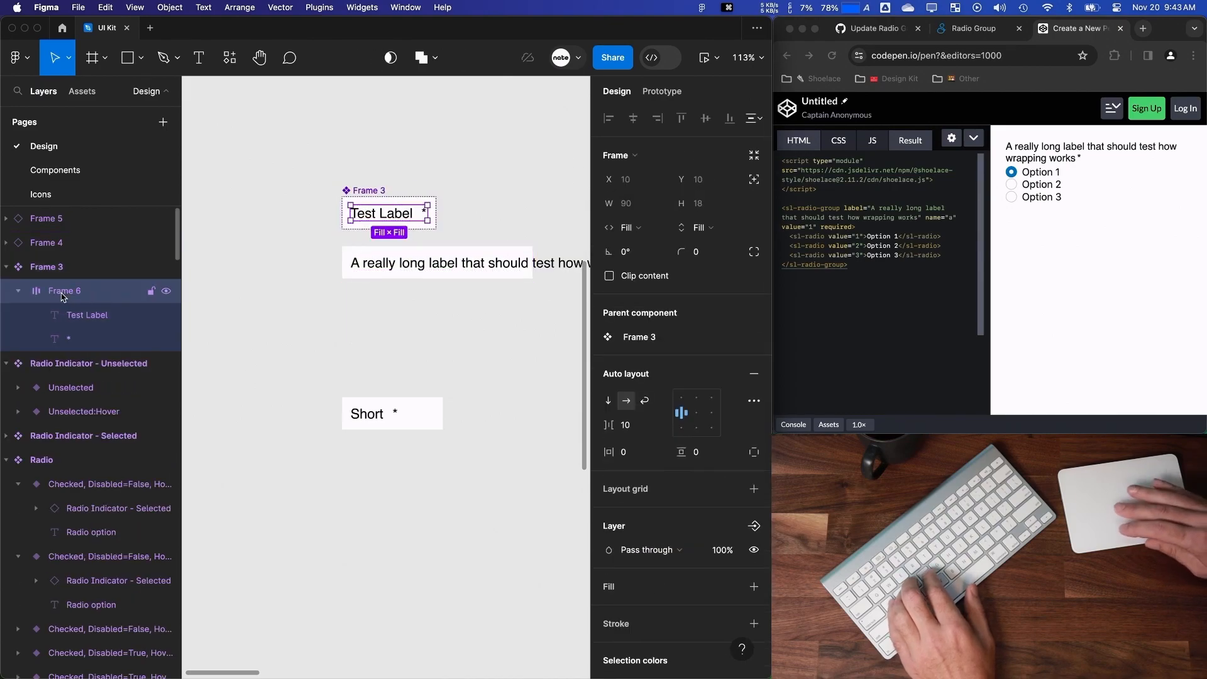
double_click(532, 270)
left_click(637, 205)
left_click(494, 263)
right_click(491, 262)
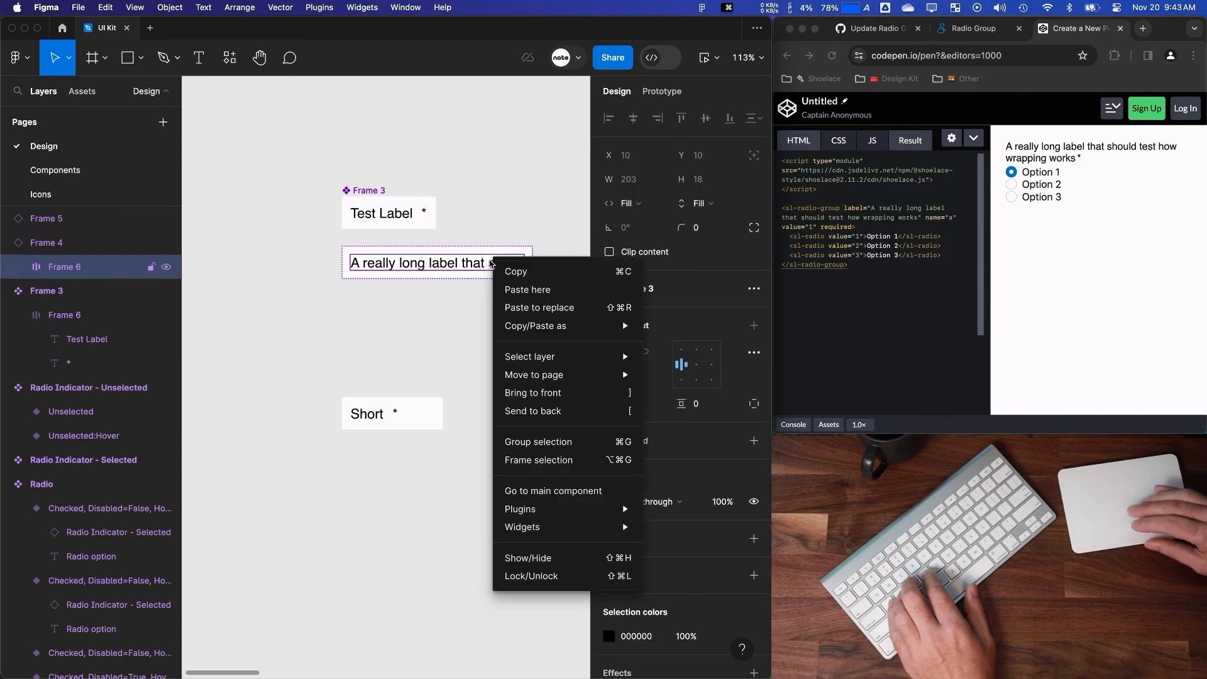
left_click(450, 364)
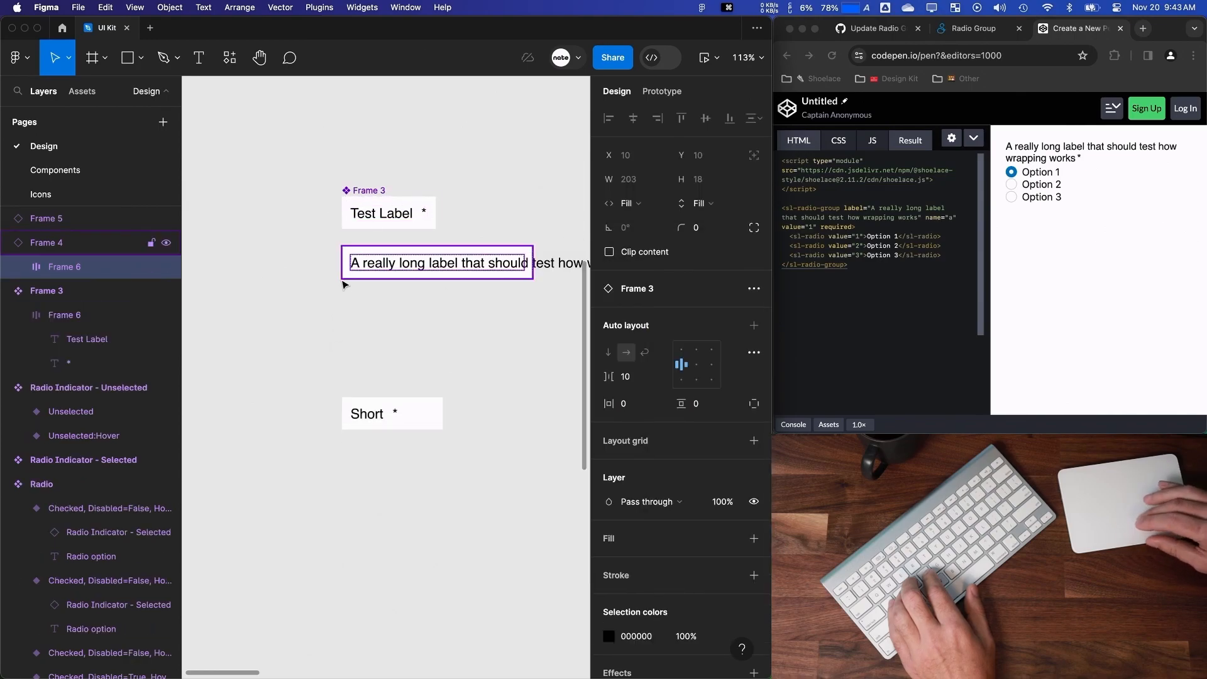
Reset all changes on the long-label instance and set its Test Label to "A really long label that should test how wrapping works".
right_click(85, 244)
left_click(437, 277)
right_click(438, 275)
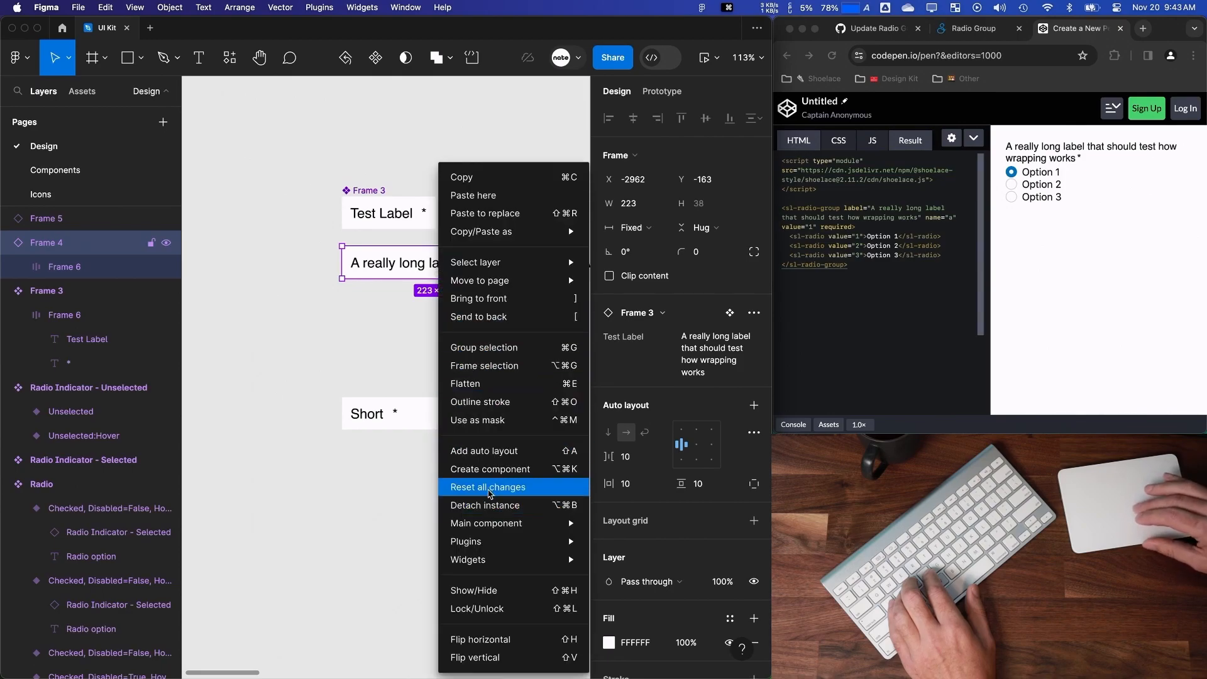
left_click(488, 488)
left_click(699, 337)
type("A really long label that should test how wrapping works")
key("Return")
Set the main component's Test Label text to a fixed width with its height set to fill container.
left_click(388, 214)
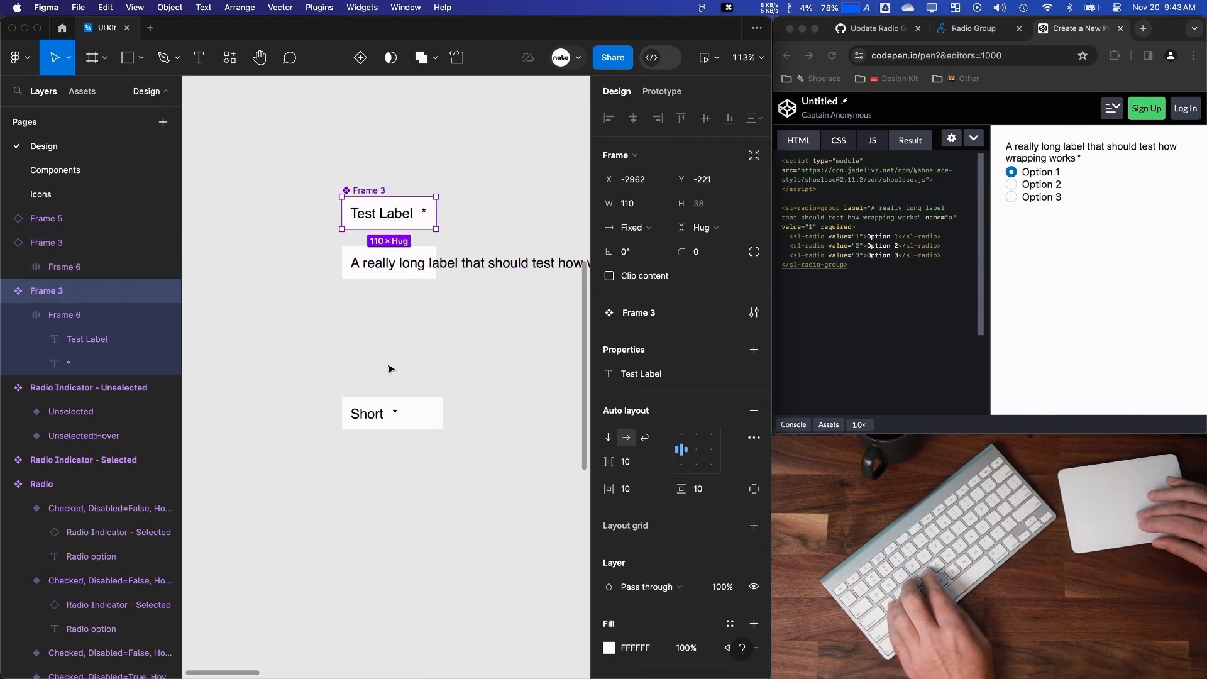
left_click(427, 257)
left_click(418, 220)
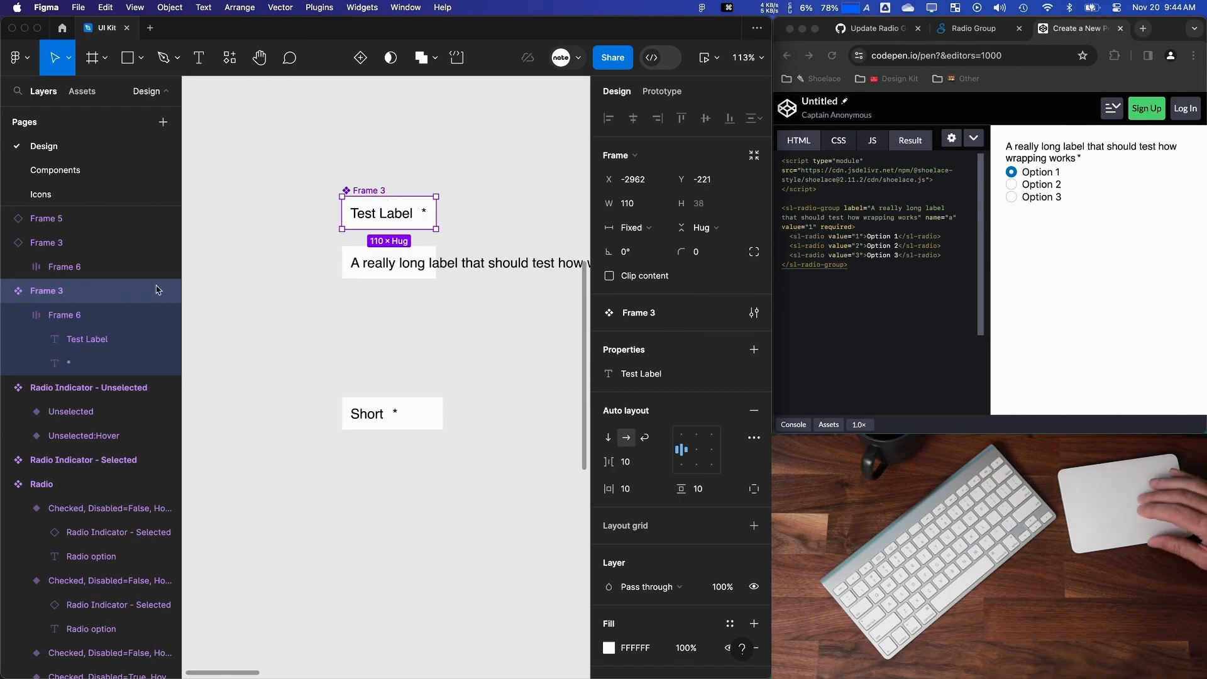
left_click(97, 320)
left_click(93, 341)
left_click(634, 203)
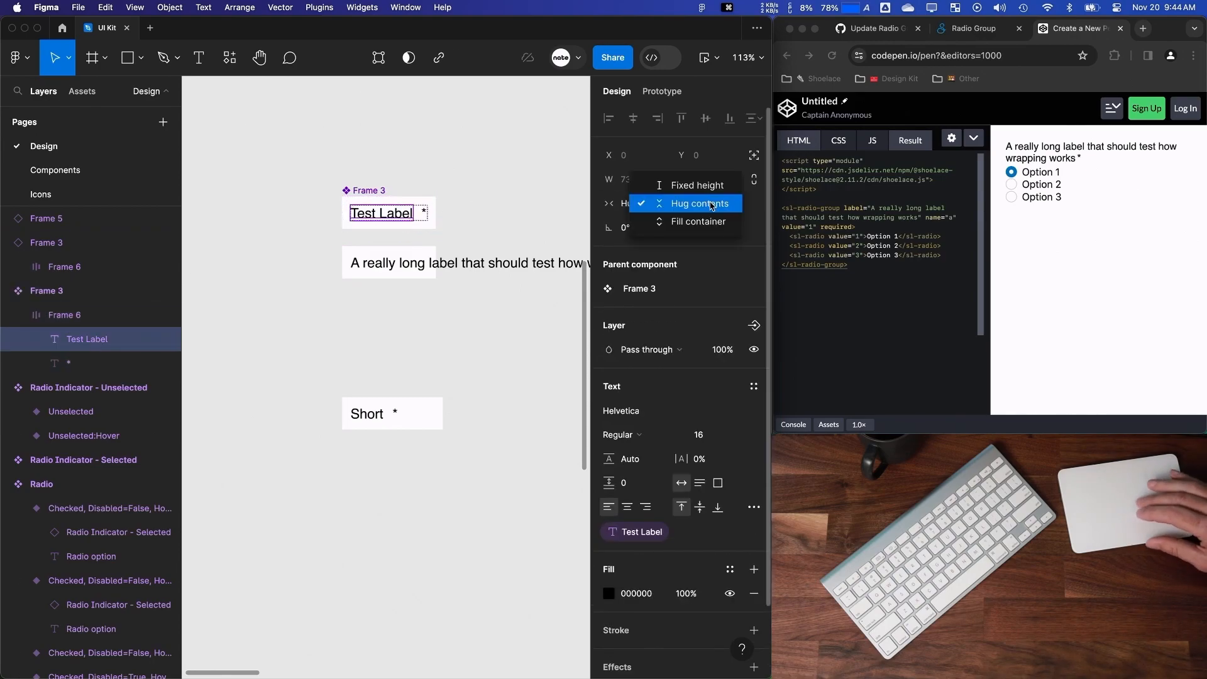
left_click(660, 183)
Set the height of the main component's nested frame to hug contents and select its asterisk.
left_click(65, 314)
left_click(700, 227)
left_click(707, 208)
left_click(65, 364)
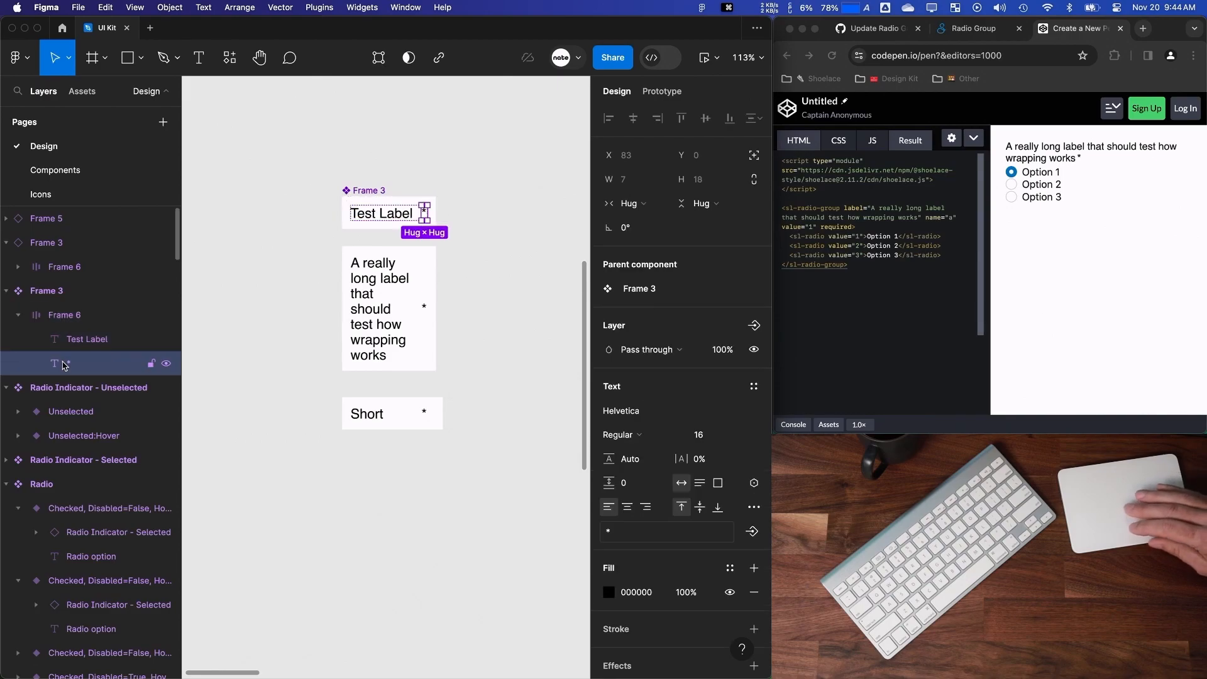
Reset all changes on the lower short-label instance and set its Test Label to "Short".
right_click(396, 416)
left_click(433, 487)
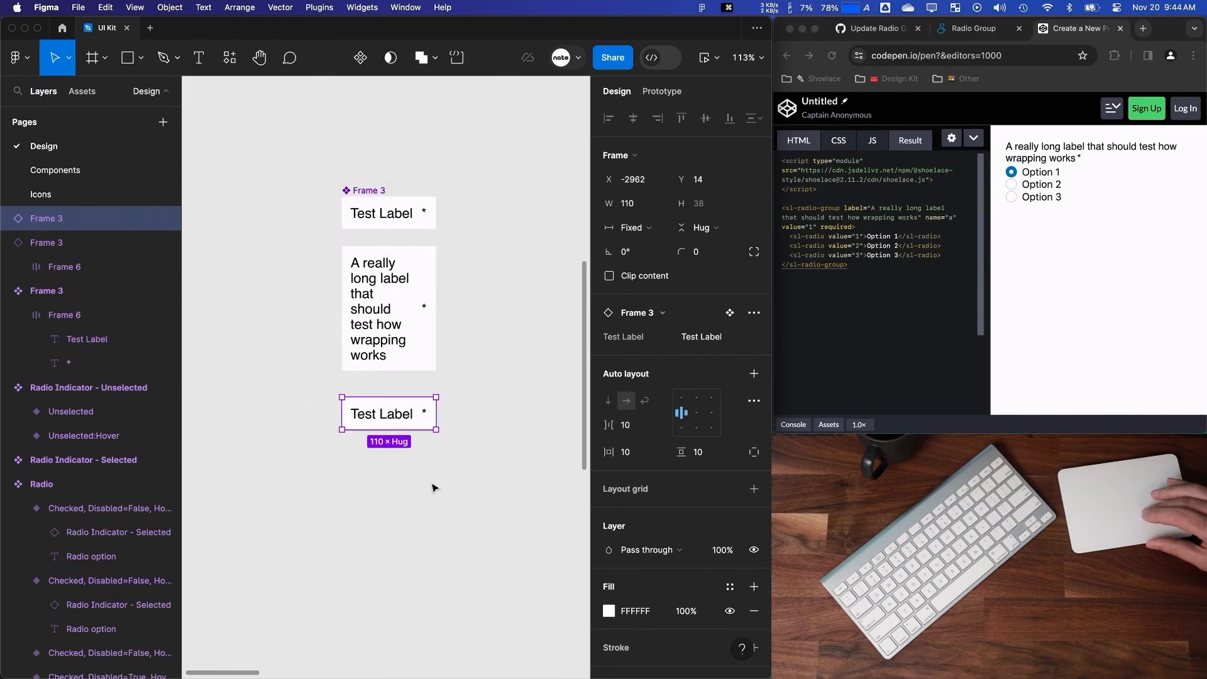
left_click(700, 337)
type("Short")
key("Return")
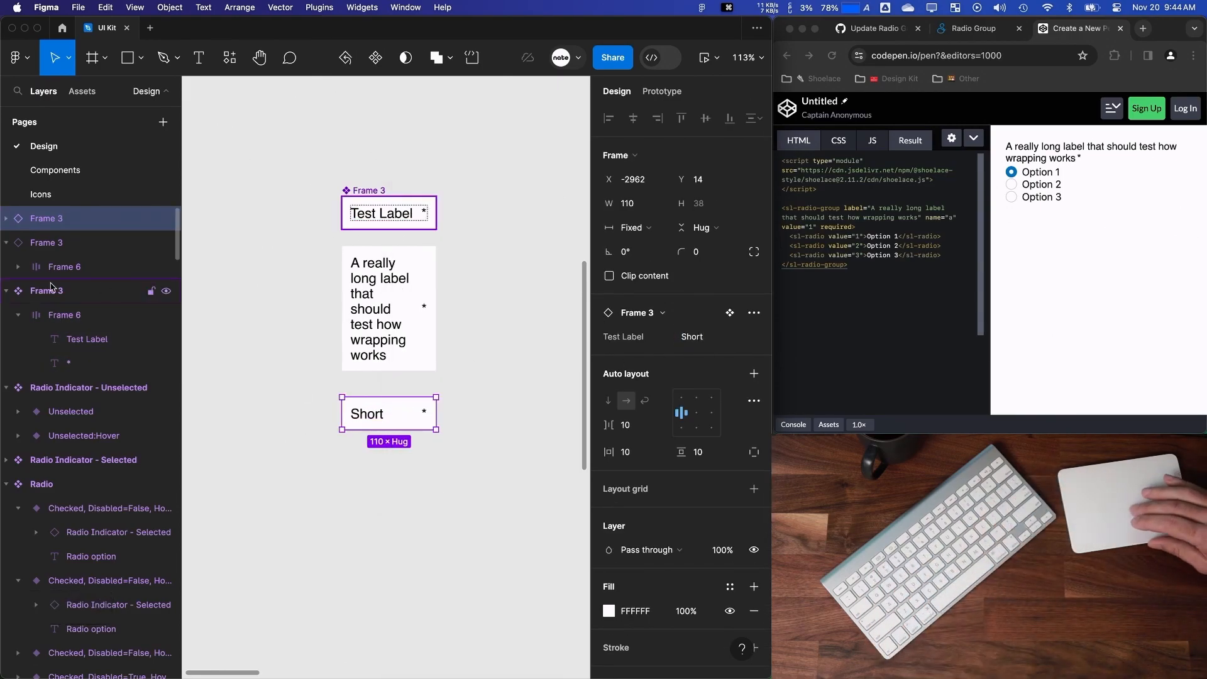
Try hug contents for the width of the main component's Test Label text and undo it.
left_click(68, 339)
left_click(632, 203)
left_click(650, 228)
key("ctrl+z")
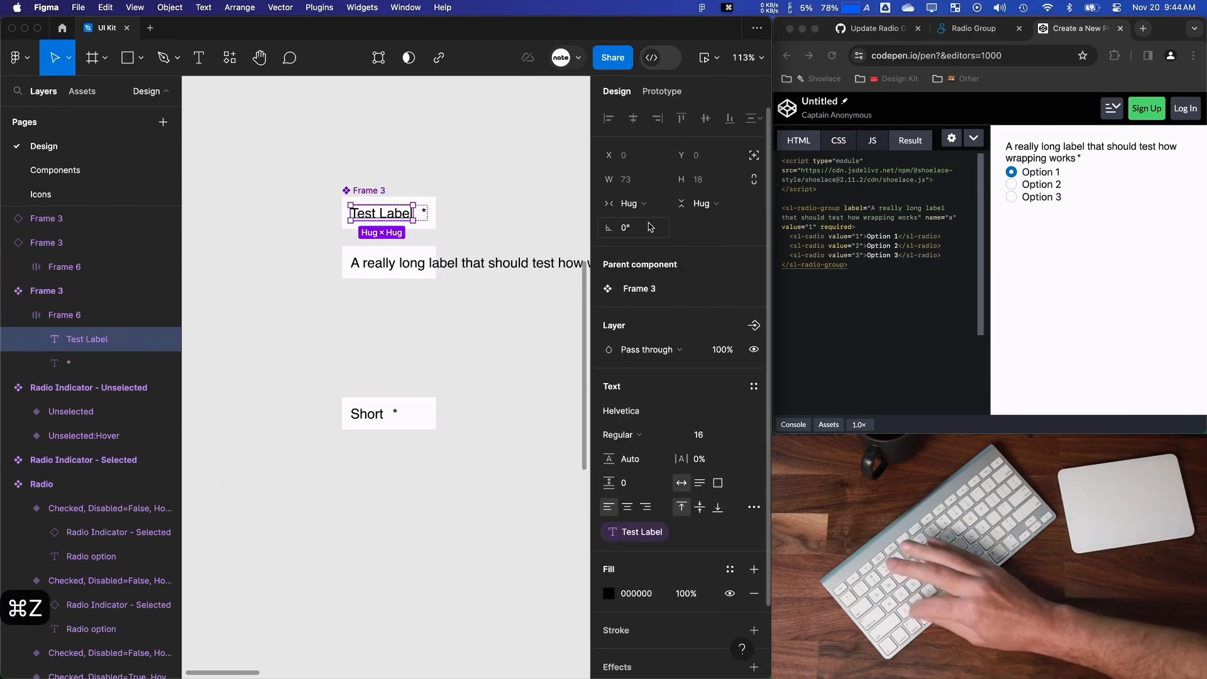
Set the width of the asterisk in the main component's nested frame to fill container.
left_click(4, 370)
left_click(629, 203)
left_click(654, 217)
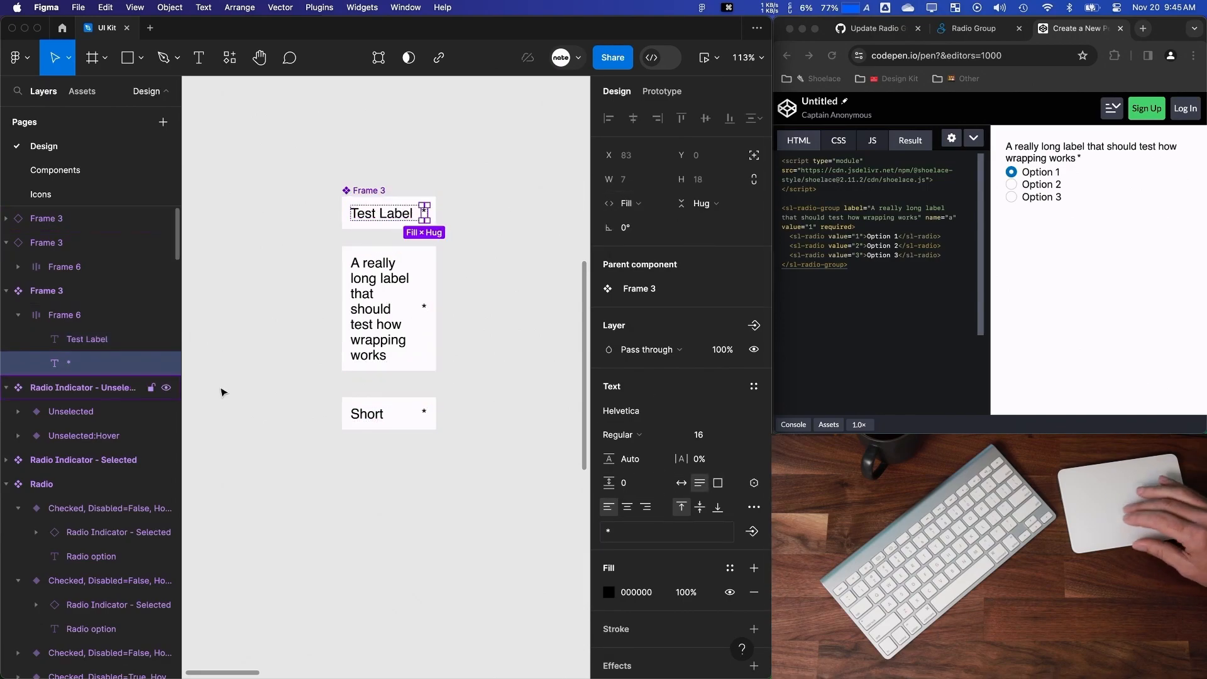
Check the asterisk inside the short-label instance and reset the overrides on that instance's nested label text.
left_click(368, 413)
left_click(7, 219)
left_click(19, 243)
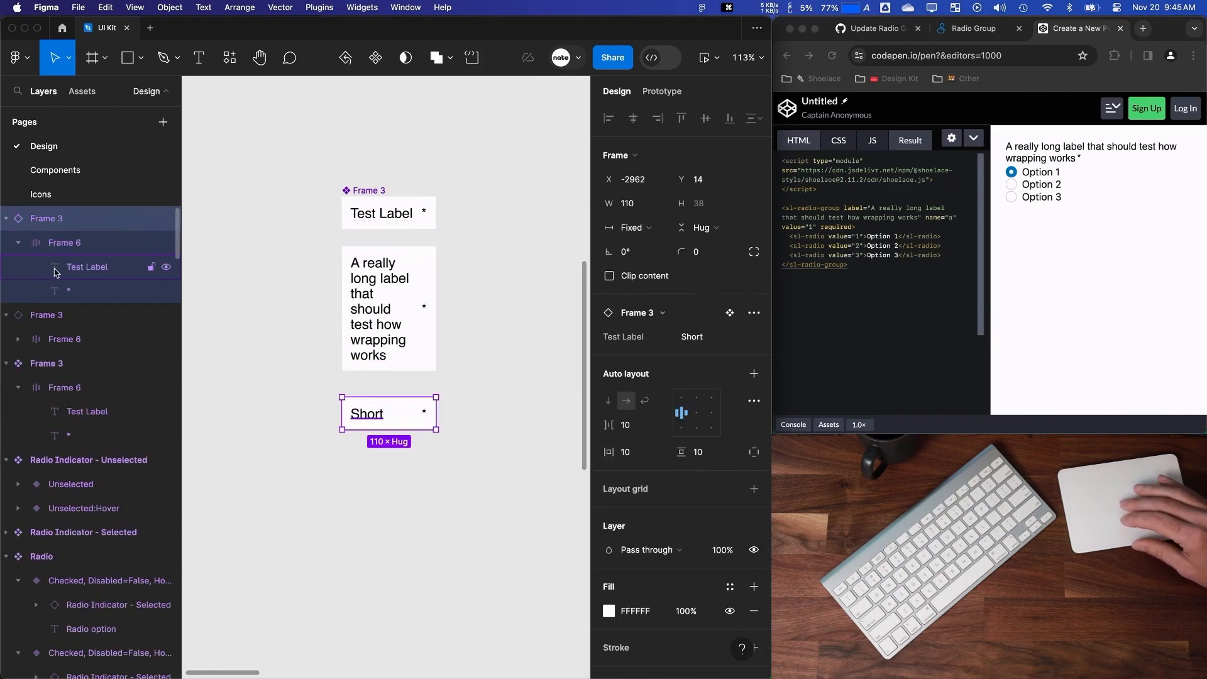
left_click(57, 291)
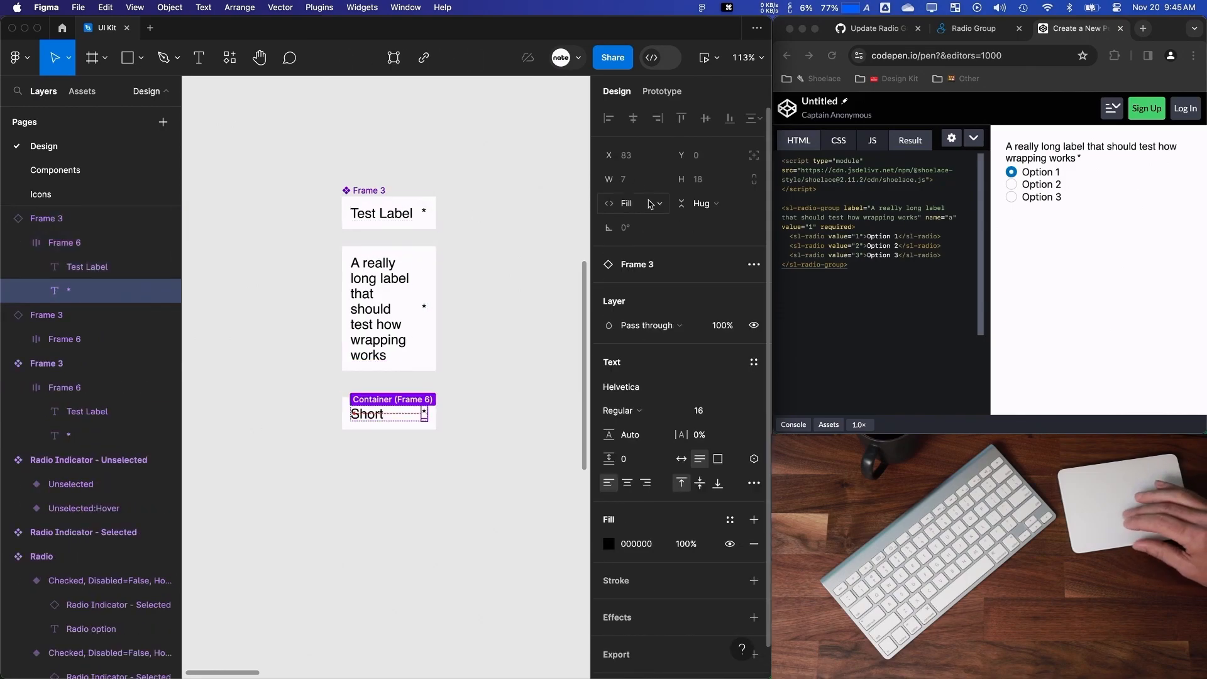
right_click(358, 414)
left_click(391, 553)
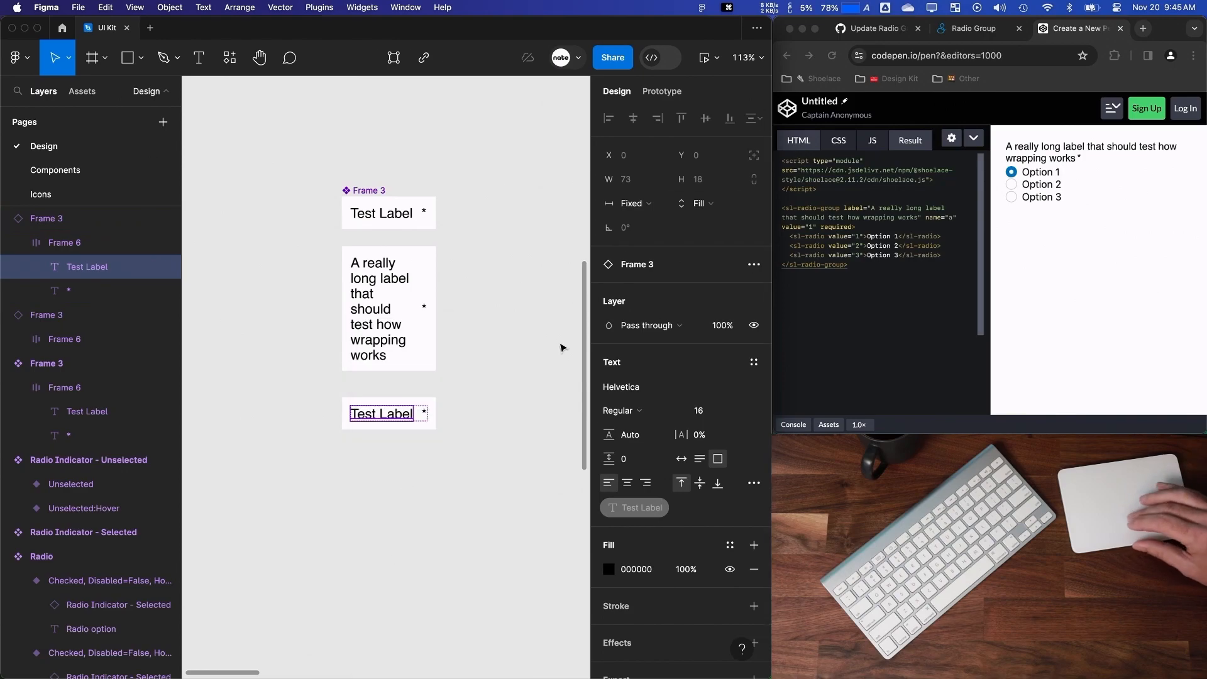
Set the lower instance's Test Label property back to "Short".
left_click(499, 480)
left_click(423, 425)
left_click(696, 340)
type("SHort")
key("Return")
double_click(696, 342)
type("Short")
key("Return")
Set the width of the Test Label text in the main component's nested frame to hug contents.
left_click(402, 215)
double_click(402, 215)
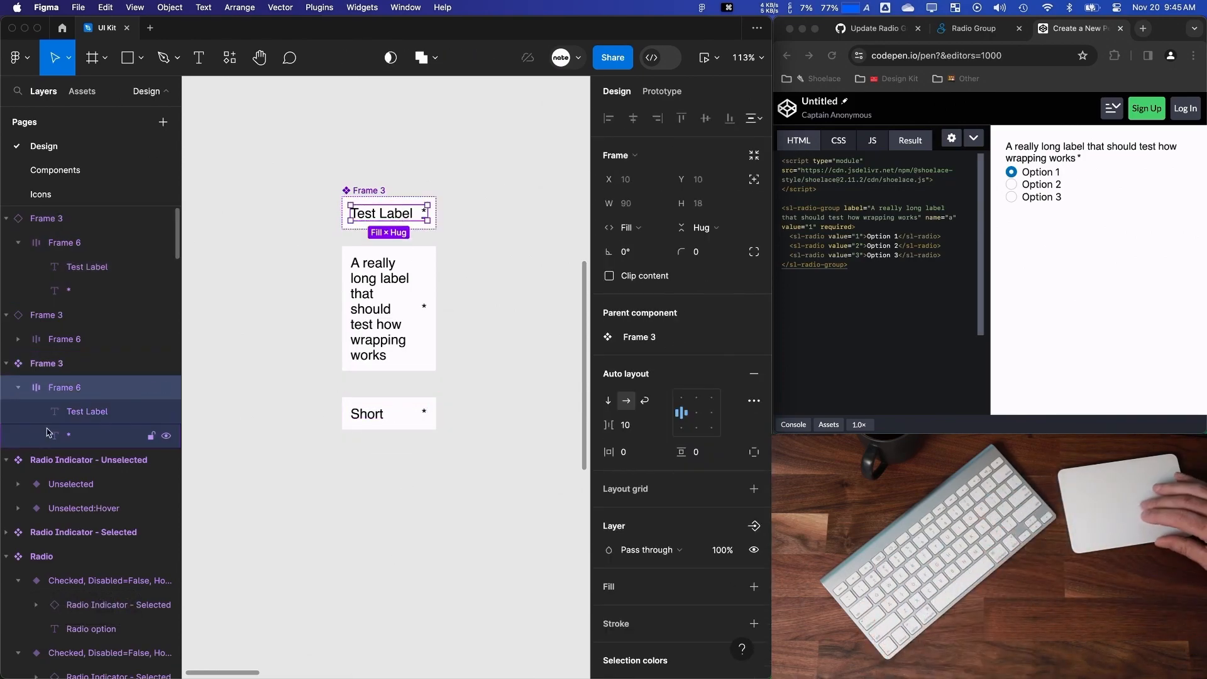
left_click(70, 412)
left_click(631, 203)
left_click(645, 218)
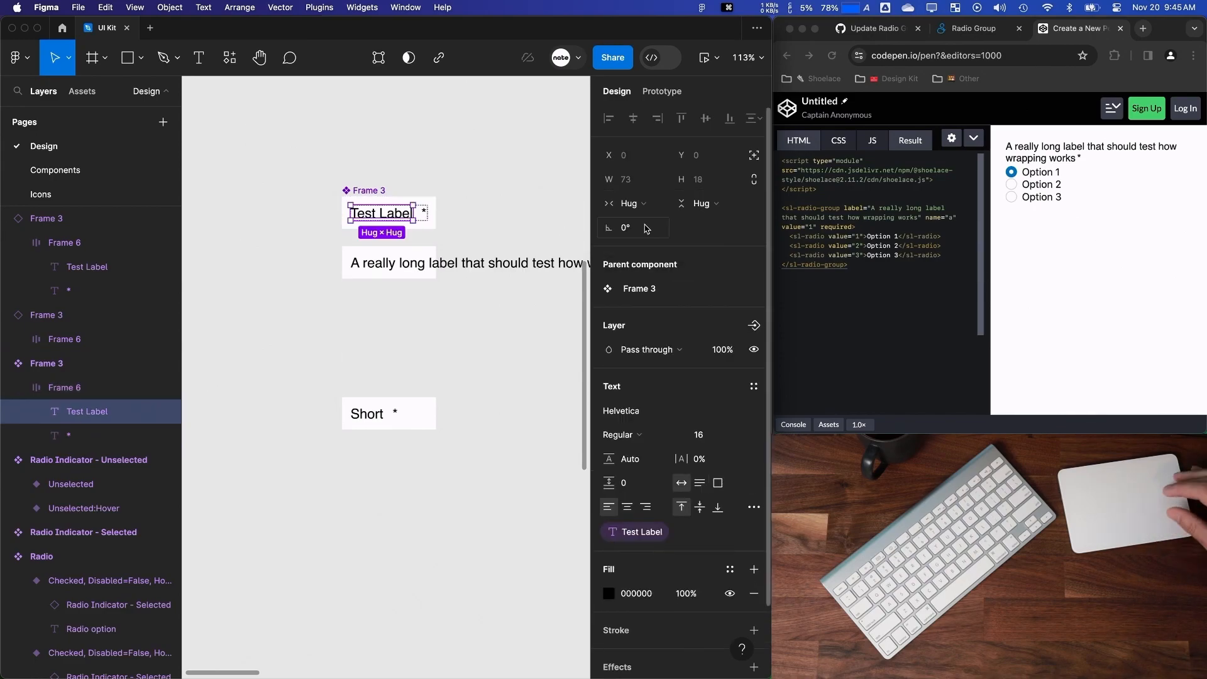
Change the nested frame's height sizing and set the main component's own width to hug contents.
left_click(79, 390)
left_click(723, 232)
left_click(722, 245)
left_click(95, 364)
left_click(635, 227)
left_click(654, 248)
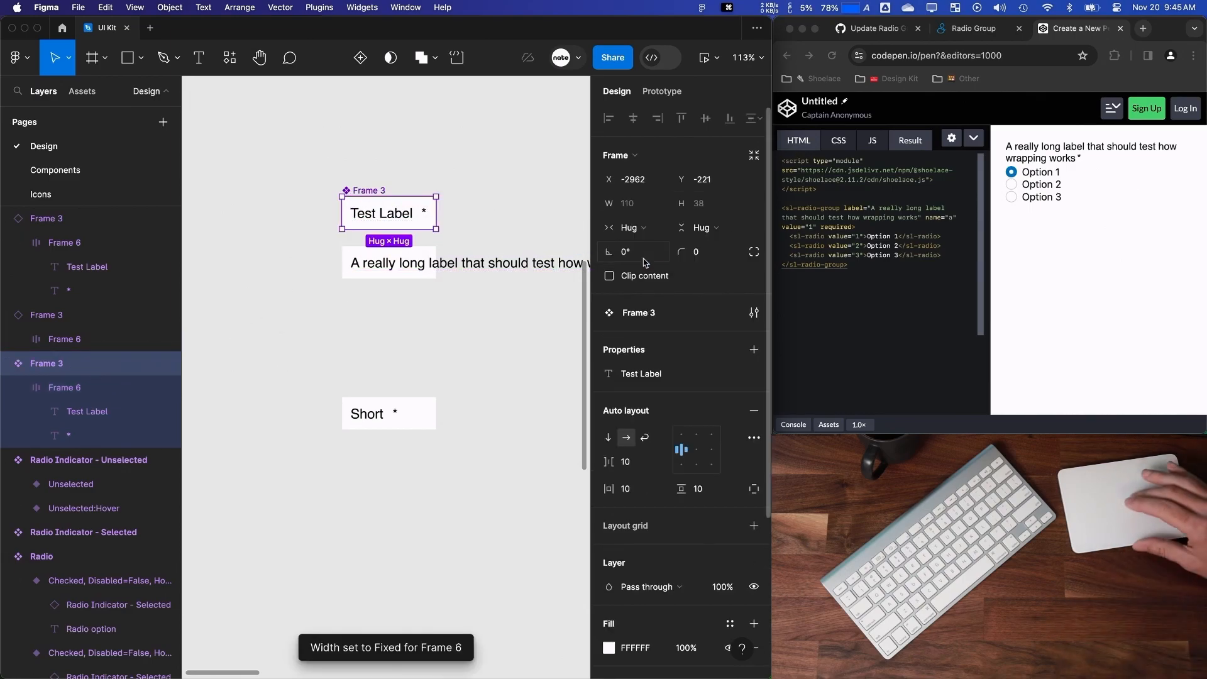
Examine the sizing and asterisk placement in the main component and in its long-label and short-label instances.
left_click(511, 324)
key("super+z")
left_click(511, 340)
scroll(510, 343, "right", 1)
scroll(510, 343, "down", 1)
scroll(477, 308, "right", 3)
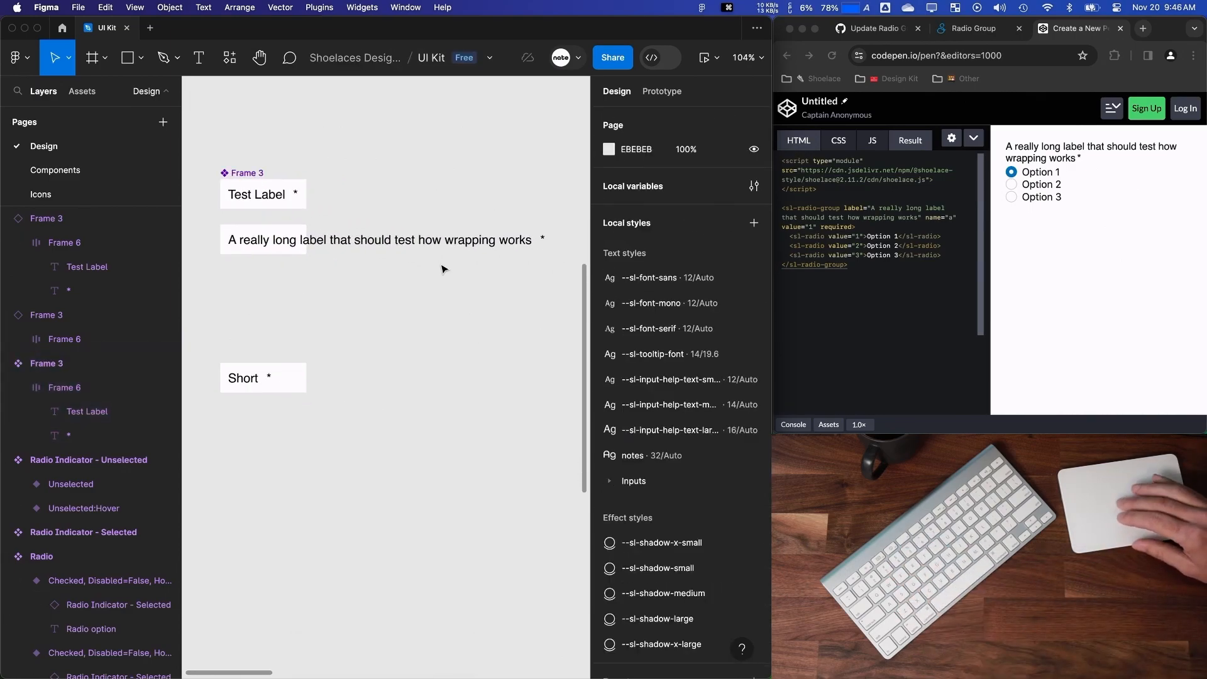
left_click(276, 381)
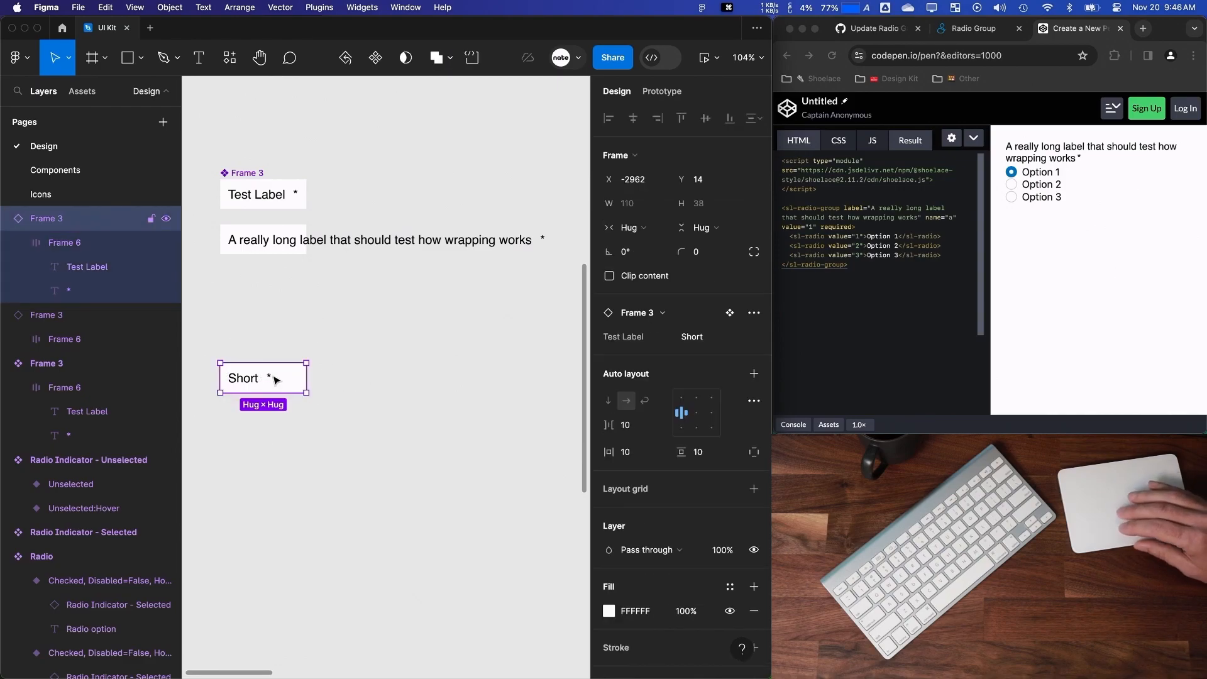
left_click(281, 197, "super")
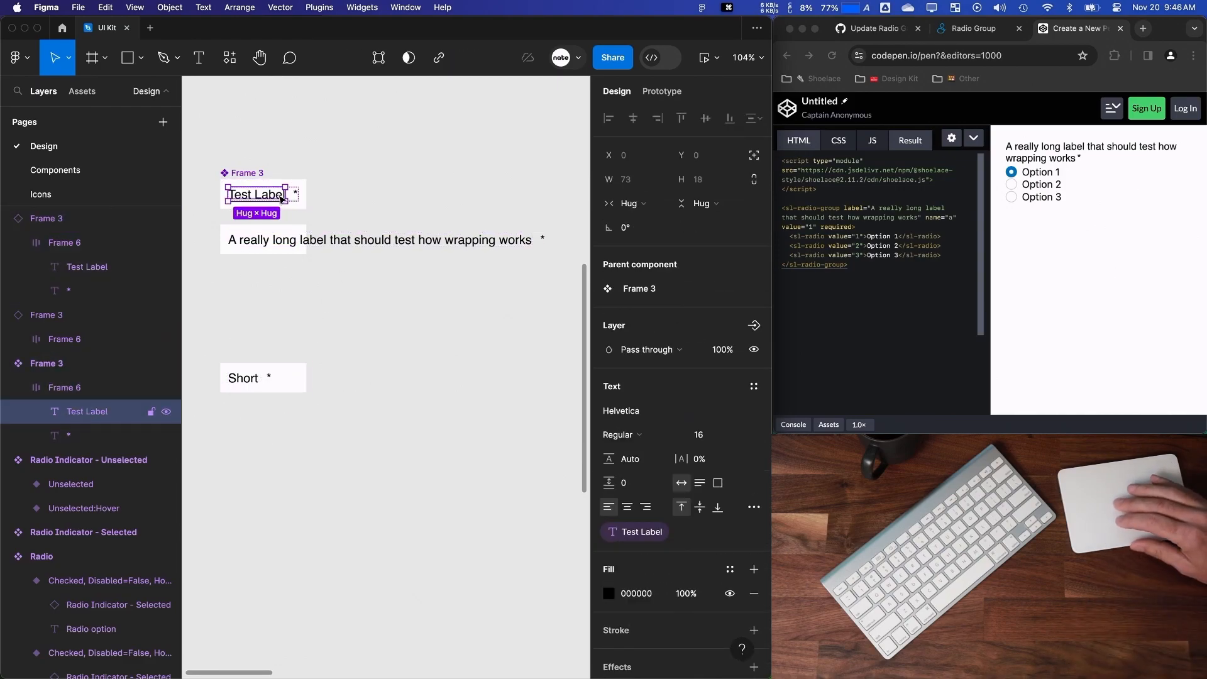
scroll(282, 229, "up", 8)
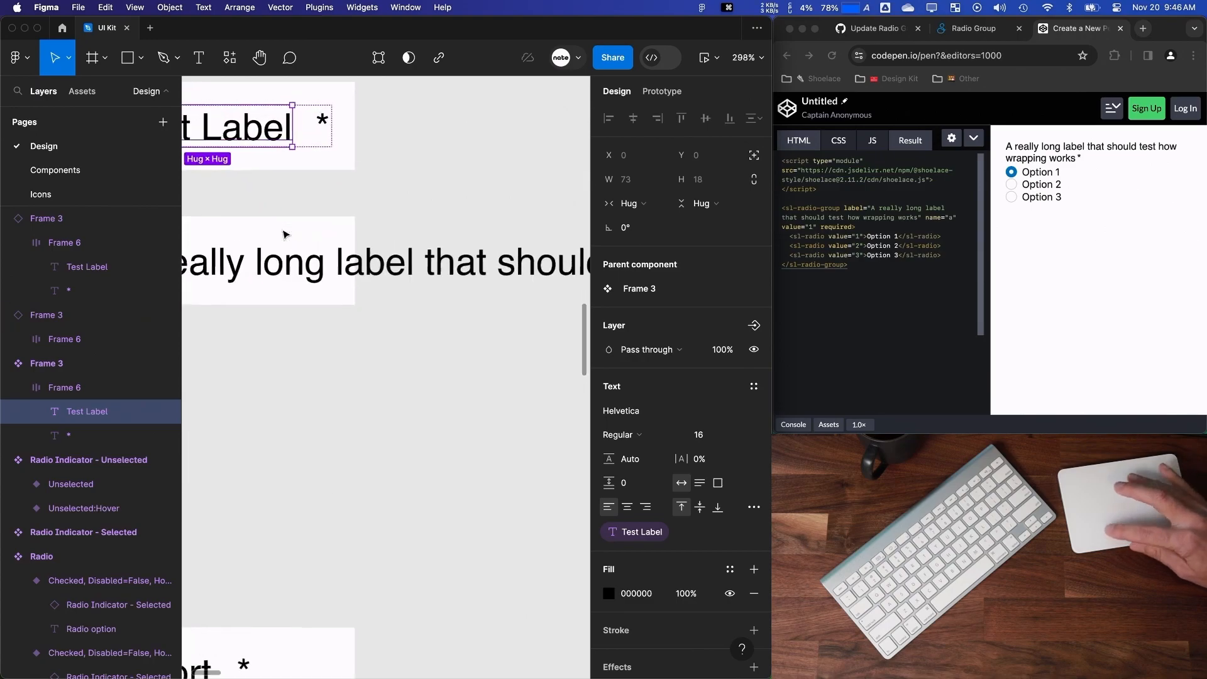
scroll(281, 232, "left", 3)
left_click(281, 232)
scroll(340, 180, "down", 5)
scroll(339, 182, "down", 2)
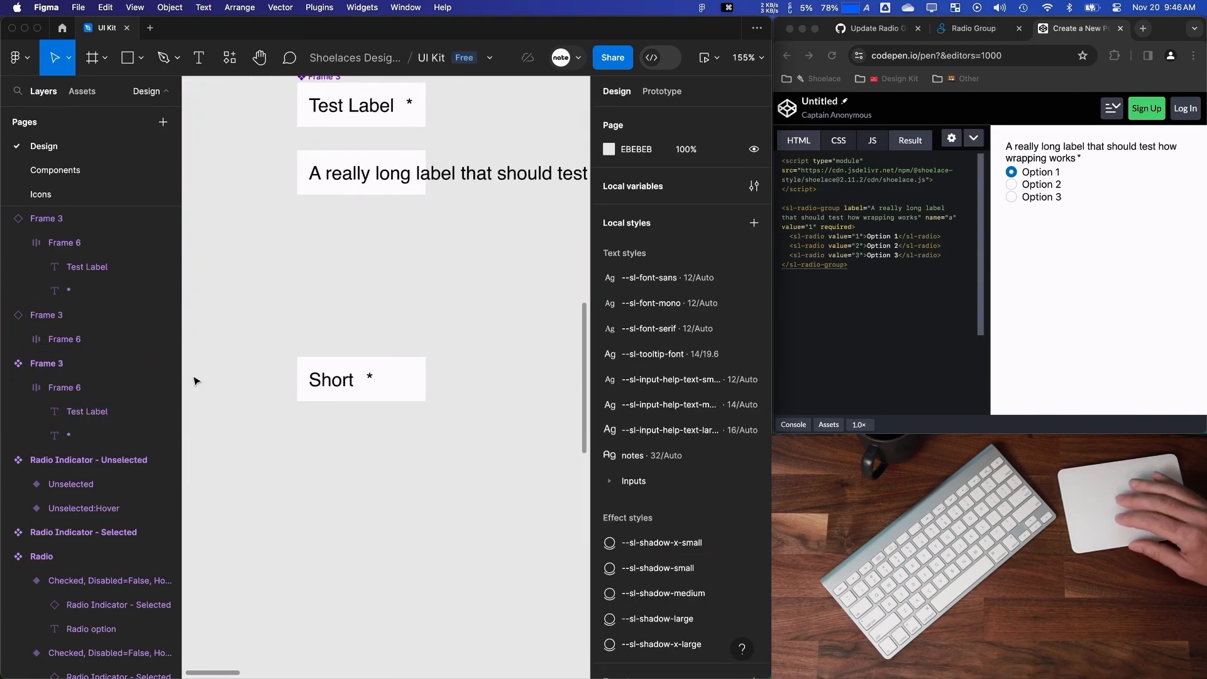
scroll(308, 502, "up", 2)
left_click(347, 220)
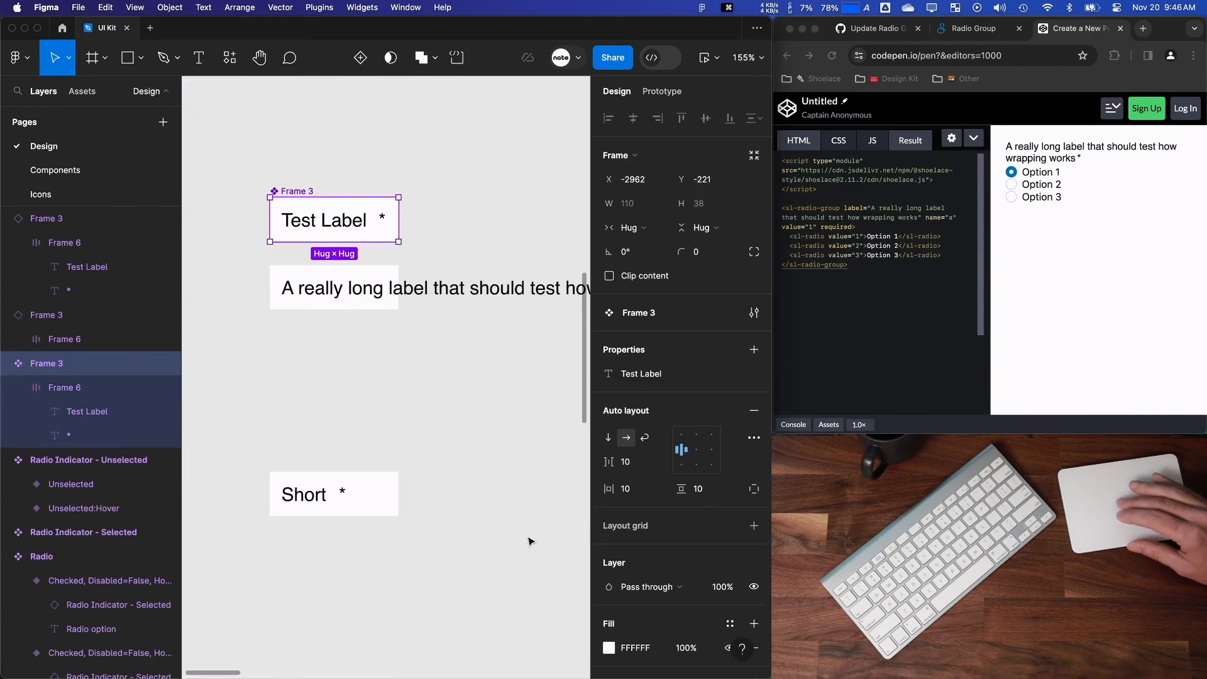
double_click(360, 226)
left_click(396, 382)
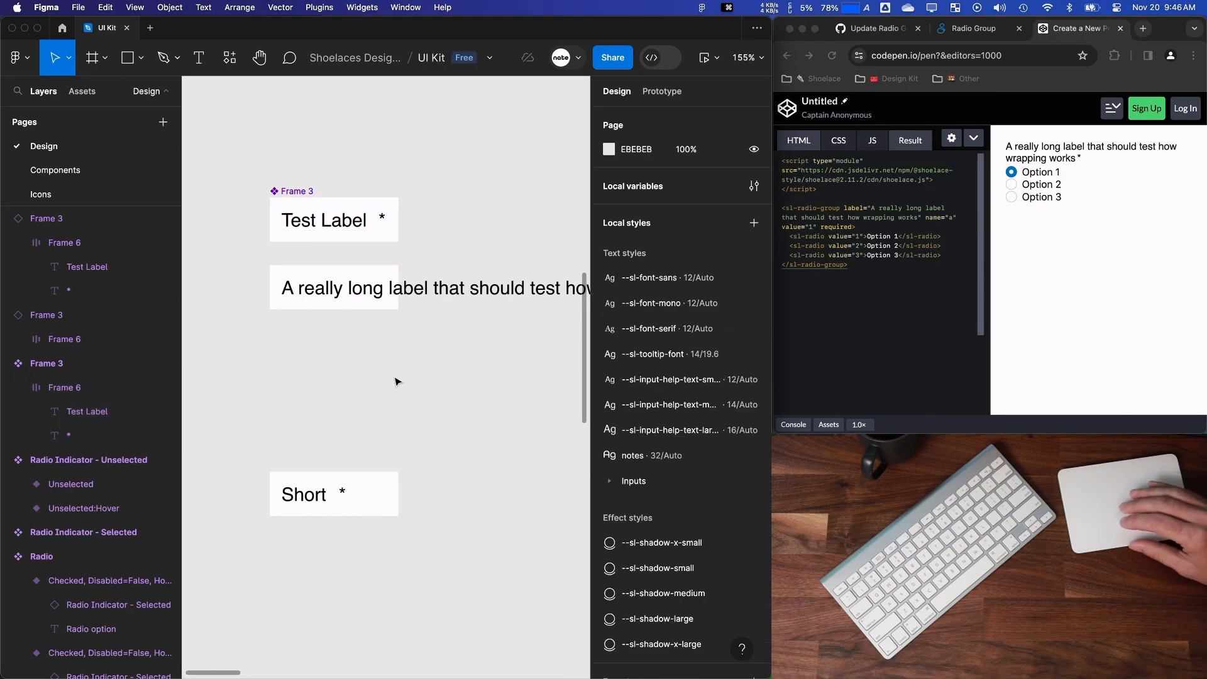
Delete the test component together with its long-label and short-label instances.
left_click(84, 296)
scroll(359, 454, "down", 5)
left_click_drag(298, 262, 553, 272)
key("BackSpace")
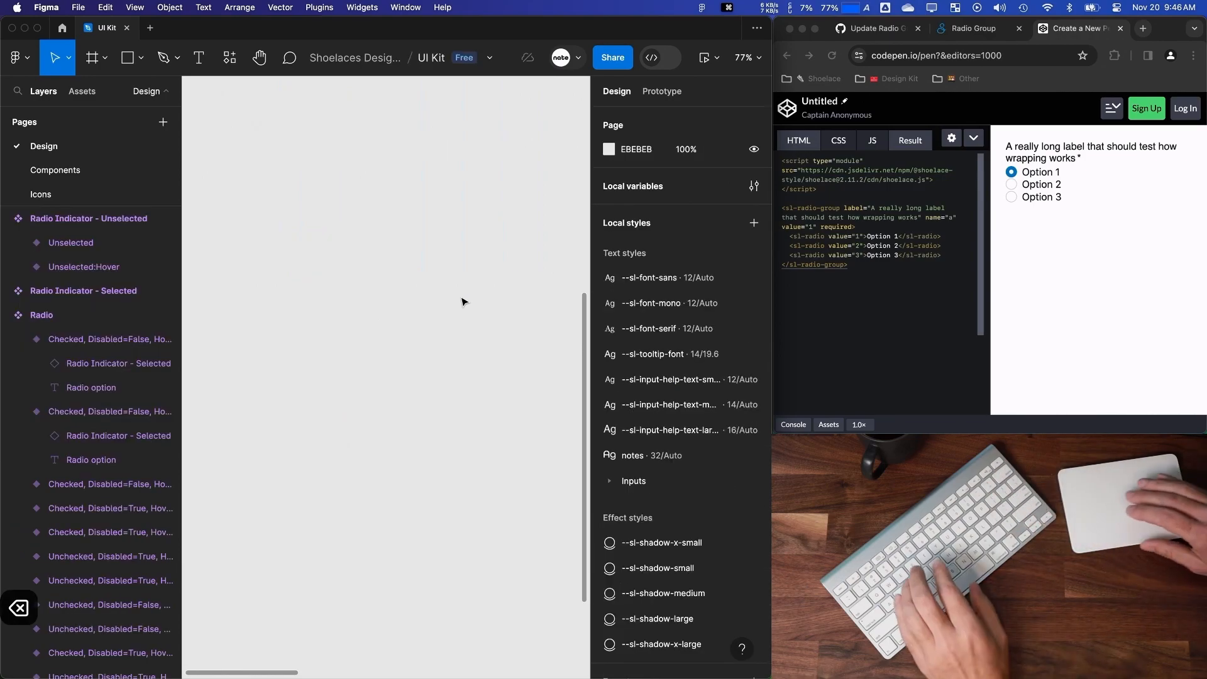
Try "Short" as the label of the small Radio Group in the Testing Frame and undo it.
scroll(463, 302, "right", 6)
scroll(463, 301, "down", 3)
scroll(463, 302, "up", 5)
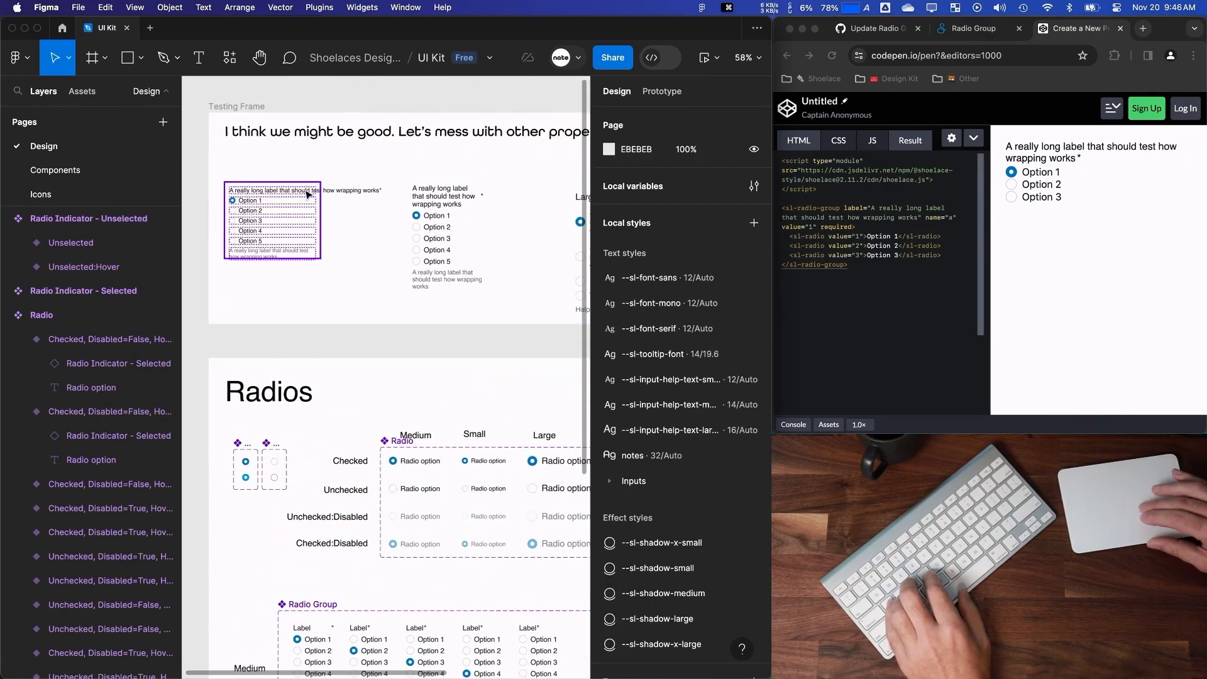
left_click(271, 214)
left_click(710, 385)
type("Short")
key("Return")
key("cmd+z")
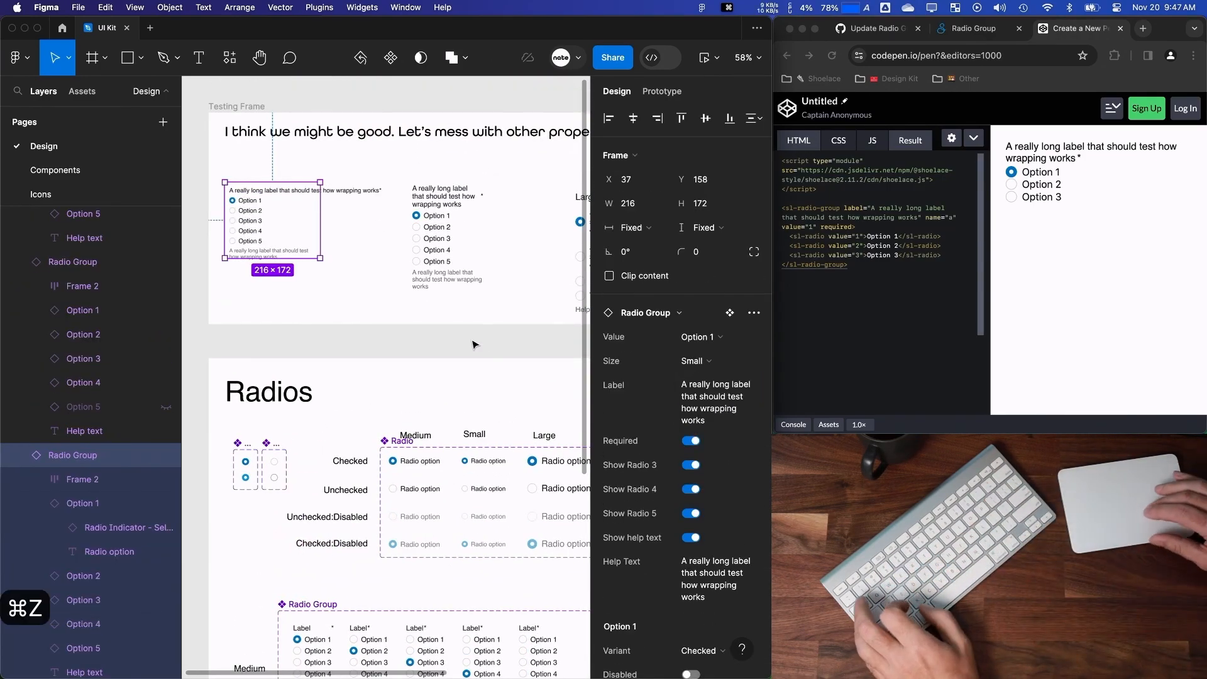
Try "Short" as the label of the medium Radio Group in the Testing Frame, undo it and clear the selection.
left_click(465, 277)
left_click(699, 407)
type("Short")
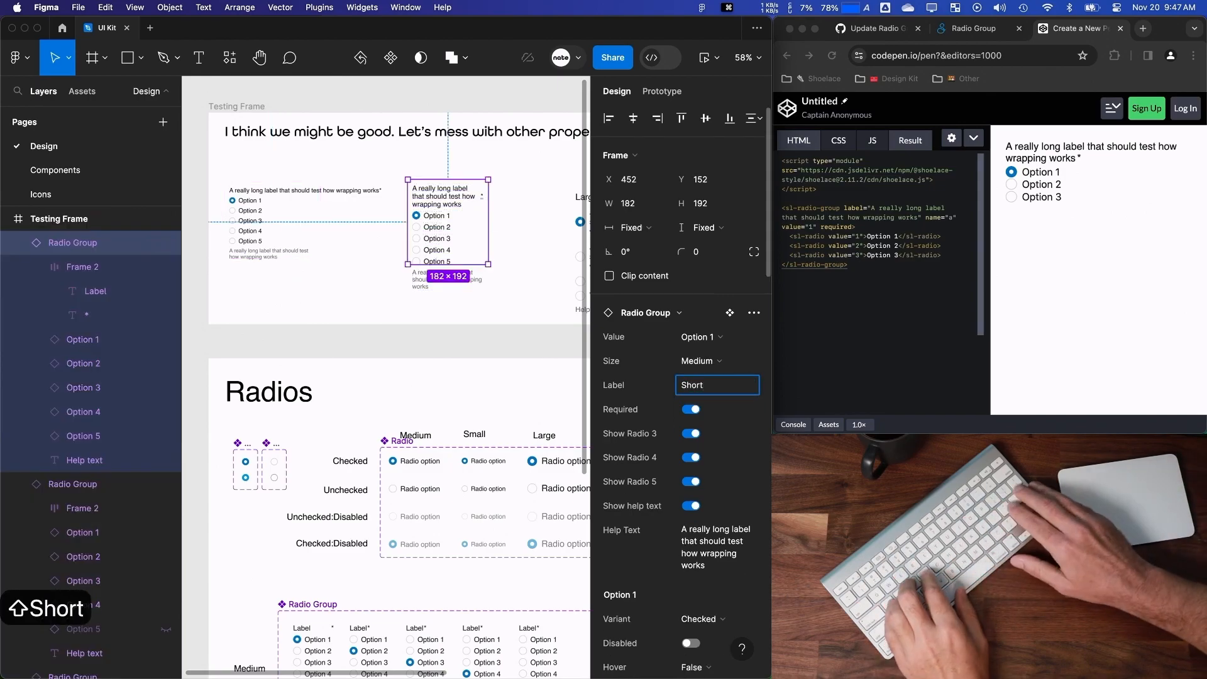
key("Return")
key("super+z")
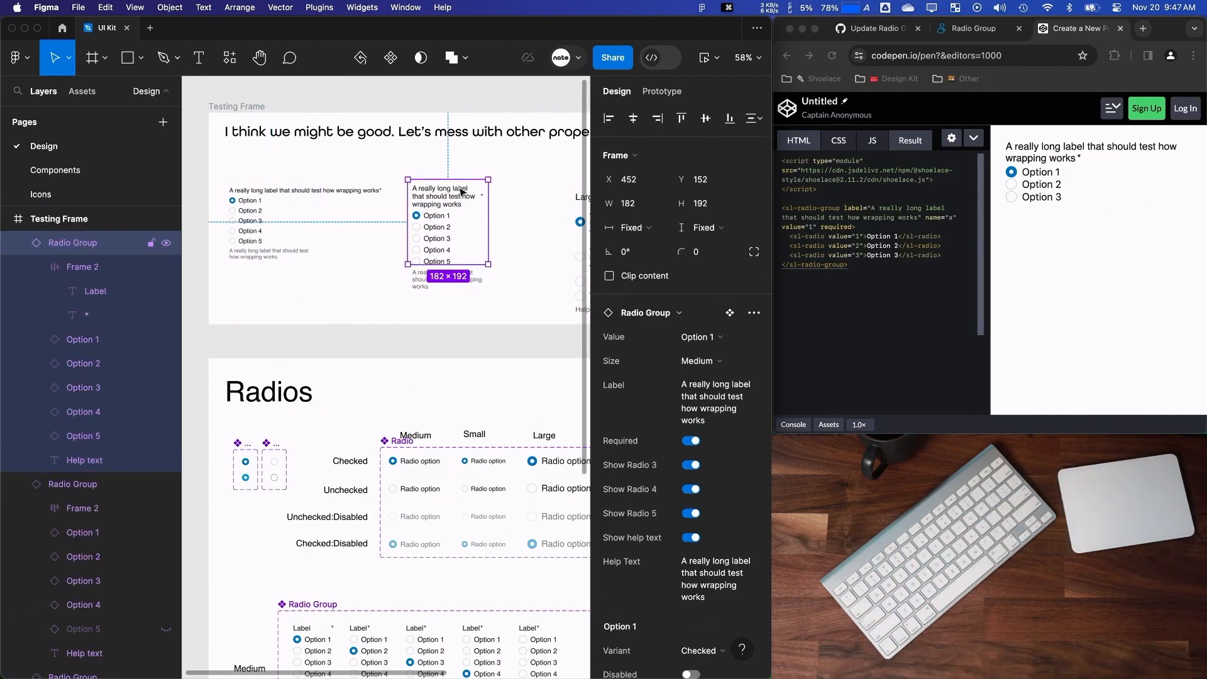
key("Escape")
scroll(457, 302, "down", 3)
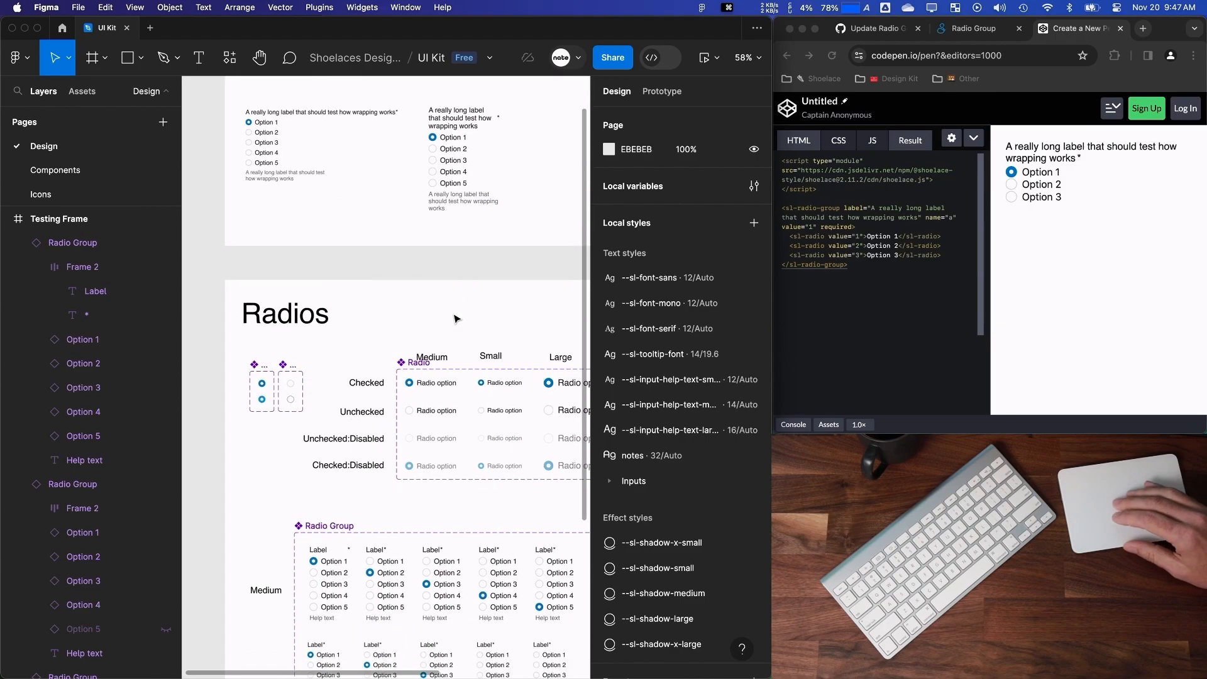
scroll(456, 318, "up", 3)
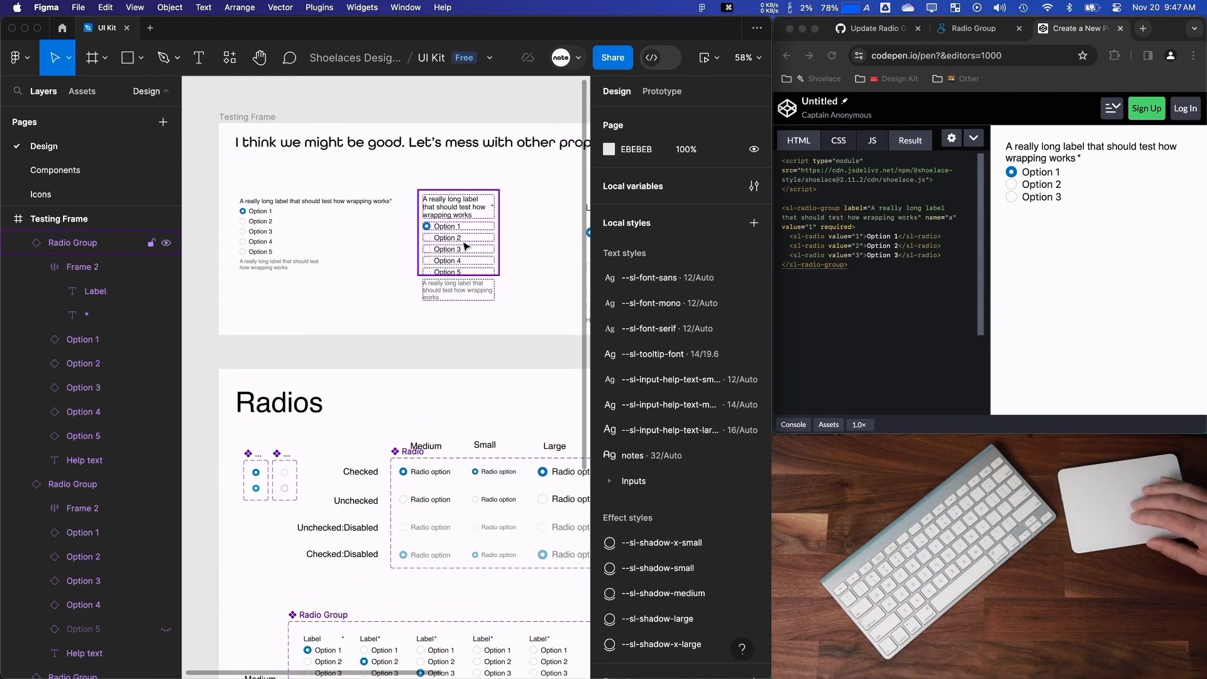
left_click(465, 213)
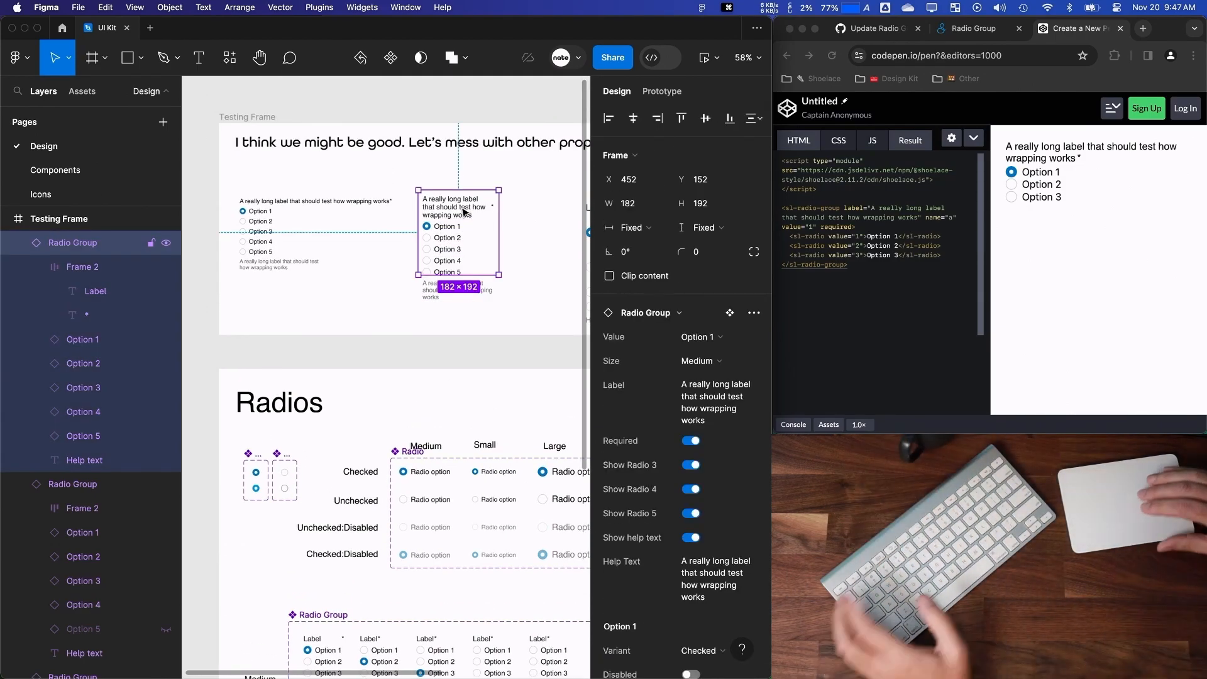
left_click(374, 315)
Replace the Testing Frame note with "I can't work out how to make the “required” treatment work with responsive sizing".
scroll(375, 315, "up", 2)
double_click(417, 208)
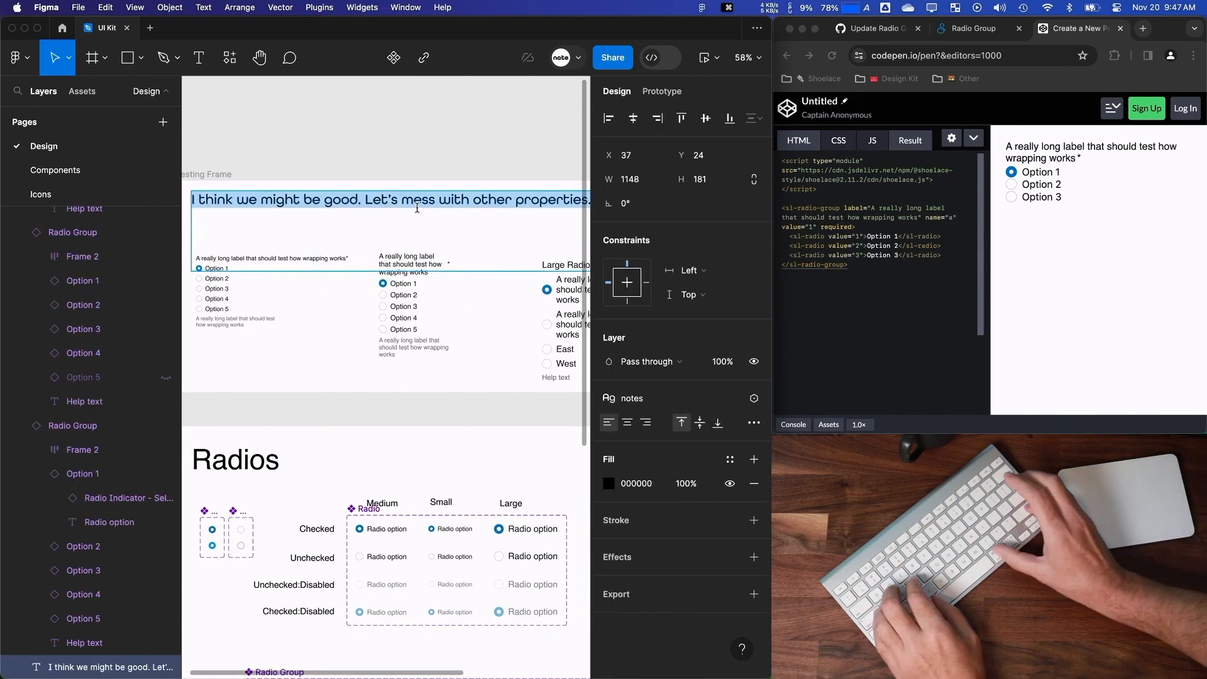
key("shift+super+backslash")
key("super+a")
type("Ican'")
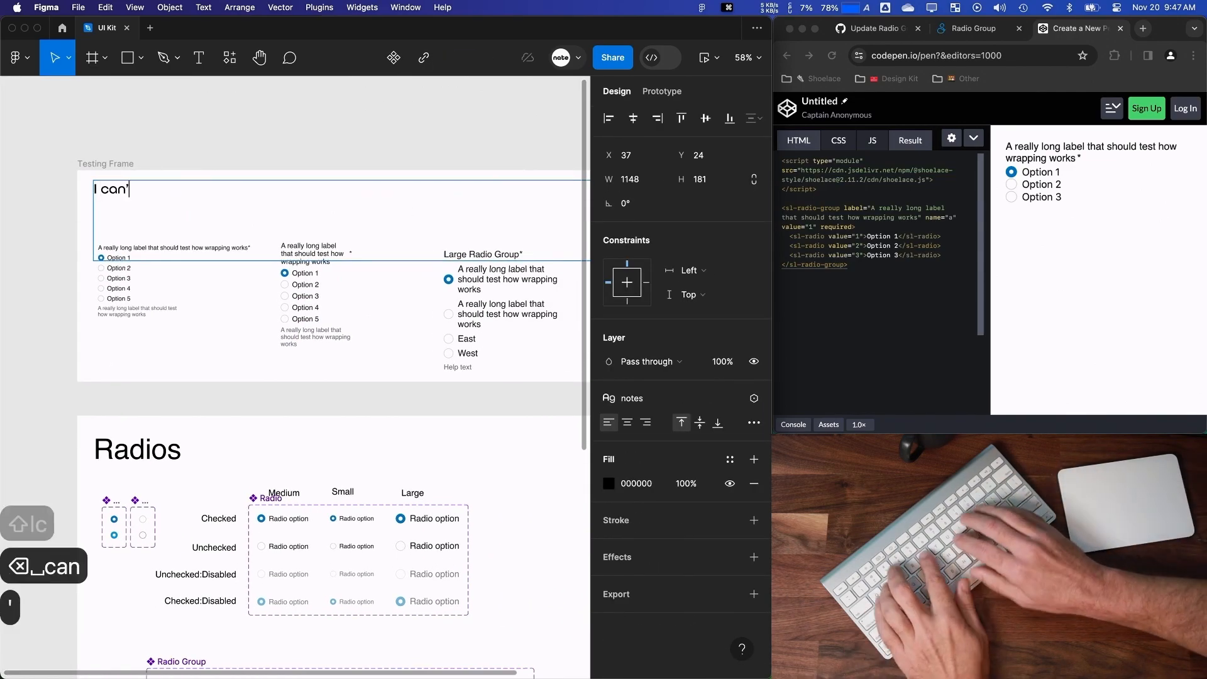
type("t work out how to make the \"re")
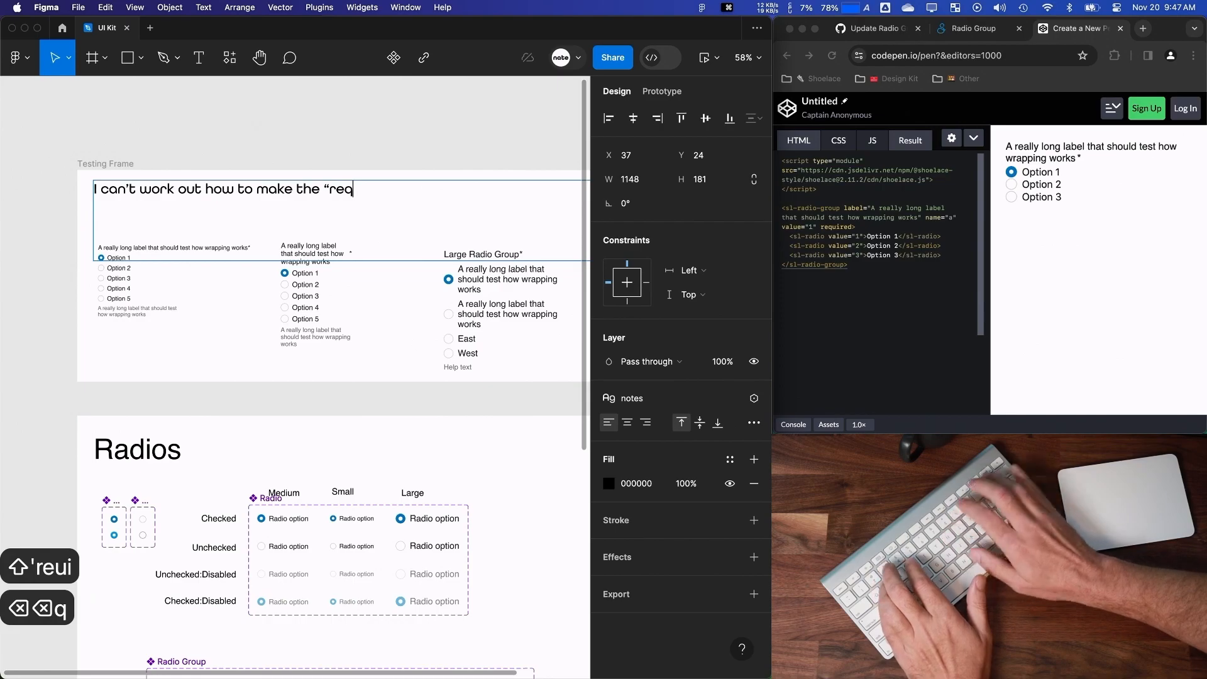
type("quired\" tra")
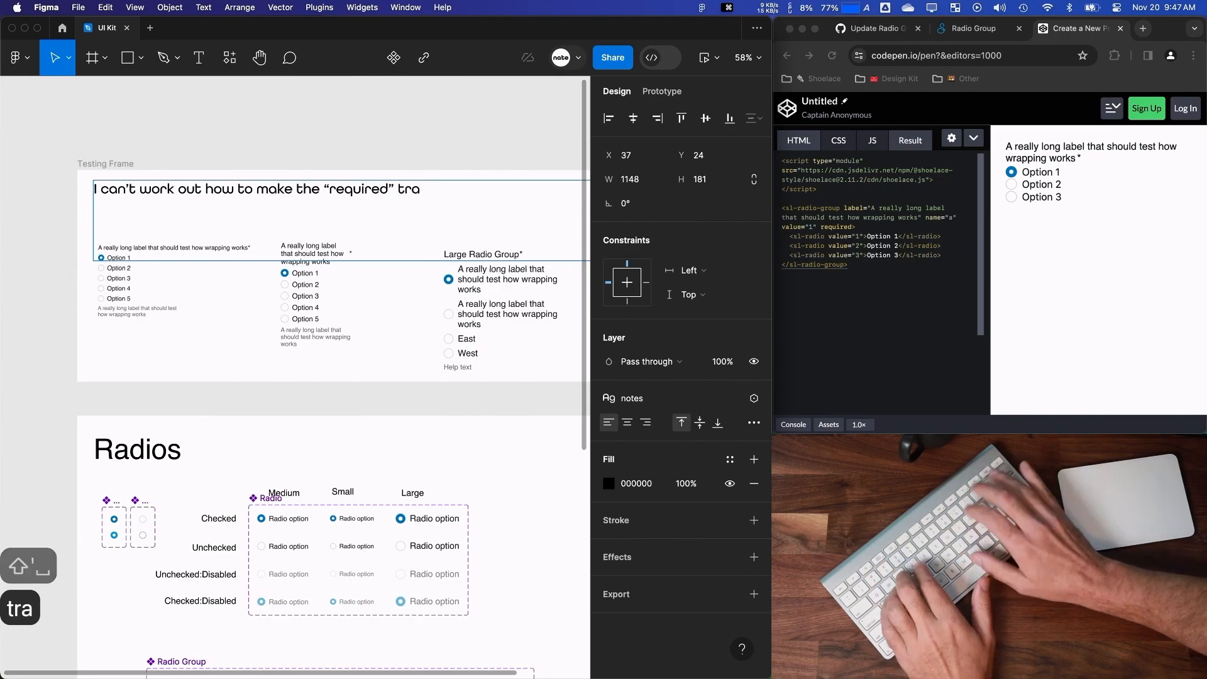
type("mnet")
key("BackSpace")
key("BackSpace")
key("BackSpace")
key("BackSpace")
type("en wo")
key("BackSpace")
key("BackSpace")
key("BackSpace")
key("BackSpace")
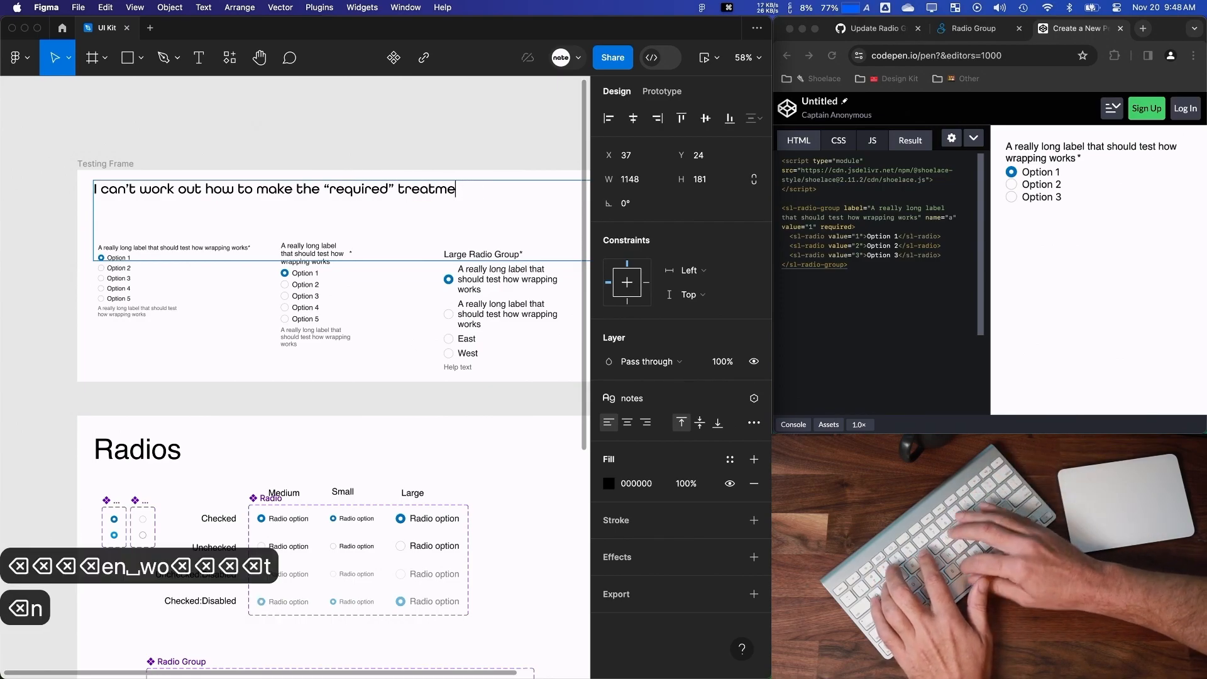
type("nt work with resp")
key("BackSpace")
type("sponsiv")
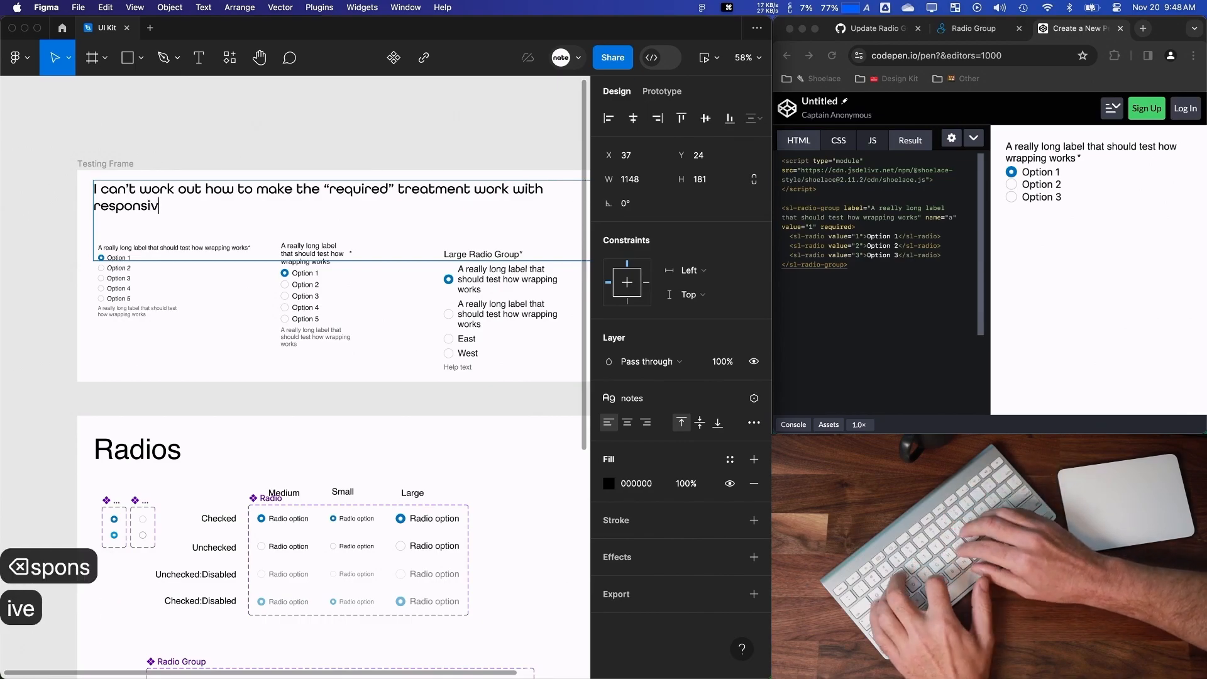
type("eness sizing")
Add the sentence "That'll have to be in part III I suppose." to the Testing Frame note.
type(". That'll have to ba in")
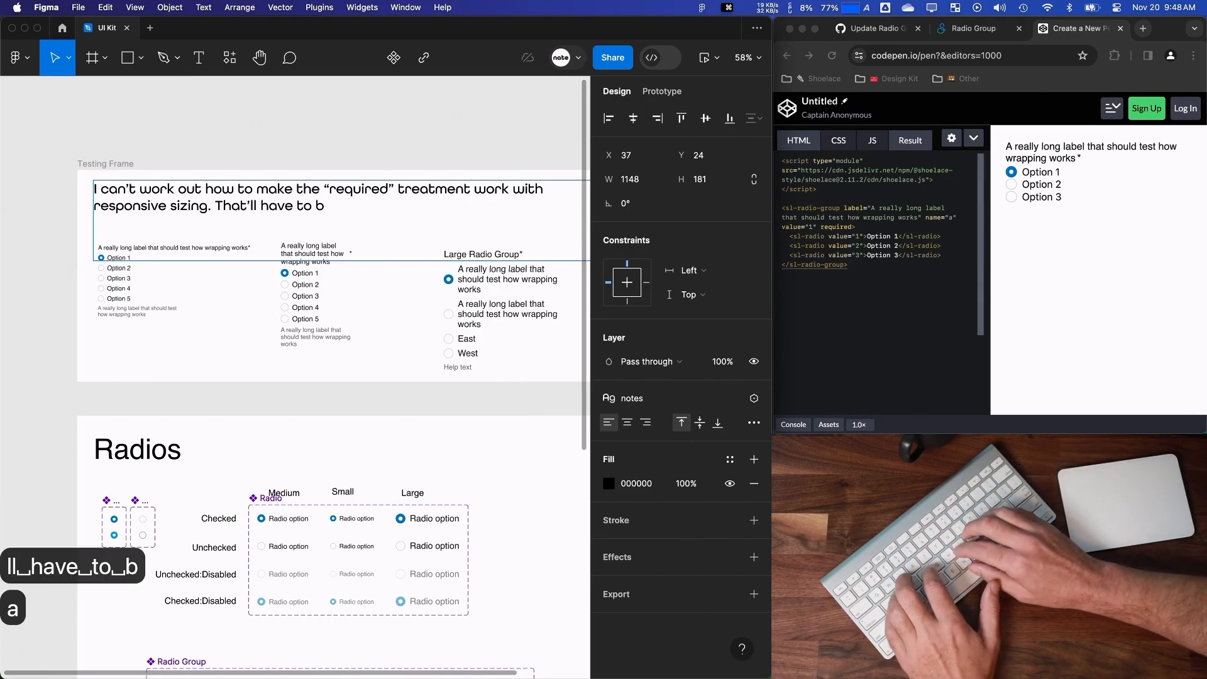
key("BackSpace")
key("BackSpace")
key("BackSpace")
type("III I suppo")
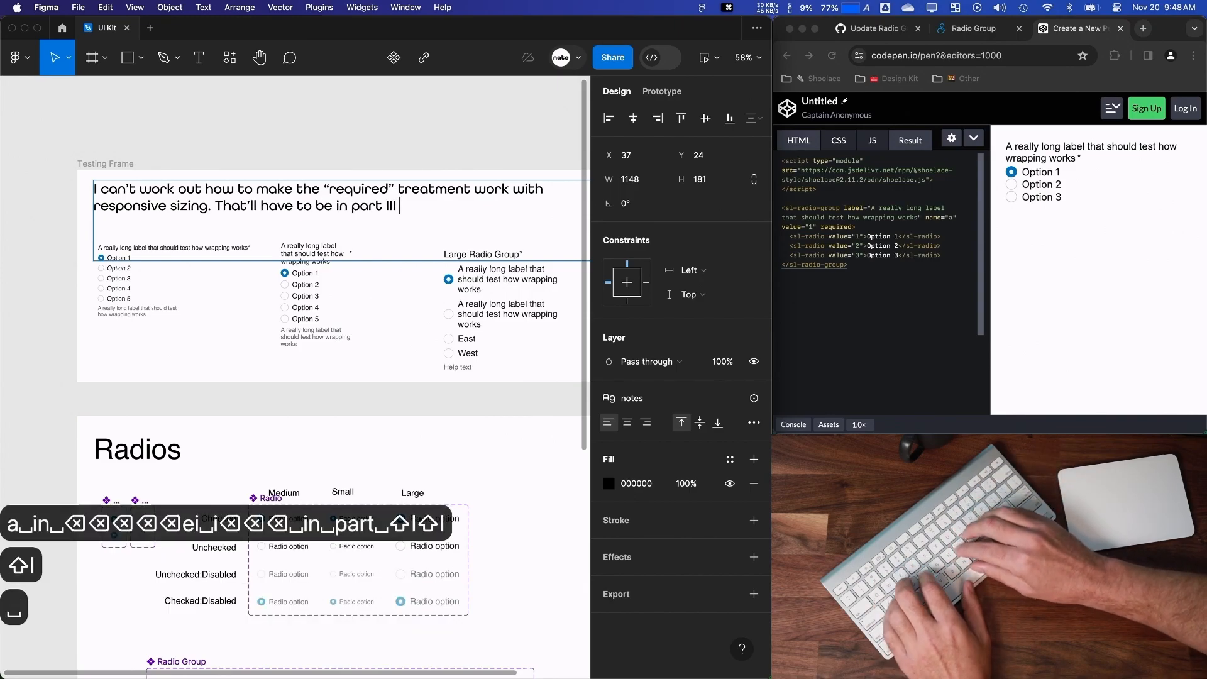
Examine the auto layout of the label row and the label text sizing in the medium Option 1 Radio Group variant.
scroll(427, 307, "down", 1)
right_click(417, 306)
left_click(319, 314)
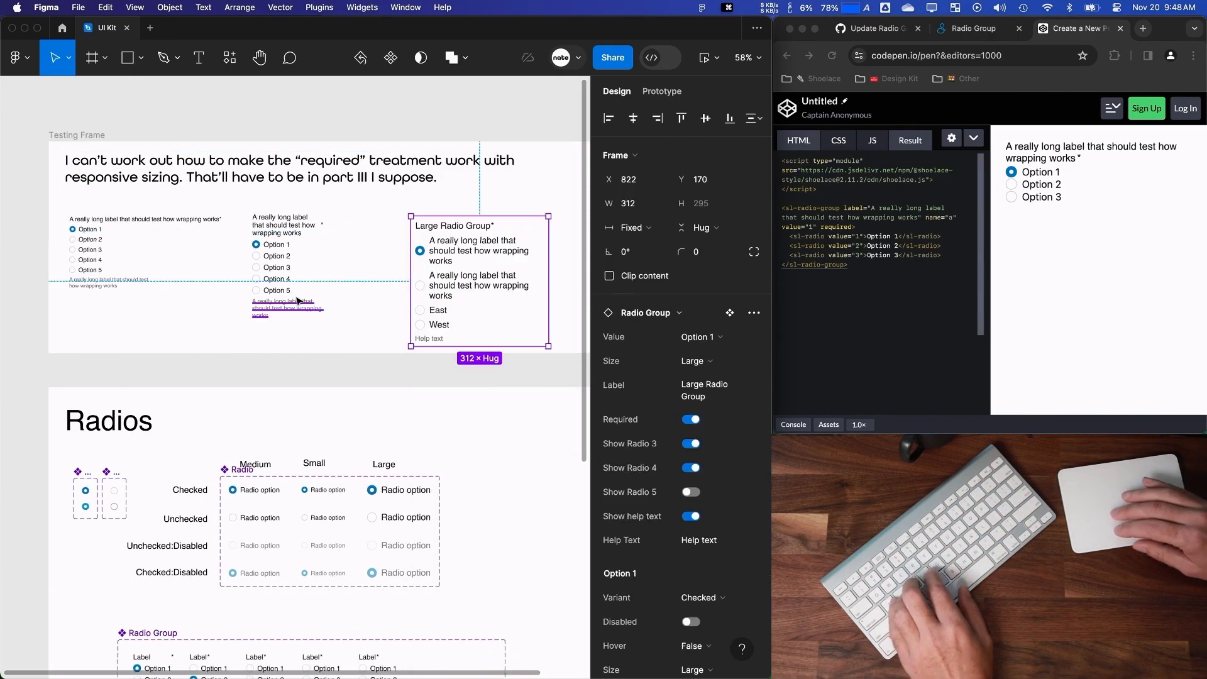
left_click(297, 301)
scroll(200, 415, "down", 7)
left_click(200, 253)
left_click(200, 238)
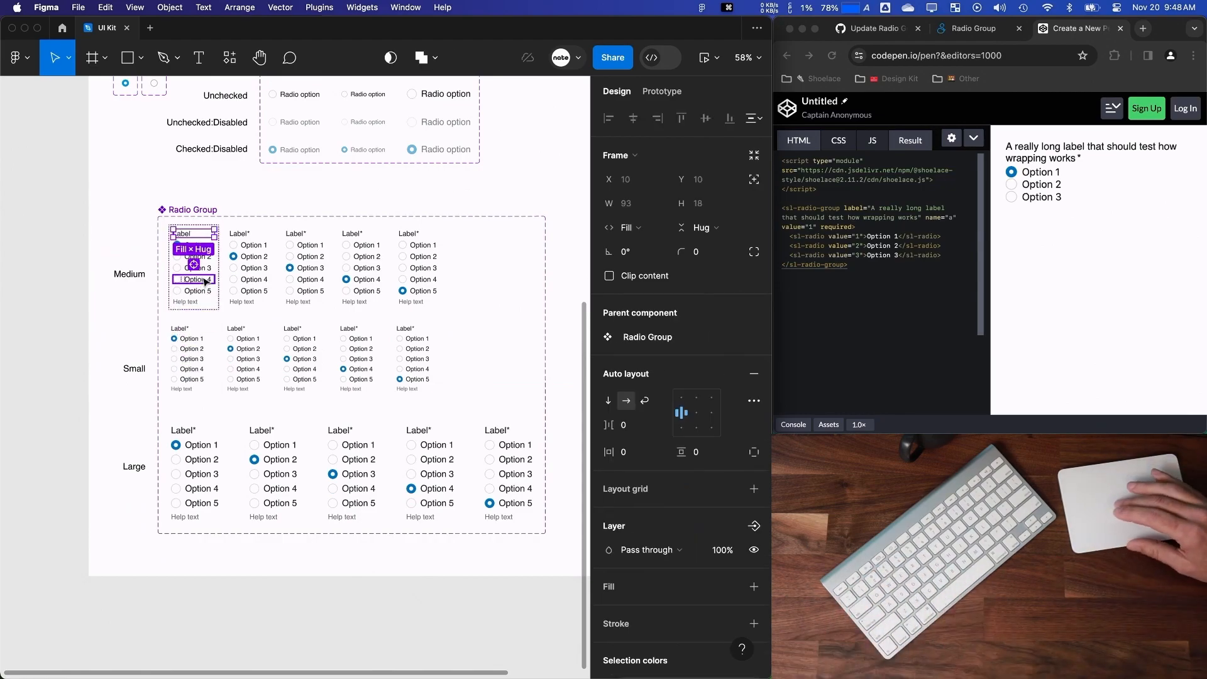
scroll(206, 282, "up", 3)
key("Escape")
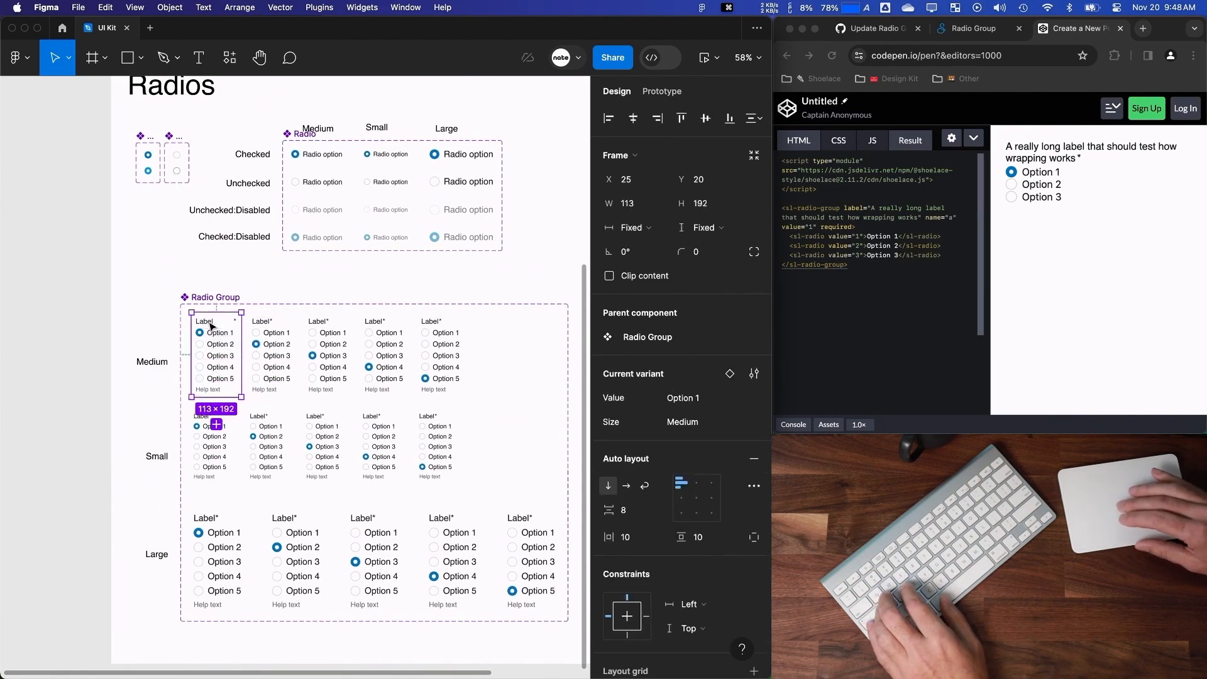
left_click(211, 325)
scroll(210, 322, "up", 5)
double_click(281, 321)
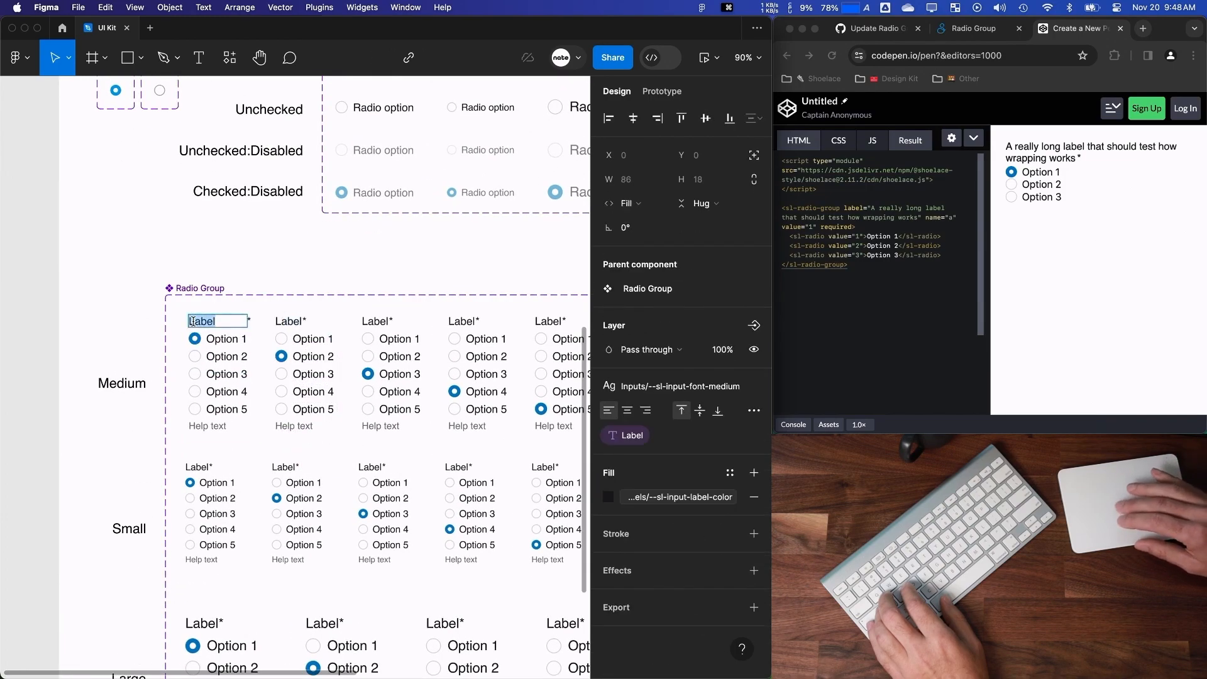
key("Escape")
Compare the long label of the small Radio Group in the Testing Frame with the labels of the Radio Group variants.
scroll(221, 268, "down", 5)
scroll(223, 269, "up", 5)
left_click(225, 266)
left_click(253, 240, "super")
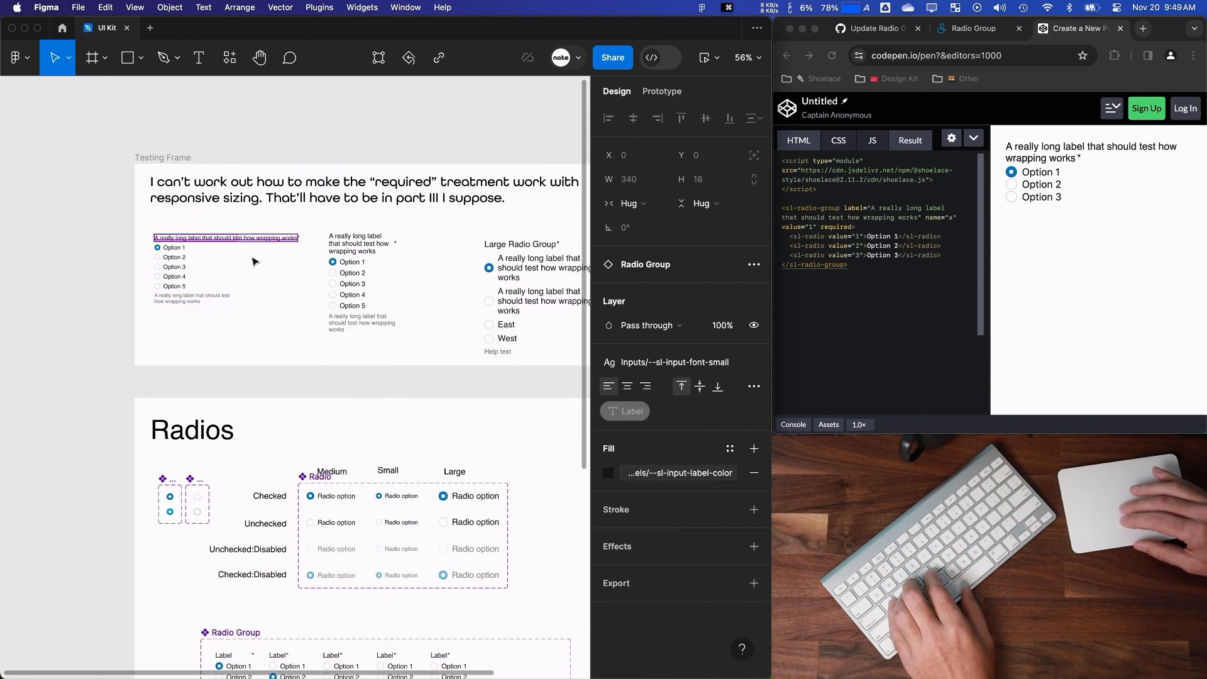
double_click(302, 201)
left_click(278, 238)
scroll(275, 350, "down", 7)
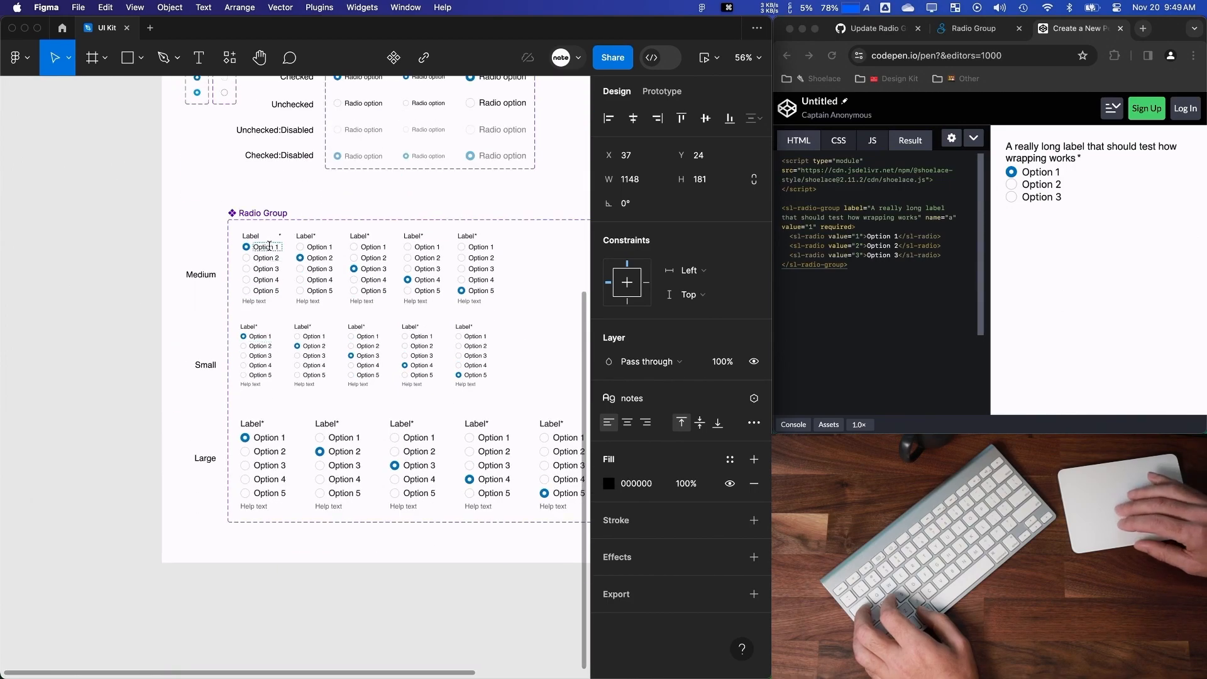
left_click(303, 236)
scroll(307, 240, "up", 5)
scroll(306, 243, "down", 4)
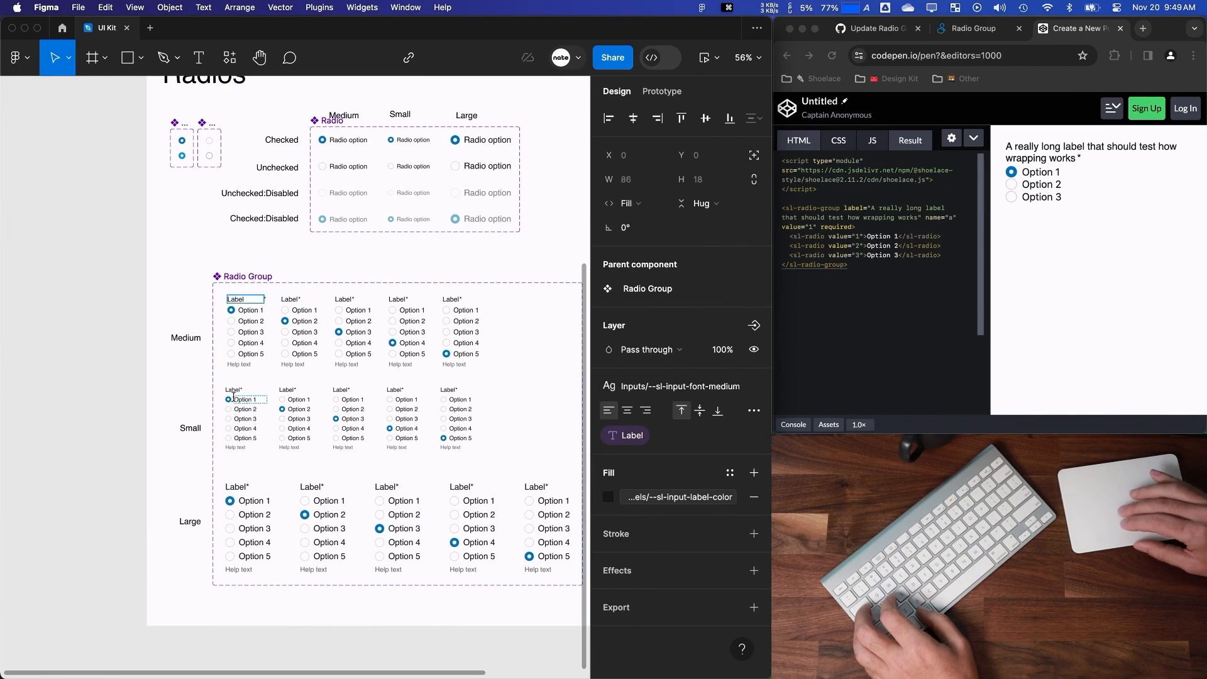
scroll(234, 390, "up", 6)
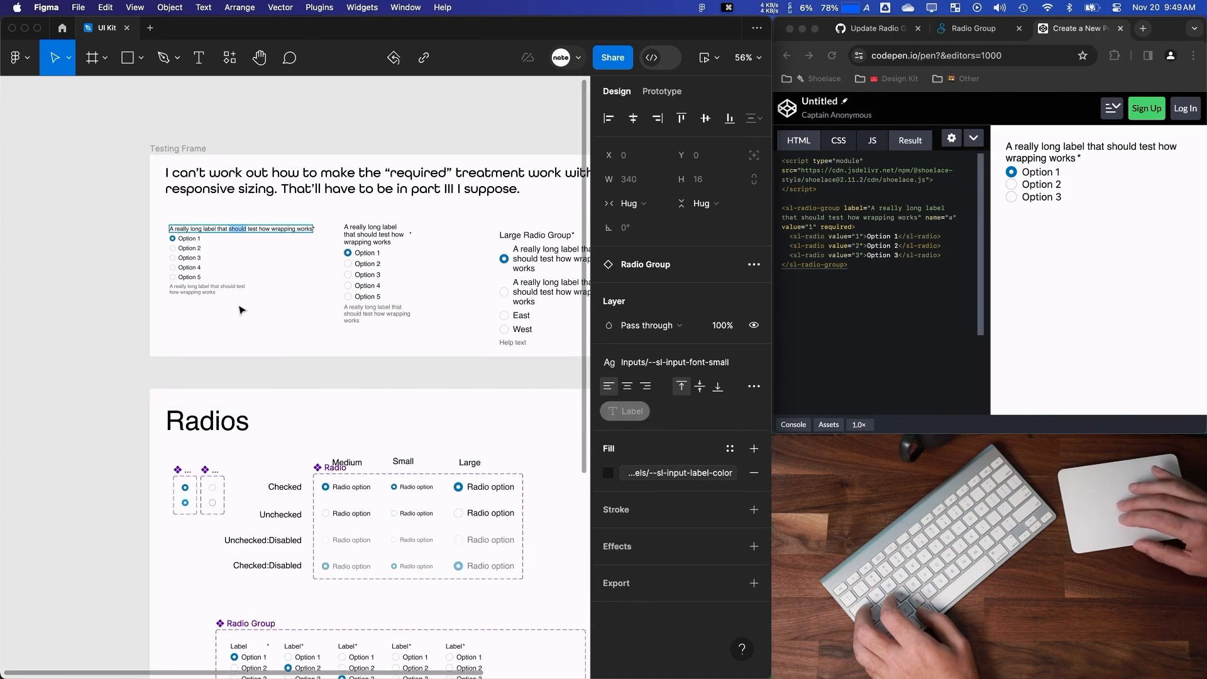
Replace the Testing Frame note with "Going to leave the main label unresponsive for now.".
left_click(391, 189)
key("super+a")
type("Going to leave th")
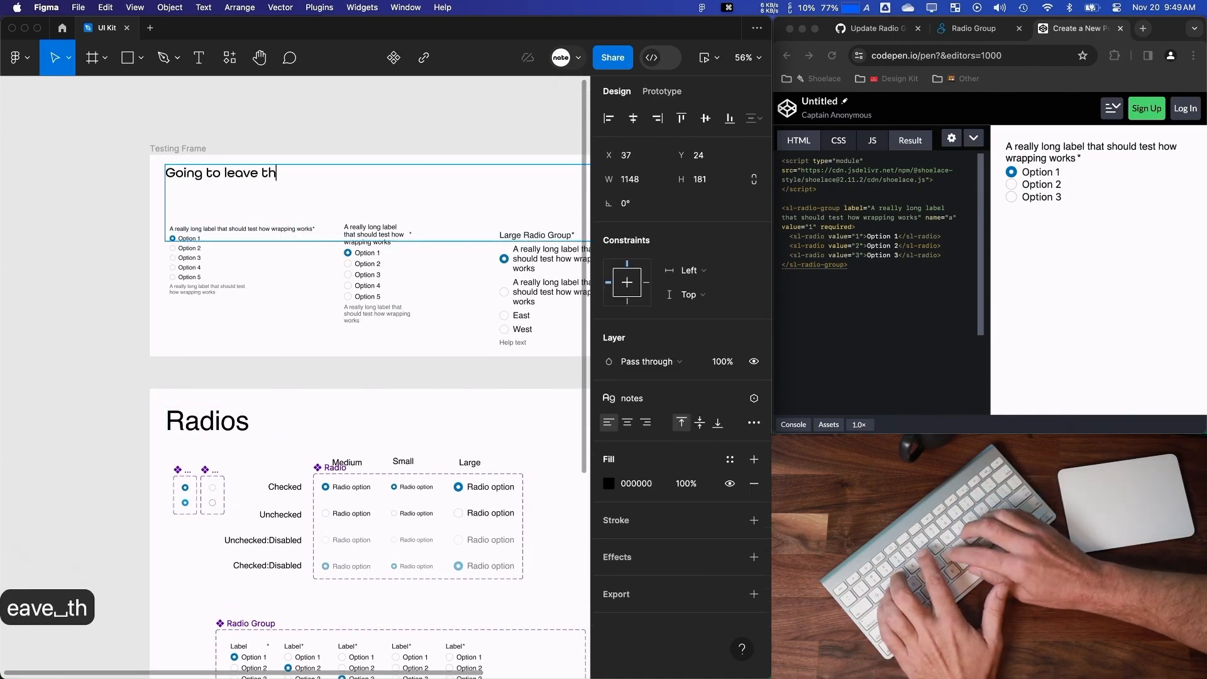
type("e main label unre")
key("BackSpace")
key("BackSpace")
type("el unresponz")
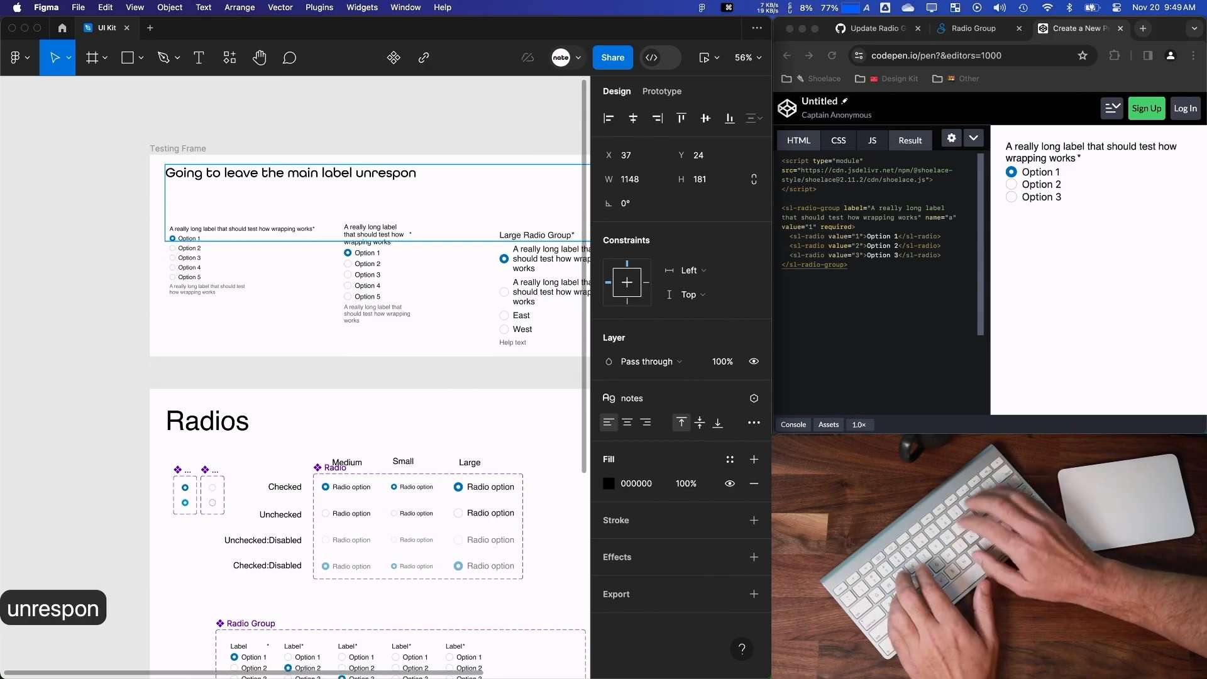
key("BackSpace")
type("sice")
key("BackSpace")
key("BackSpace")
key("BackSpace")
type("ive for now.")
Add the paragraph "The rest works correctly." to the Testing Frame note, separated by a blank line.
scroll(261, 342, "right", 3)
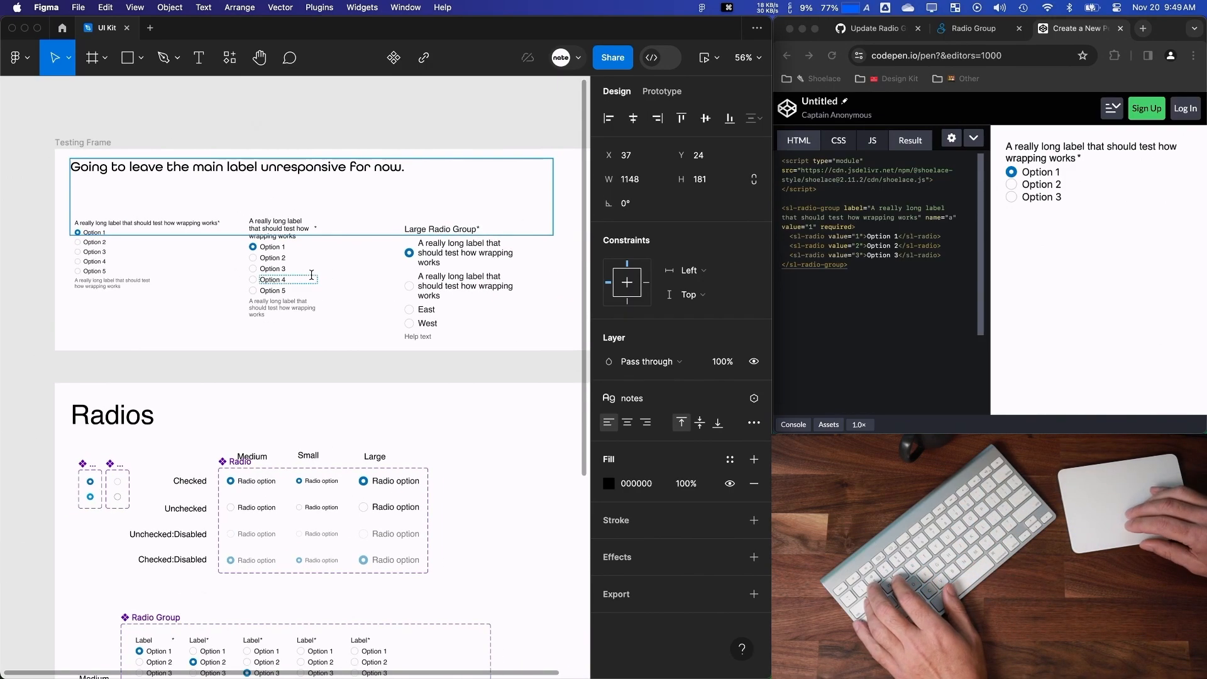
key("Return")
key("Return")
type("The rest works correctly.")
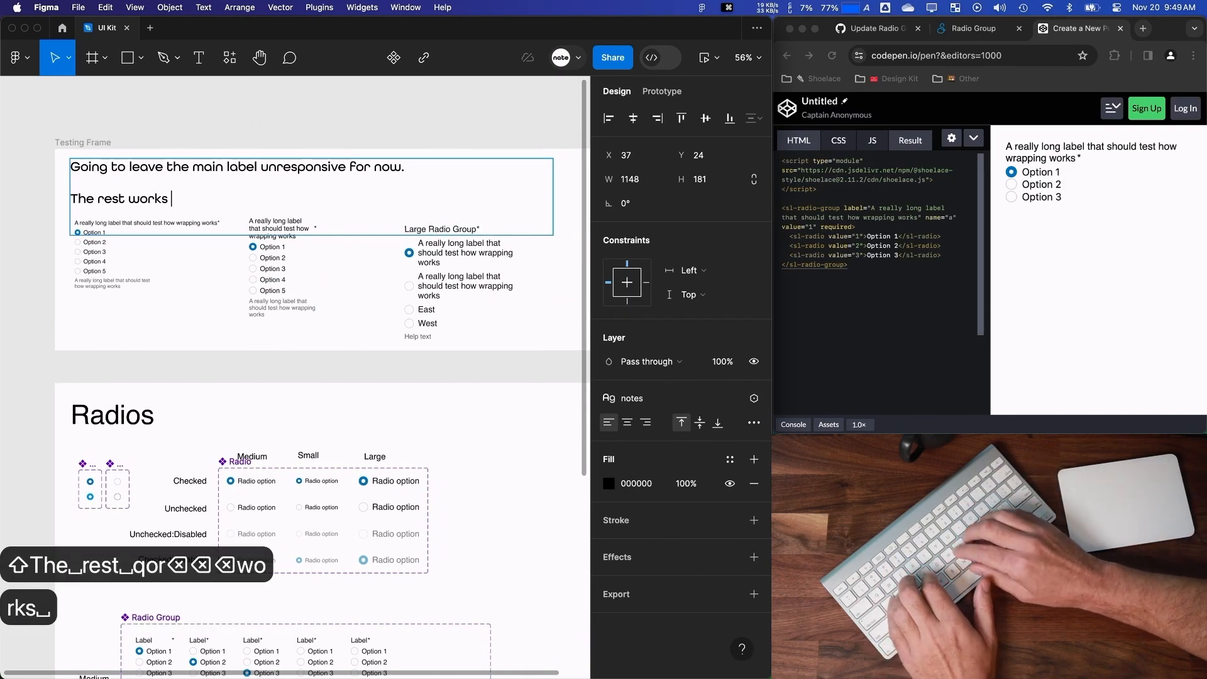
Widen the small Radio Group to 237 and label Options 1 and 2 "A really long label that should test how wrapping works".
scroll(181, 358, "up", 5)
scroll(181, 358, "up", 1)
left_click(181, 359)
left_click(149, 264)
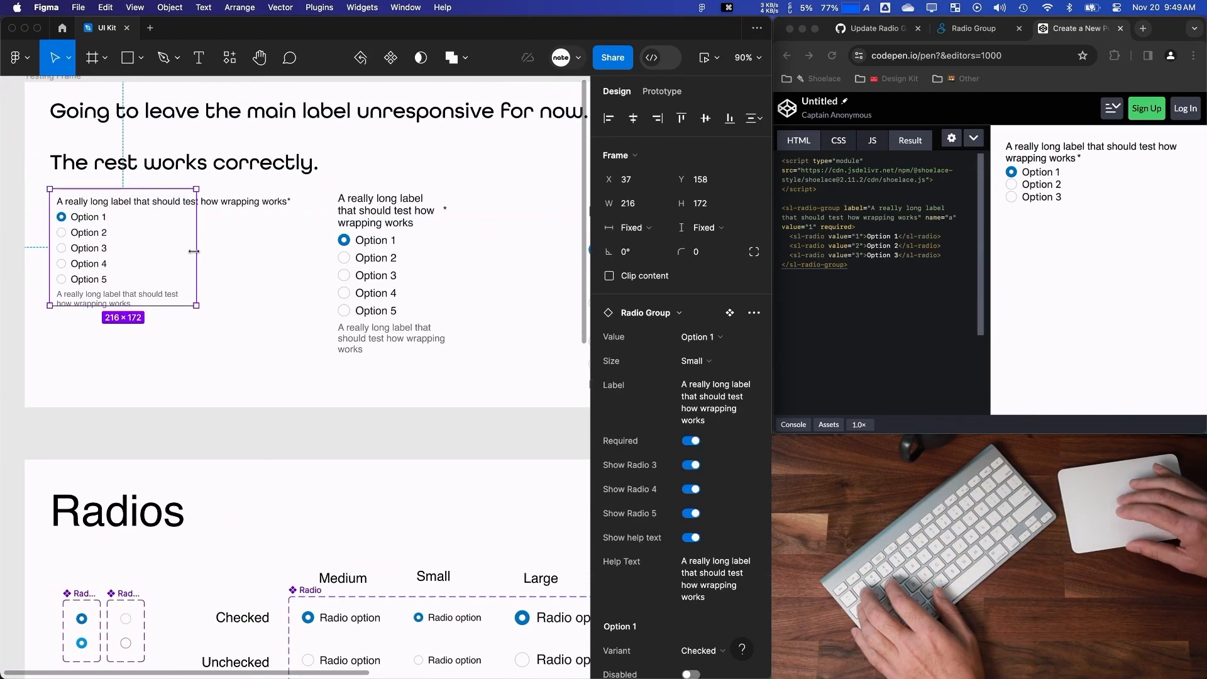
scroll(702, 584, "down", 5)
left_click(704, 577)
type("A really long label that should test how wrapping works")
scroll(704, 577, "down", 5)
left_click(707, 569)
type("A really long label that should test how wrapping works")
key("Return")
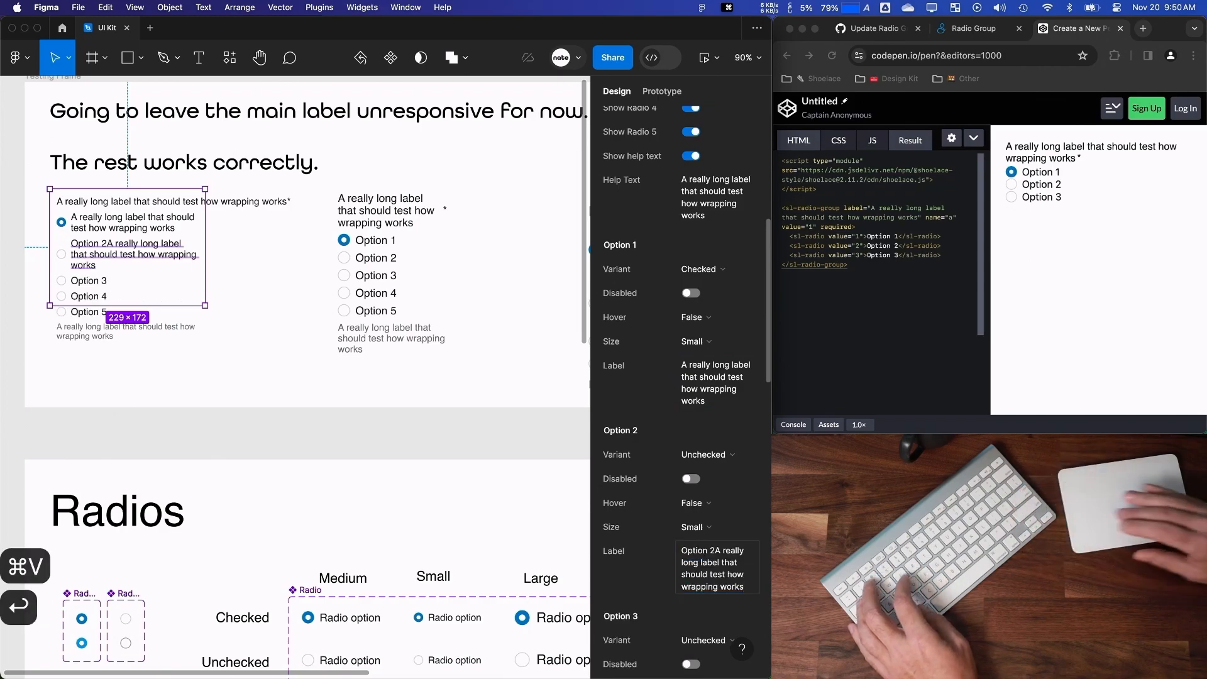
mouse_move(212, 267)
left_mouse_down()
mouse_move(317, 264)
mouse_move(179, 269)
mouse_move(301, 264)
mouse_move(215, 259)
left_mouse_up()
key("BackSpace")
key("super+a")
Label Options 3, 4 and 5 of the small Radio Group "A really long label that should test how wrapping works".
key("super+c")
scroll(645, 556, "down", 5)
left_click(687, 462)
key("super+v")
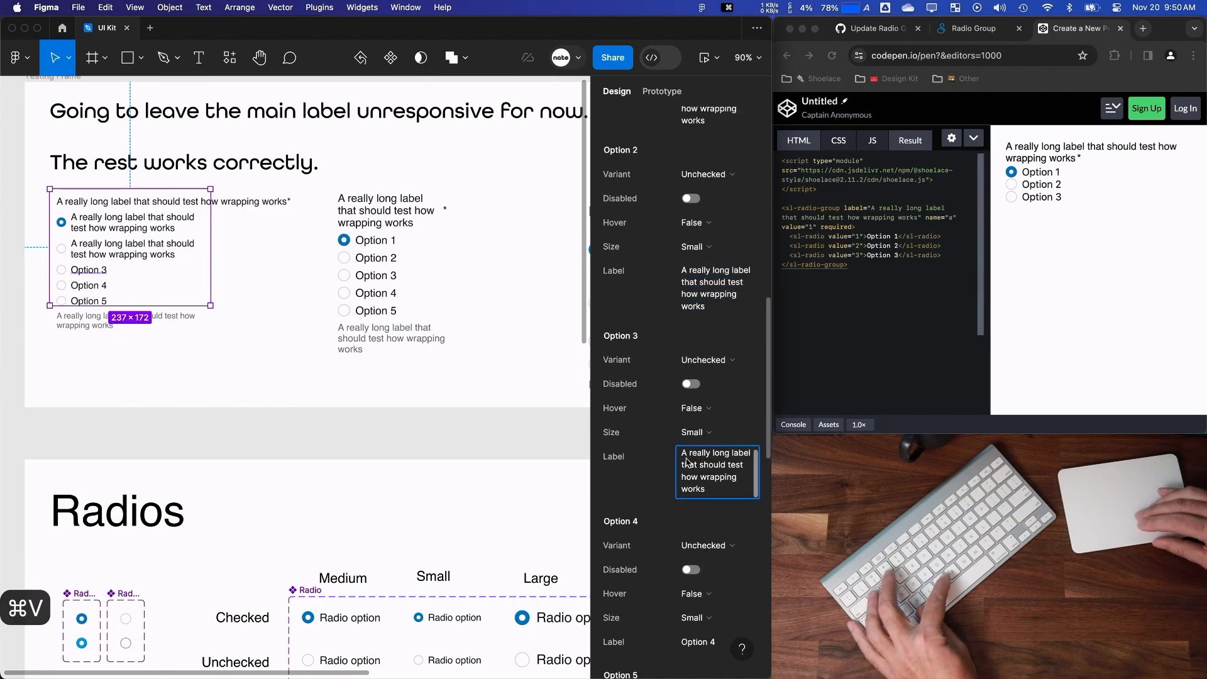
left_click(694, 642)
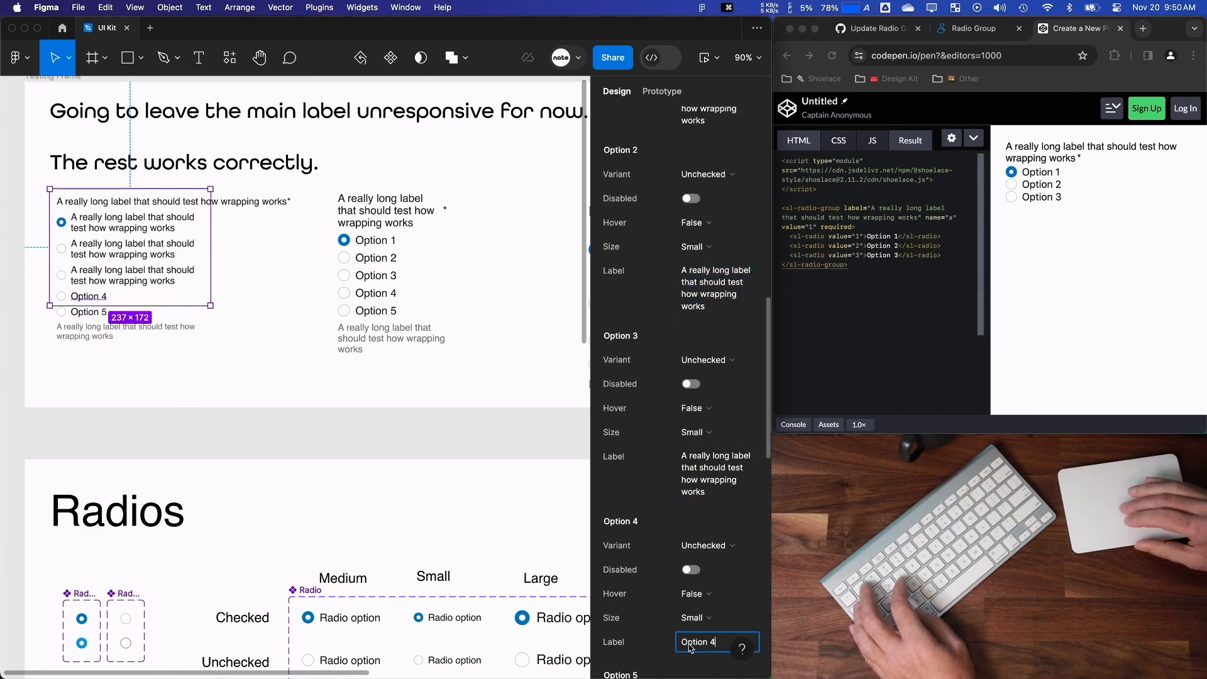
key("super+a")
key("super+v")
scroll(698, 597, "down", 5)
left_click(702, 609)
key("super+a")
key("super+v")
key("Return")
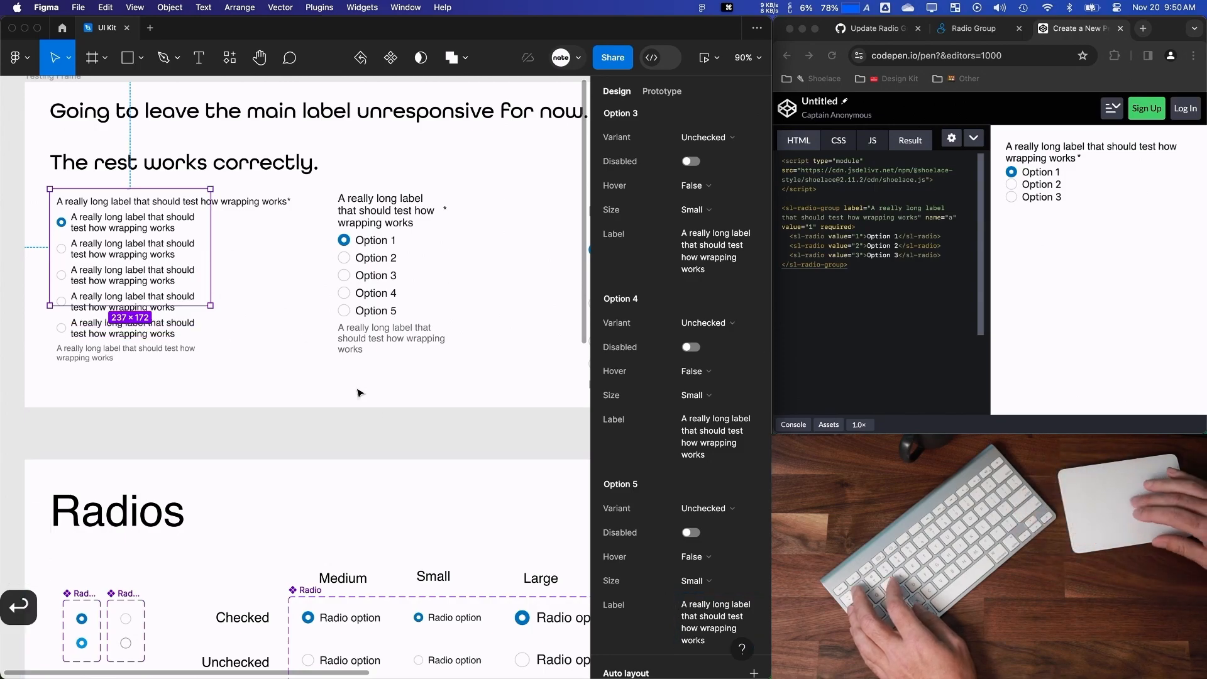
Label the medium Radio Group's Option 4 "A really long label that should test how wrapping works" and insert that text into Option 5's label.
left_click(421, 248)
left_click(703, 361)
key("super+v")
left_click(697, 514)
key("super+v")
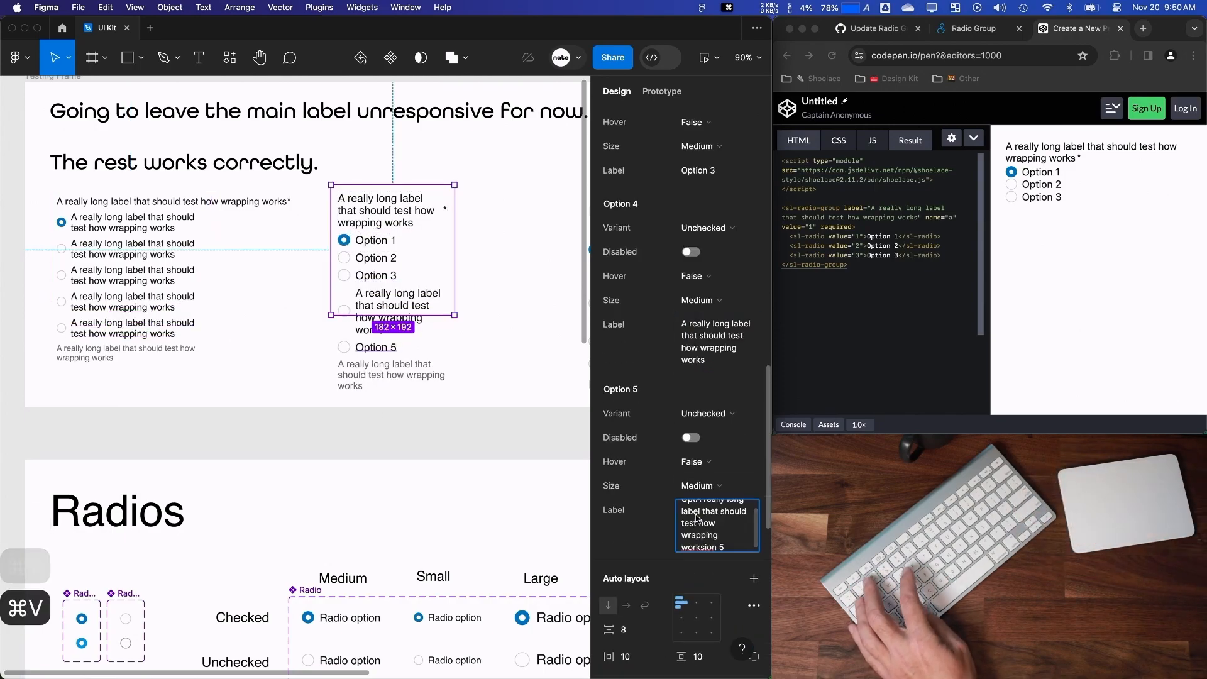
Label Options 1, 2 and 3 of the medium Radio Group "A really long label that should test how wrapping works".
scroll(695, 512, "up", 3)
left_click(689, 300)
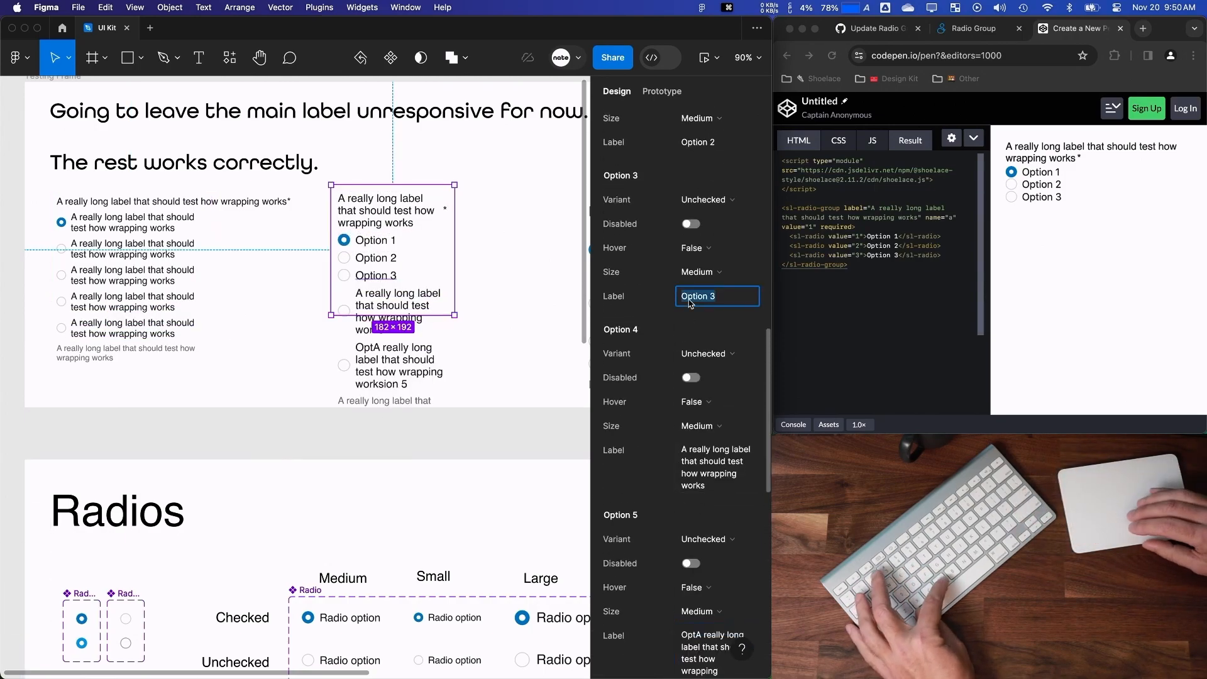
key("super+v")
scroll(690, 293, "up", 2)
left_click(689, 201)
key("super+v")
scroll(689, 202, "up", 2)
left_click(690, 113)
key("super+v")
scroll(690, 116, "up", 4)
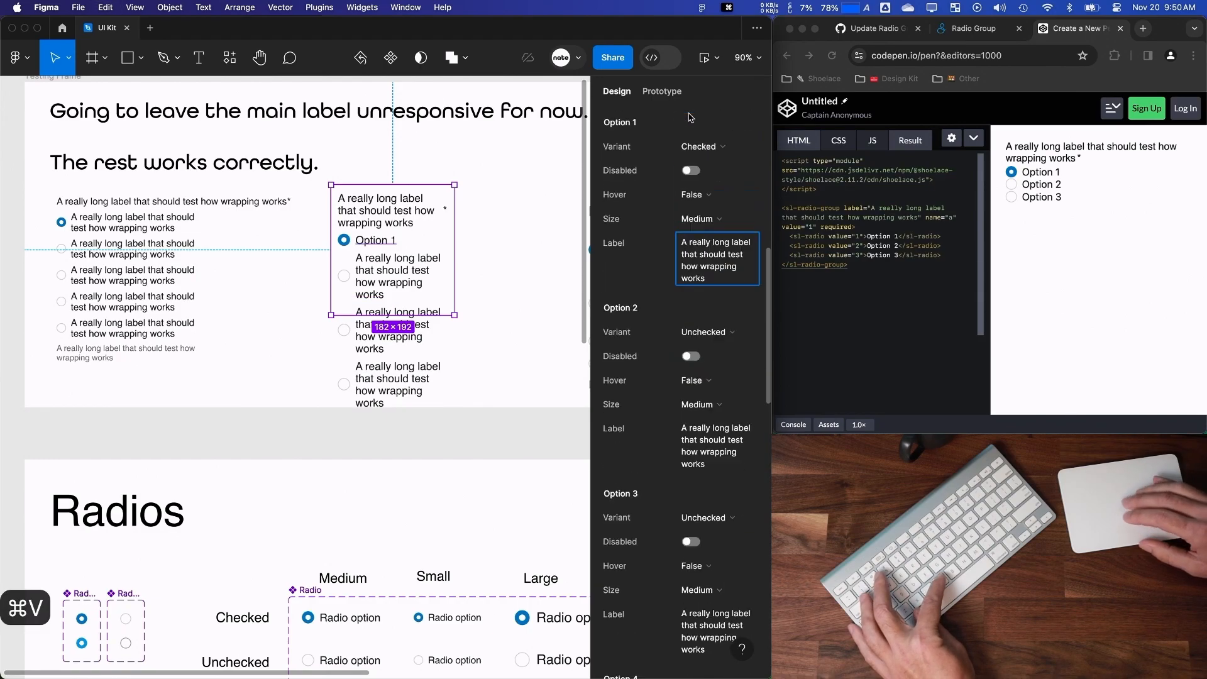
Widen the medium Radio Group and reposition it and the large Radio Group side by side in the Testing Frame.
scroll(447, 430, "down", 5)
scroll(448, 429, "right", 2)
left_click_drag(403, 317, 404, 320)
scroll(457, 325, "down", 3)
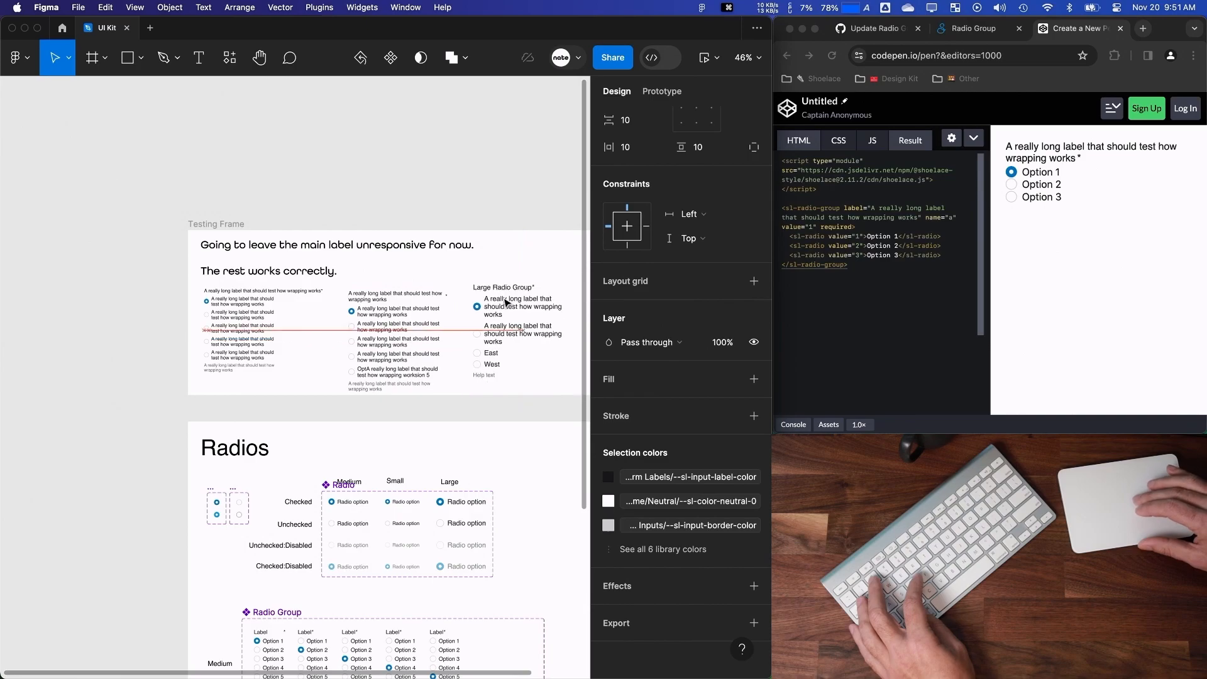
scroll(391, 242, "right", 4)
left_click_drag(390, 239, 408, 244)
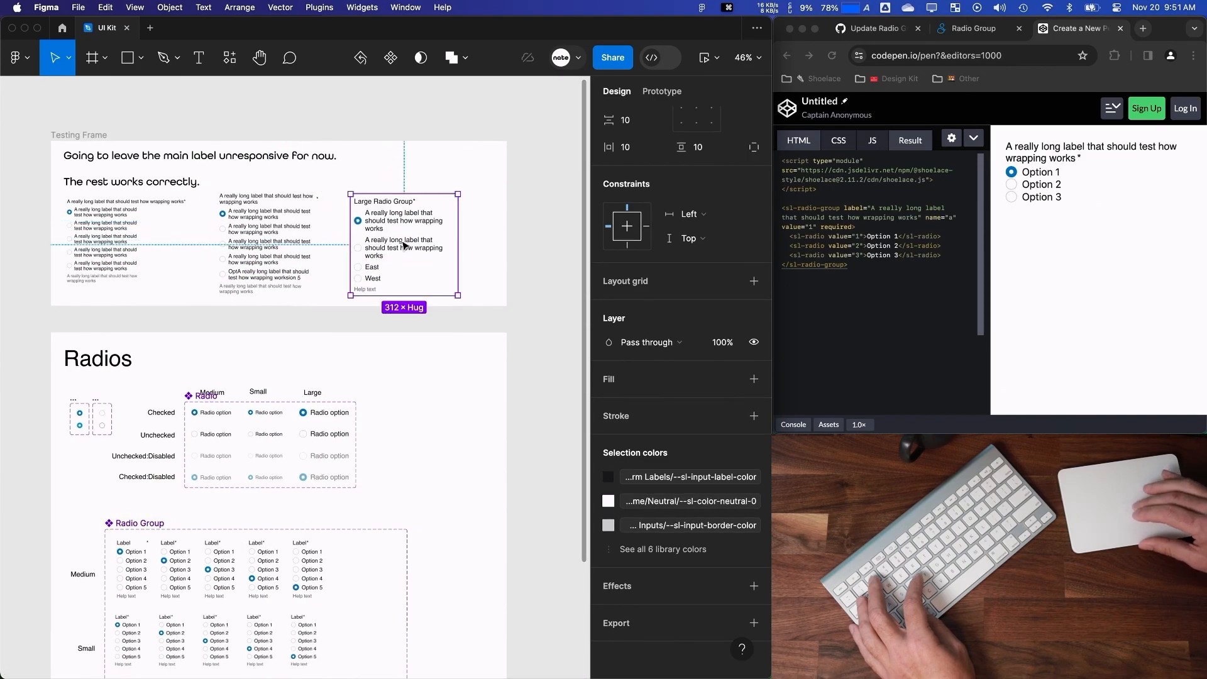
left_click_drag(295, 243, 283, 247)
Label Options 3 and 4 of the large Radio Group "A really long label that should test how wrapping works" and widen it to 359.
left_click(391, 252)
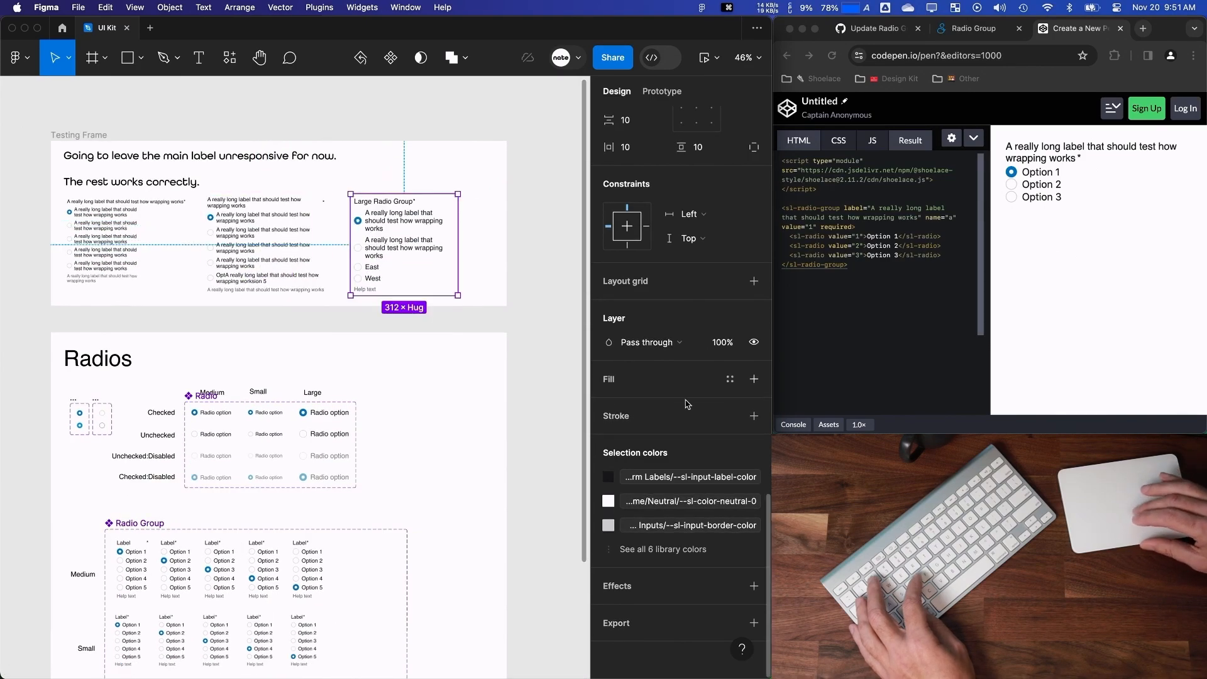
scroll(685, 365, "up", 7)
double_click(689, 392)
key("super+v")
scroll(690, 352, "up", 1)
left_click(690, 289)
key("shift+Tab")
left_click_drag(458, 243, 474, 243)
Show Radio 5 in the large Radio Group and set its help text to "A really long label that should test how wrapping works".
scroll(679, 377, "up", 5)
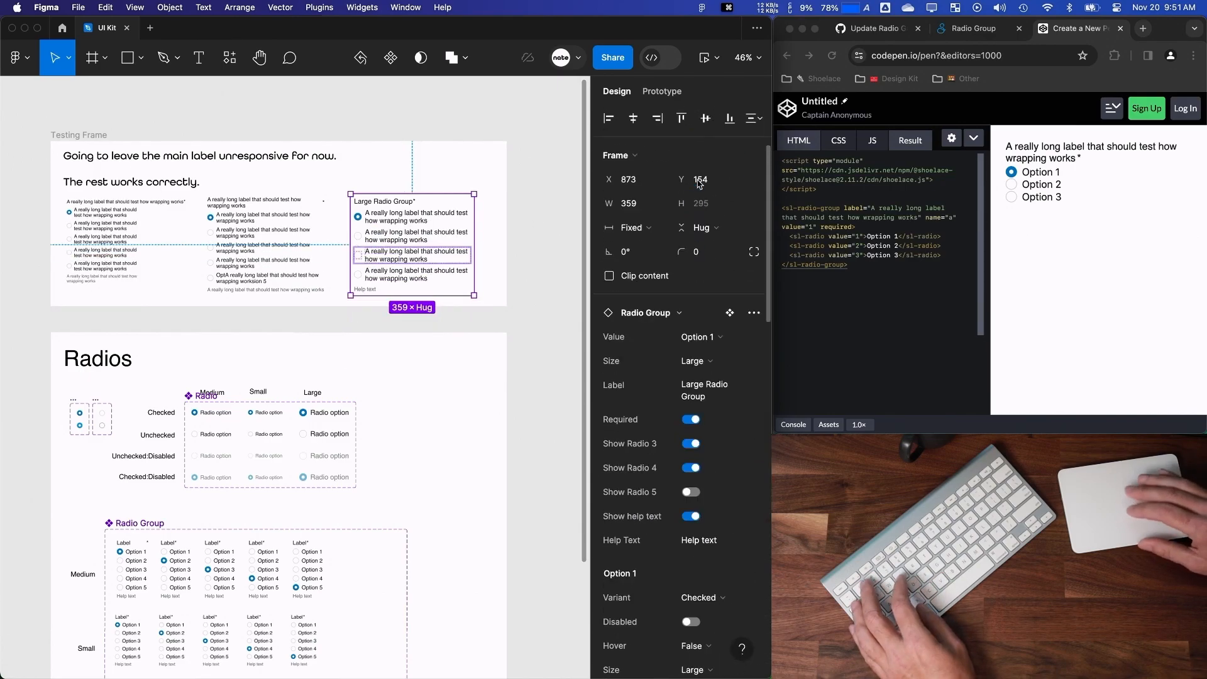
left_click(696, 496)
key("super+v")
left_click(692, 448)
Label the large group's Option 5 "A really long label that should test how wrapping works" and move the group to X 884, Y 114.
scroll(692, 447, "down", 14)
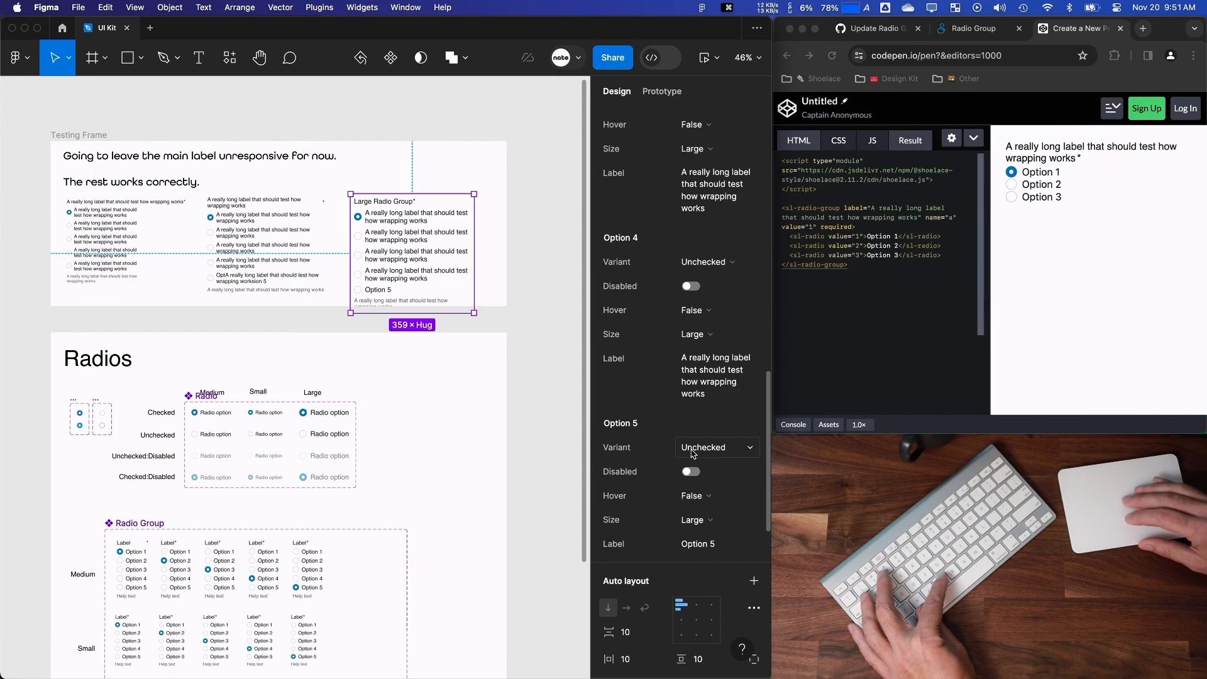
left_click(692, 502)
key("super+v")
left_click_drag(437, 246, 440, 231)
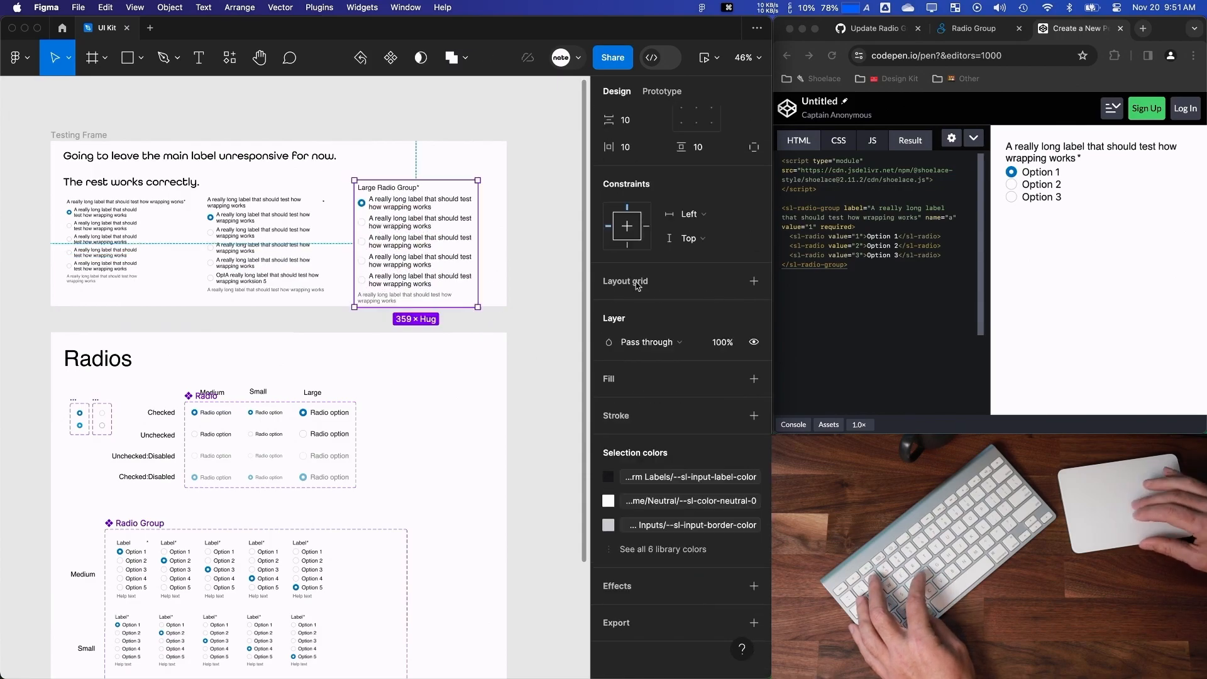
Set the main label of the large Radio Group to "A really long label that should test how wrapping works".
scroll(673, 393, "up", 20)
left_click(691, 390)
key("super+v")
left_click(304, 320)
left_click(421, 229)
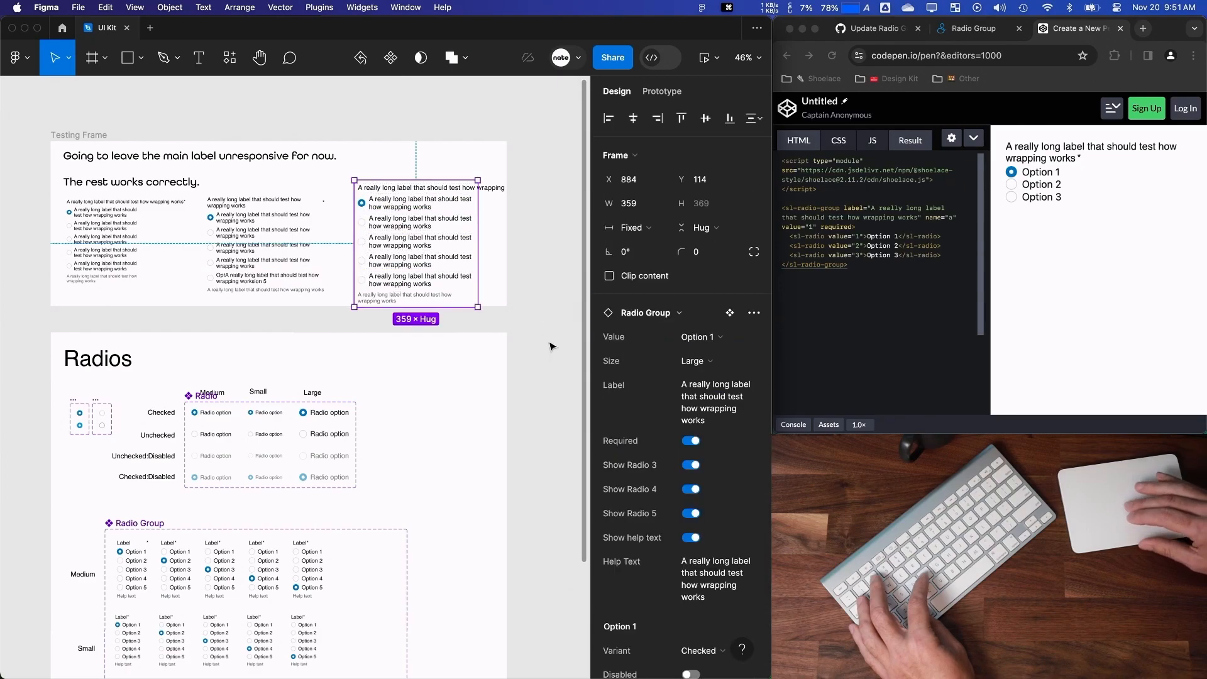
Enlarge the Testing Frame in height and width and reposition the Radio Groups inside it.
scroll(377, 239, "right", 3)
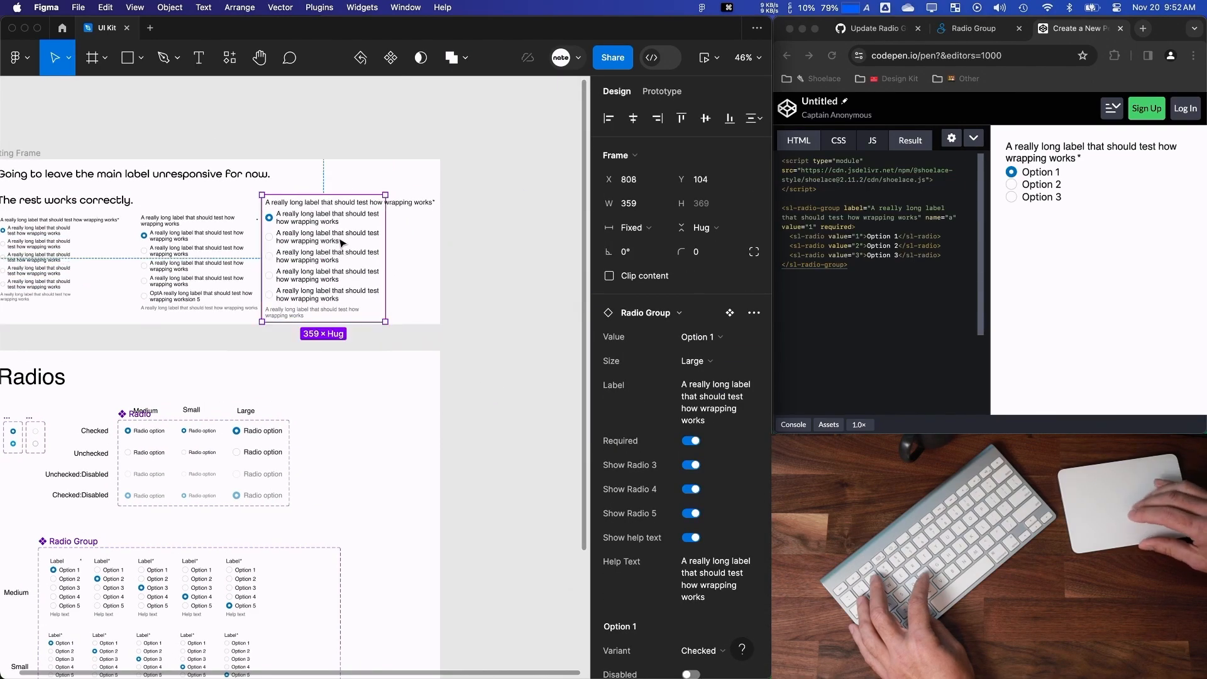
scroll(252, 251, "left", 4)
left_click(150, 134)
left_click_drag(150, 134, 150, 130)
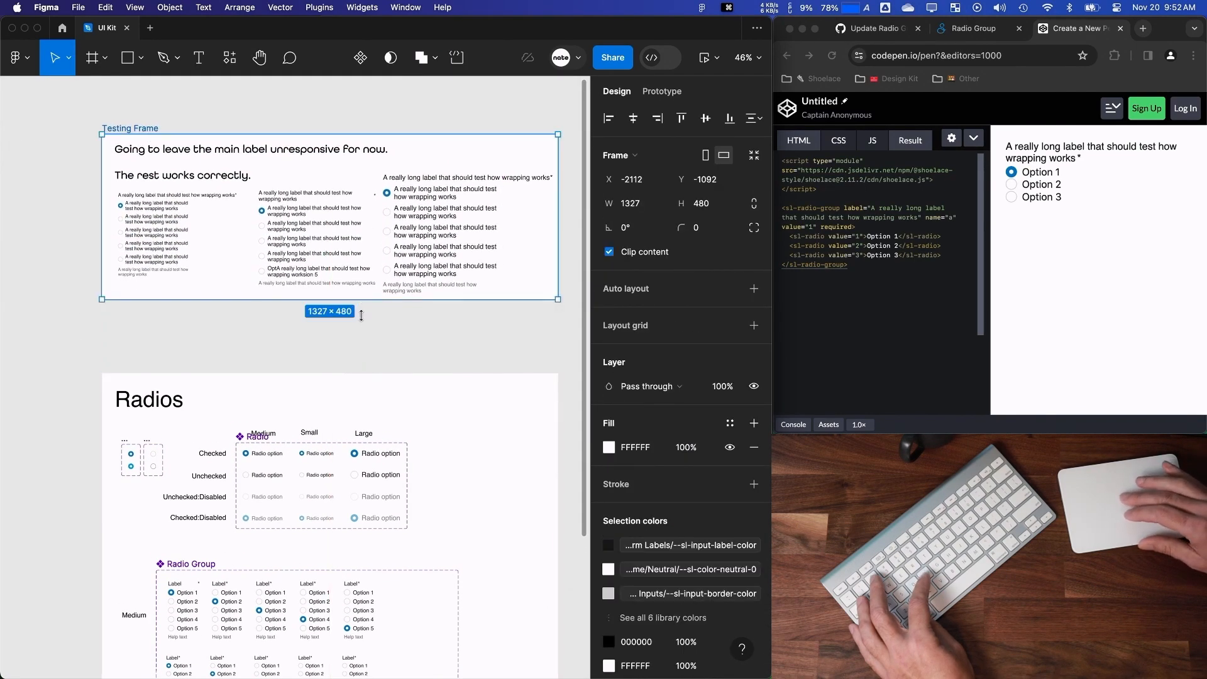
left_click_drag(362, 307, 361, 335)
left_click_drag(283, 225, 275, 229)
left_click_drag(553, 253, 589, 258)
left_click_drag(376, 205, 428, 216)
left_click(399, 215)
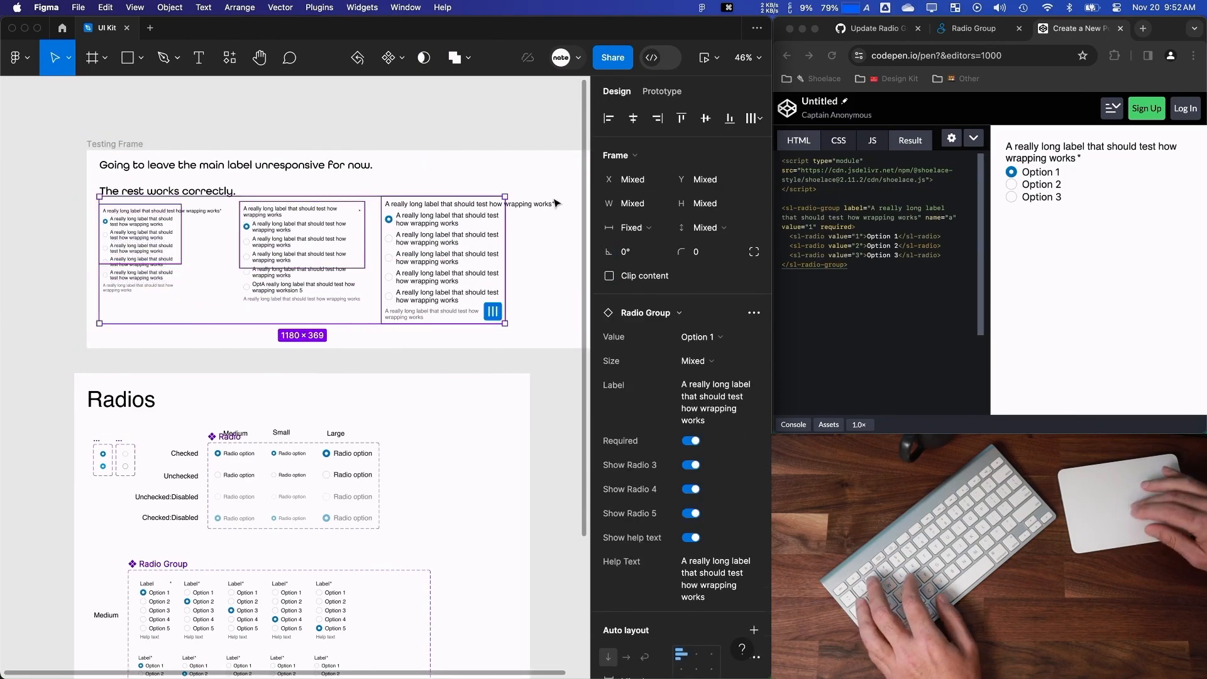
Align the top edges of the three Radio Groups in the Testing Frame and move them down to Y 164.
key("super+a")
key("alt+a")
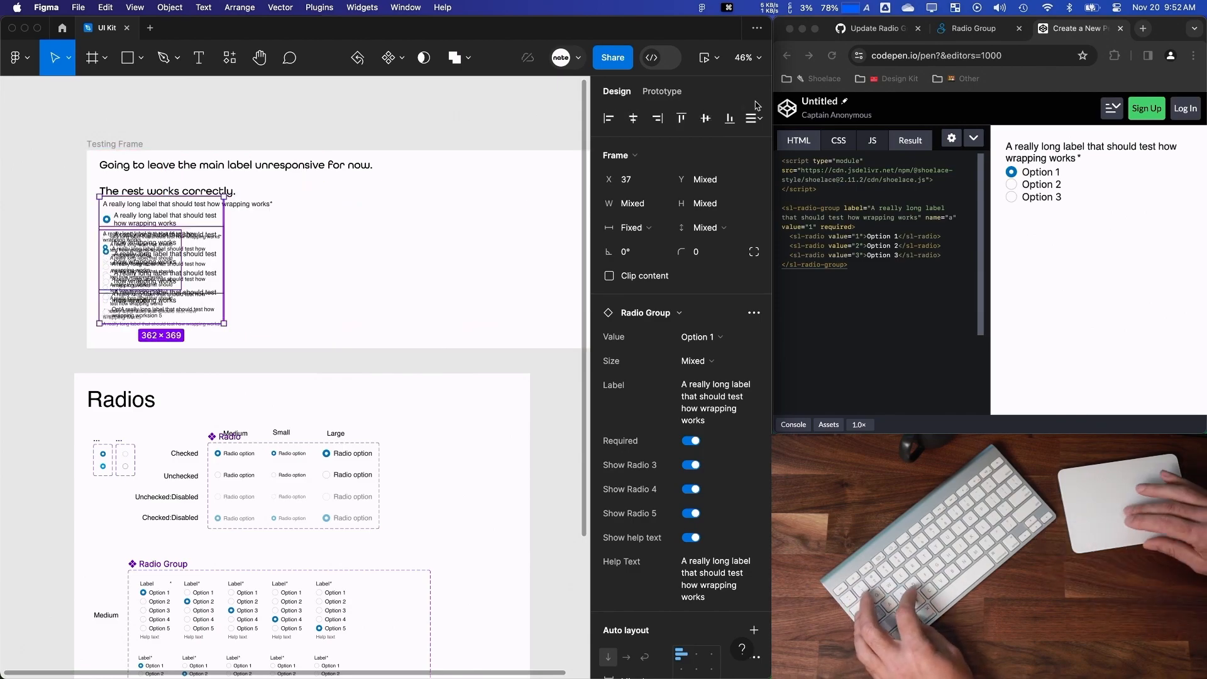
key("super+z")
key("alt+w")
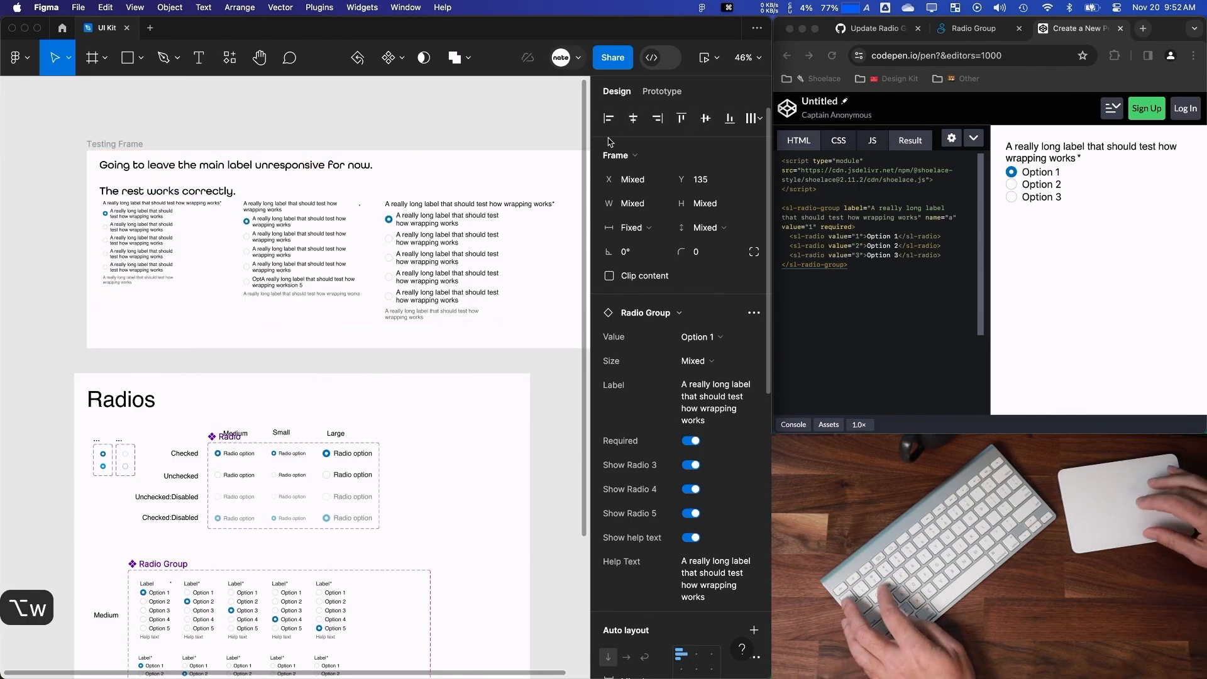
left_click(322, 140)
left_click(339, 249)
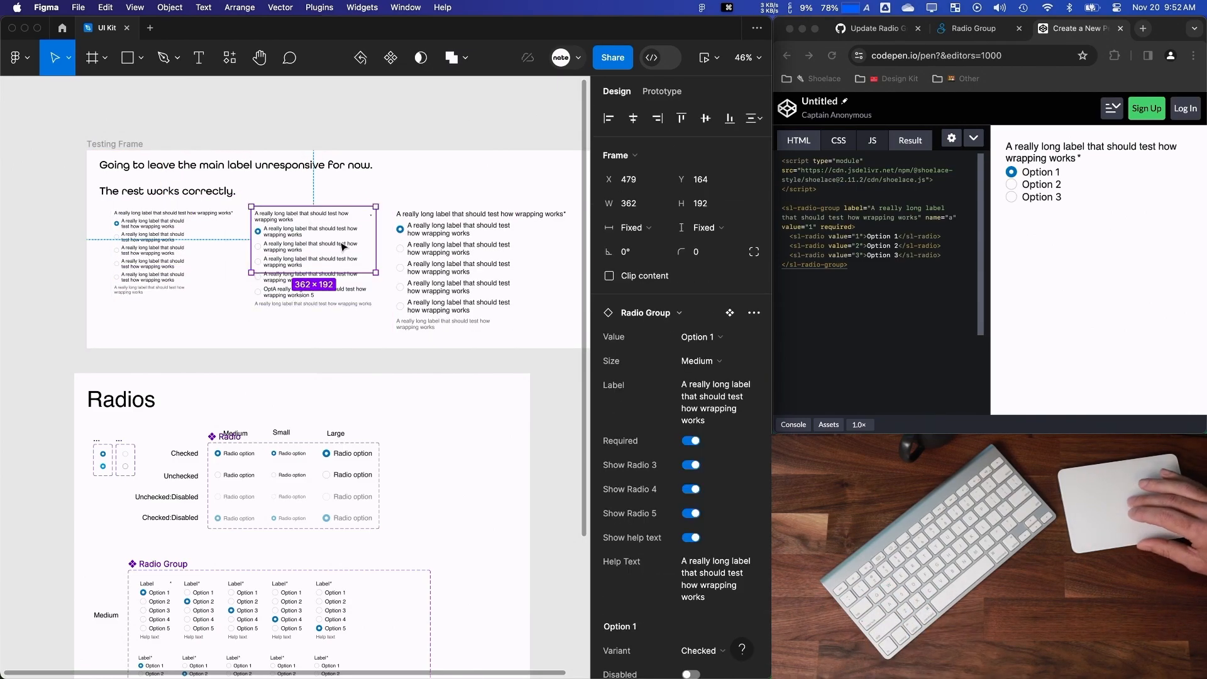
Inspect the main label row in a Radio Group instance and in the small, Option 1 component variant.
double_click(210, 215)
scroll(166, 479, "down", 5)
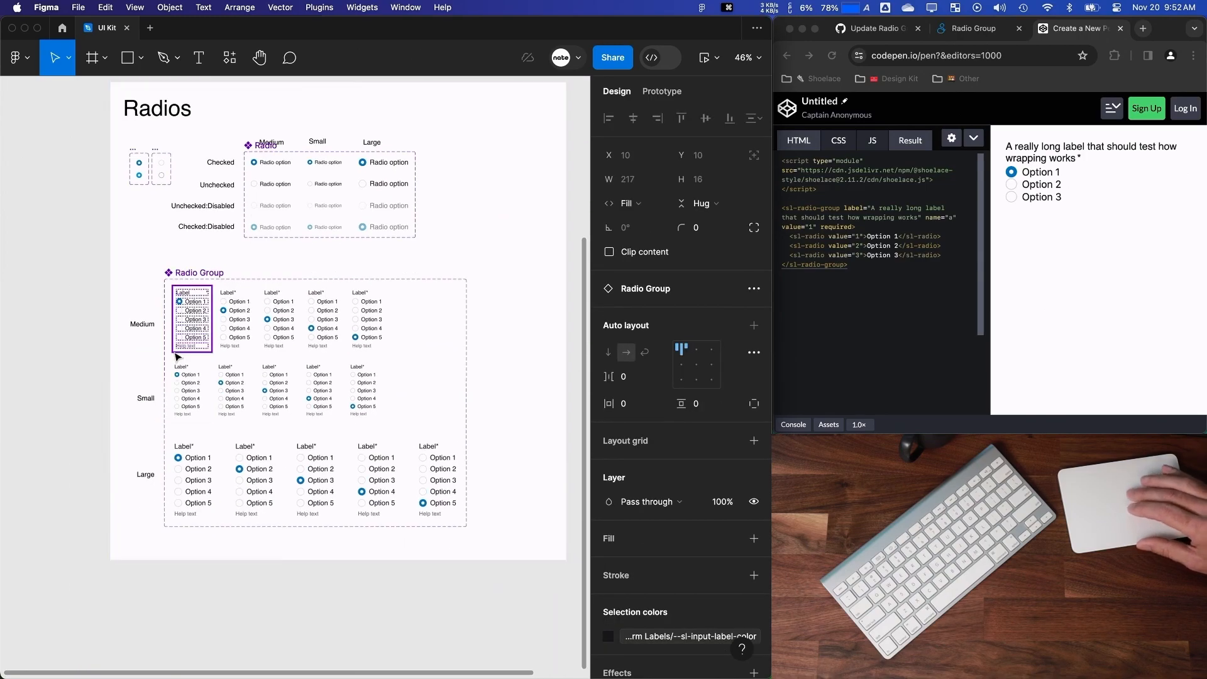
left_click(183, 368)
left_click(146, 369)
double_click(189, 368)
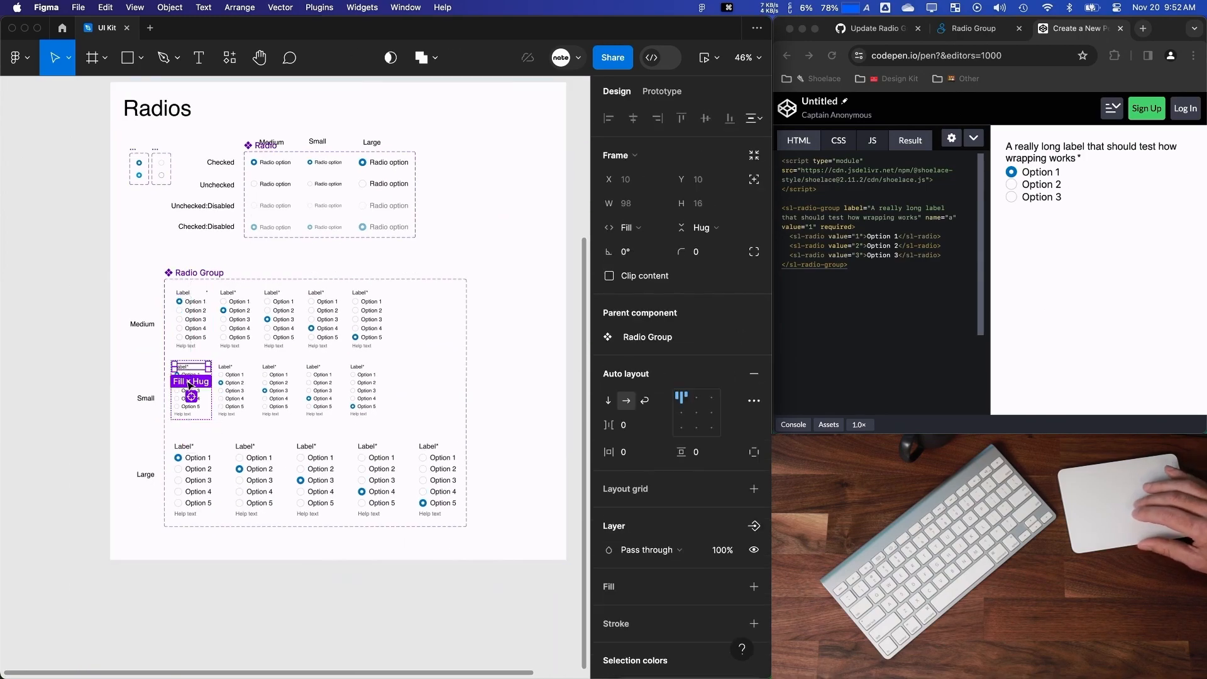
left_click(180, 369, "super")
left_click(145, 374)
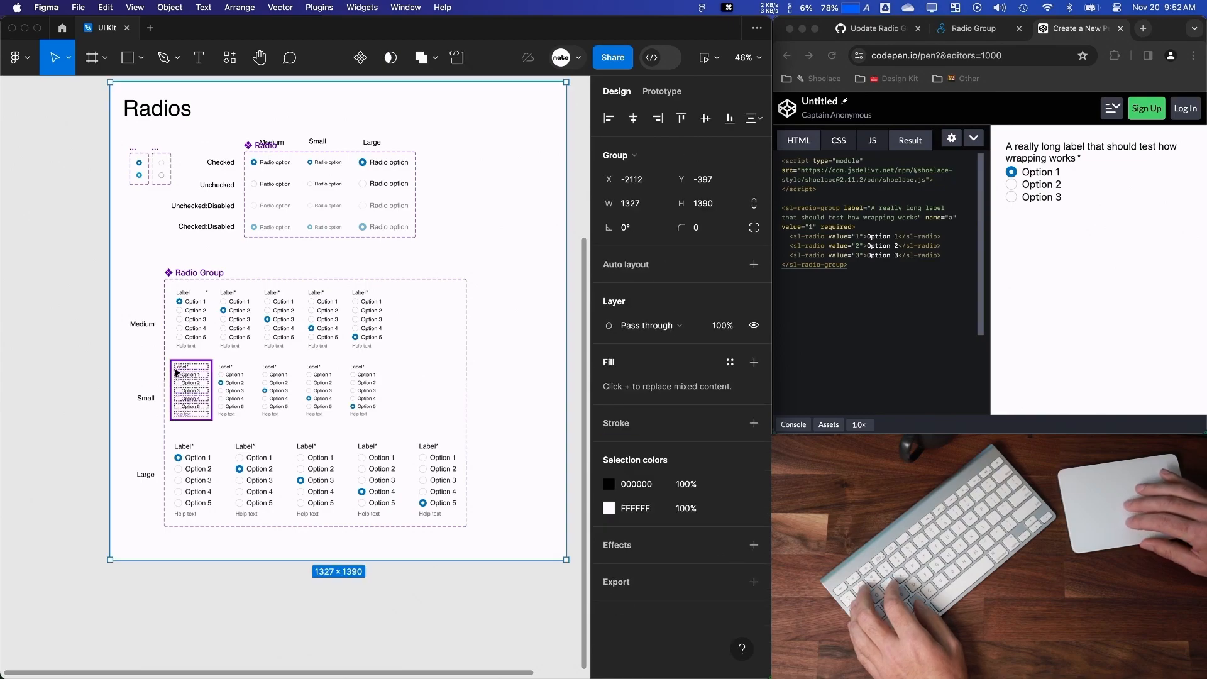
Select the main label text in all Radio Group variants and set its horizontal resizing to hug contents.
left_click(173, 366, "super")
left_click(146, 365)
scroll(170, 365, "up", 5)
left_click(202, 368, "super")
key("alt+super+a")
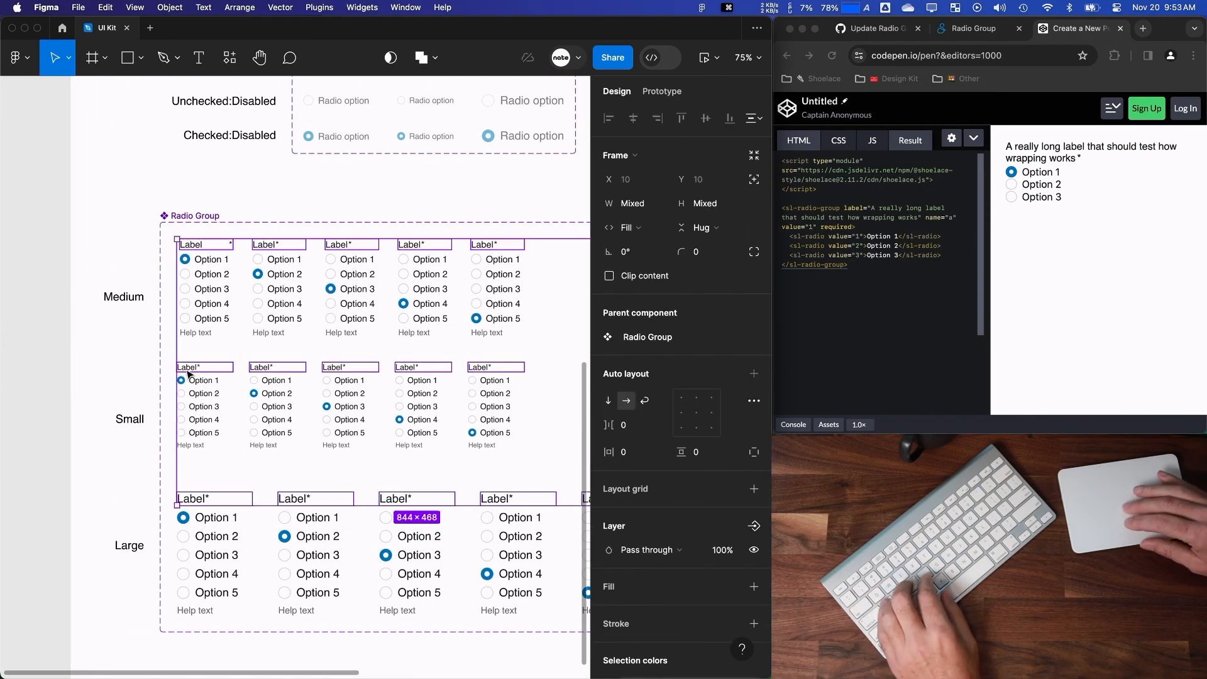
double_click(189, 376)
key("alt+super+a")
left_click(635, 203)
left_click(654, 252)
Check the resizing of the required asterisk across all Radio Group variants and review the labels in the Testing Frame.
double_click(198, 367)
scroll(198, 374, "up", 3)
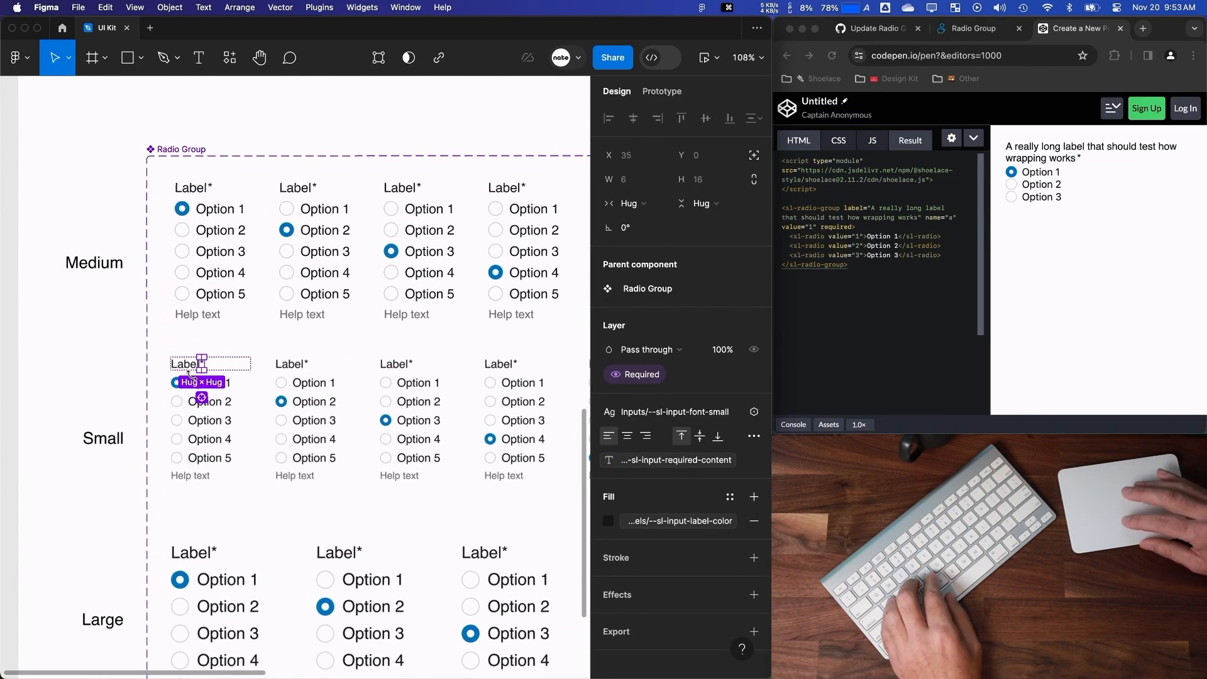
key("alt+super+a")
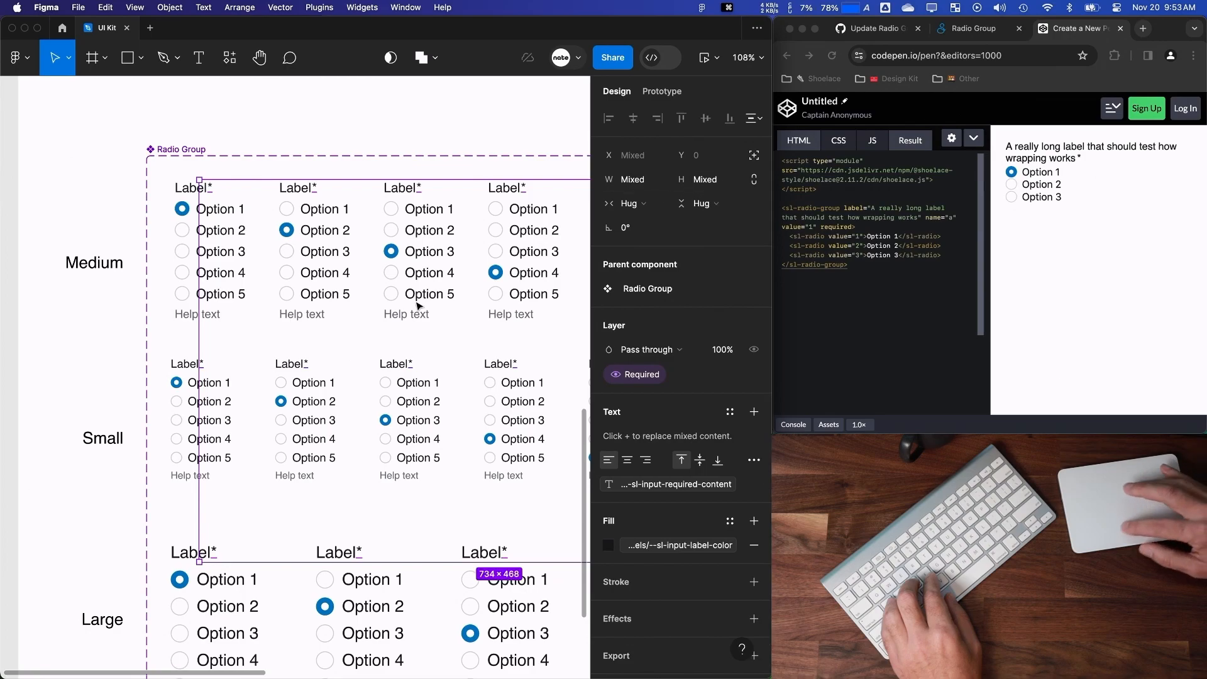
scroll(418, 306, "down", 5)
scroll(418, 307, "up", 4)
scroll(325, 225, "up", 3)
Preview the Testing Frame prototype to test selecting radio options, and close the preview.
left_click(707, 57)
left_click(679, 95)
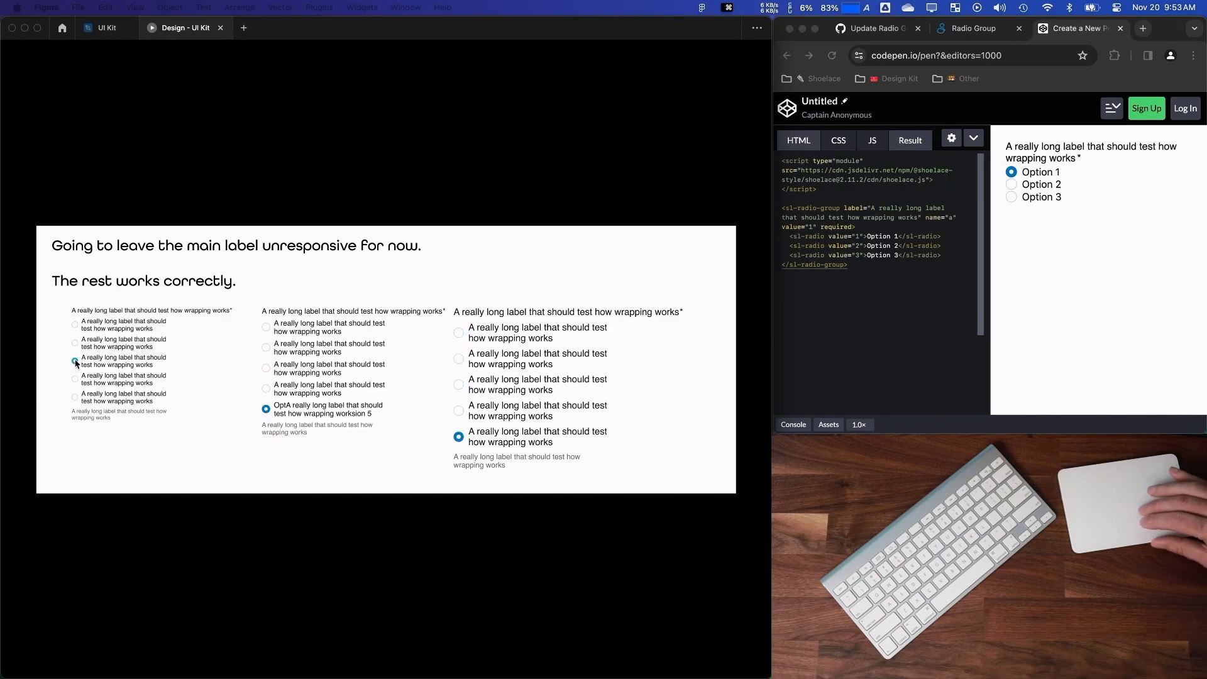
left_click(221, 28)
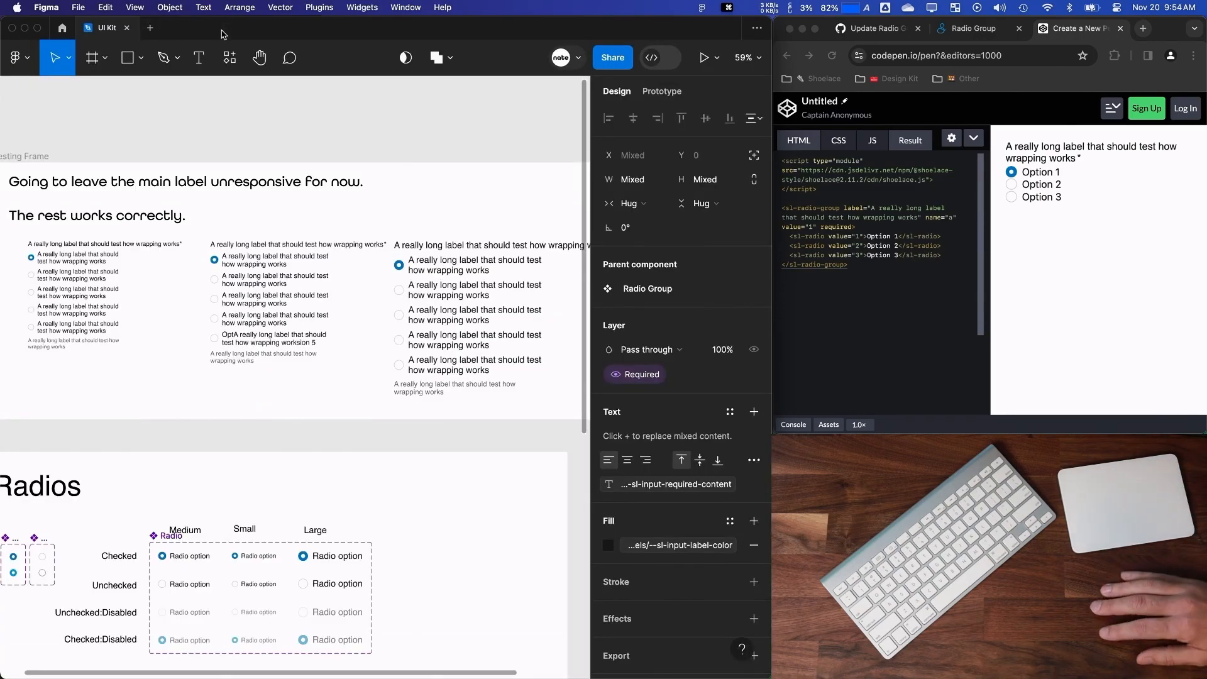
Switch to GitHub issue #66 in Chrome and draft the comment "Fixed. Still an issue for wrapping the main label text with the required text box.".
left_click(880, 29)
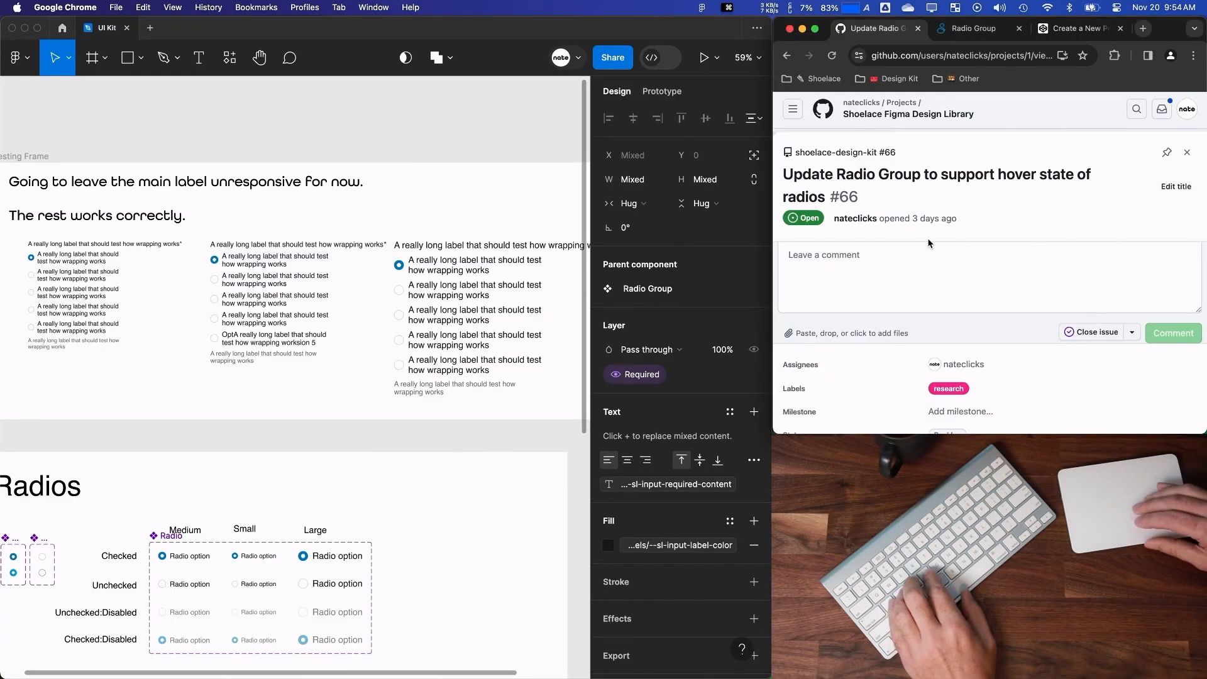
left_click(1051, 286)
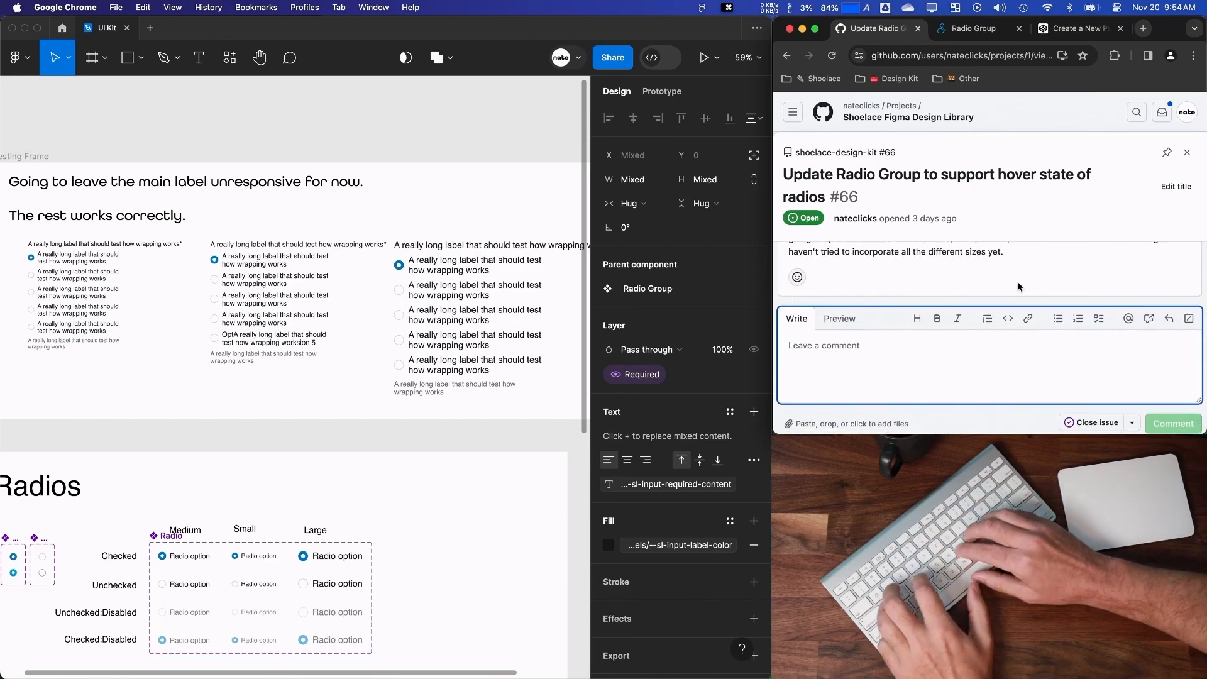
type("Fixed. Still an issue for wrappi")
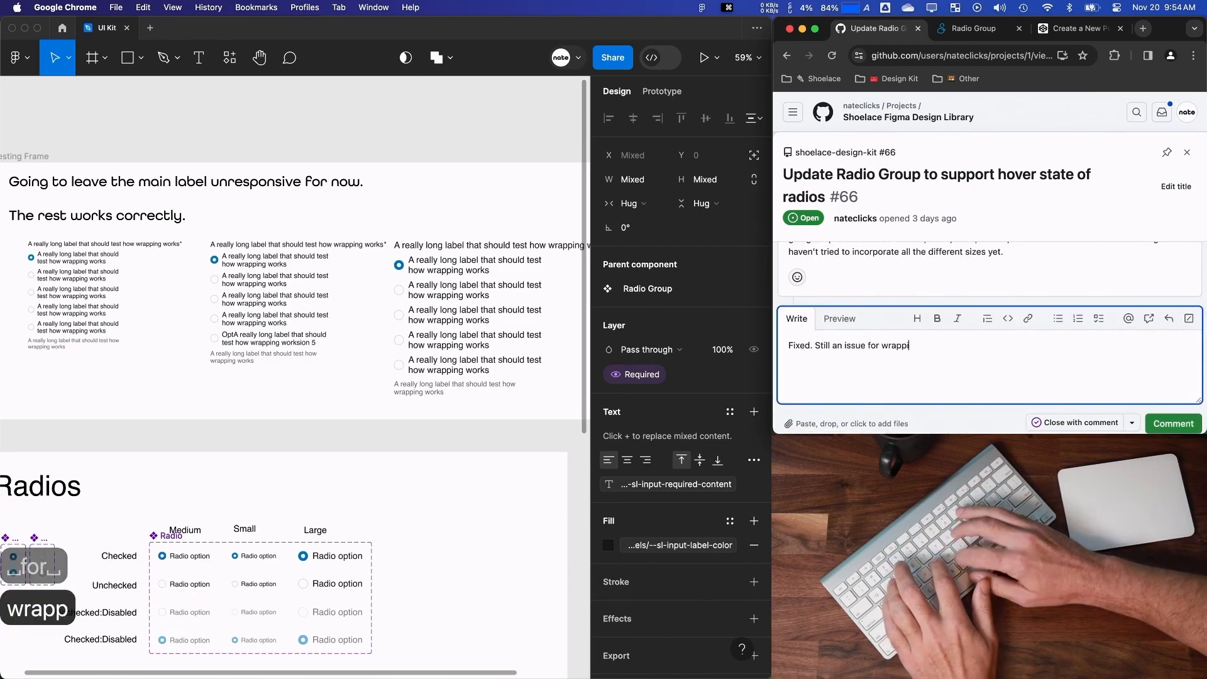
type("ng the main la")
key("BackSpace")
key("BackSpace")
key("BackSpace")
key("BackSpace")
key("BackSpace")
type("ain lable text")
key("BackSpace")
key("BackSpace")
key("BackSpace")
key("BackSpace")
key("BackSpace")
key("BackSpace")
key("BackSpace")
type("el text with the required text bo")
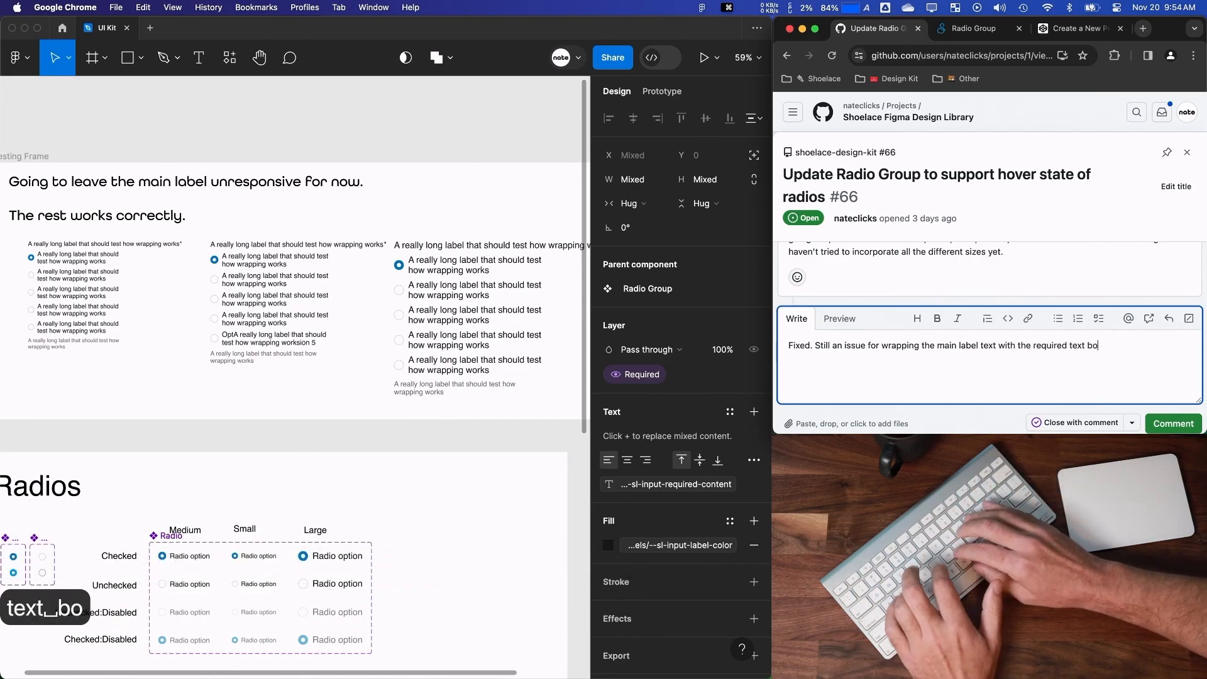
type("ds")
key("BackSpace")
key("BackSpace")
key("BackSpace")
key("BackSpace")
key("BackSpace")
Add "Not sure if that is possible to fix." to the comment and separate "Fixed." into its own paragraph.
type("ot sure if that is possible to fix.")
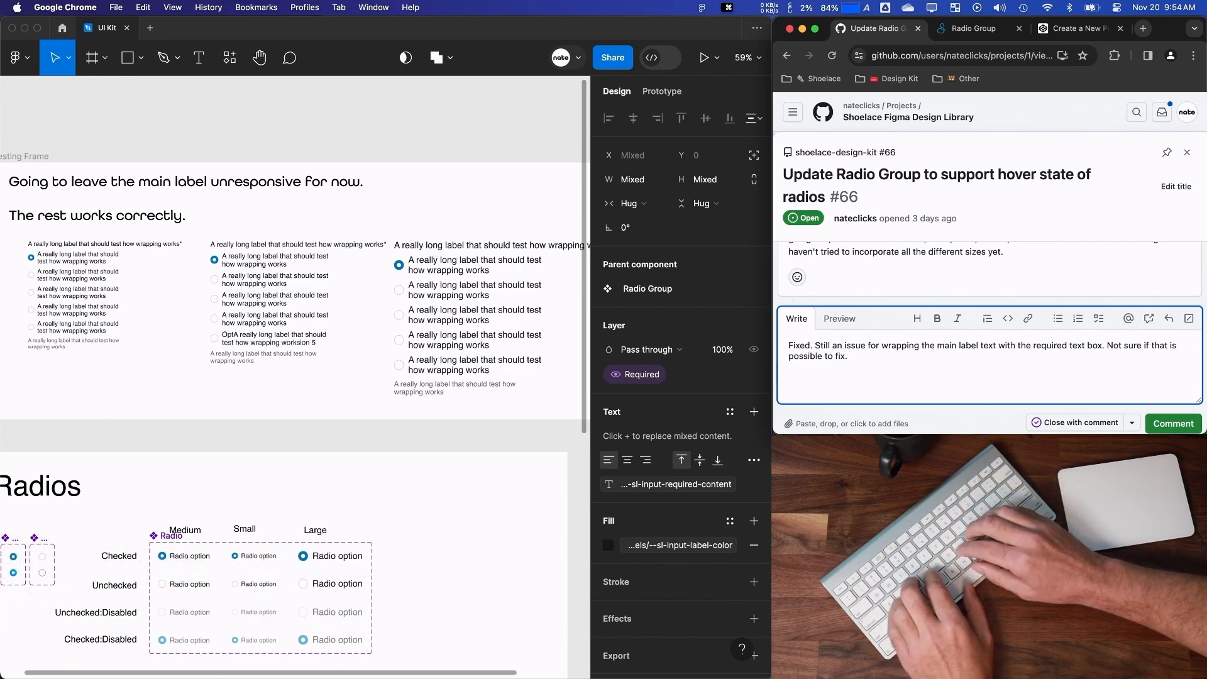
left_click(814, 345)
key("Return")
key("Return")
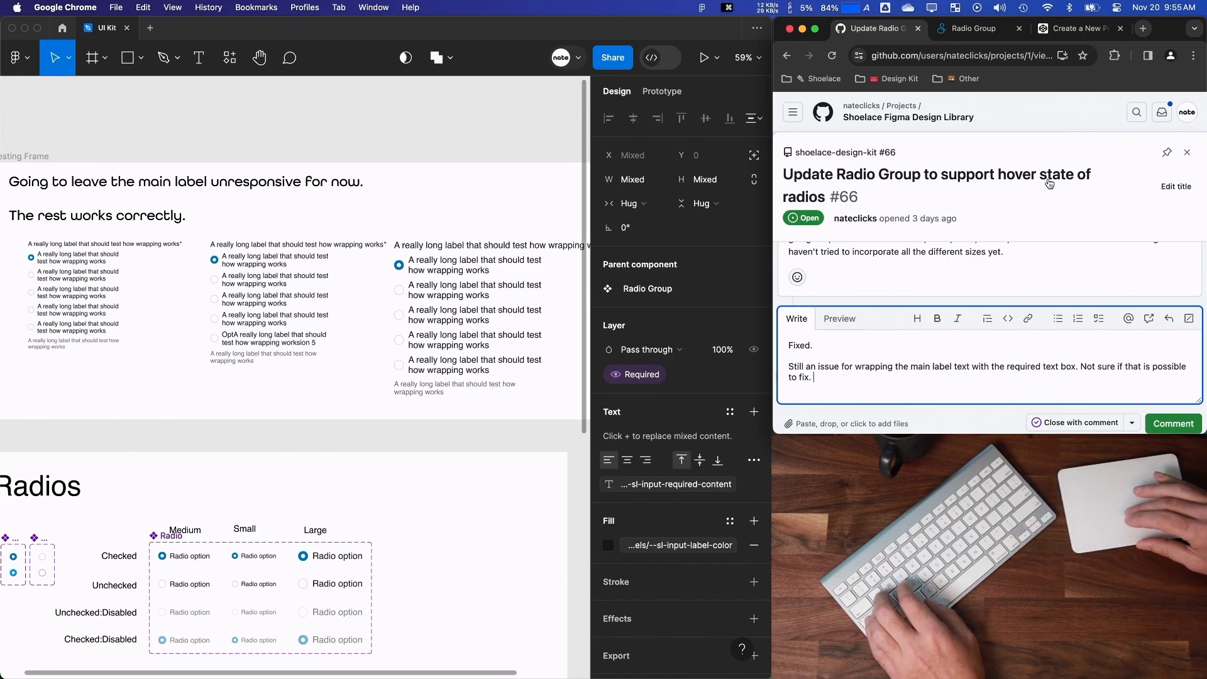
Start a new Component issue in the shoelace-design-kit repository titled "Input labels don't wrap correctly".
right_click(890, 102)
left_click(1049, 118)
left_click(903, 80)
left_click(898, 137)
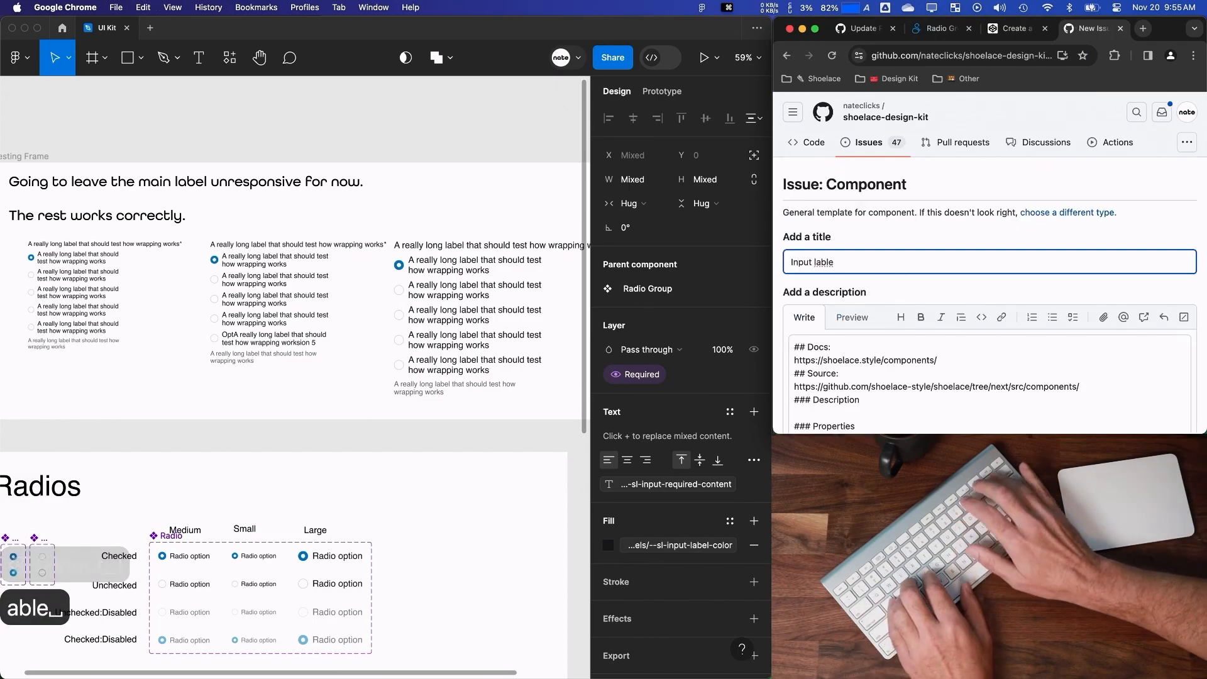
type("sn't rw")
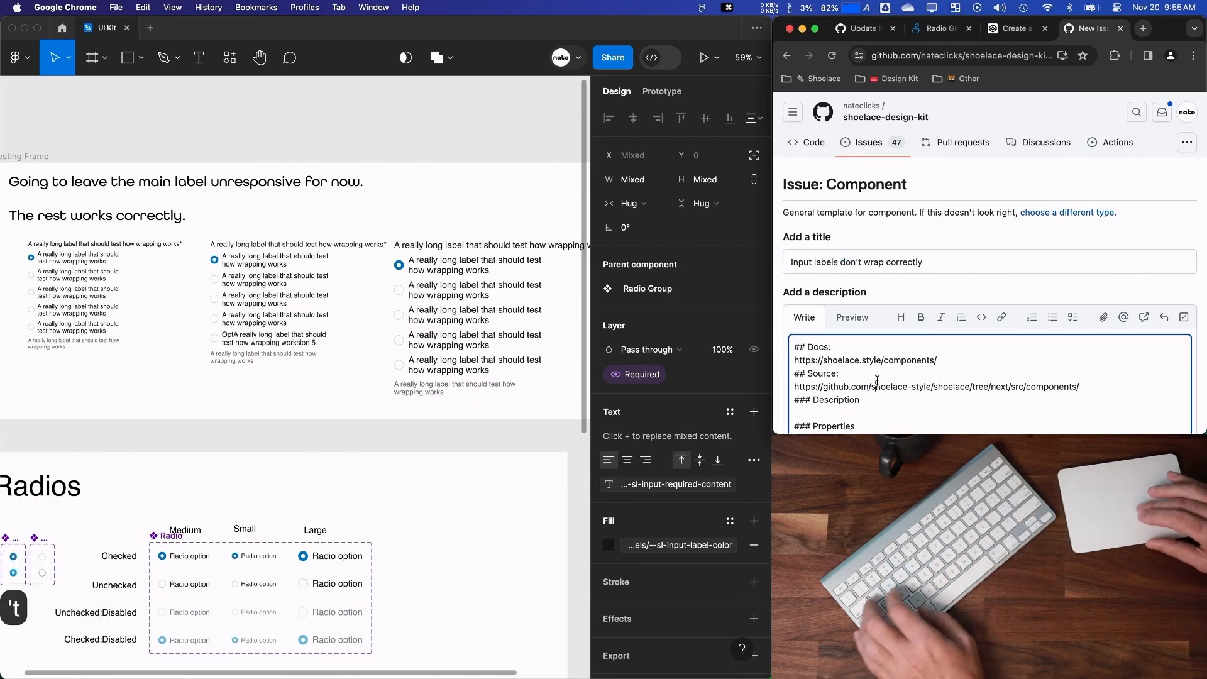
Replace the template description with "This is noticable for the radio group component".
key("cmd+a")
type("This is ")
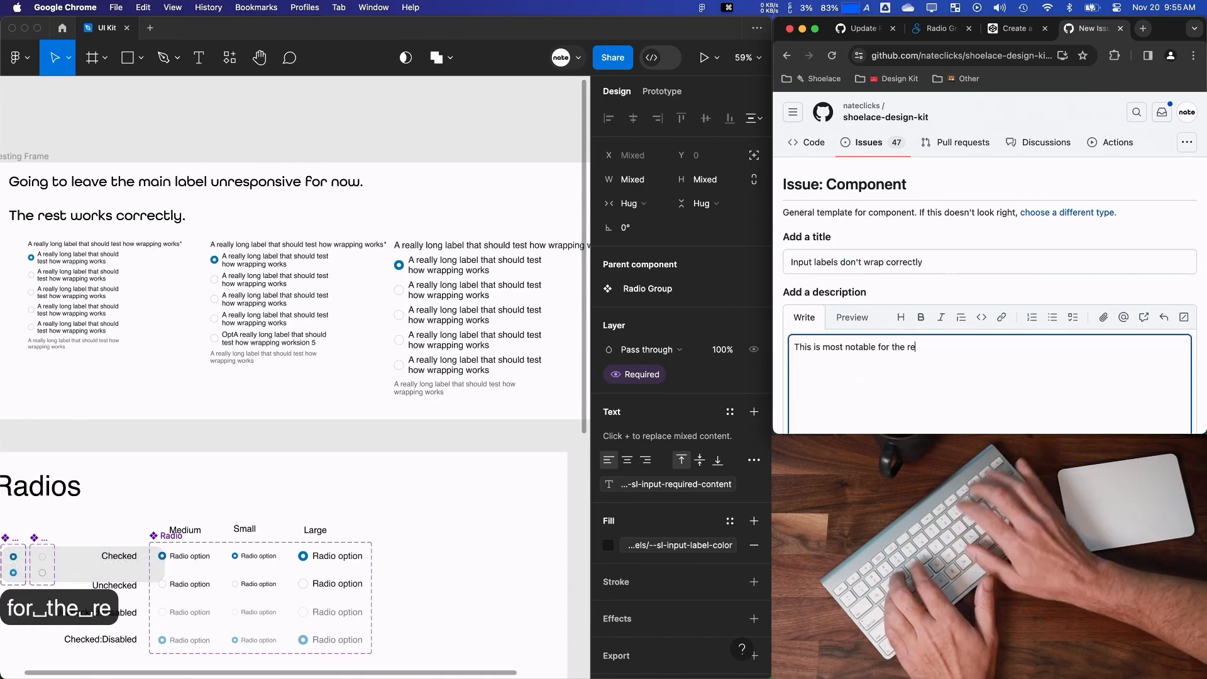
type("most notable for the radio group compon")
key("BackSpace")
type("onenet but")
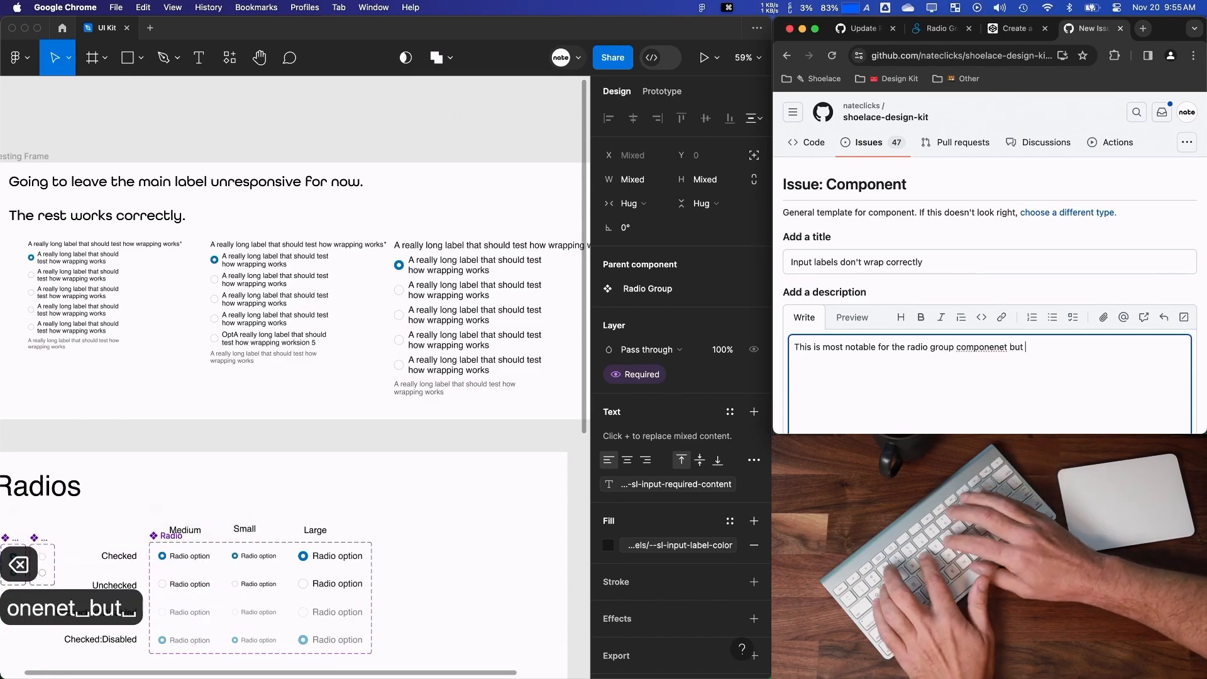
key("BackSpace")
key("BackSpace")
key("BackSpace")
key("BackSpace")
key("BackSpace")
key("BackSpace")
key("BackSpace")
type("t")
double_click(859, 347)
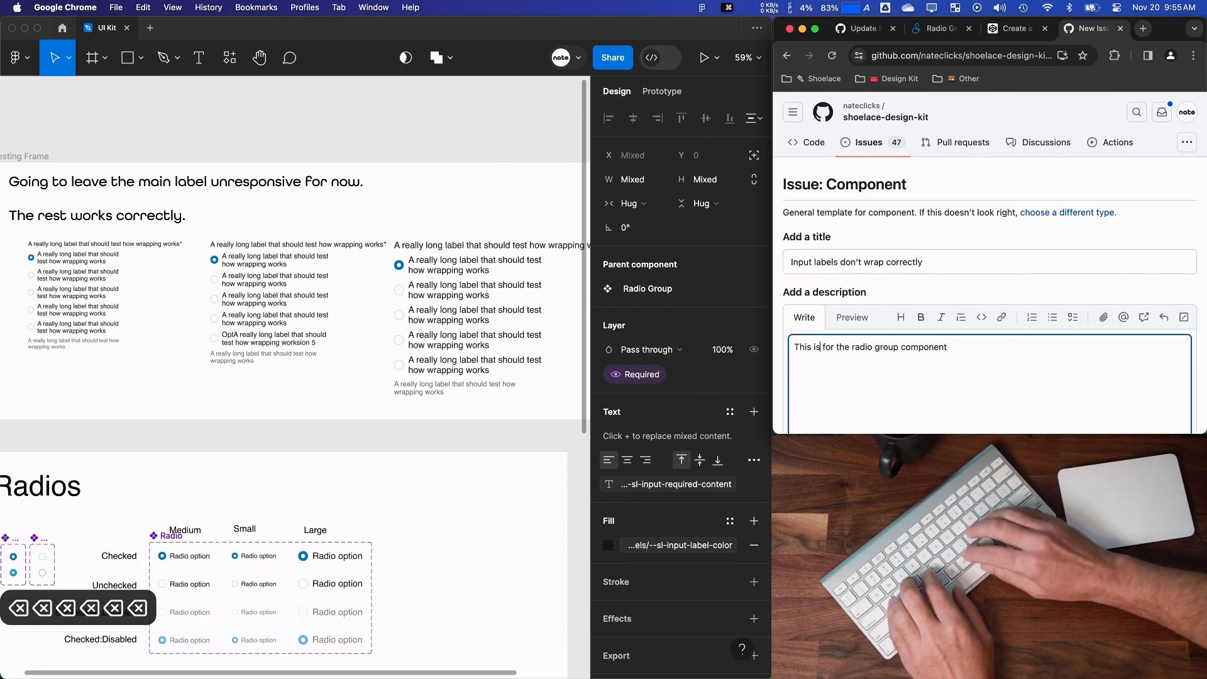
type("noticable")
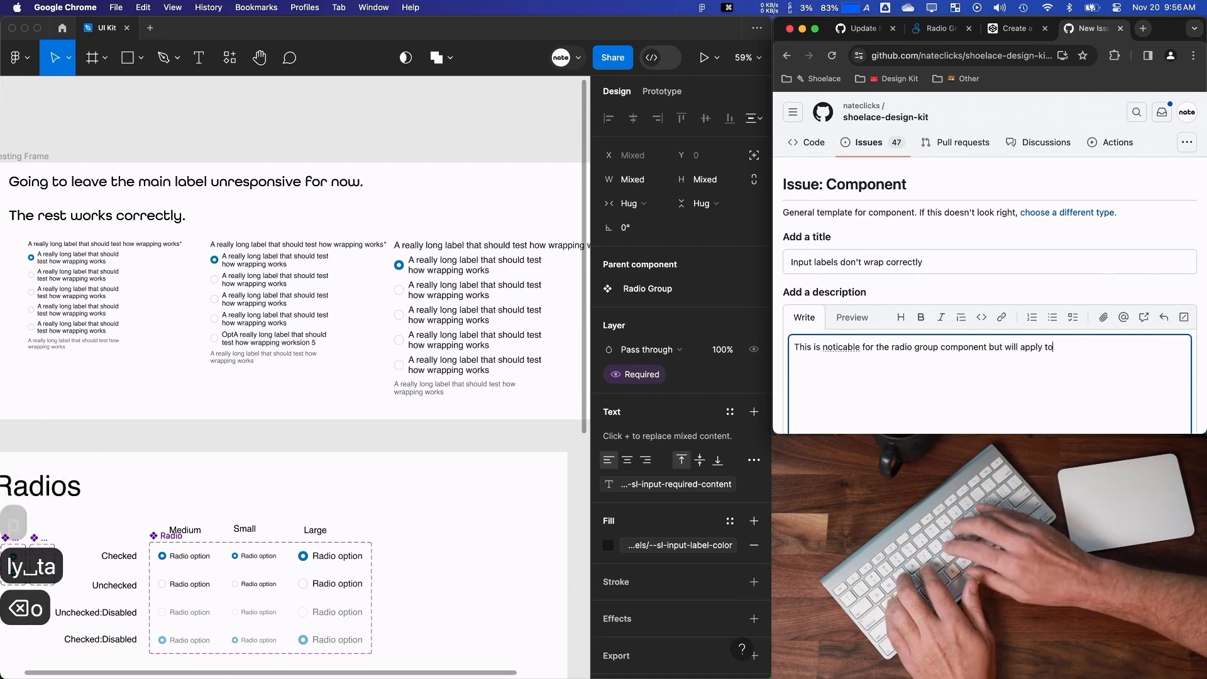
Complete the description with "but will apply to all labels for form components that provide the Required property.".
key("BackSpace")
key("BackSpace")
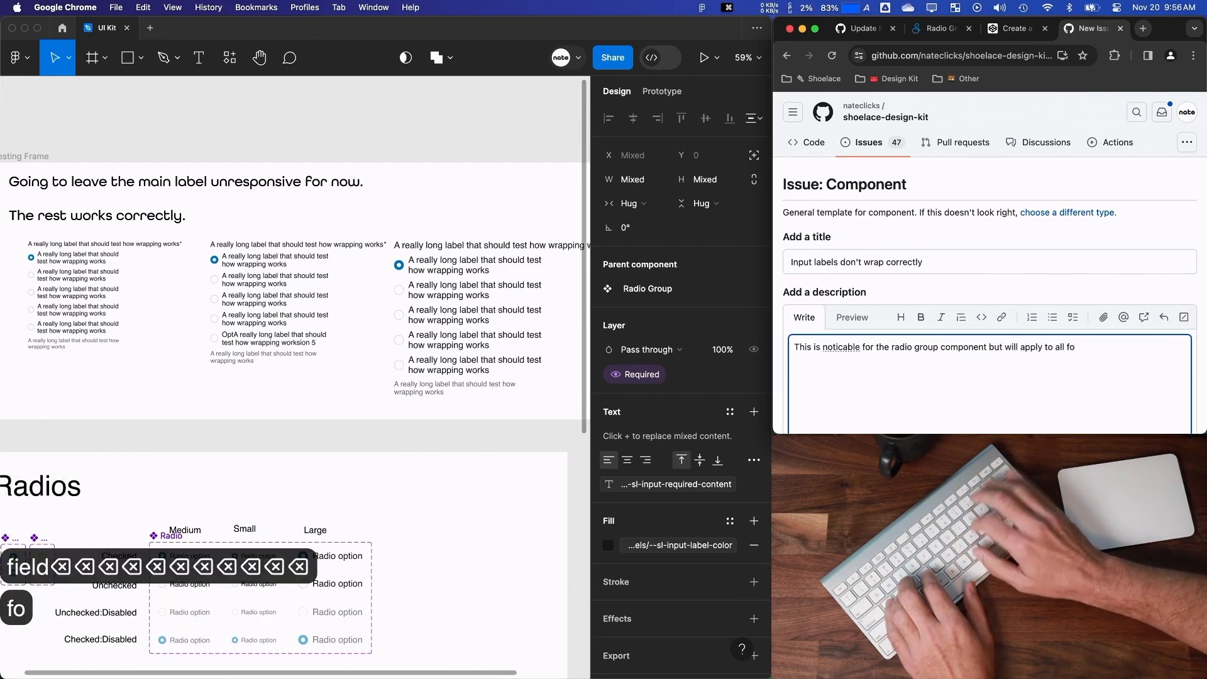
type("lable")
type("form copn")
key("BackSpace")
key("BackSpace")
type("m")
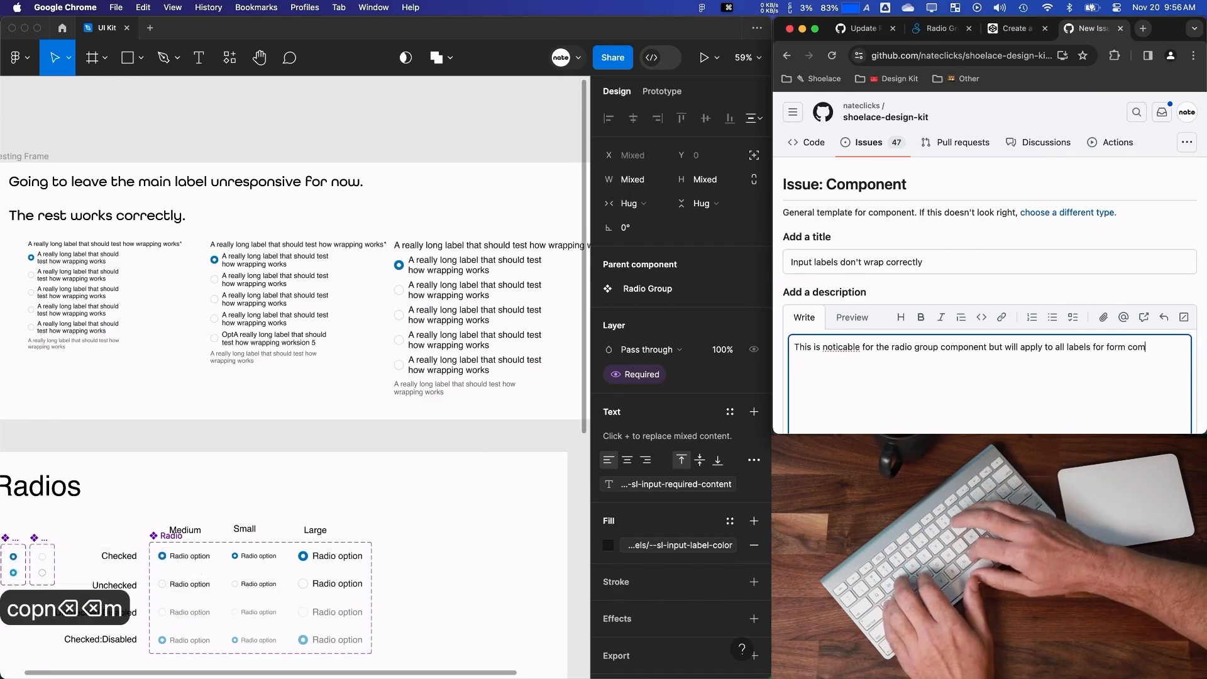
type("prob")
key("BackSpace")
type("vide the r")
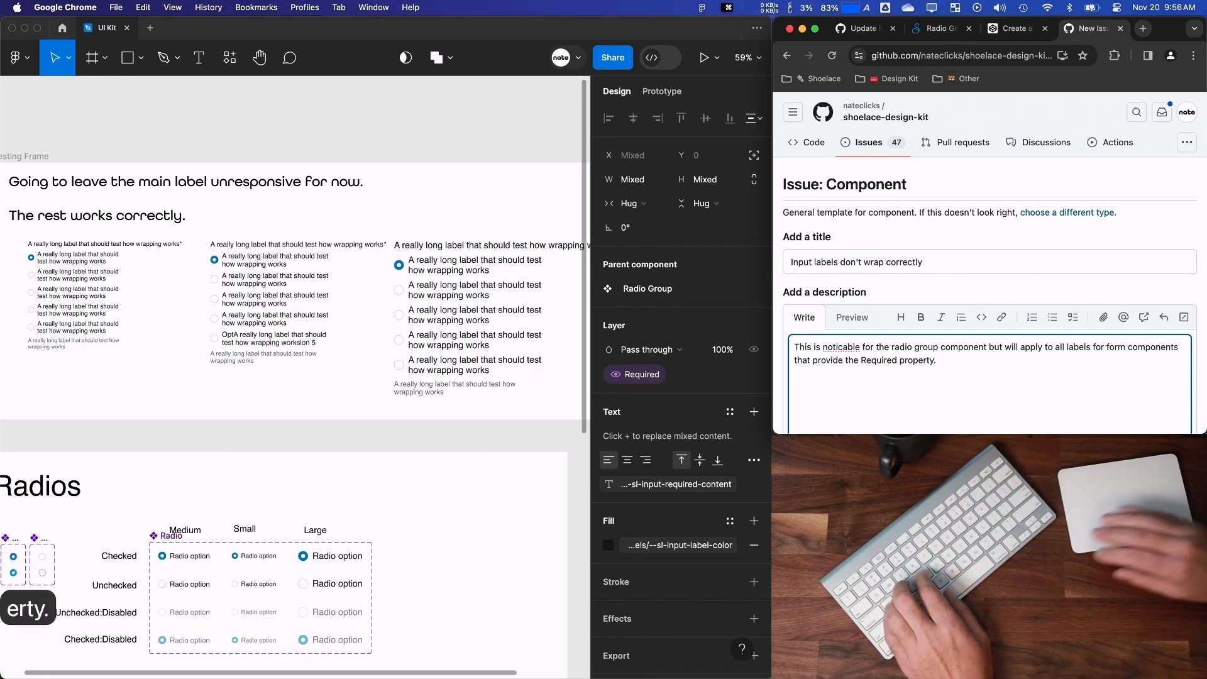
Correct the misspelled word to "noticeable" in the description and append "for form controls" to the issue title.
right_click(844, 346)
left_click(877, 356)
scroll(924, 379, "down", 1)
left_click(945, 219)
type("for form controls")
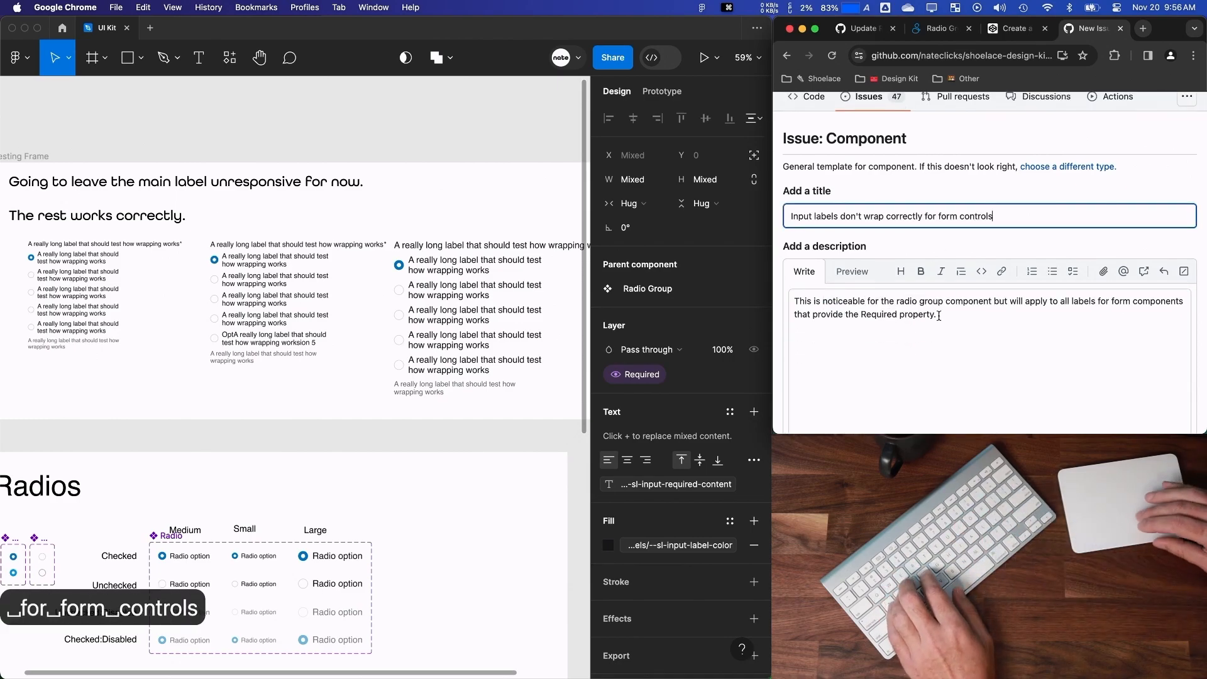
Assign the new issue to the Shoelace Figma Design Library project and submit it.
scroll(938, 316, "down", 5)
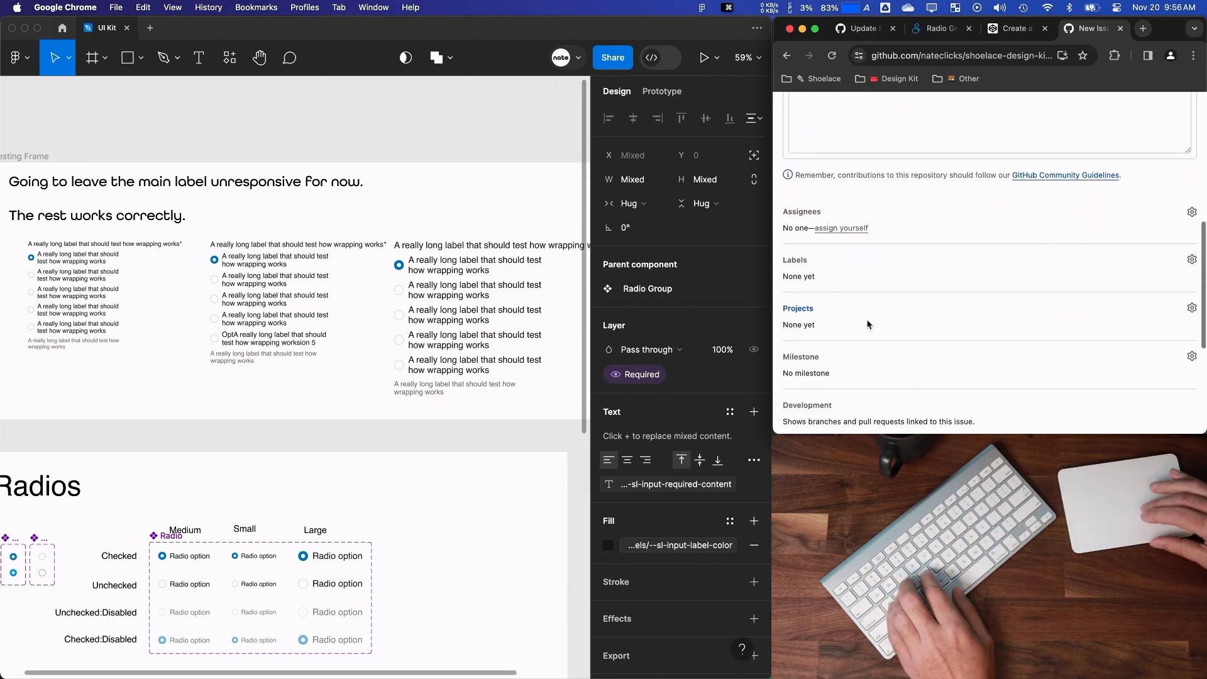
left_click(810, 310)
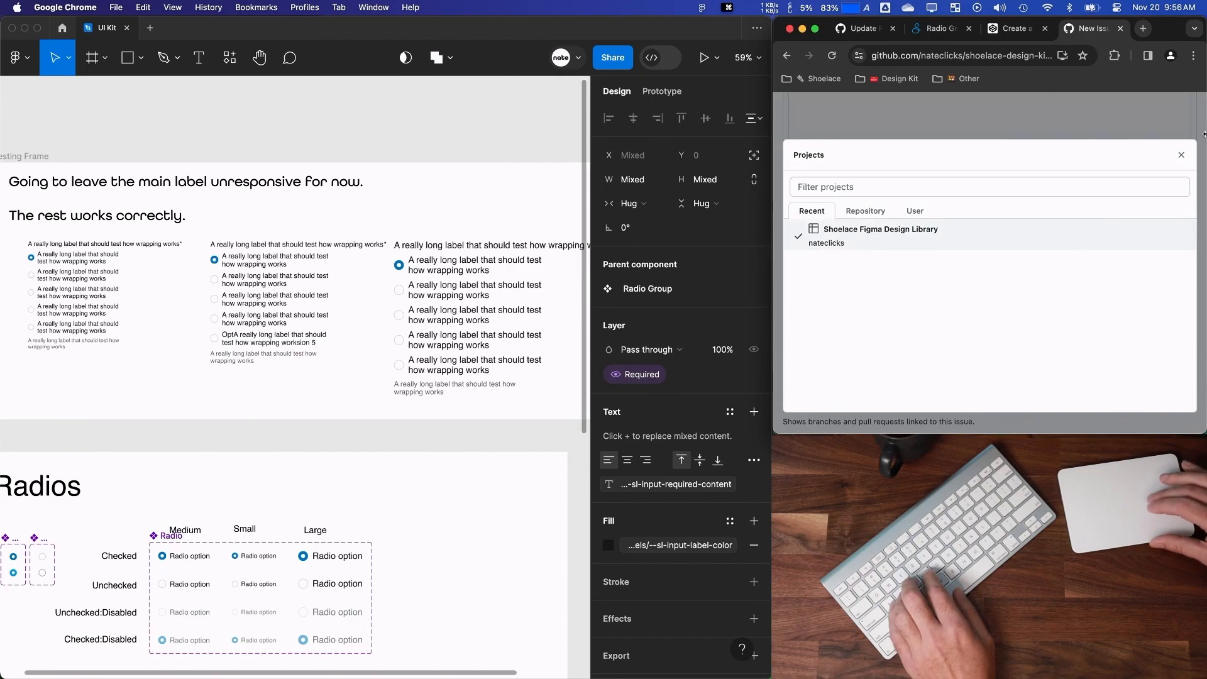
left_click(1184, 155)
scroll(882, 382, "down", 3)
left_click(922, 396)
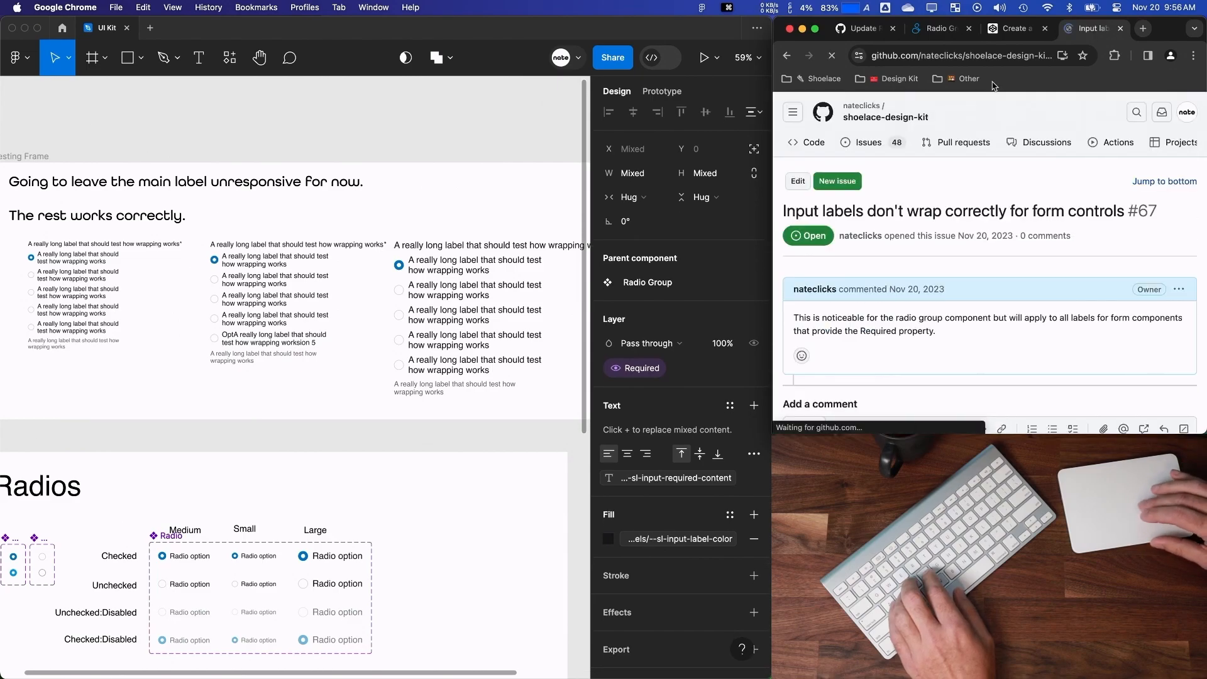
Add the line "Issue tracking that problem" to the draft comment on the Update Radio Group issue #66.
left_click(866, 28)
key("Return")
key("Return")
type("Issue tracking that problem")
key("Return")
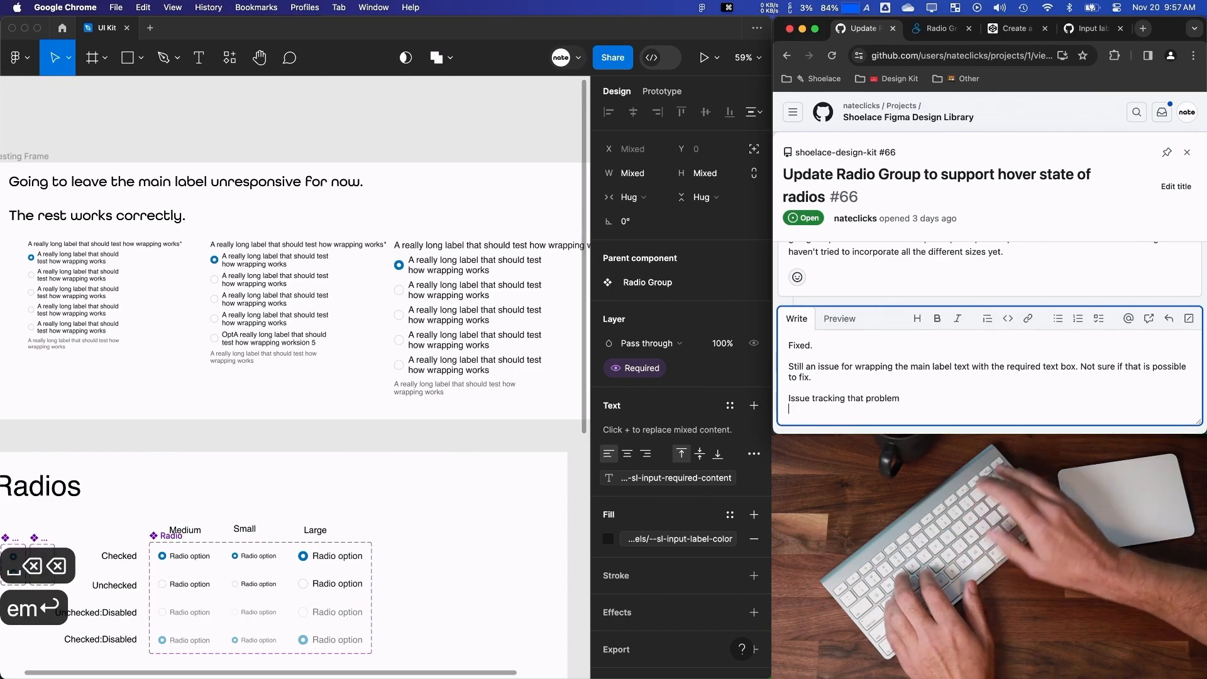
Try to reference the new input labels issue by name as a checklist item in the draft comment.
type("- [ ] #")
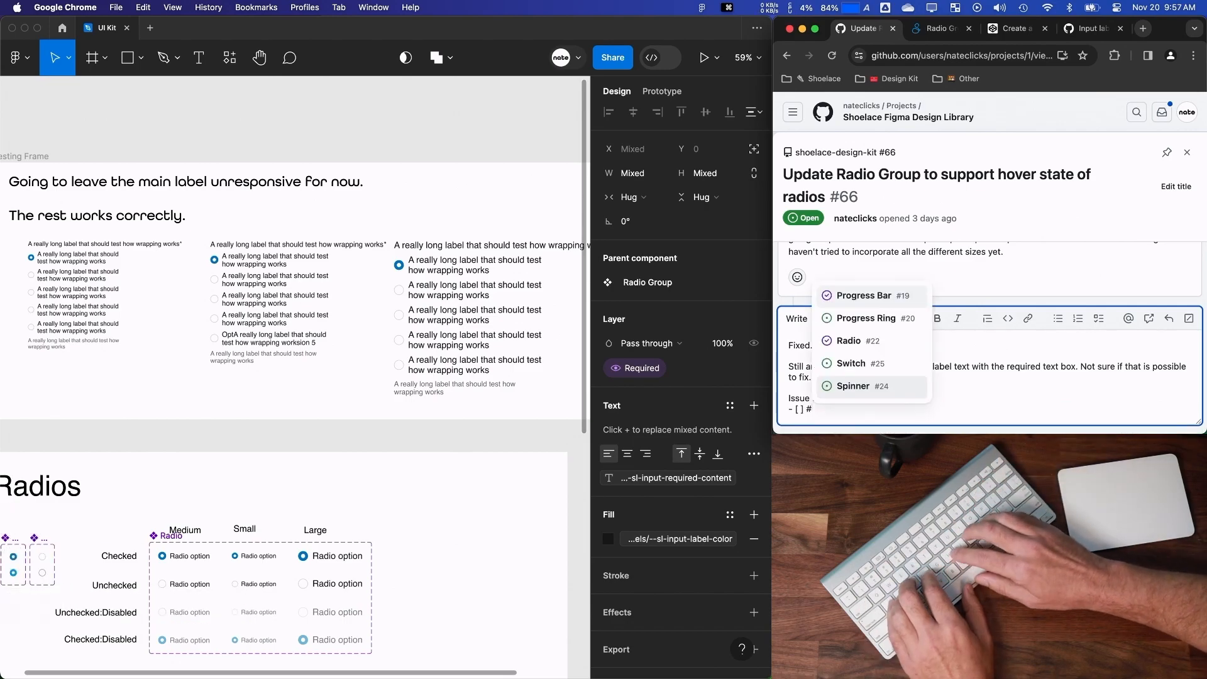
type("inpu")
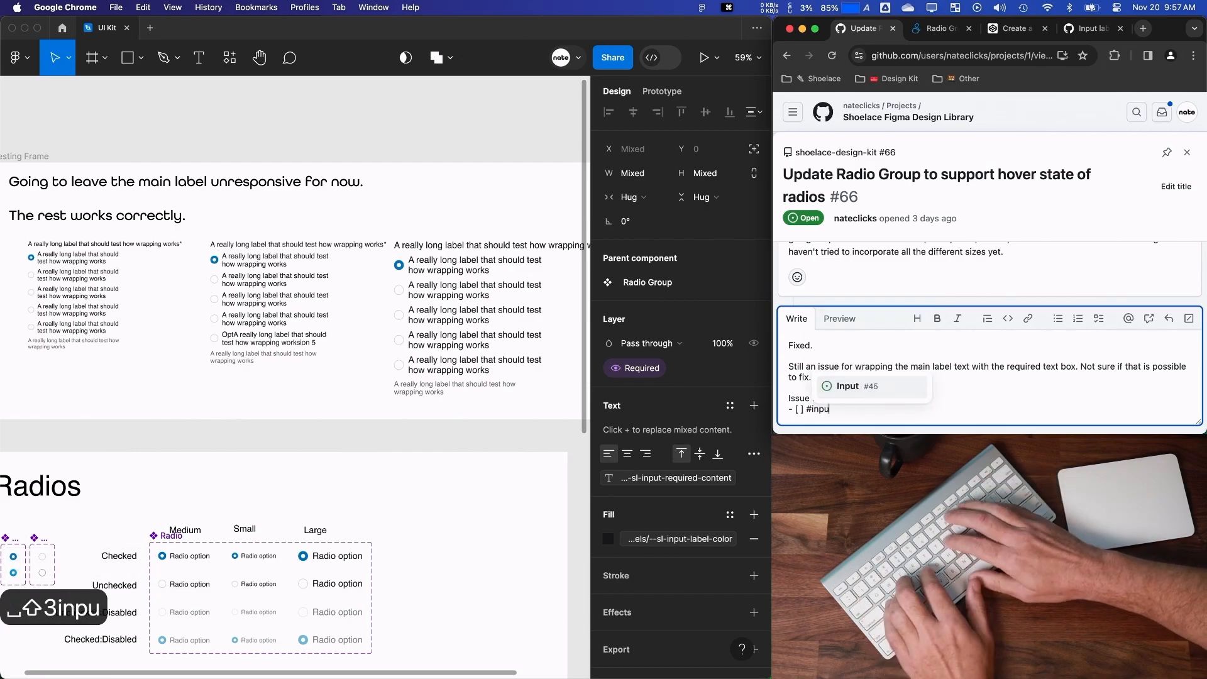
type("t lables")
left_click(1086, 30)
left_click(867, 30)
key("BackSpace")
key("BackSpace")
key("BackSpace")
key("BackSpace")
key("BackSpace")
key("BackSpace")
key("BackSpace")
key("BackSpace")
key("BackSpace")
key("BackSpace")
key("BackSpace")
key("BackSpace")
key("BackSpace")
Look up the new input labels issue's number and close the CodePen page, discarding its unsaved changes.
type("#6")
left_click(1086, 28)
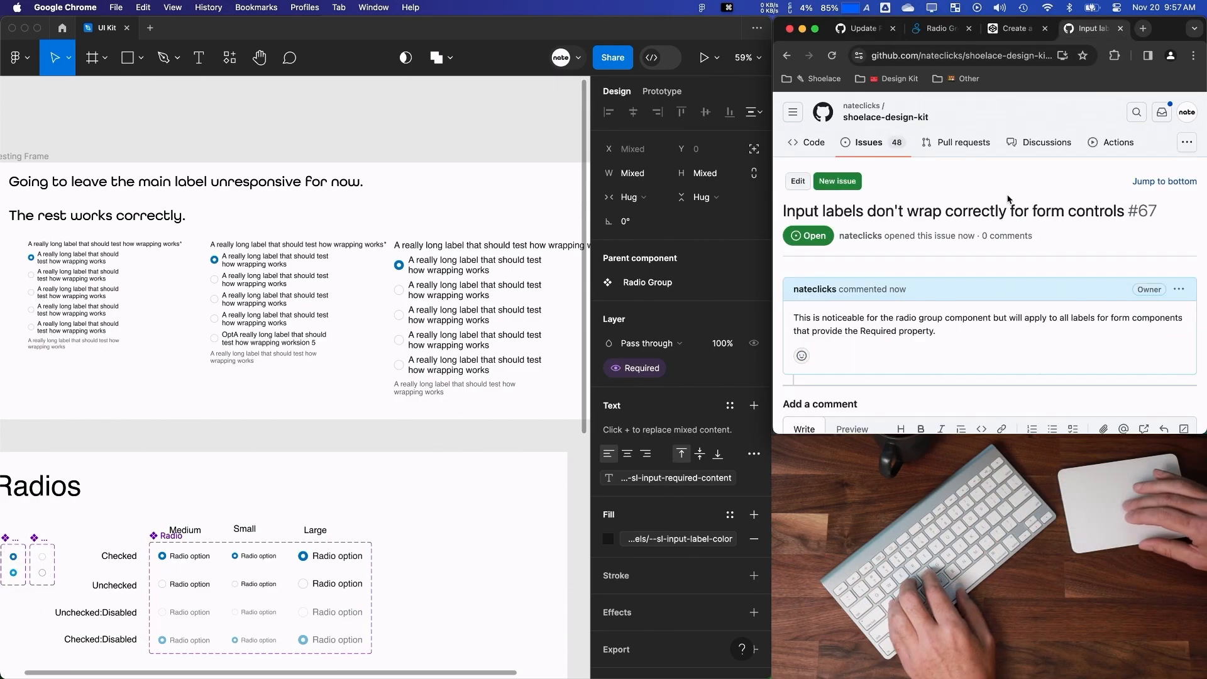
scroll(872, 242, "down", 3)
scroll(872, 242, "up", 3)
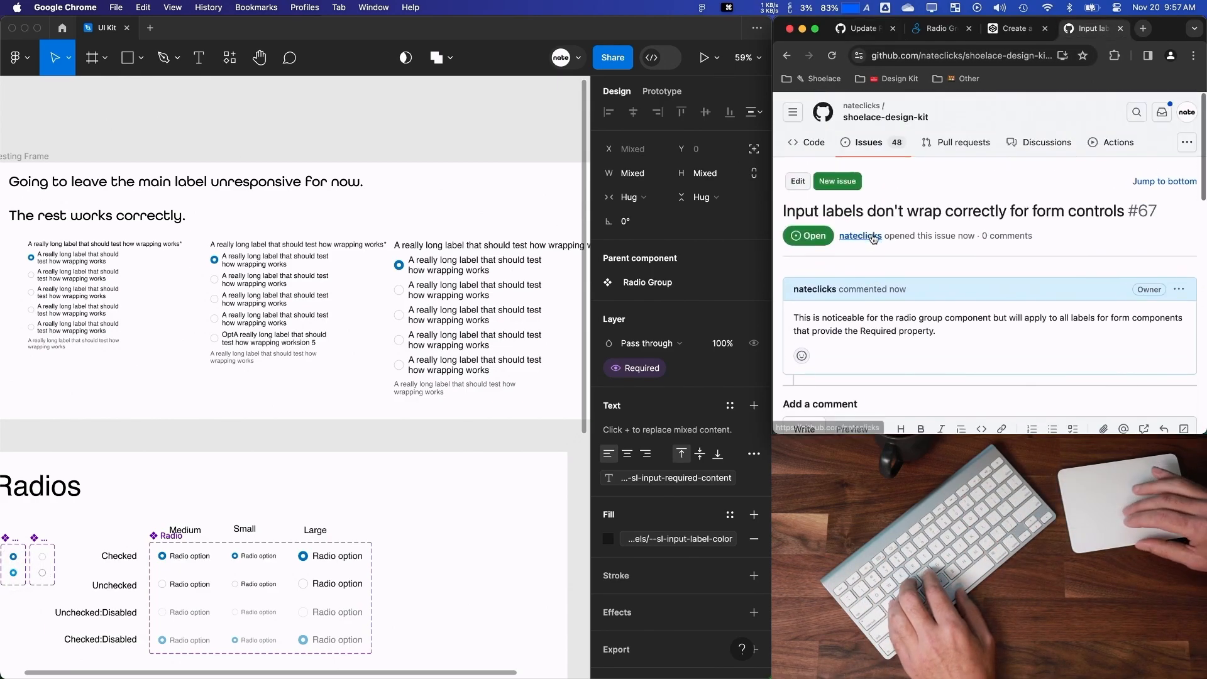
left_click(1011, 28)
left_click(1045, 29)
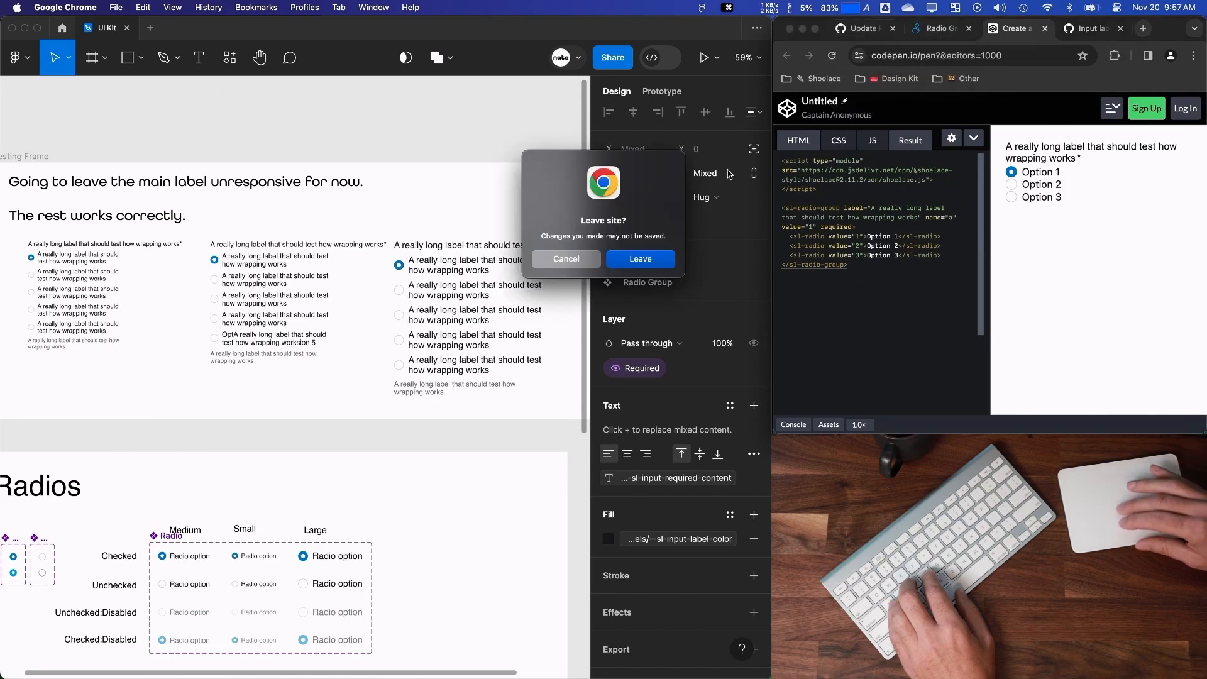
left_click(641, 259)
Finish the draft comment on issue #66 with the checklist item "- [ ] #67" and post it.
left_click(873, 28)
scroll(888, 397, "down", 2)
type("7")
key("BackSpace")
key("BackSpace")
key("BackSpace")
key("BackSpace")
key("BackSpace")
key("BackSpace")
key("BackSpace")
key("BackSpace")
key("BackSpace")
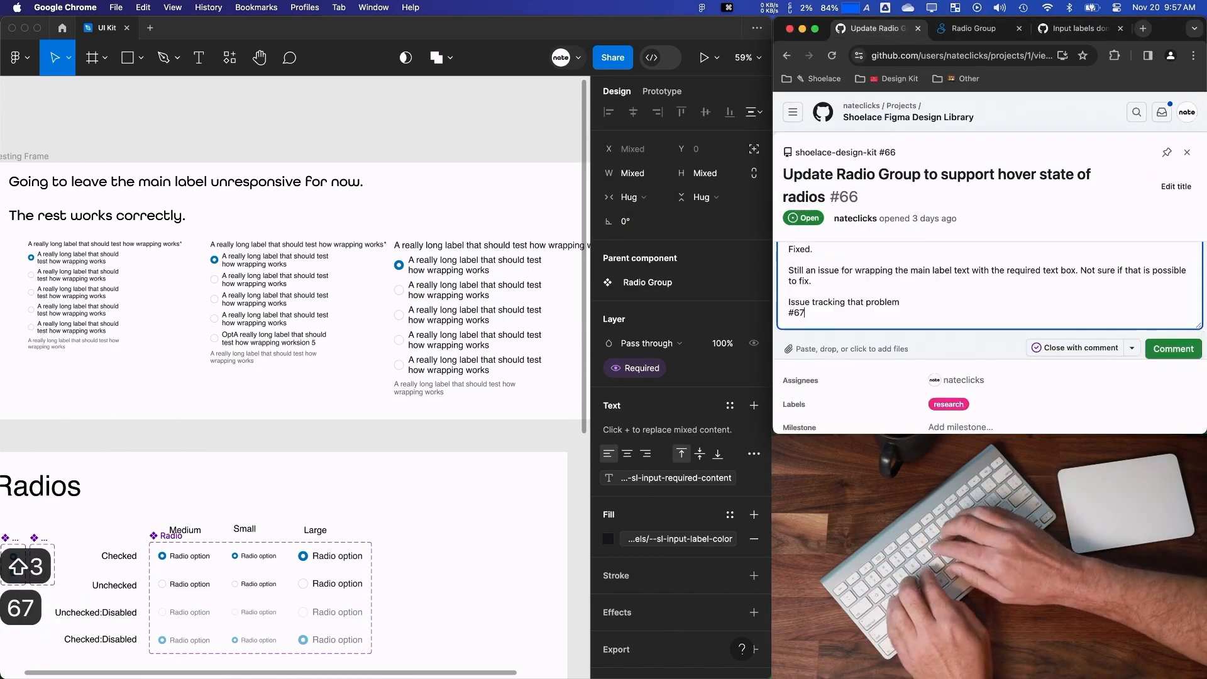
type("- [ ]")
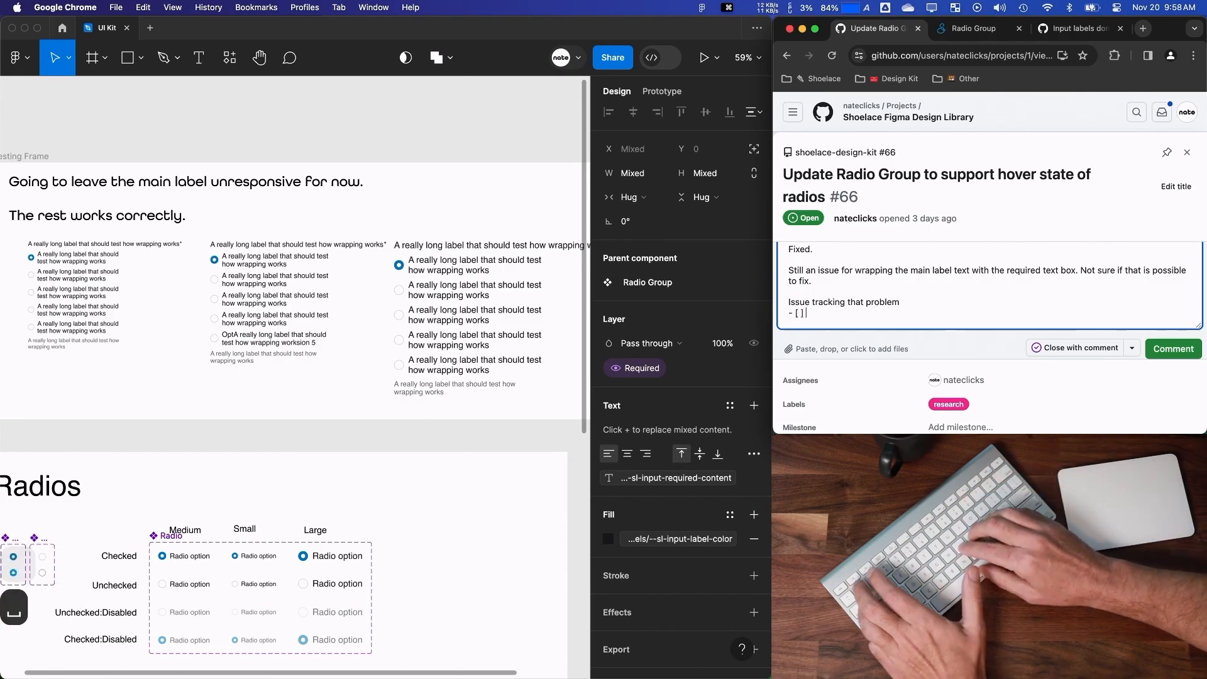
type(" #67")
left_click(1158, 349)
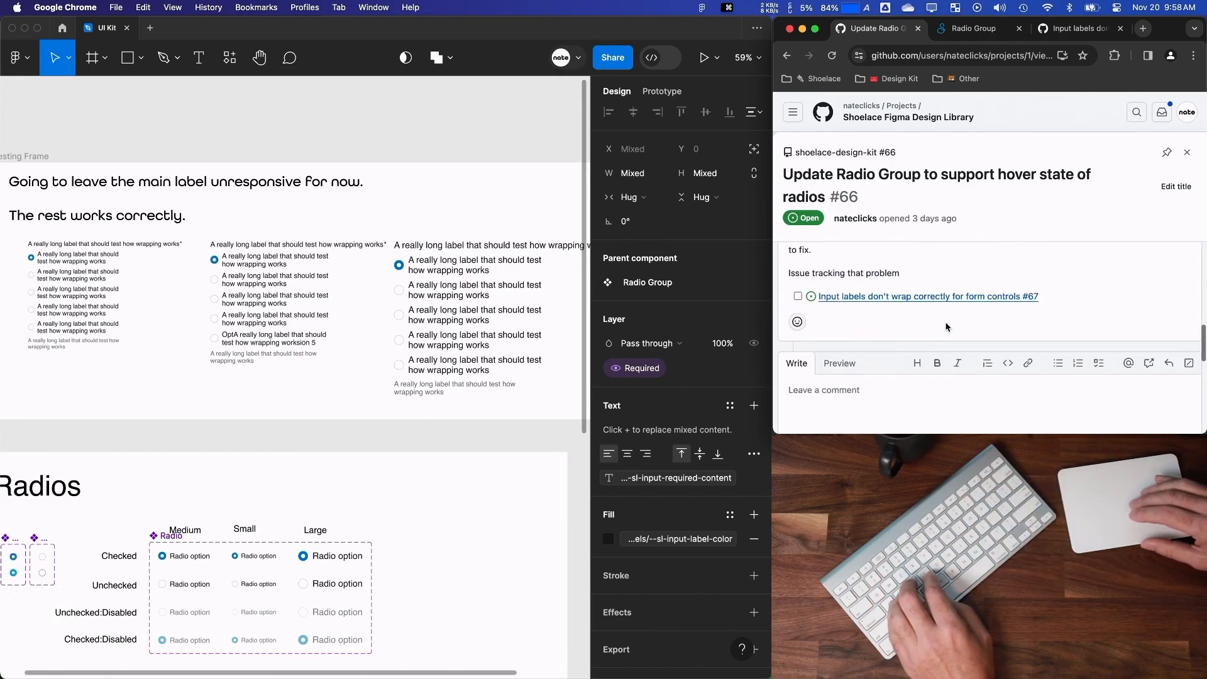
Close the Update Radio Group issue #66 and open it on its own page.
scroll(993, 315, "up", 8)
left_click(1179, 262)
left_click(1079, 390)
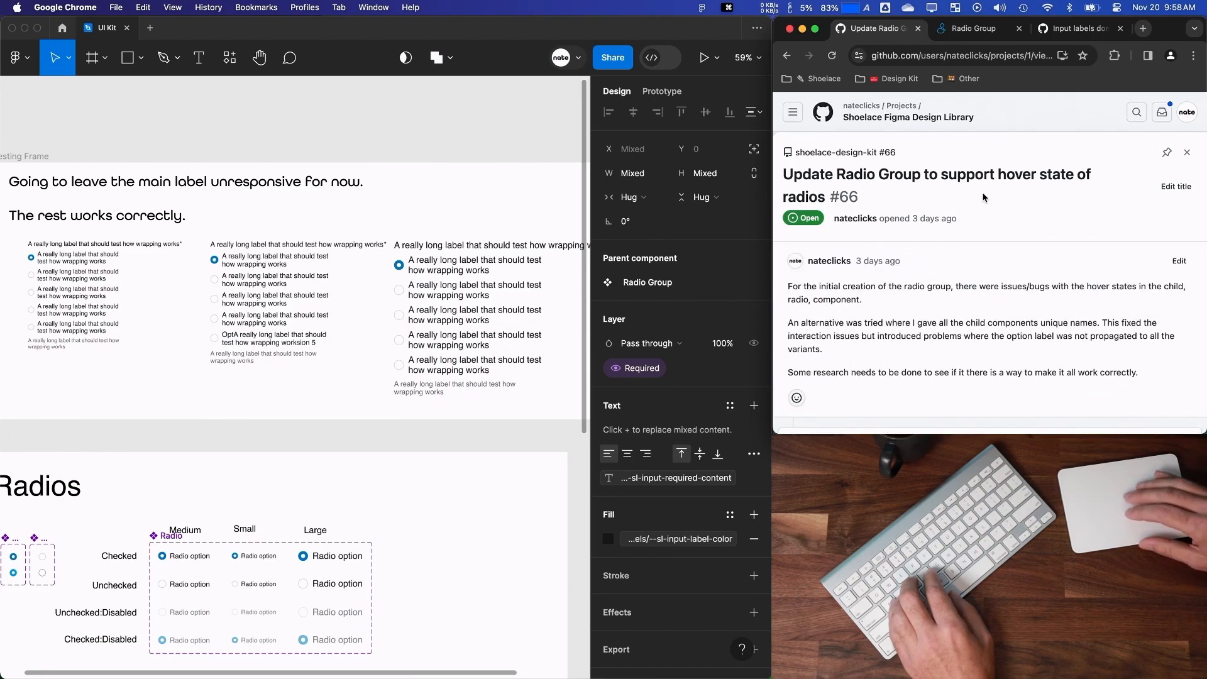
left_click(1186, 153)
left_click(1032, 357)
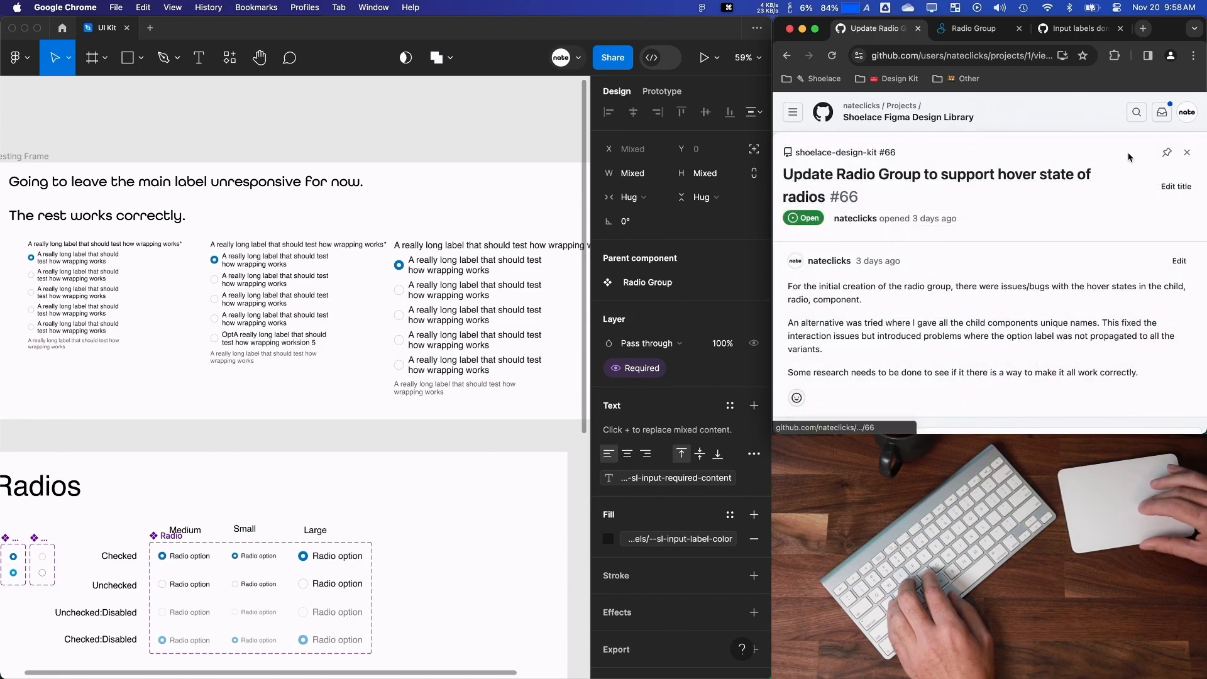
scroll(1068, 282, "down", 5)
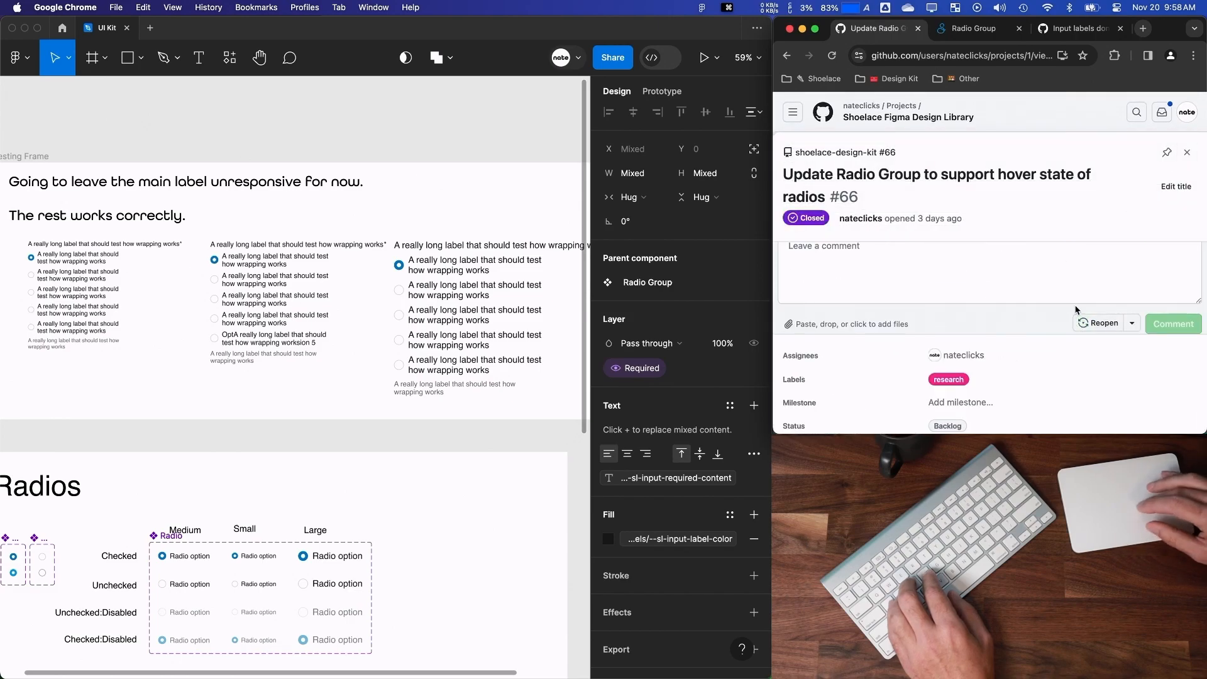
scroll(1037, 327, "down", 5)
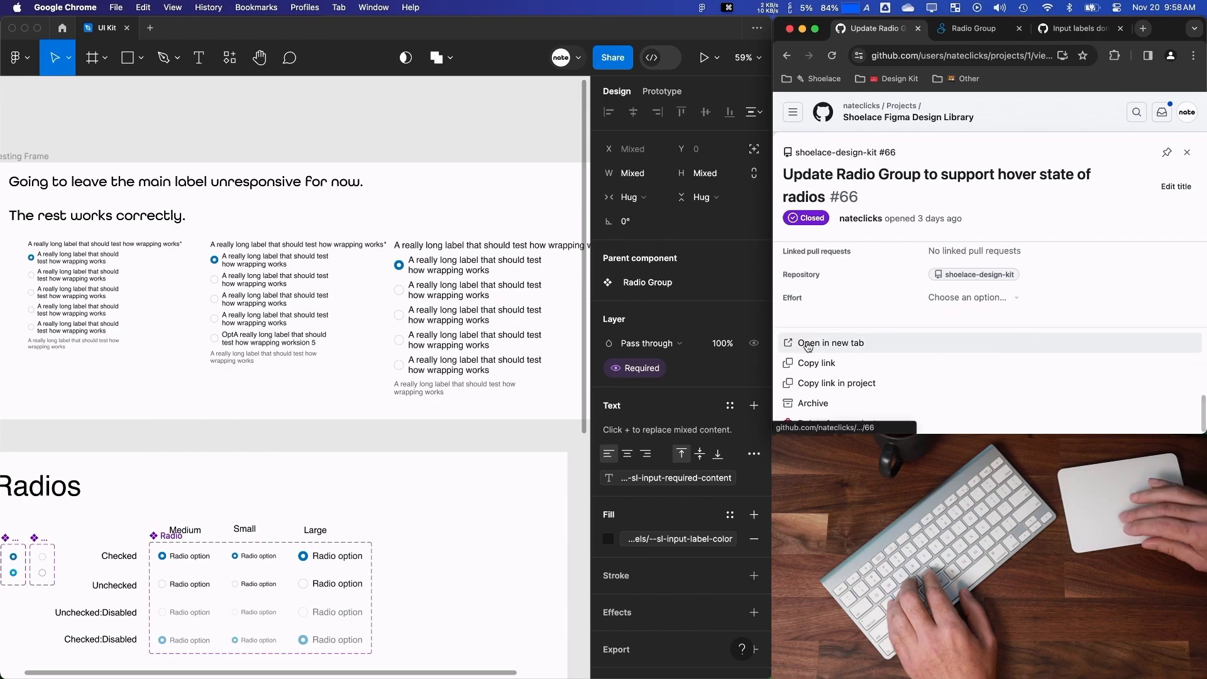
left_click(808, 344)
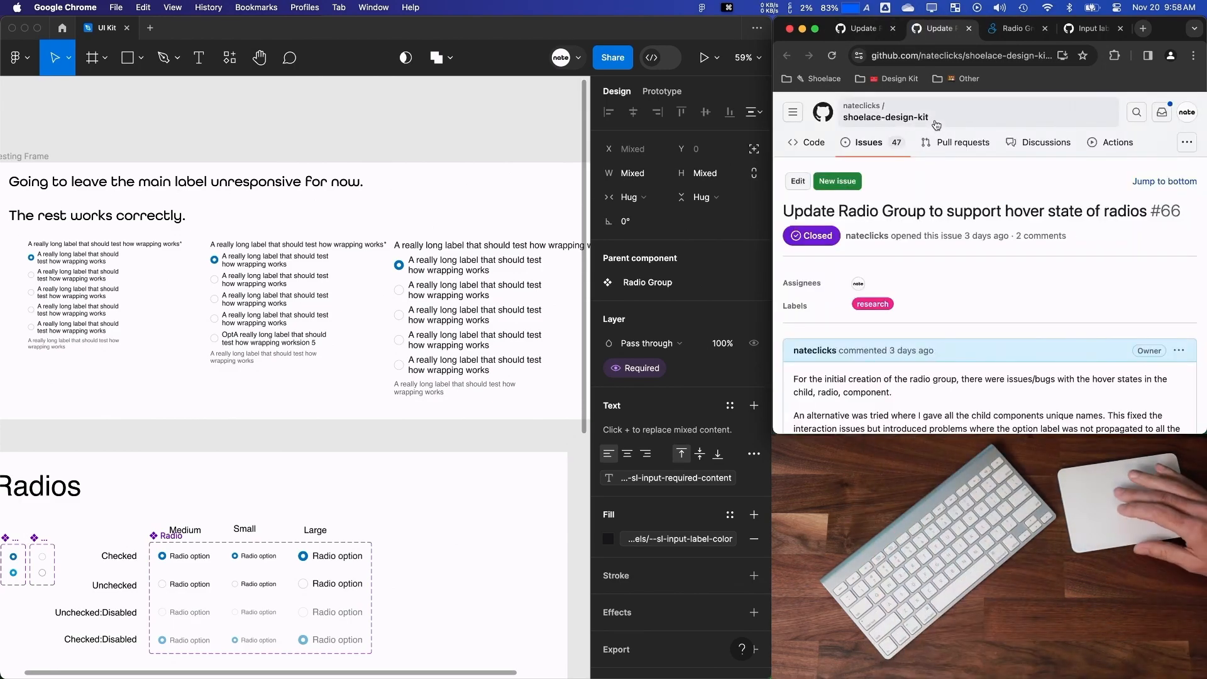
Review the closed issue #66, and close its page along with the project and Radio Group documentation pages.
scroll(970, 337, "down", 4)
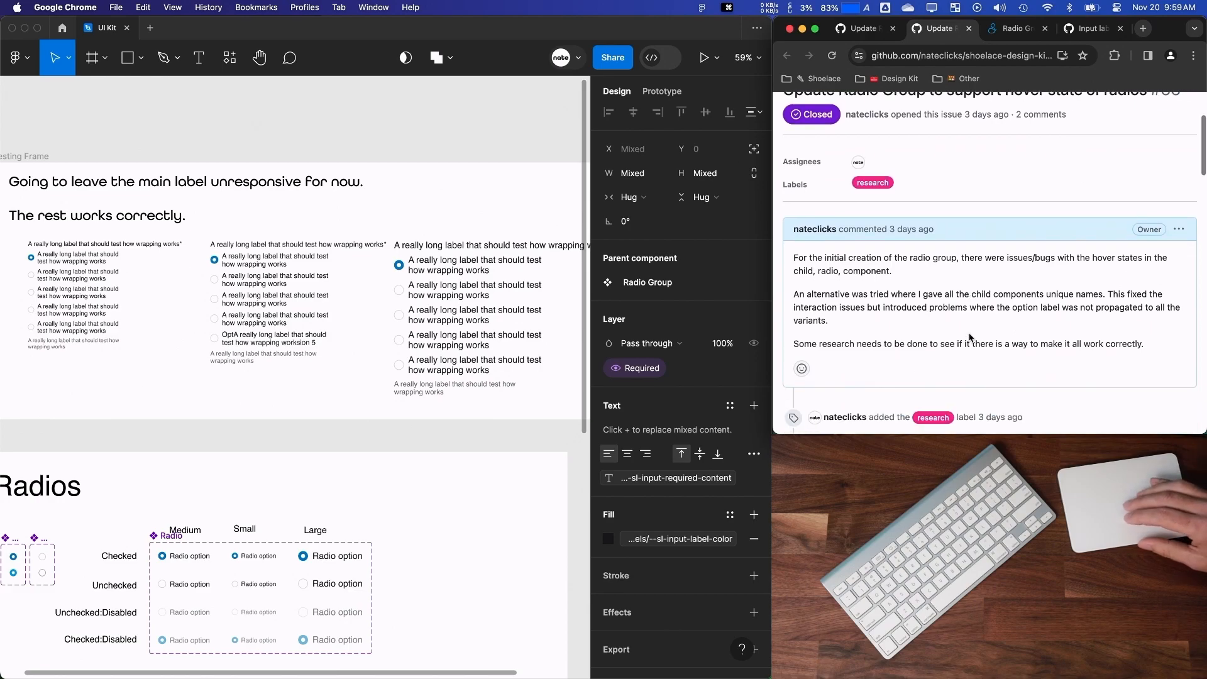
scroll(969, 338, "up", 5)
left_click(968, 28)
left_click(892, 28)
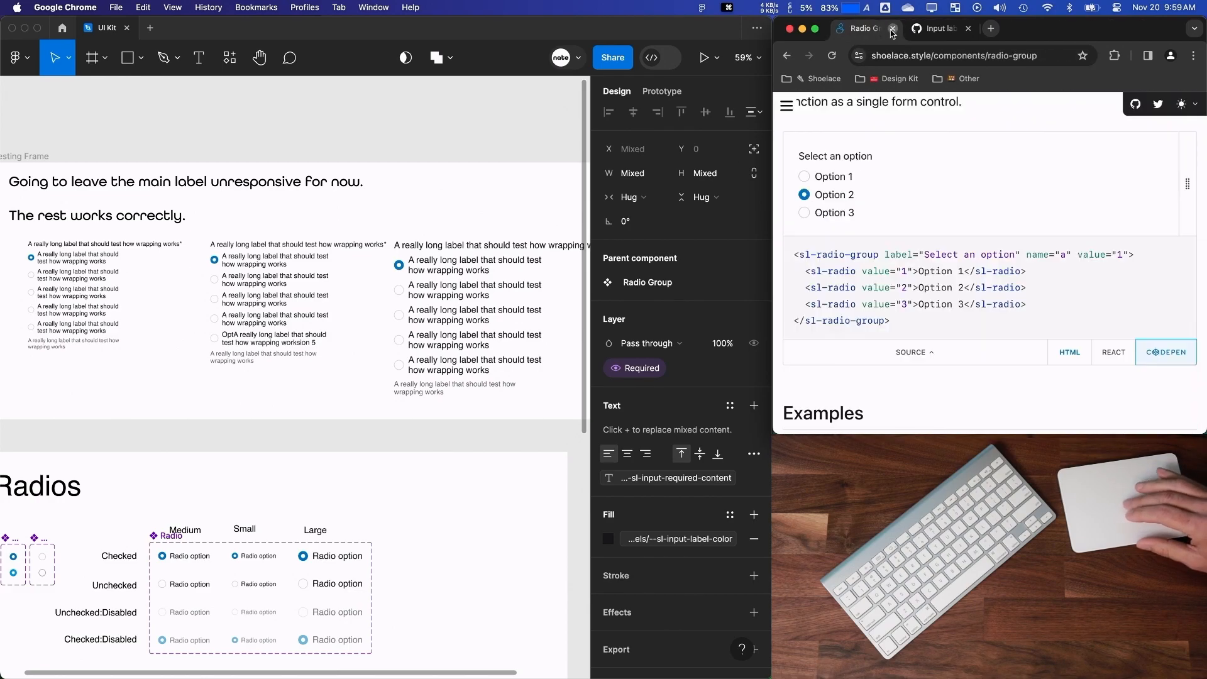
left_click(892, 29)
In Figma, move the Radios frame to the Components page.
scroll(450, 213, "down", 5)
left_click(450, 213)
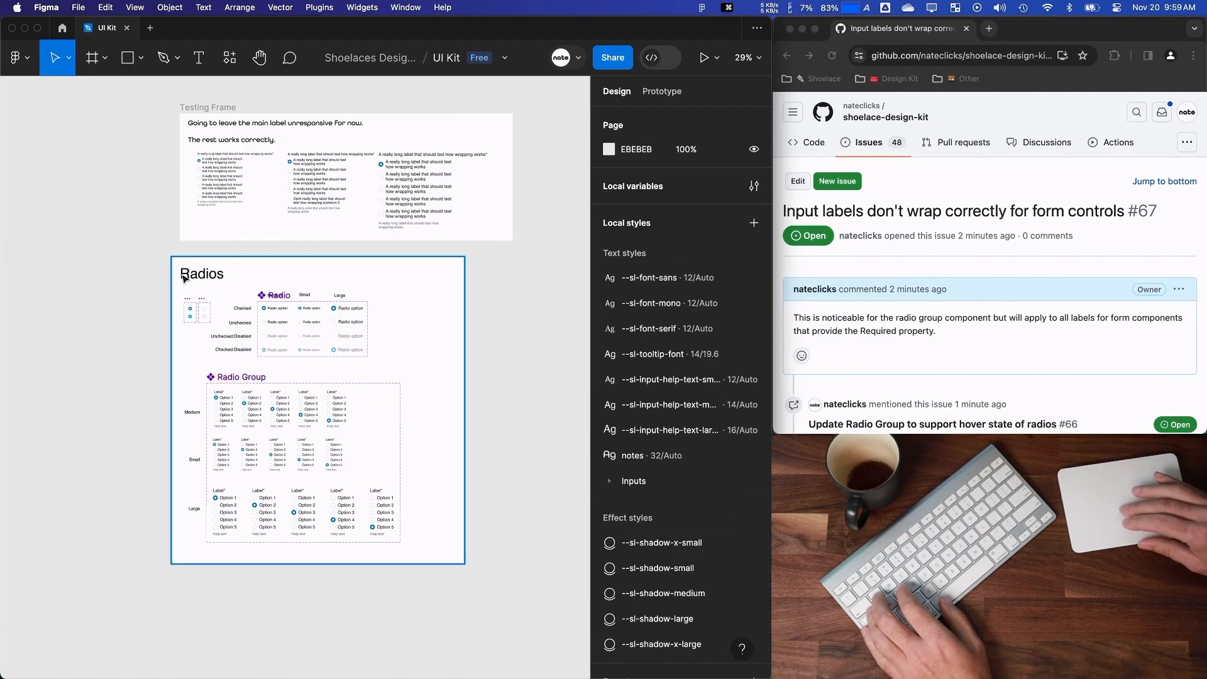
left_click(184, 279)
right_click(244, 274)
mouse_move(302, 296)
left_click(425, 311)
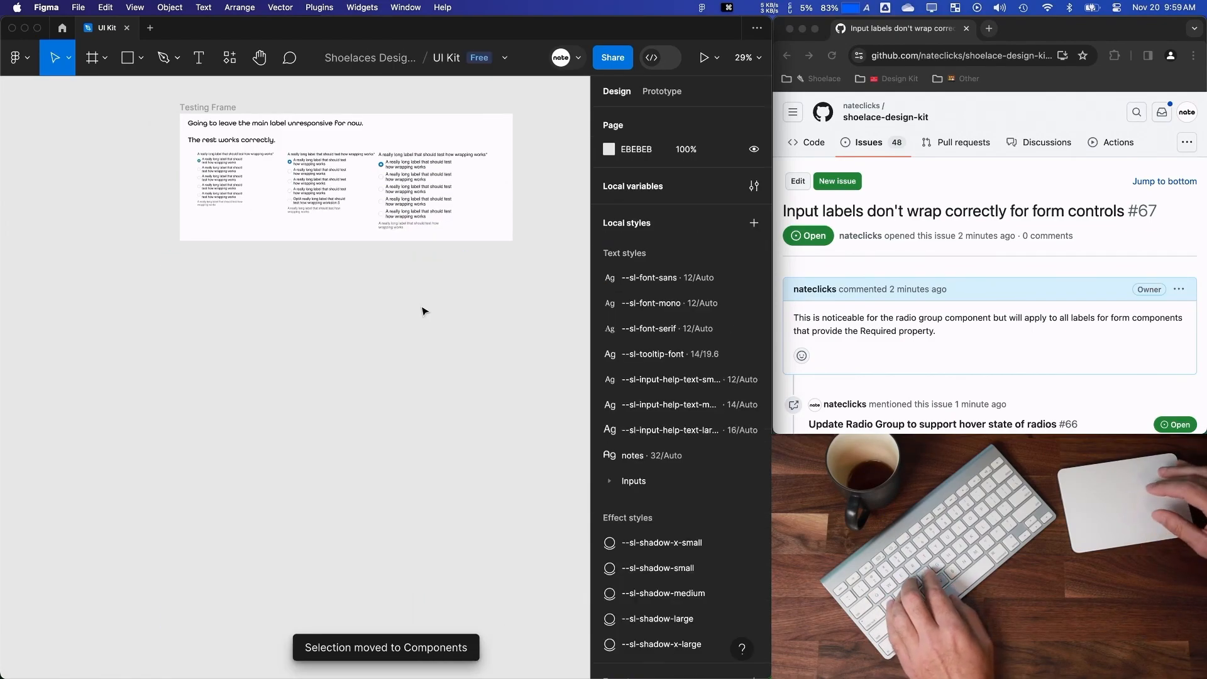
Go to the Components page, select the Radio Group component set and open its configuration.
scroll(304, 384, "down", 5)
scroll(305, 385, "left", 3)
key("shift+super+backslash")
left_click(55, 170)
scroll(397, 340, "left", 2)
left_click(343, 274)
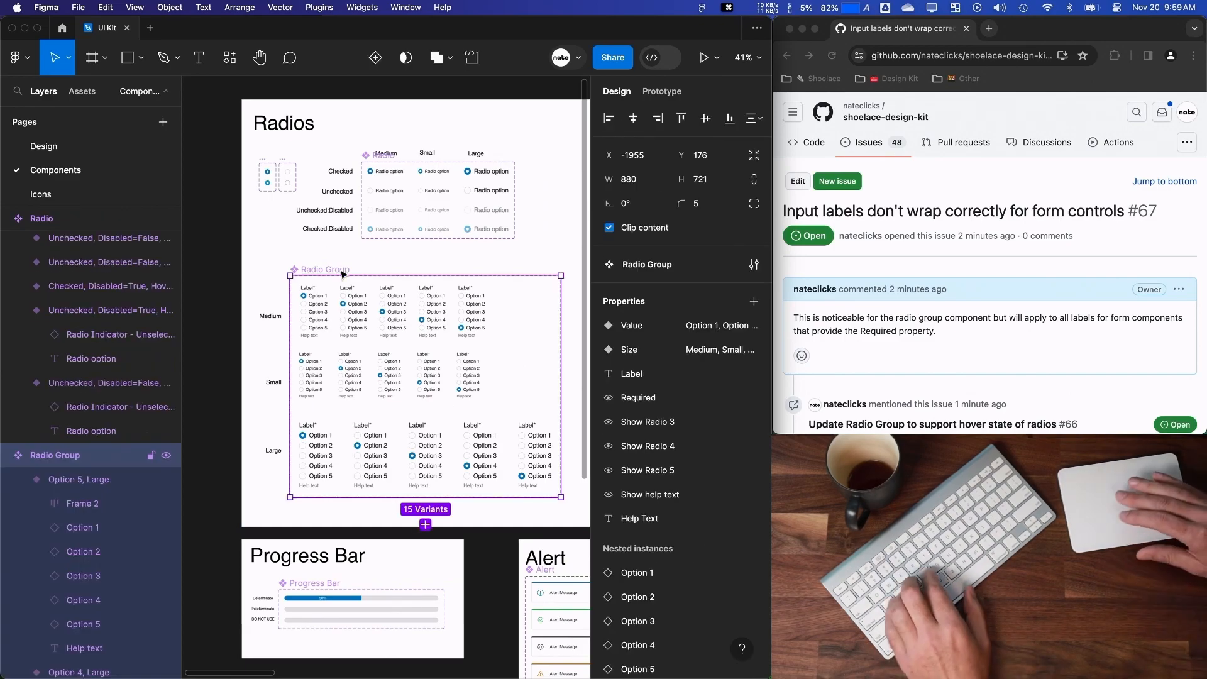
left_click(754, 264)
left_click(962, 272)
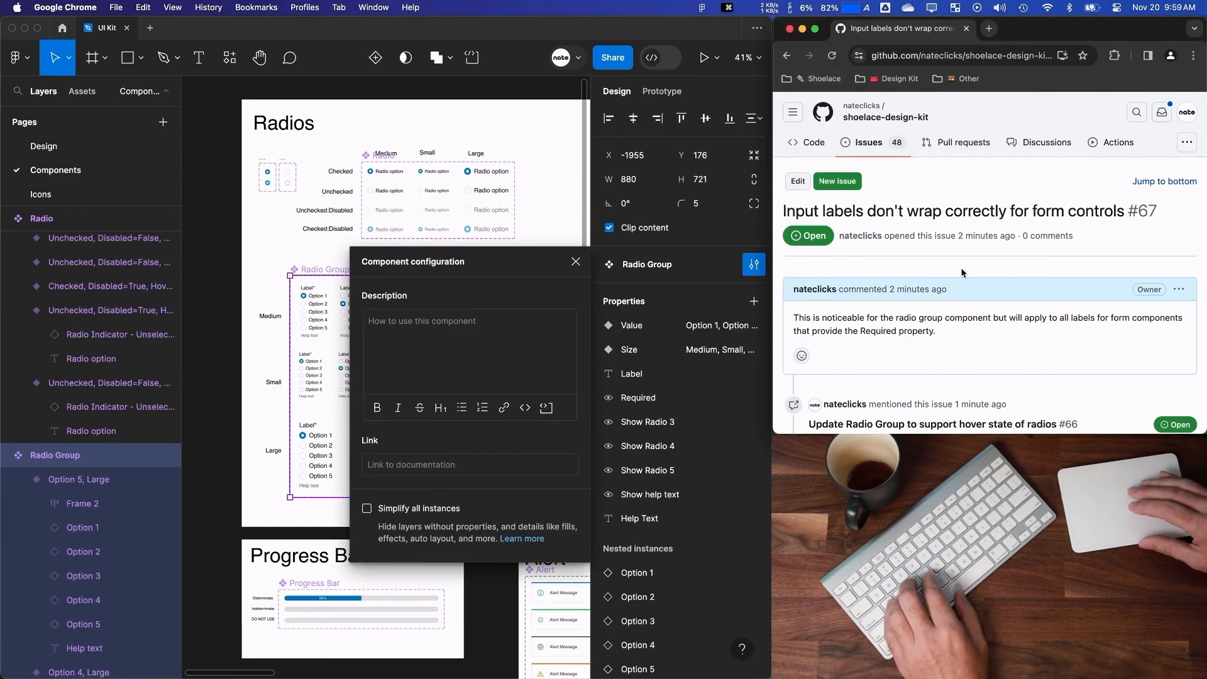
scroll(962, 272, "down", 2)
mouse_move(952, 323)
left_click(891, 244)
scroll(884, 277, "down", 5)
left_click(884, 286)
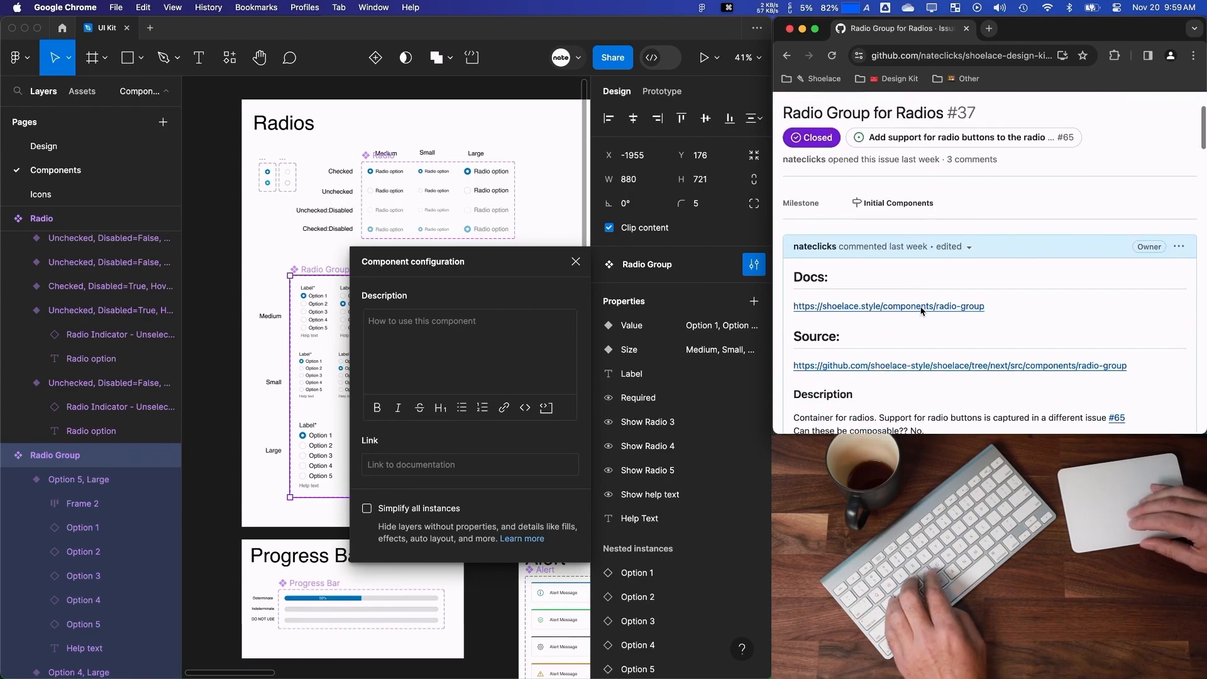
left_click(880, 266)
key("super+l")
key("super+c")
left_click(380, 466)
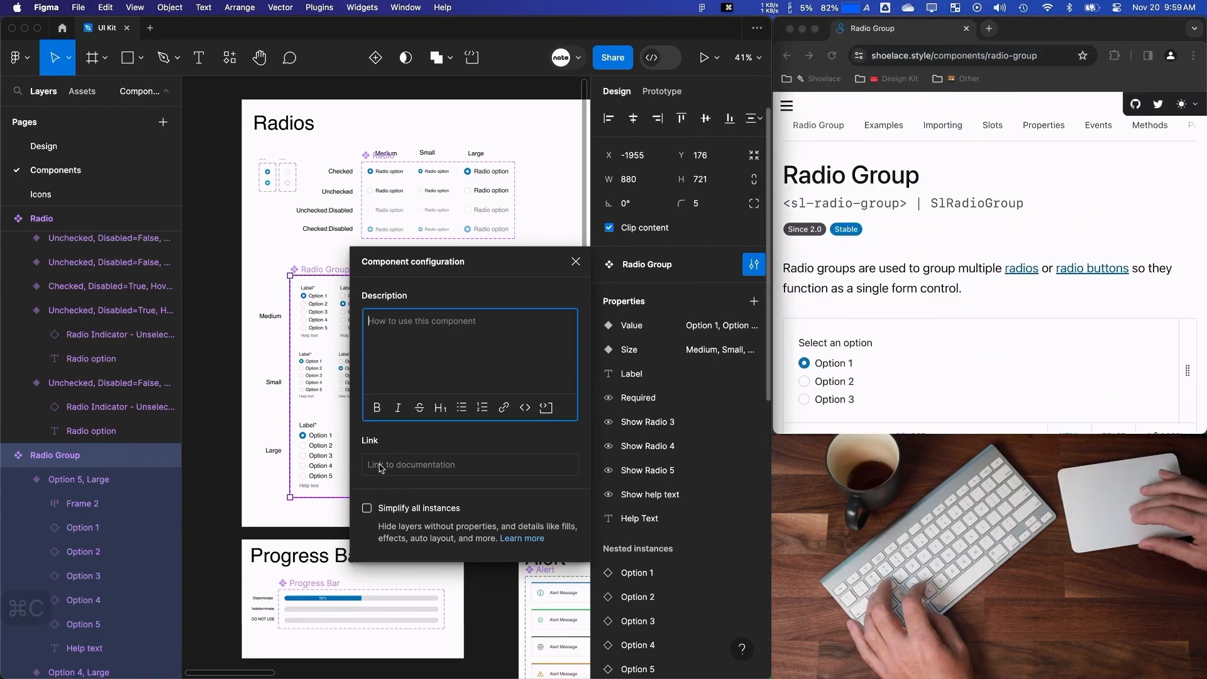
Copy the HTML code of the Help Text example from the Radio Group documentation.
scroll(923, 287, "down", 3)
left_click(912, 311)
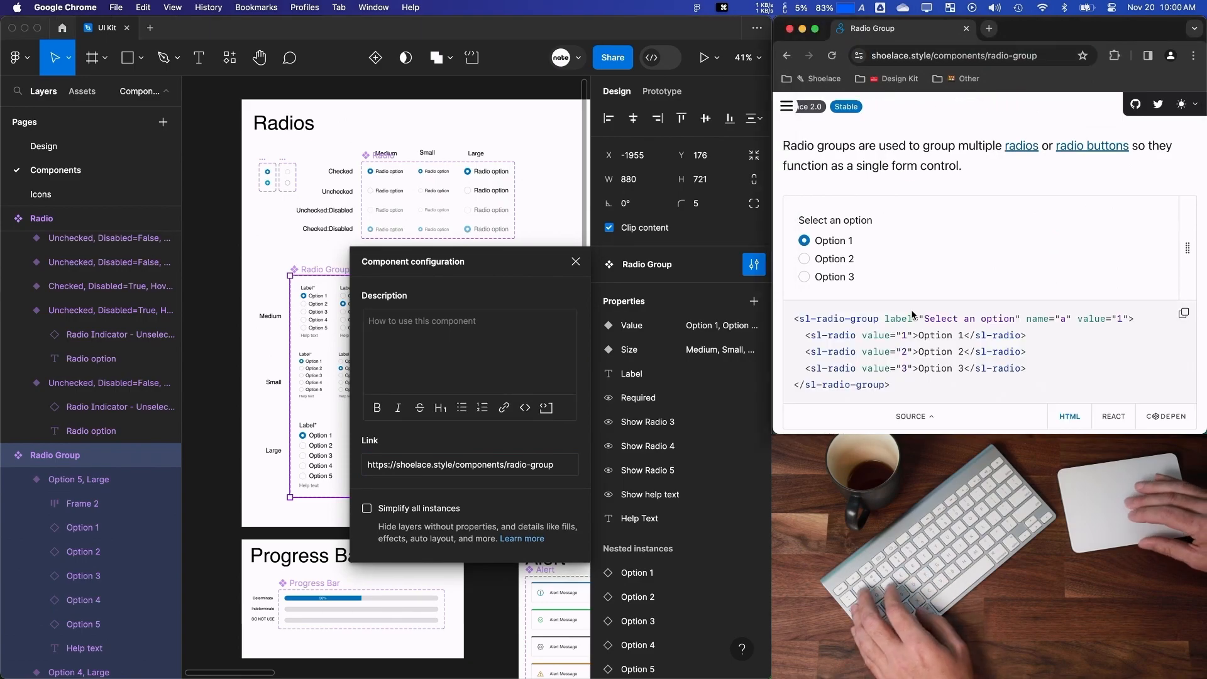
left_click_drag(895, 388, 829, 352)
scroll(930, 232, "down", 7)
left_click(912, 324)
left_click_drag(908, 396, 794, 324)
key("cmd+c")
Try to paste the example code under the heading "Example:" in the Radio Group component's description.
left_click(370, 339)
type("Example:")
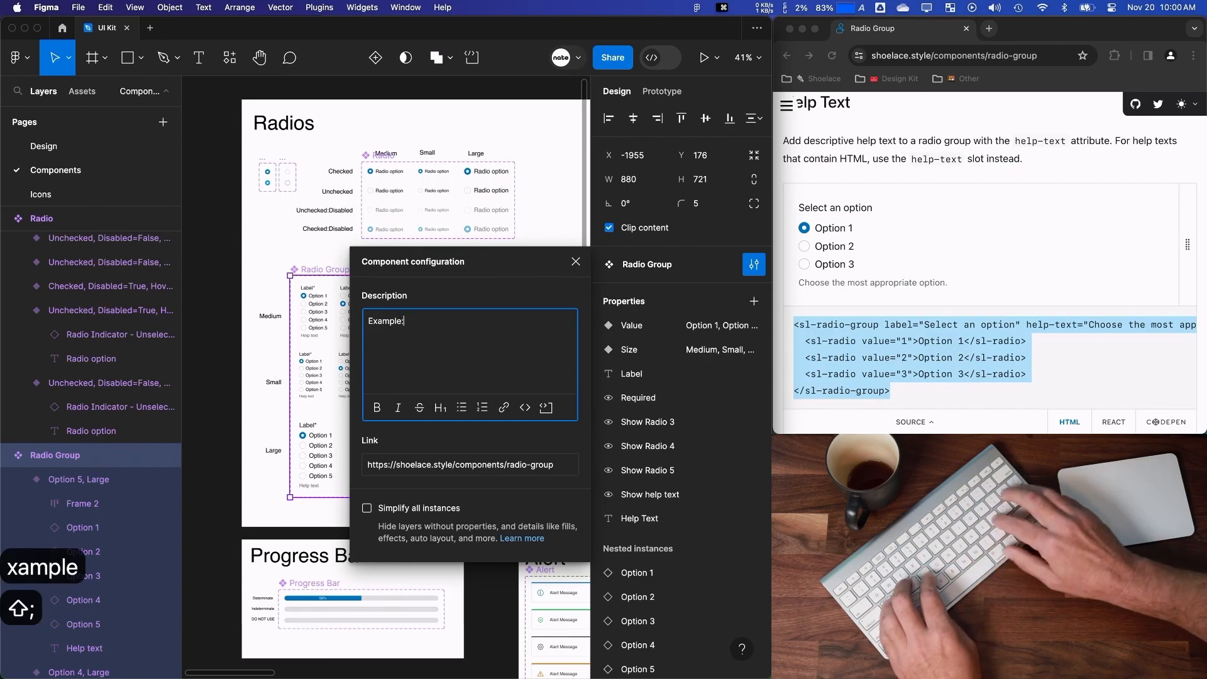
key("Return")
key("super+v")
Copy the Help Text example code again, set the description heading to "Code Example:" and paste the code beneath it.
key("super+a")
right_click(1004, 346)
left_click(783, 377)
double_click(426, 325)
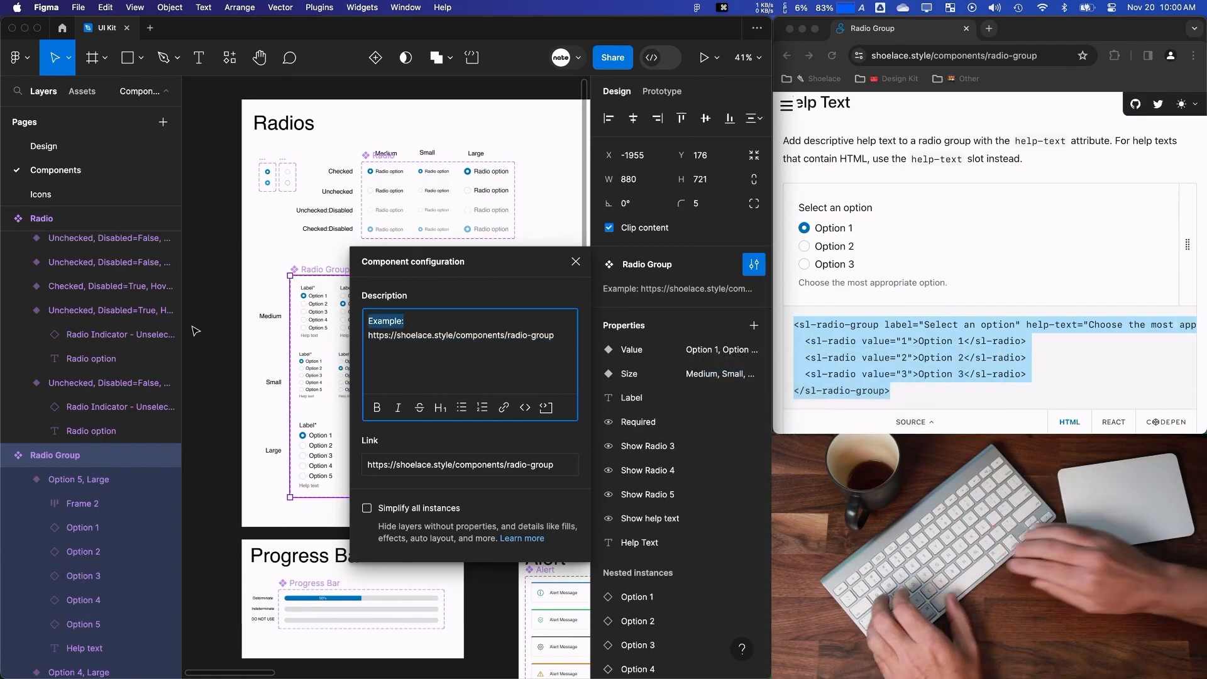
type("Code Example")
key("ctrl+a")
key("ctrl+shift+e")
key("super+v")
Format the pasted sl-radio-group markup as code and close the component configuration.
left_click_drag(458, 426, 369, 340)
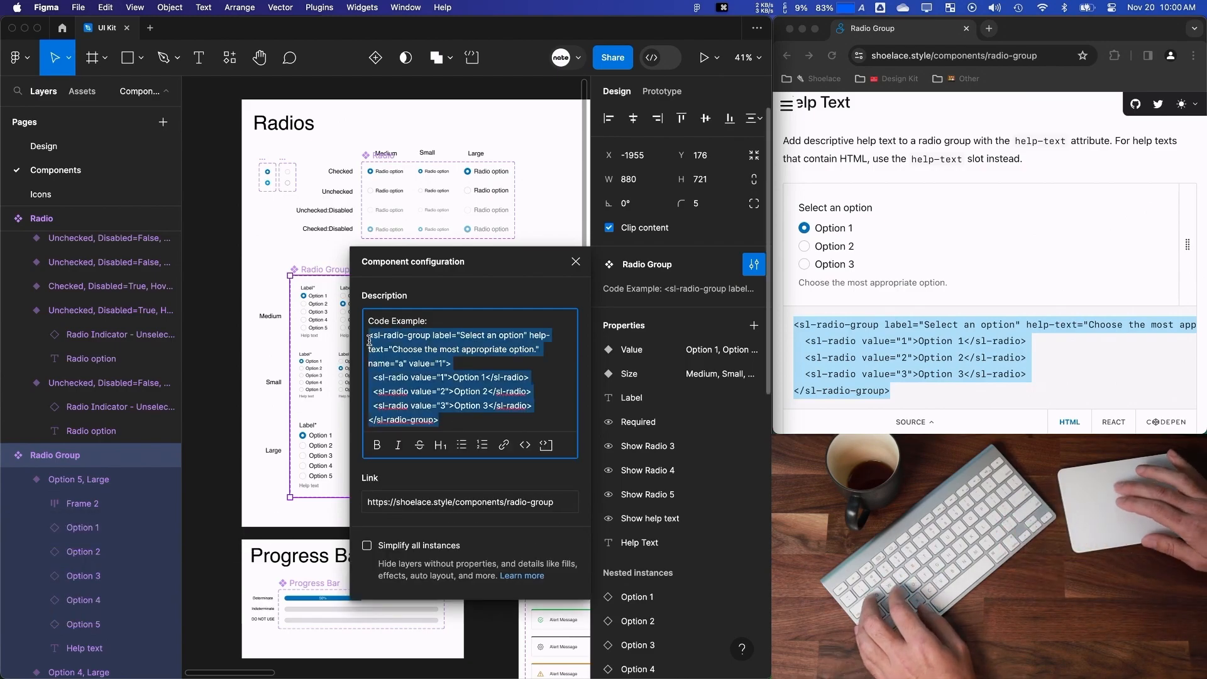
left_click(524, 445)
left_click(575, 263)
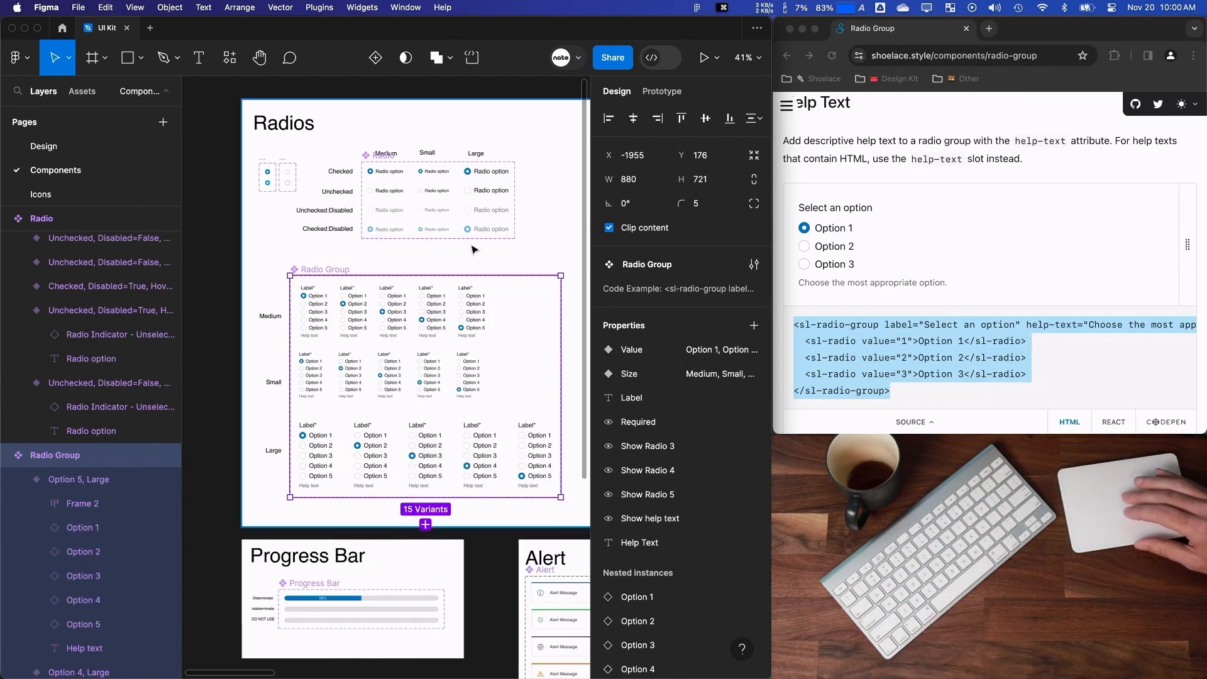
Examine the description and properties of the small Radio Group instance in the Design page's Testing Frame.
scroll(473, 249, "down", 1)
left_click(46, 147)
scroll(356, 255, "up", 5)
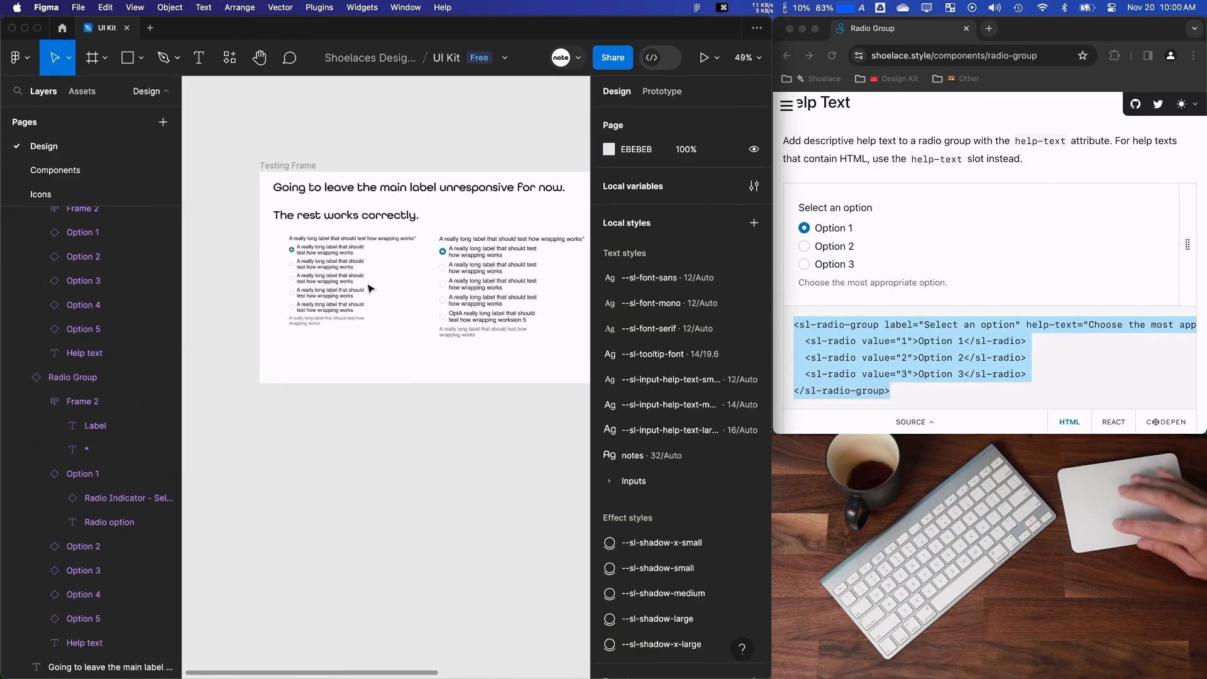
left_click(312, 272)
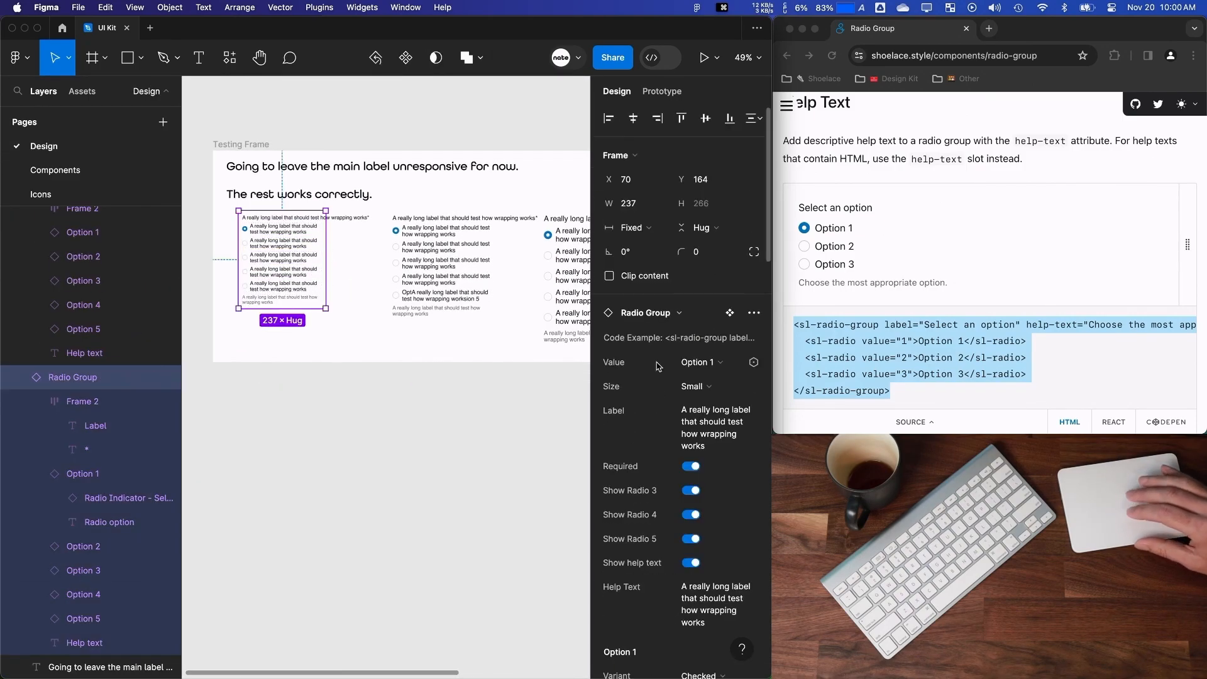
scroll(637, 466, "down", 10)
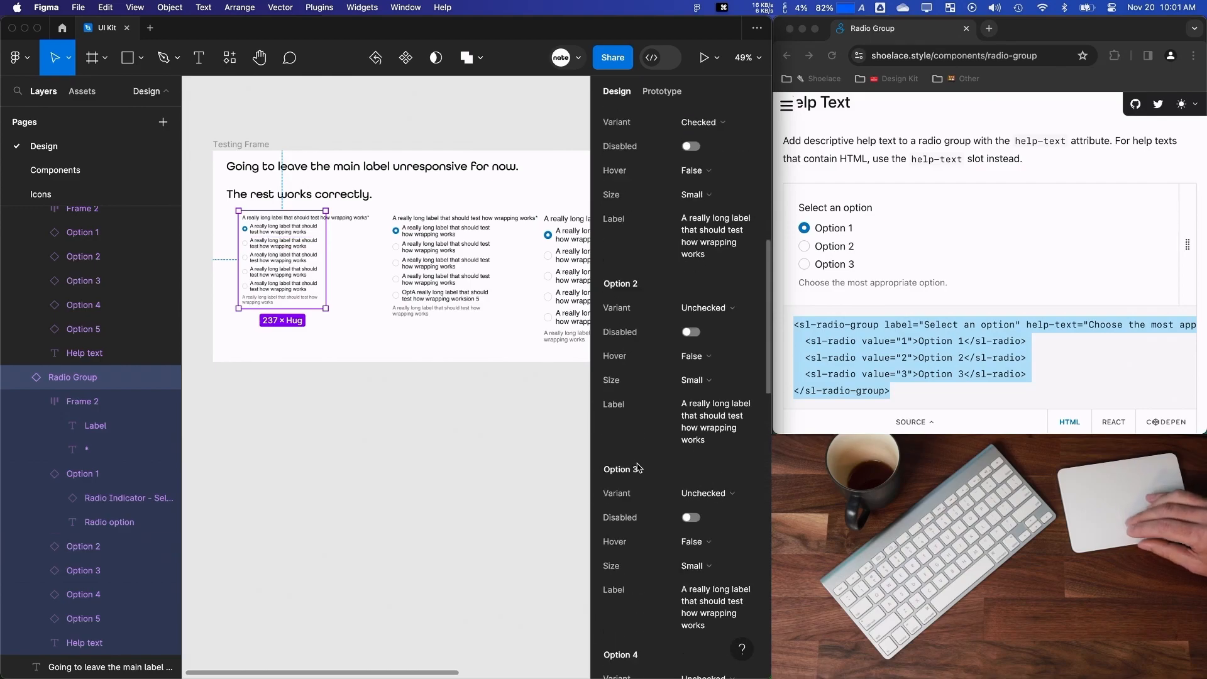
scroll(639, 468, "down", 2)
scroll(639, 467, "up", 15)
left_click(519, 360)
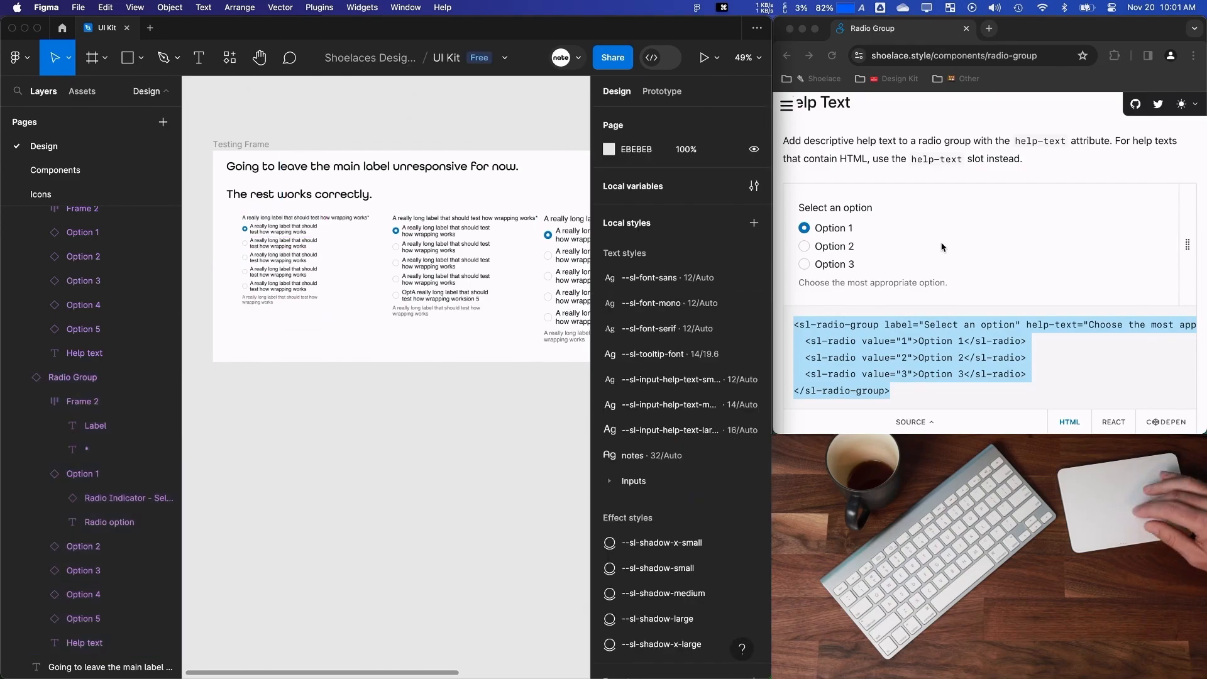
View the Radio Buttons section of the documentation, and hide the Figma interface to show the whole Testing Frame.
left_click(997, 248)
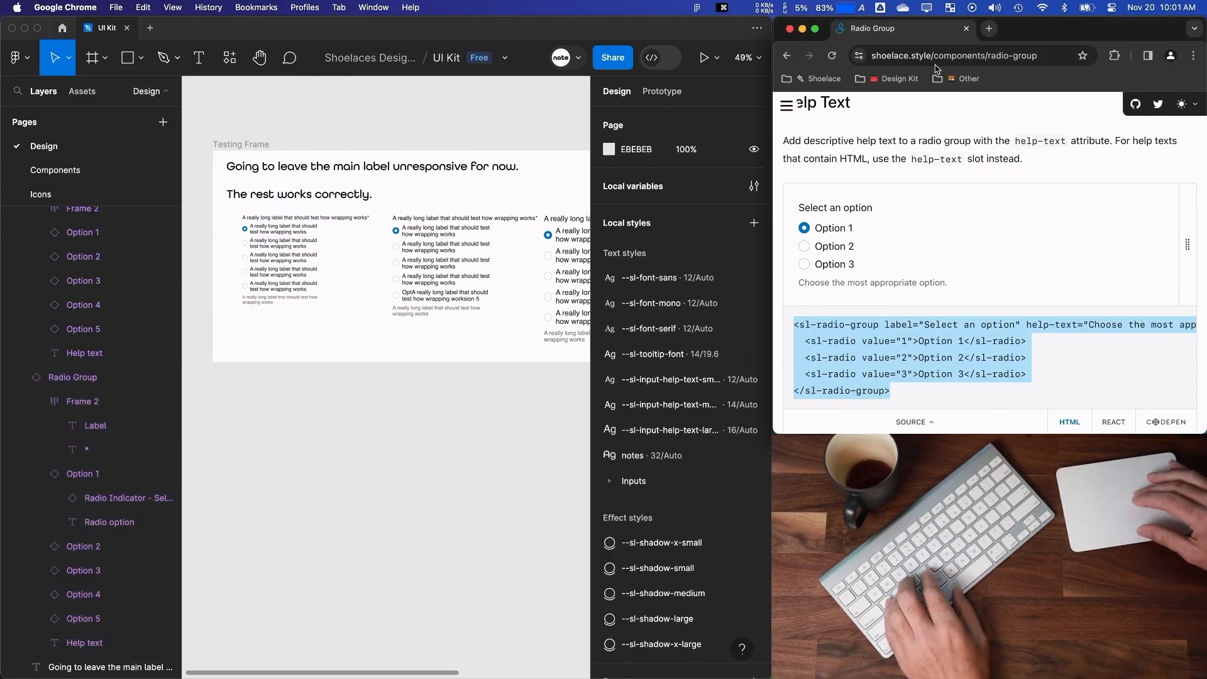
scroll(936, 244, "down", 5)
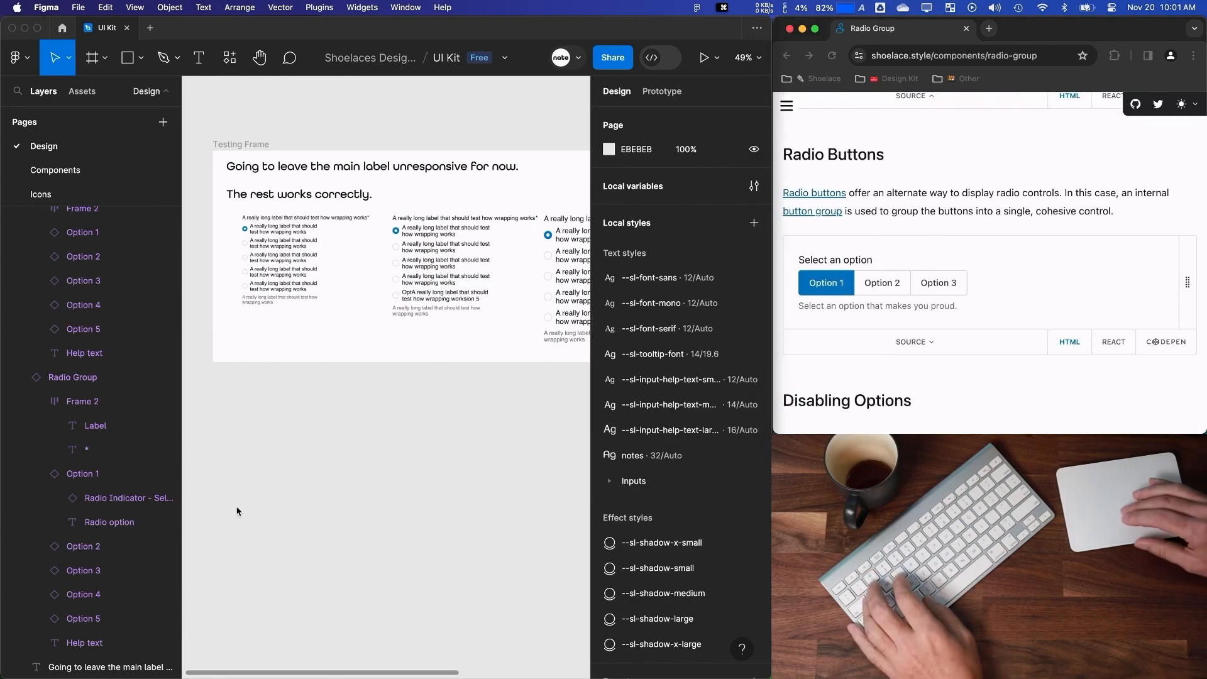
left_click(118, 462)
key("super+slash")
key("Escape")
key("super+backslash")
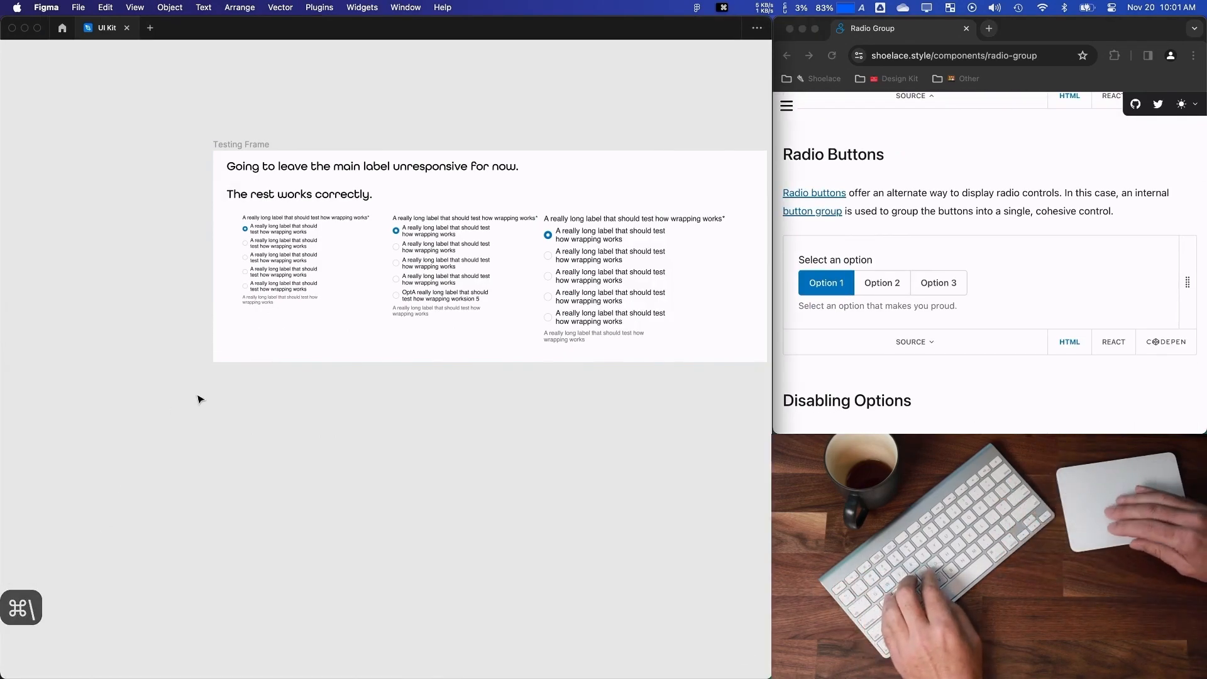
scroll(197, 399, "right", 5)
scroll(197, 399, "up", 2)
scroll(202, 392, "up", 2)
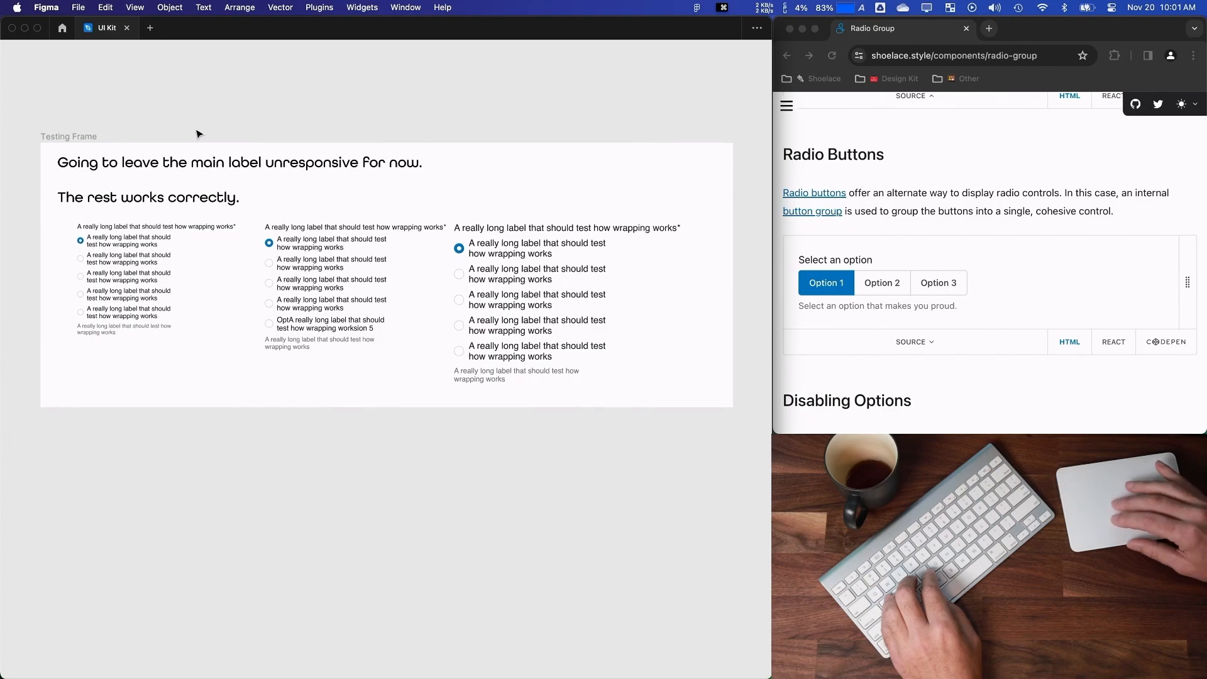